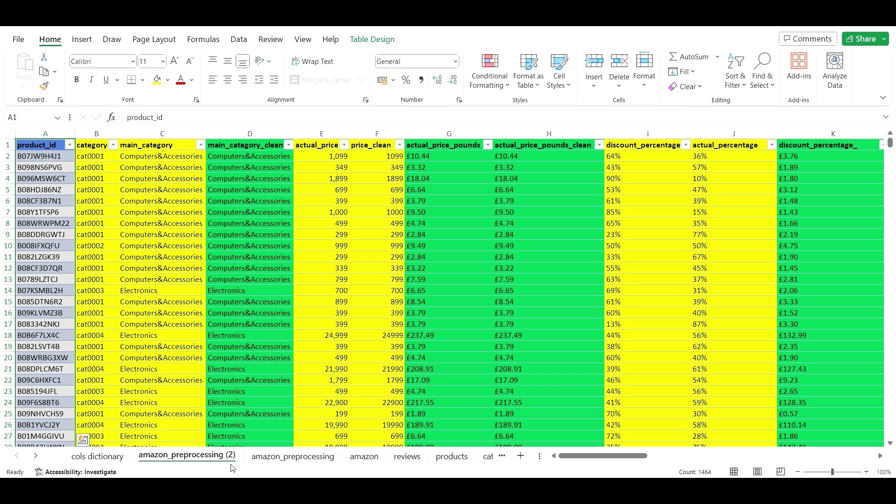
- Rename the amazon_preprocessing (2) sheet as amazon_clean
{"action": "right_click", "coordinate": [207, 459]}
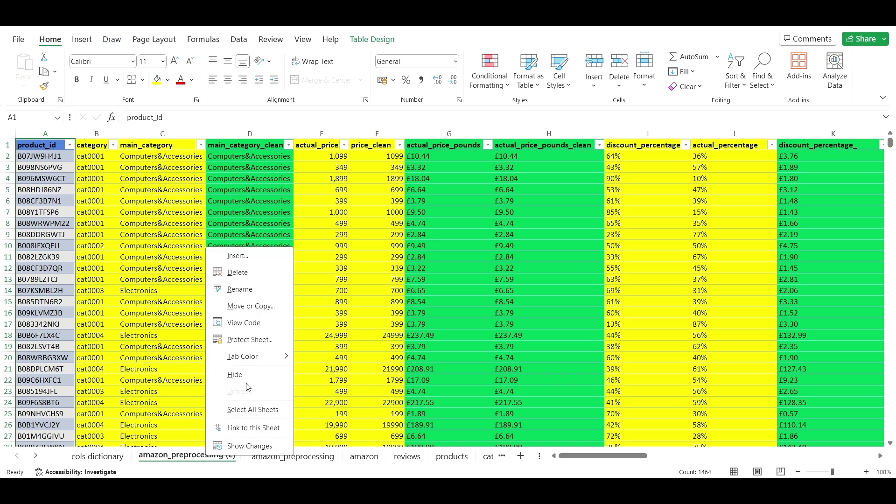
{"action": "left_click", "coordinate": [264, 288]}
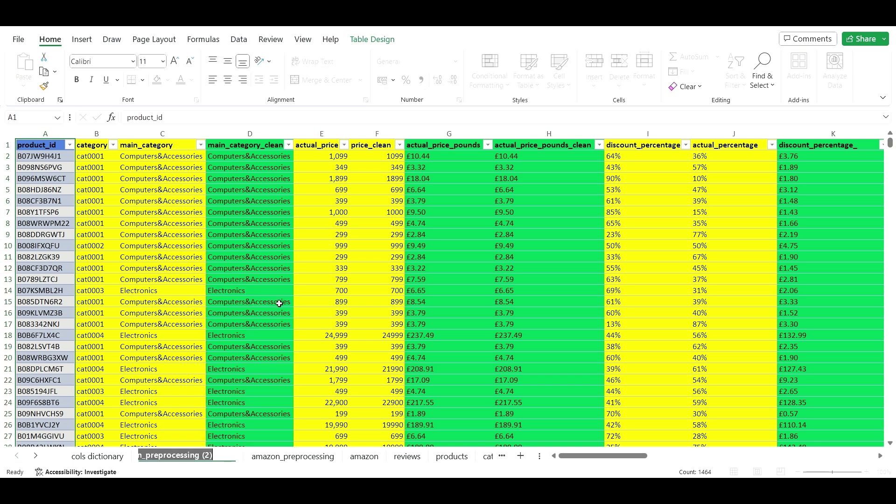
{"action": "type", "text": "amazon"}
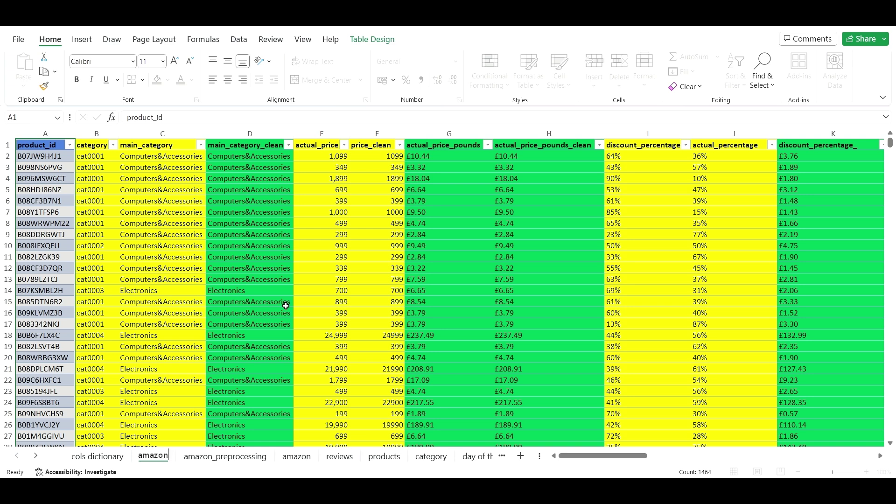
{"action": "type", "text": "_cl"}
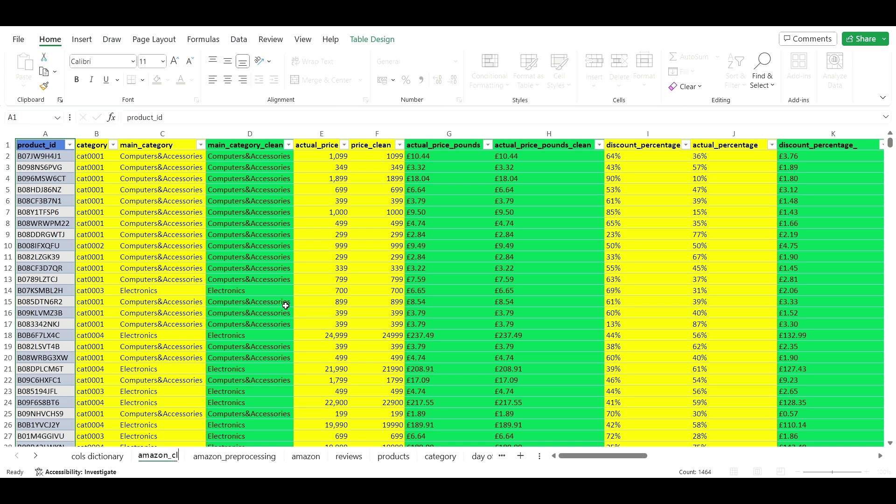
{"action": "type", "text": "ean"}
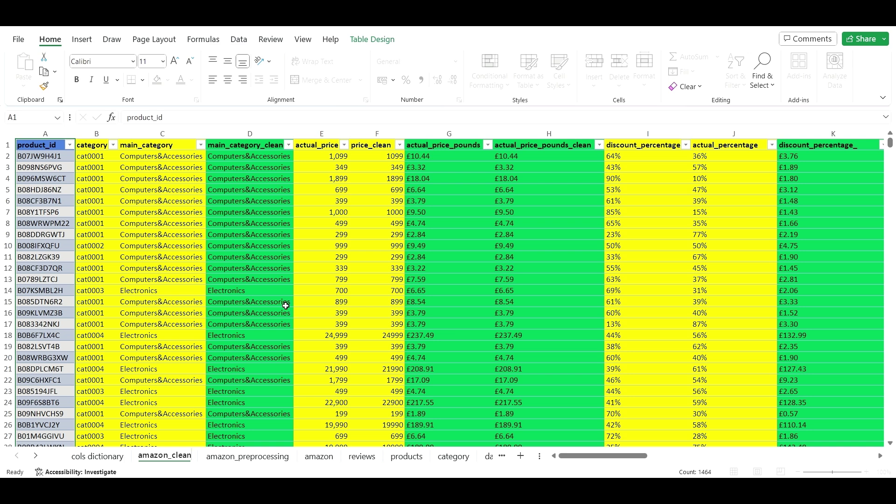
{"action": "key", "text": "Return"}
{"action": "left_click", "coordinate": [301, 379]}
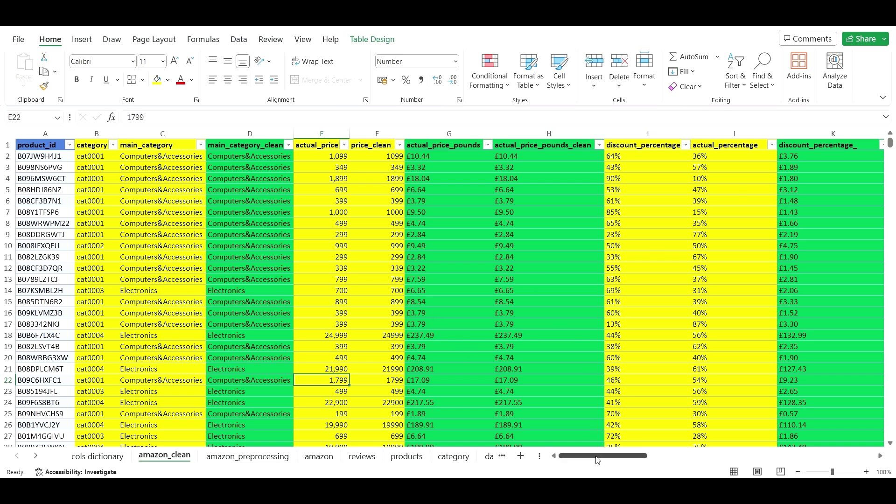
- Clear the contents of the img_link and product_link columns at the end of the amazon_clean table
{"action": "left_click_drag", "start_coordinate": [598, 455], "coordinate": [713, 451]}
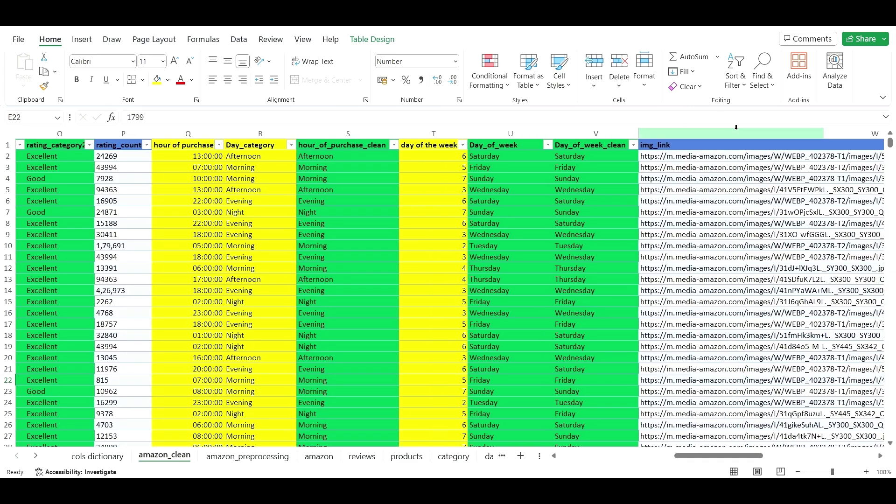
{"action": "left_click", "coordinate": [758, 129]}
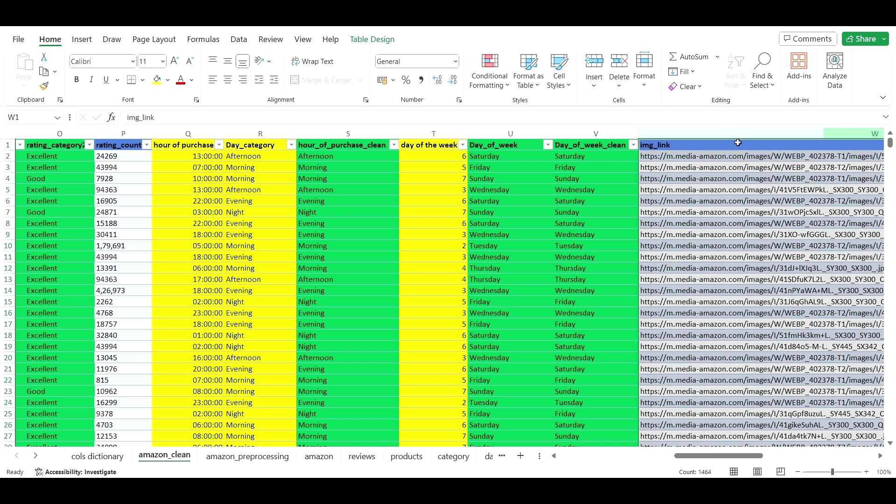
{"action": "key", "text": "Delete"}
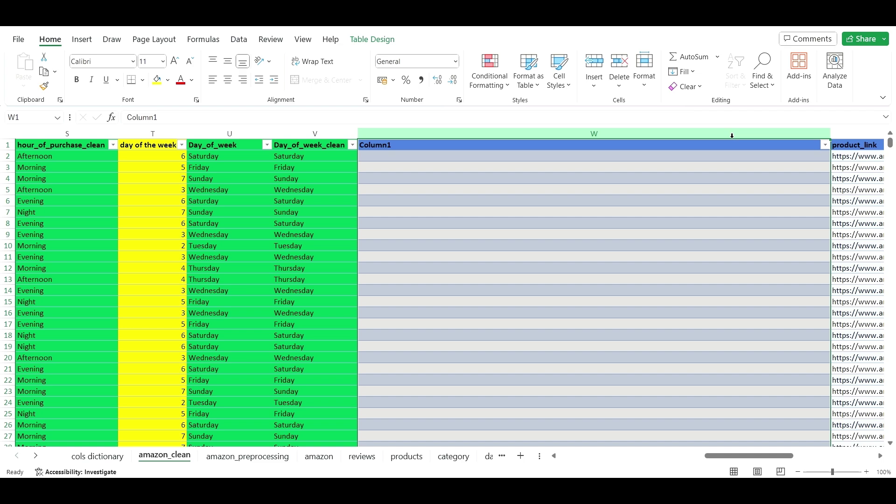
{"action": "left_click", "coordinate": [609, 163]}
{"action": "left_click", "coordinate": [600, 132]}
{"action": "left_click_drag", "start_coordinate": [679, 125], "coordinate": [572, 122]}
{"action": "key", "text": "Delete"}
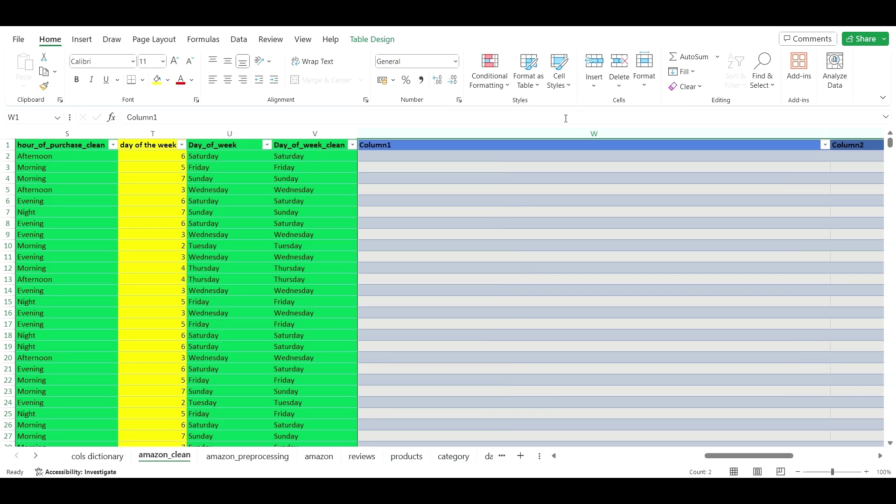
{"action": "left_click", "coordinate": [585, 145]}
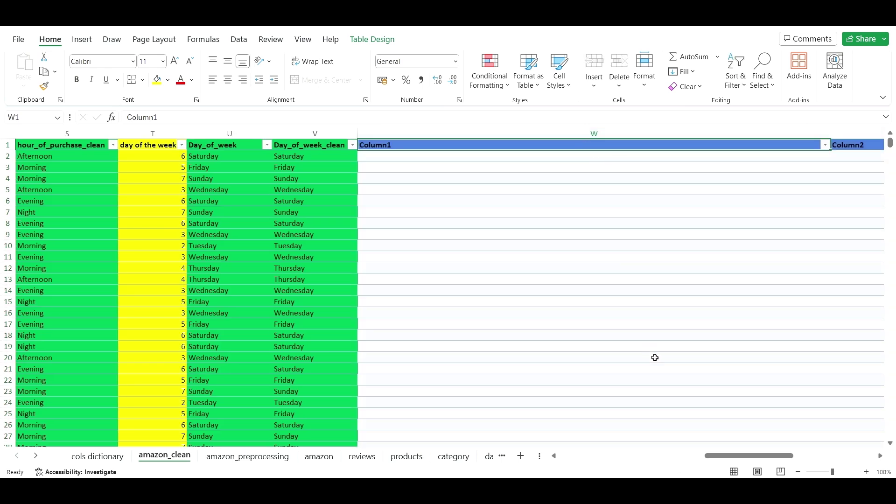
- Delete the product_id, category and main_category columns from the amazon_clean sheet, keeping main_category_clean
{"action": "left_click_drag", "start_coordinate": [711, 456], "coordinate": [521, 453]}
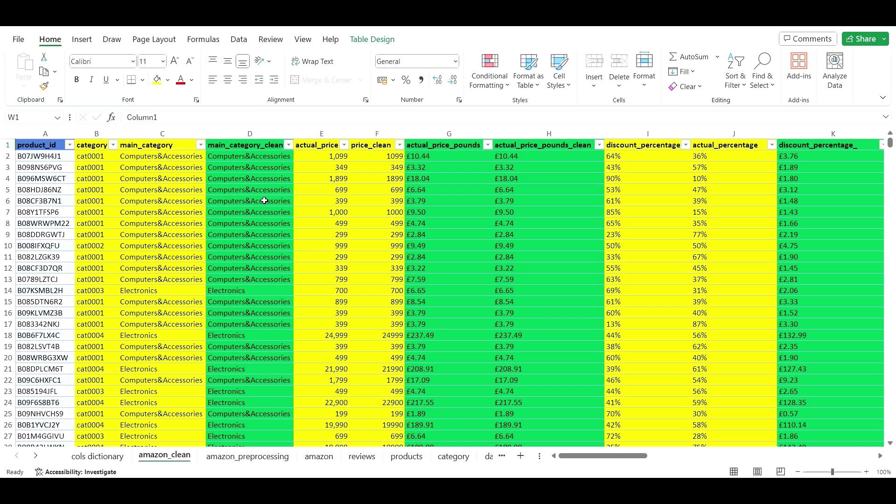
{"action": "left_click", "coordinate": [87, 190]}
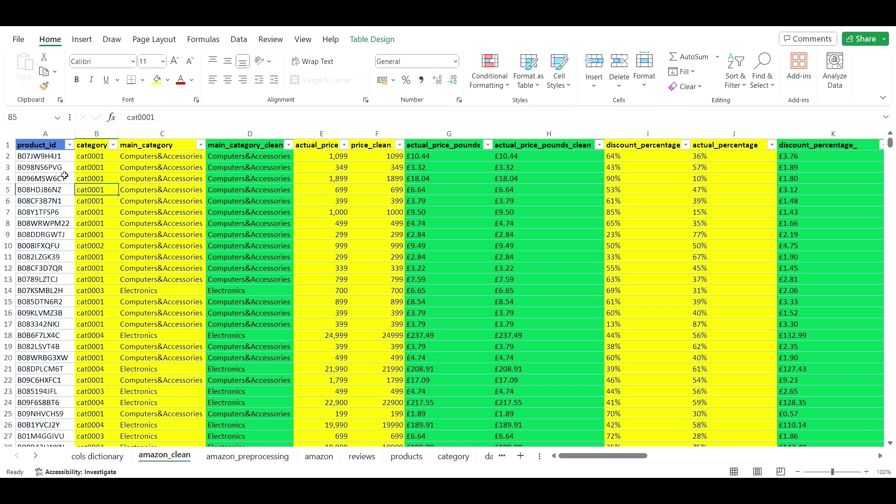
{"action": "left_click", "coordinate": [51, 157]}
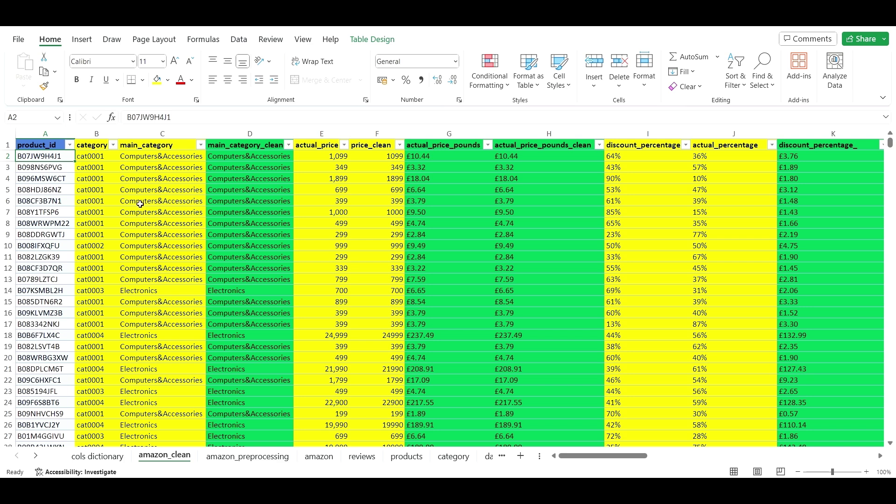
{"action": "left_click", "coordinate": [162, 203]}
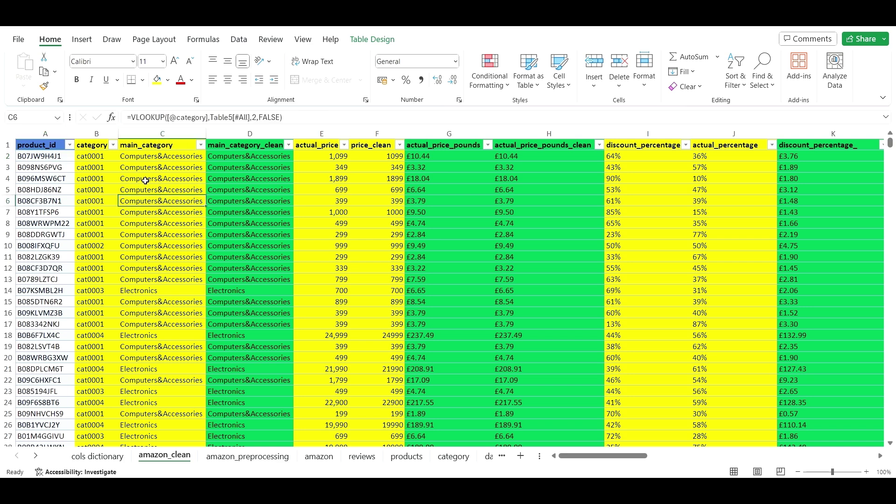
{"action": "left_click", "coordinate": [103, 134]}
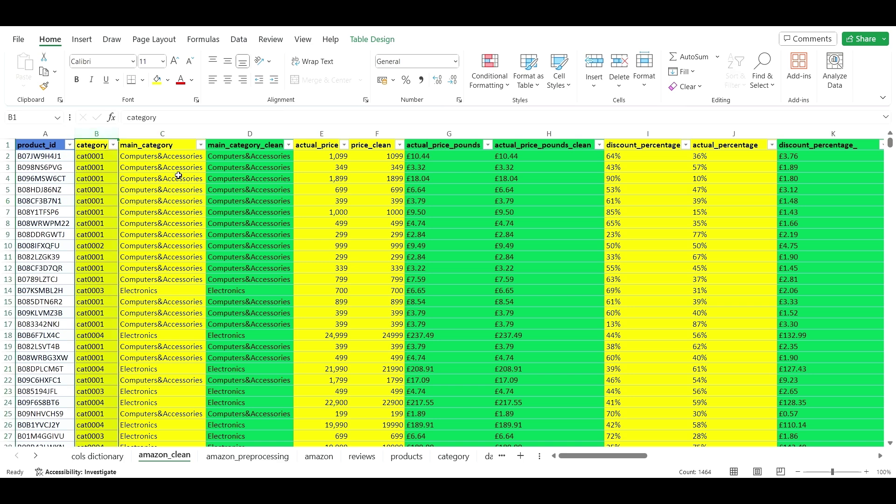
{"action": "left_click", "coordinate": [271, 172]}
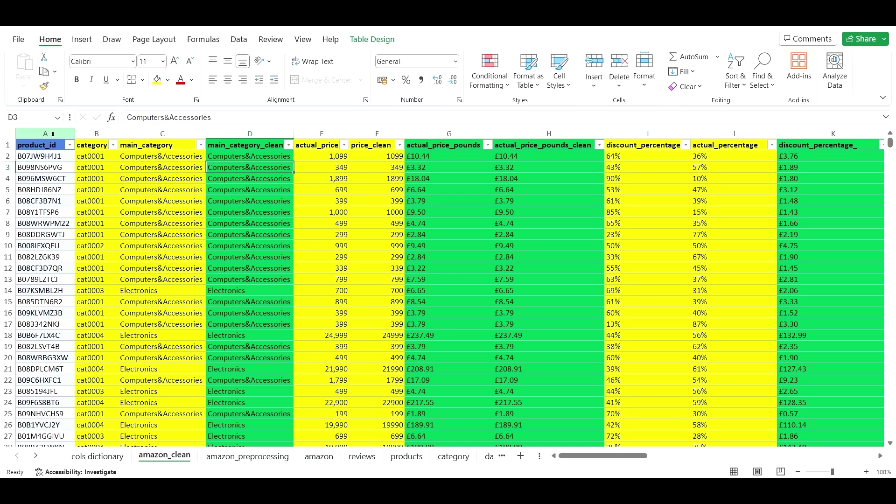
{"action": "left_click_drag", "start_coordinate": [53, 134], "coordinate": [152, 133]}
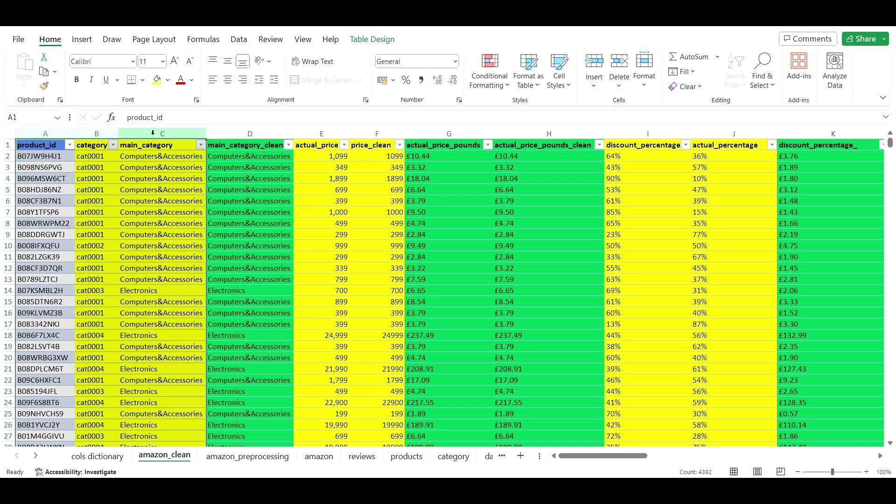
{"action": "right_click", "coordinate": [151, 133]}
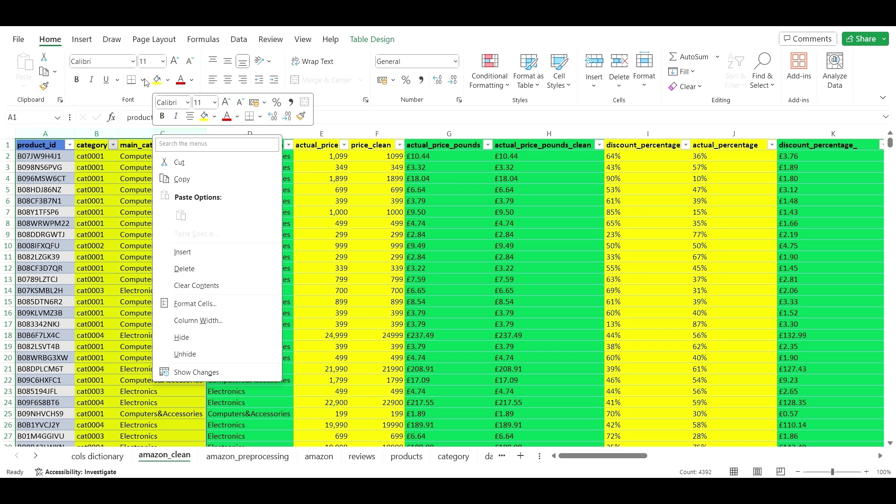
{"action": "left_click", "coordinate": [216, 269]}
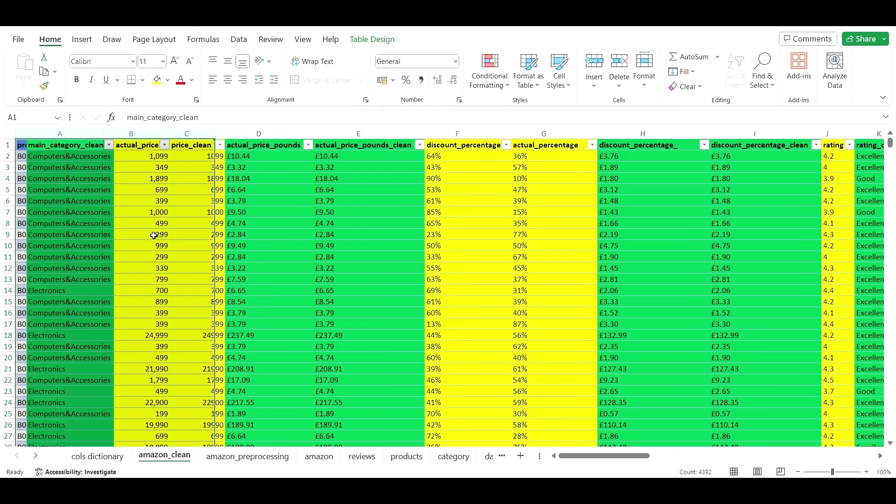
{"action": "left_click", "coordinate": [145, 210]}
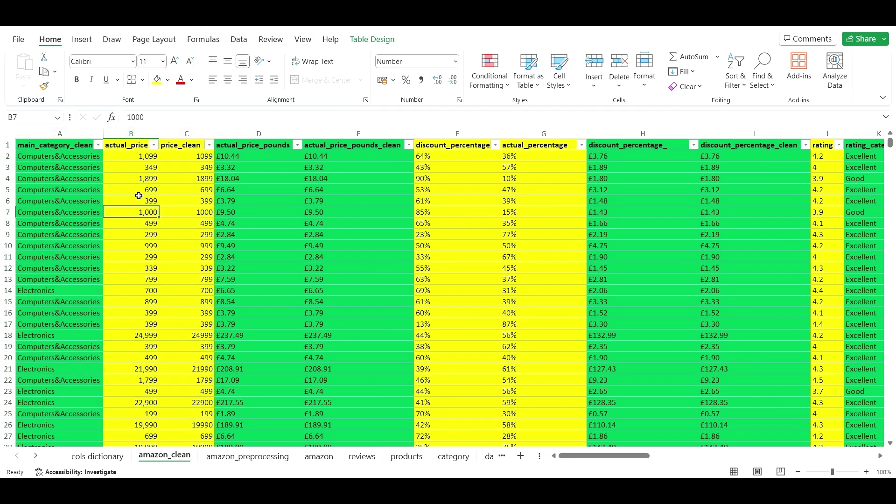
- Compare the contents of the actual_price, price_clean, actual_price_pounds and actual_price_pounds_clean columns, checking which hold formulas or plain values
{"action": "left_click", "coordinate": [184, 177]}
{"action": "left_click", "coordinate": [150, 169]}
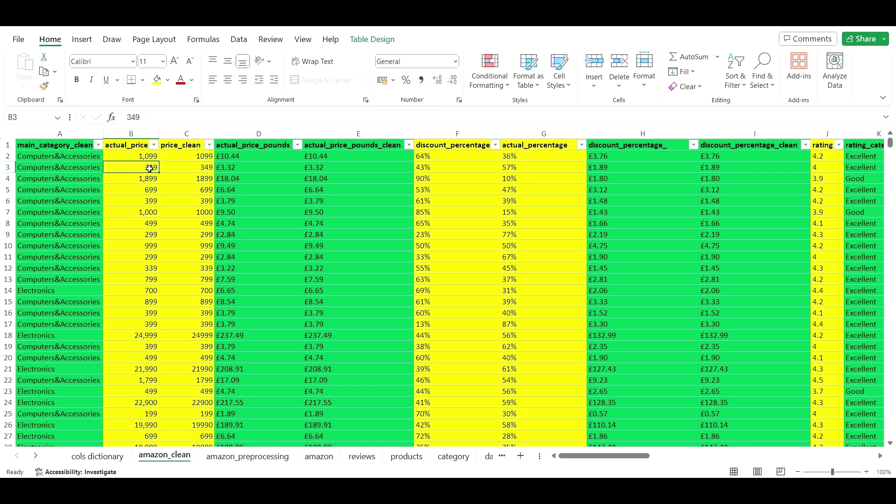
{"action": "left_click", "coordinate": [177, 168]}
{"action": "left_click", "coordinate": [147, 160]}
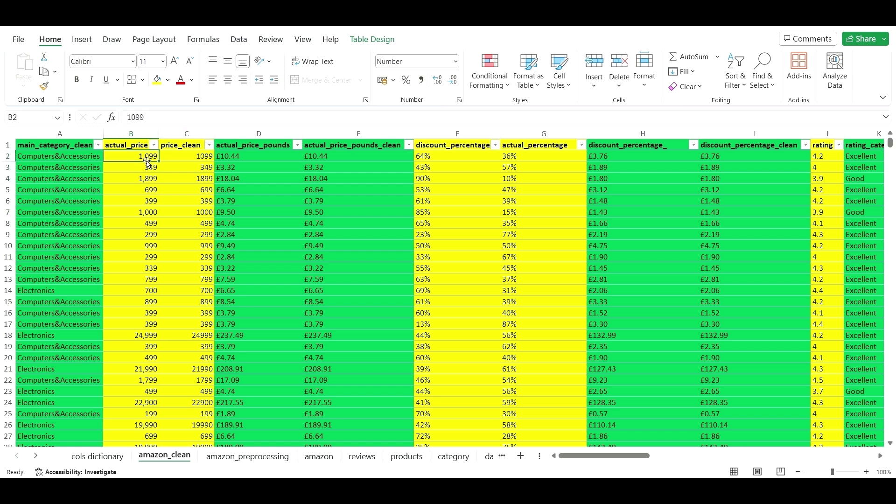
{"action": "left_click", "coordinate": [183, 160]}
{"action": "left_click", "coordinate": [248, 169]}
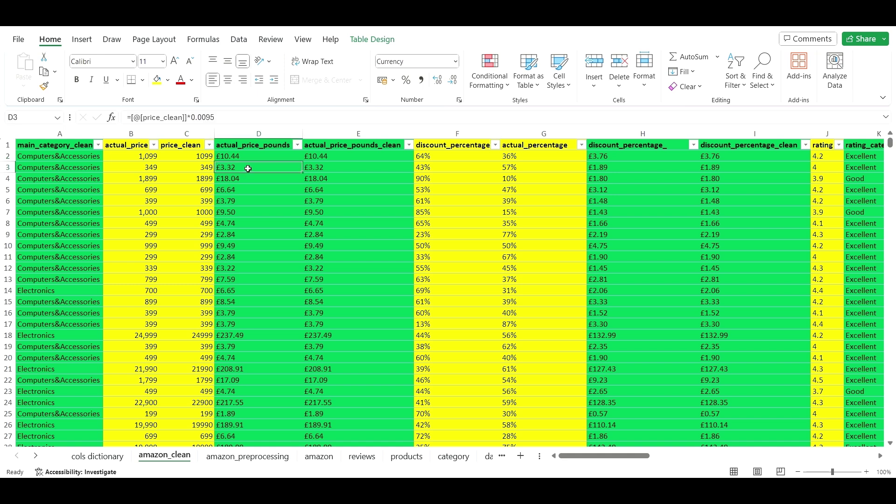
{"action": "left_click", "coordinate": [333, 162]}
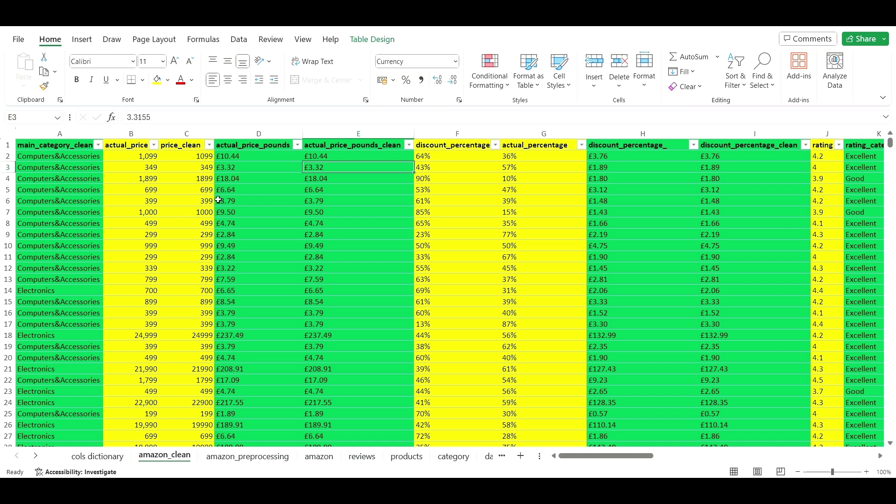
{"action": "left_click", "coordinate": [159, 193]}
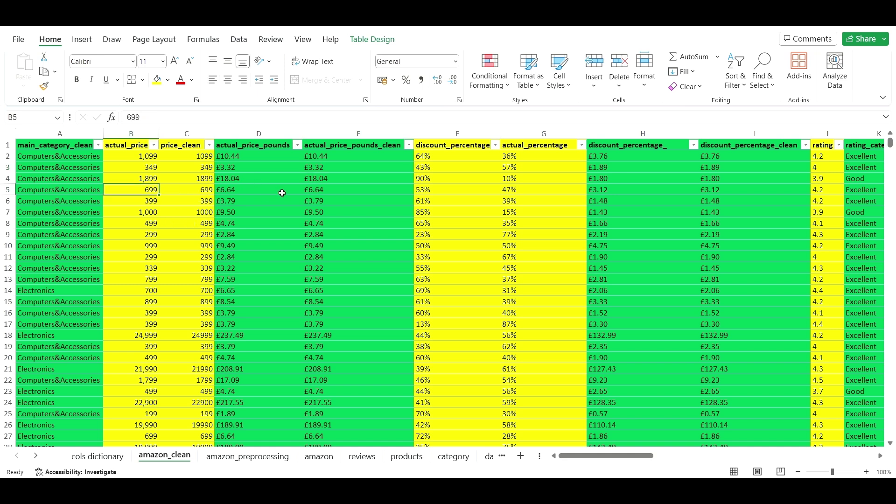
{"action": "left_click", "coordinate": [321, 178]}
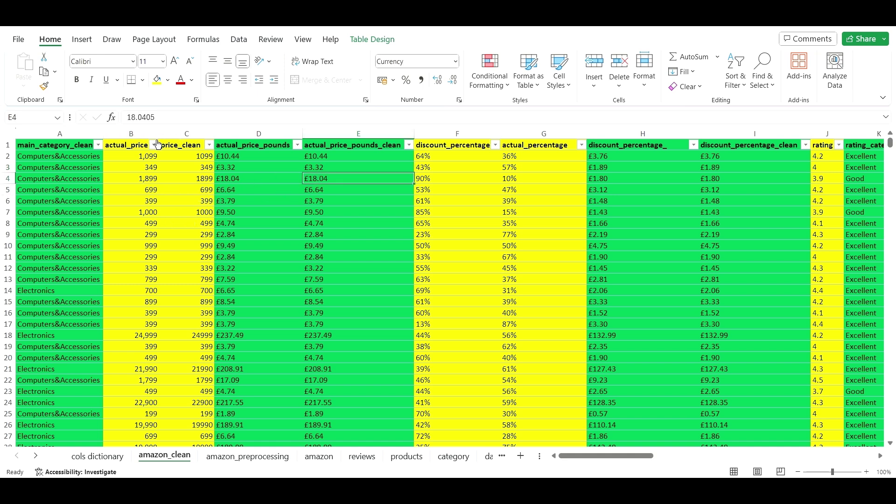
- Try to delete the actual_price, price_clean and actual_price_pounds columns
{"action": "left_click", "coordinate": [127, 134]}
{"action": "left_click_drag", "start_coordinate": [127, 133], "coordinate": [260, 135]}
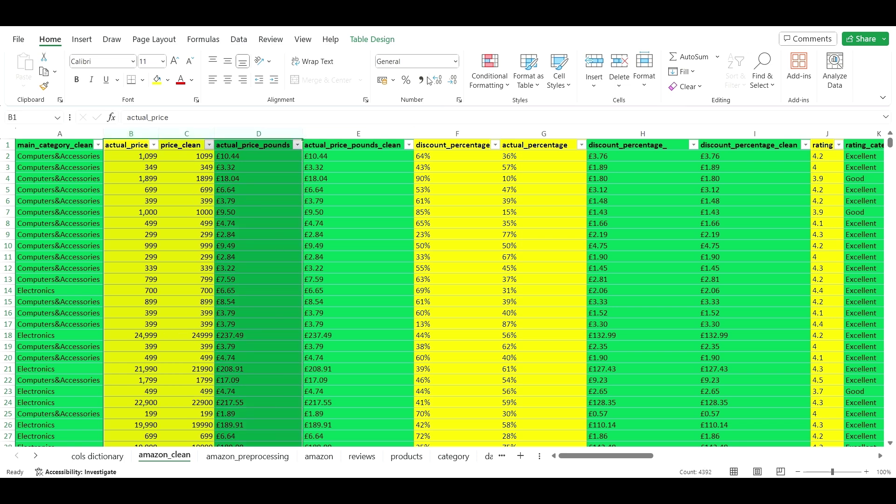
{"action": "right_click", "coordinate": [269, 133]}
{"action": "left_click", "coordinate": [301, 269]}
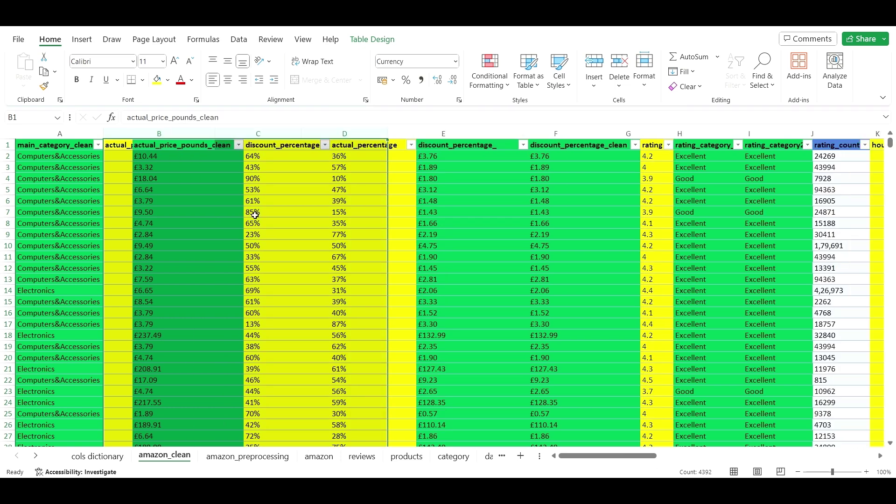
{"action": "left_click", "coordinate": [184, 199]}
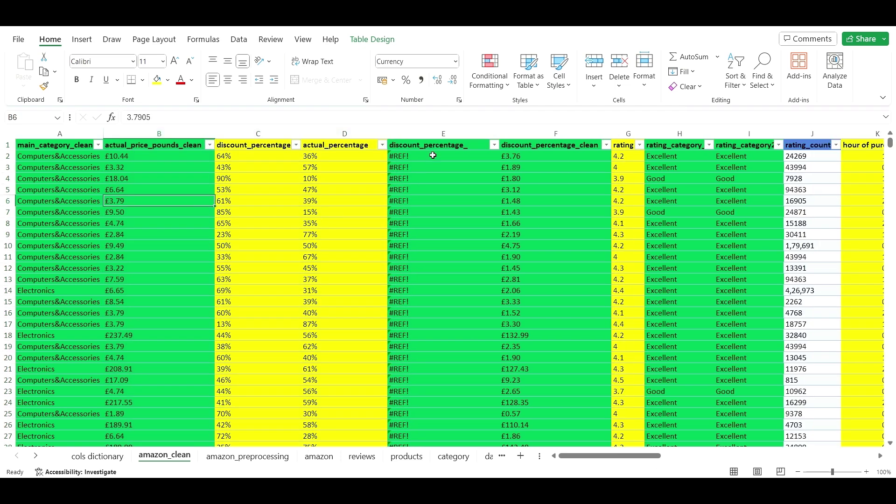
- Check the formula in the discount_percentage_ column and undo the deletion of the three price columns
{"action": "left_click", "coordinate": [439, 190]}
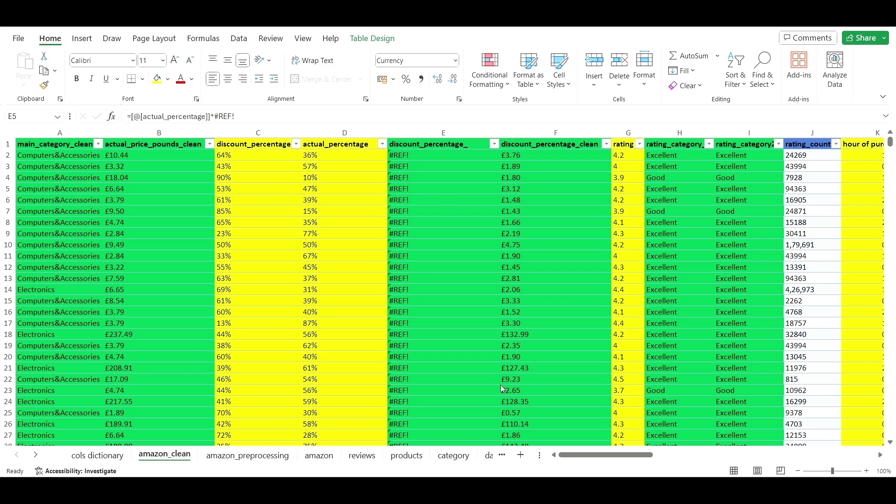
{"action": "left_click", "coordinate": [445, 186]}
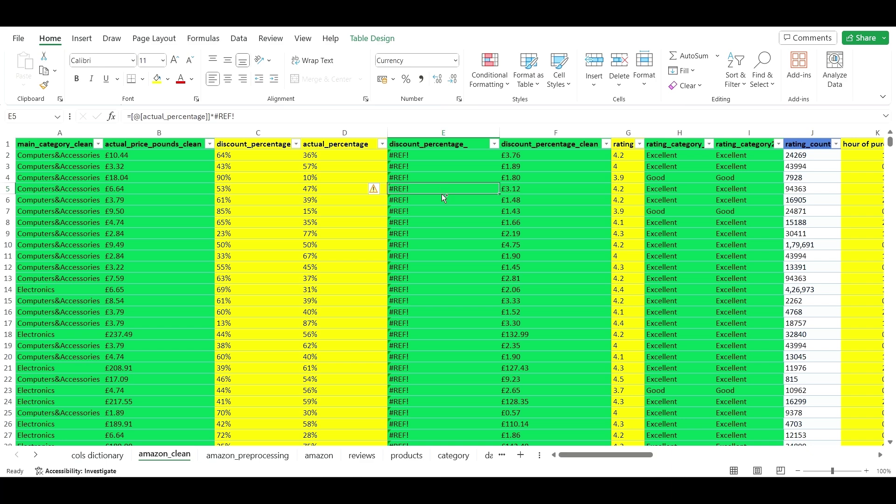
{"action": "key", "text": "ctrl+z"}
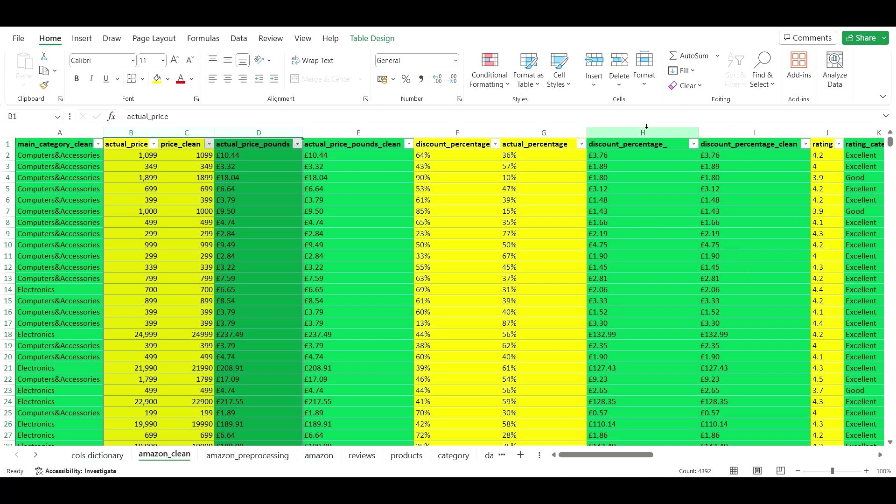
- Inspect the formula in the discount_percentage_ column to see which columns it refers to
{"action": "left_click", "coordinate": [625, 154]}
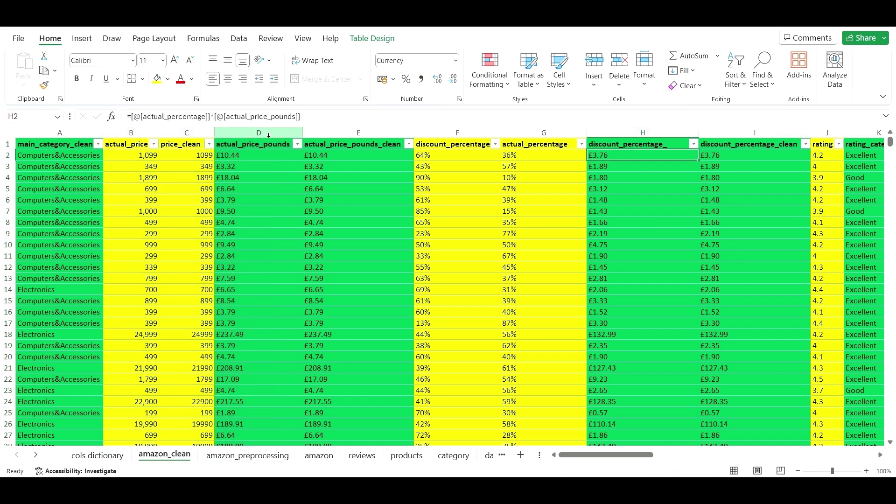
{"action": "left_click", "coordinate": [245, 117]}
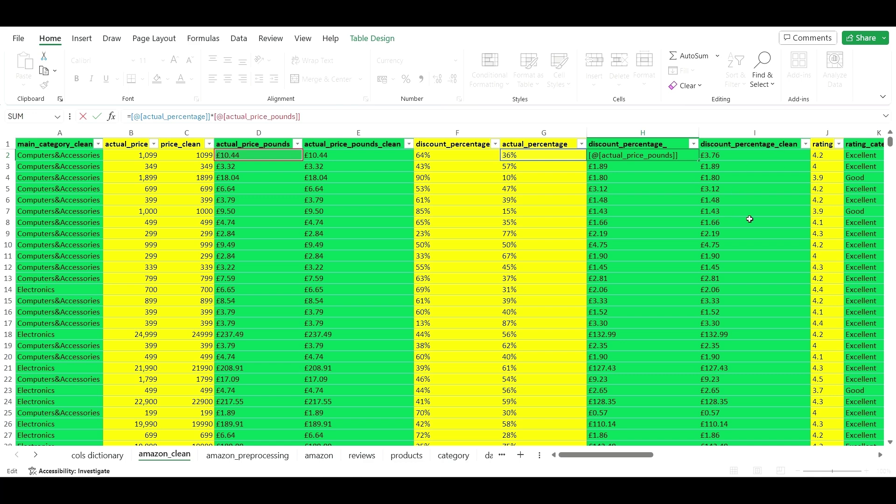
{"action": "left_click", "coordinate": [658, 242]}
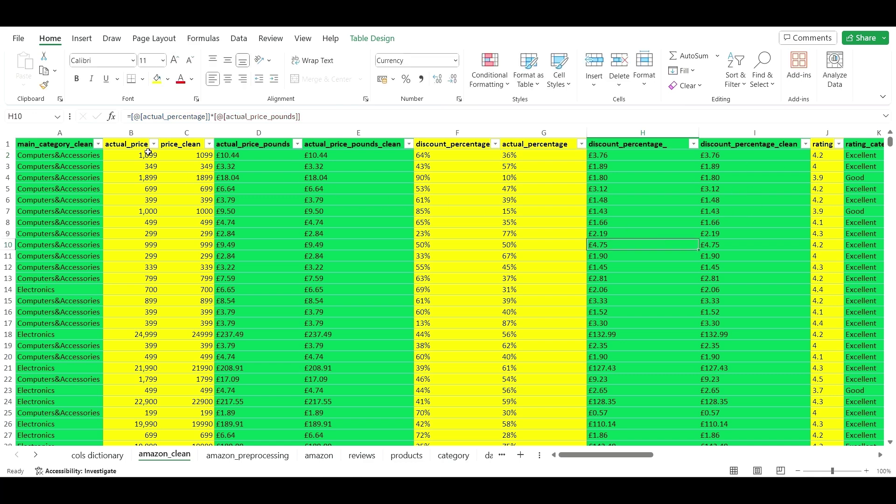
- Delete the actual_price, price_clean and actual_price_pounds columns from the amazon_clean sheet, keeping actual_price_pounds_clean
{"action": "left_click_drag", "start_coordinate": [128, 133], "coordinate": [234, 136]}
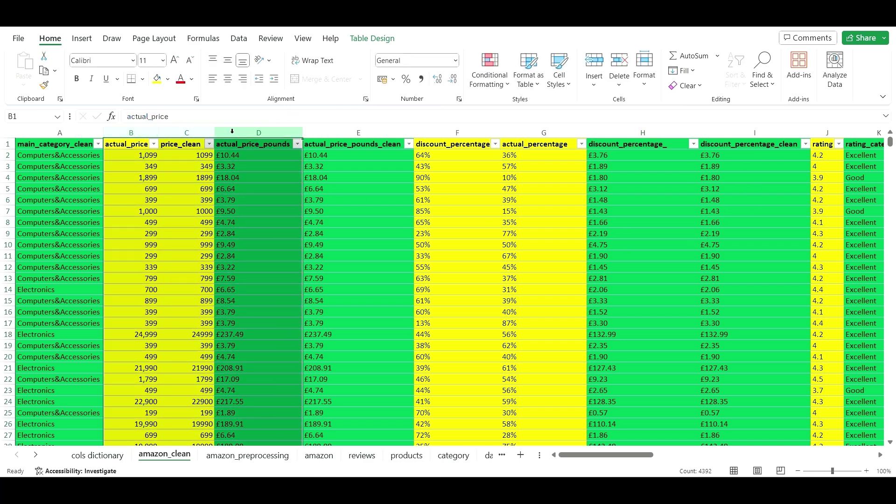
{"action": "right_click", "coordinate": [234, 136]}
{"action": "left_click", "coordinate": [264, 267]}
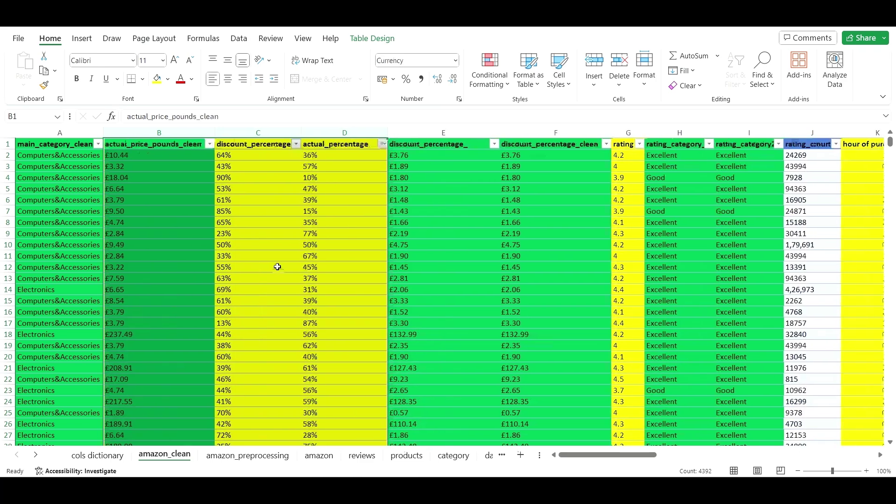
- Delete the discount_percentage_ and actual_percentage columns, keeping discount_percentage and discount_percentage_clean
{"action": "left_click", "coordinate": [474, 210]}
{"action": "left_click", "coordinate": [436, 133]}
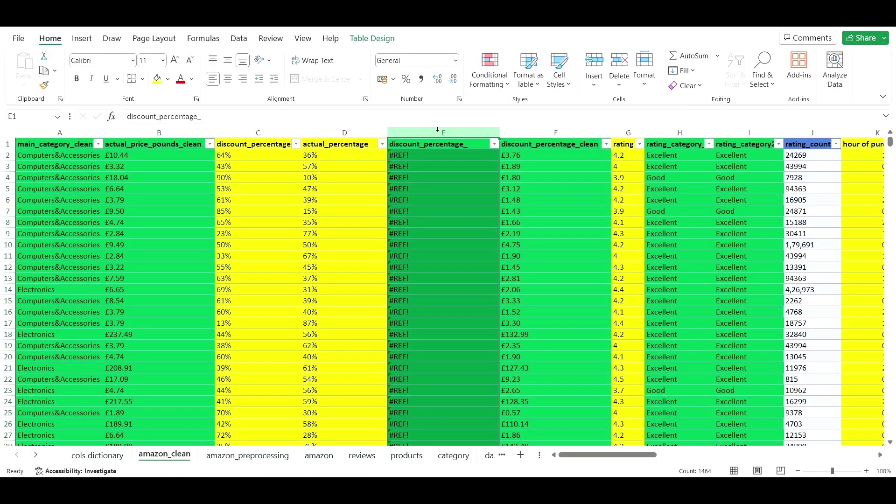
{"action": "right_click", "coordinate": [437, 134]}
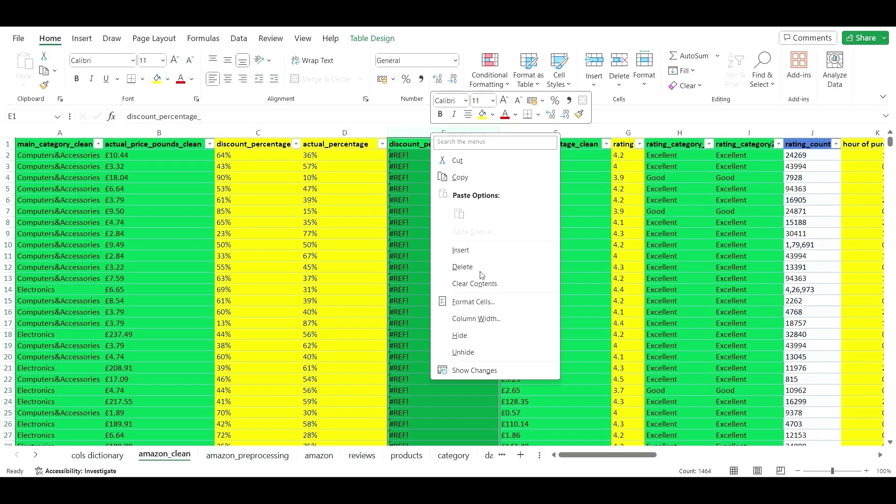
{"action": "left_click", "coordinate": [481, 270]}
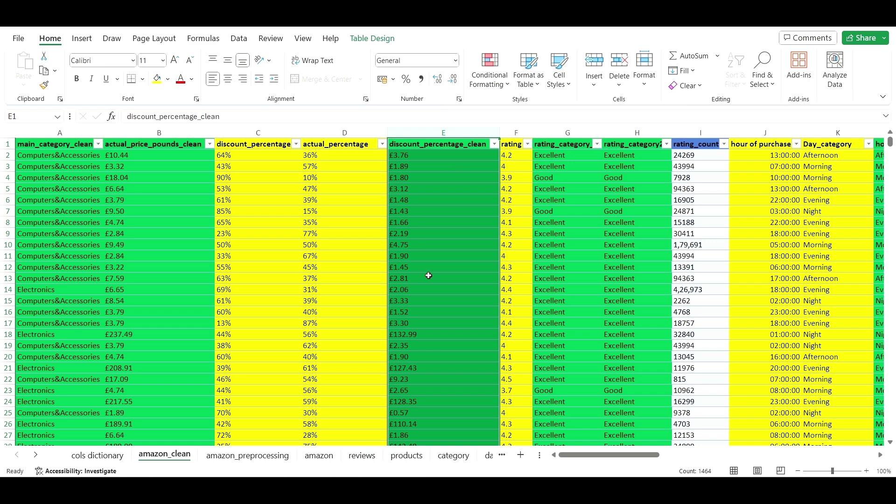
{"action": "left_click", "coordinate": [348, 241]}
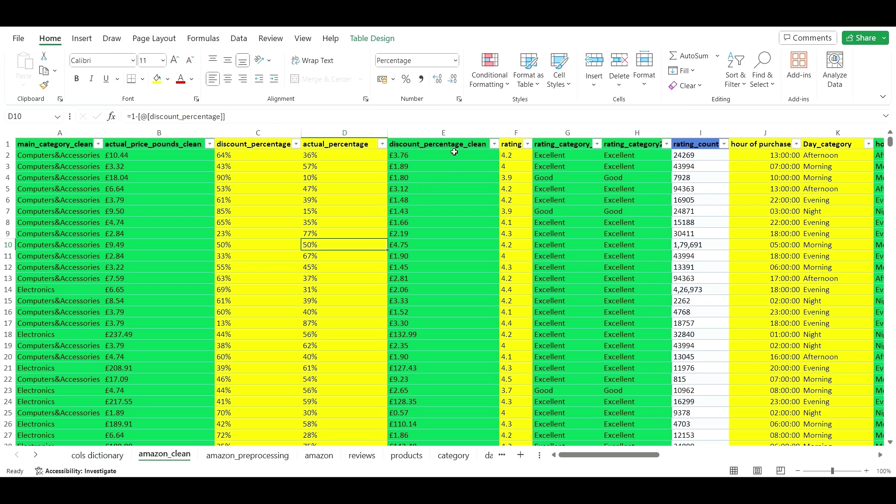
{"action": "right_click", "coordinate": [328, 130]}
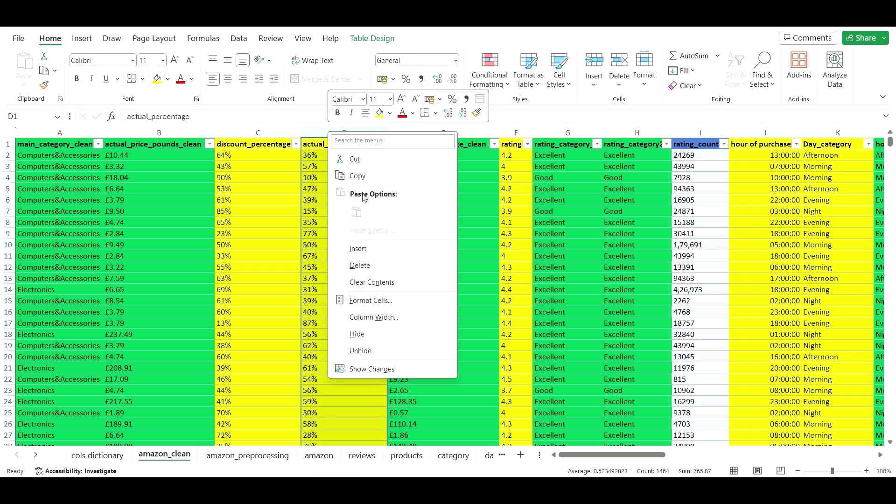
{"action": "left_click", "coordinate": [367, 268]}
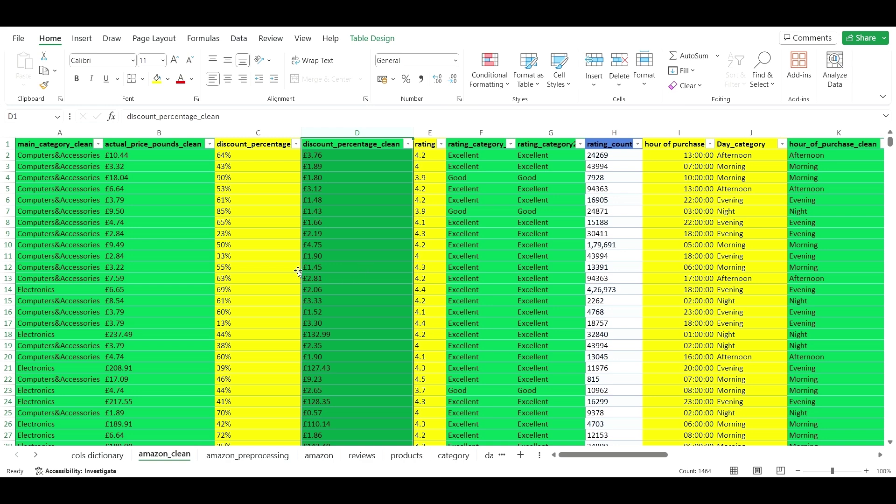
- Fill the discount_percentage column with the standard green colour to mark it as a column to keep
{"action": "left_click", "coordinate": [279, 264]}
{"action": "left_click", "coordinate": [243, 132]}
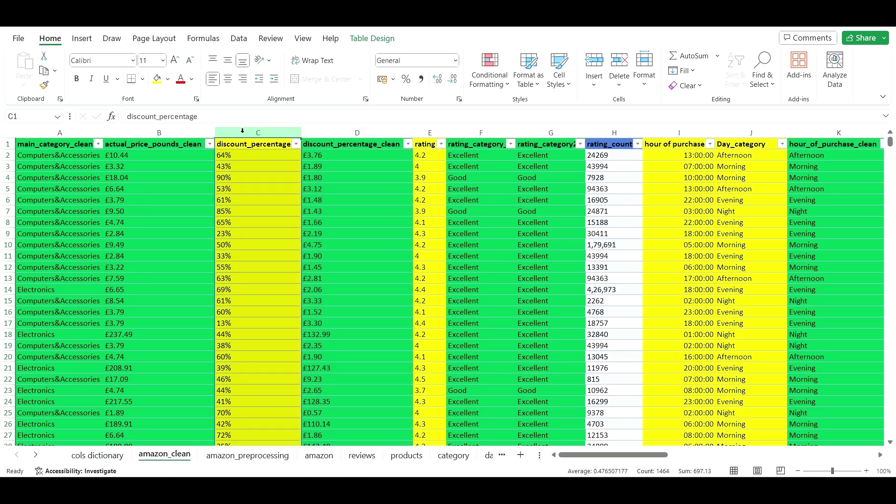
{"action": "left_click", "coordinate": [167, 80]}
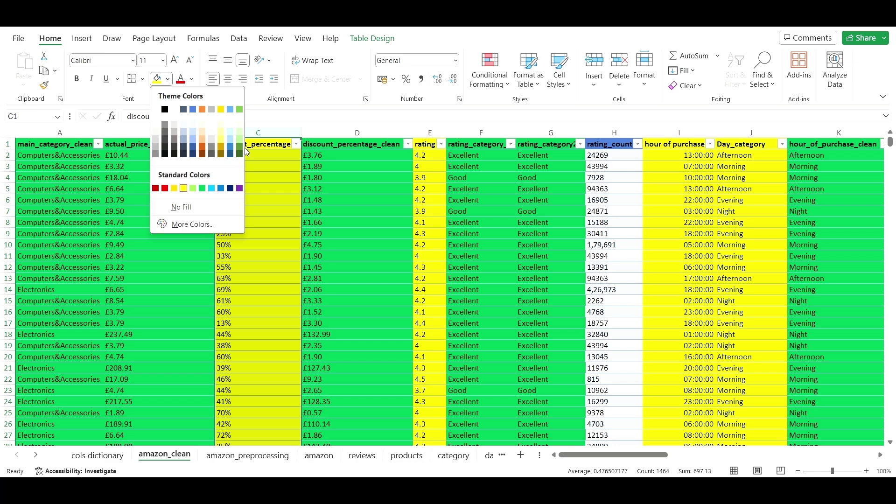
{"action": "left_click", "coordinate": [203, 188]}
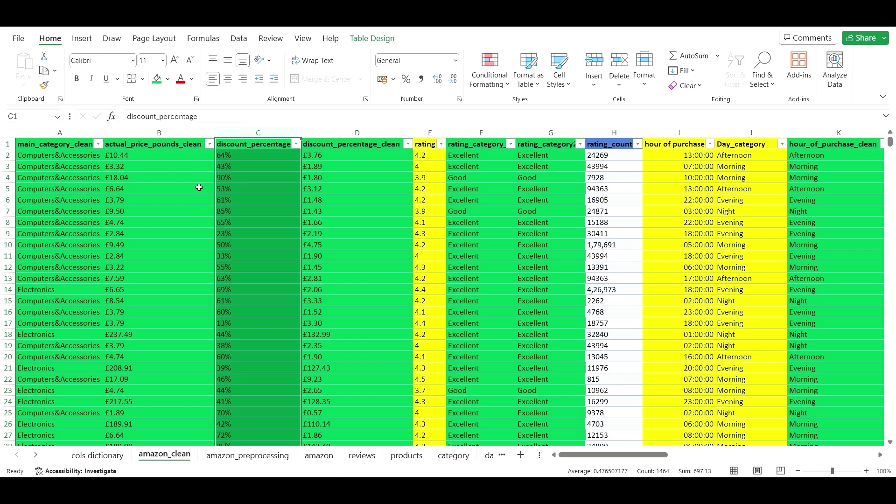
{"action": "left_click", "coordinate": [368, 236]}
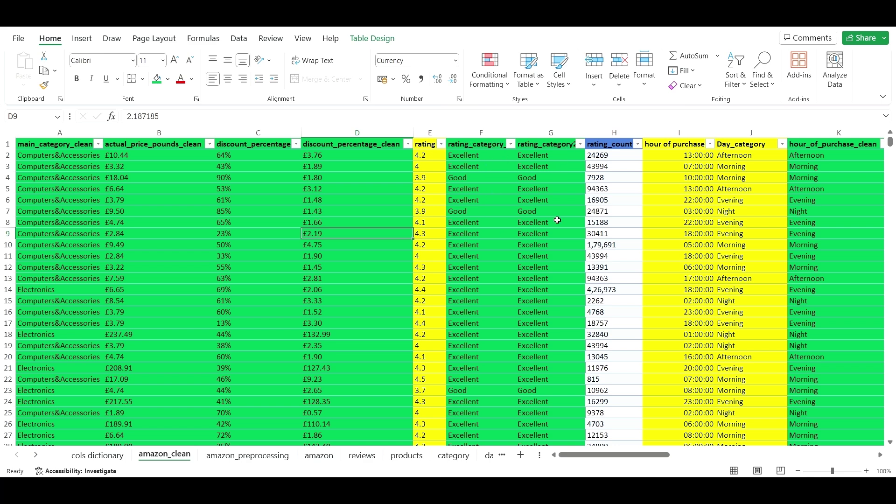
- Check the contents of the second rating category column and delete the duplicate rating_category_clean column
{"action": "left_click", "coordinate": [549, 189]}
{"action": "left_click", "coordinate": [551, 159]}
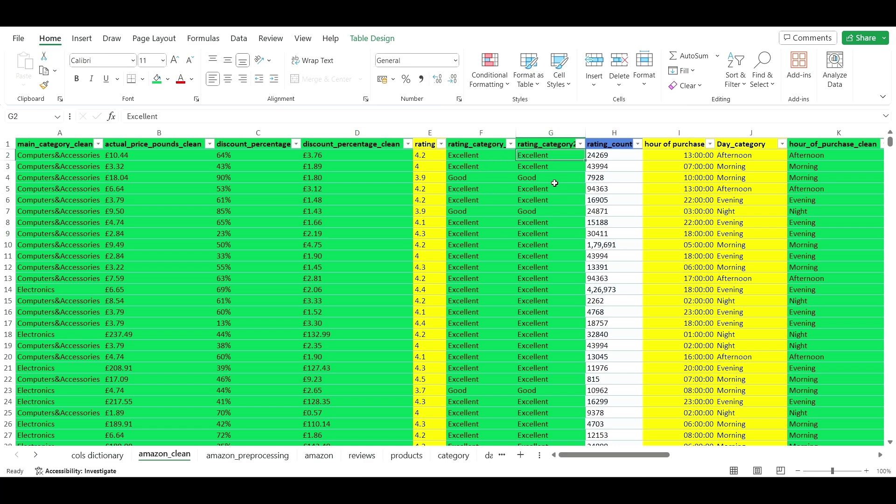
{"action": "left_click", "coordinate": [552, 208]}
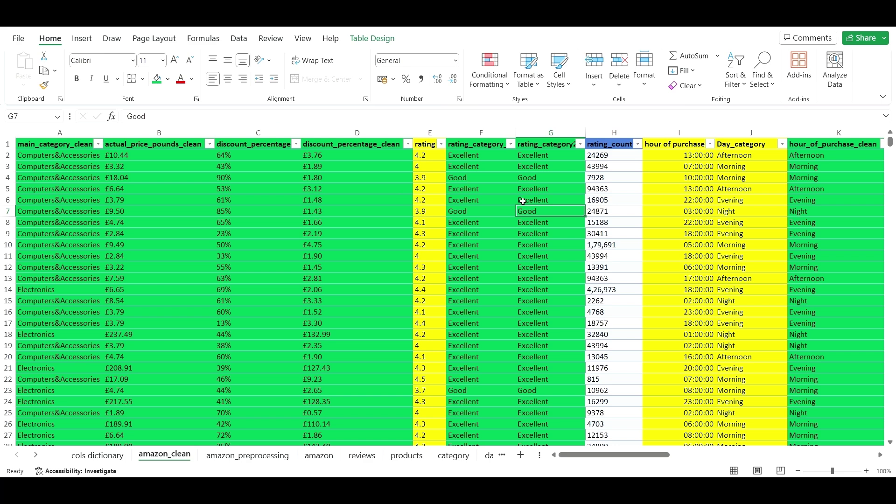
{"action": "left_click", "coordinate": [499, 131]}
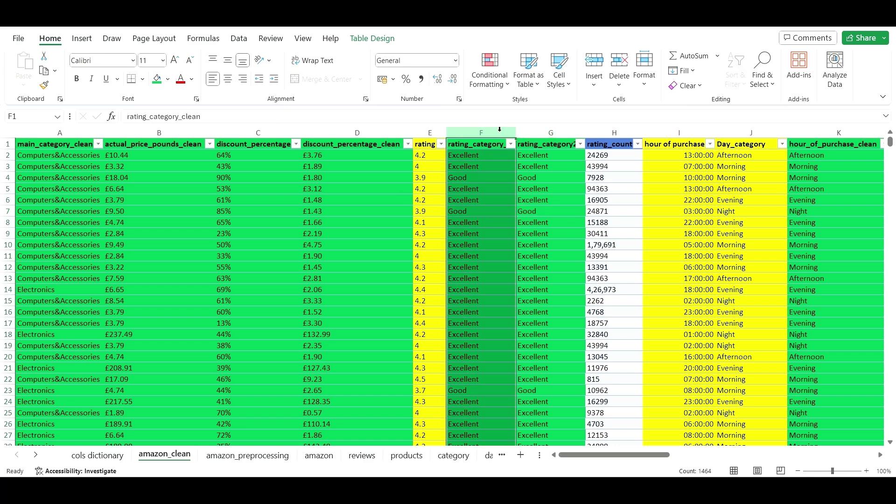
{"action": "right_click", "coordinate": [500, 130]}
{"action": "left_click", "coordinate": [552, 268]}
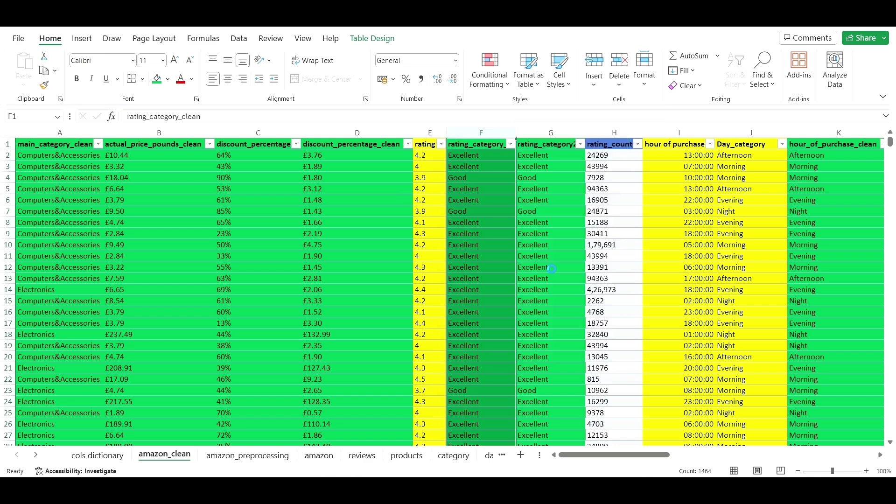
{"action": "left_click", "coordinate": [493, 290]}
- Fill the rating and rating_count columns with the same green colour
{"action": "left_click", "coordinate": [436, 245]}
{"action": "left_click", "coordinate": [438, 130]}
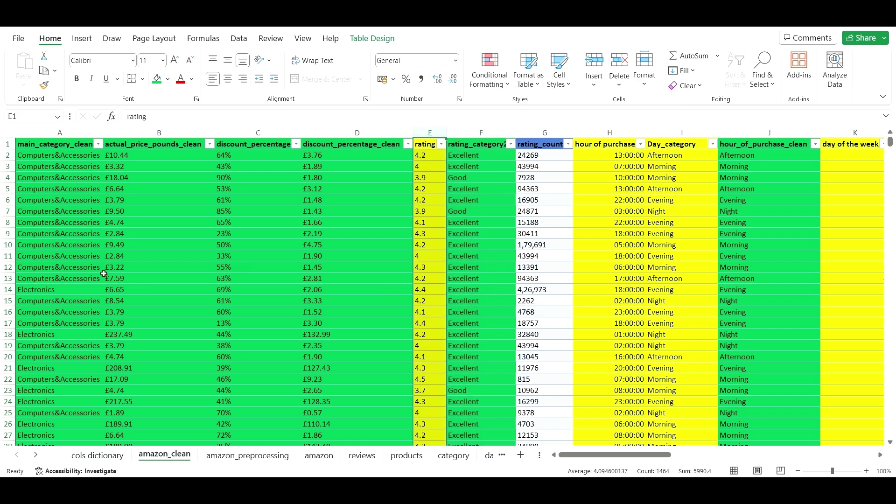
{"action": "left_click", "coordinate": [157, 80]}
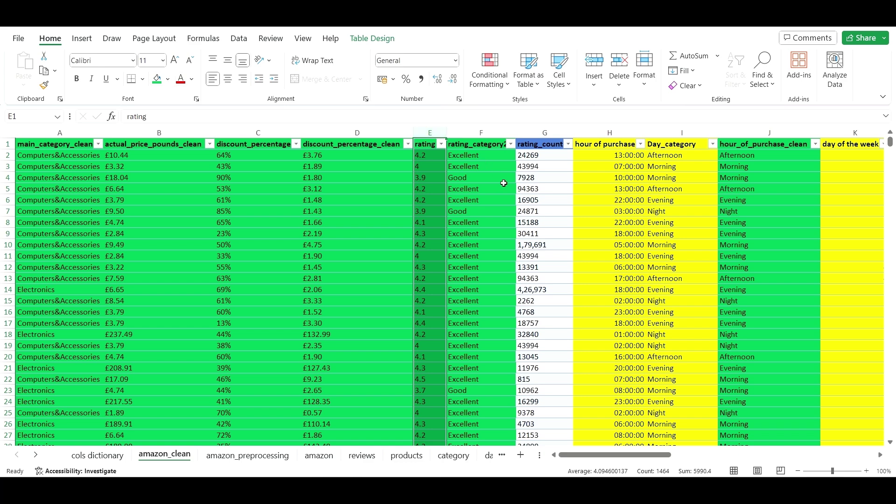
{"action": "left_click", "coordinate": [537, 200]}
{"action": "left_click", "coordinate": [554, 132]}
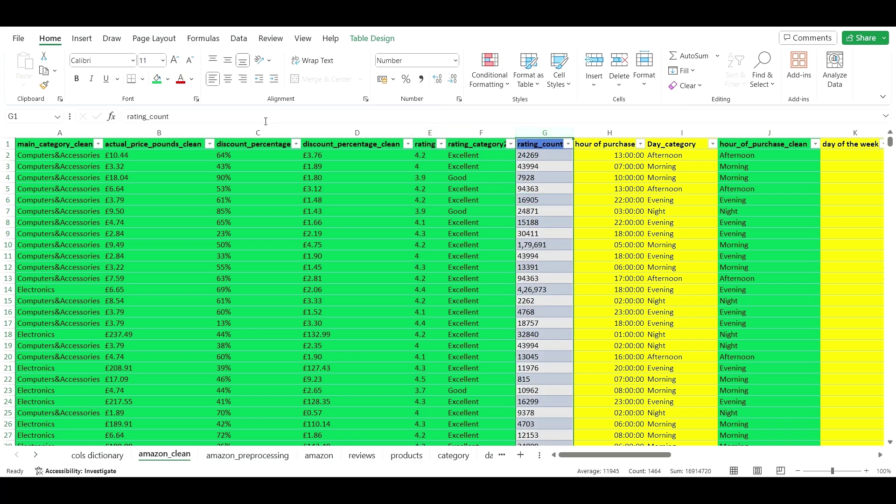
{"action": "left_click", "coordinate": [158, 80]}
- Compare the purchase-hour columns and fill the hour of purchase and Day_category columns with green
{"action": "left_click", "coordinate": [604, 217]}
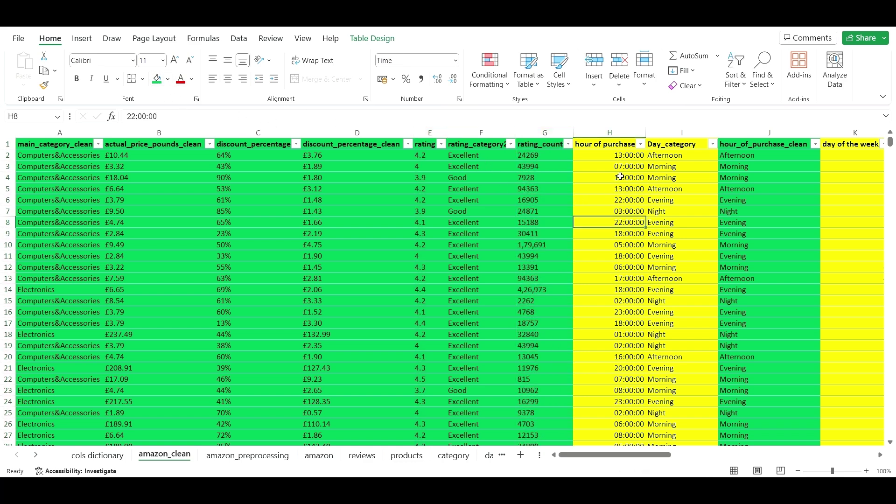
{"action": "left_click", "coordinate": [679, 177]}
{"action": "left_click", "coordinate": [764, 177]}
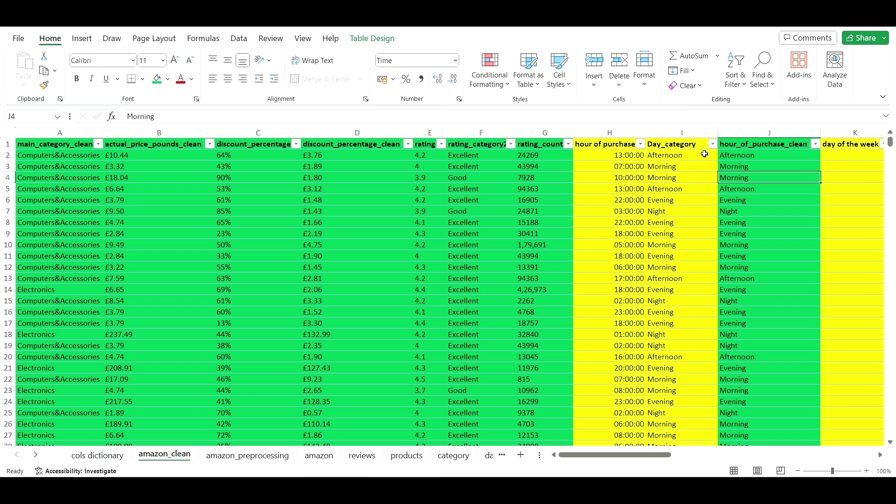
{"action": "left_click_drag", "start_coordinate": [681, 132], "coordinate": [769, 132]}
{"action": "left_click", "coordinate": [645, 187]}
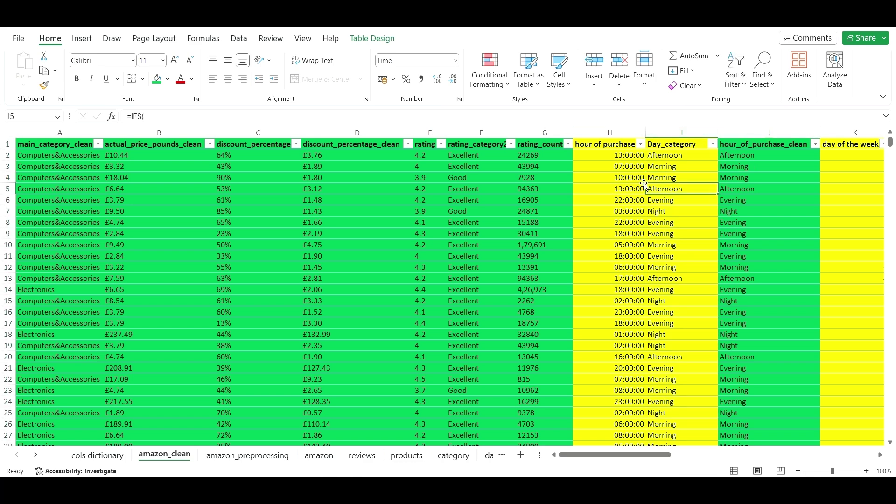
{"action": "left_click_drag", "start_coordinate": [604, 131], "coordinate": [672, 133]}
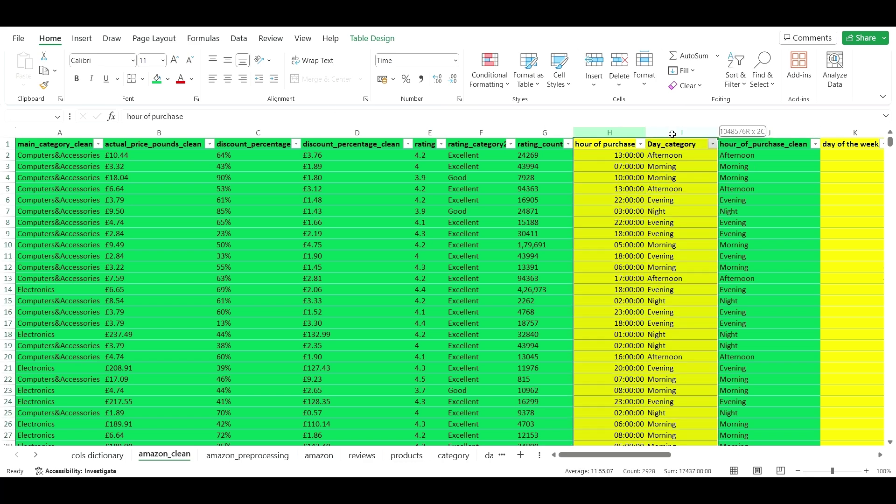
{"action": "left_click", "coordinate": [157, 80]}
{"action": "left_click", "coordinate": [671, 211]}
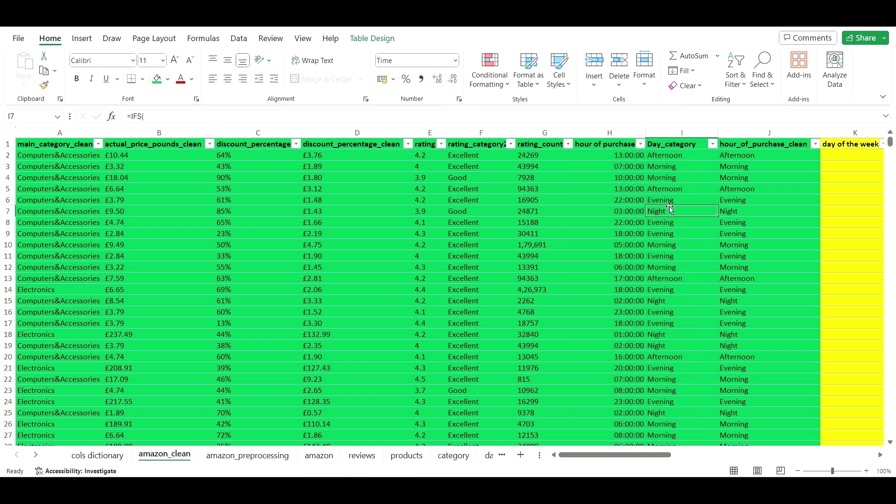
- Delete the formula-based Day_category column, keeping hour_of_purchase_clean
{"action": "left_click", "coordinate": [688, 188]}
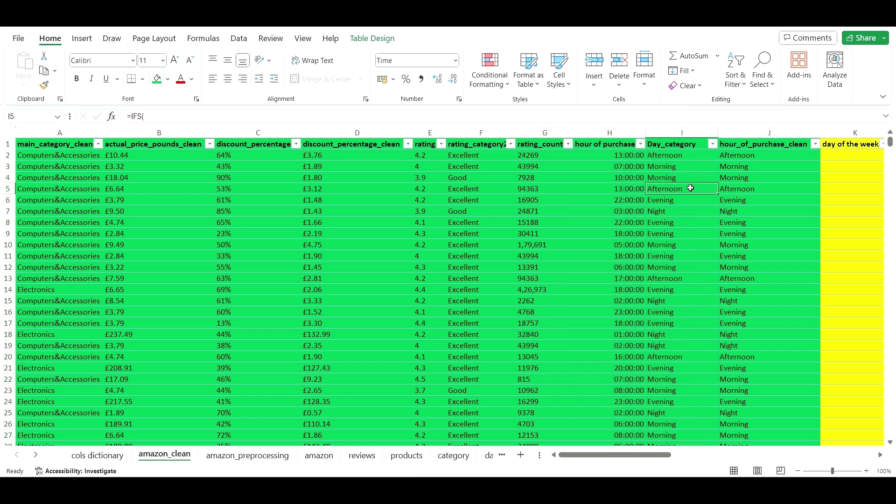
{"action": "left_click", "coordinate": [666, 131]}
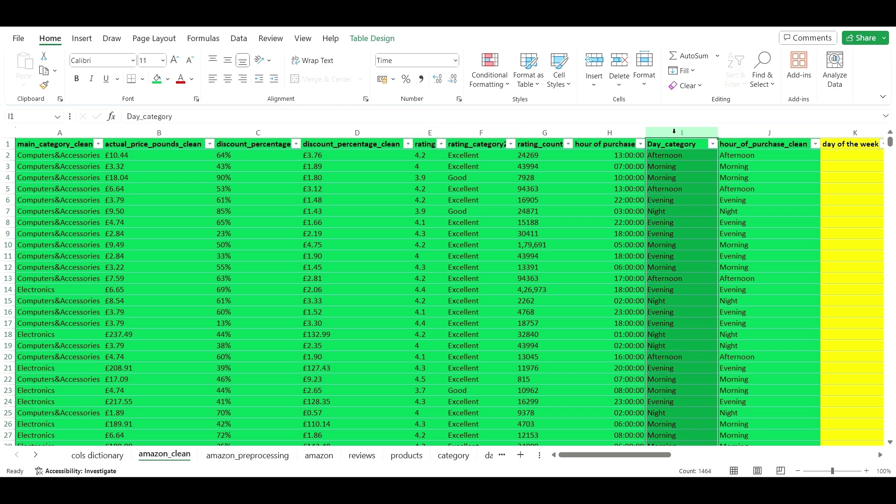
{"action": "right_click", "coordinate": [675, 134]}
{"action": "left_click", "coordinate": [721, 268]}
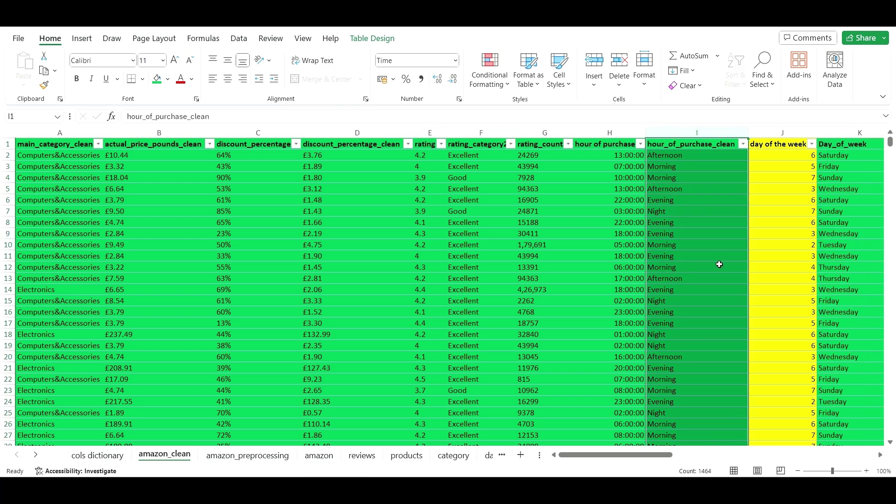
- Compare the weekday columns and delete the day of the week and Day_of_week columns, keeping Day_of_week_clean
{"action": "left_click", "coordinate": [779, 210]}
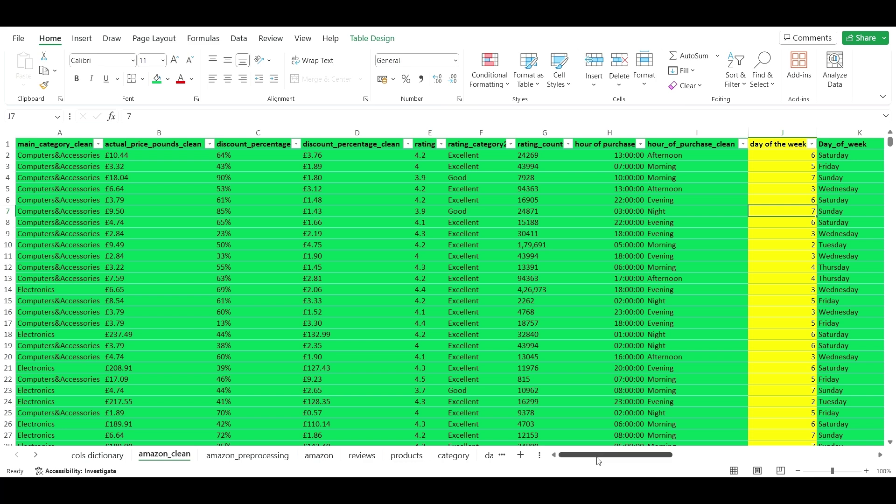
{"action": "left_click_drag", "start_coordinate": [601, 456], "coordinate": [640, 455]}
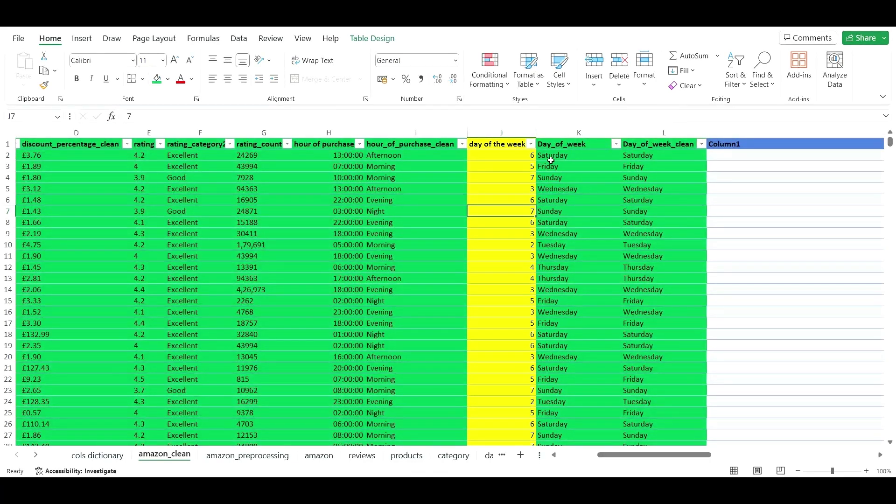
{"action": "left_click", "coordinate": [608, 166]}
{"action": "left_click", "coordinate": [677, 166]}
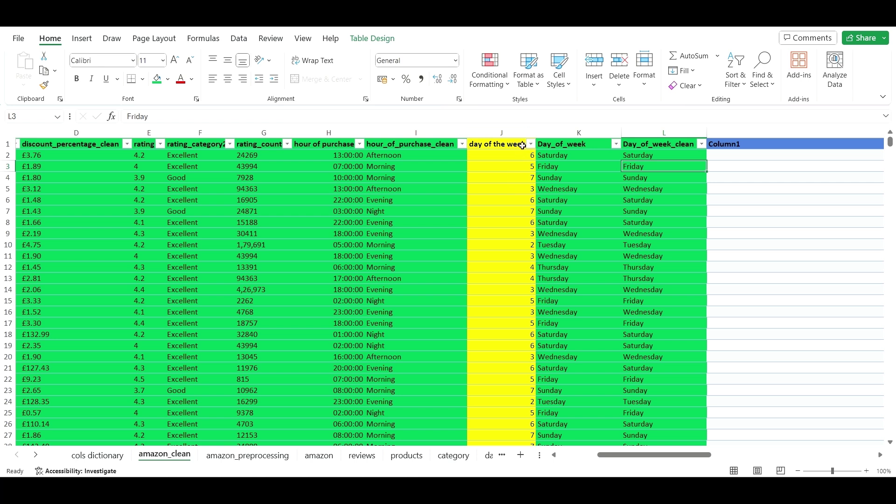
{"action": "left_click_drag", "start_coordinate": [519, 133], "coordinate": [581, 133]}
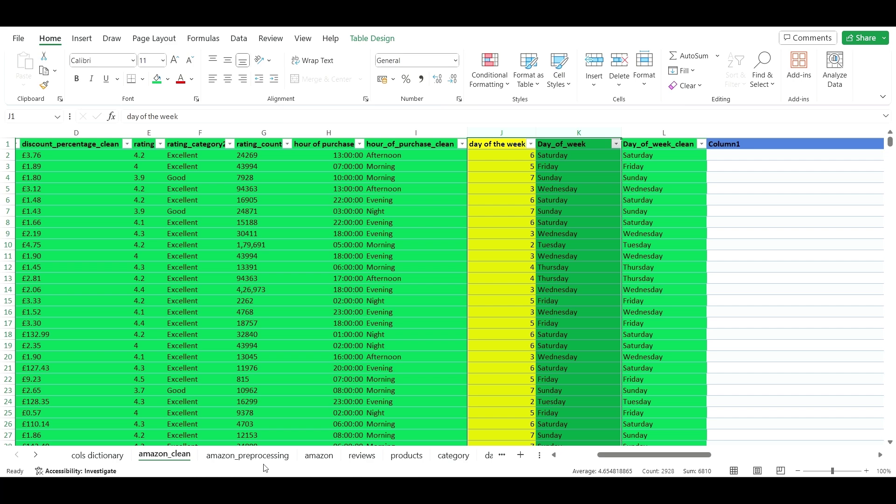
{"action": "right_click", "coordinate": [513, 133]}
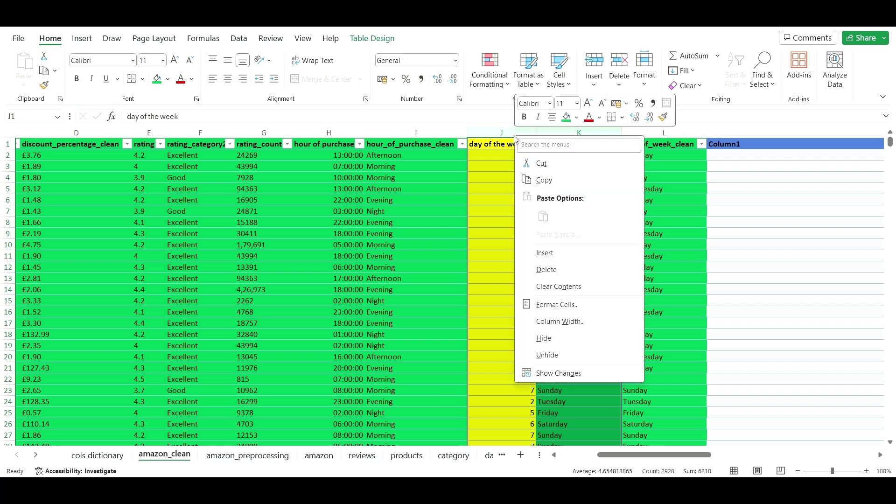
{"action": "left_click", "coordinate": [566, 272]}
- Delete the empty Column1 and Column2 columns at the end of the table
{"action": "left_click", "coordinate": [601, 208]}
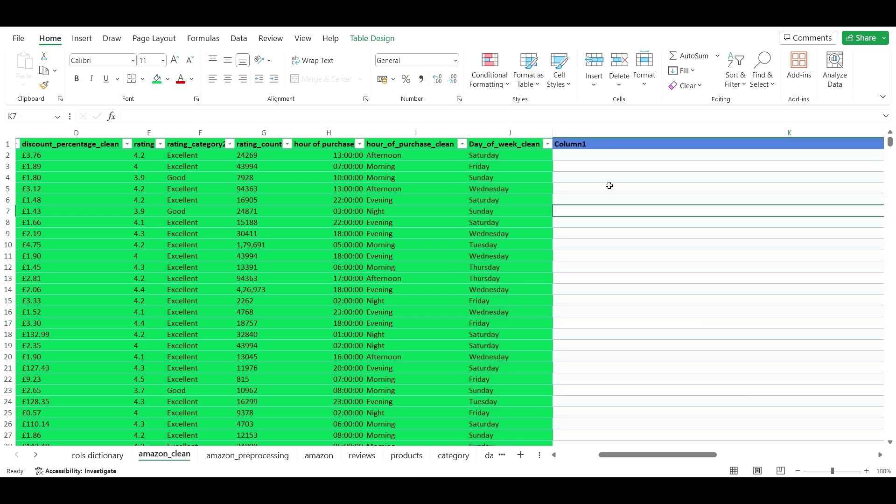
{"action": "left_click", "coordinate": [617, 129]}
{"action": "right_click", "coordinate": [617, 130]}
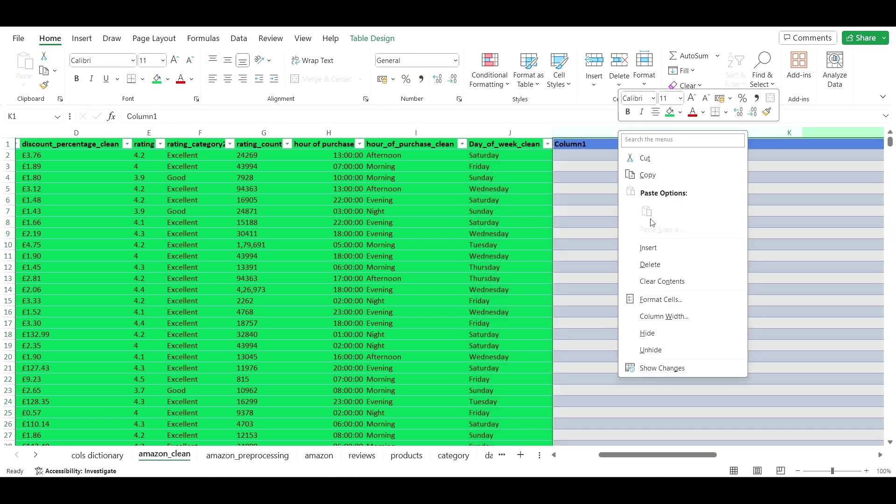
{"action": "left_click", "coordinate": [650, 264]}
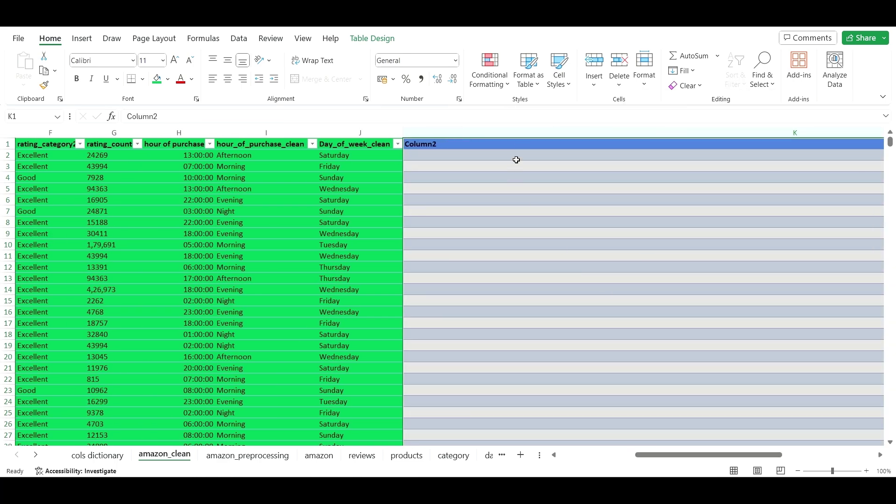
{"action": "right_click", "coordinate": [523, 135]}
{"action": "left_click", "coordinate": [572, 271]}
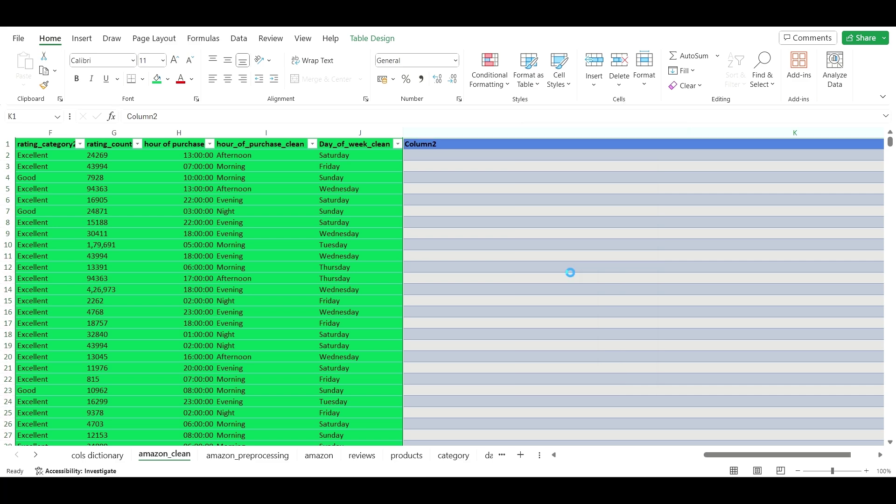
- Rename the actual_price_pounds_clean header to price_clean
{"action": "left_click_drag", "start_coordinate": [716, 456], "coordinate": [534, 437]}
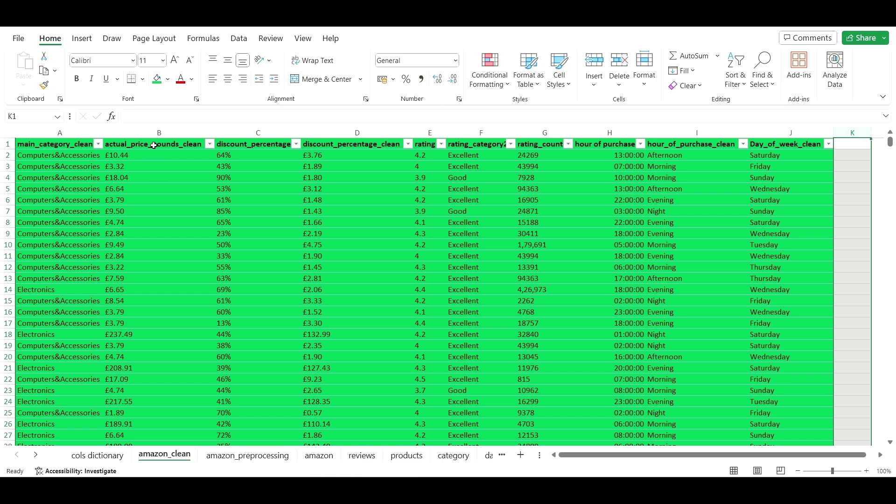
{"action": "left_click", "coordinate": [180, 144]}
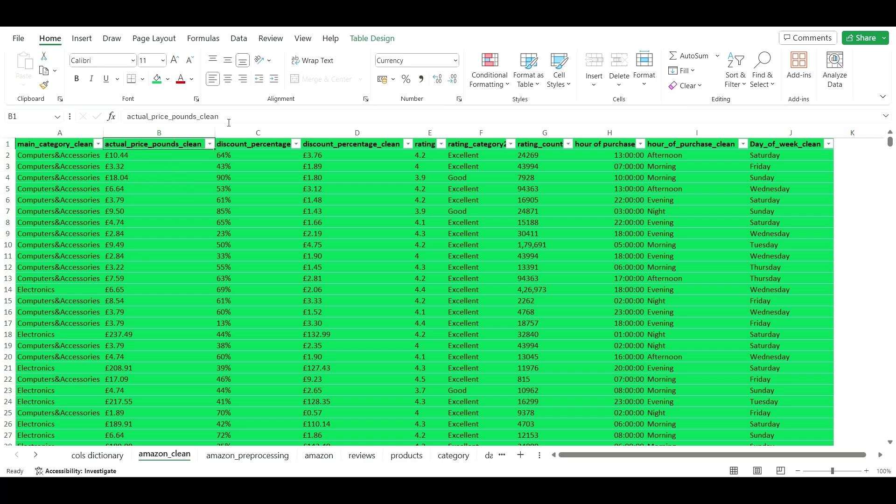
{"action": "left_click", "coordinate": [171, 117]}
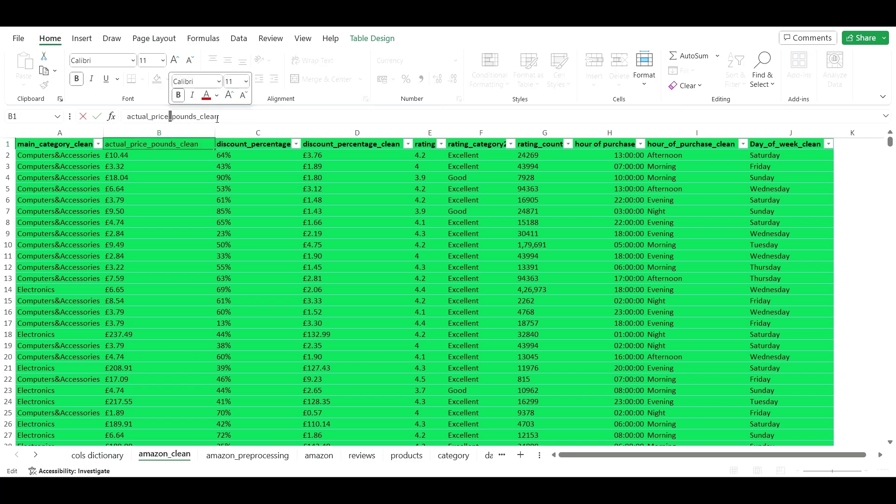
{"action": "left_click_drag", "start_coordinate": [218, 116], "coordinate": [111, 116]}
{"action": "key", "text": "BackSpace"}
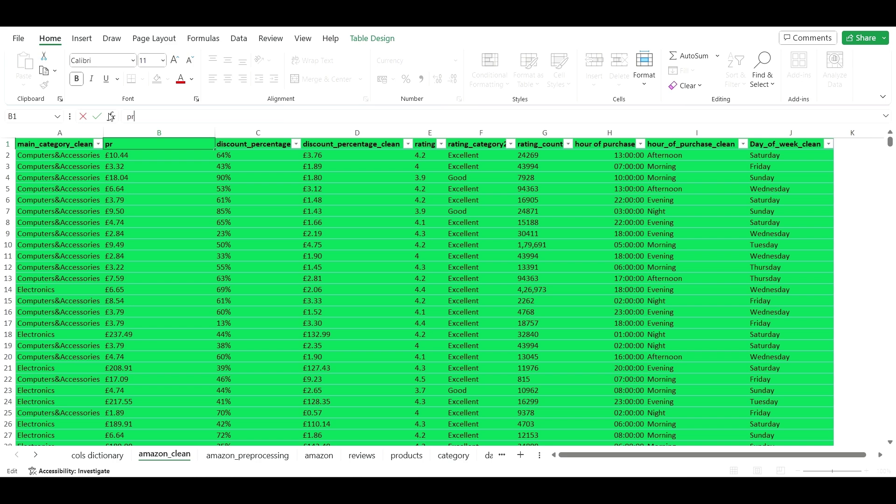
{"action": "type", "text": "price_clean"}
{"action": "left_click", "coordinate": [224, 162]}
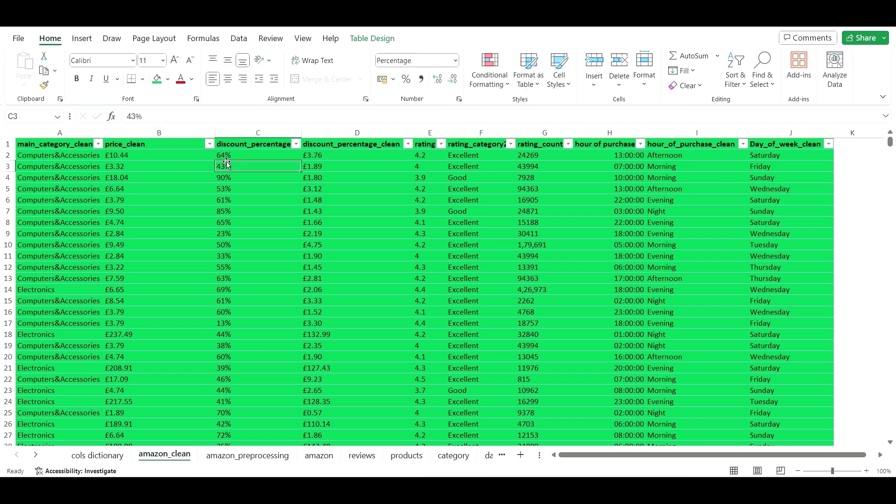
- Rename the discount_percentage_clean header to discount_price
{"action": "left_click", "coordinate": [252, 147]}
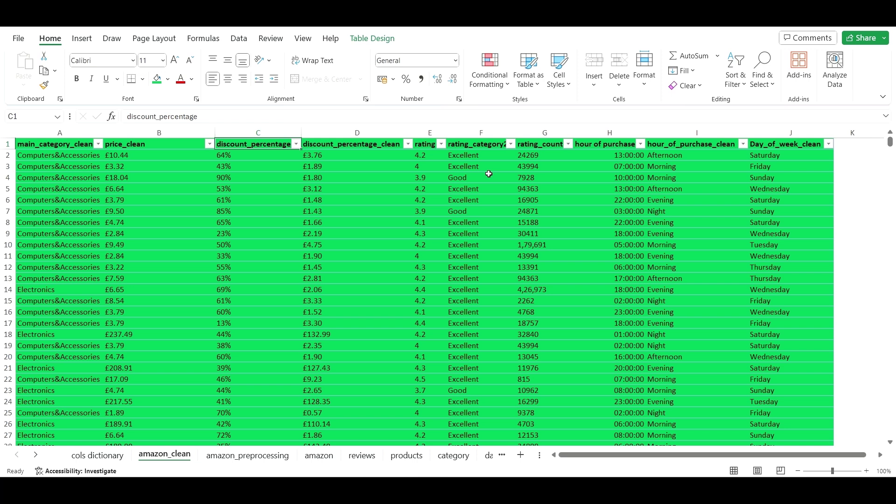
{"action": "left_click", "coordinate": [363, 144]}
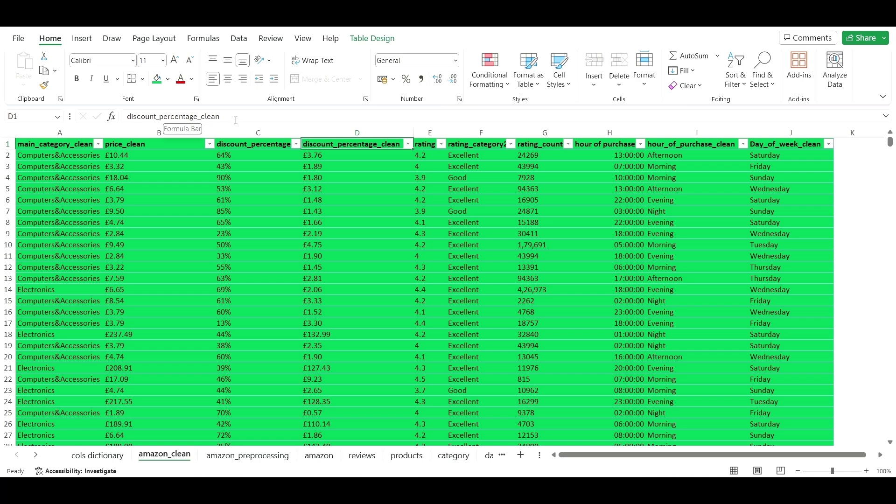
{"action": "left_click", "coordinate": [233, 116]}
{"action": "key", "text": "BackSpace"}
{"action": "key", "text": "BackSpace"}
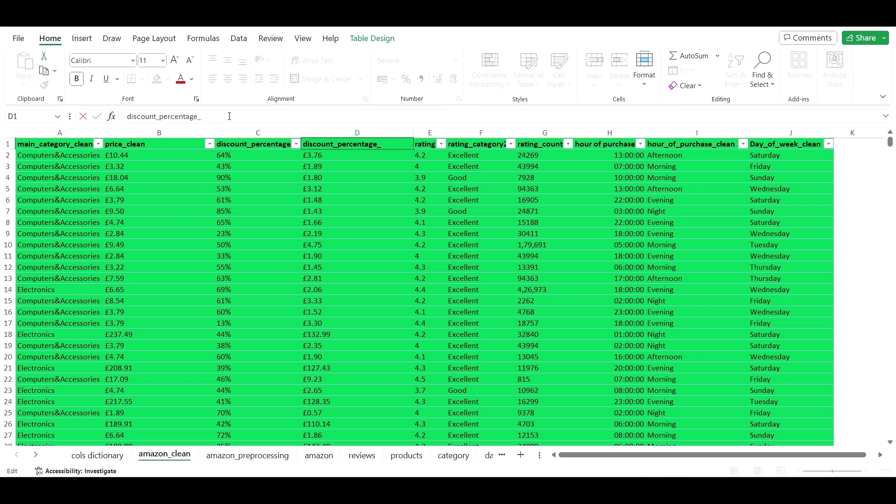
{"action": "key", "text": "BackSpace"}
{"action": "key", "text": "BackSpace"}
{"action": "key", "text": "BackSpace"}
{"action": "key", "text": "BackSpace"}
{"action": "key", "text": "BackSpace"}
{"action": "key", "text": "BackSpace"}
{"action": "left_click", "coordinate": [404, 288]}
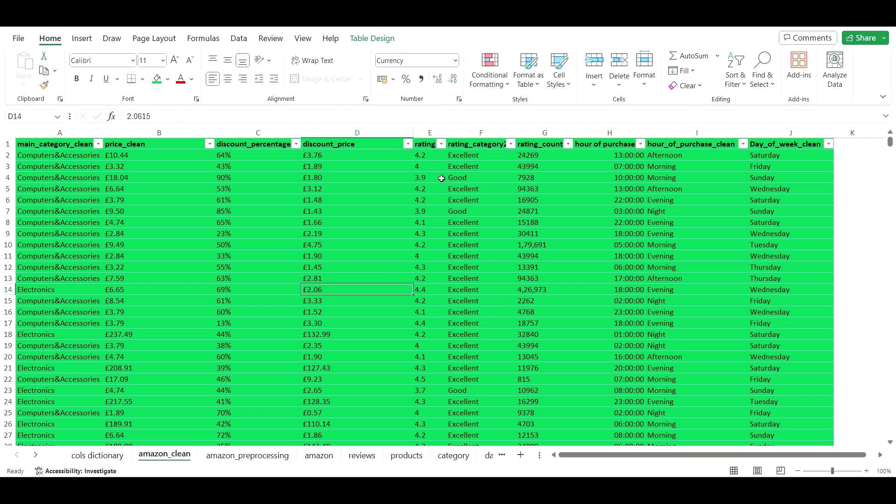
- Remove the trailing 2 from the rating category header so it reads rating_category
{"action": "left_click", "coordinate": [490, 147]}
{"action": "left_click", "coordinate": [297, 114]}
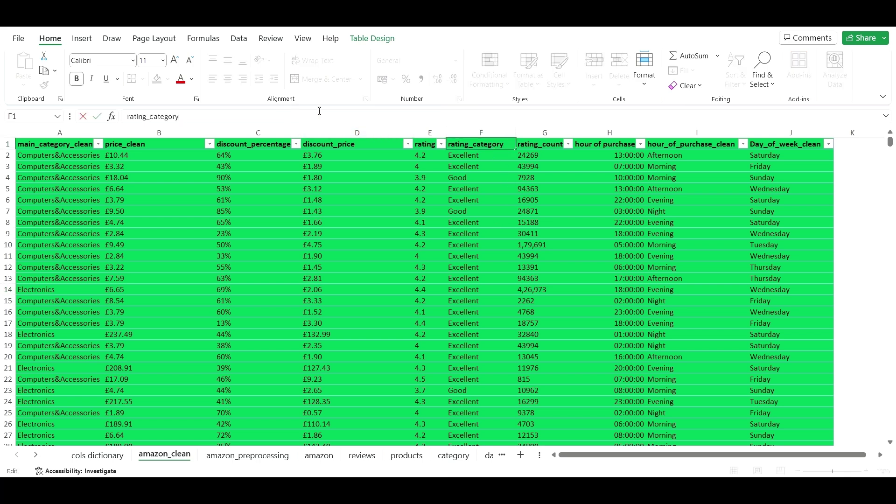
{"action": "left_click", "coordinate": [554, 148]}
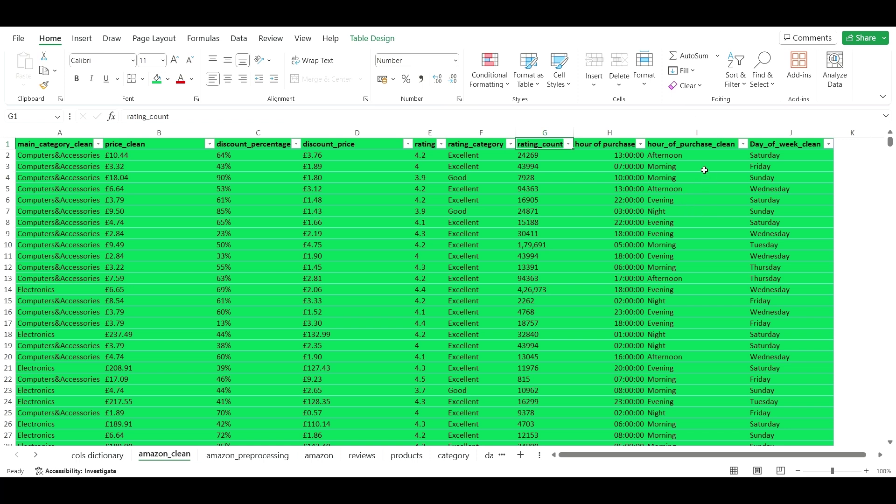
- Rename the hour_of_purchase_clean header to Day_Category_clean
{"action": "left_click", "coordinate": [781, 168]}
{"action": "left_click", "coordinate": [702, 193]}
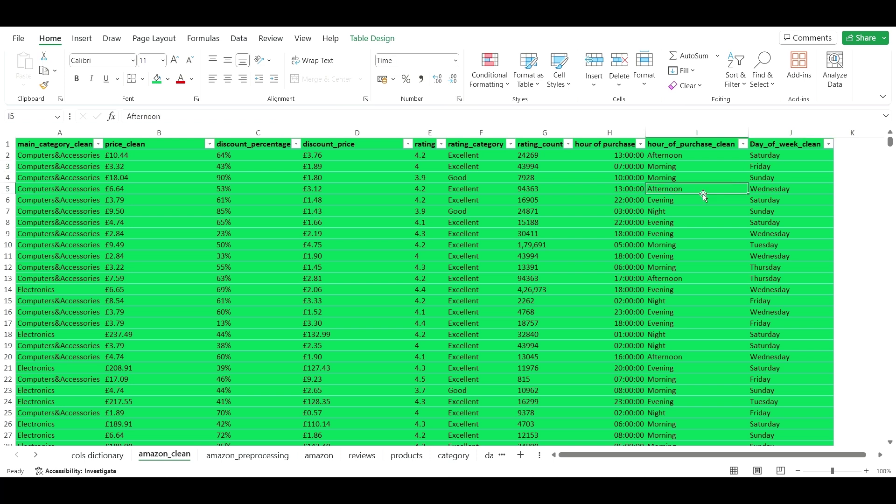
{"action": "left_click", "coordinate": [695, 147]}
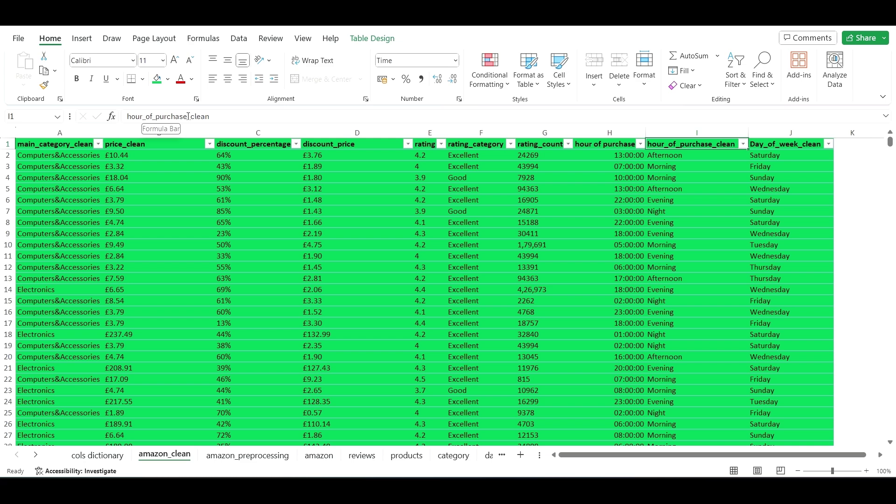
{"action": "left_click_drag", "start_coordinate": [188, 116], "coordinate": [127, 117]}
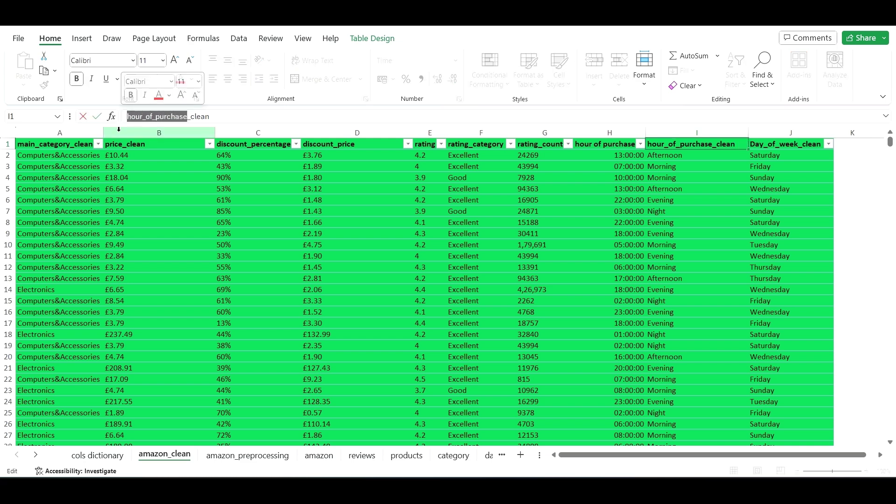
{"action": "key", "text": "BackSpace"}
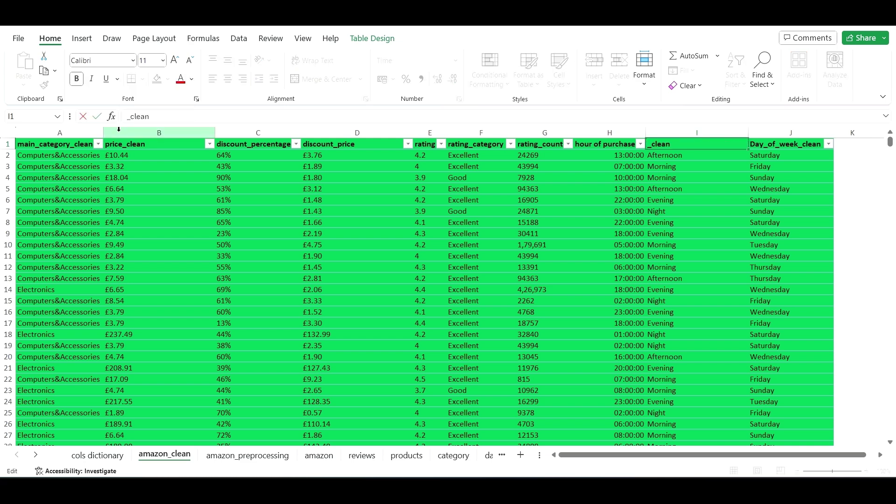
{"action": "type", "text": "D"}
{"action": "key", "text": "Caps_Lock"}
{"action": "type", "text": "ay"}
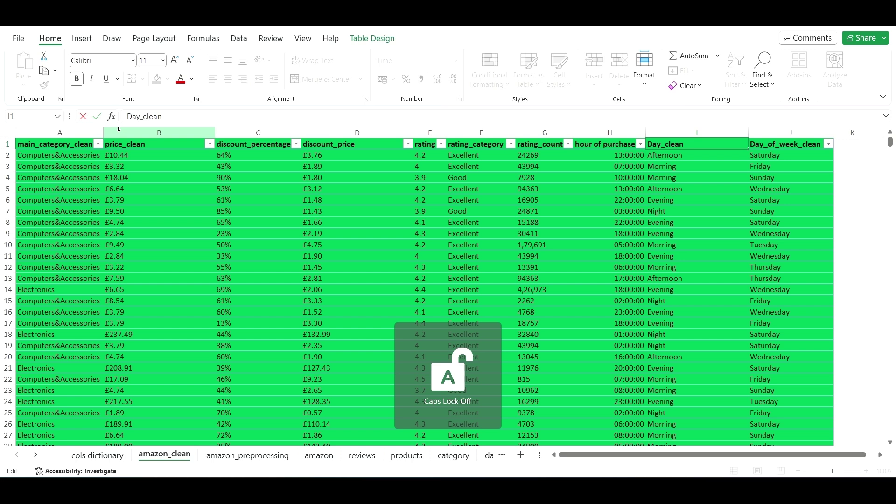
{"action": "type", "text": "_"}
{"action": "key", "text": "Caps_Lock"}
{"action": "type", "text": "C"}
{"action": "key", "text": "Caps_Lock"}
{"action": "type", "text": "at"}
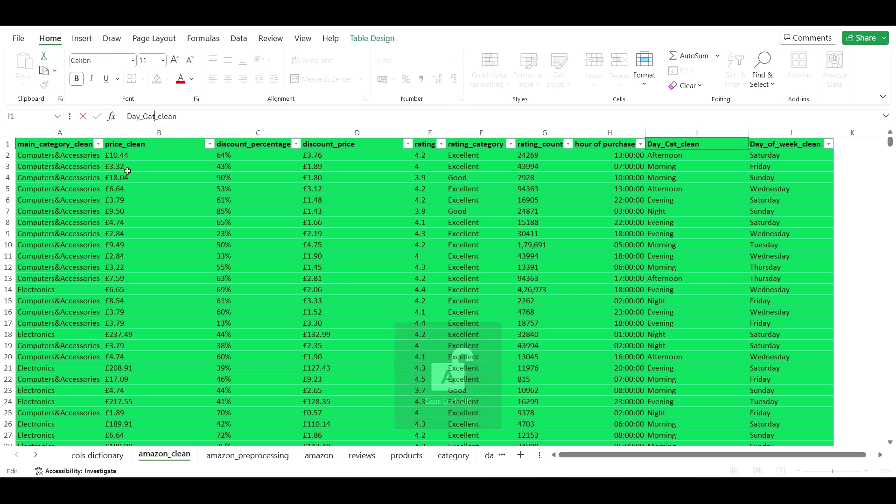
{"action": "type", "text": "egory"}
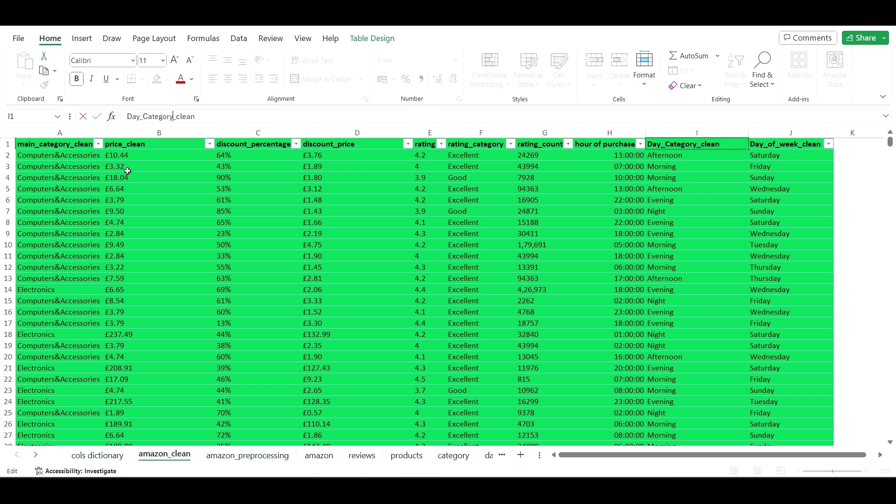
{"action": "left_click", "coordinate": [704, 181]}
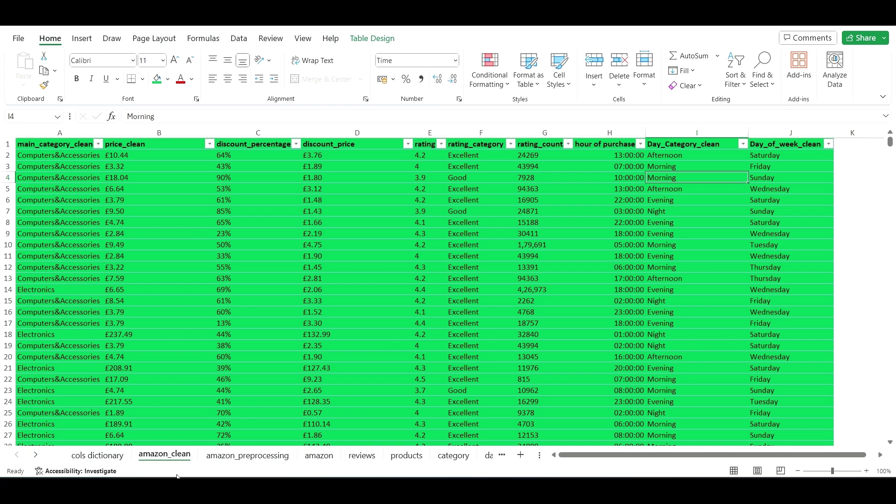
- Name the cleaned data table amazon_clean
{"action": "left_click", "coordinate": [171, 360]}
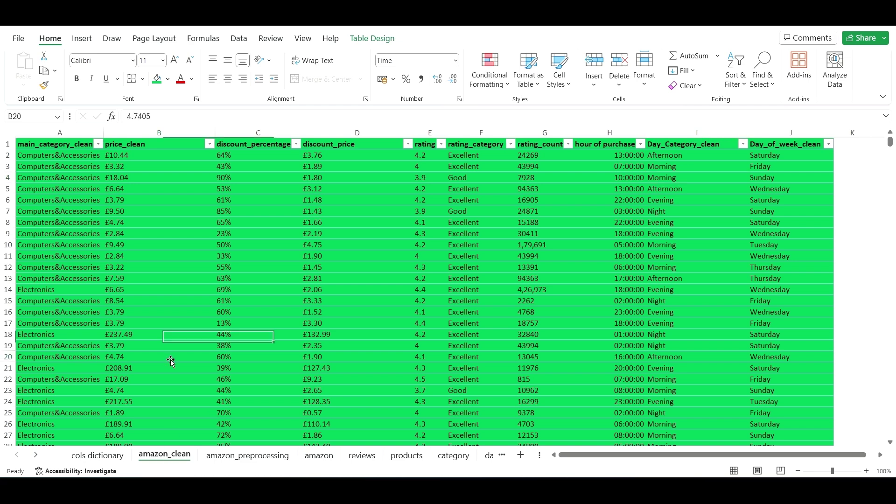
{"action": "left_click", "coordinate": [68, 144]}
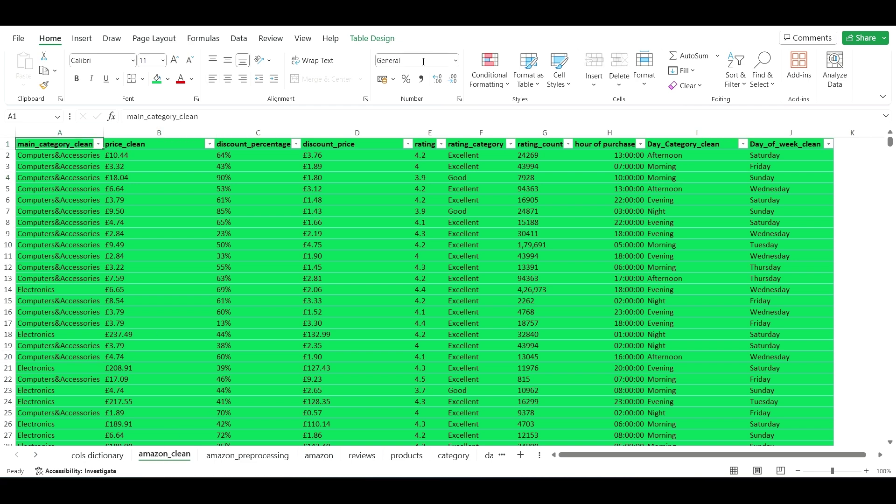
{"action": "left_click", "coordinate": [372, 40]}
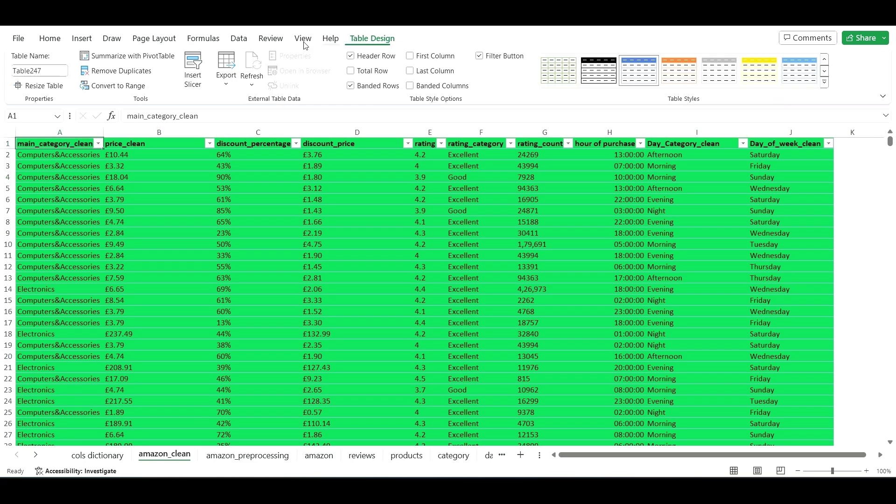
{"action": "double_click", "coordinate": [41, 71]}
{"action": "key", "text": "BackSpace"}
{"action": "left_click", "coordinate": [49, 70]}
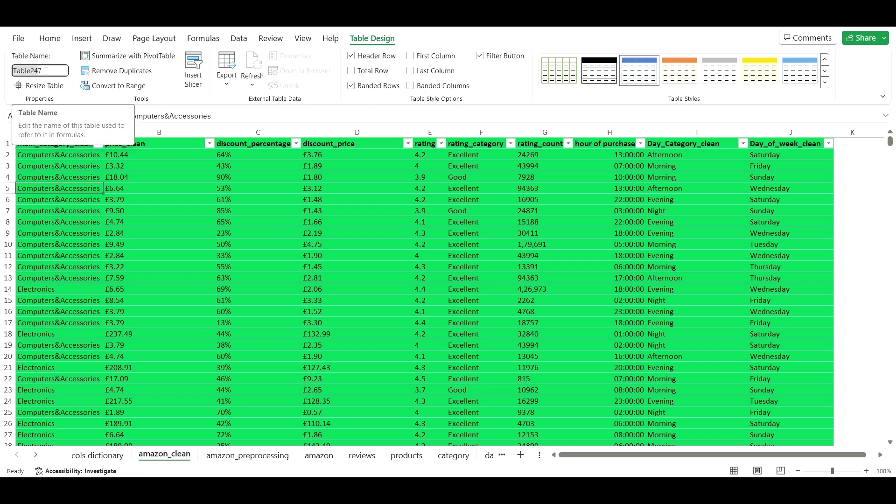
{"action": "left_click", "coordinate": [45, 71]}
{"action": "key", "text": "BackSpace"}
{"action": "key", "text": "BackSpace"}
{"action": "key", "text": "BackSpace"}
{"action": "key", "text": "BackSpace"}
{"action": "key", "text": "BackSpace"}
{"action": "key", "text": "BackSpace"}
{"action": "type", "text": "a"}
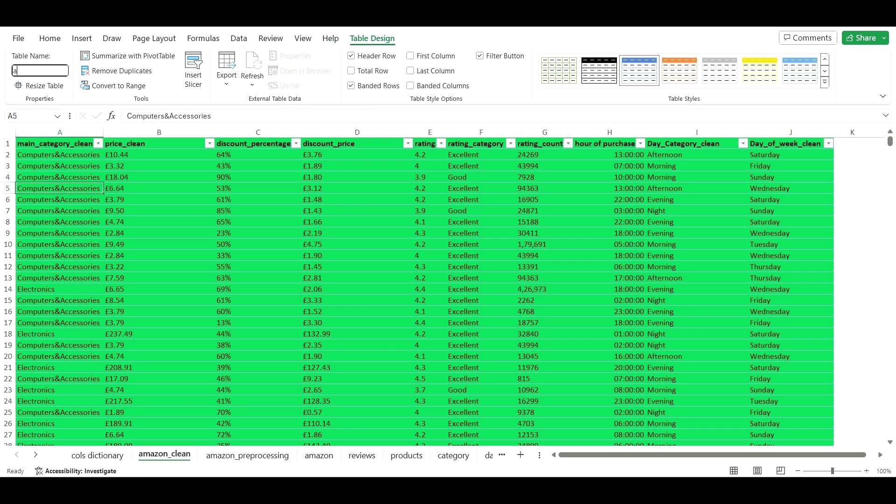
{"action": "type", "text": "mazon_clean"}
{"action": "left_click", "coordinate": [147, 202]}
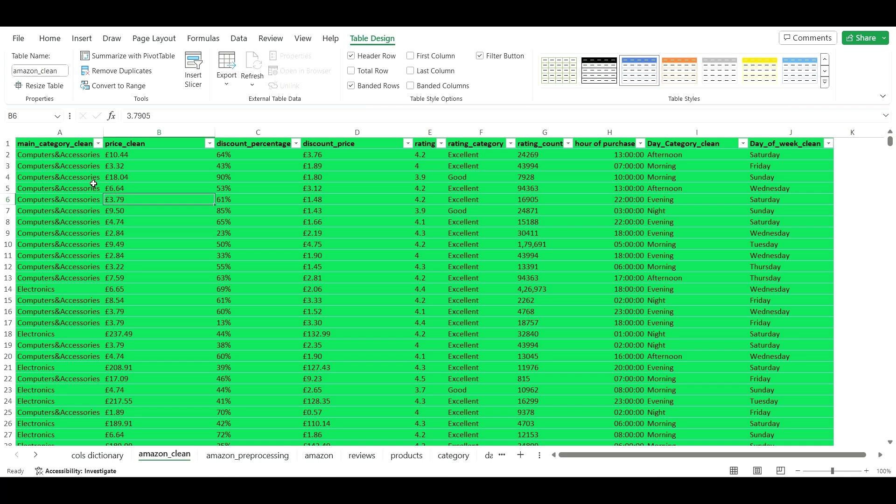
- Autofit the widths of all columns in the amazon_clean sheet to their contents
{"action": "left_click", "coordinate": [11, 132]}
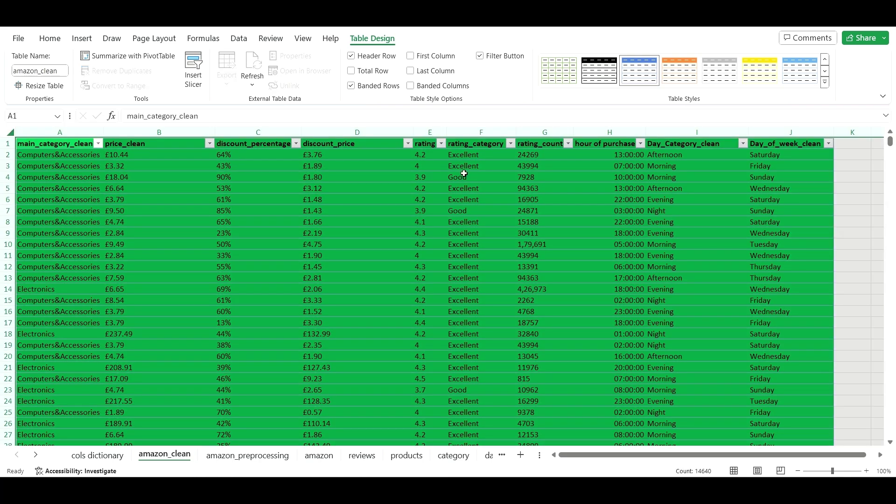
{"action": "double_click", "coordinate": [447, 135]}
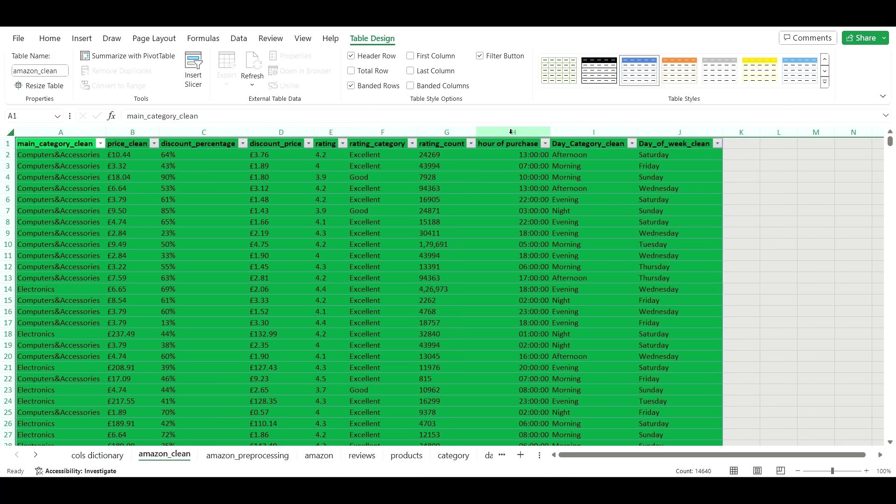
{"action": "left_click", "coordinate": [579, 196]}
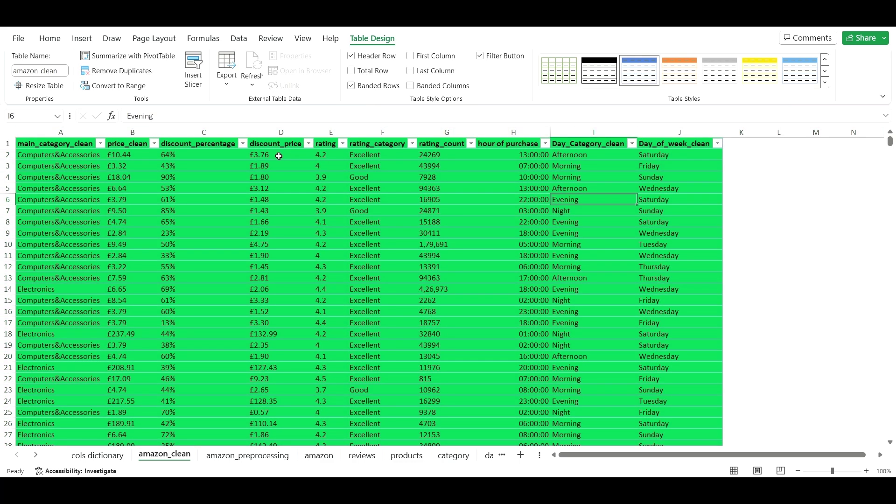
- Insert a PivotTable based on the amazon_clean table, placed on a new worksheet
{"action": "scroll", "coordinate": [279, 156], "scroll_direction": "down", "scroll_amount": 9}
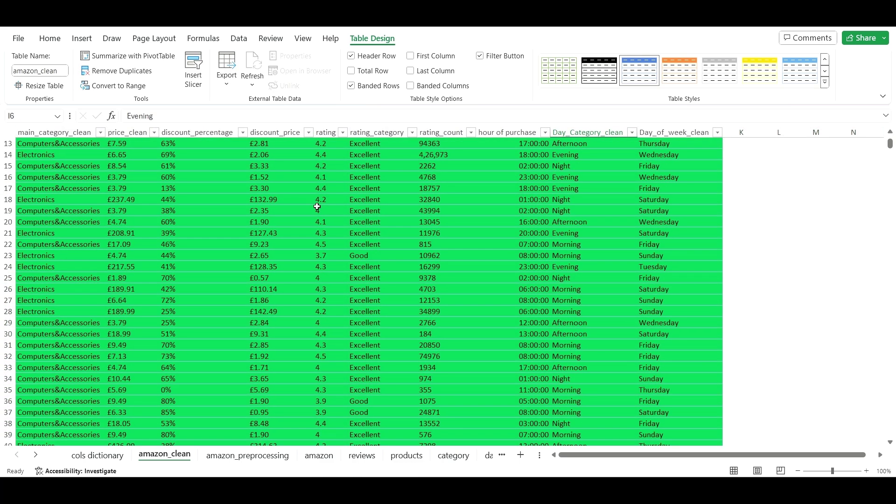
{"action": "scroll", "coordinate": [513, 254], "scroll_direction": "down", "scroll_amount": 5}
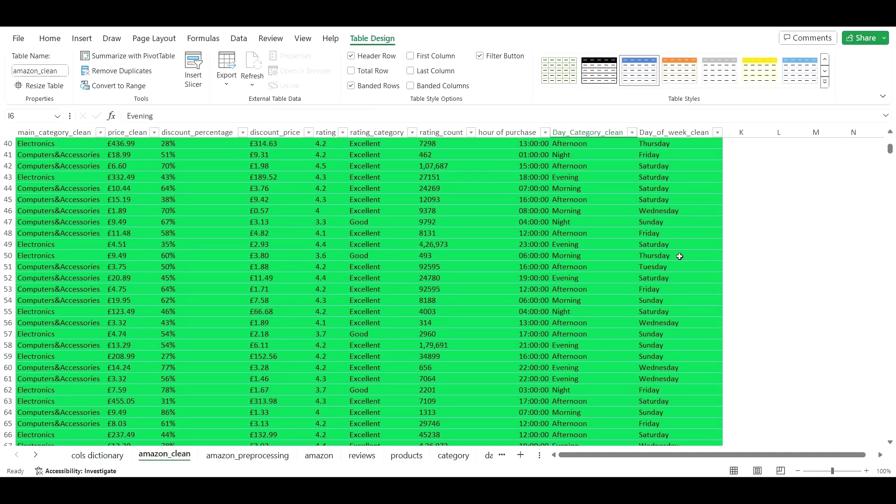
{"action": "scroll", "coordinate": [373, 257], "scroll_direction": "up", "scroll_amount": 14}
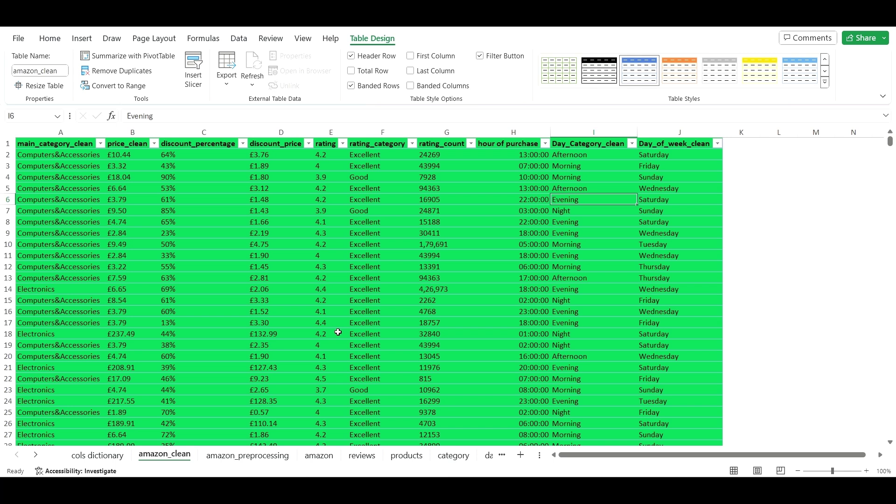
{"action": "left_click", "coordinate": [85, 149]}
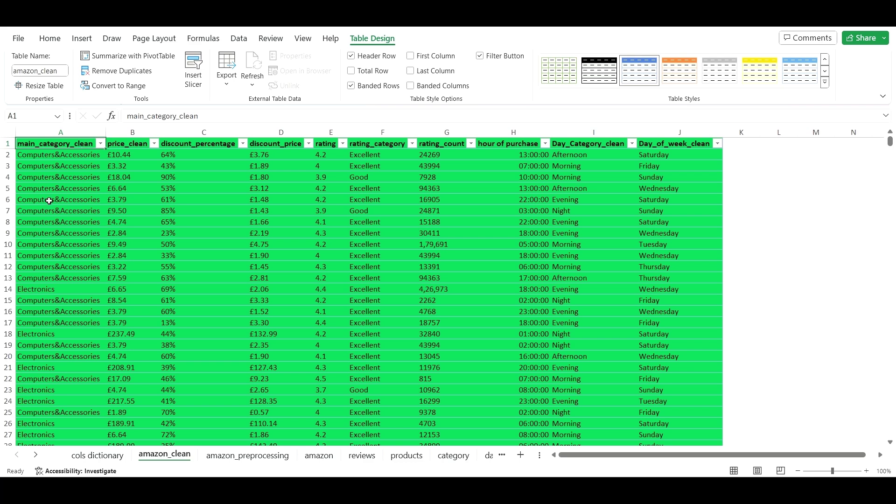
{"action": "left_click", "coordinate": [82, 39]}
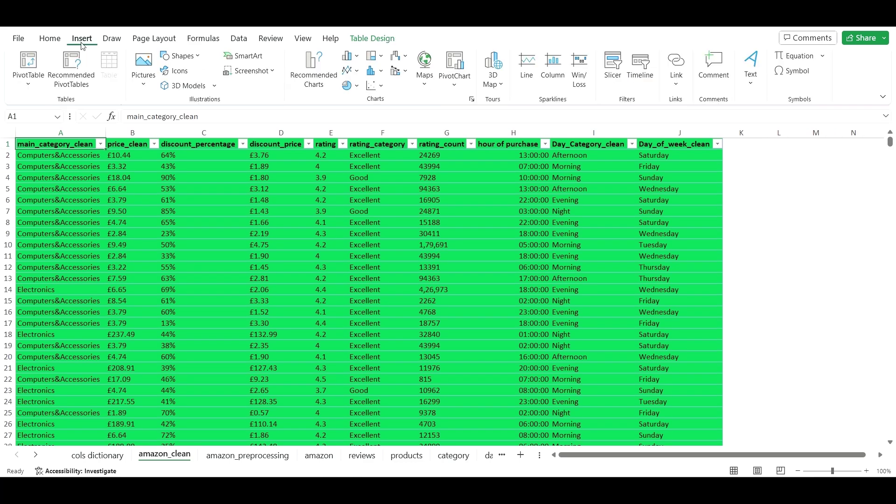
{"action": "left_click", "coordinate": [29, 67]}
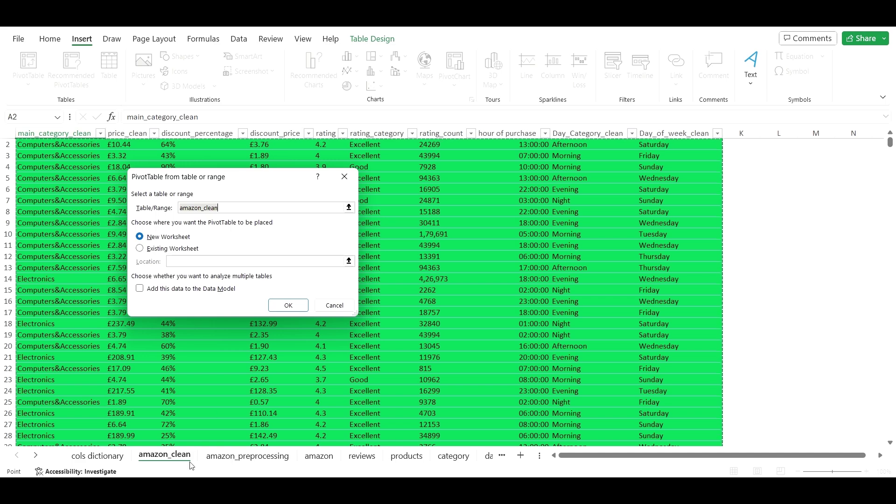
{"action": "left_click", "coordinate": [299, 309]}
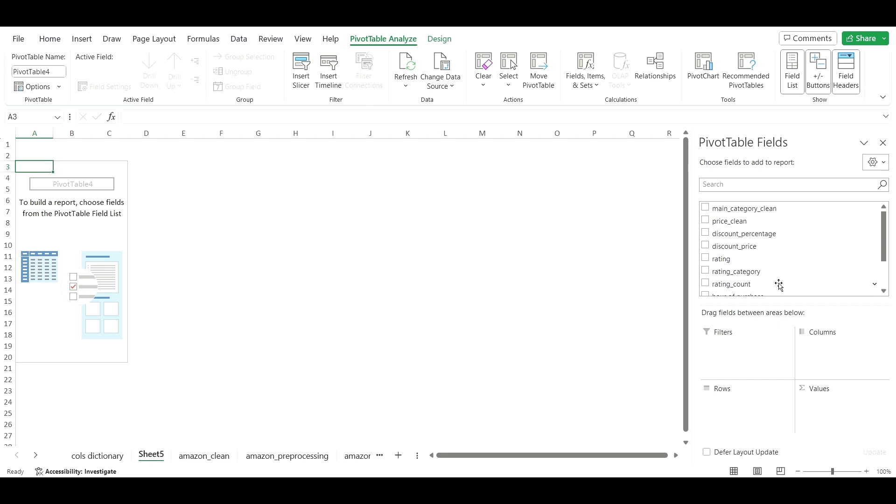
- Rename the new PivotTable worksheet as EDA
{"action": "scroll", "coordinate": [830, 240], "scroll_direction": "down", "scroll_amount": 3}
{"action": "scroll", "coordinate": [746, 236], "scroll_direction": "up", "scroll_amount": 3}
{"action": "left_click", "coordinate": [152, 456]}
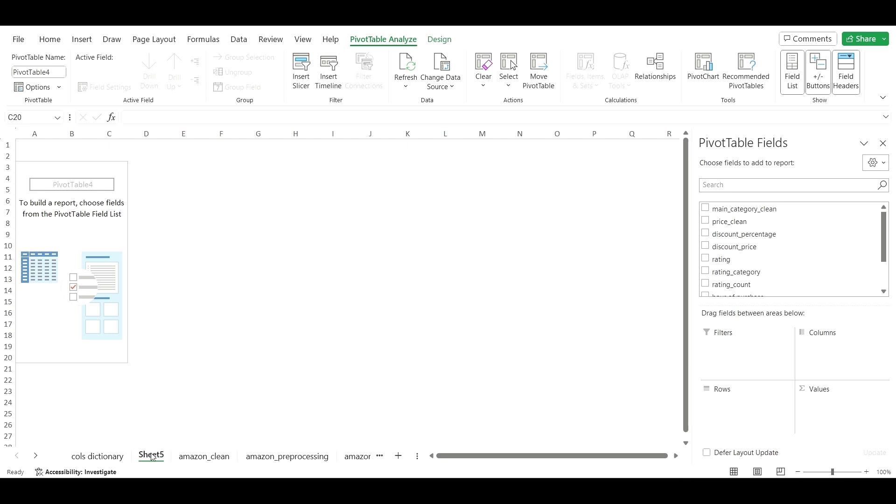
{"action": "right_click", "coordinate": [158, 457]}
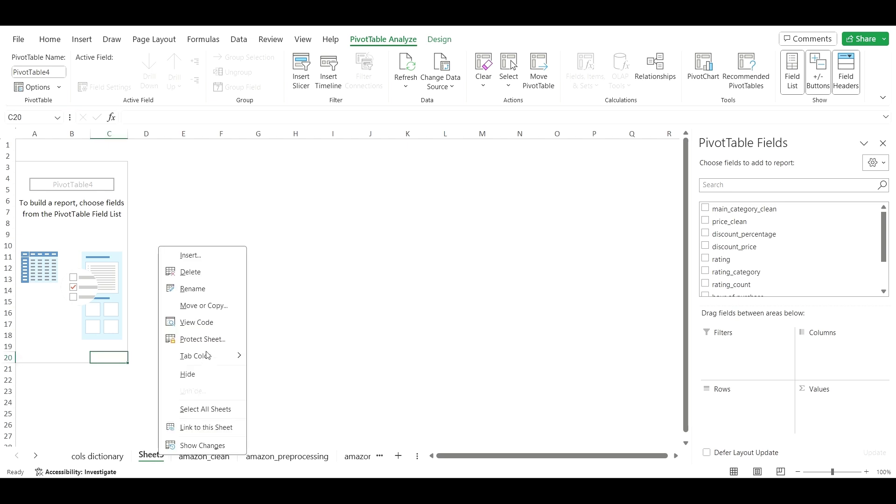
{"action": "left_click", "coordinate": [210, 289]}
{"action": "key", "text": "Caps_Lock"}
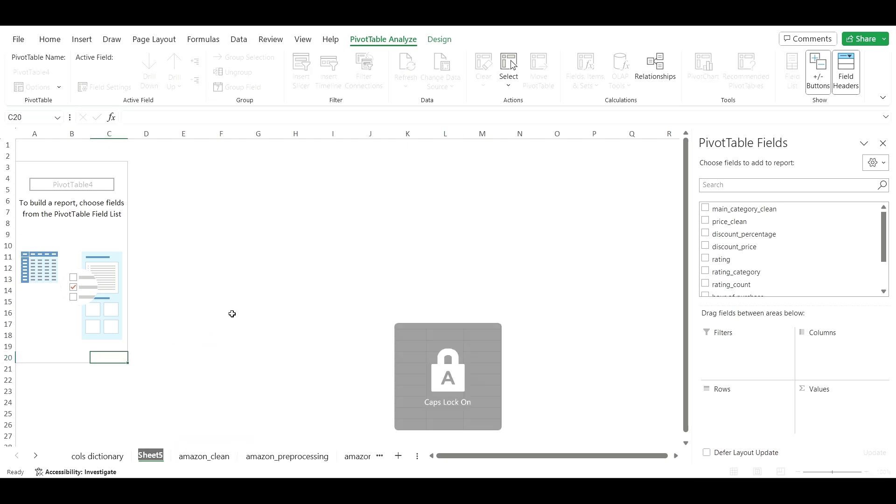
{"action": "type", "text": "EDA"}
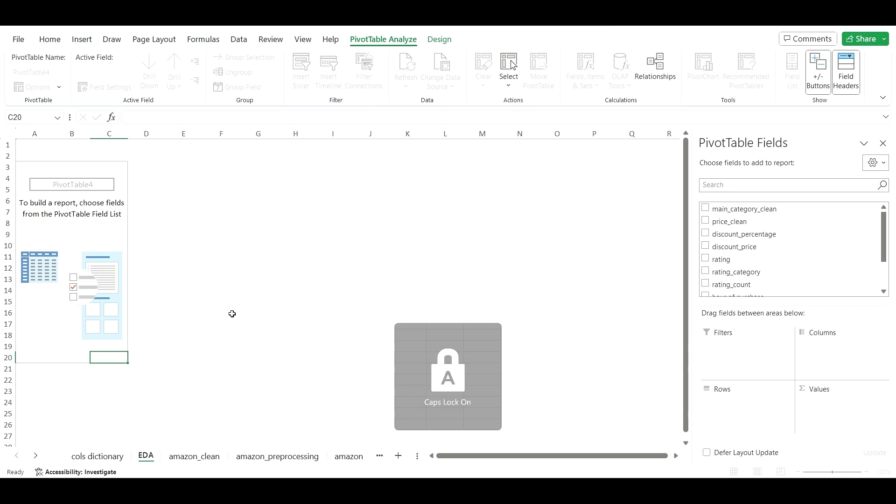
{"action": "key", "text": "Return"}
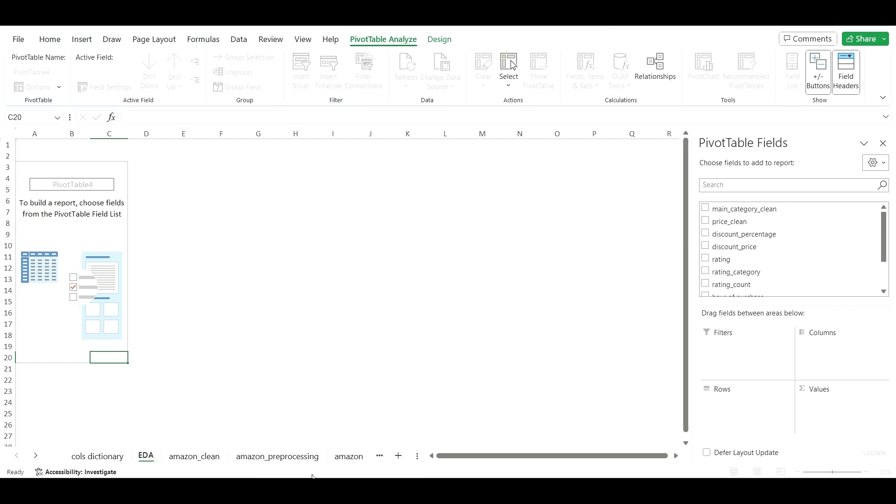
- Colour the amazon_clean sheet tab standard green
{"action": "scroll", "coordinate": [480, 461], "scroll_direction": "right", "scroll_amount": 1}
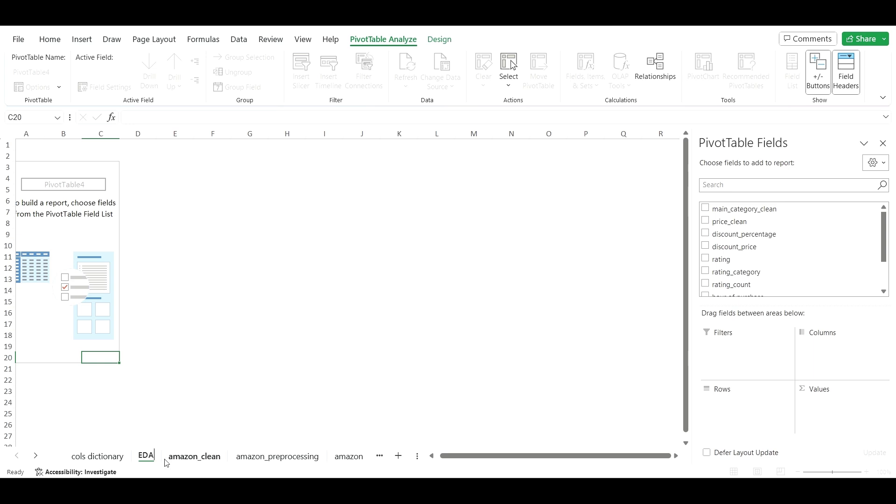
{"action": "left_click", "coordinate": [200, 460]}
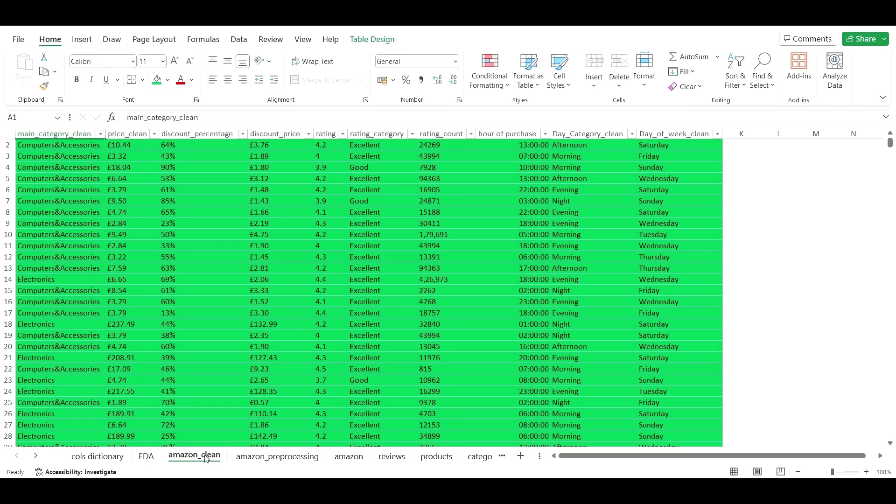
{"action": "right_click", "coordinate": [205, 459]}
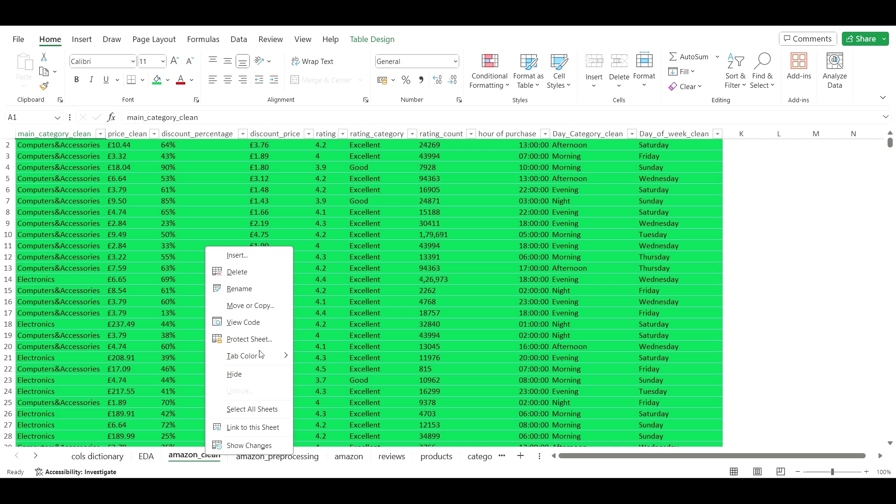
{"action": "mouse_move", "coordinate": [260, 354]}
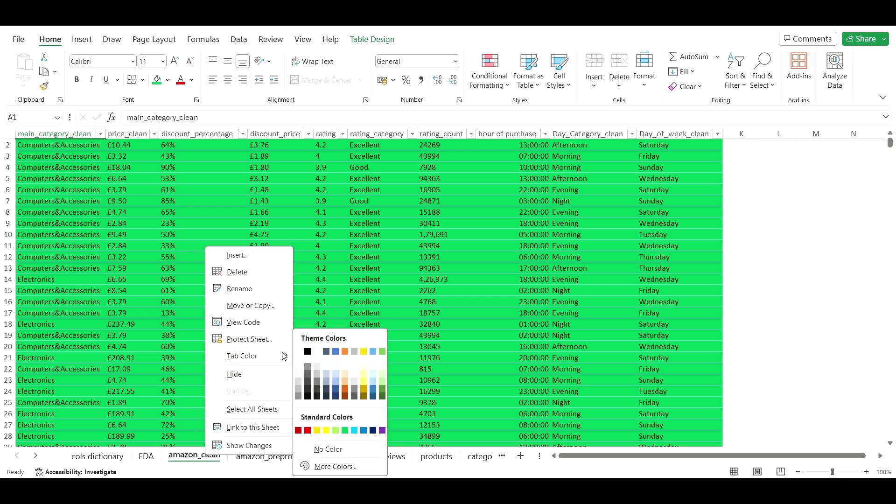
{"action": "left_click", "coordinate": [346, 430]}
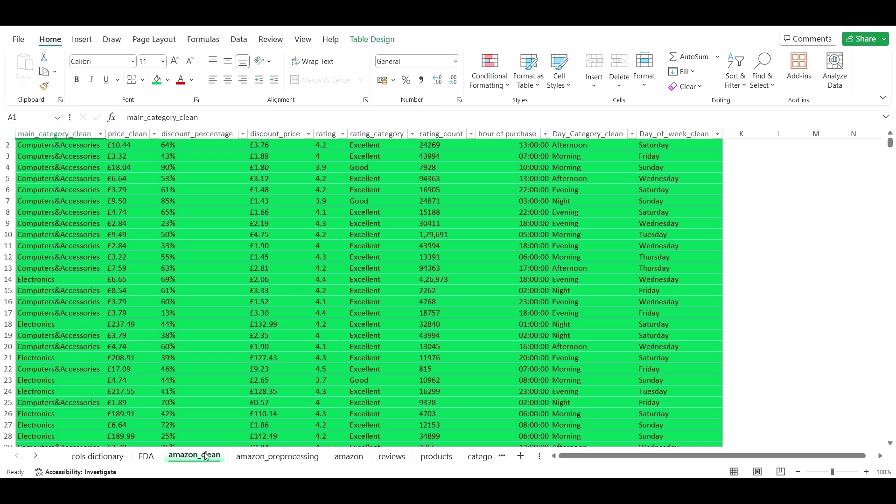
- Colour the amazon_preprocessing sheet tab standard yellow
{"action": "left_click", "coordinate": [279, 458]}
{"action": "right_click", "coordinate": [294, 459]}
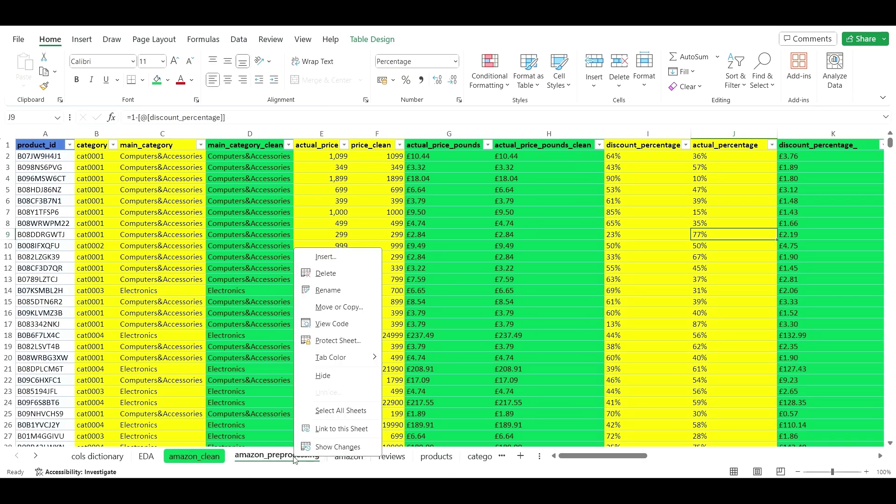
{"action": "mouse_move", "coordinate": [351, 358]}
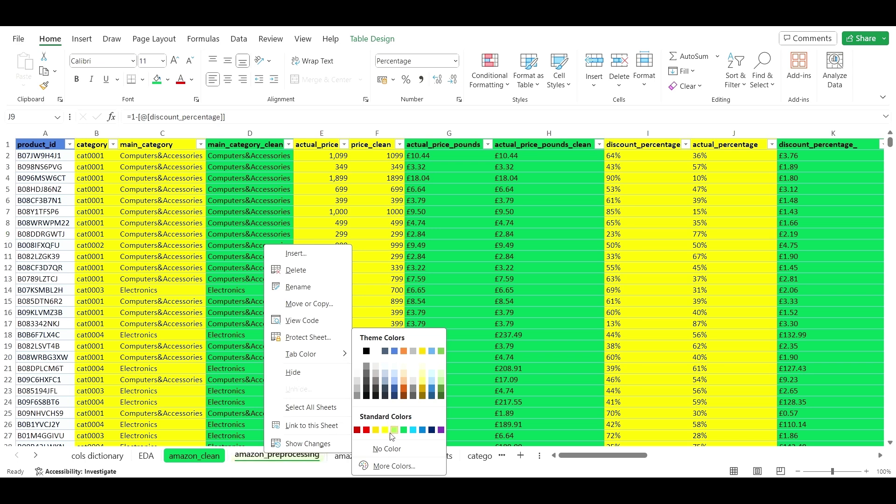
{"action": "left_click", "coordinate": [386, 430]}
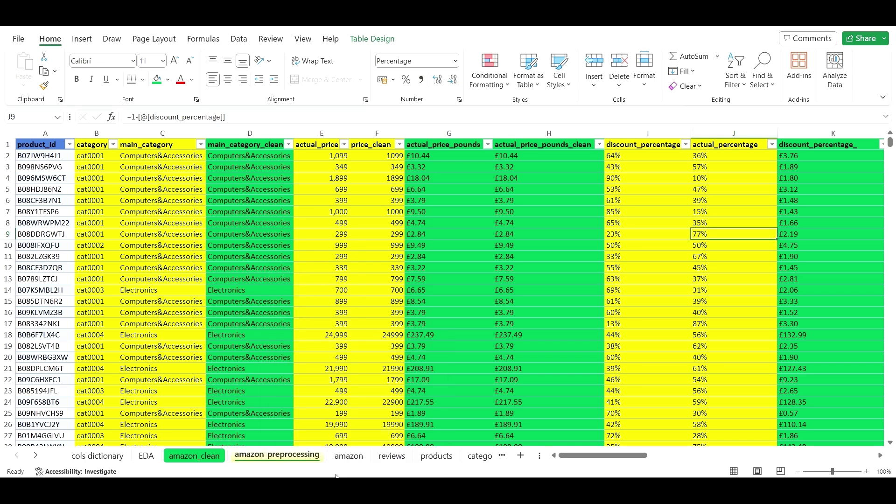
- Colour the amazon sheet tab standard red
{"action": "left_click", "coordinate": [346, 460]}
{"action": "right_click", "coordinate": [357, 453]}
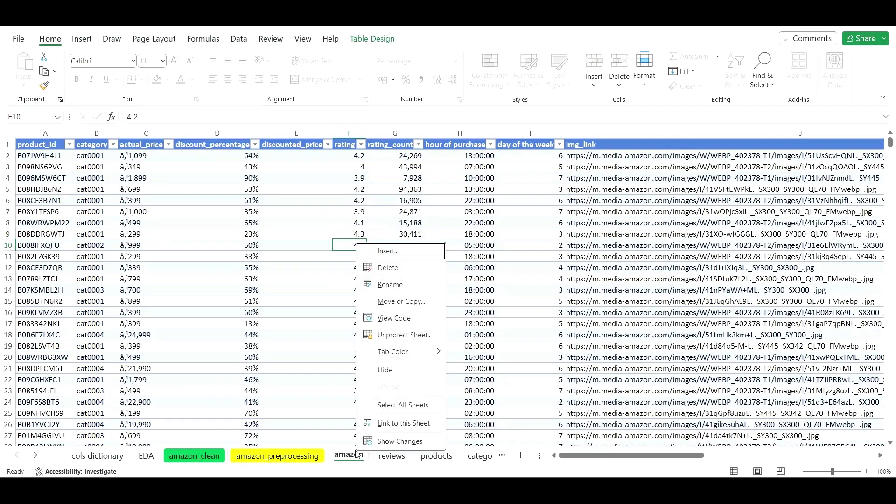
{"action": "mouse_move", "coordinate": [424, 351]}
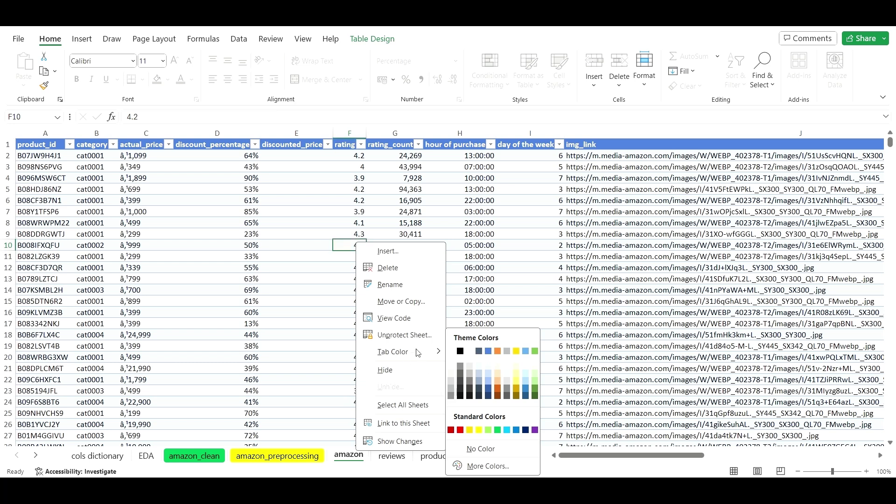
{"action": "left_click", "coordinate": [460, 430]}
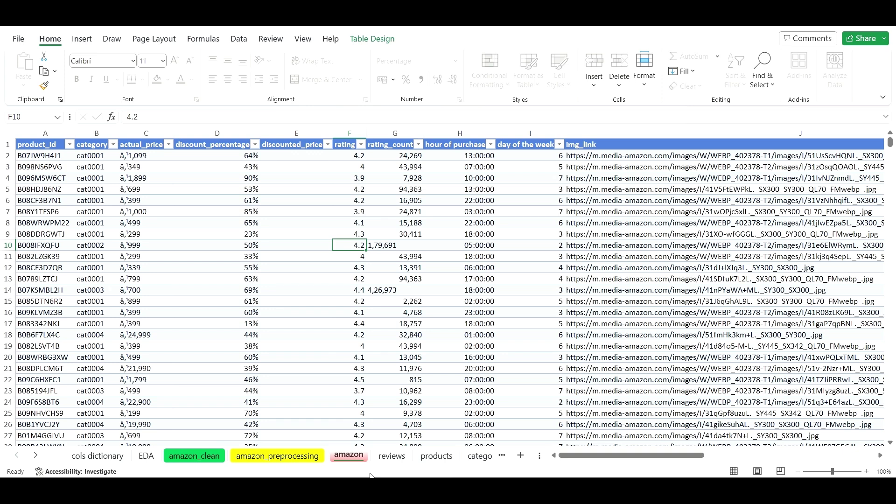
- Colour both the reviews and products sheet tabs standard purple
{"action": "left_click", "coordinate": [390, 461]}
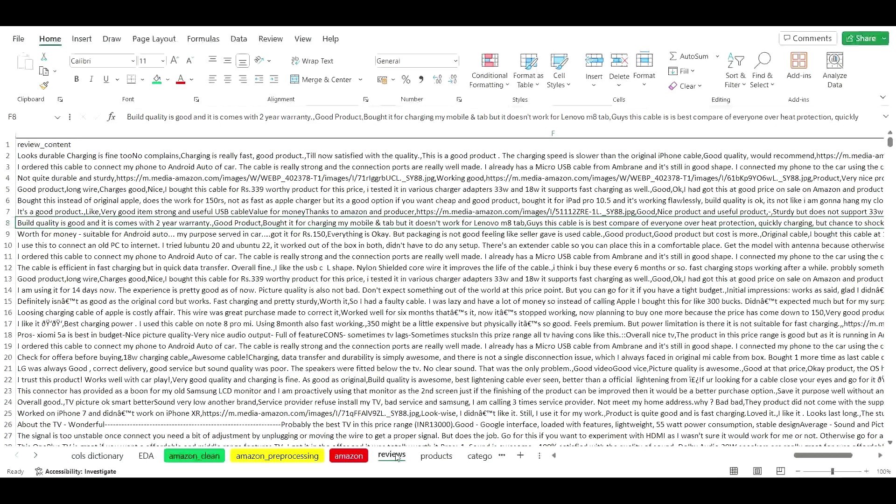
{"action": "right_click", "coordinate": [397, 458]}
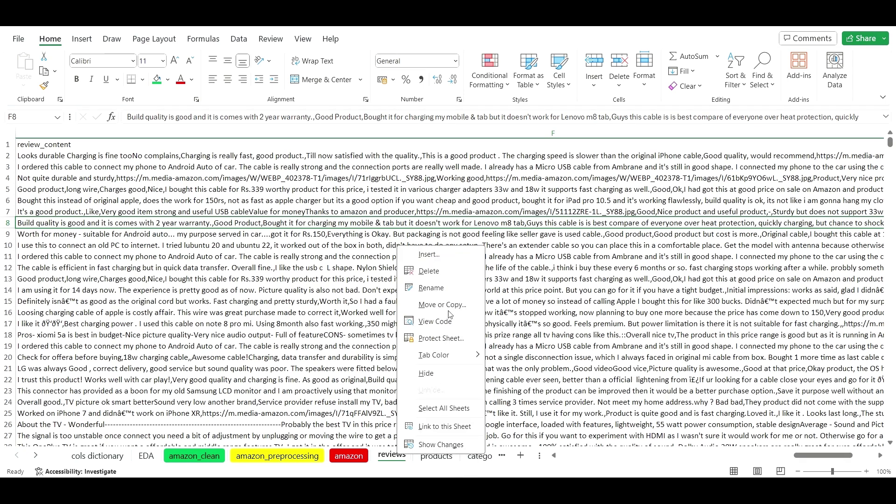
{"action": "mouse_move", "coordinate": [450, 355]}
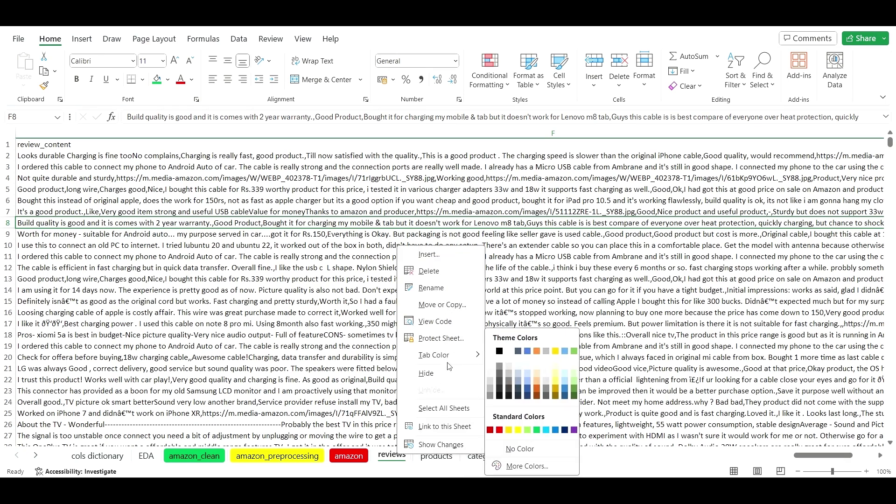
{"action": "left_click", "coordinate": [574, 430]}
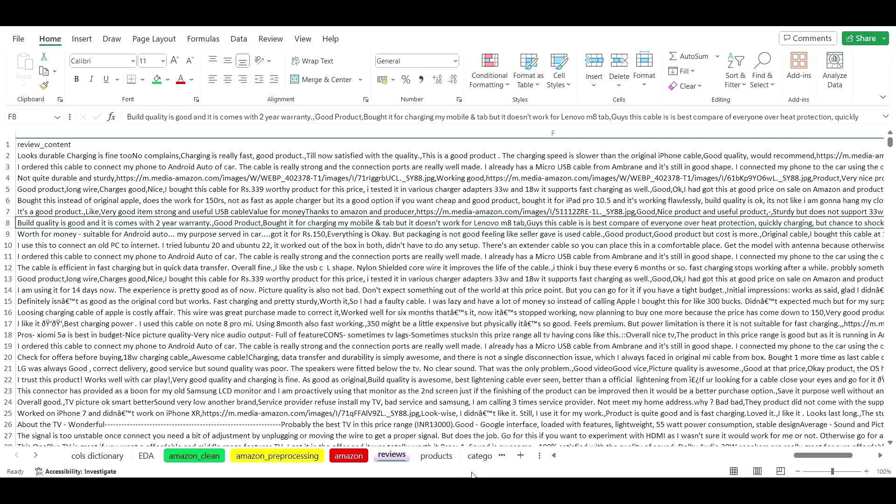
{"action": "left_click", "coordinate": [436, 456]}
{"action": "right_click", "coordinate": [436, 456]}
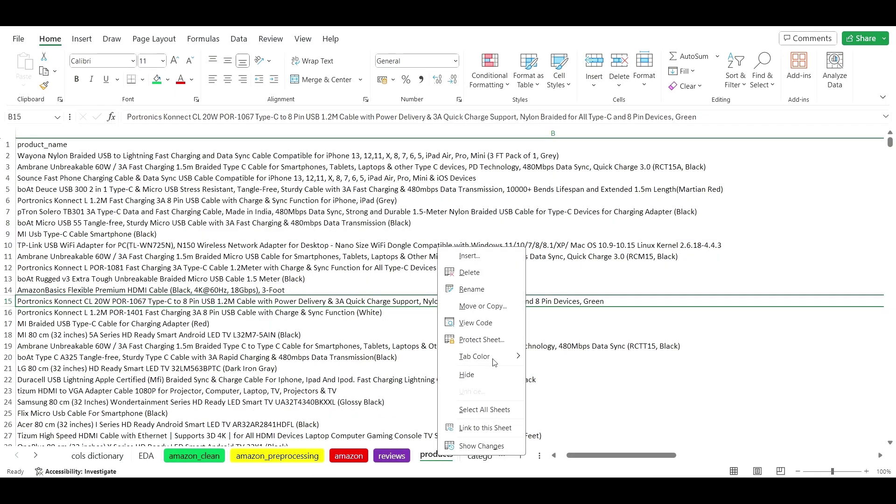
{"action": "mouse_move", "coordinate": [495, 359]}
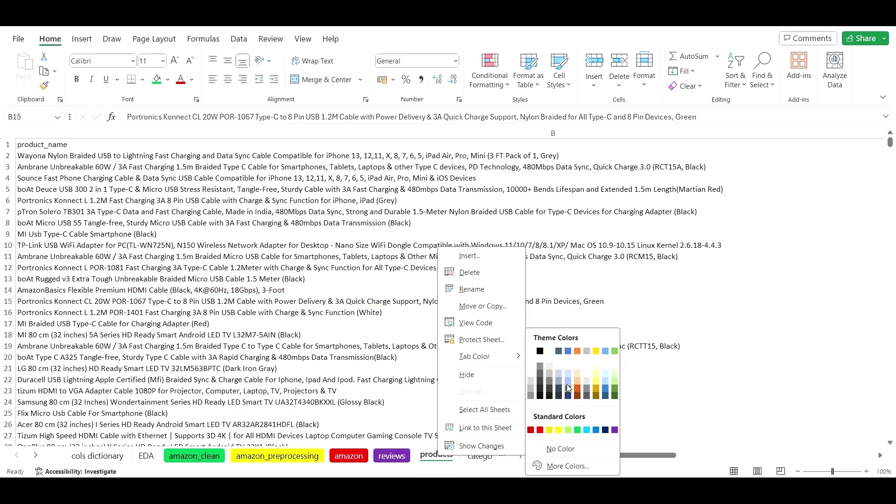
{"action": "left_click", "coordinate": [614, 430]}
- Colour both the category and day of the week sheet tabs standard purple
{"action": "left_click", "coordinate": [481, 455]}
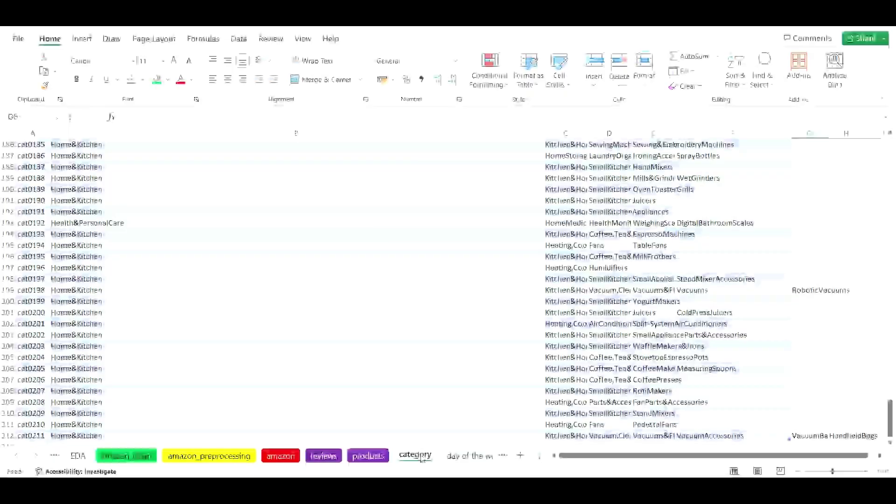
{"action": "right_click", "coordinate": [420, 456]}
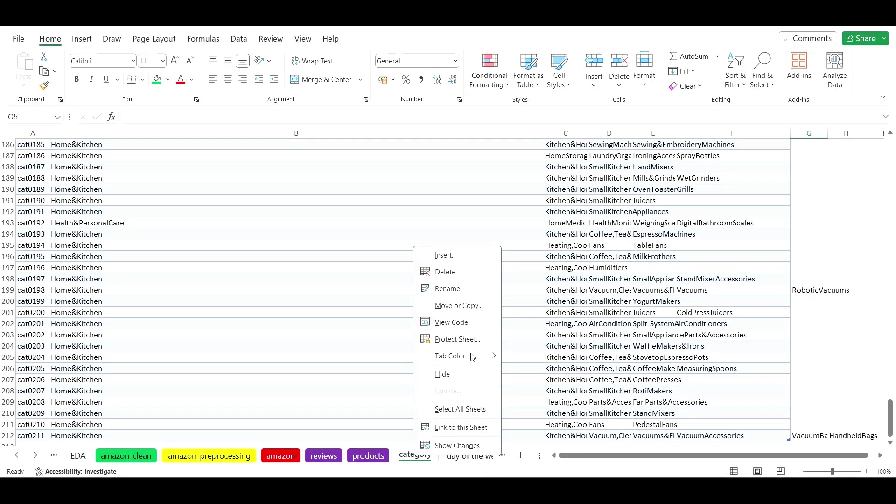
{"action": "mouse_move", "coordinate": [473, 357]}
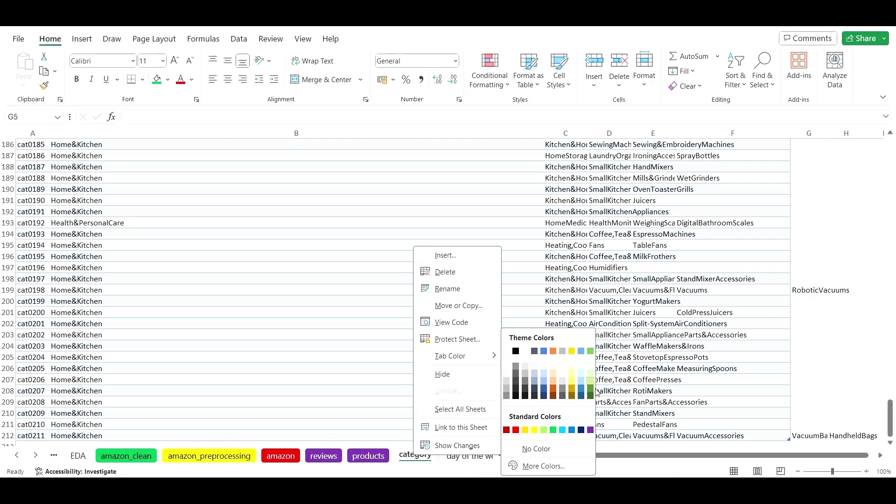
{"action": "left_click", "coordinate": [590, 429]}
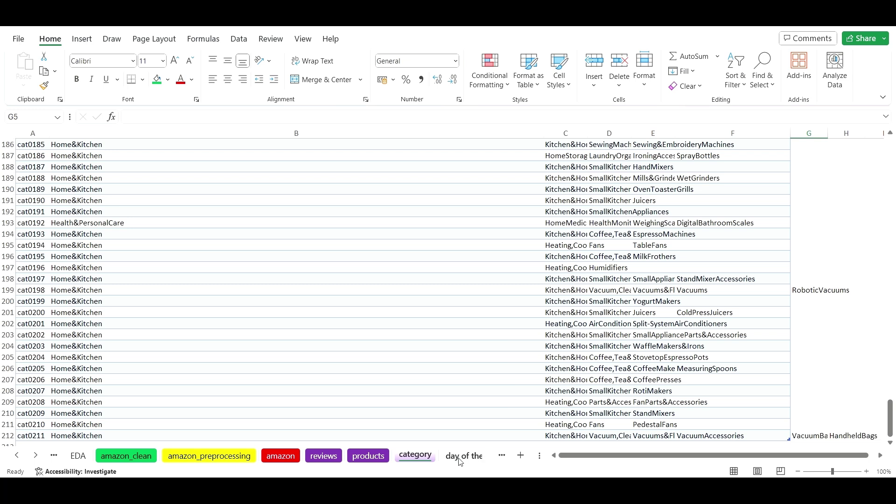
{"action": "right_click", "coordinate": [496, 457]}
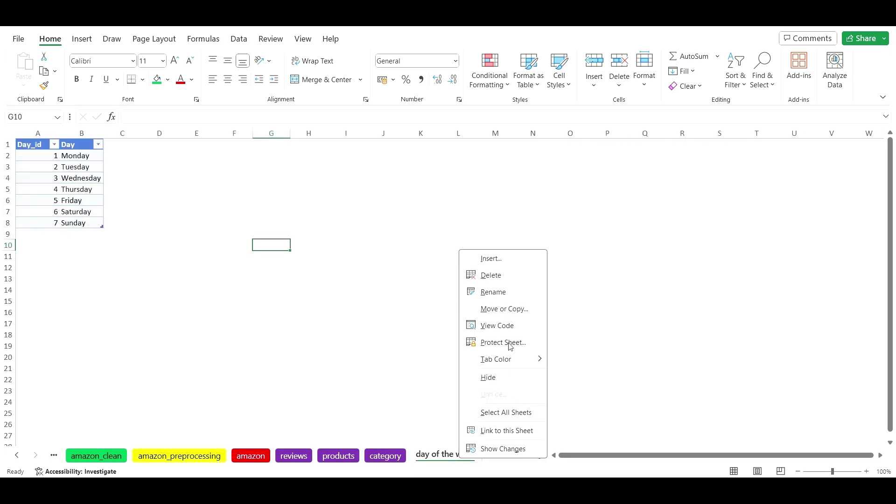
{"action": "mouse_move", "coordinate": [511, 358]}
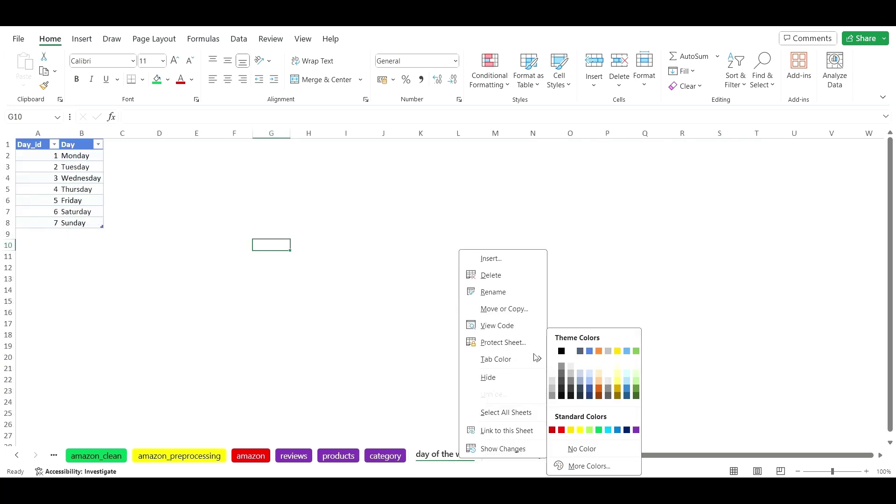
{"action": "left_click", "coordinate": [636, 429]}
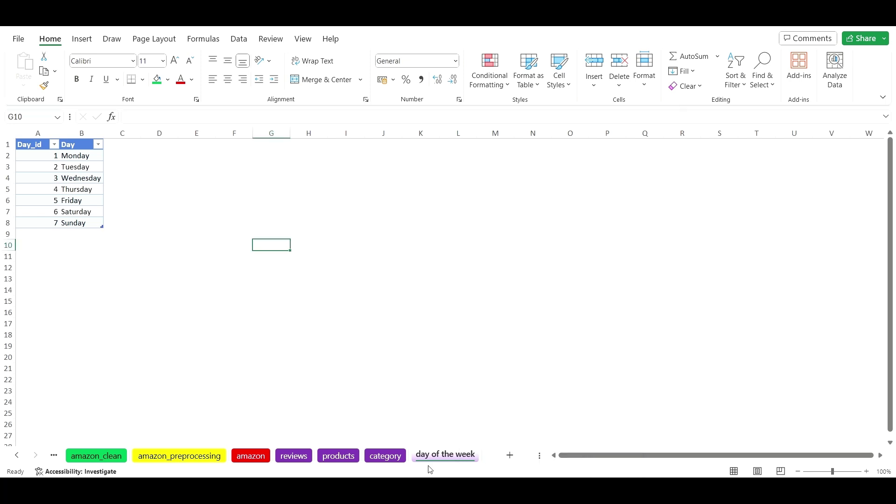
- Colour the cols dictionary sheet tab standard purple
{"action": "left_click", "coordinate": [17, 456]}
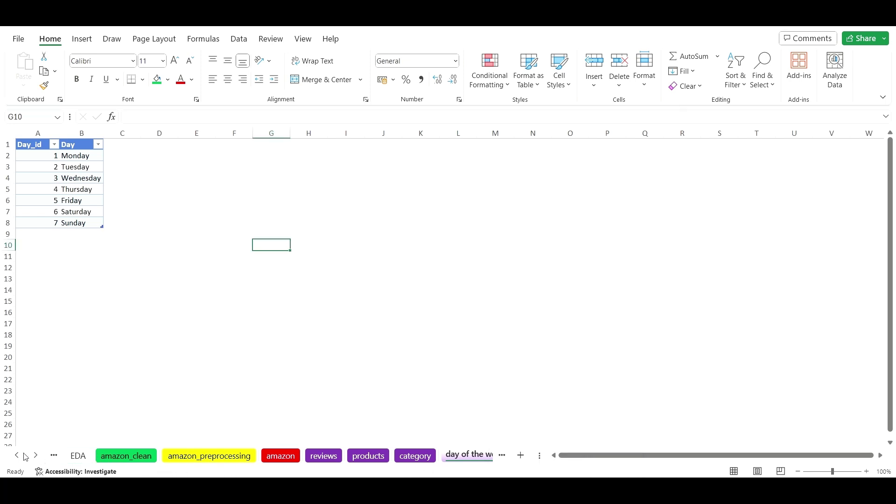
{"action": "left_click", "coordinate": [17, 455]}
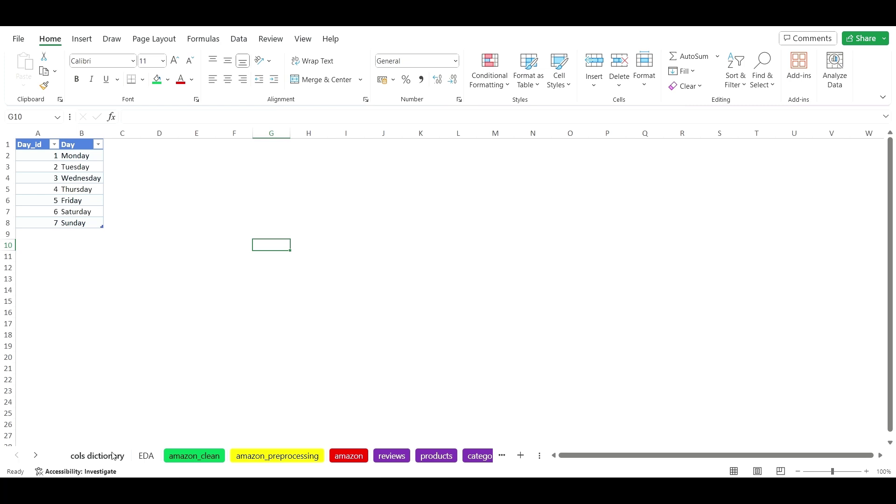
{"action": "left_click", "coordinate": [91, 459]}
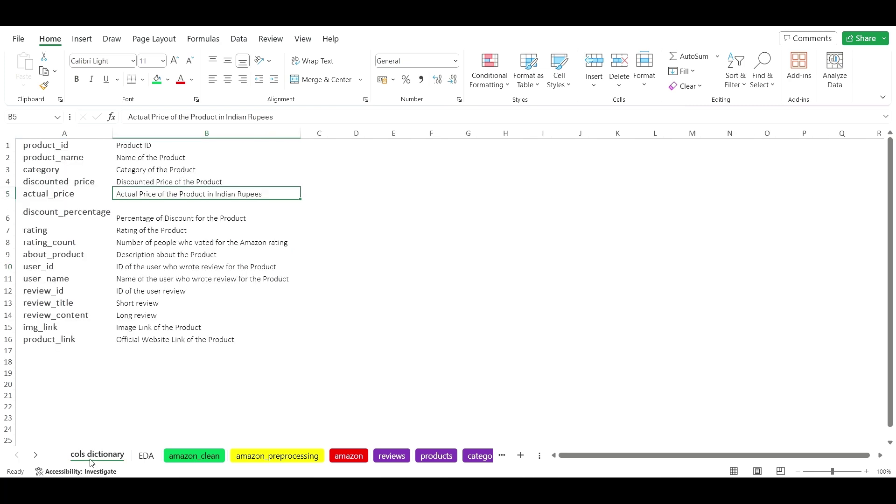
{"action": "right_click", "coordinate": [97, 461]}
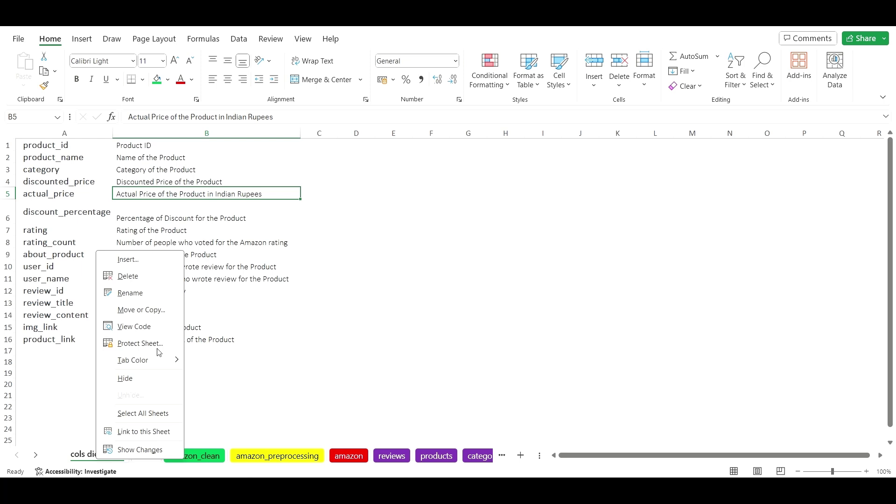
{"action": "mouse_move", "coordinate": [158, 360]}
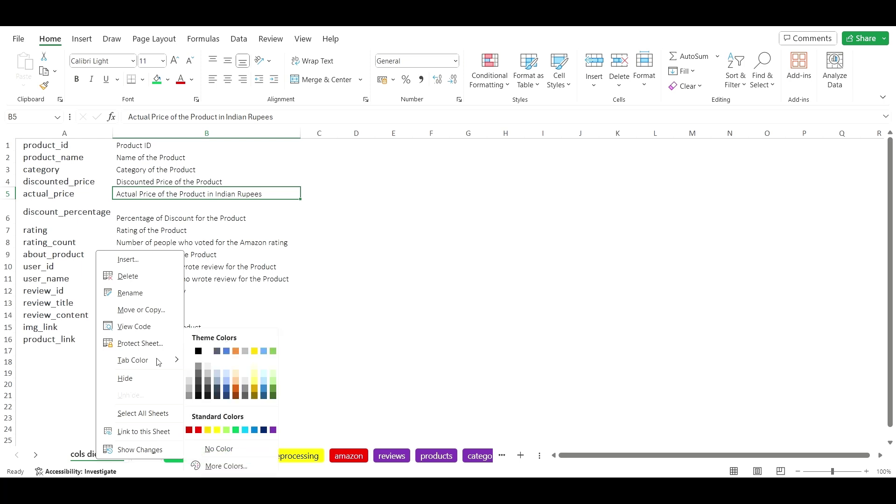
{"action": "left_click", "coordinate": [274, 430]}
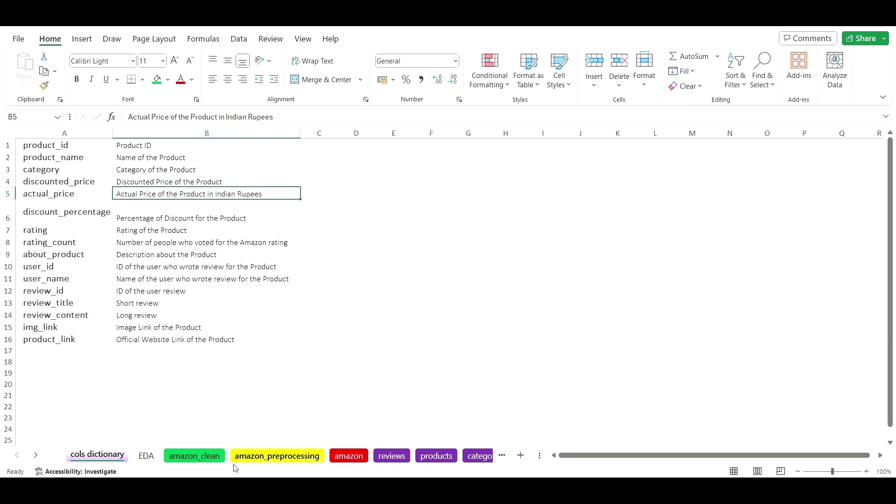
- Colour the EDA sheet tab standard golden orange
{"action": "left_click", "coordinate": [150, 458]}
{"action": "right_click", "coordinate": [151, 461]}
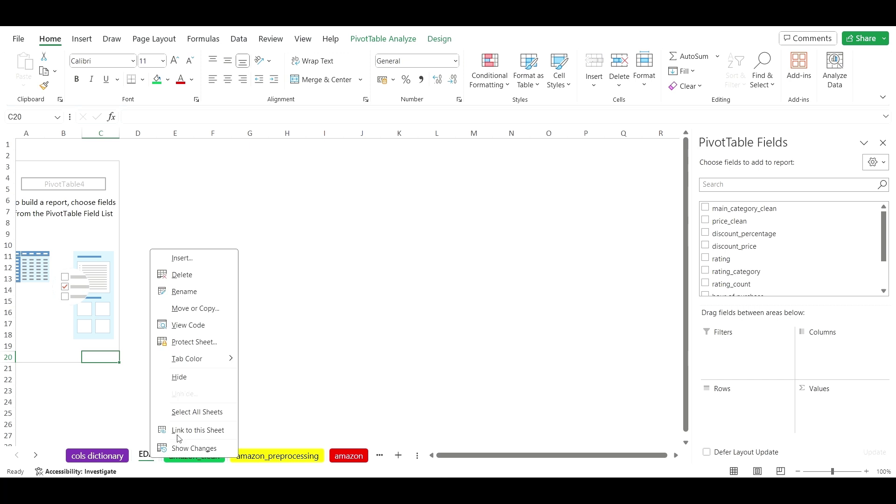
{"action": "mouse_move", "coordinate": [201, 367]}
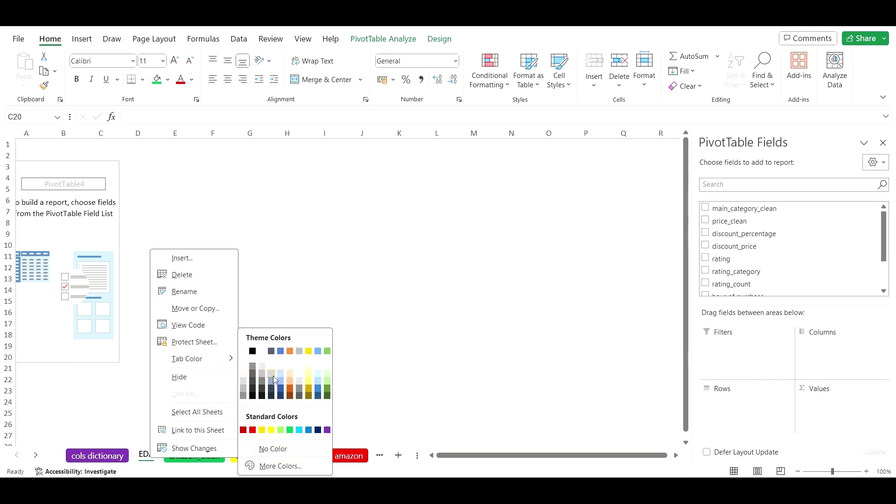
{"action": "left_click", "coordinate": [261, 432]}
{"action": "left_click", "coordinate": [320, 376]}
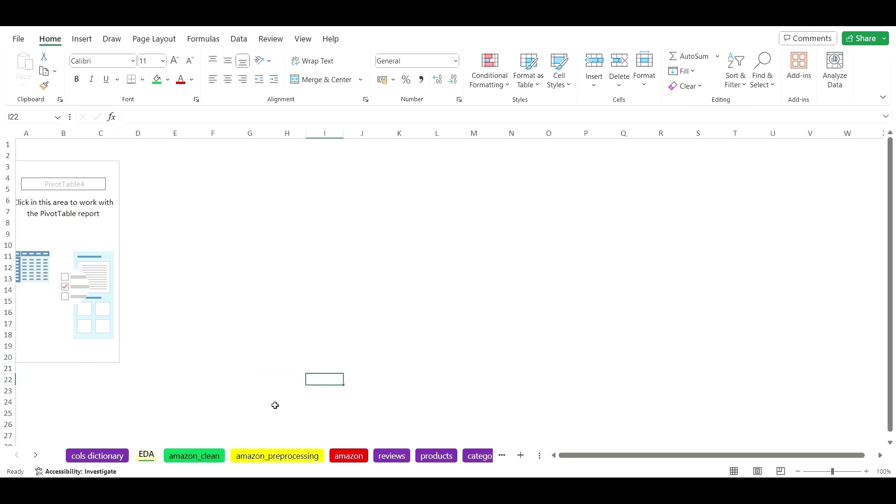
- Review the amazon_clean table, the empty PivotTable on the EDA sheet and the category table from its header row
{"action": "left_click", "coordinate": [193, 456]}
{"action": "left_click", "coordinate": [154, 459]}
{"action": "left_click", "coordinate": [81, 273]}
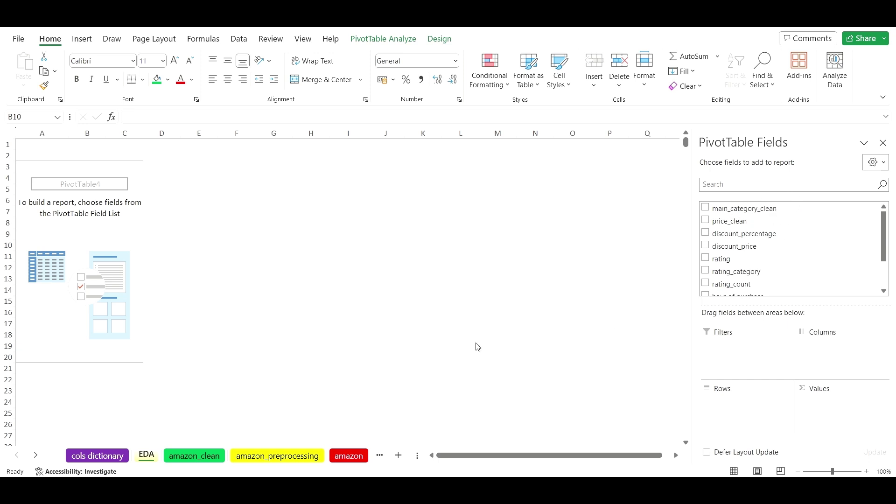
{"action": "left_click", "coordinate": [204, 461]}
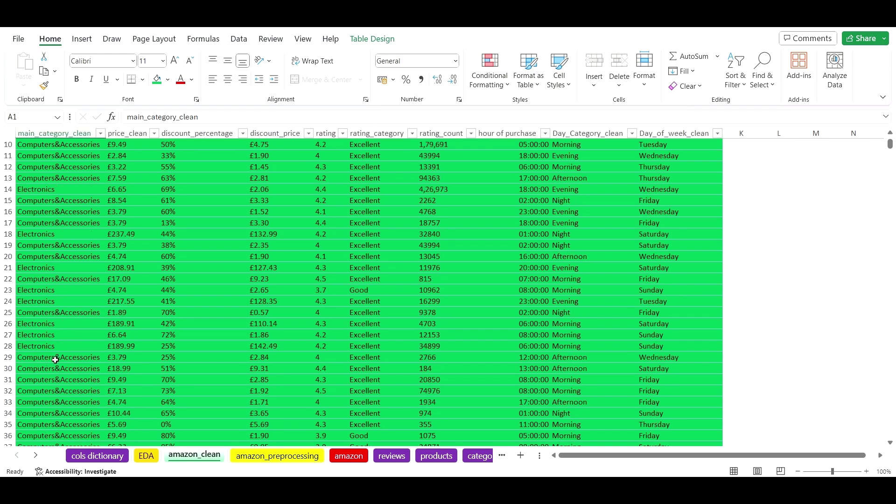
{"action": "scroll", "coordinate": [57, 366], "scroll_direction": "down", "scroll_amount": 8}
{"action": "scroll", "coordinate": [63, 378], "scroll_direction": "up", "scroll_amount": 11}
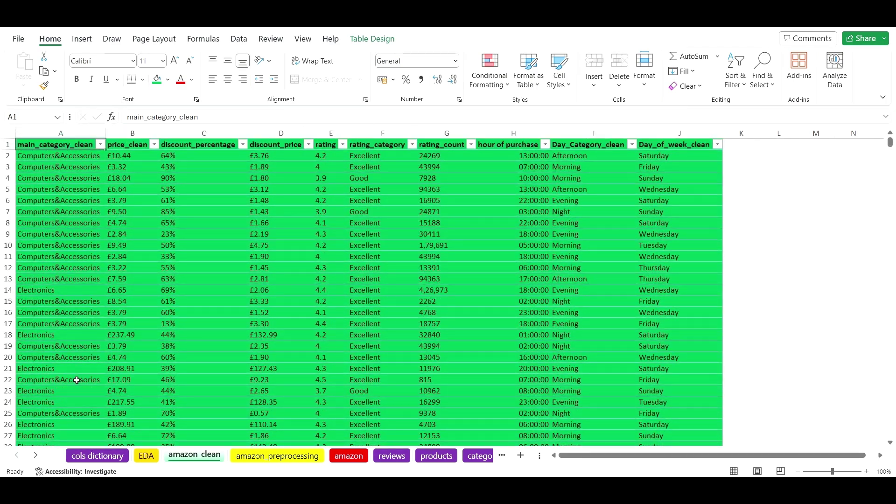
{"action": "left_click", "coordinate": [485, 456]}
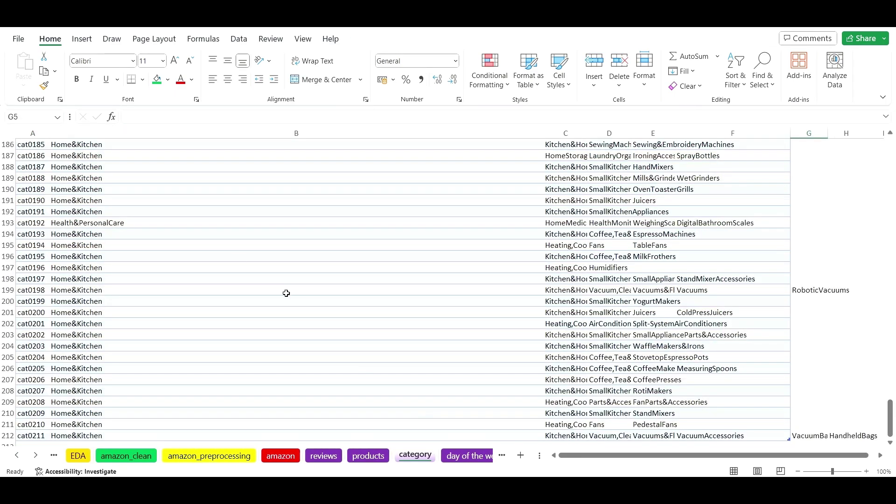
{"action": "scroll", "coordinate": [300, 333], "scroll_direction": "up", "scroll_amount": 20}
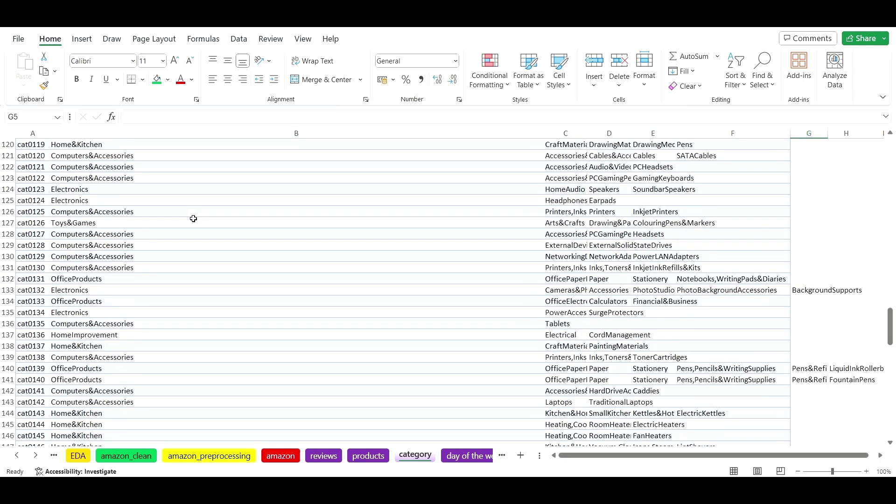
{"action": "scroll", "coordinate": [185, 191], "scroll_direction": "up", "scroll_amount": 20}
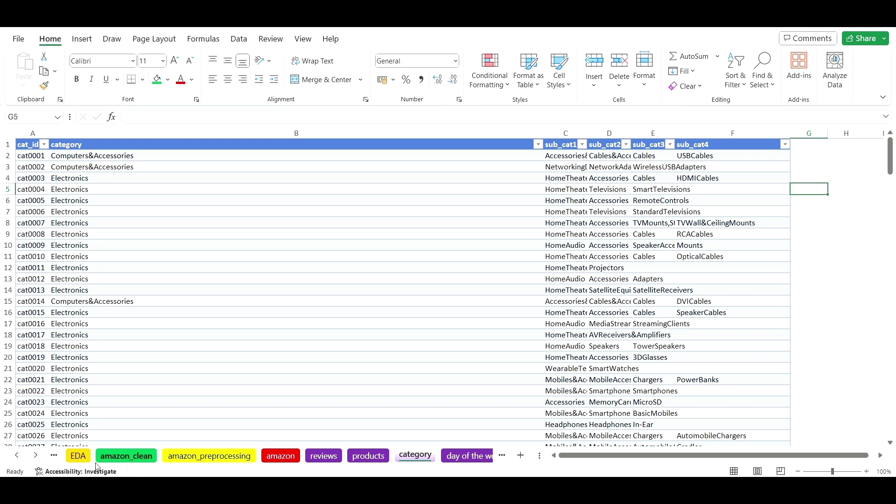
- Build the EDA sheet's PivotTable with main_category_clean as rows and the count of main_category_clean as values
{"action": "left_click", "coordinate": [78, 455]}
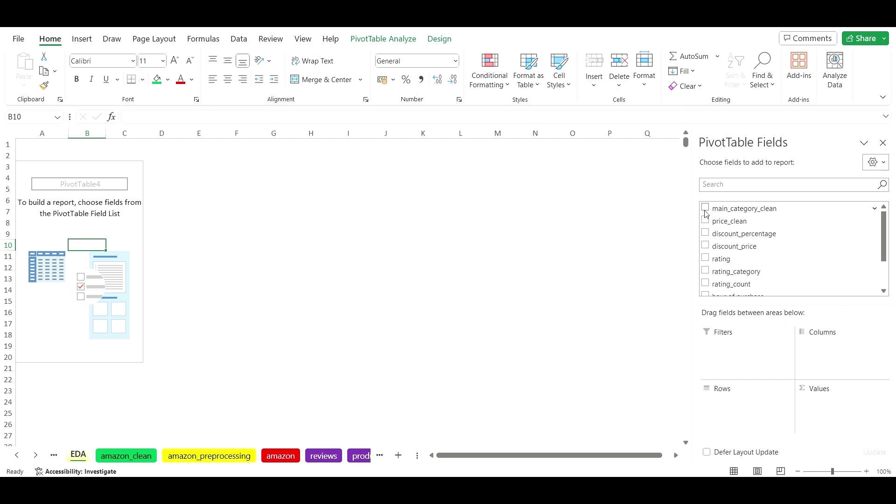
{"action": "left_click", "coordinate": [706, 210]}
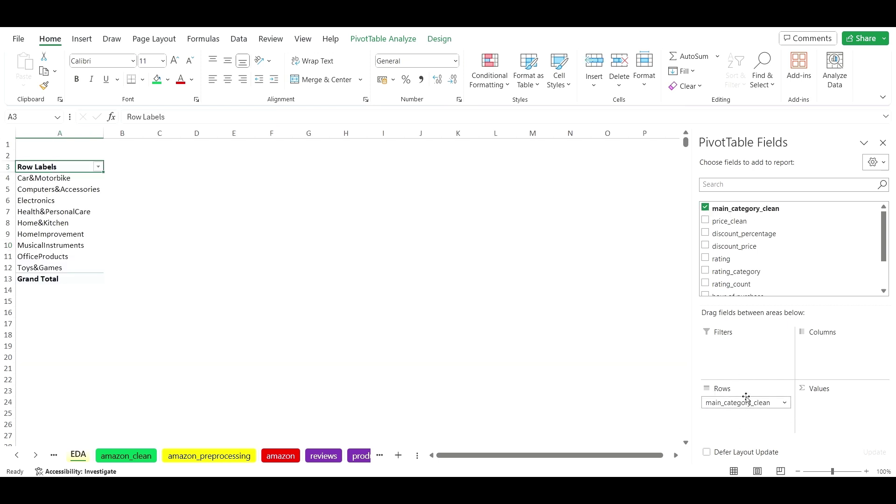
{"action": "left_click", "coordinate": [707, 209]}
{"action": "left_click_drag", "start_coordinate": [724, 210], "coordinate": [747, 415]}
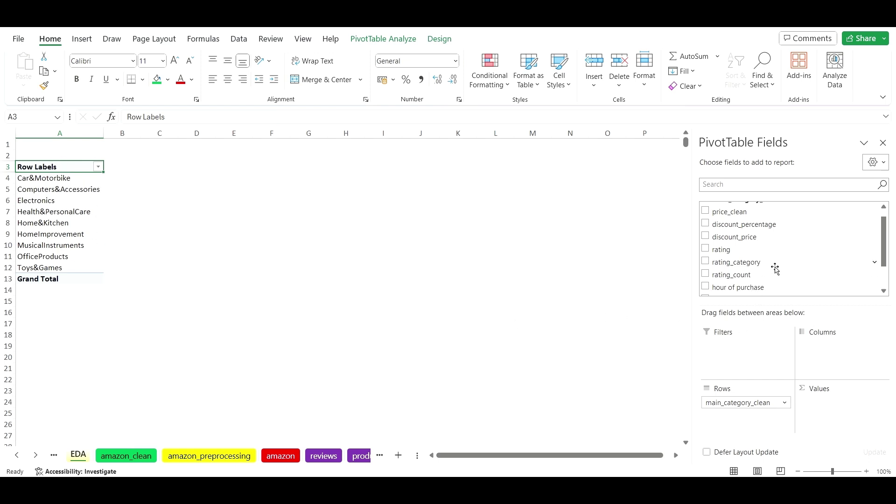
{"action": "scroll", "coordinate": [787, 271], "scroll_direction": "up", "scroll_amount": 1}
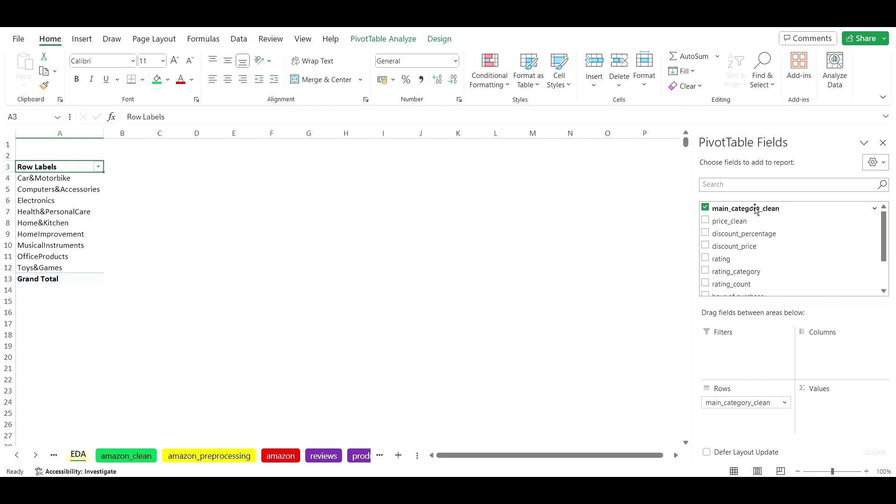
{"action": "left_click_drag", "start_coordinate": [756, 207], "coordinate": [850, 417]}
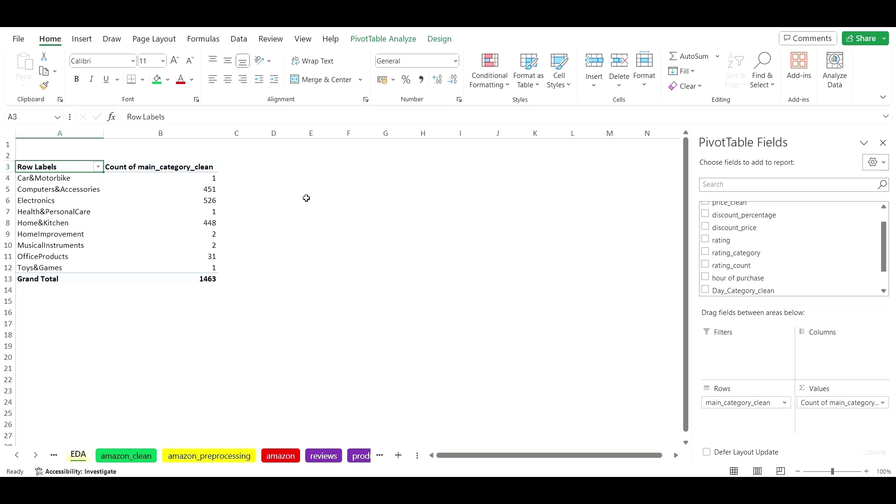
{"action": "left_click", "coordinate": [368, 201]}
{"action": "left_click", "coordinate": [196, 184]}
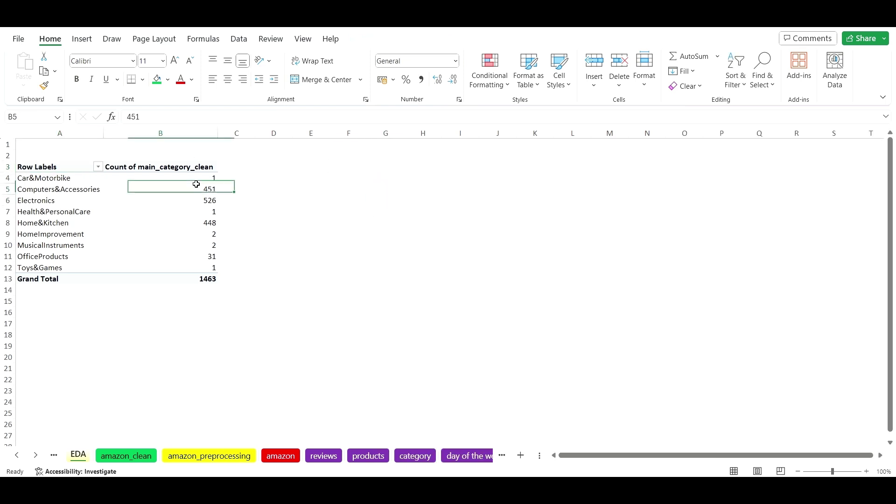
- Insert a second PivotTable from the amazon_clean table at cell G4 of the EDA sheet
{"action": "left_click", "coordinate": [373, 177]}
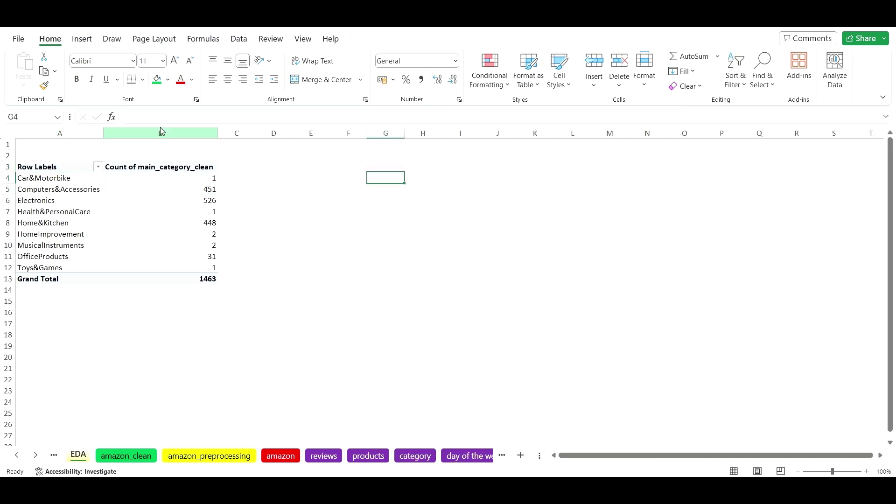
{"action": "left_click", "coordinate": [83, 40]}
{"action": "left_click", "coordinate": [28, 65]}
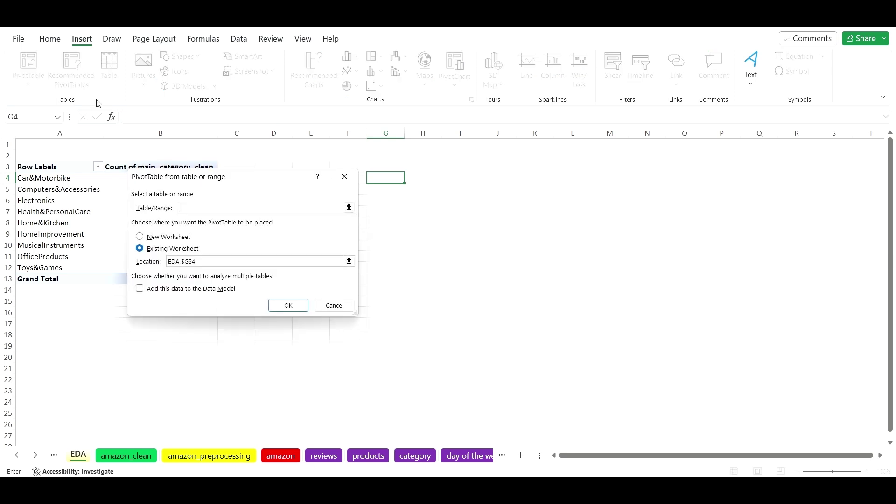
{"action": "left_click", "coordinate": [185, 208]}
{"action": "key", "text": "Caps_Lock"}
{"action": "type", "text": "amazon"}
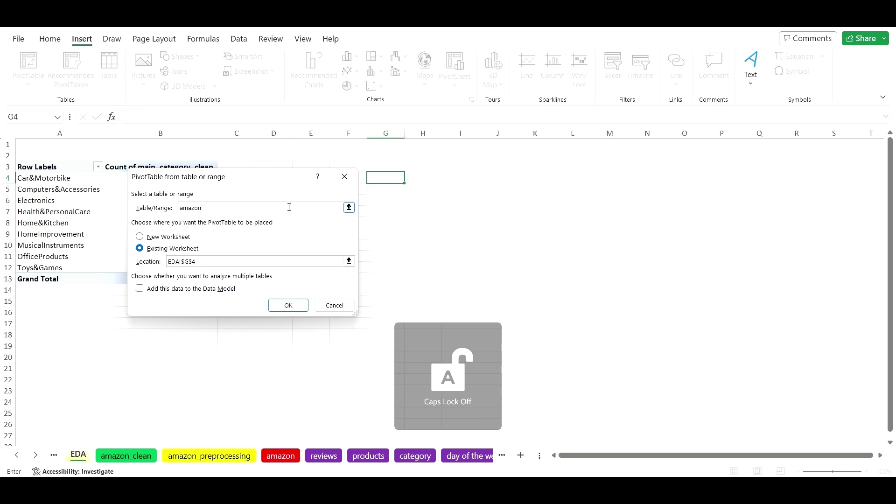
{"action": "type", "text": "_clea"}
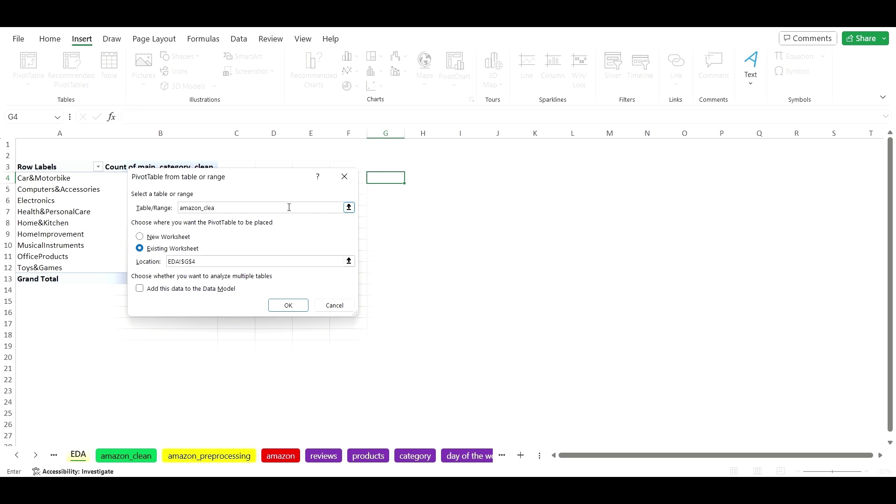
{"action": "type", "text": "n"}
{"action": "left_click", "coordinate": [288, 306]}
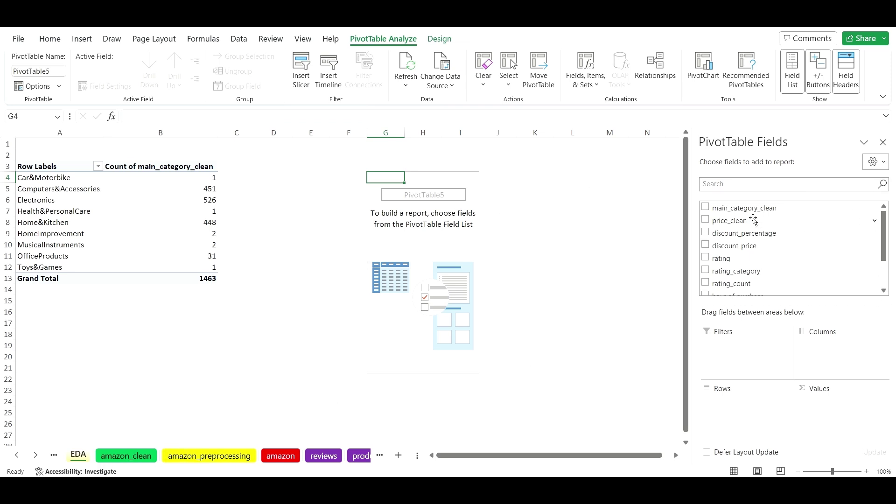
{"action": "scroll", "coordinate": [785, 229], "scroll_direction": "down", "scroll_amount": 2}
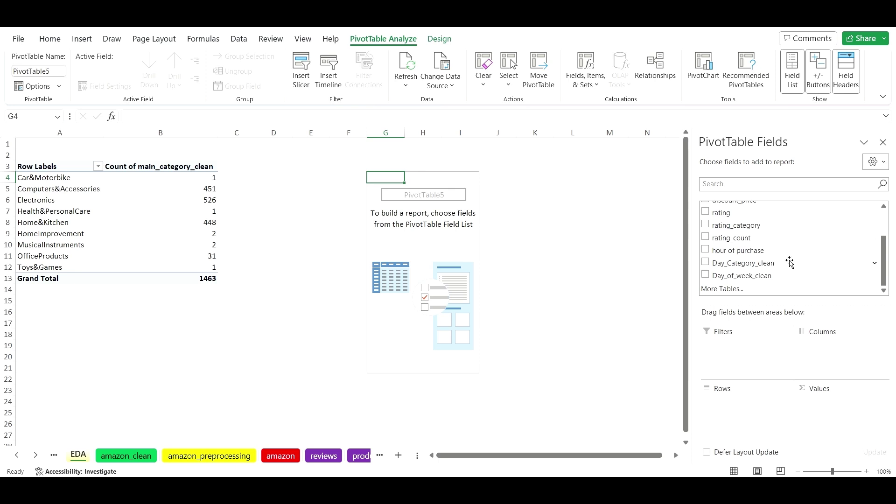
{"action": "scroll", "coordinate": [789, 263], "scroll_direction": "up", "scroll_amount": 2}
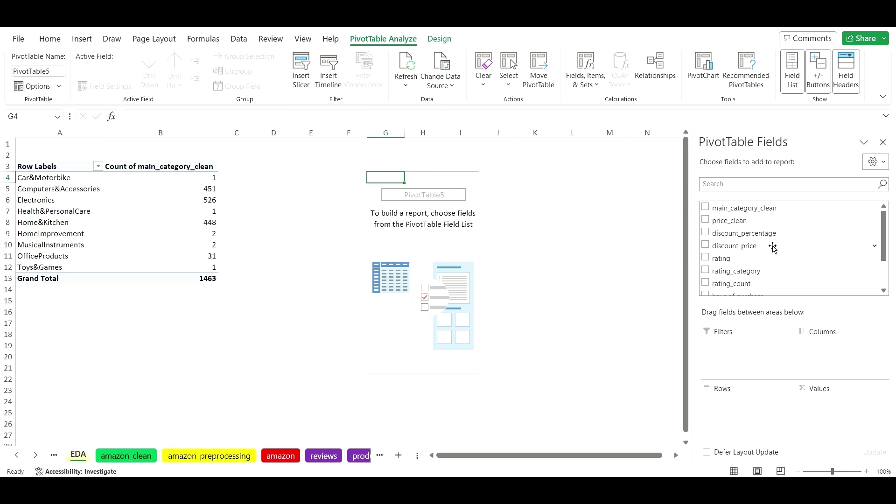
- Build the PivotTable at G4 with Day_of_week_clean as rows, Day_Category_clean as columns and the count of main_category_clean as values
{"action": "scroll", "coordinate": [773, 249], "scroll_direction": "down", "scroll_amount": 2}
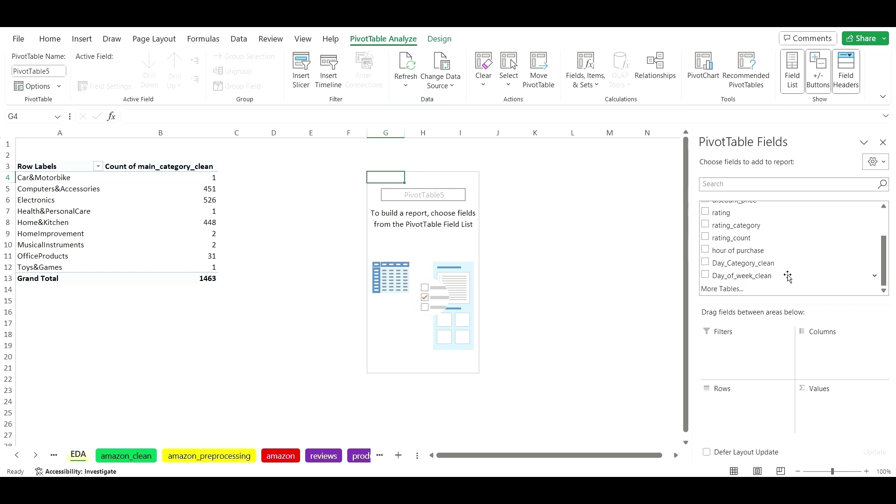
{"action": "left_click_drag", "start_coordinate": [787, 276], "coordinate": [748, 404]}
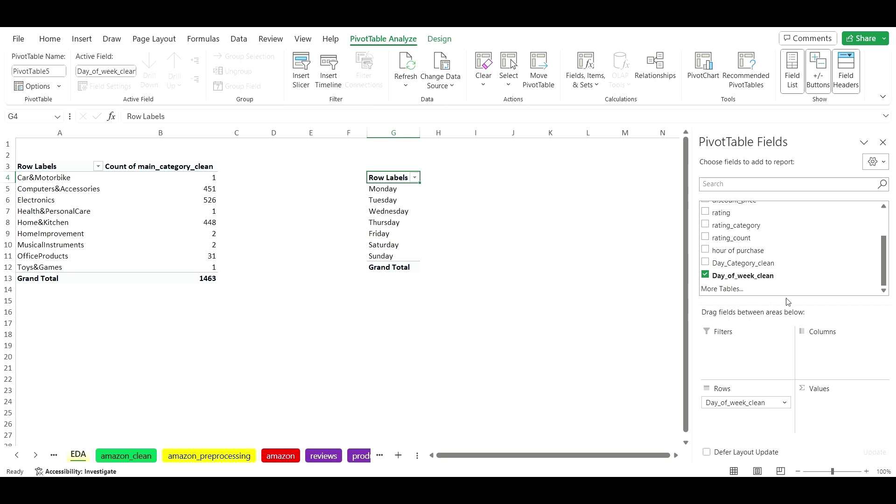
{"action": "scroll", "coordinate": [763, 273], "scroll_direction": "up", "scroll_amount": 2}
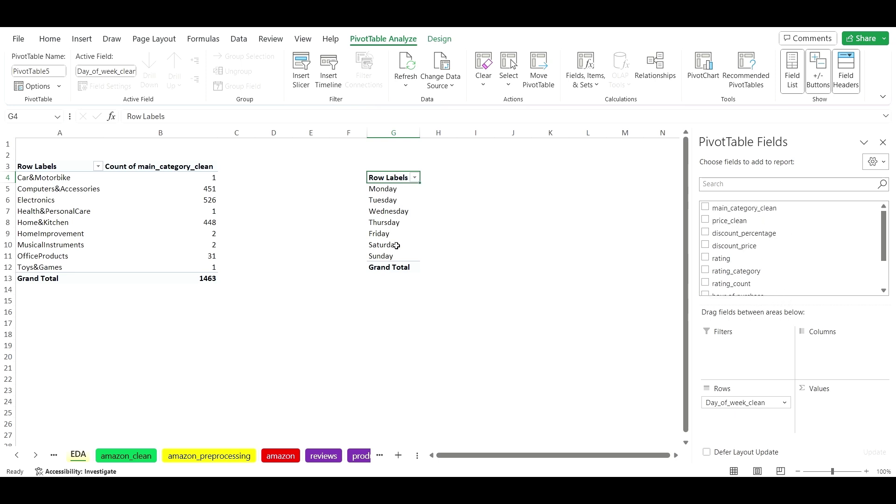
{"action": "left_click_drag", "start_coordinate": [772, 208], "coordinate": [838, 410]}
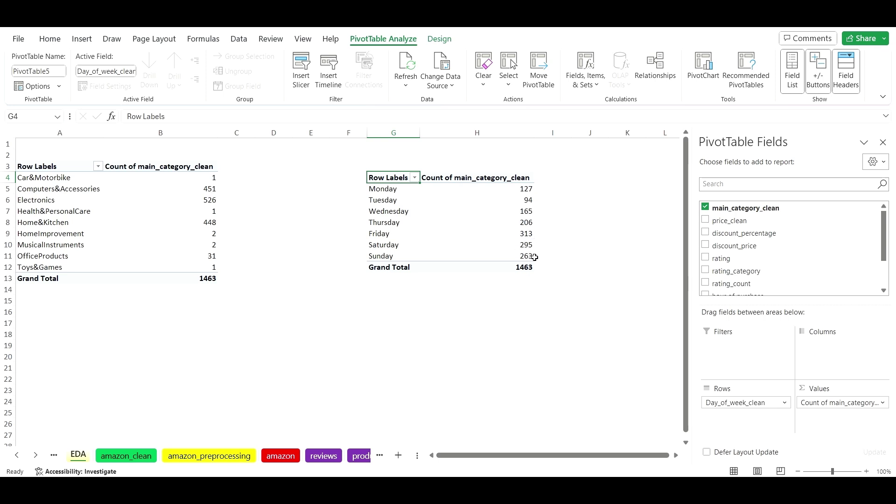
{"action": "mouse_move", "coordinate": [529, 264]}
{"action": "scroll", "coordinate": [801, 241], "scroll_direction": "down", "scroll_amount": 2}
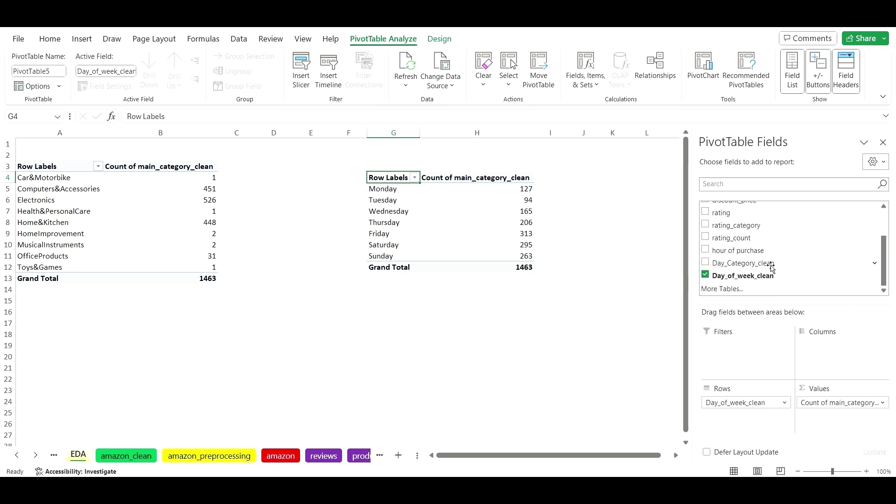
{"action": "left_click_drag", "start_coordinate": [772, 267], "coordinate": [840, 364]}
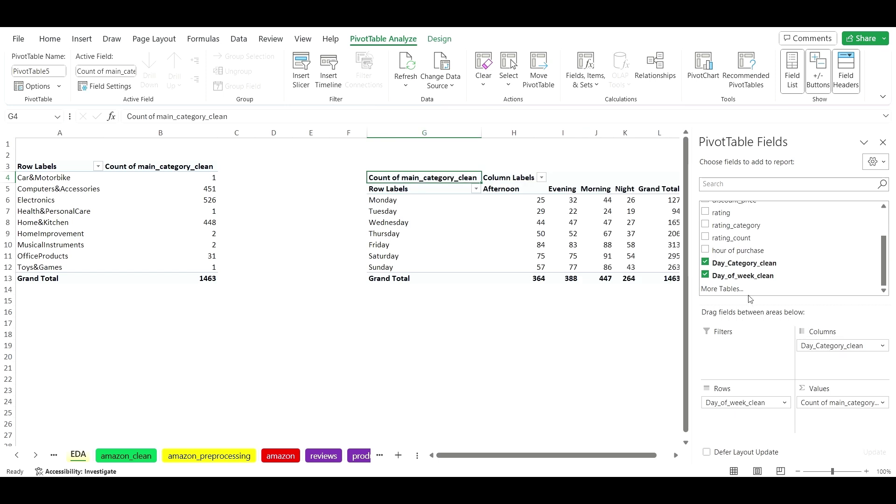
- Turn off grand totals for rows and columns in the day-of-week PivotTable
{"action": "left_click_drag", "start_coordinate": [466, 456], "coordinate": [481, 456]}
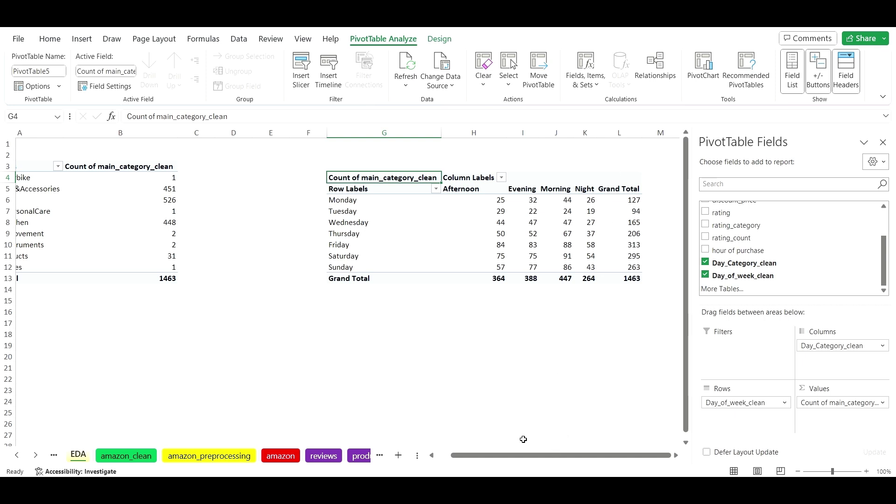
{"action": "left_click_drag", "start_coordinate": [526, 459], "coordinate": [461, 463]}
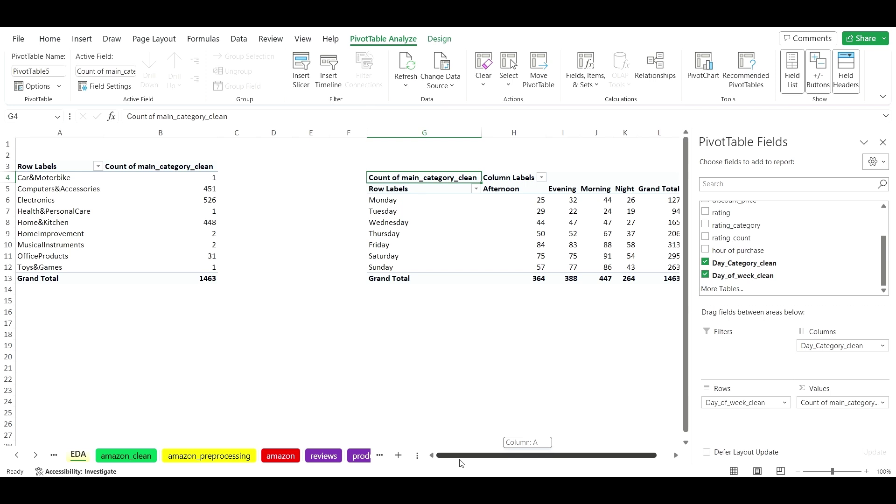
{"action": "left_click", "coordinate": [395, 219]}
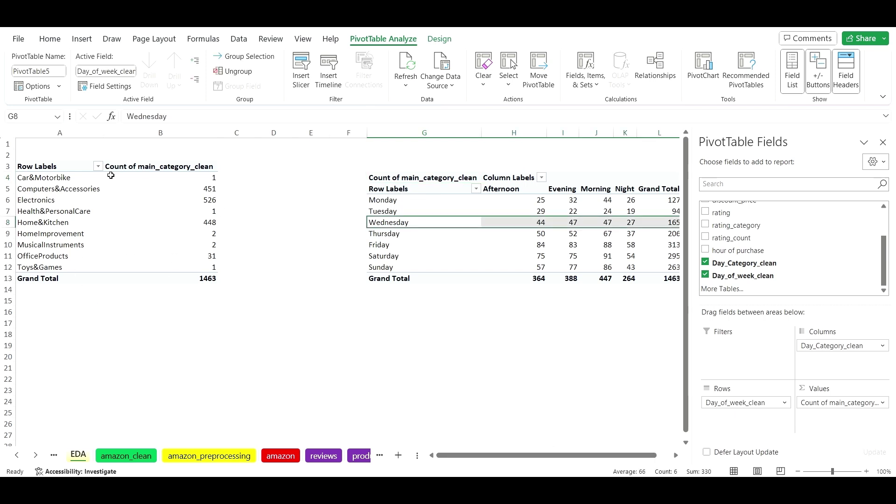
{"action": "left_click", "coordinate": [167, 204]}
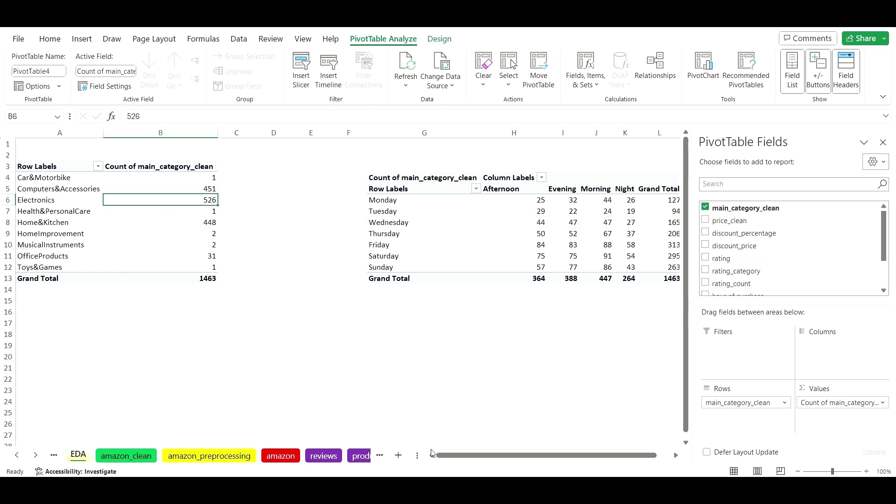
{"action": "left_click_drag", "start_coordinate": [495, 455], "coordinate": [508, 464]}
{"action": "left_click", "coordinate": [373, 233]}
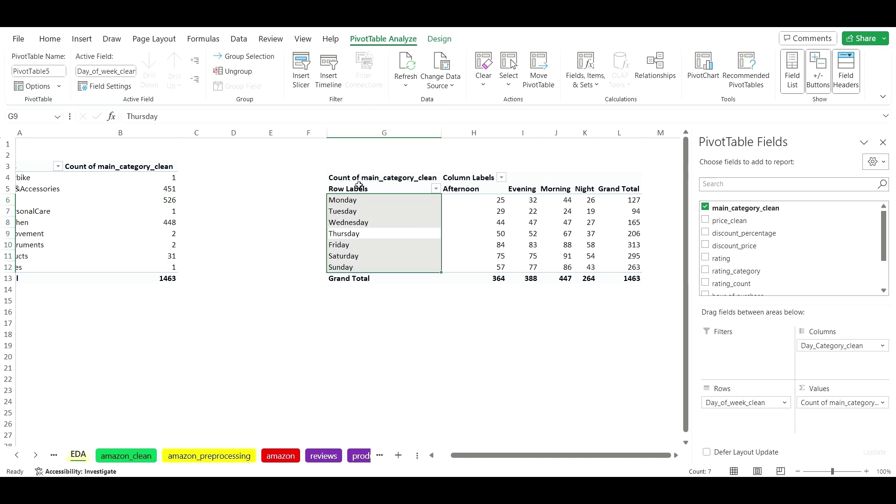
{"action": "key", "text": "alt+F1"}
{"action": "left_click", "coordinate": [440, 43]}
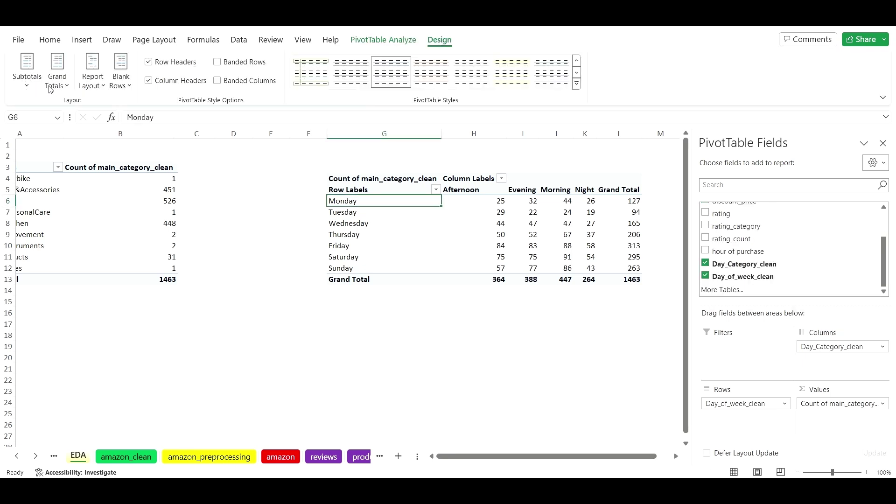
{"action": "left_click", "coordinate": [64, 90]}
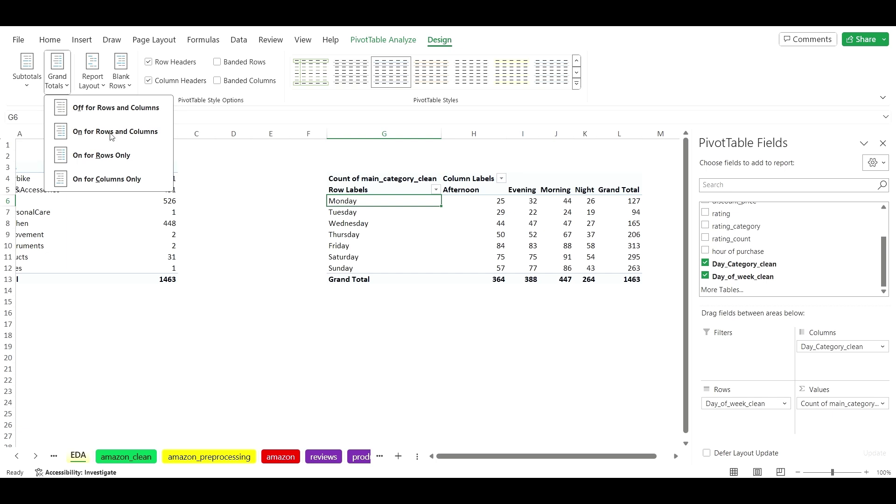
{"action": "left_click", "coordinate": [134, 110]}
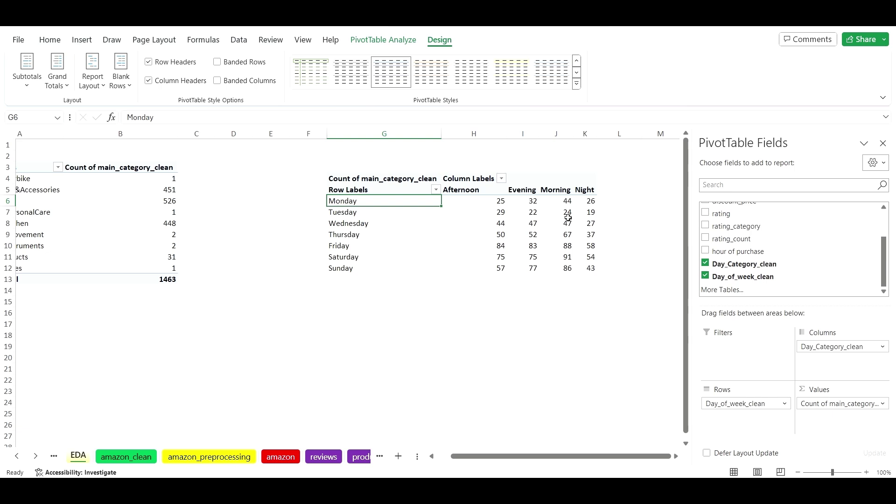
- Insert a third PivotTable from the amazon_clean table at cell A18 of the EDA sheet
{"action": "left_click", "coordinate": [126, 205]}
{"action": "left_click_drag", "start_coordinate": [509, 466], "coordinate": [485, 456]}
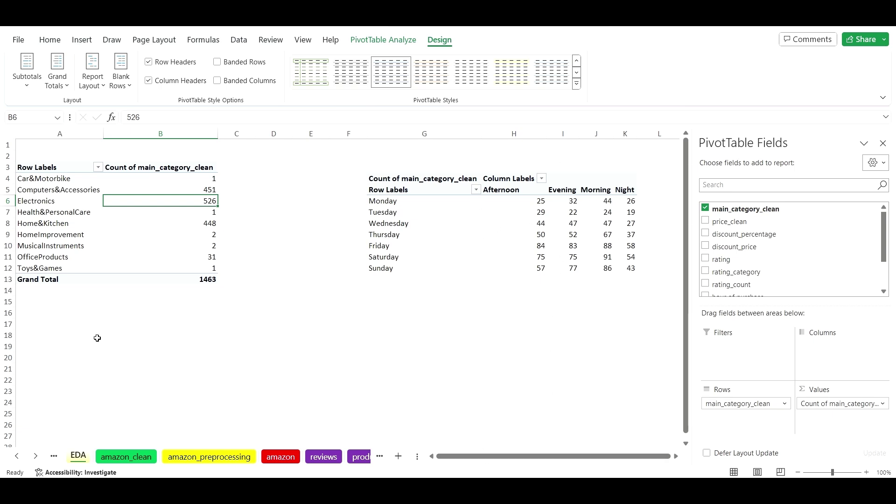
{"action": "left_click", "coordinate": [80, 334]}
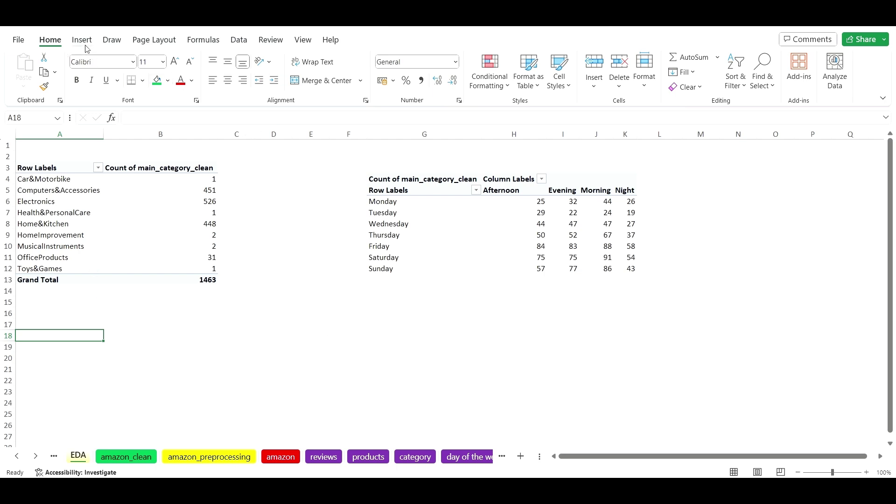
{"action": "left_click", "coordinate": [132, 456]}
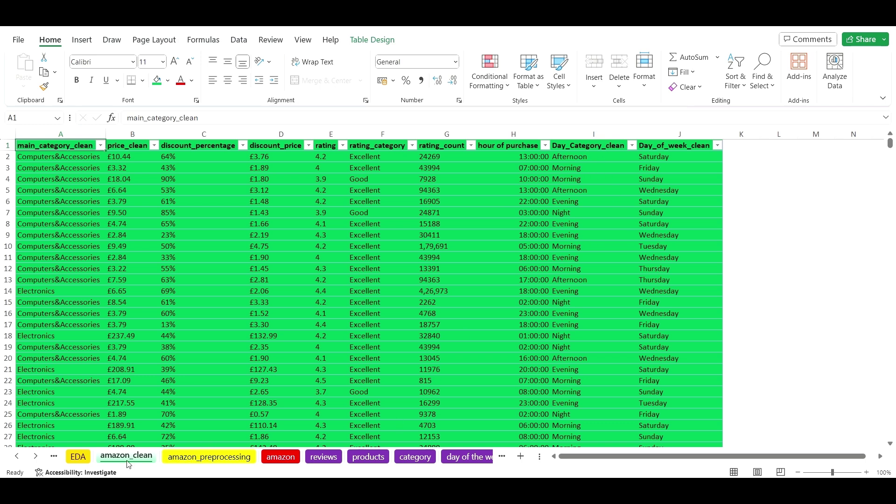
{"action": "left_click", "coordinate": [75, 458]}
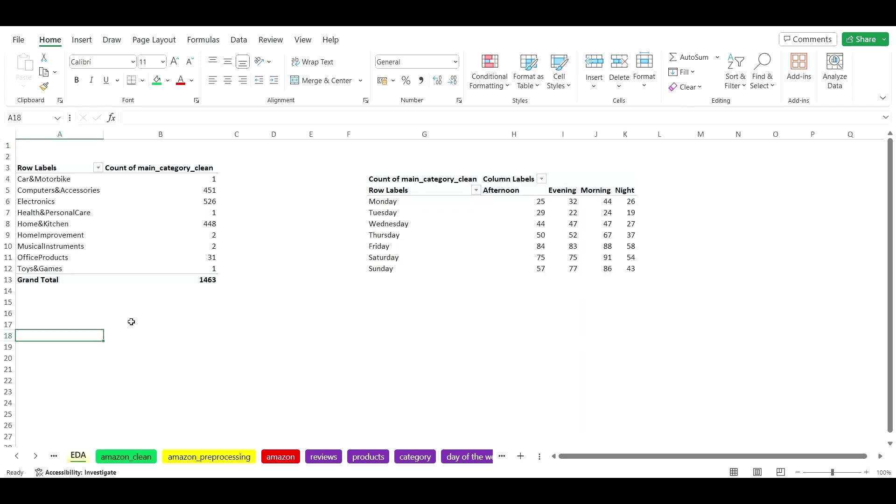
{"action": "left_click", "coordinate": [82, 40]}
{"action": "left_click", "coordinate": [38, 68]}
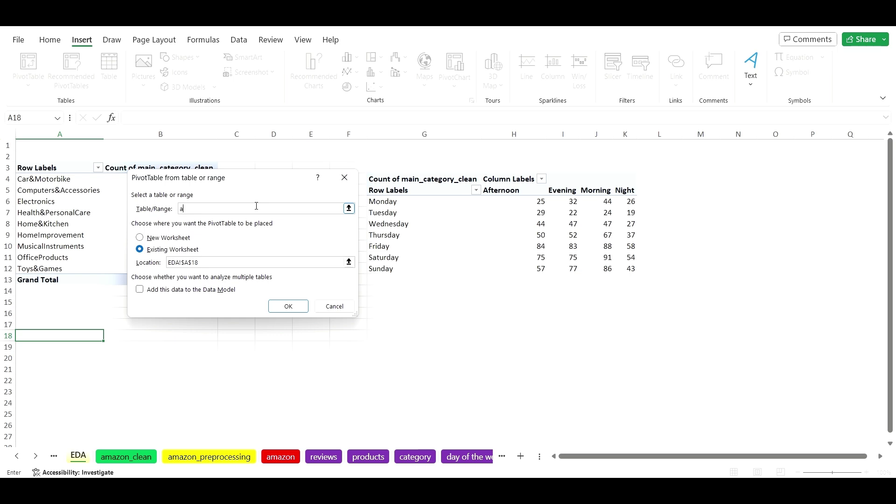
{"action": "type", "text": "amazon_"}
{"action": "left_click", "coordinate": [292, 304]}
- Build the PivotTable at A18 with main_category_clean as rows, rating_category as columns and the count of rating_count as values
{"action": "scroll", "coordinate": [895, 284], "scroll_direction": "down", "scroll_amount": 1}
{"action": "scroll", "coordinate": [852, 270], "scroll_direction": "down", "scroll_amount": 2}
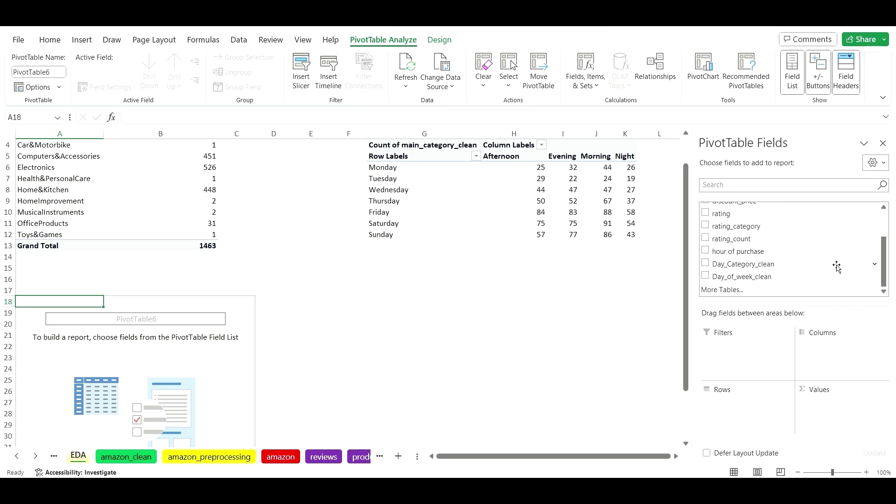
{"action": "scroll", "coordinate": [838, 266], "scroll_direction": "up", "scroll_amount": 2}
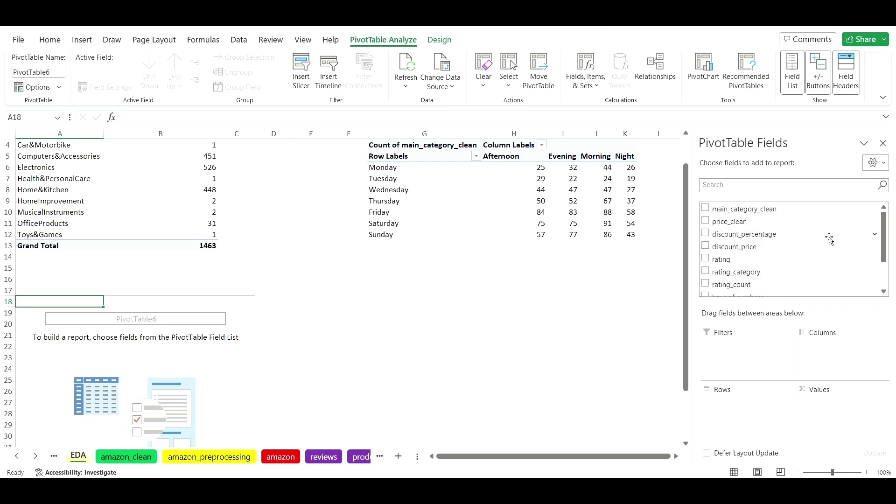
{"action": "scroll", "coordinate": [829, 238], "scroll_direction": "down", "scroll_amount": 3}
{"action": "scroll", "coordinate": [798, 233], "scroll_direction": "up", "scroll_amount": 3}
{"action": "left_click_drag", "start_coordinate": [768, 211], "coordinate": [746, 404]}
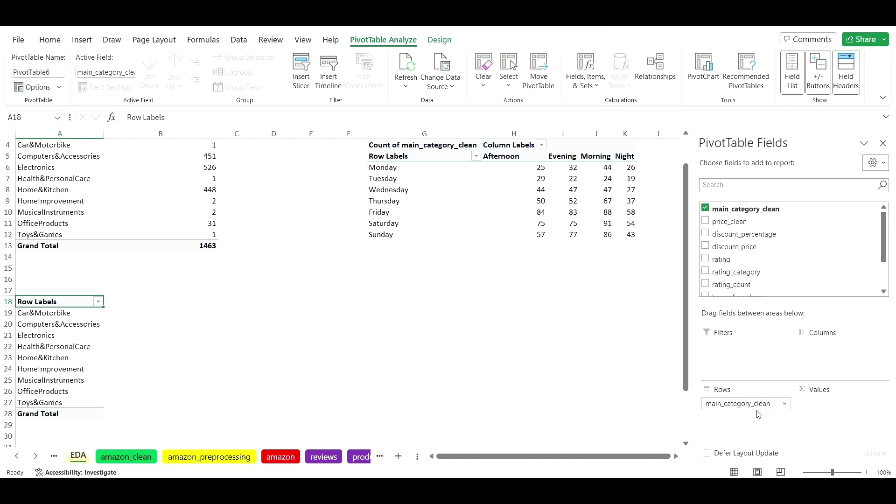
{"action": "scroll", "coordinate": [781, 256], "scroll_direction": "down", "scroll_amount": 3}
{"action": "scroll", "coordinate": [780, 257], "scroll_direction": "up", "scroll_amount": 2}
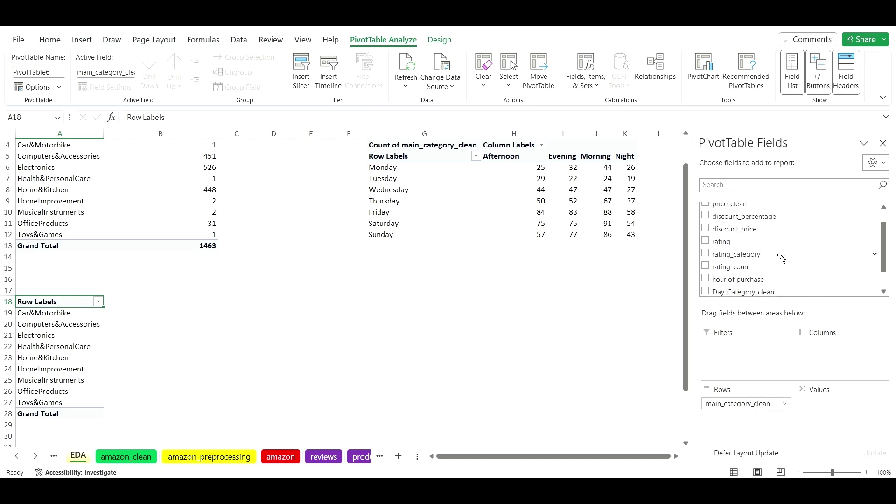
{"action": "scroll", "coordinate": [782, 256], "scroll_direction": "down", "scroll_amount": 2}
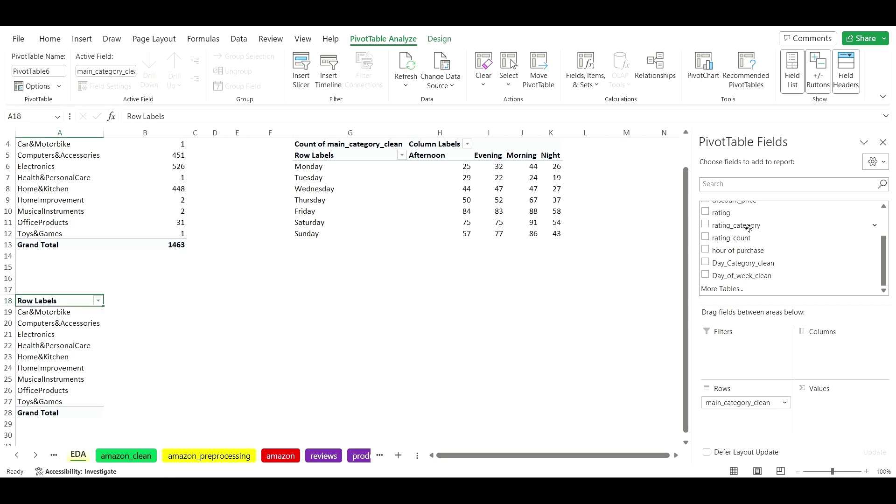
{"action": "left_click_drag", "start_coordinate": [748, 227], "coordinate": [826, 359]}
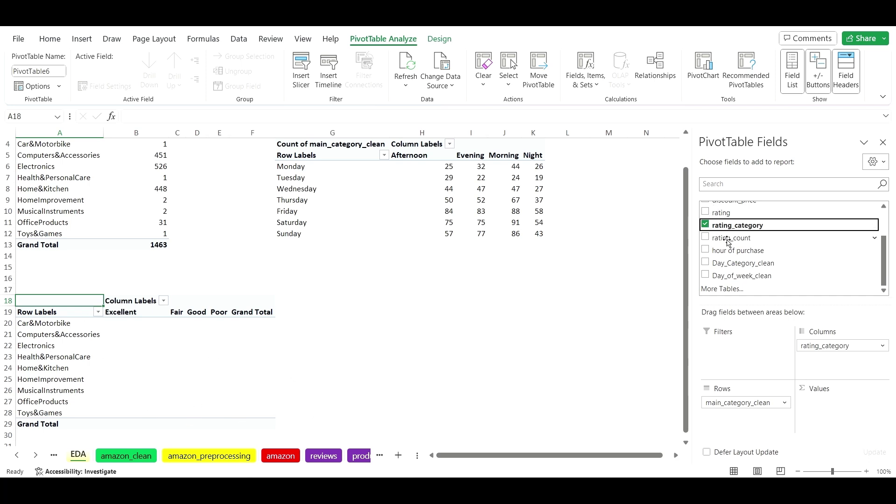
{"action": "left_click_drag", "start_coordinate": [727, 240], "coordinate": [839, 410]}
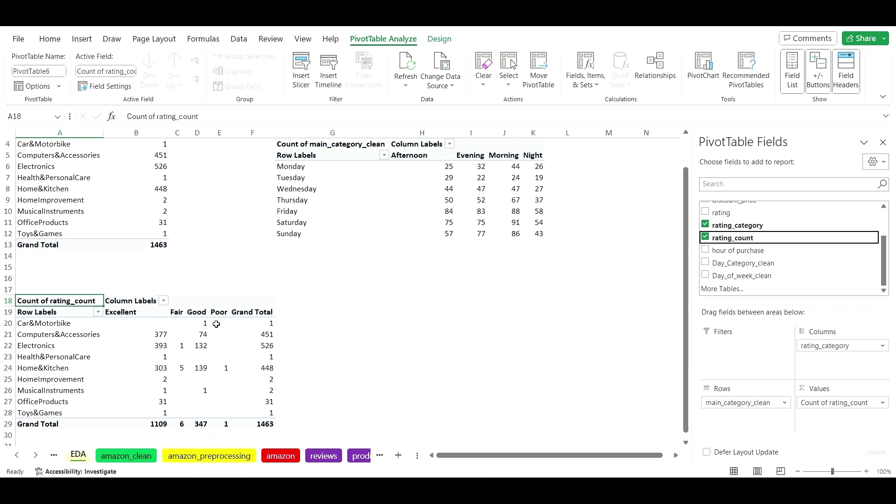
- Turn off grand totals for rows and columns in the rating category PivotTable
{"action": "left_click", "coordinate": [245, 356]}
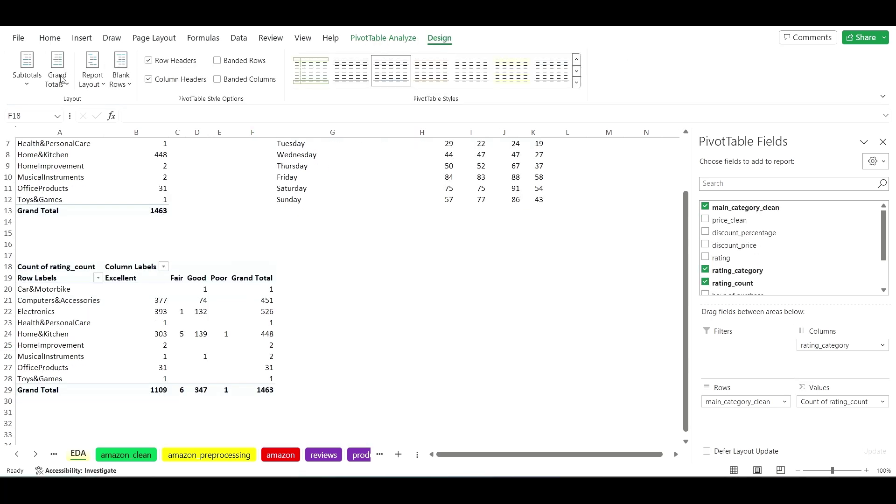
{"action": "left_click", "coordinate": [61, 79]}
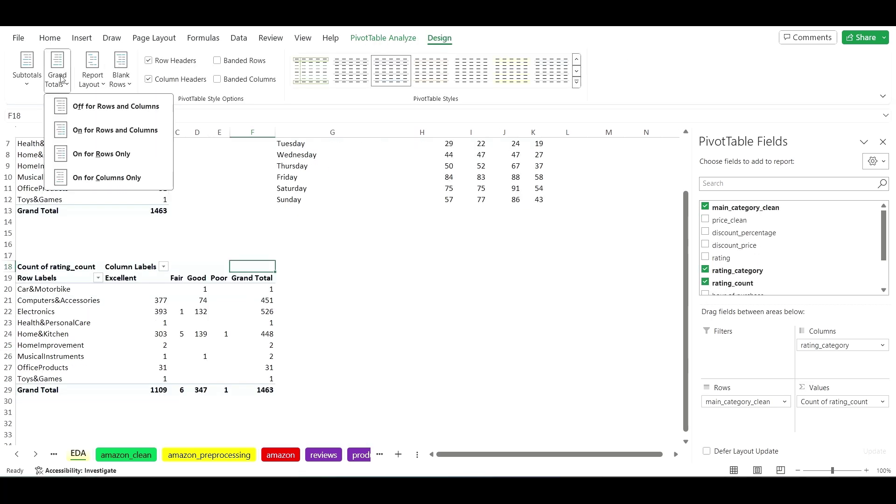
{"action": "left_click", "coordinate": [100, 115]}
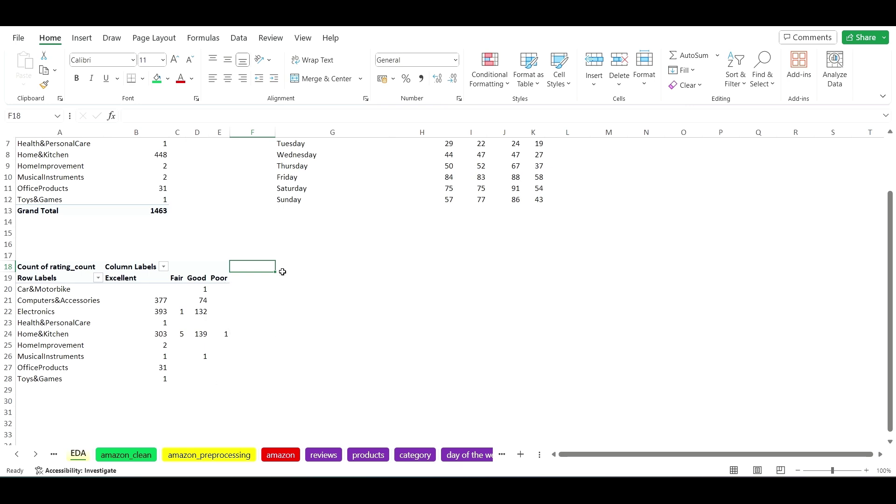
- Insert a fourth PivotTable from the amazon_clean table at cell G19 of the EDA sheet
{"action": "left_click", "coordinate": [340, 266]}
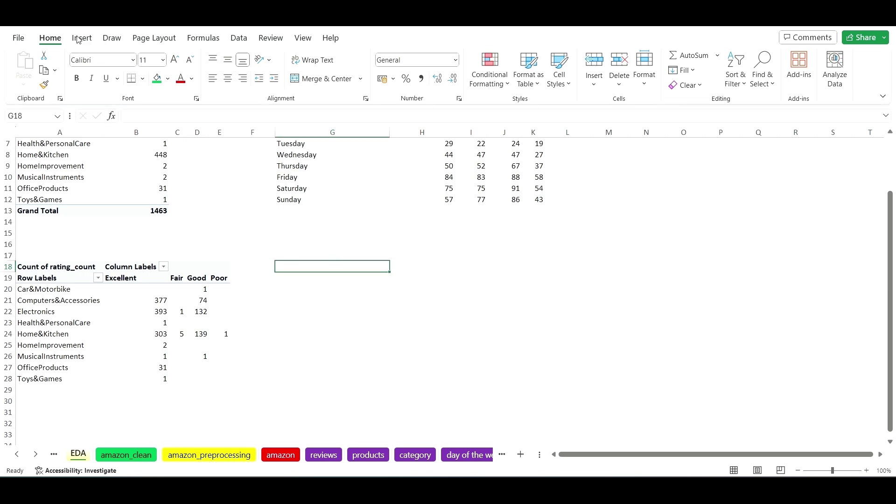
{"action": "left_click", "coordinate": [346, 279]}
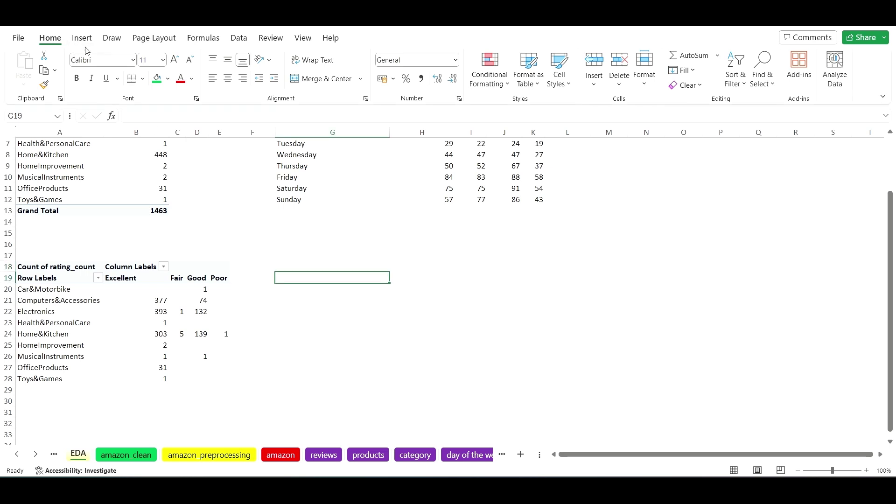
{"action": "left_click", "coordinate": [308, 278]}
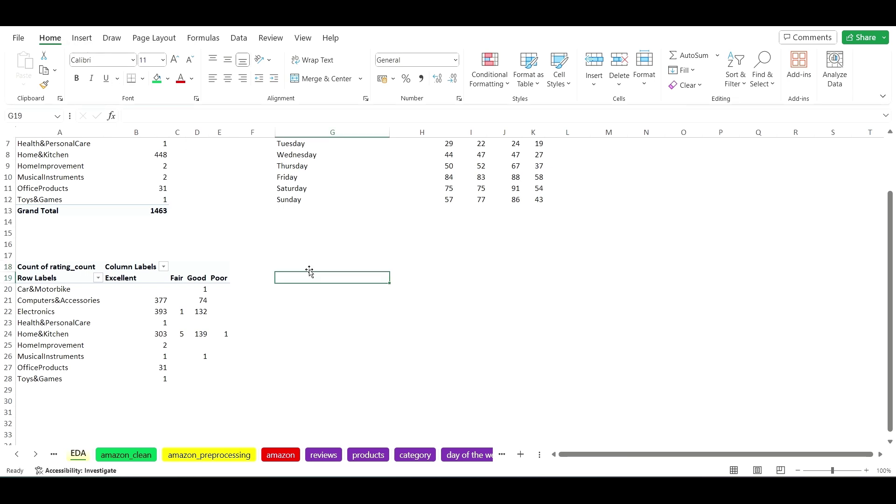
{"action": "left_click", "coordinate": [89, 43]}
{"action": "left_click", "coordinate": [35, 71]}
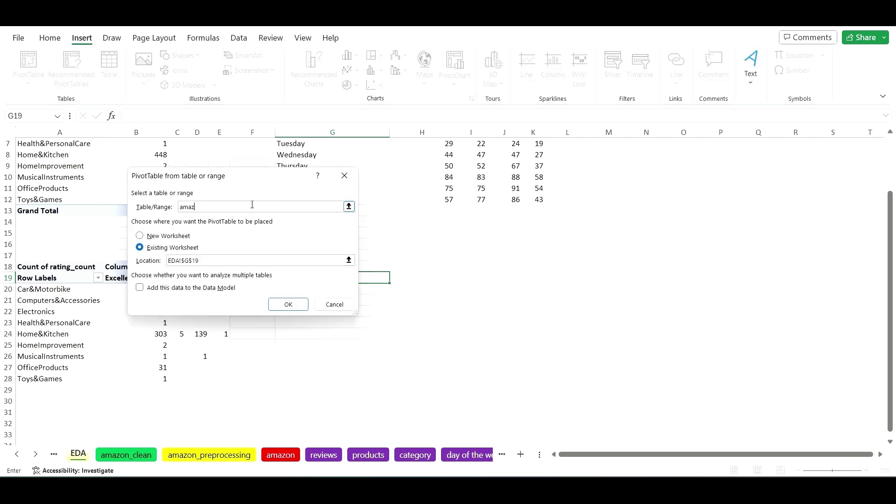
{"action": "type", "text": "amazon_clean"}
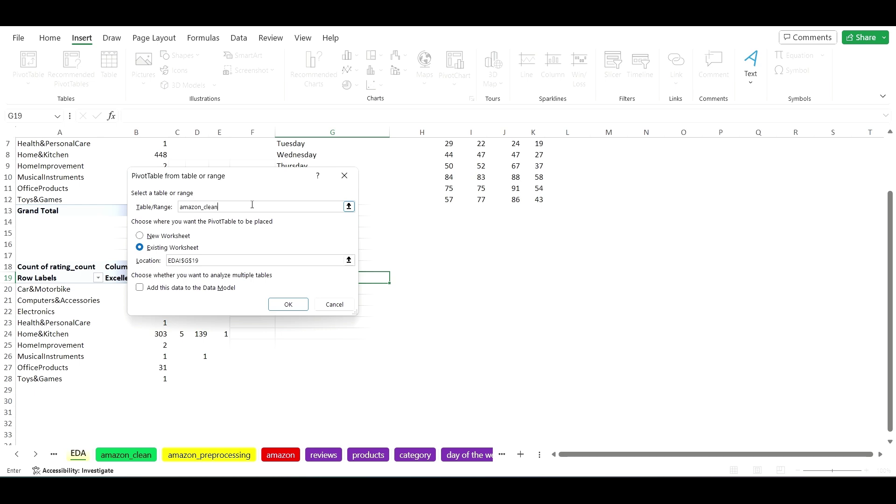
{"action": "left_click", "coordinate": [288, 304]}
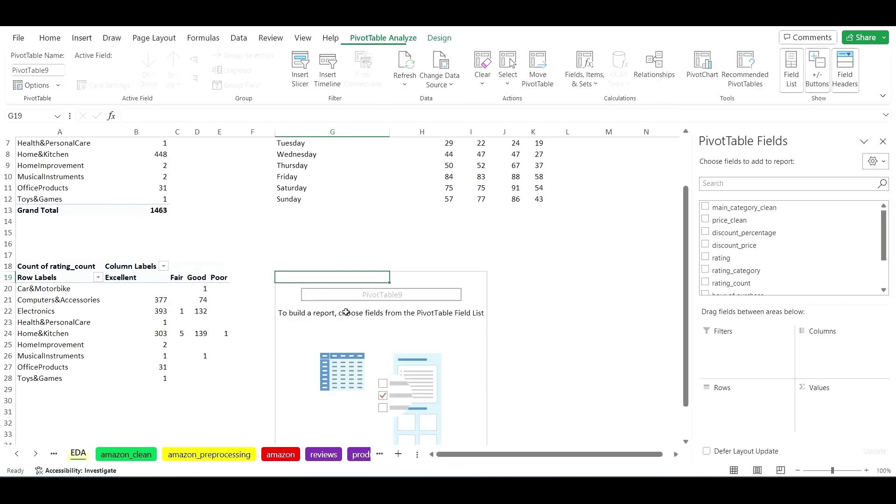
- Build the PivotTable at G19 with main_category_clean as rows and discount_price as values
{"action": "scroll", "coordinate": [802, 277], "scroll_direction": "down", "scroll_amount": 3}
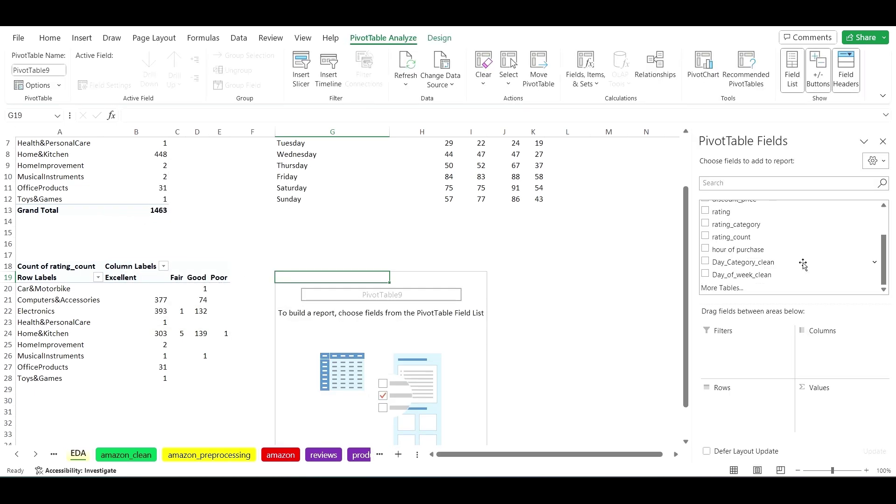
{"action": "scroll", "coordinate": [765, 260], "scroll_direction": "up", "scroll_amount": 3}
{"action": "left_click_drag", "start_coordinate": [749, 210], "coordinate": [742, 404]}
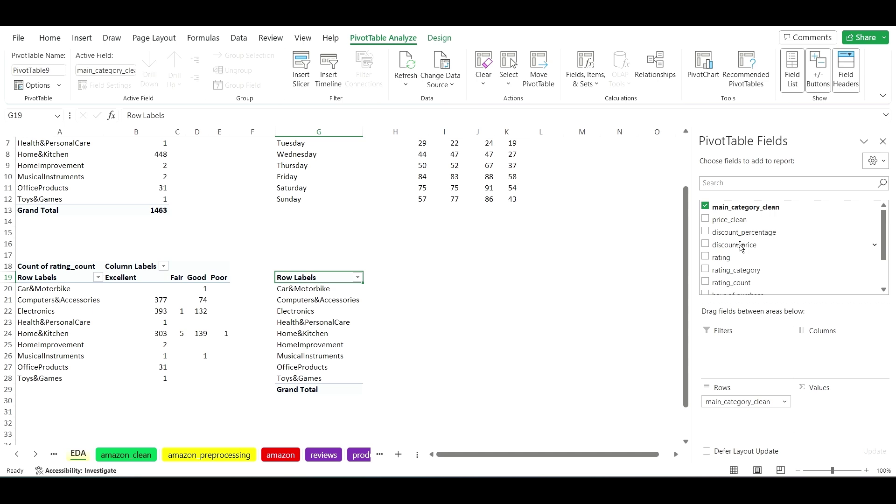
{"action": "left_click_drag", "start_coordinate": [737, 244], "coordinate": [836, 402]}
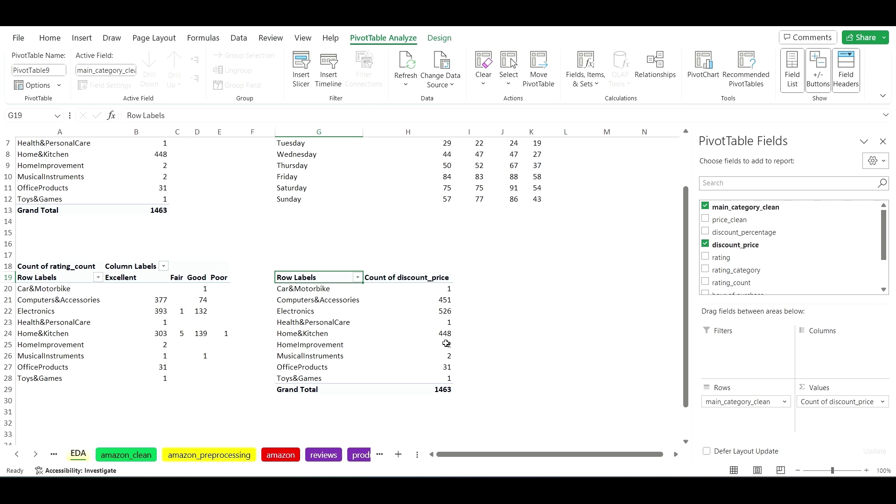
- Autofit column B to the width of its contents on the EDA sheet
{"action": "scroll", "coordinate": [243, 258], "scroll_direction": "up", "scroll_amount": 2}
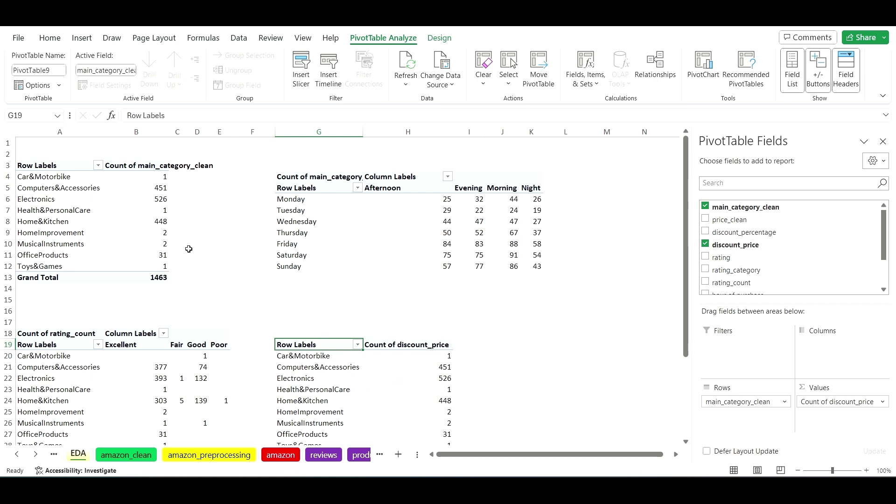
{"action": "double_click", "coordinate": [170, 129]}
{"action": "scroll", "coordinate": [493, 294], "scroll_direction": "down", "scroll_amount": 2}
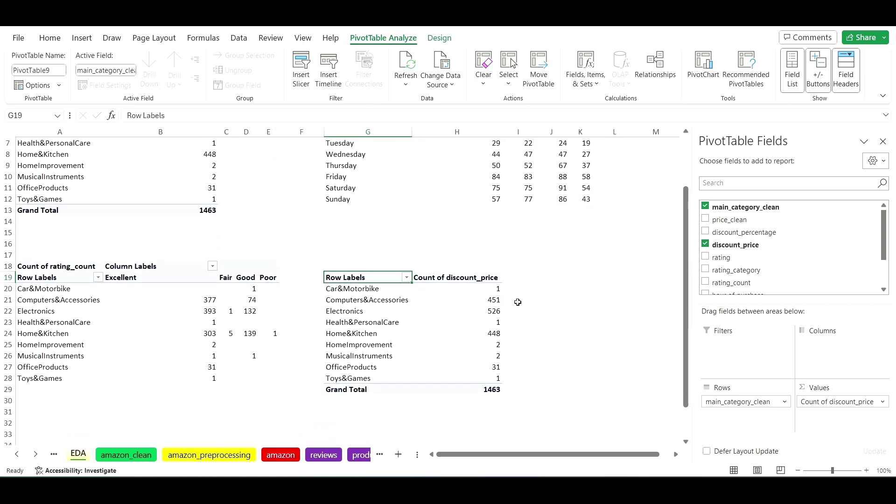
- Summarize discount_price by Sum instead of Count in the PivotTable at G19 and check the Electronics value
{"action": "left_click", "coordinate": [473, 289]}
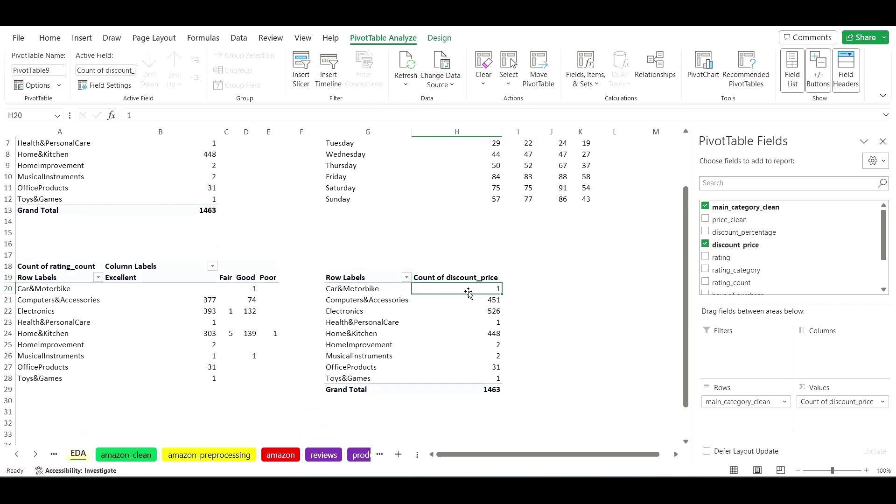
{"action": "left_click", "coordinate": [883, 402]}
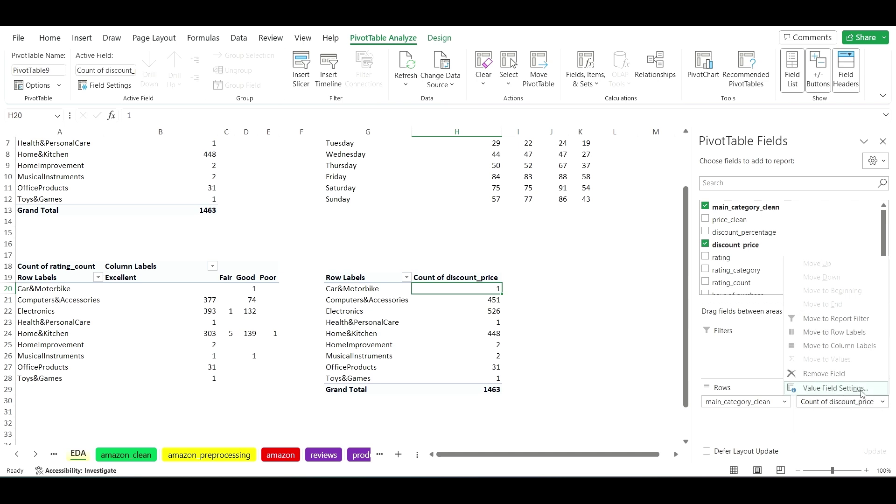
{"action": "left_click", "coordinate": [862, 391]}
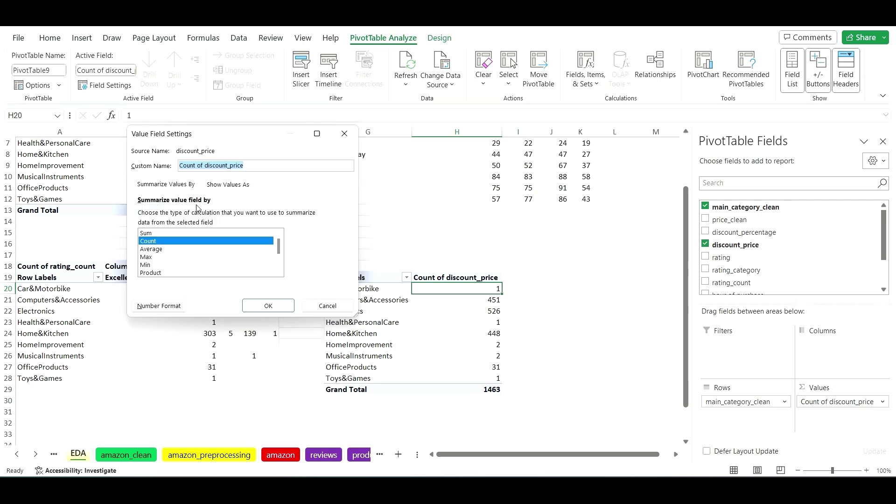
{"action": "scroll", "coordinate": [189, 253], "scroll_direction": "down", "scroll_amount": 2}
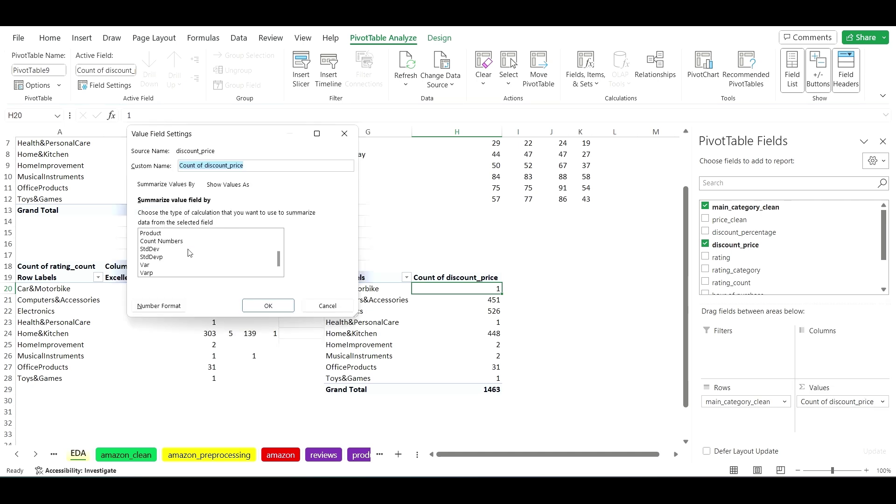
{"action": "scroll", "coordinate": [187, 258], "scroll_direction": "up", "scroll_amount": 2}
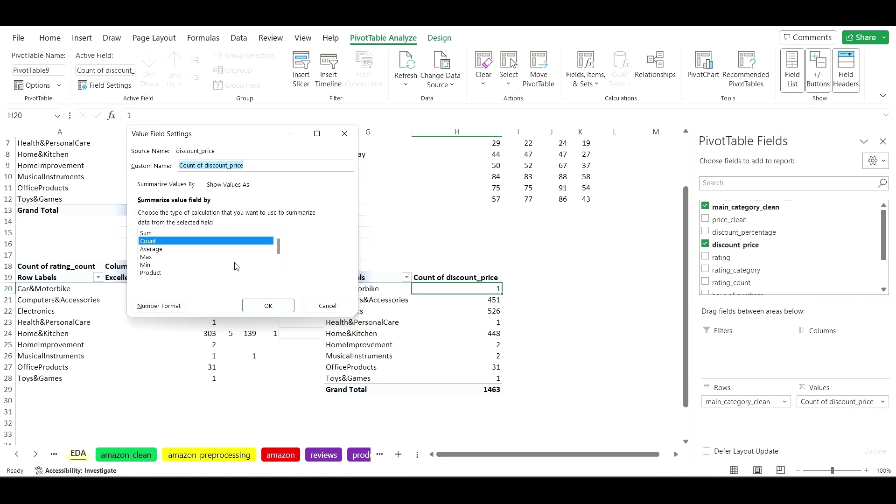
{"action": "left_click", "coordinate": [147, 233]}
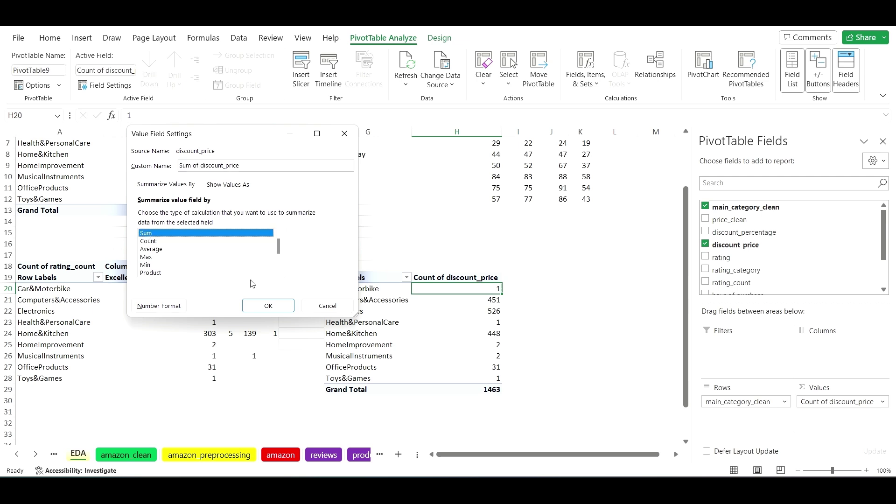
{"action": "left_click", "coordinate": [269, 306]}
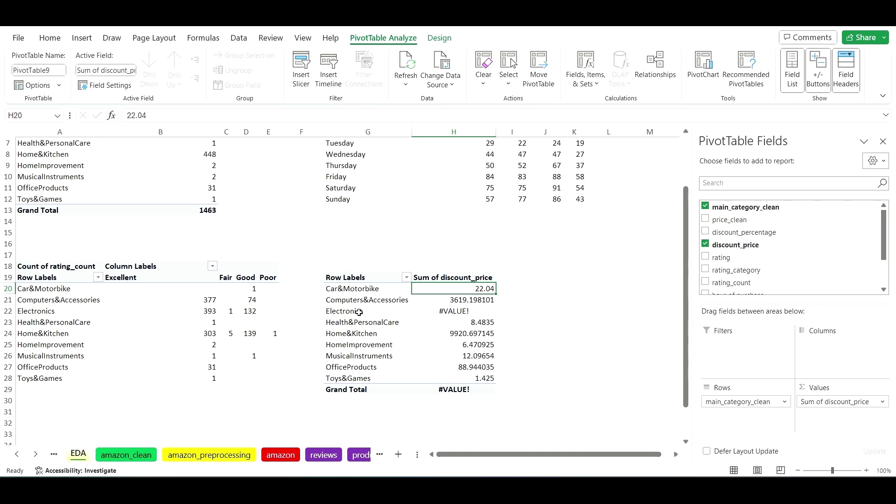
{"action": "mouse_move", "coordinate": [461, 312]}
{"action": "mouse_move", "coordinate": [473, 325]}
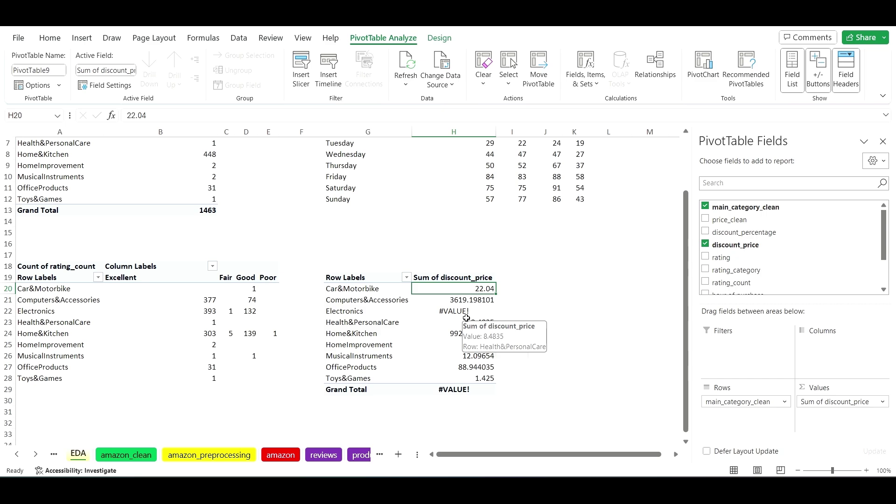
- Filter the main_category_clean column of the amazon_clean table to show only Electronics
{"action": "left_click", "coordinate": [149, 456]}
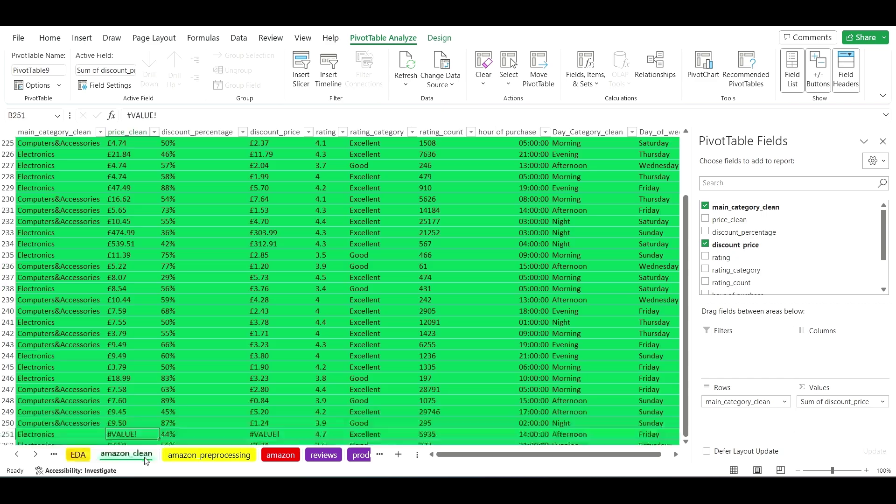
{"action": "scroll", "coordinate": [282, 280], "scroll_direction": "up", "scroll_amount": 20}
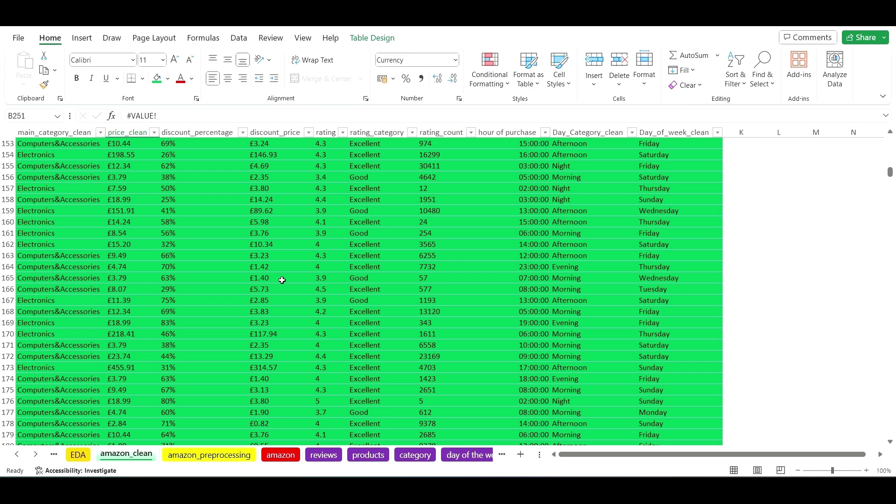
{"action": "key", "text": "ctrl+Home"}
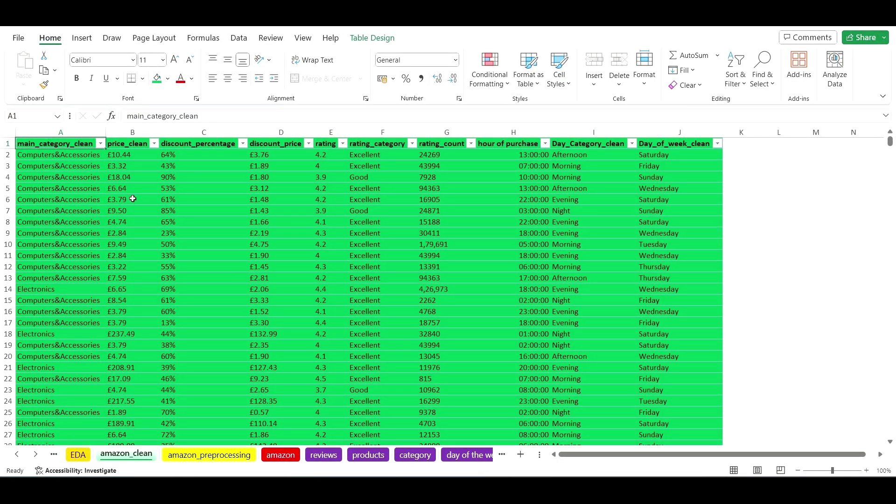
{"action": "left_click", "coordinate": [101, 143]}
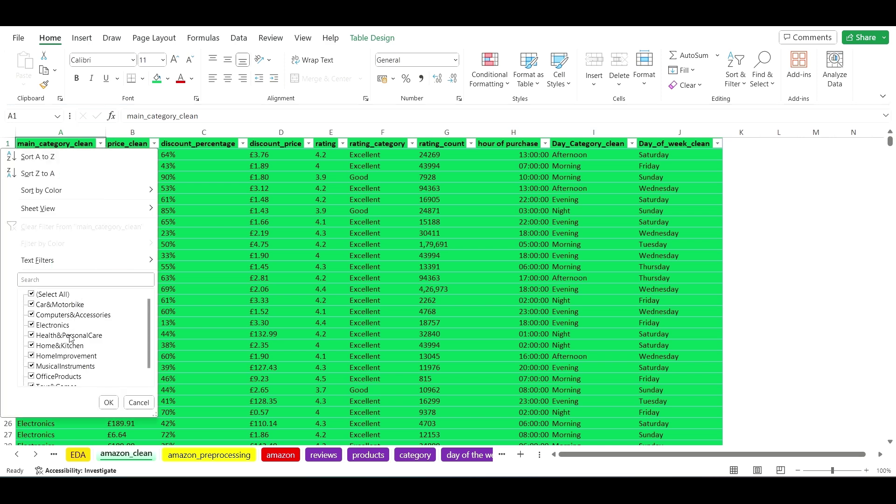
{"action": "left_click", "coordinate": [74, 277]}
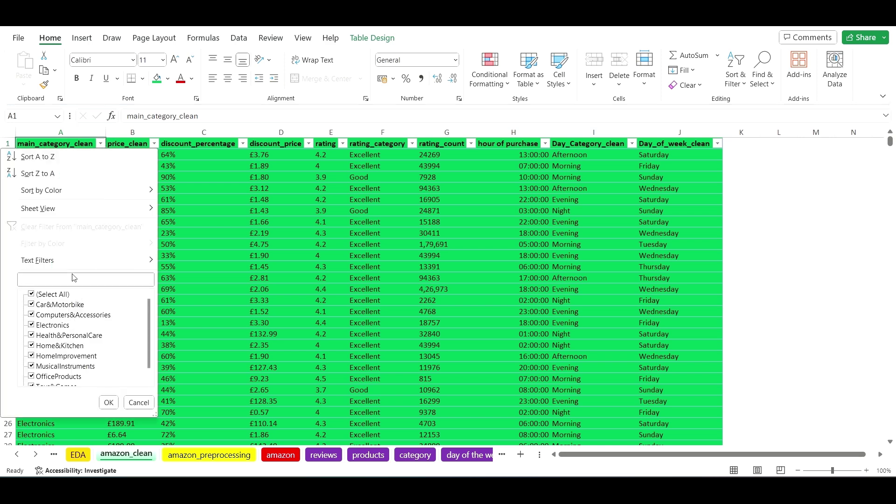
{"action": "left_click", "coordinate": [31, 294]}
{"action": "left_click", "coordinate": [31, 324]}
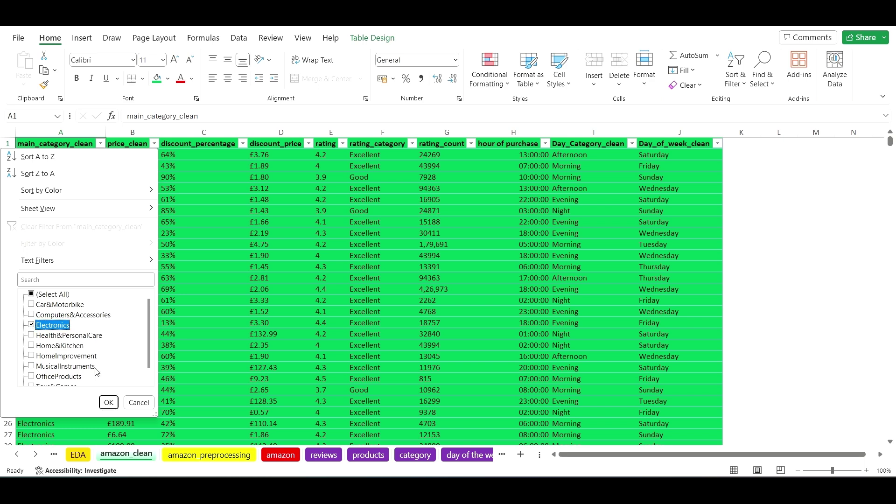
{"action": "left_click", "coordinate": [109, 403]}
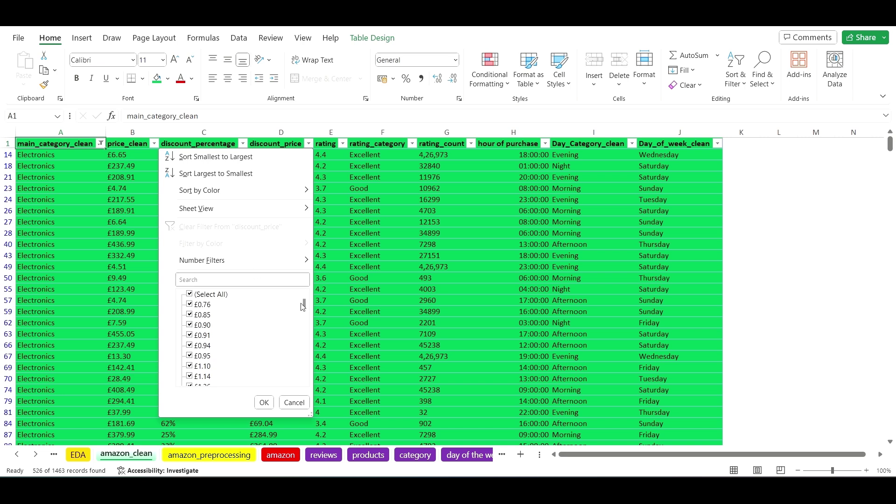
- Filter the discount_price column of amazon_clean to show only #VALUE! entries
{"action": "left_click_drag", "start_coordinate": [305, 306], "coordinate": [309, 376]}
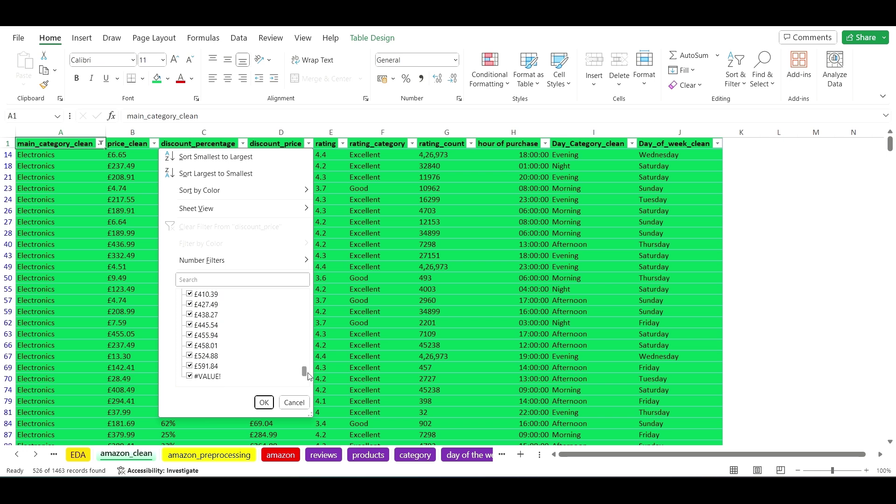
{"action": "mouse_move", "coordinate": [304, 376]}
{"action": "left_mouse_down"}
{"action": "mouse_move", "coordinate": [305, 305]}
{"action": "mouse_move", "coordinate": [305, 377]}
{"action": "left_mouse_up"}
{"action": "left_click", "coordinate": [213, 294]}
{"action": "left_click", "coordinate": [209, 381]}
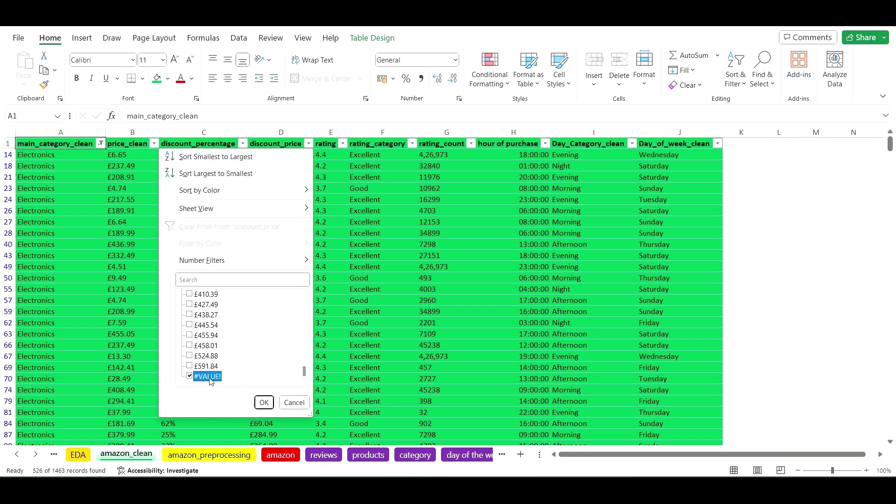
{"action": "left_click", "coordinate": [266, 402]}
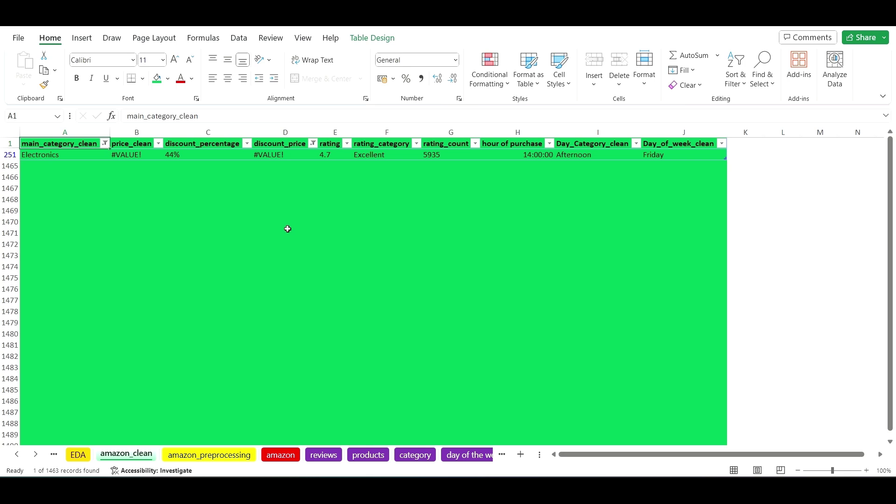
- Inspect the price_clean and discount_price cells of the filtered Electronics row in amazon_clean
{"action": "left_click", "coordinate": [143, 155]}
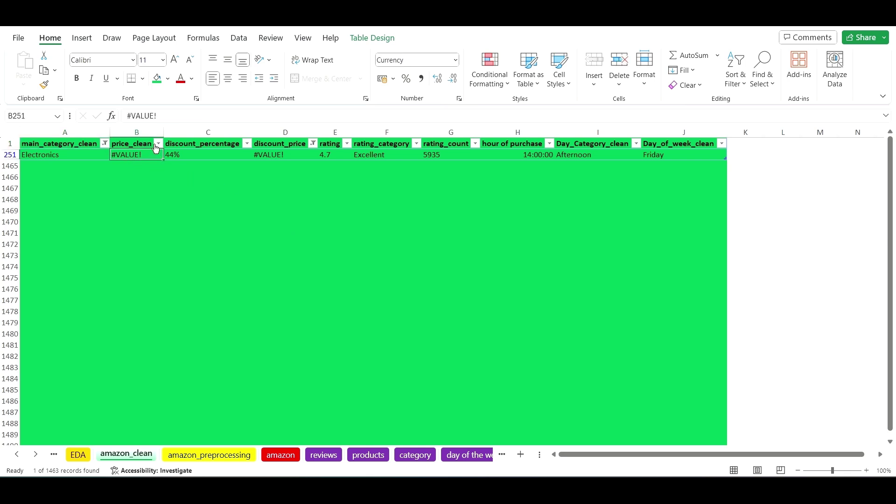
{"action": "left_click", "coordinate": [283, 154]}
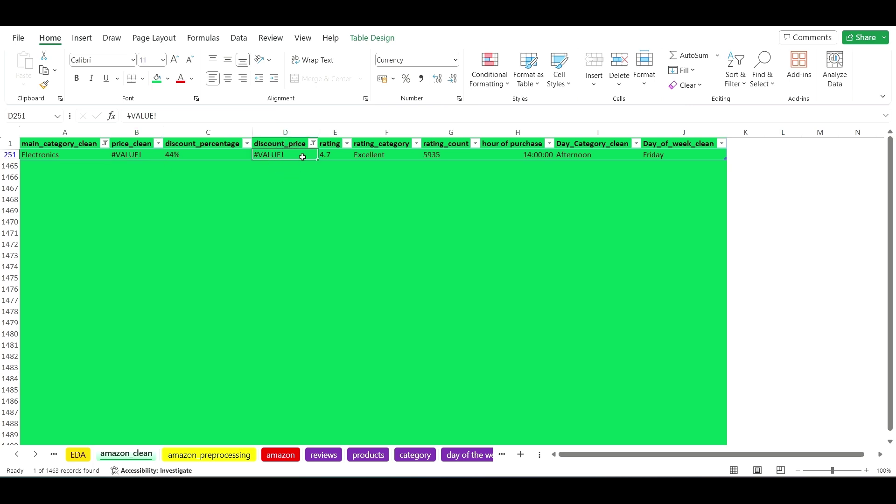
{"action": "left_click", "coordinate": [133, 153]}
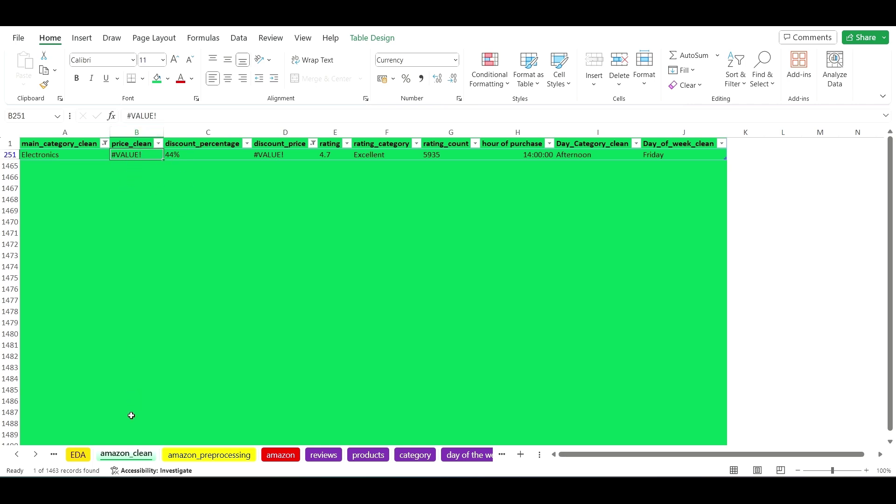
- Filter discount_percentage_clean on the amazon_preprocessing sheet to #VALUE! entries and inspect the filtered row's actual_price_pounds formula
{"action": "left_click", "coordinate": [212, 456]}
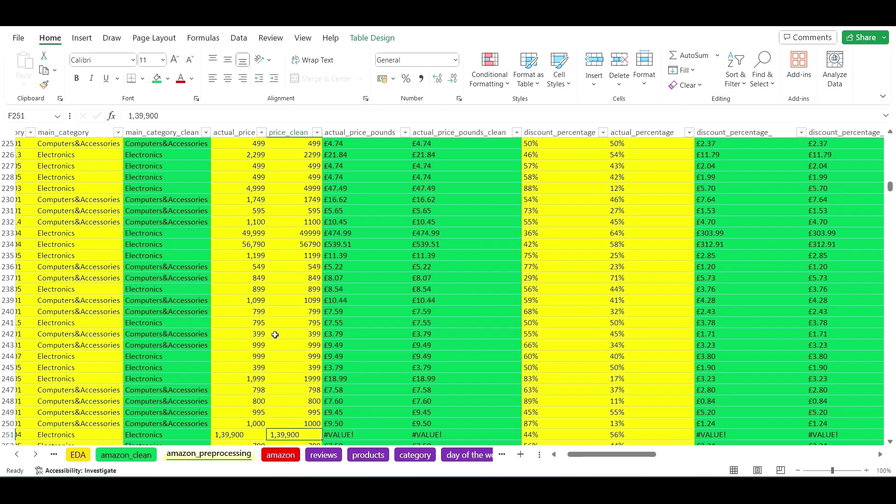
{"action": "scroll", "coordinate": [225, 286], "scroll_direction": "up", "scroll_amount": 5}
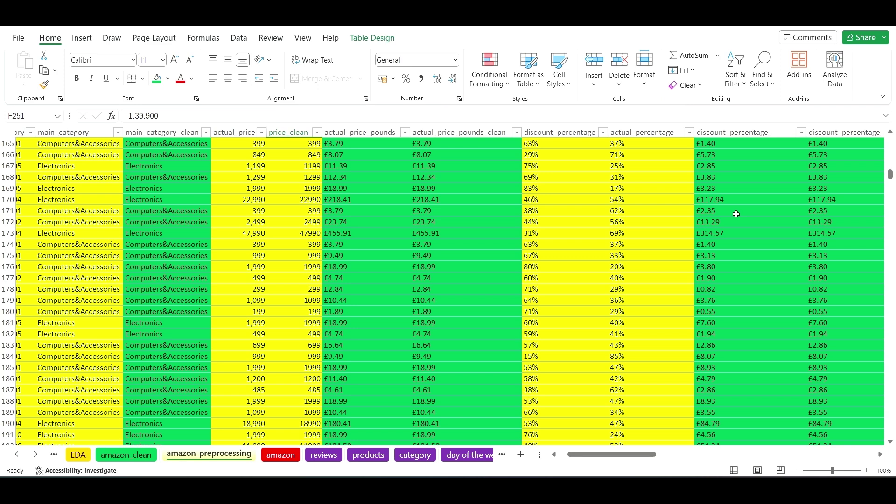
{"action": "key", "text": "ctrl+Home"}
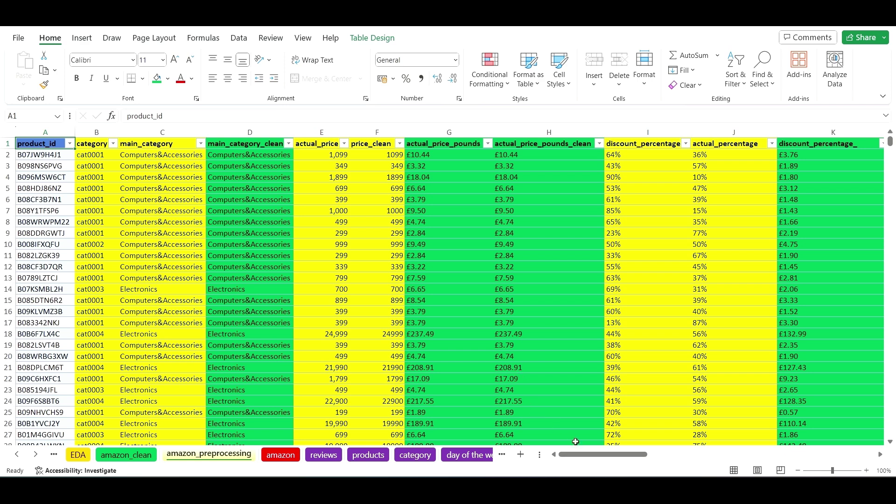
{"action": "left_click_drag", "start_coordinate": [583, 457], "coordinate": [603, 458]}
{"action": "left_click", "coordinate": [814, 144]}
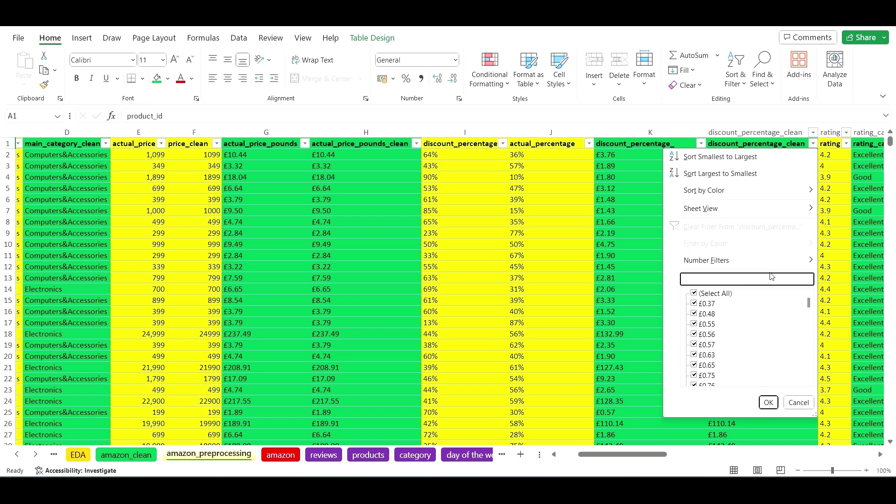
{"action": "type", "text": "value"}
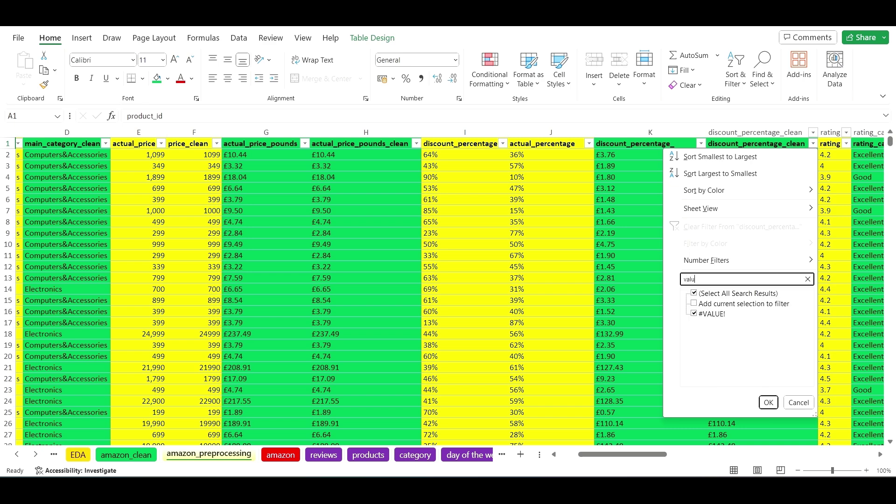
{"action": "left_click", "coordinate": [692, 295]}
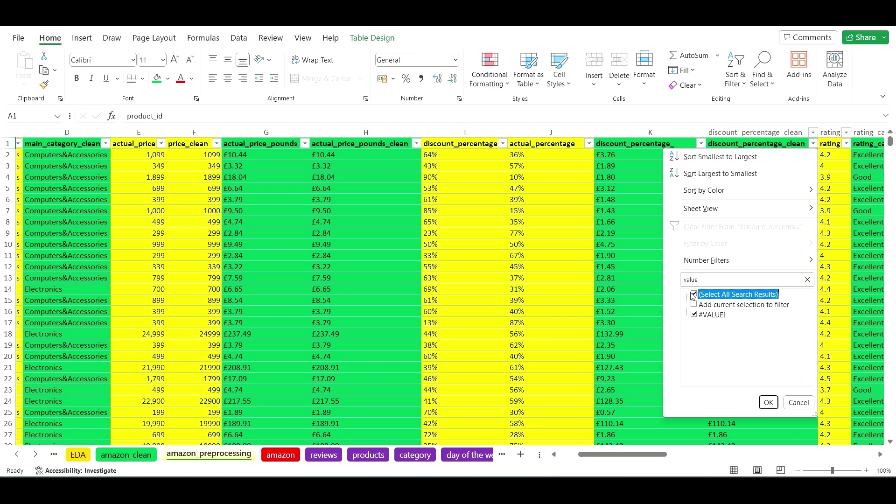
{"action": "left_click", "coordinate": [693, 294]}
{"action": "left_click", "coordinate": [693, 313]}
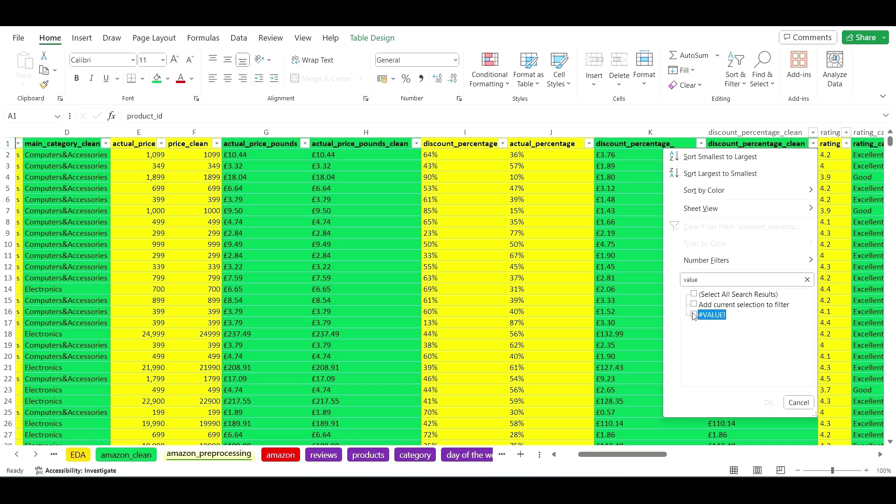
{"action": "left_click", "coordinate": [769, 402]}
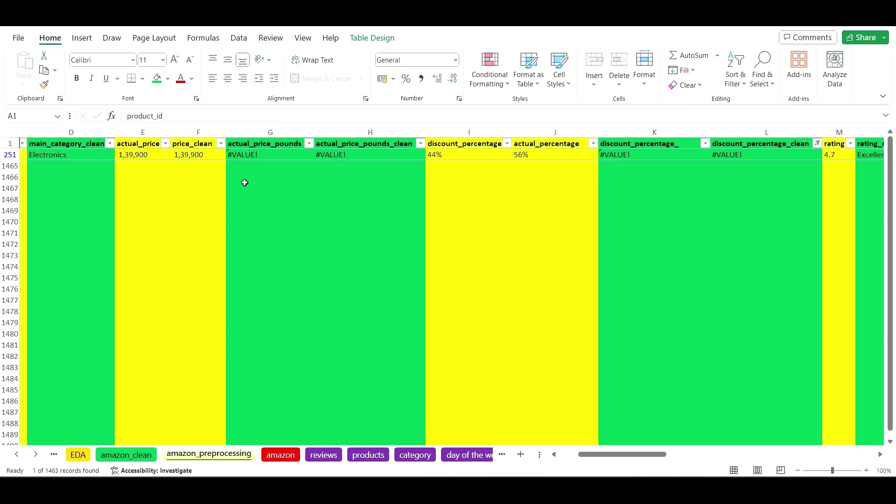
{"action": "left_click", "coordinate": [269, 158]}
{"action": "left_click_drag", "start_coordinate": [646, 454], "coordinate": [618, 455]}
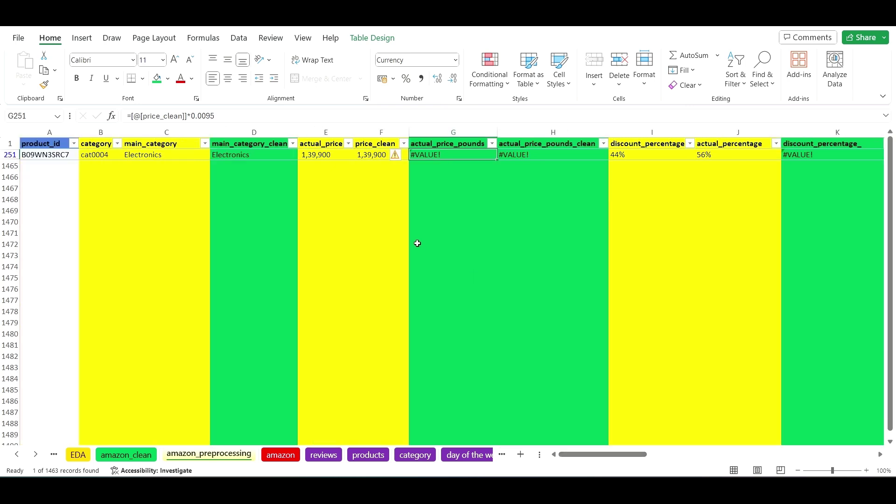
- Remove the commas from the filtered Electronics row's price_clean value on amazon_preprocessing, making it 139900
{"action": "left_click", "coordinate": [381, 157]}
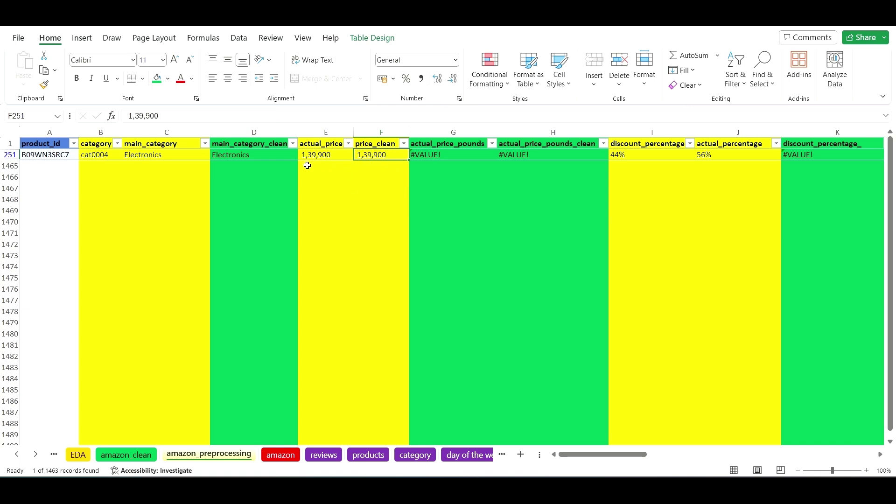
{"action": "left_click", "coordinate": [149, 115]}
{"action": "key", "text": "BackSpace"}
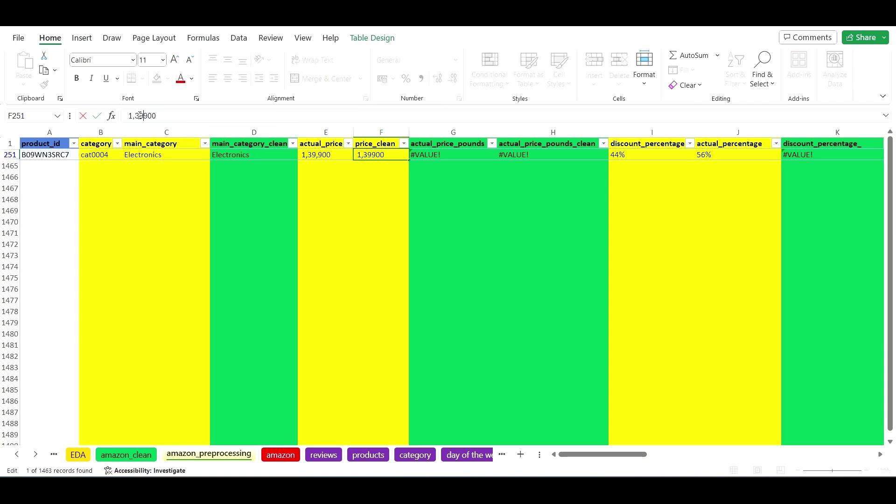
{"action": "key", "text": "BackSpace"}
{"action": "key", "text": "Return"}
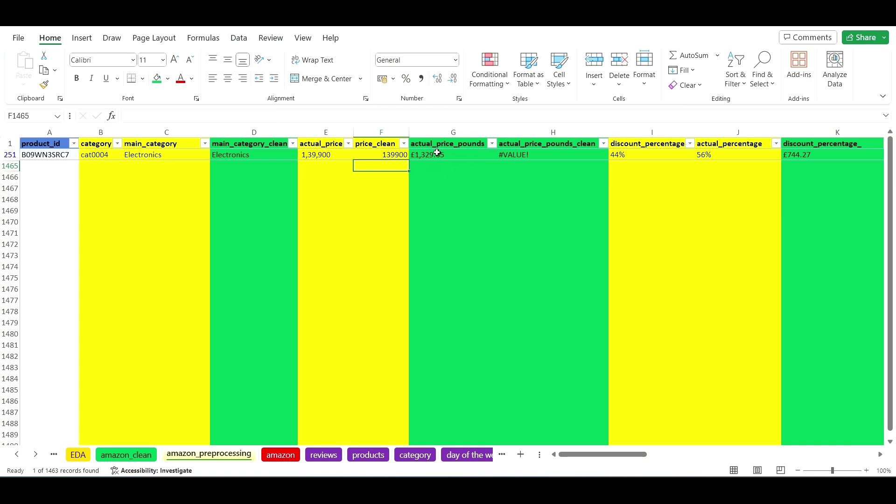
- Compare the row's actual_price_pounds and actual_price_pounds_clean cells, and undo the price_clean edit
{"action": "left_click", "coordinate": [526, 156]}
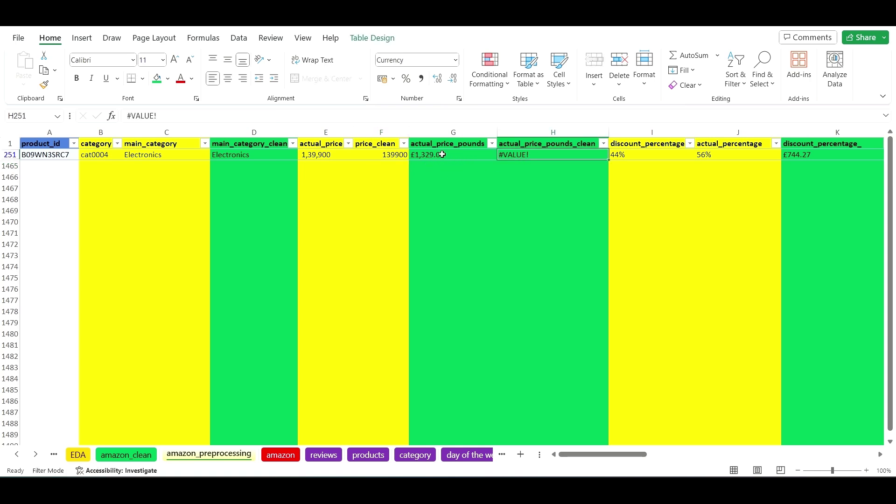
{"action": "left_click", "coordinate": [441, 154]}
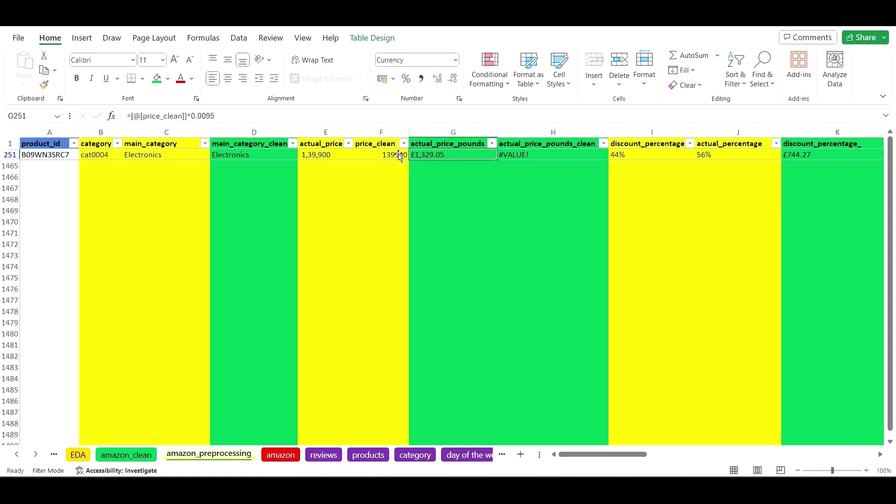
{"action": "left_click", "coordinate": [518, 154]}
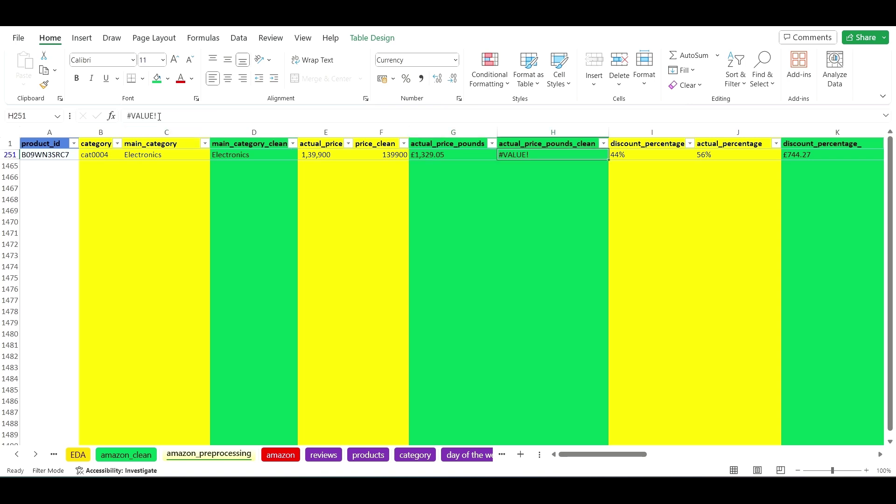
{"action": "left_click", "coordinate": [453, 157]}
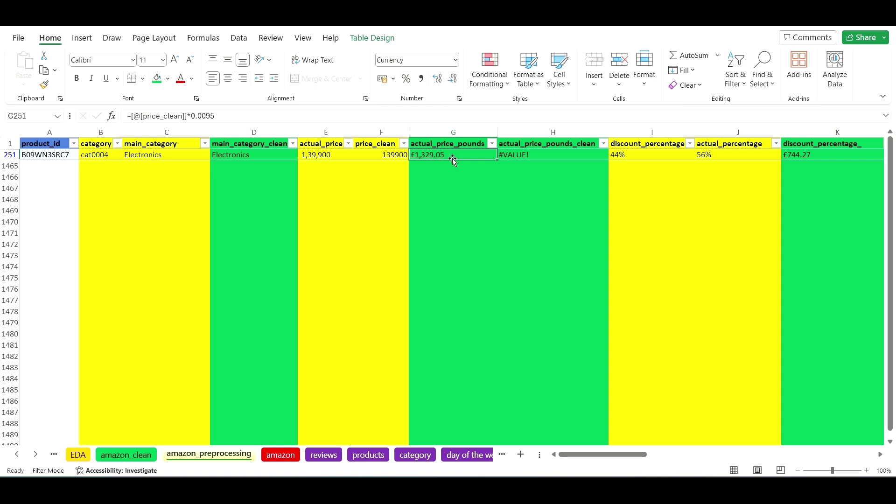
{"action": "key", "text": "ctrl+z"}
{"action": "left_click", "coordinate": [456, 156]}
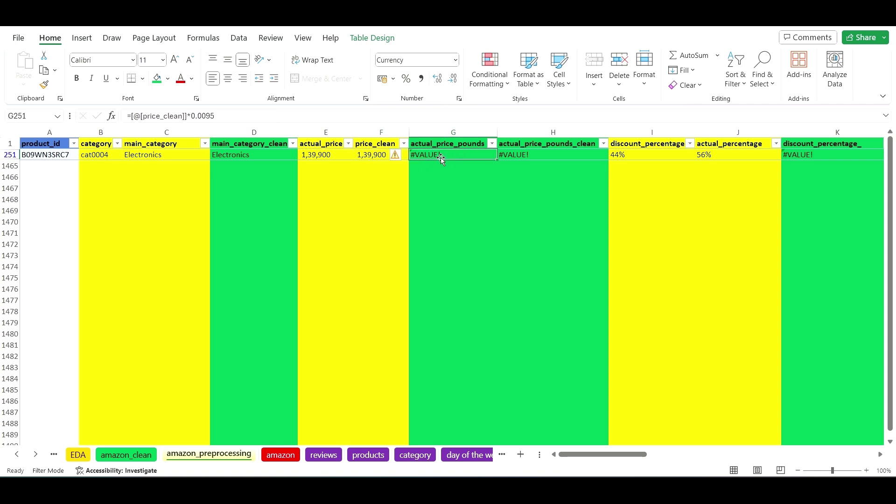
{"action": "left_click", "coordinate": [530, 155]}
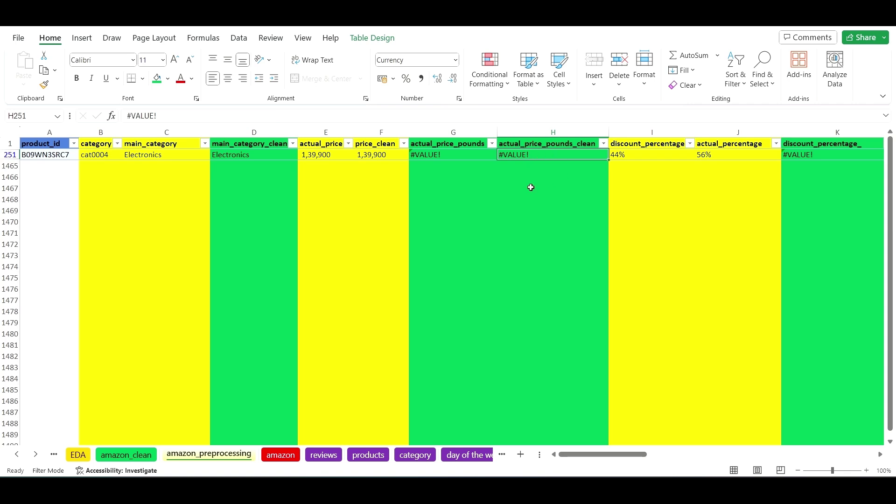
{"action": "left_click", "coordinate": [469, 175]}
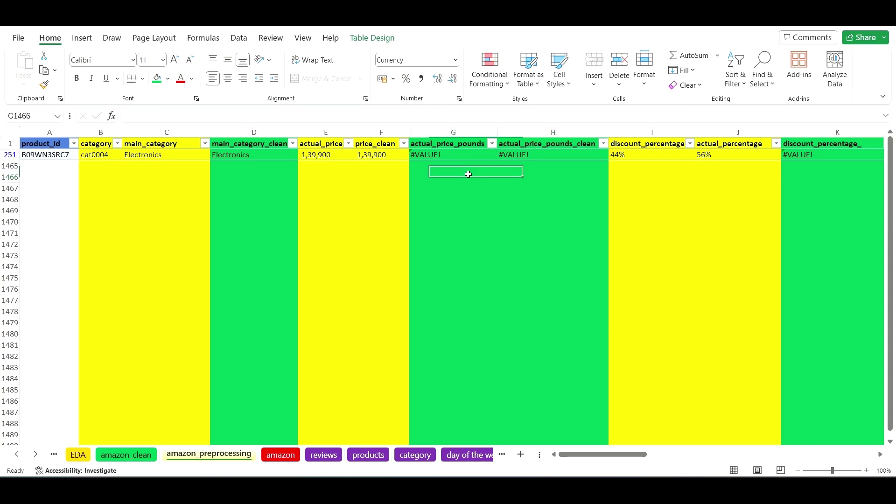
{"action": "left_click", "coordinate": [463, 158]}
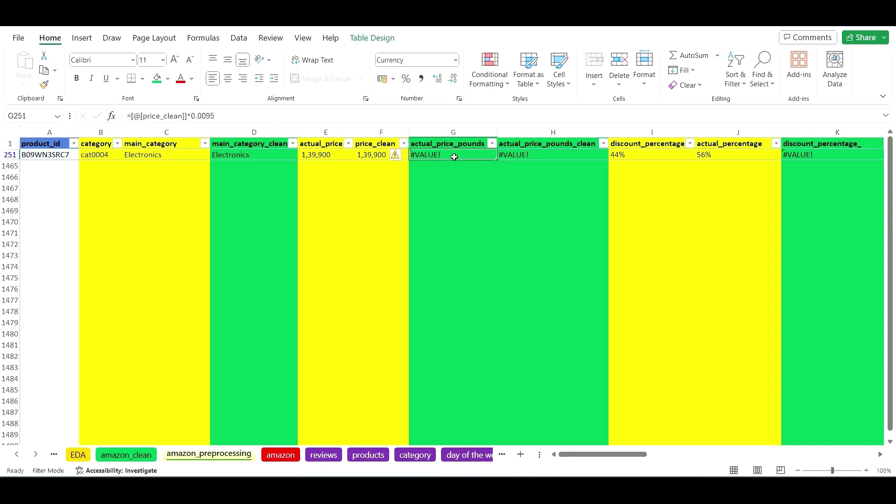
- Set price_clean in the filtered Electronics row to 139900 without commas
{"action": "left_click", "coordinate": [374, 158]}
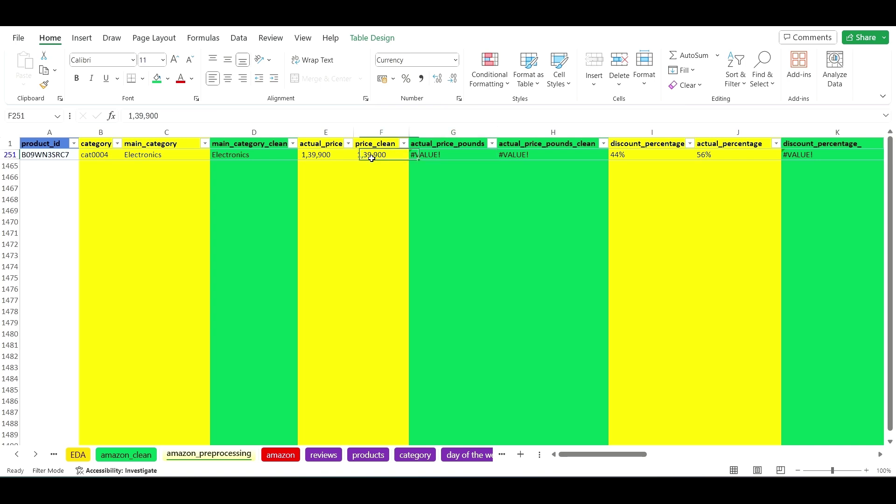
{"action": "left_click", "coordinate": [148, 116]}
{"action": "key", "text": "BackSpace"}
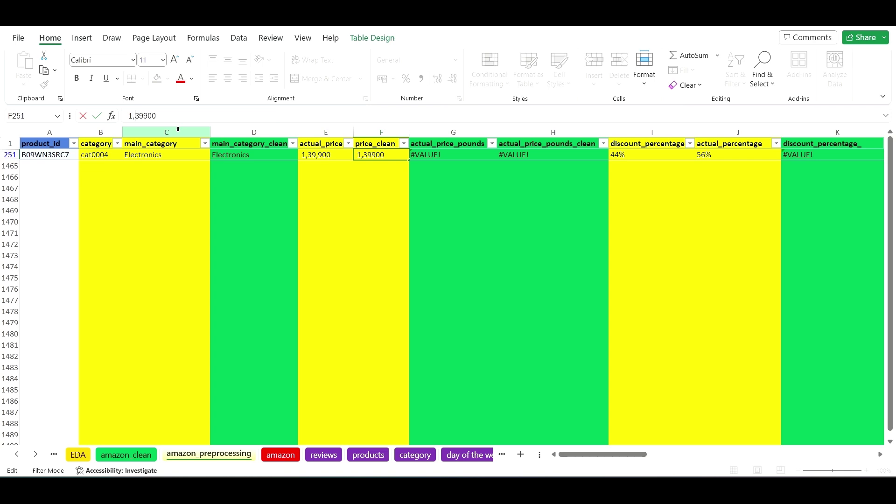
{"action": "key", "text": "BackSpace"}
{"action": "key", "text": "Return"}
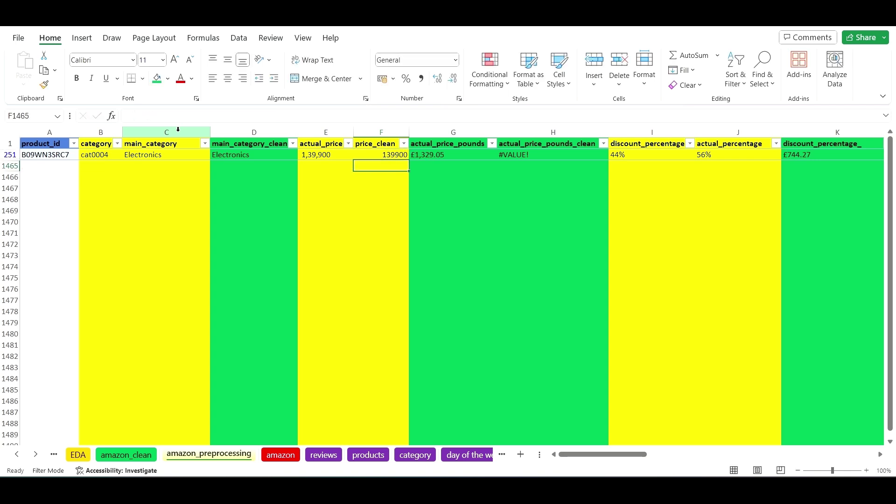
- Copy the row's actual_price_pounds result and paste it as a value into actual_price_pounds_clean, replacing the #VALUE! entry
{"action": "left_click", "coordinate": [522, 156]}
{"action": "left_click", "coordinate": [453, 153]}
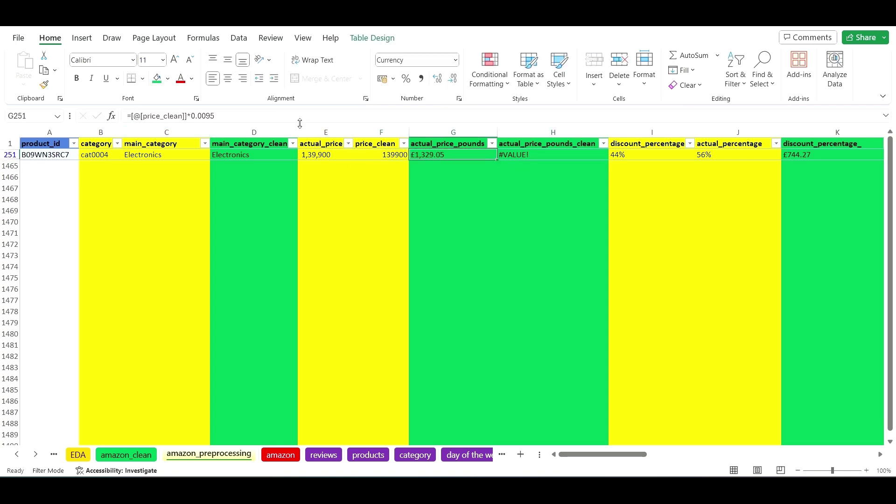
{"action": "key", "text": "ctrl+c"}
{"action": "left_click", "coordinate": [521, 157]}
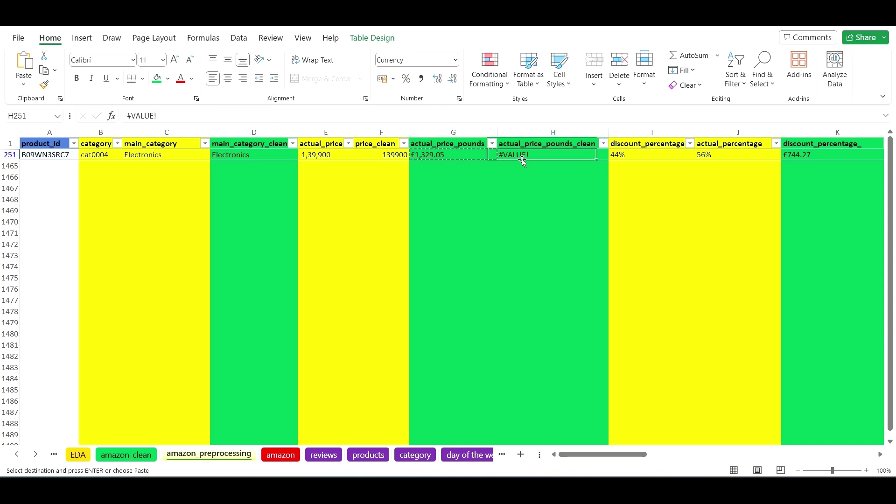
{"action": "right_click", "coordinate": [560, 161]}
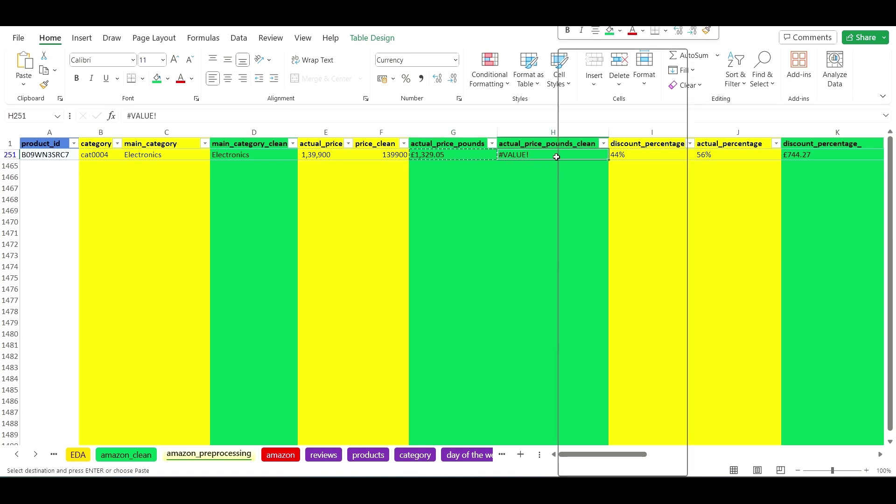
{"action": "left_click", "coordinate": [587, 145]}
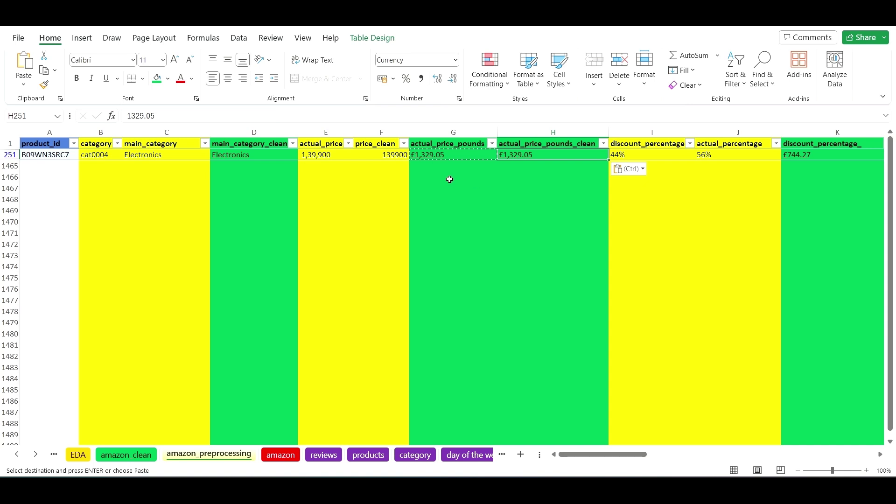
- Copy the actual_price_pounds_clean value and paste it as a value into the Electronics row's discount_price cell on amazon_clean
{"action": "key", "text": "ctrl+c"}
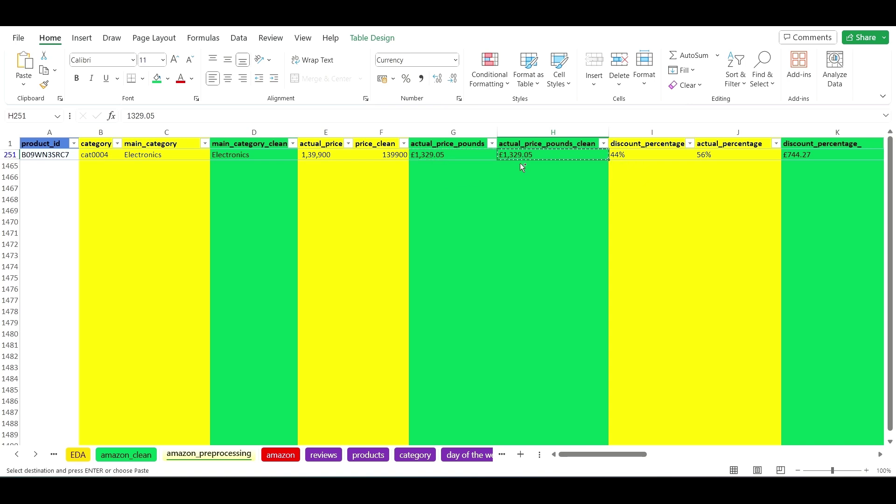
{"action": "left_click", "coordinate": [127, 455]}
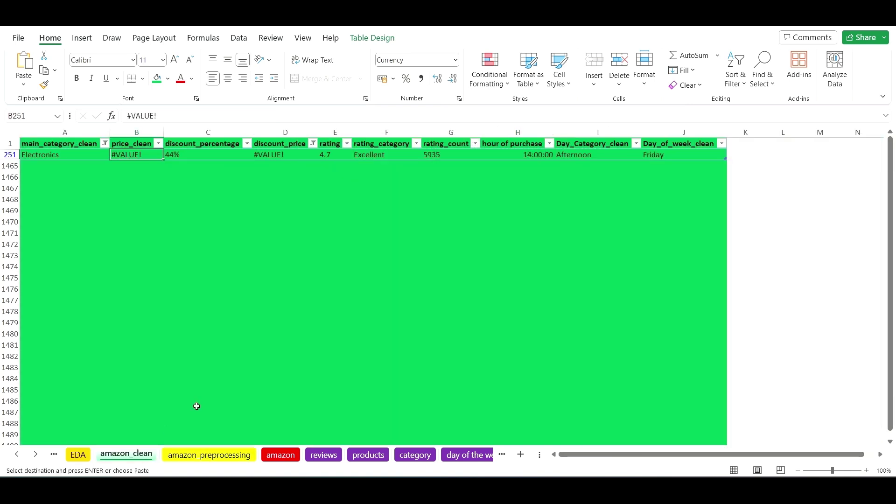
{"action": "left_click", "coordinate": [278, 159]}
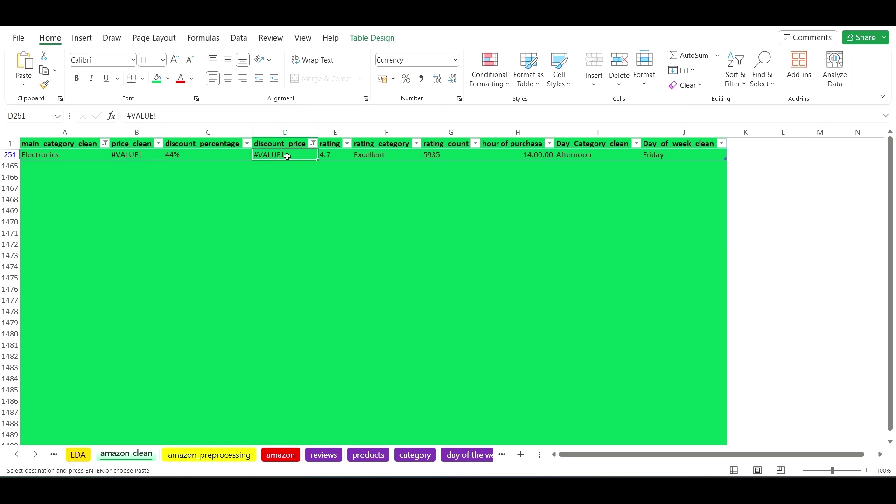
{"action": "right_click", "coordinate": [287, 157]}
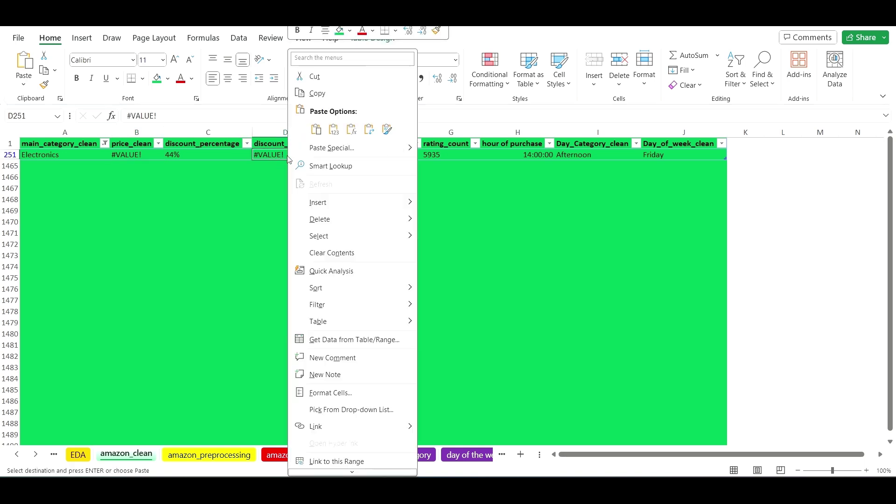
{"action": "left_click", "coordinate": [333, 130]}
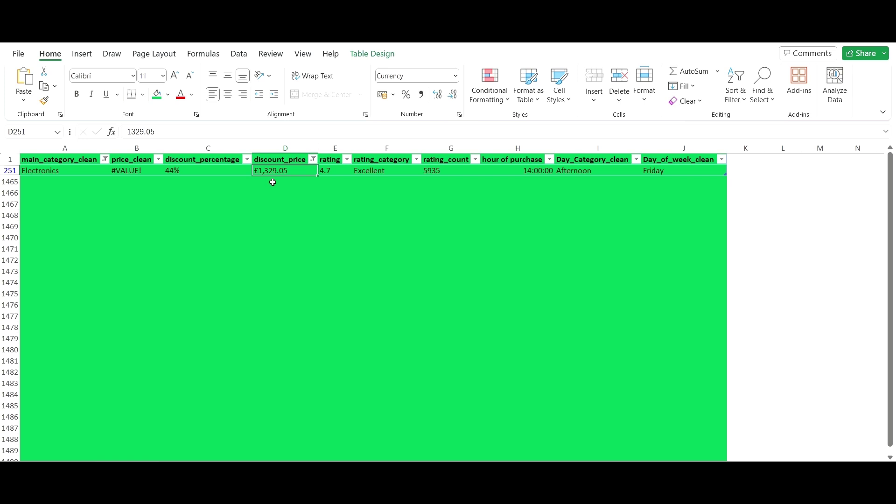
- Copy the discount_price value of £1,329.05 and paste it as a value into the same row's price_clean cell
{"action": "key", "text": "ctrl+c"}
{"action": "left_click", "coordinate": [131, 174]}
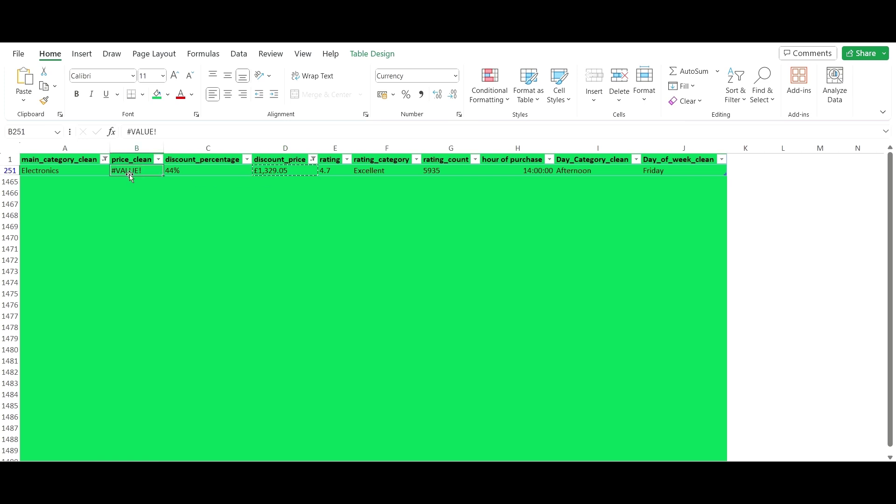
{"action": "right_click", "coordinate": [151, 171]}
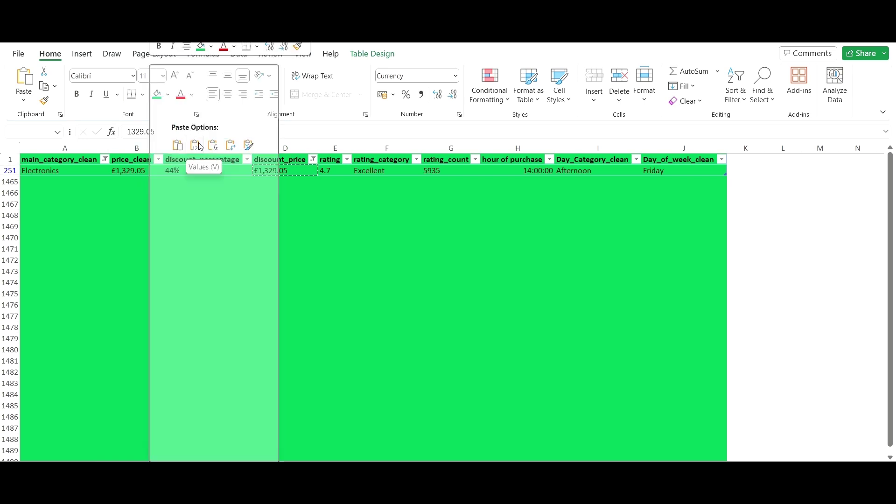
{"action": "left_click", "coordinate": [199, 146]}
{"action": "left_click", "coordinate": [278, 193]}
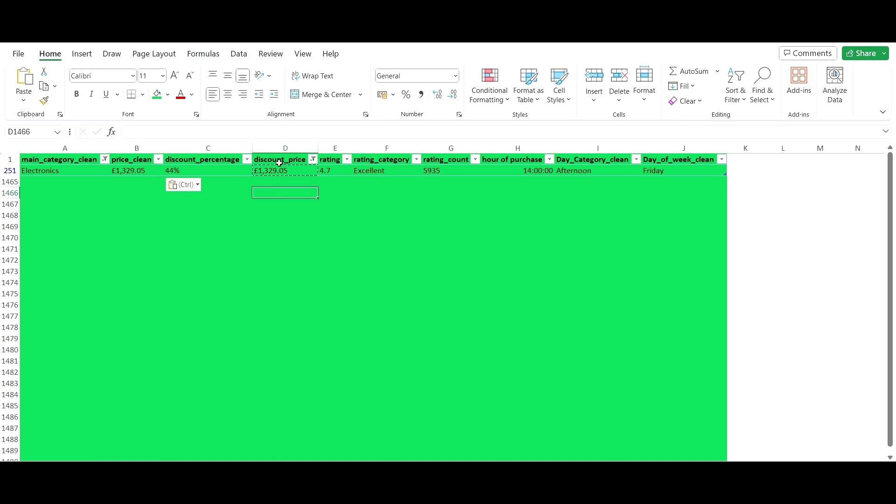
- Examine the filtered row's discount_percentage_ formula and discount_percentage_clean cell on the amazon_preprocessing sheet
{"action": "key", "text": "ctrl+Page_Up"}
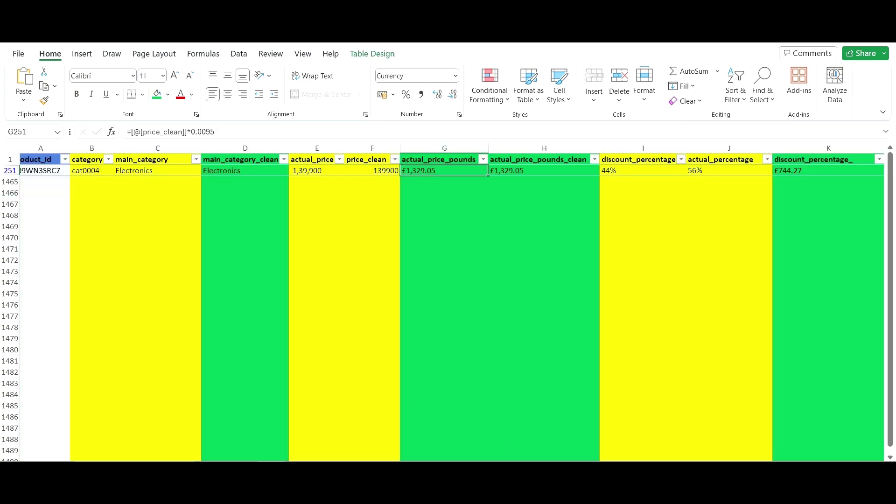
{"action": "scroll", "coordinate": [453, 304], "scroll_direction": "right", "scroll_amount": 5}
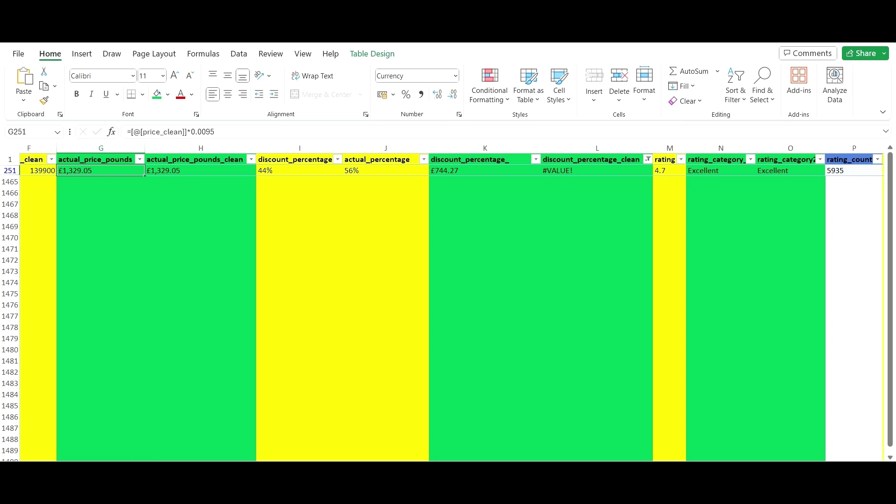
{"action": "left_click", "coordinate": [513, 171]}
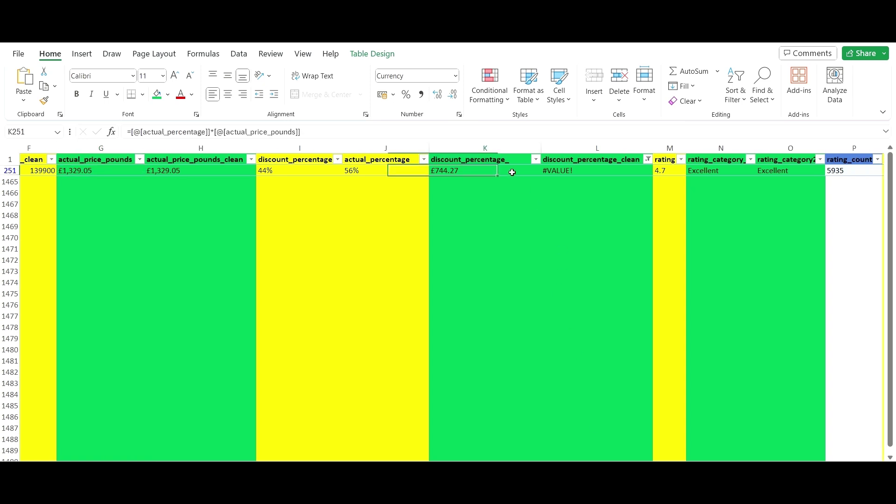
{"action": "left_click", "coordinate": [553, 170]}
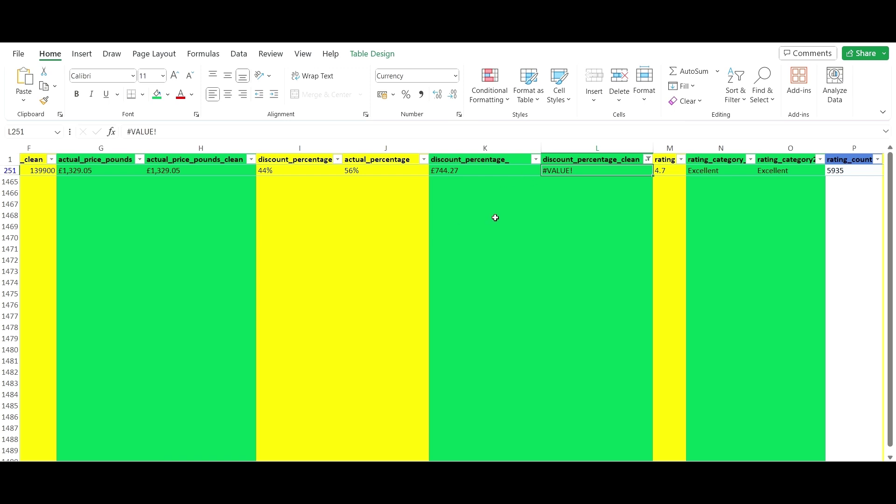
{"action": "left_click", "coordinate": [494, 173]}
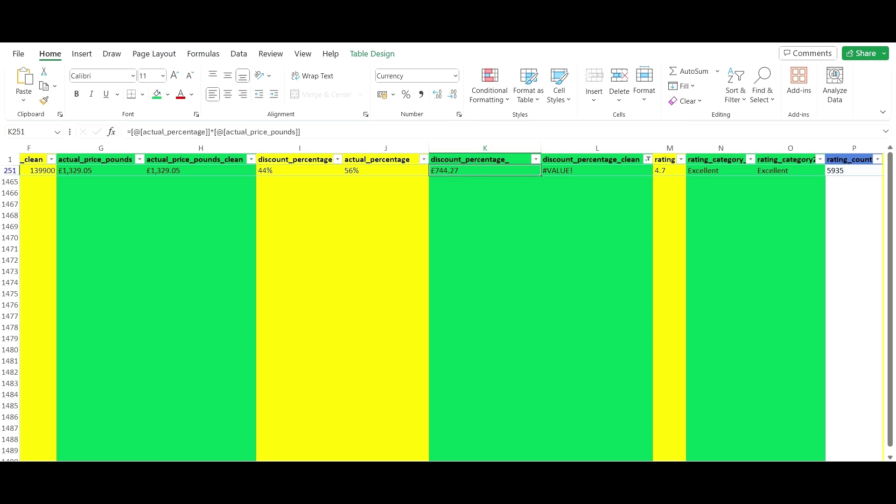
{"action": "scroll", "coordinate": [448, 303], "scroll_direction": "left", "scroll_amount": 3}
{"action": "scroll", "coordinate": [448, 303], "scroll_direction": "right", "scroll_amount": 2}
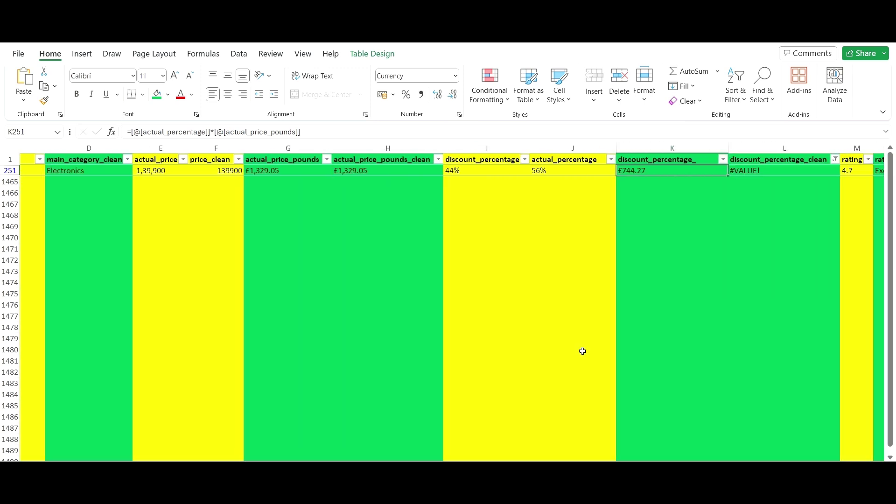
{"action": "left_click", "coordinate": [776, 176]}
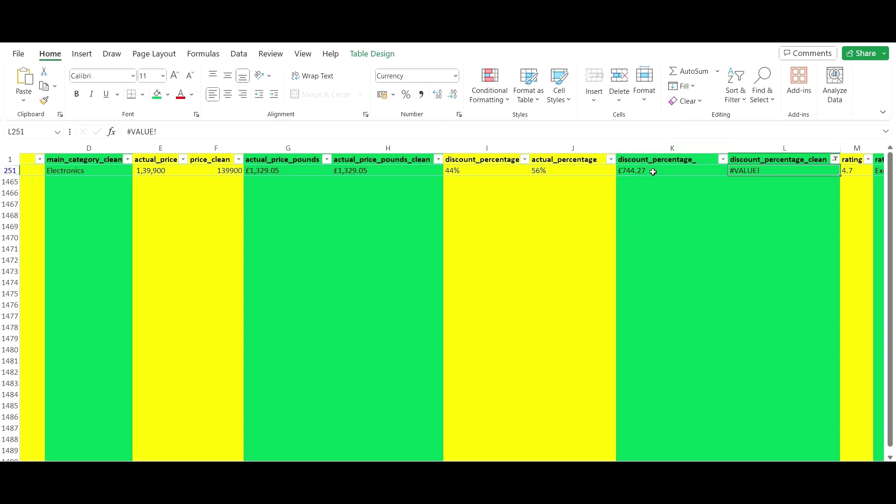
{"action": "left_click", "coordinate": [690, 173]}
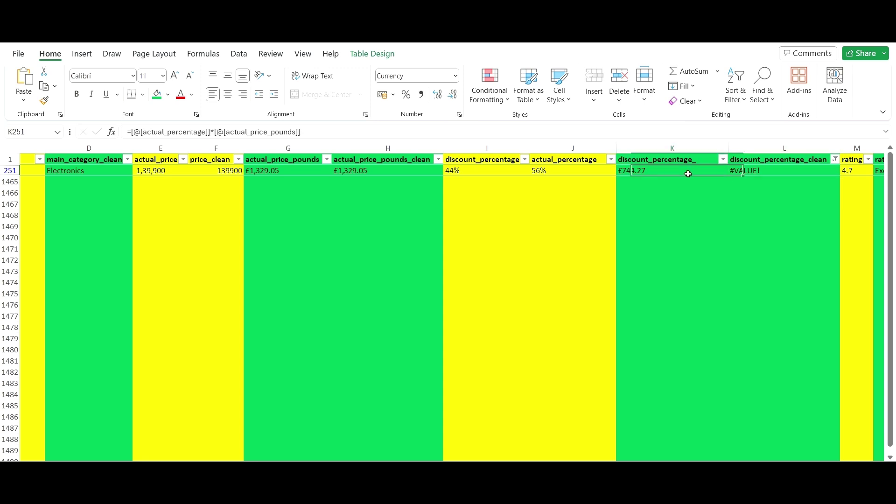
- Copy the row's discount_percentage_ result of £744.27 and paste it as a value into discount_percentage_clean
{"action": "right_click", "coordinate": [646, 171]}
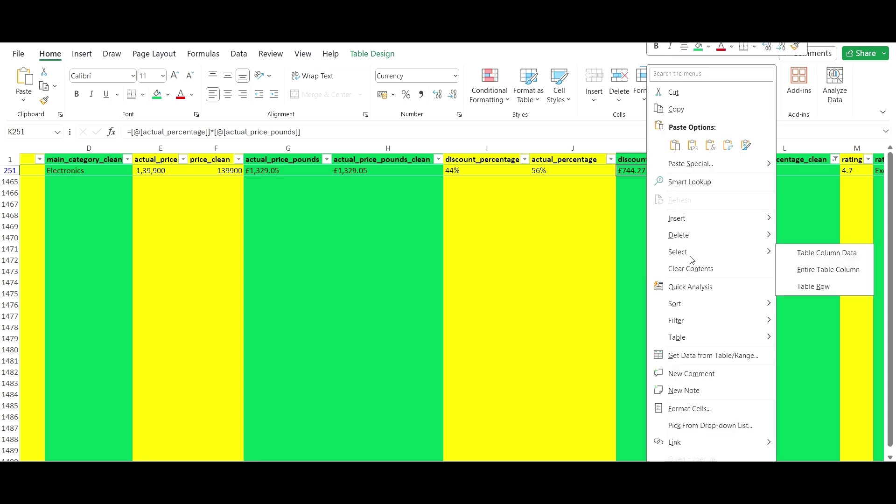
{"action": "left_click", "coordinate": [641, 172]}
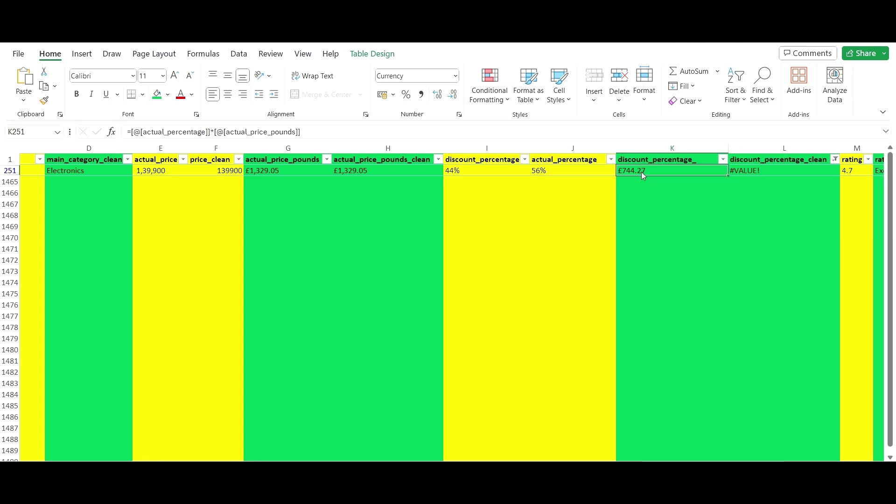
{"action": "key", "text": "ctrl+c"}
{"action": "right_click", "coordinate": [749, 172]}
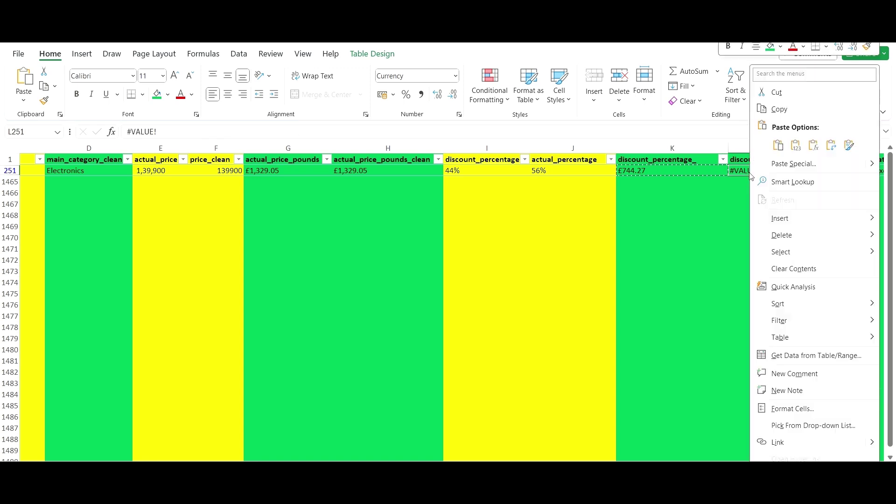
{"action": "left_click", "coordinate": [782, 140]}
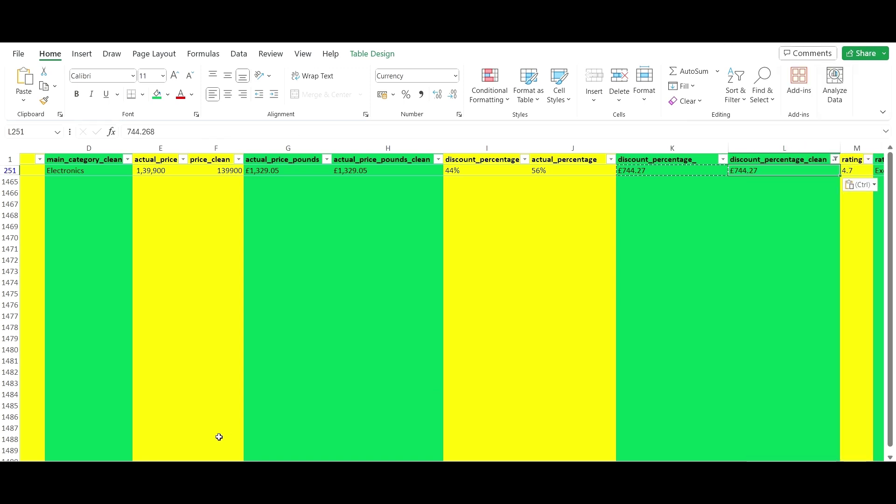
- Return to the filtered Electronics row on the amazon_clean sheet
{"action": "left_click", "coordinate": [151, 468]}
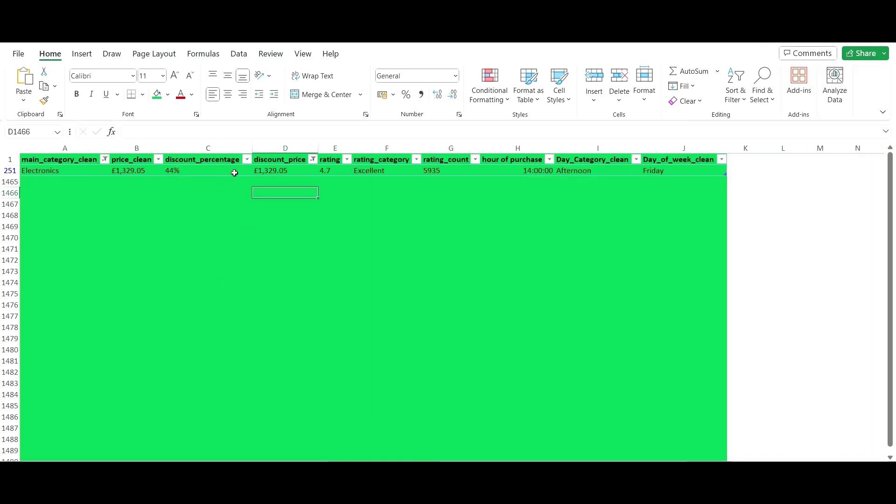
- Paste the copied value 744.268 into the discount_price cell of the filtered Electronics row 251
{"action": "left_click", "coordinate": [295, 172]}
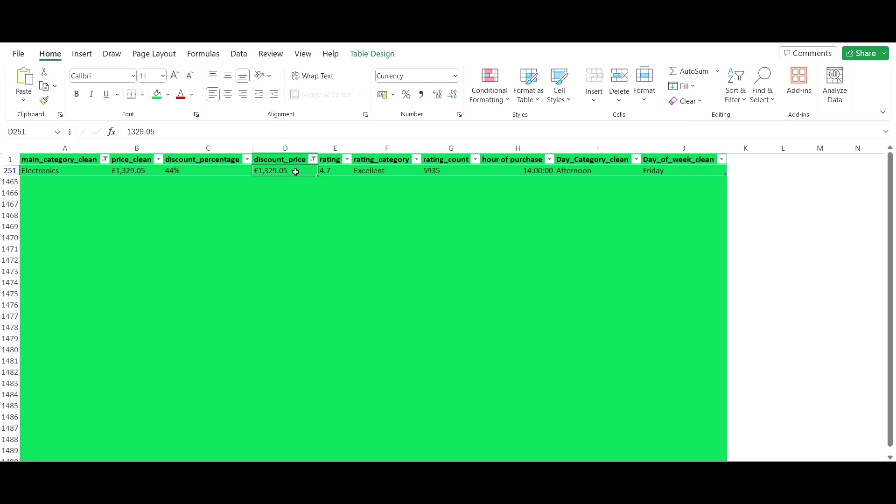
{"action": "right_click", "coordinate": [296, 171]}
{"action": "left_click", "coordinate": [342, 146]}
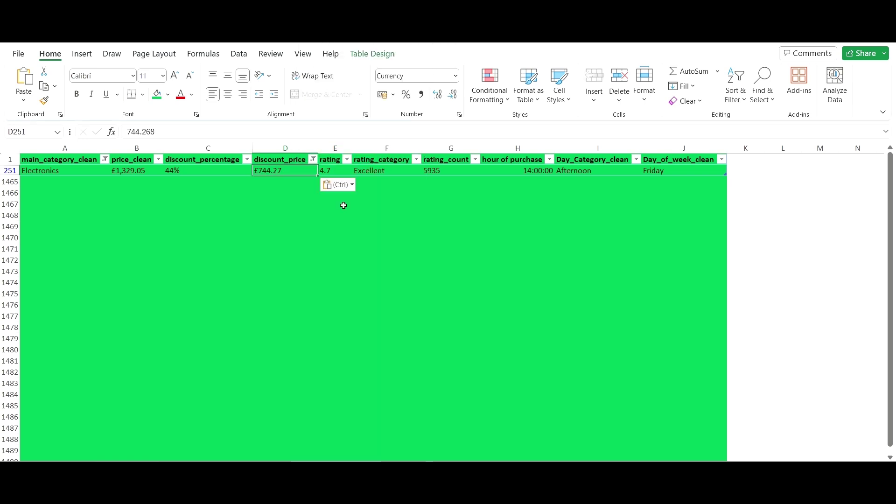
{"action": "left_click", "coordinate": [321, 282]}
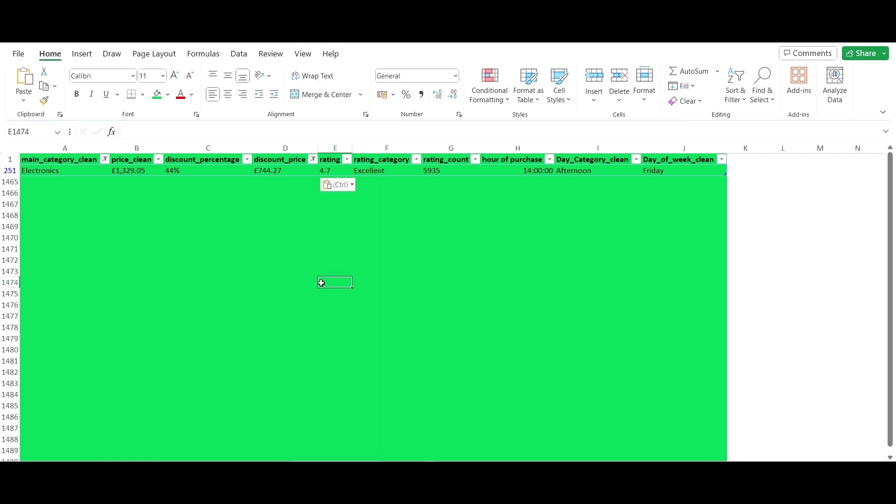
- Clear the filters from the discount_price and main_category_clean columns of the cleaned table
{"action": "left_click", "coordinate": [312, 160]}
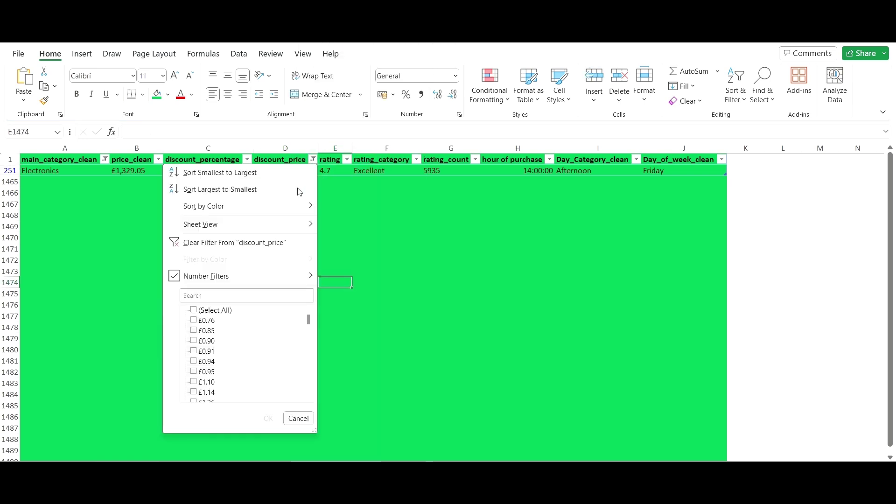
{"action": "left_click", "coordinate": [265, 243]}
{"action": "scroll", "coordinate": [88, 182], "scroll_direction": "up", "scroll_amount": 4}
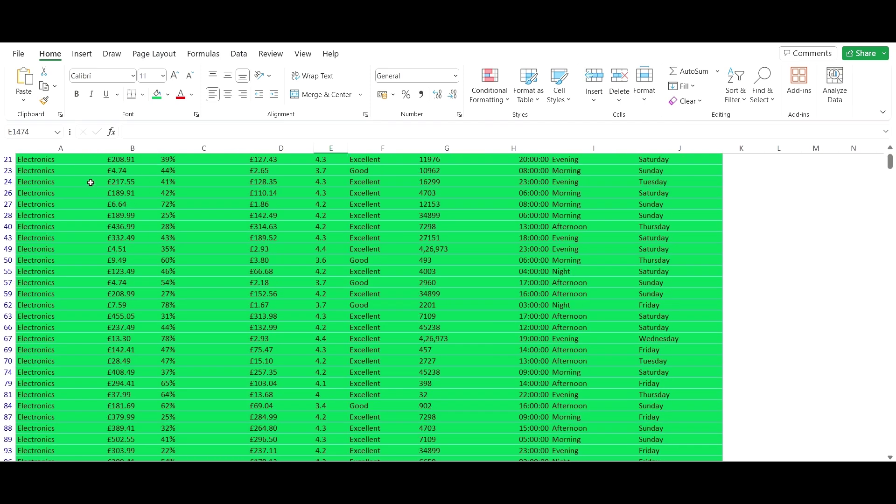
{"action": "left_click", "coordinate": [100, 160]}
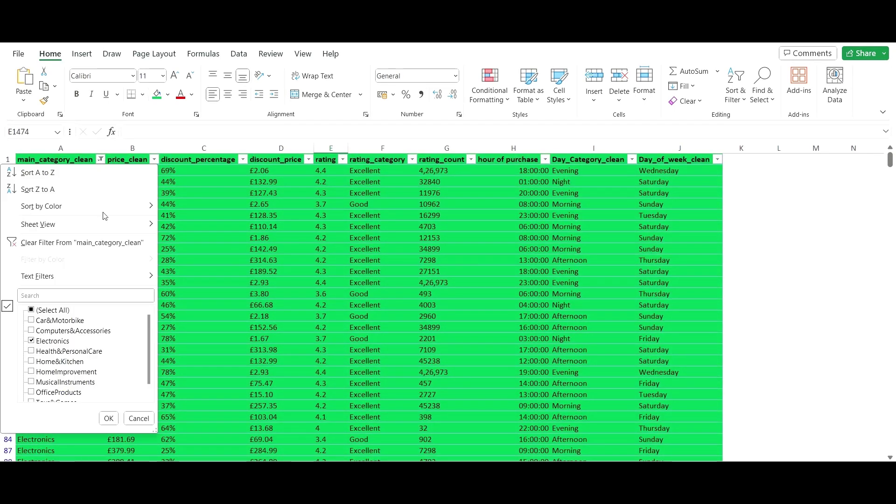
{"action": "left_click", "coordinate": [93, 243]}
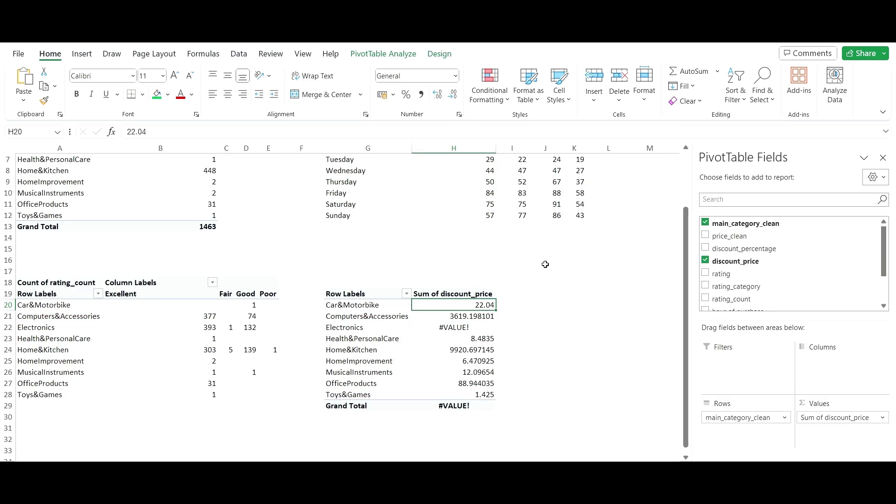
{"action": "left_click", "coordinate": [545, 264]}
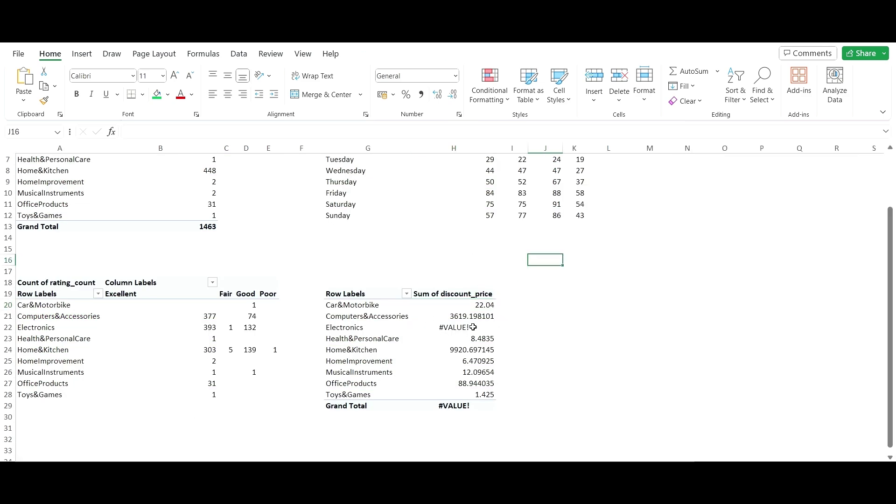
{"action": "right_click", "coordinate": [459, 262]}
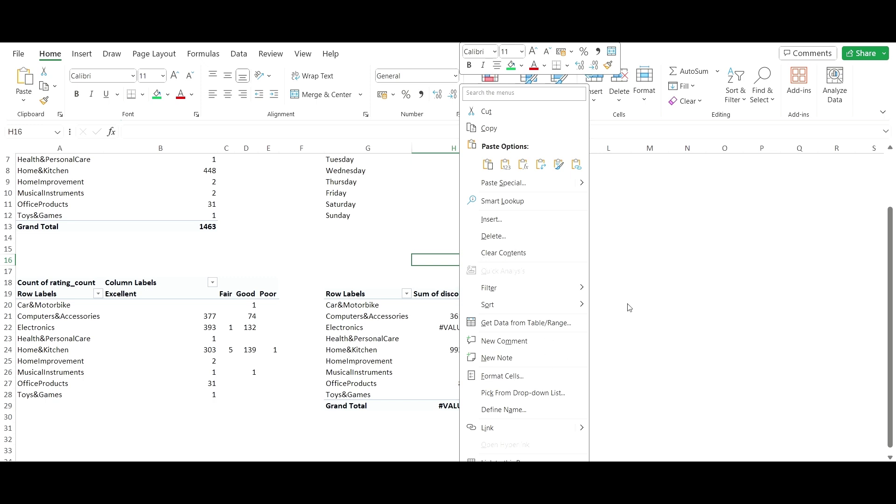
{"action": "key", "text": "Escape"}
{"action": "key", "text": "Up"}
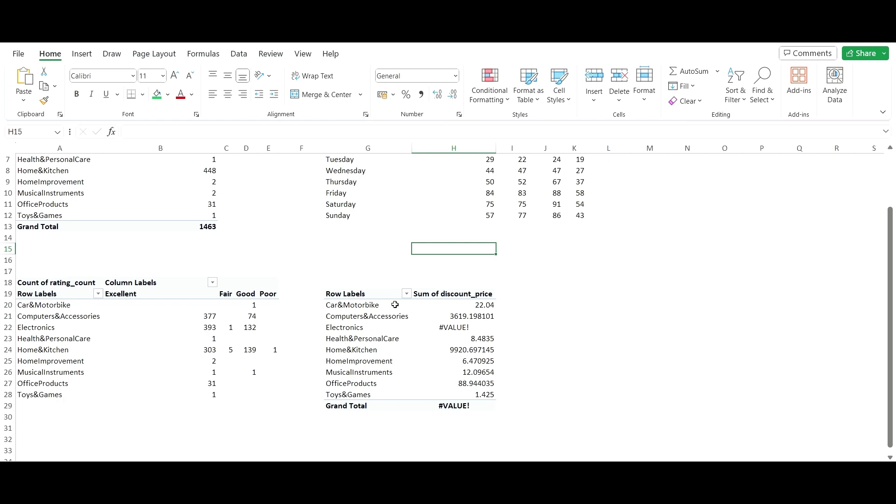
- Refresh the pivot table that sums discount_price by category on the EDA sheet and autofit column H
{"action": "left_click", "coordinate": [423, 294]}
{"action": "right_click", "coordinate": [424, 294]}
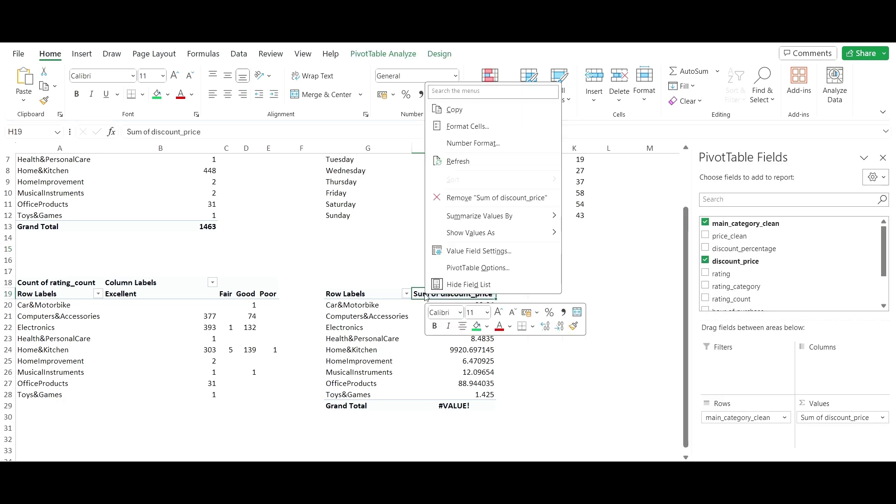
{"action": "left_click", "coordinate": [483, 161]}
{"action": "left_click", "coordinate": [485, 327]}
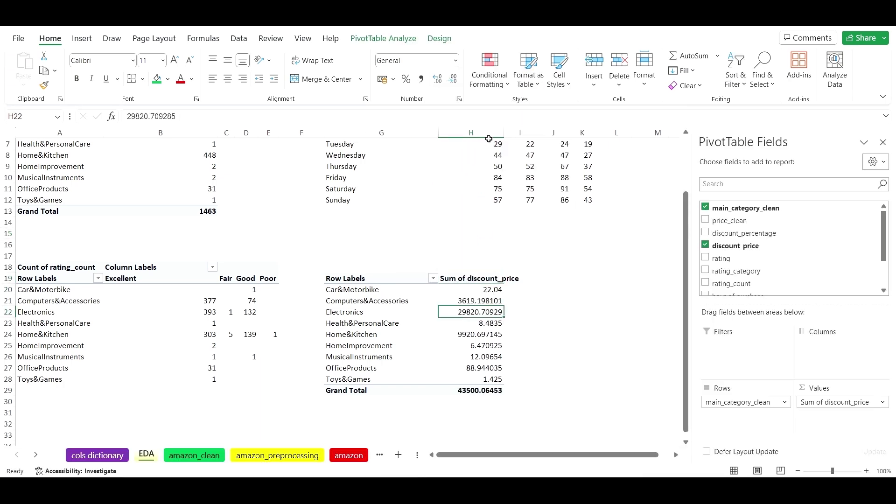
{"action": "double_click", "coordinate": [505, 130]}
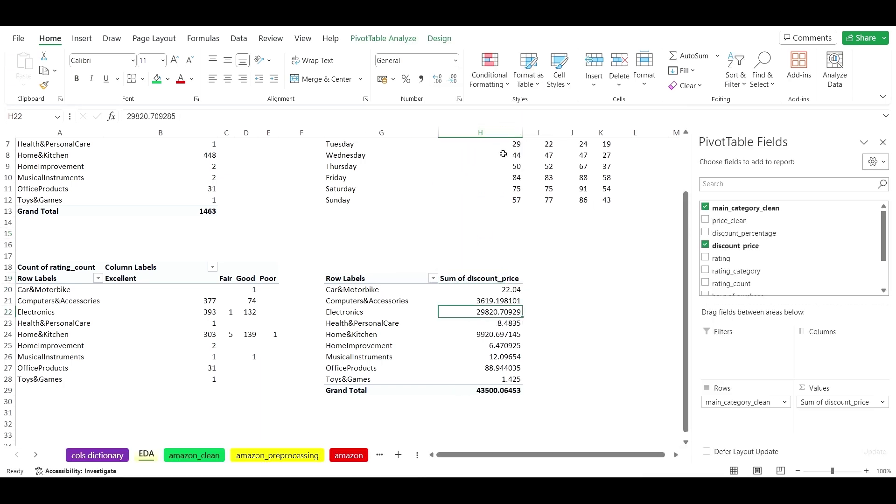
{"action": "left_click", "coordinate": [504, 299]}
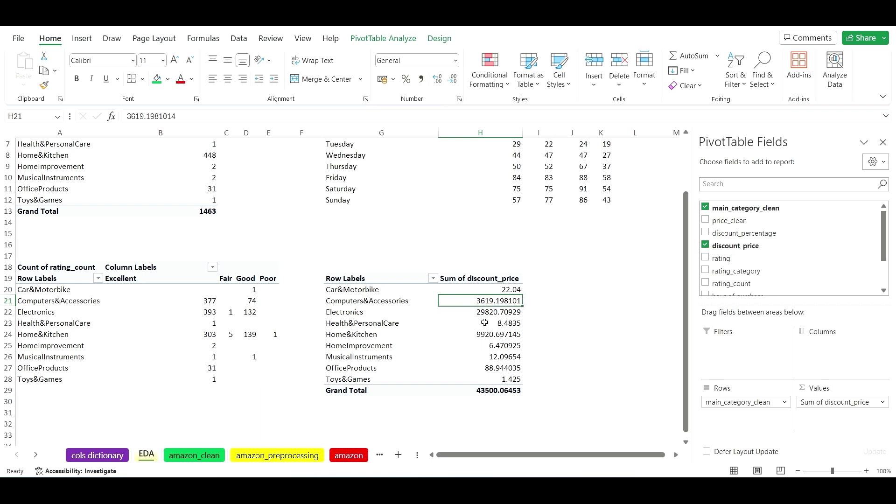
- Add discount_price to the pivot table's values a second time and summarize this copy by Average
{"action": "mouse_move", "coordinate": [501, 340]}
{"action": "left_click_drag", "start_coordinate": [743, 249], "coordinate": [843, 418]}
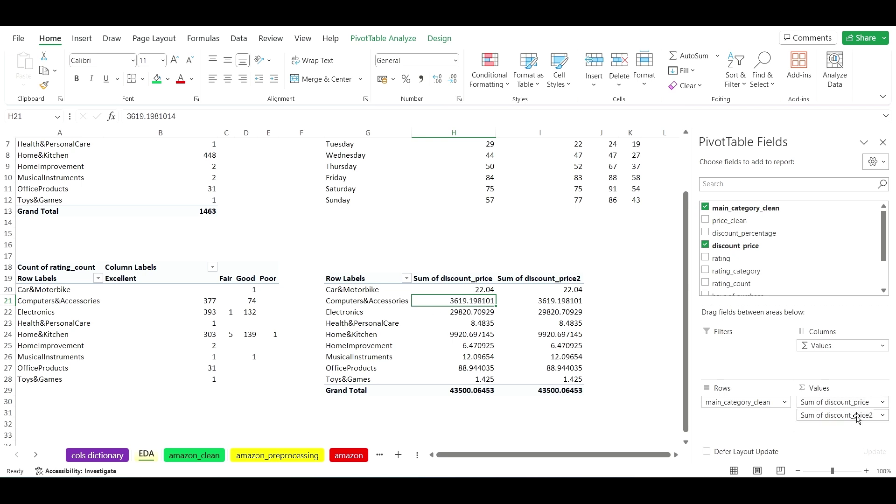
{"action": "left_click", "coordinate": [883, 415]}
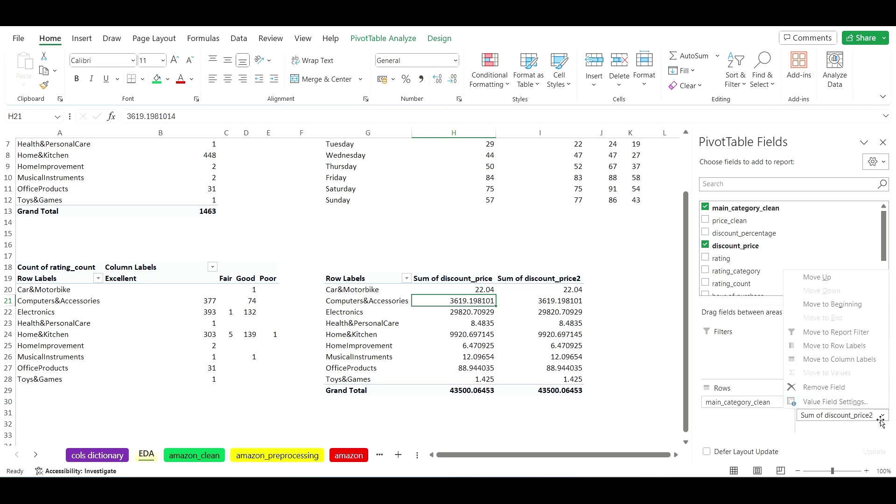
{"action": "left_click", "coordinate": [857, 404]}
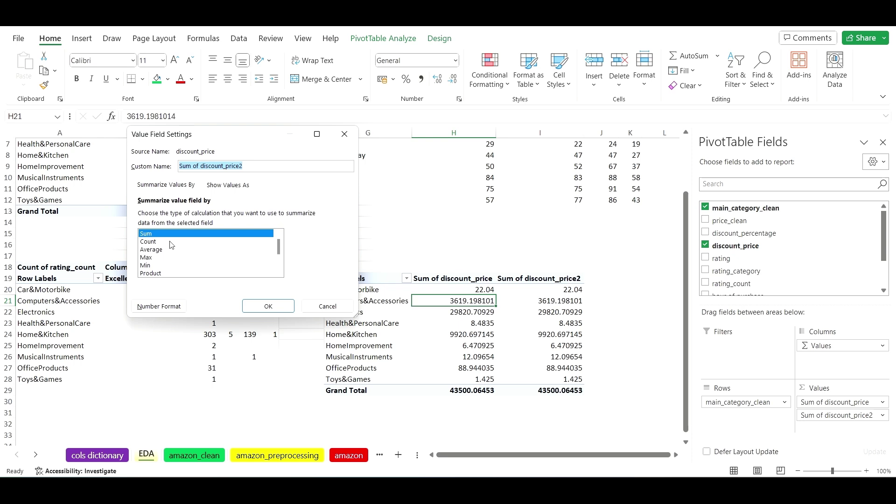
{"action": "left_click", "coordinate": [152, 250]}
{"action": "left_click", "coordinate": [268, 306]}
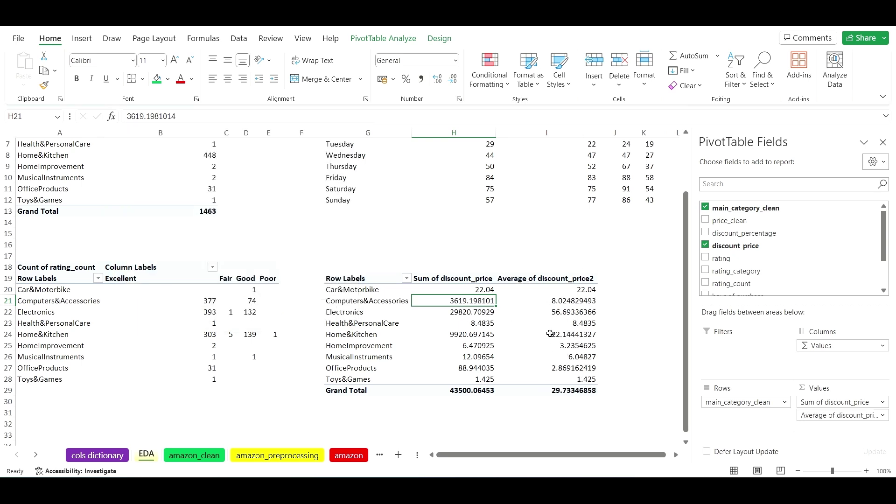
- Examine the sum and average discount price of each category alongside the category counts in the first pivot table
{"action": "mouse_move", "coordinate": [574, 329]}
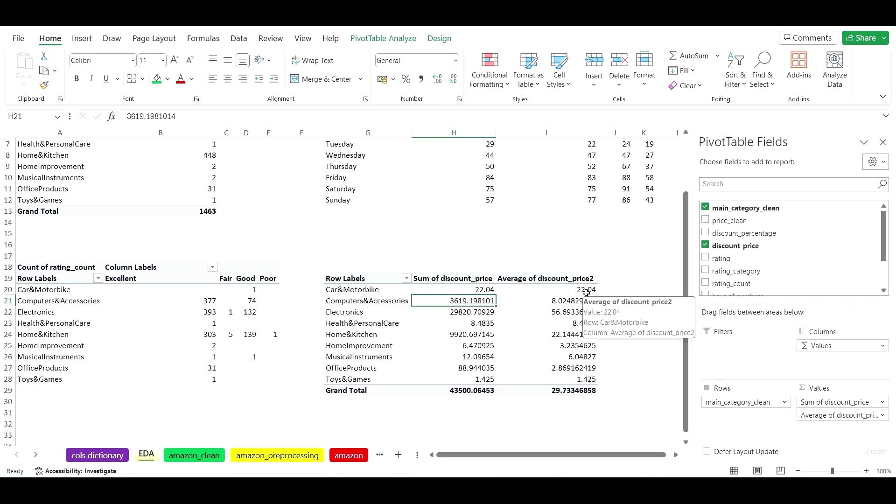
{"action": "mouse_move", "coordinate": [586, 306]}
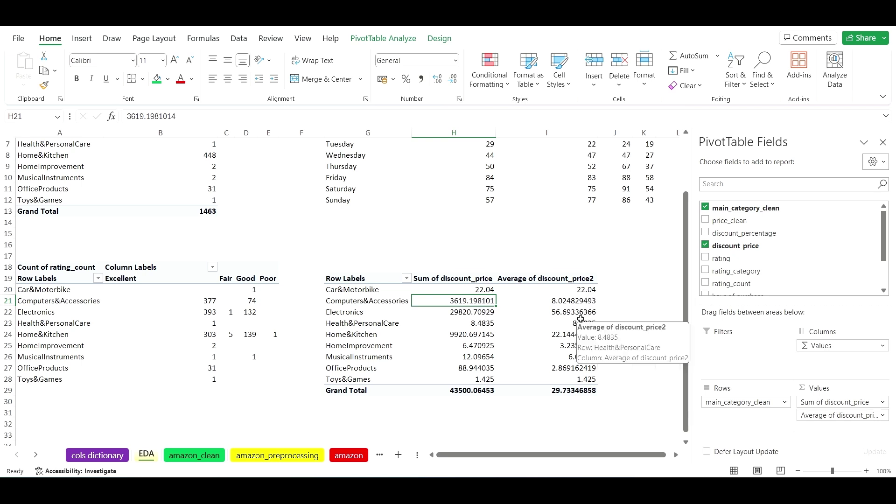
{"action": "left_click", "coordinate": [483, 290]}
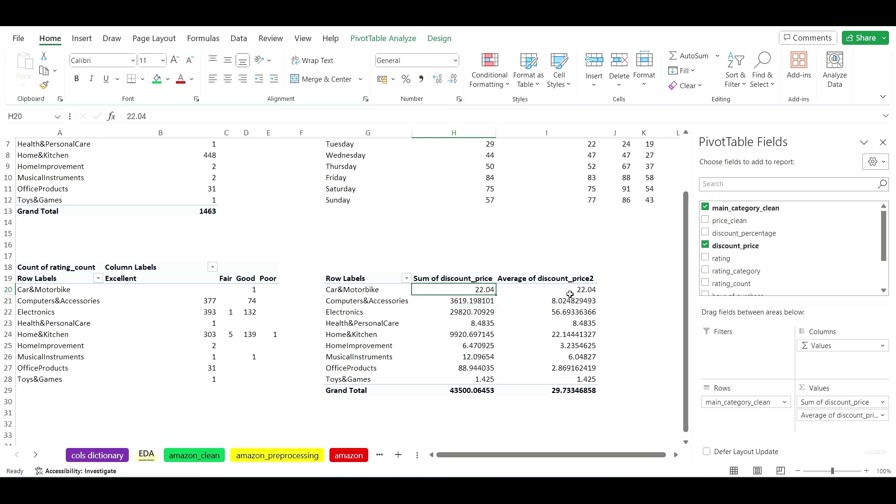
{"action": "left_click", "coordinate": [570, 293]}
{"action": "scroll", "coordinate": [262, 260], "scroll_direction": "up", "scroll_amount": 2}
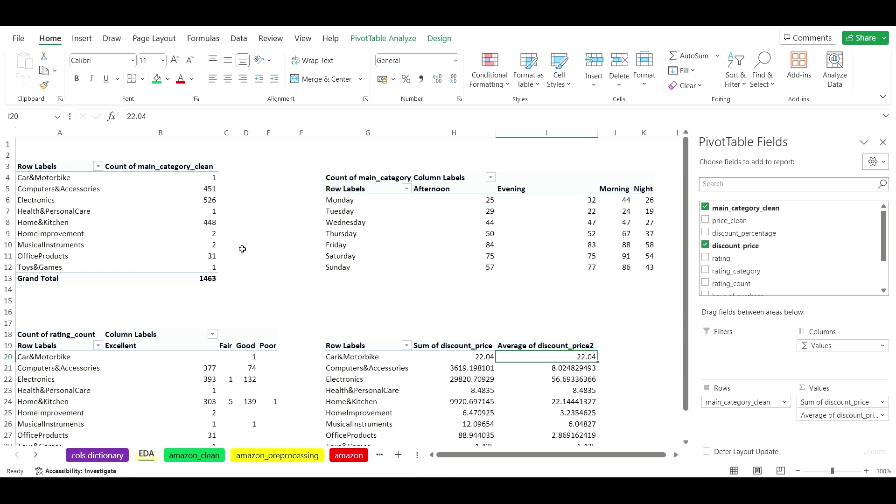
{"action": "scroll", "coordinate": [560, 317], "scroll_direction": "down", "scroll_amount": 2}
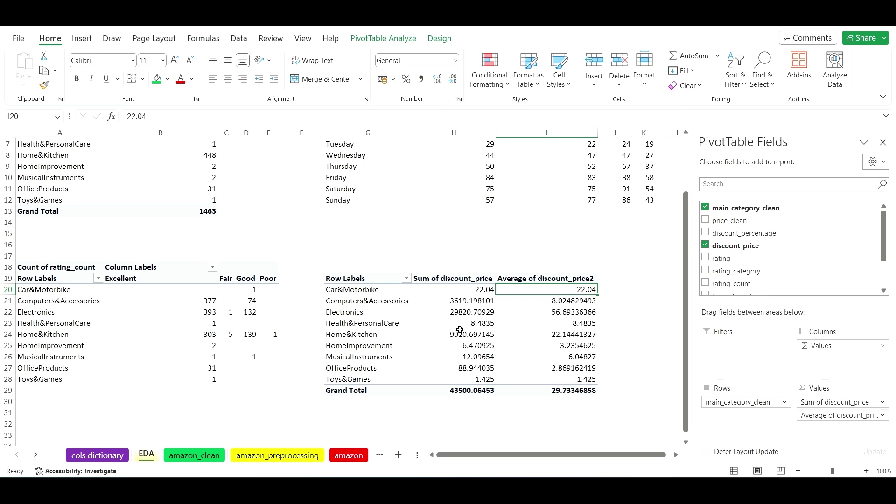
{"action": "left_click", "coordinate": [487, 296]}
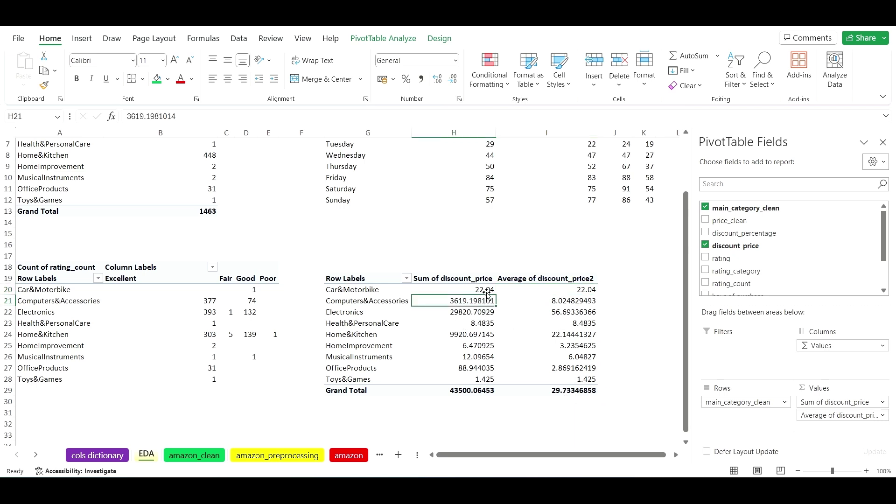
{"action": "left_click", "coordinate": [486, 290]}
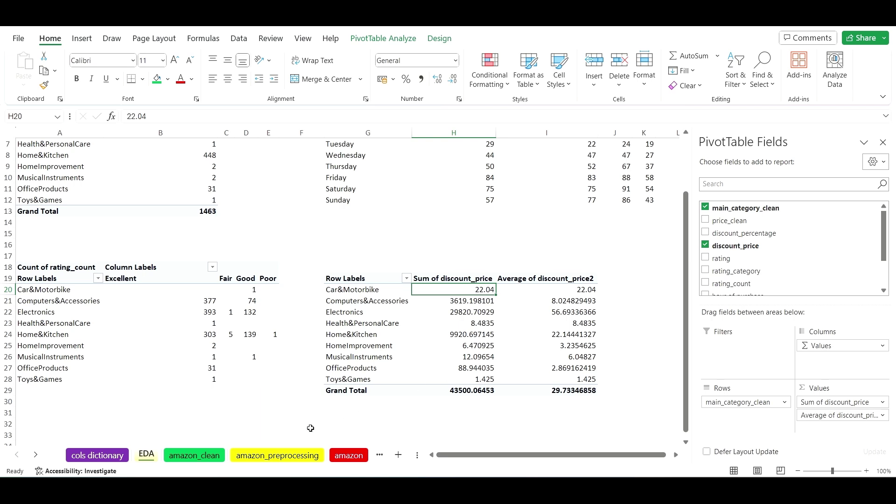
{"action": "left_click", "coordinate": [469, 316]}
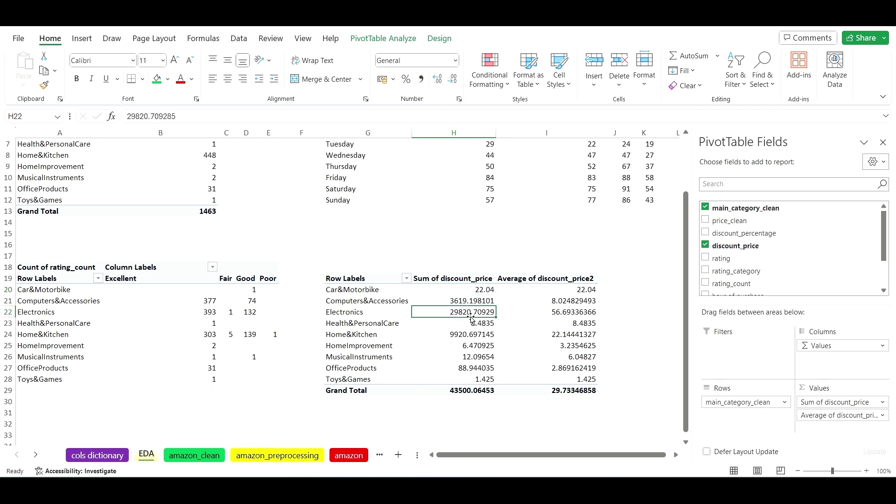
- Format the sum and average discount price values of all categories, H20:I28, as Currency
{"action": "left_click", "coordinate": [479, 290]}
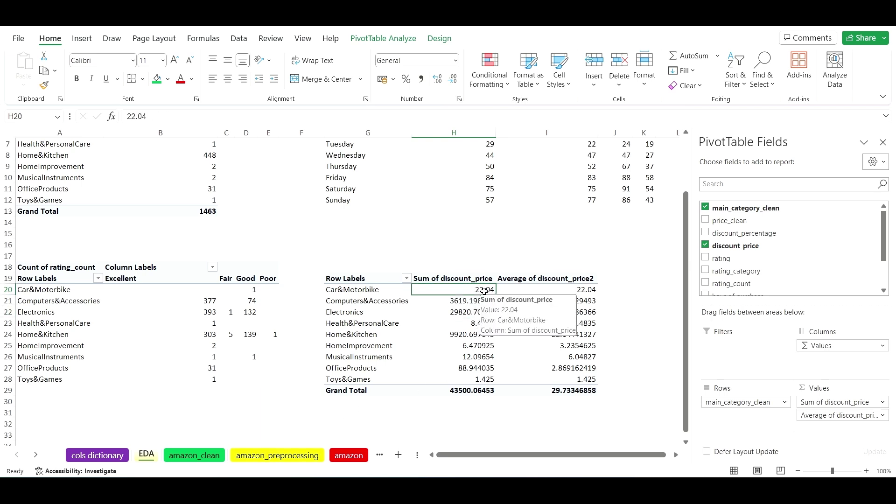
{"action": "left_click_drag", "start_coordinate": [484, 290], "coordinate": [590, 377]}
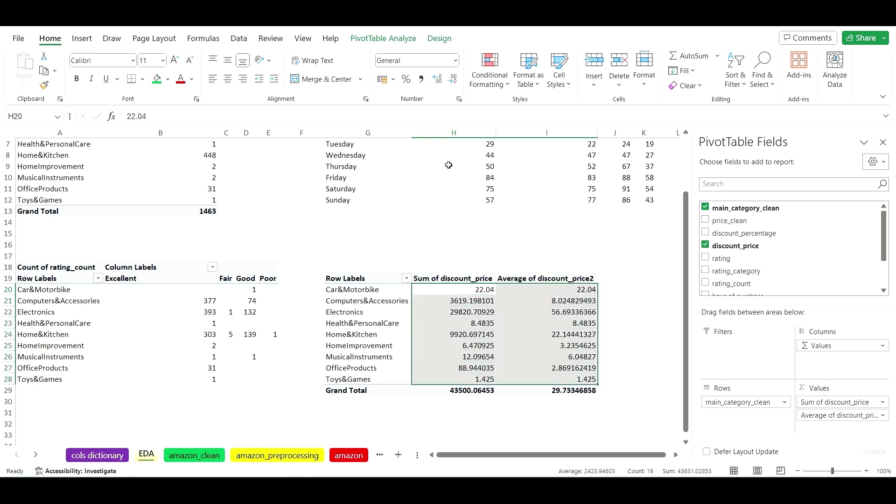
{"action": "left_click", "coordinate": [456, 61]}
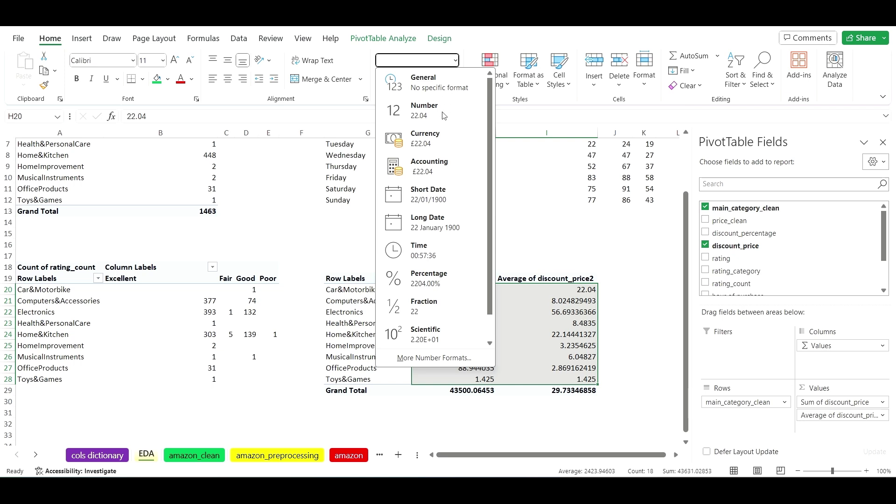
{"action": "left_click", "coordinate": [442, 142]}
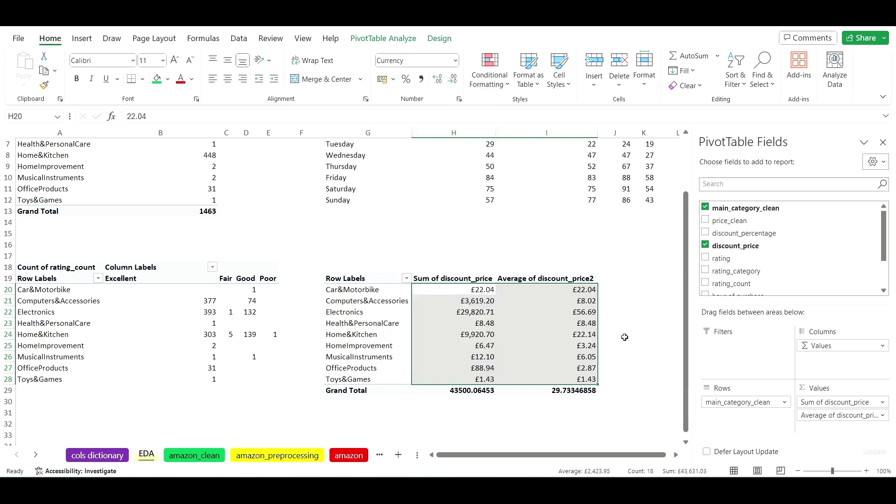
{"action": "left_click", "coordinate": [618, 331]}
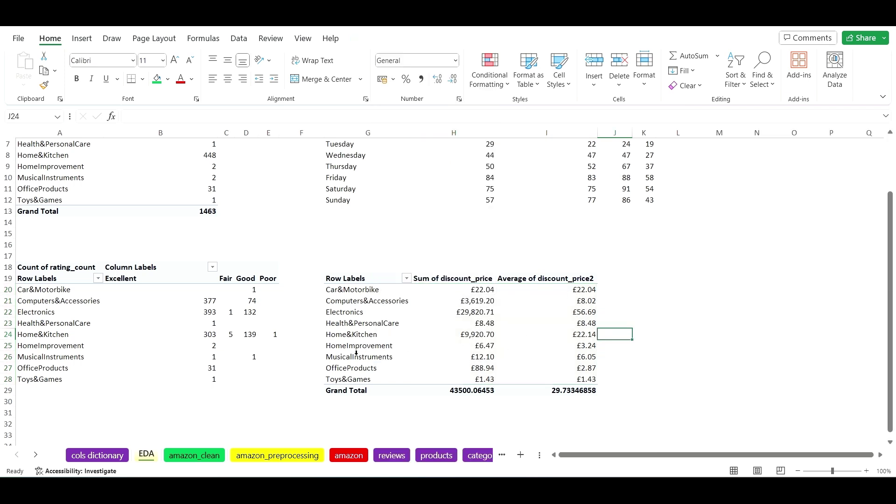
{"action": "scroll", "coordinate": [253, 363], "scroll_direction": "up", "scroll_amount": 2}
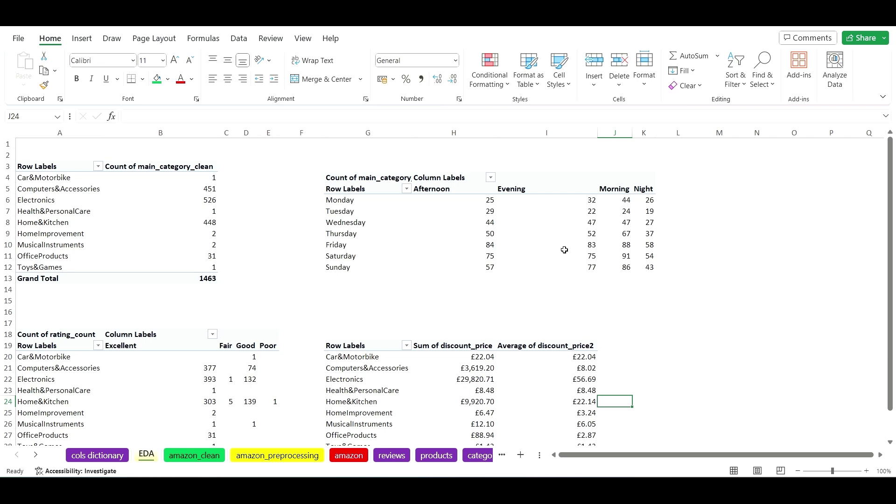
{"action": "scroll", "coordinate": [284, 311], "scroll_direction": "down", "scroll_amount": 1}
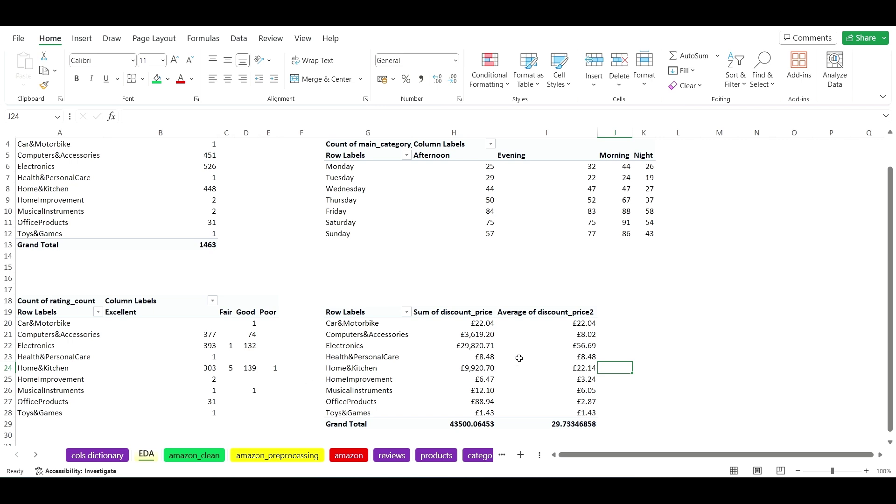
{"action": "scroll", "coordinate": [519, 358], "scroll_direction": "down", "scroll_amount": 3}
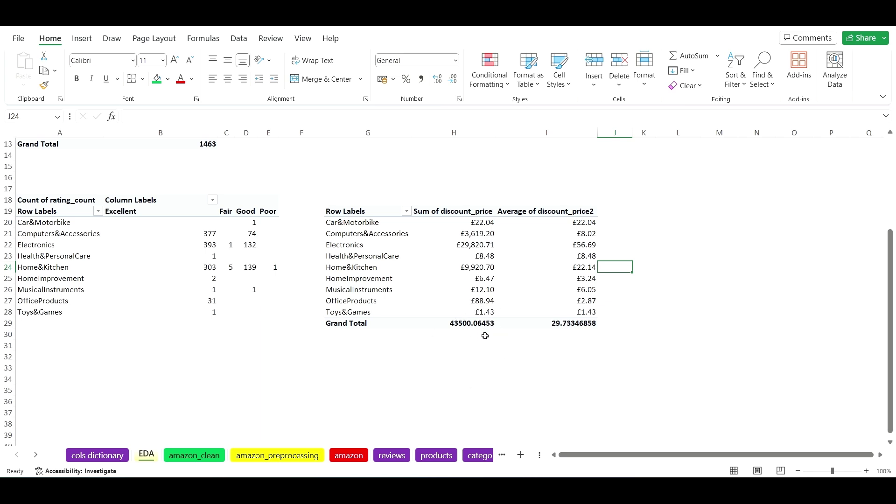
{"action": "left_click", "coordinate": [489, 301]}
{"action": "scroll", "coordinate": [519, 264], "scroll_direction": "up", "scroll_amount": 1}
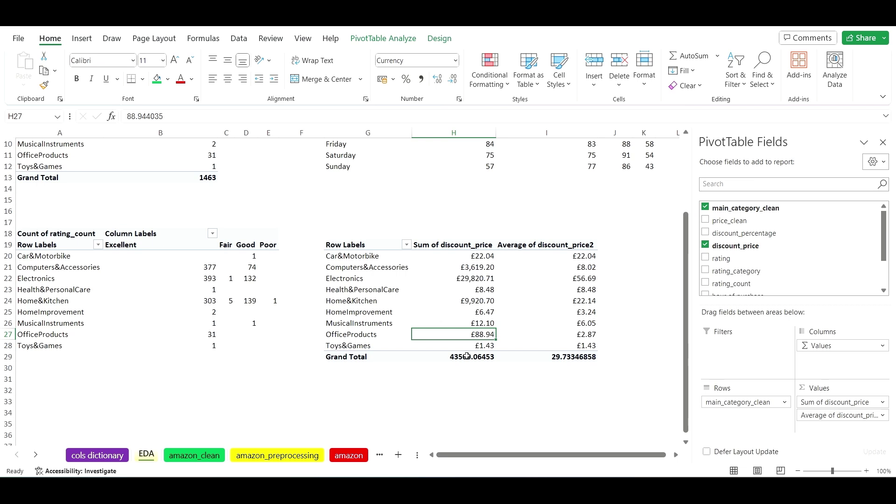
- Turn off grand totals for rows and columns in the discount price pivot table
{"action": "left_click", "coordinate": [528, 316]}
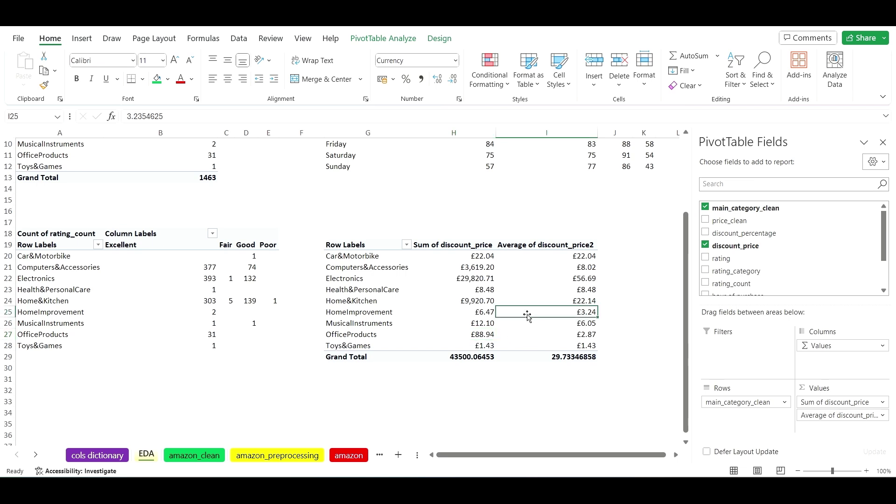
{"action": "left_click", "coordinate": [470, 275]}
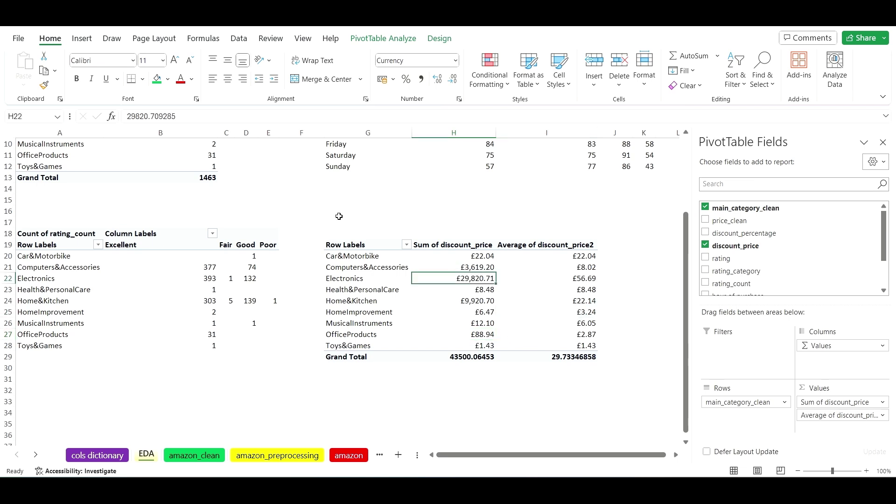
{"action": "left_click", "coordinate": [440, 39]}
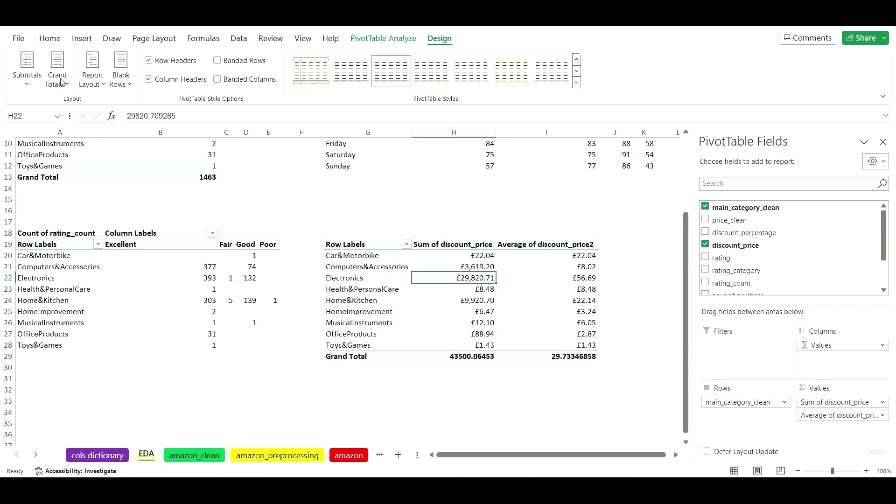
{"action": "left_click", "coordinate": [62, 82]}
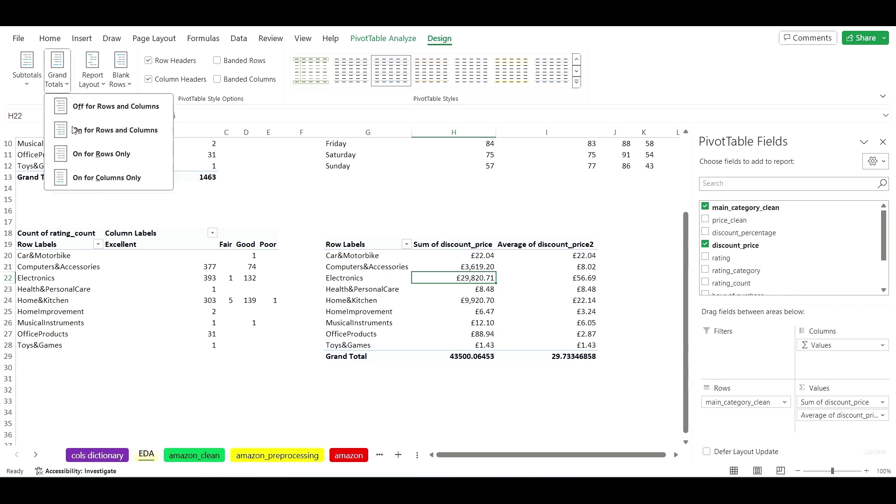
{"action": "left_click", "coordinate": [121, 116]}
{"action": "left_click", "coordinate": [490, 369]}
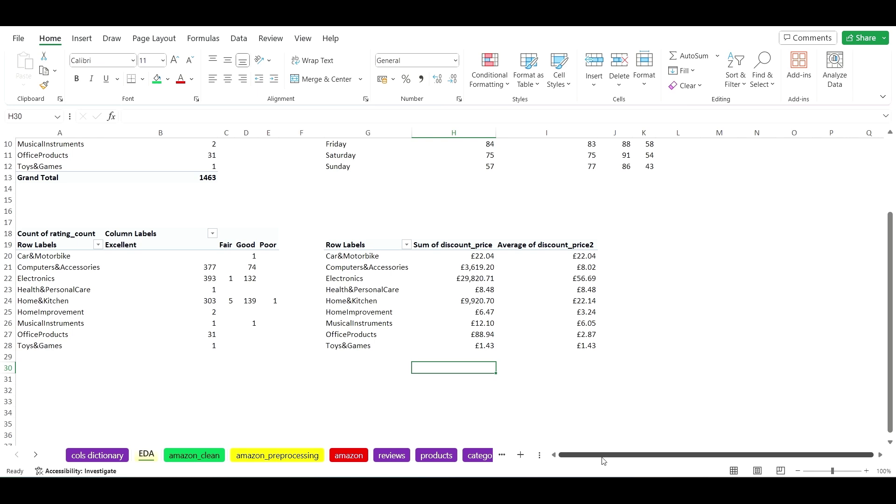
- Add rating to the values of the discount price pivot table and summarize it by Average
{"action": "left_click", "coordinate": [552, 278]}
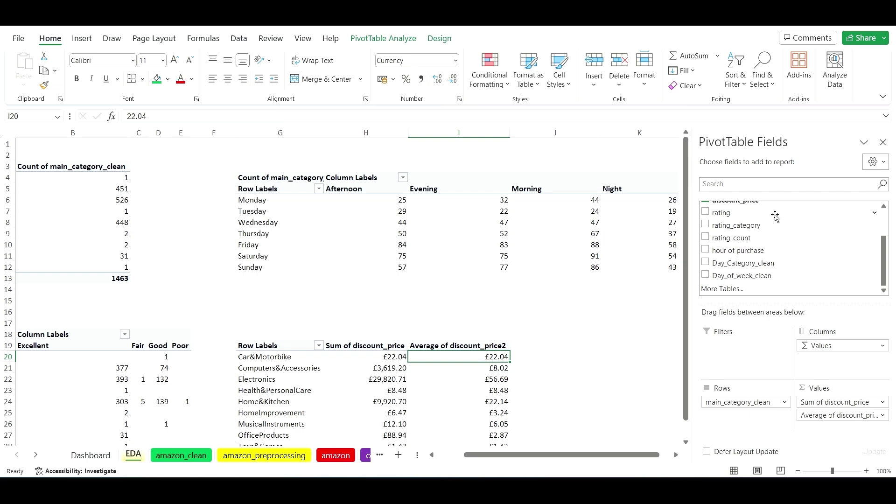
{"action": "left_click_drag", "start_coordinate": [775, 216], "coordinate": [833, 424]}
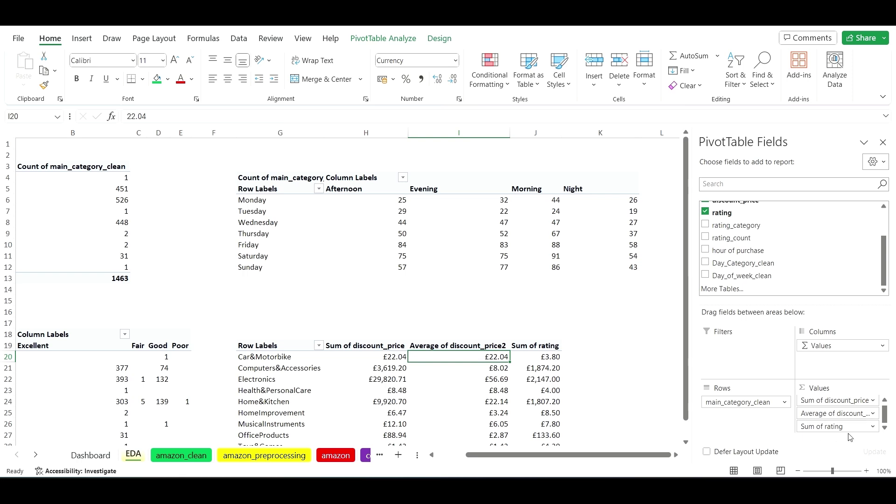
{"action": "left_click", "coordinate": [874, 428]}
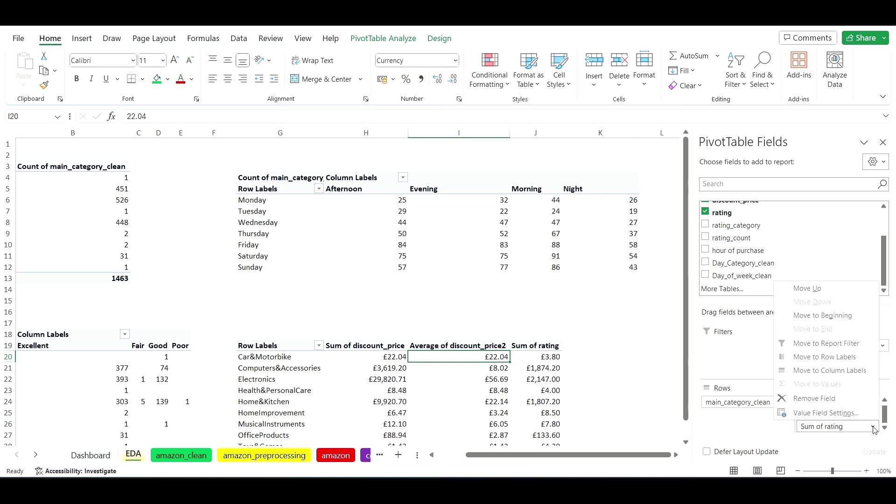
{"action": "left_click", "coordinate": [866, 414]}
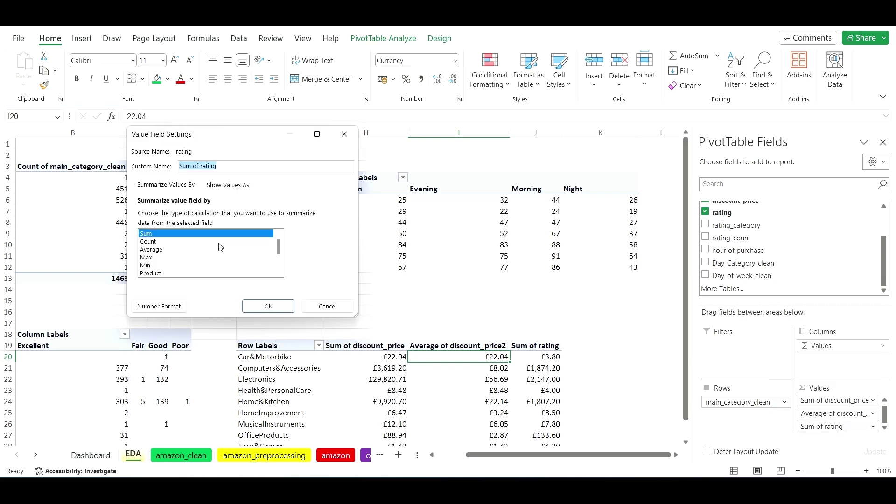
{"action": "left_click", "coordinate": [154, 250]}
{"action": "left_click", "coordinate": [268, 306]}
{"action": "scroll", "coordinate": [516, 305], "scroll_direction": "down", "scroll_amount": 2}
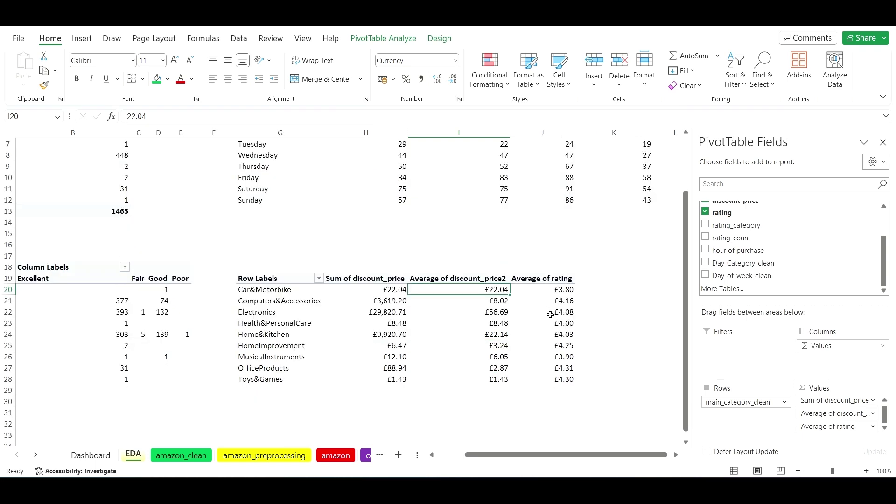
- Format the average rating values of all categories, J20:J28, as Number
{"action": "left_click_drag", "start_coordinate": [567, 291], "coordinate": [569, 379]}
{"action": "left_click", "coordinate": [454, 61]}
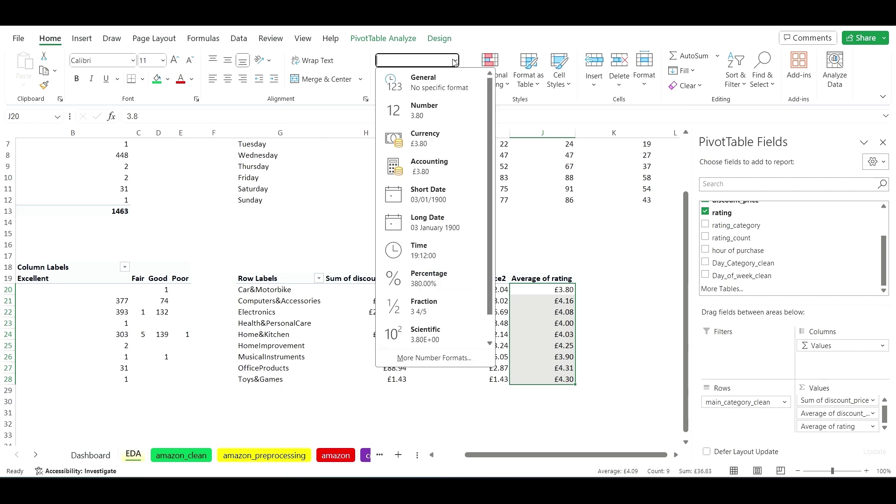
{"action": "left_click", "coordinate": [444, 108]}
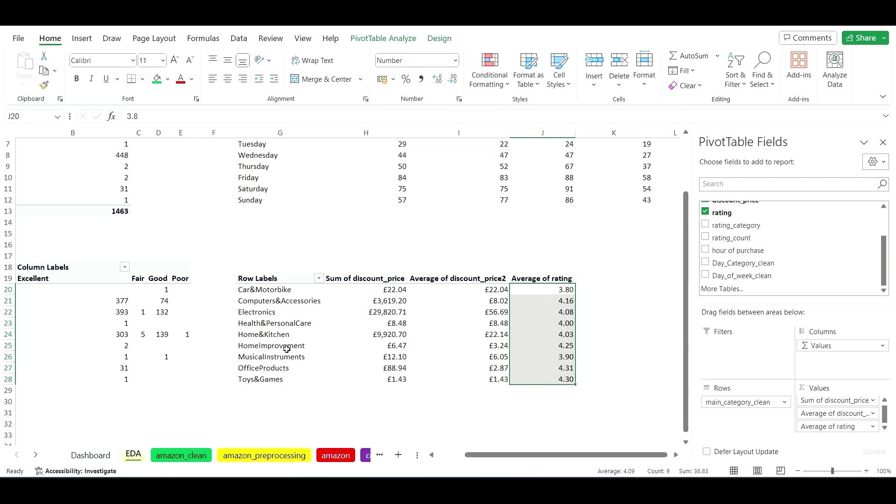
{"action": "left_click", "coordinate": [309, 342]}
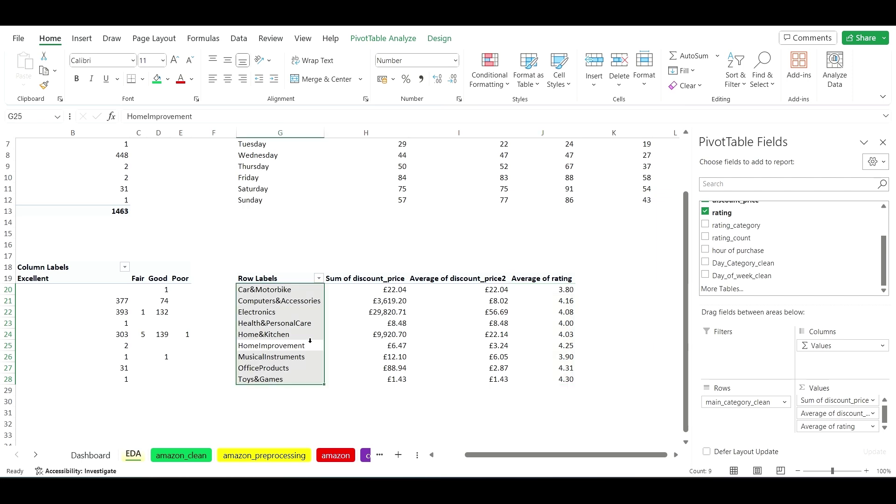
{"action": "left_click", "coordinate": [284, 286]}
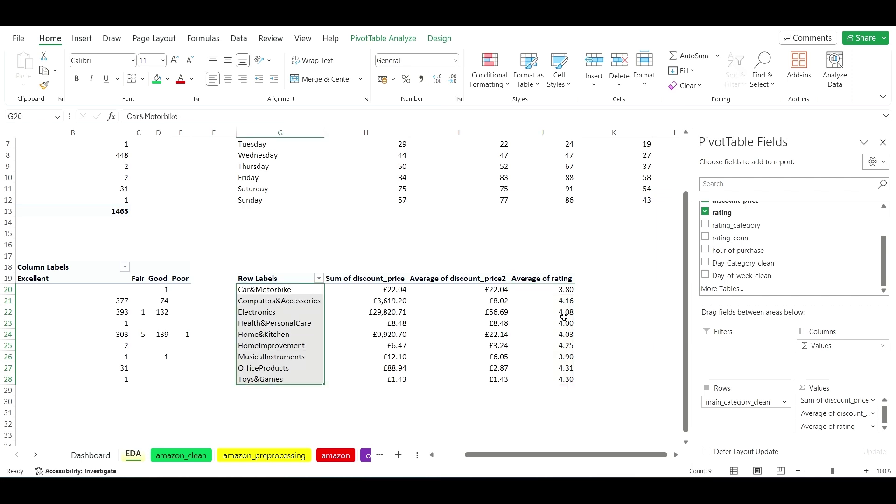
{"action": "left_click", "coordinate": [571, 291]}
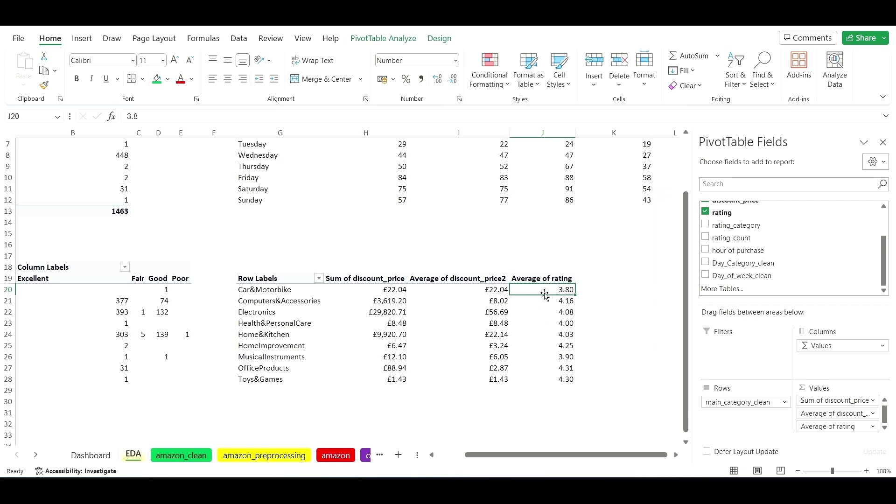
- Add rating_count to the same pivot table's values and summarize it by Sum
{"action": "mouse_move", "coordinate": [523, 325]}
{"action": "mouse_move", "coordinate": [420, 317]}
{"action": "left_click_drag", "start_coordinate": [774, 240], "coordinate": [852, 432]}
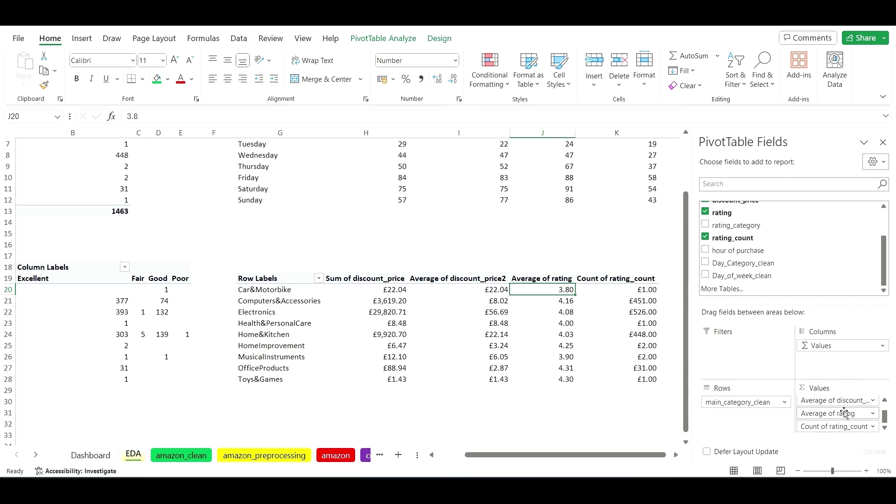
{"action": "left_click", "coordinate": [872, 426]}
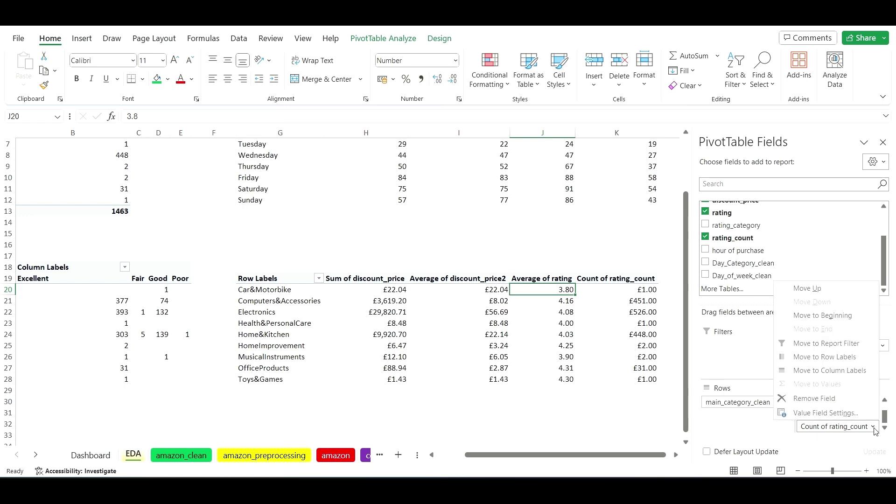
{"action": "left_click", "coordinate": [858, 420]}
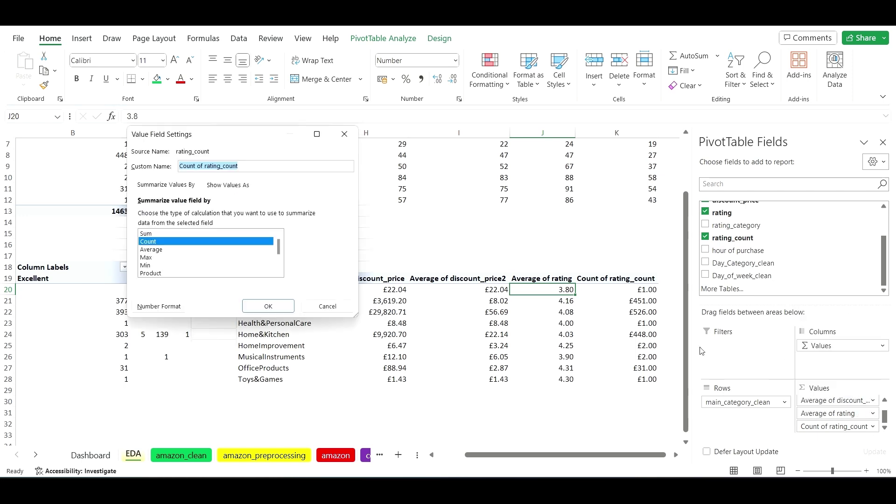
{"action": "left_click", "coordinate": [216, 235]}
{"action": "left_click", "coordinate": [269, 306]}
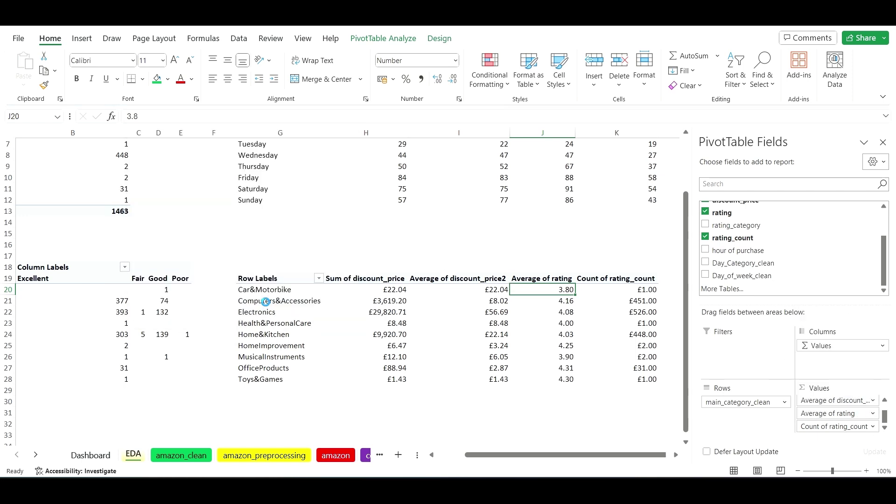
- Format the sum of rating_count values, K20:K28, as Number without decimal places
{"action": "left_click", "coordinate": [634, 355]}
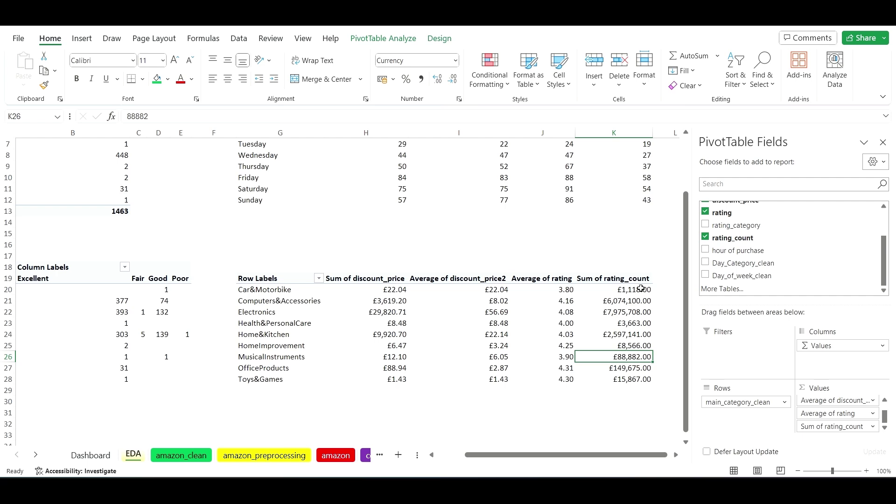
{"action": "left_click_drag", "start_coordinate": [641, 290], "coordinate": [667, 390]}
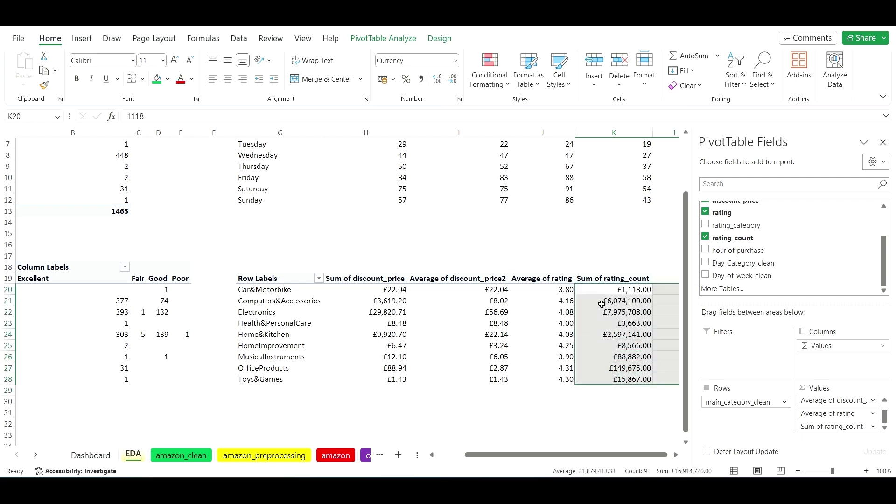
{"action": "left_click", "coordinate": [666, 390]}
{"action": "left_click_drag", "start_coordinate": [631, 289], "coordinate": [639, 380]}
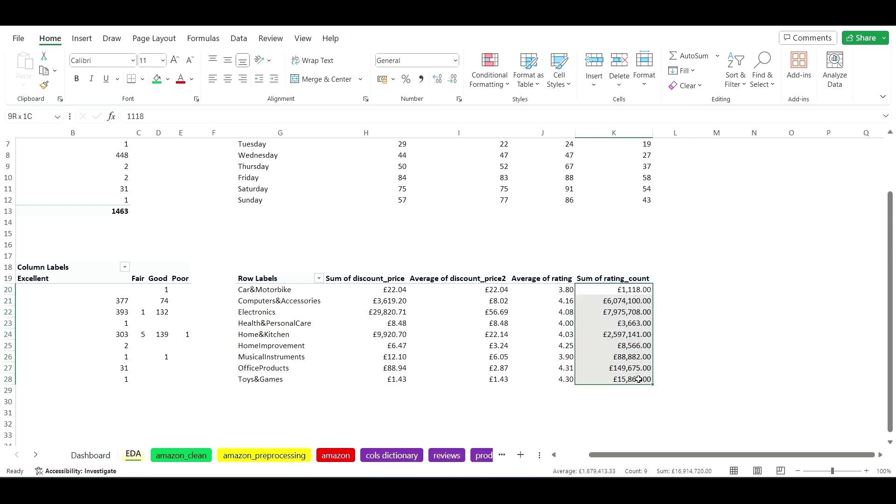
{"action": "left_click", "coordinate": [455, 61]}
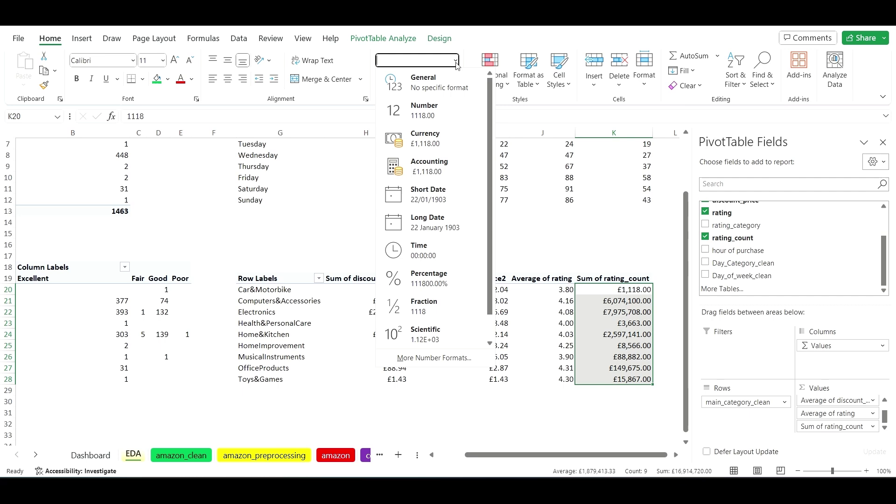
{"action": "left_click", "coordinate": [447, 112]}
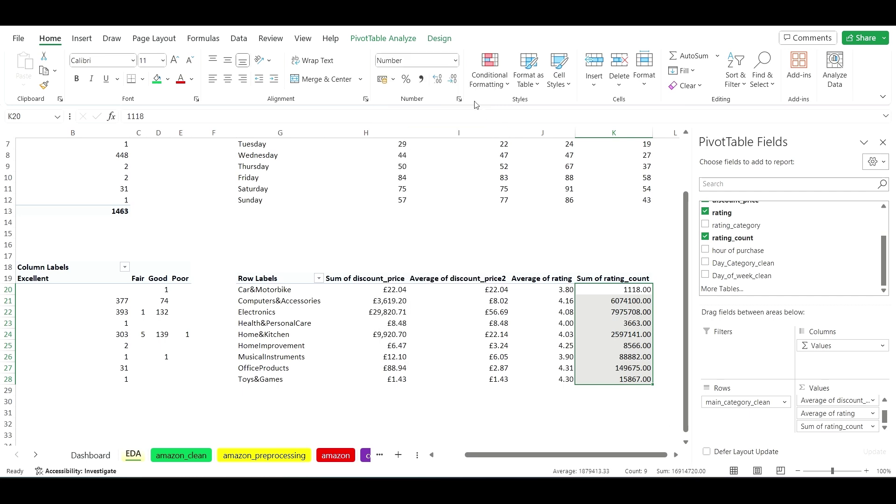
{"action": "left_click", "coordinate": [452, 80]}
{"action": "left_click", "coordinate": [451, 82]}
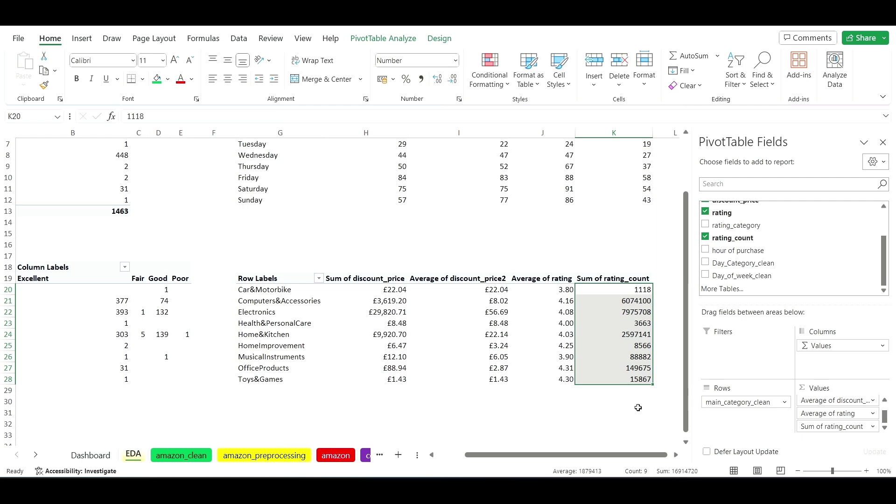
{"action": "left_click", "coordinate": [638, 410]}
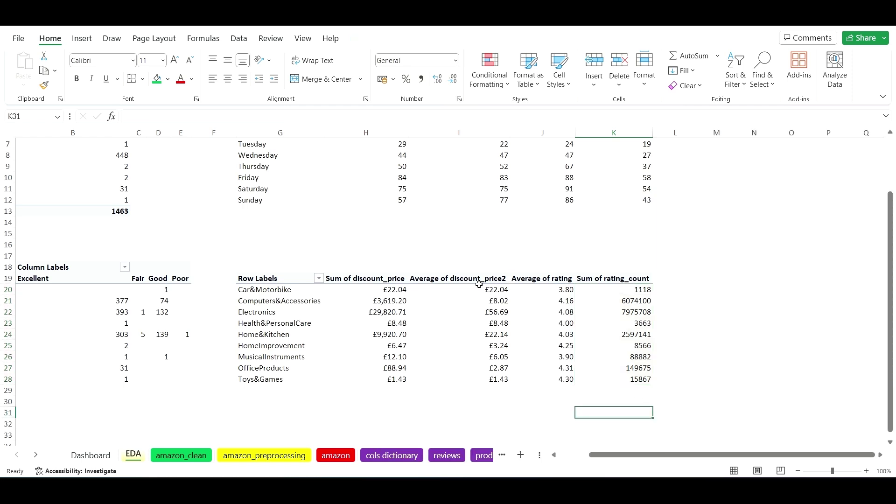
- Examine the discount price, rating and rating count values by category alongside the other pivot tables on the EDA sheet
{"action": "left_click", "coordinate": [610, 303]}
{"action": "left_click", "coordinate": [379, 288]}
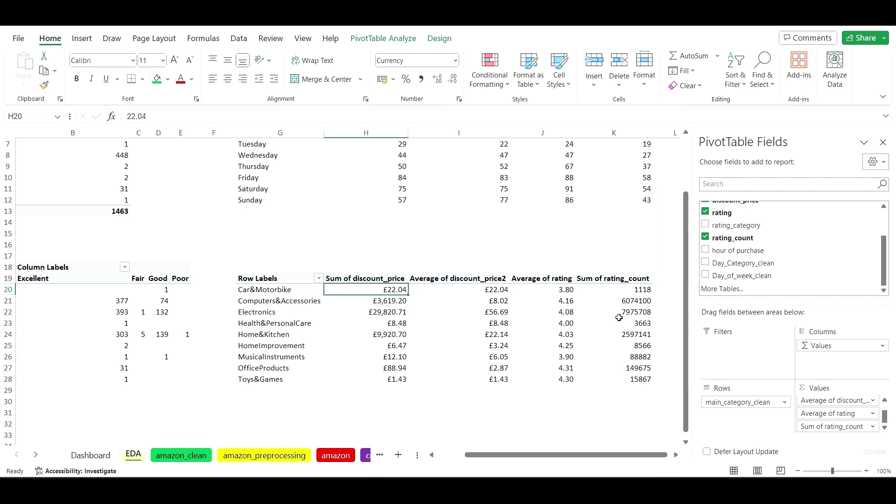
{"action": "left_click_drag", "start_coordinate": [686, 321], "coordinate": [695, 290]}
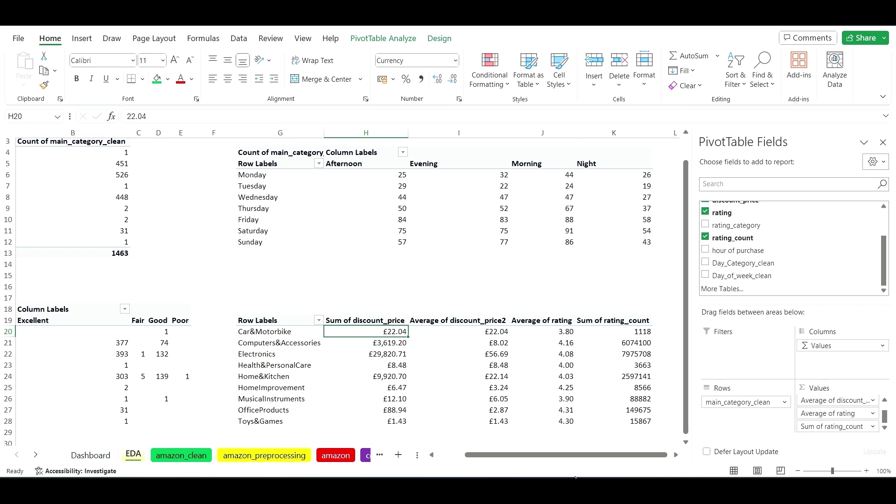
{"action": "left_click_drag", "start_coordinate": [579, 456], "coordinate": [544, 458]}
{"action": "scroll", "coordinate": [562, 363], "scroll_direction": "up", "scroll_amount": 1}
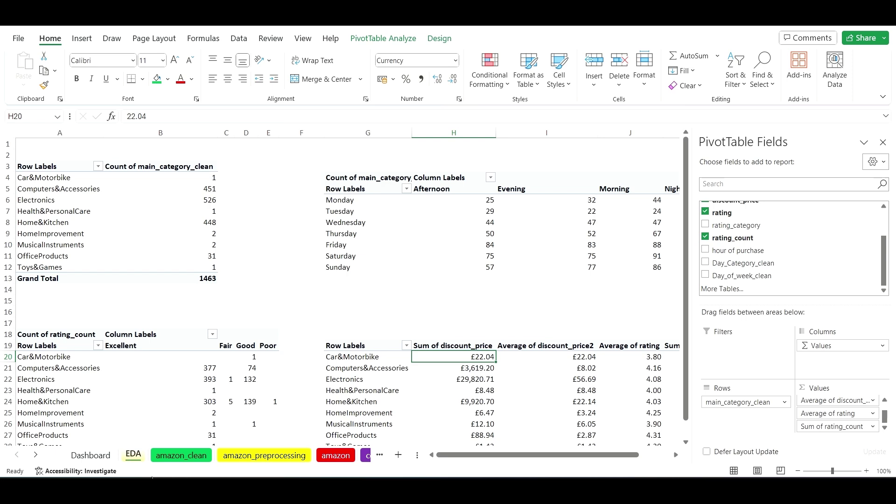
- Delete the empty Dashboard sheet from the workbook
{"action": "left_click", "coordinate": [106, 460]}
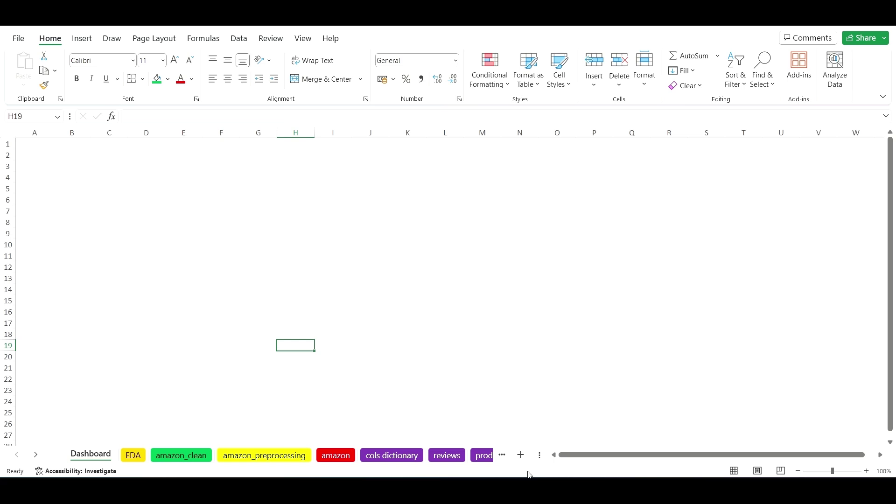
{"action": "right_click", "coordinate": [108, 453]}
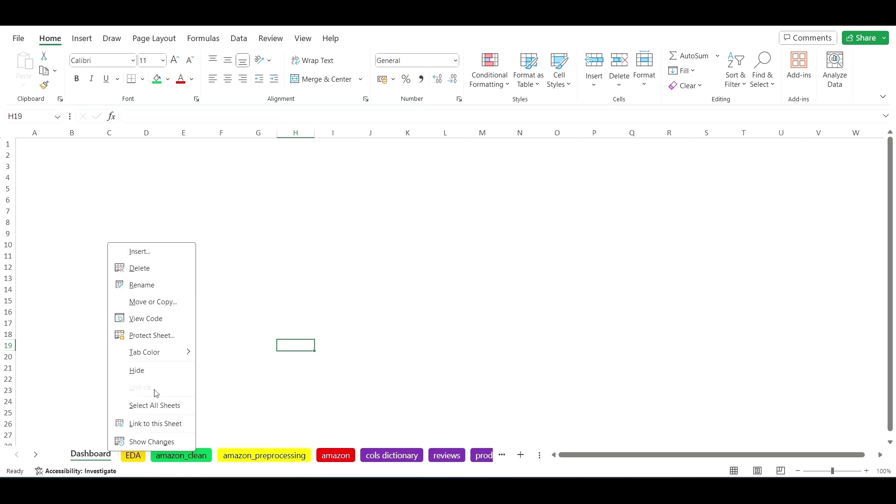
{"action": "left_click", "coordinate": [154, 270]}
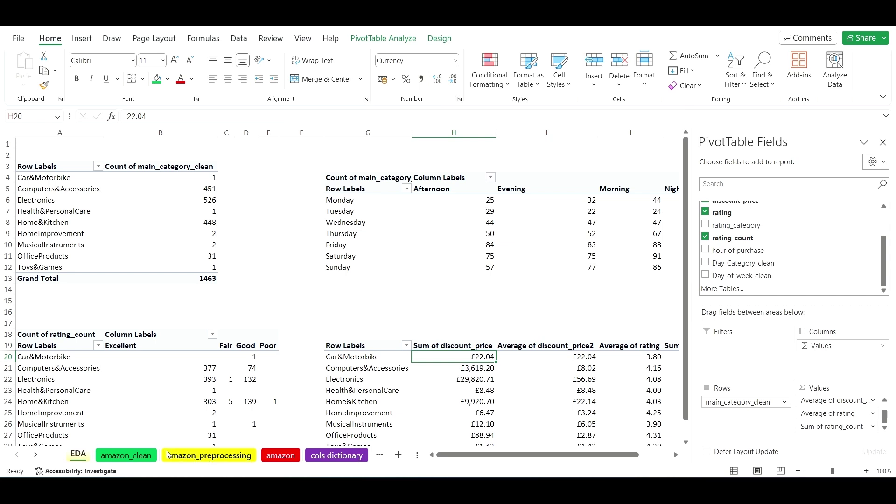
- Insert a new worksheet and move it in front of the EDA sheet
{"action": "left_click", "coordinate": [400, 459]}
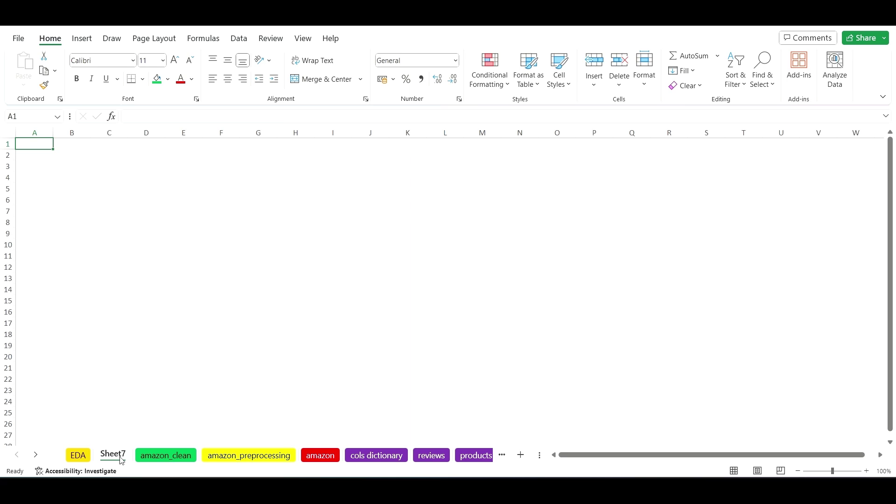
{"action": "left_click_drag", "start_coordinate": [121, 460], "coordinate": [83, 458]}
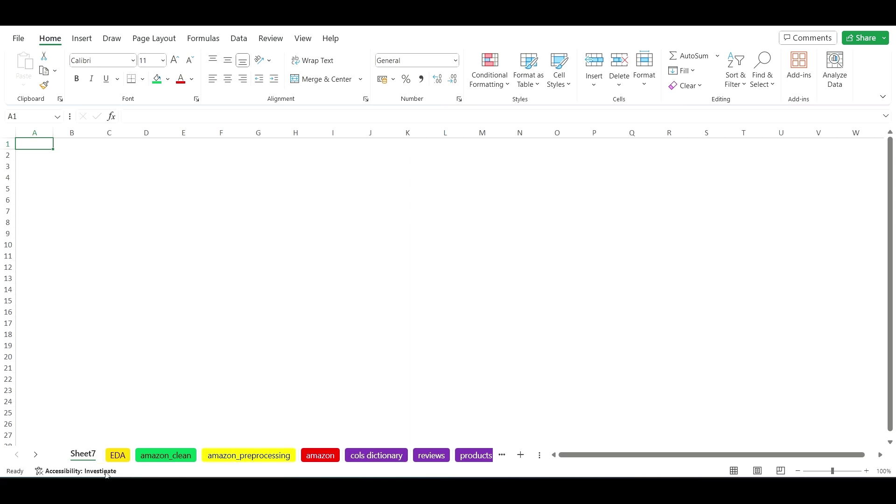
- Rename the new sheet as Dashboard
{"action": "right_click", "coordinate": [88, 456]}
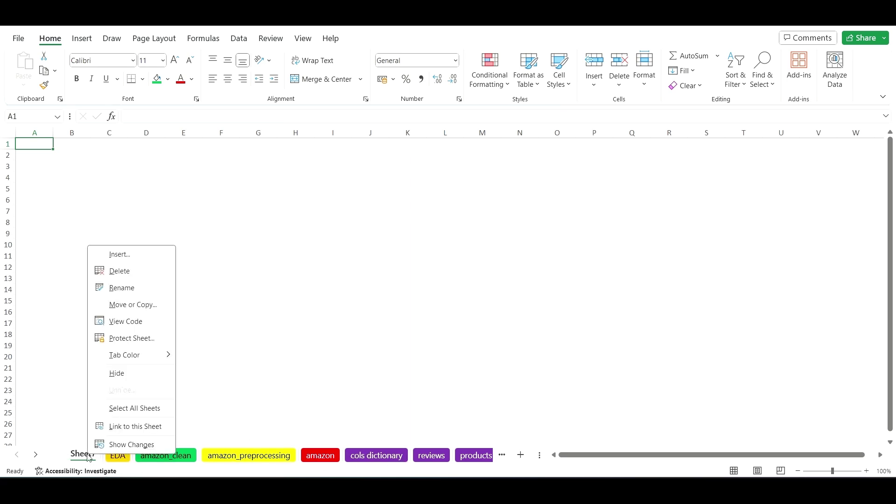
{"action": "left_click", "coordinate": [159, 290]}
{"action": "key", "text": "BackSpace"}
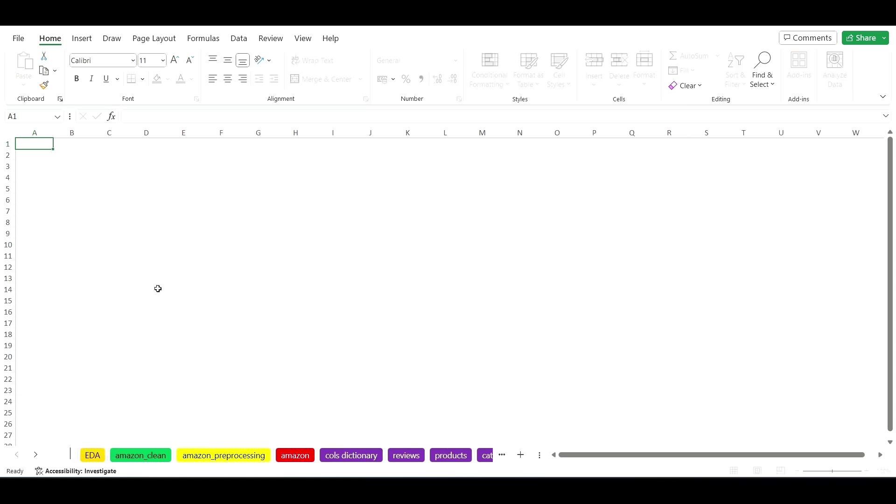
{"action": "key", "text": "Caps_Lock"}
{"action": "type", "text": "D"}
{"action": "key", "text": "Caps_Lock"}
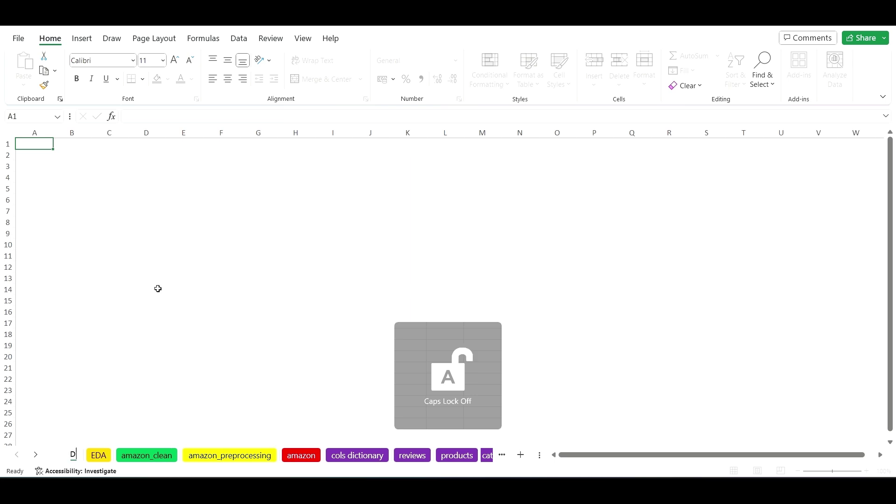
{"action": "type", "text": "ashb"}
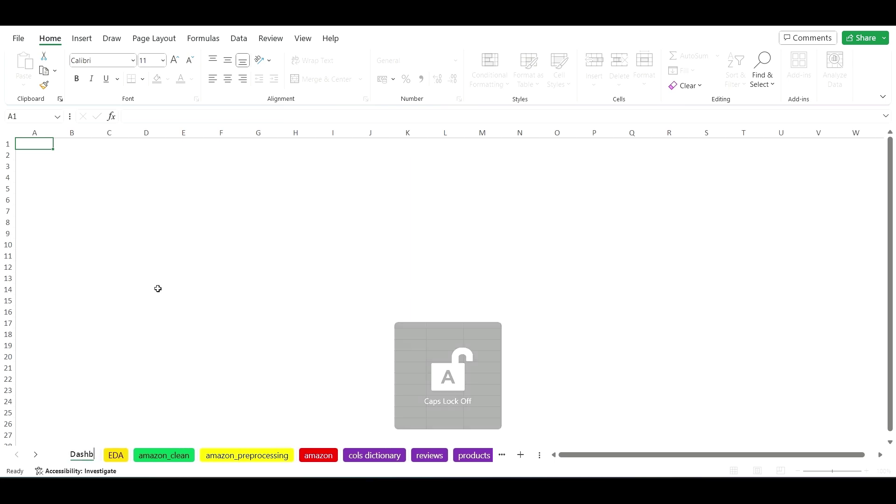
{"action": "type", "text": "oard"}
{"action": "left_click", "coordinate": [157, 288]}
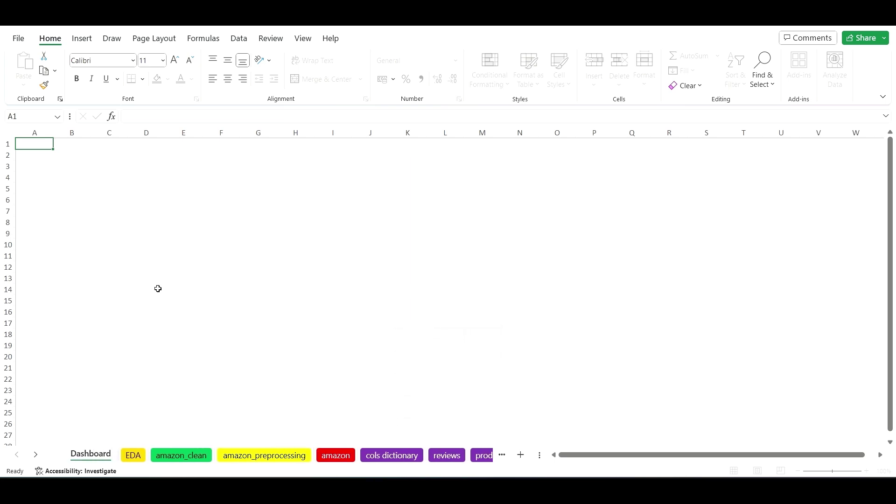
- Turn off the gridlines on the Dashboard sheet
{"action": "left_click", "coordinate": [50, 159]}
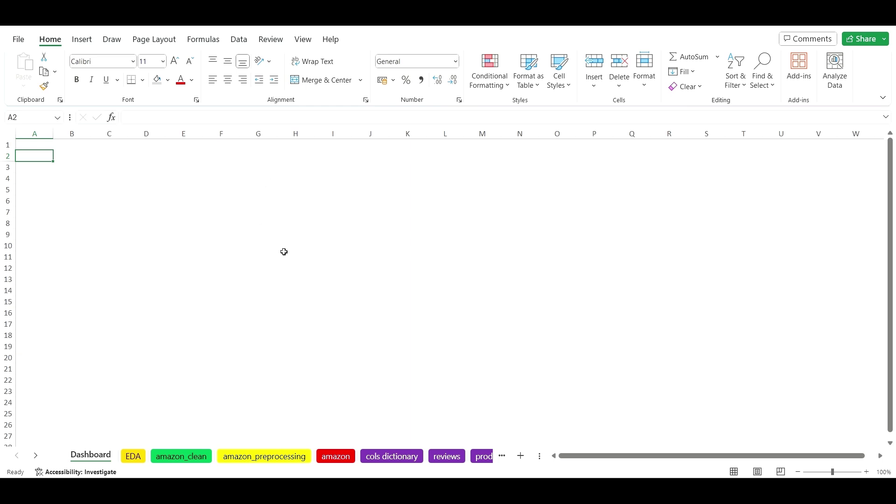
{"action": "left_click", "coordinate": [304, 40]}
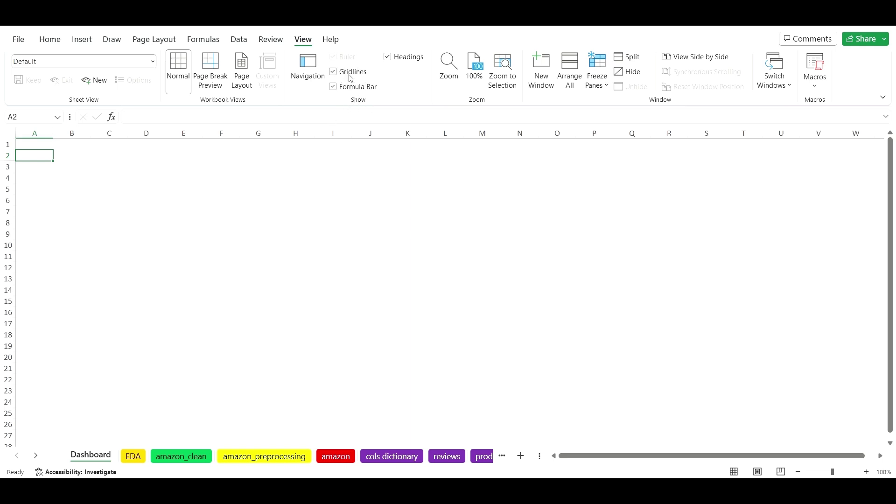
{"action": "left_click", "coordinate": [351, 77]}
- Fill a large block of cells from A1 across columns A to Q with light grey as the dashboard background
{"action": "left_click_drag", "start_coordinate": [37, 144], "coordinate": [634, 322]}
{"action": "scroll", "coordinate": [610, 305], "scroll_direction": "up", "scroll_amount": 4}
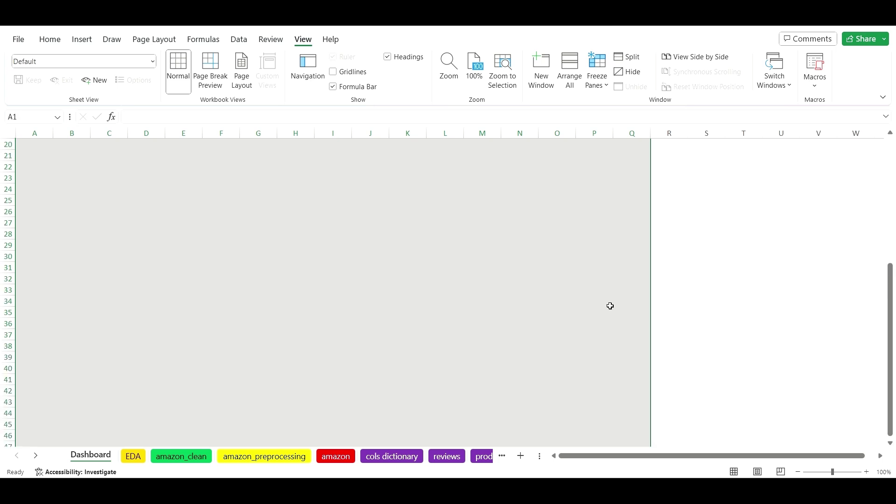
{"action": "scroll", "coordinate": [609, 306], "scroll_direction": "up", "scroll_amount": 6}
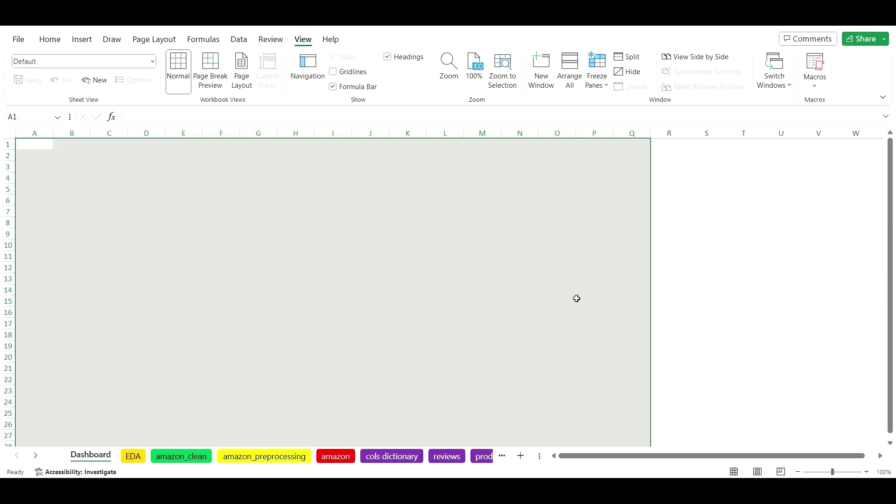
{"action": "left_click", "coordinate": [59, 42]}
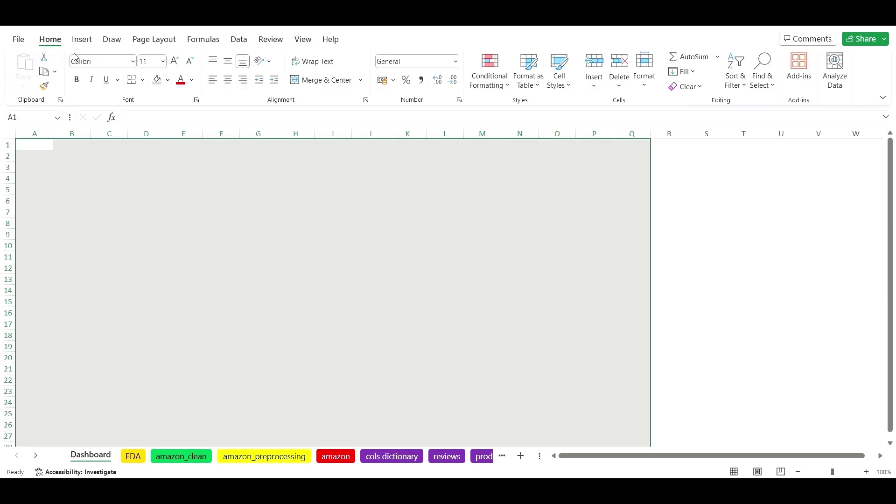
{"action": "left_click", "coordinate": [157, 79]}
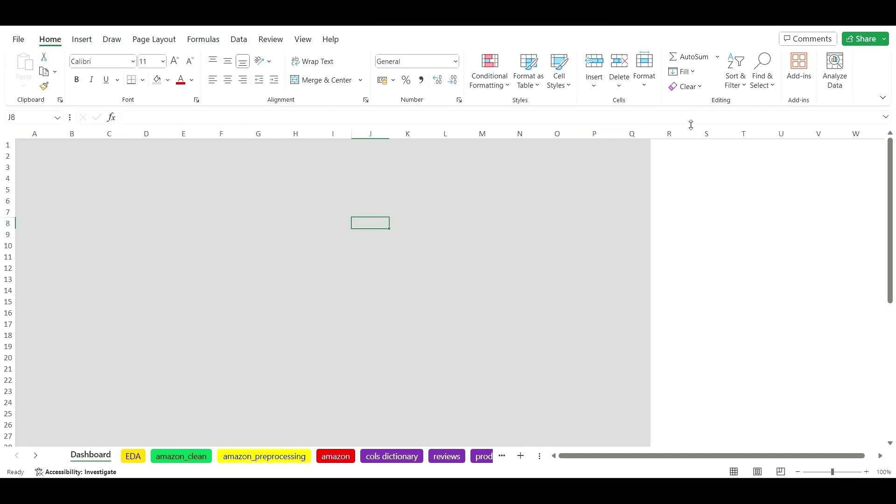
{"action": "left_click", "coordinate": [168, 189]}
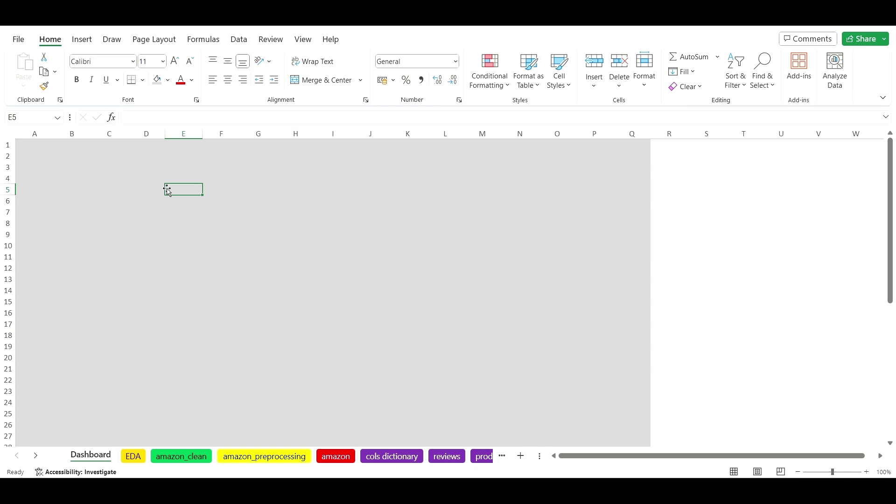
{"action": "left_click", "coordinate": [78, 165]}
{"action": "left_click", "coordinate": [30, 144]}
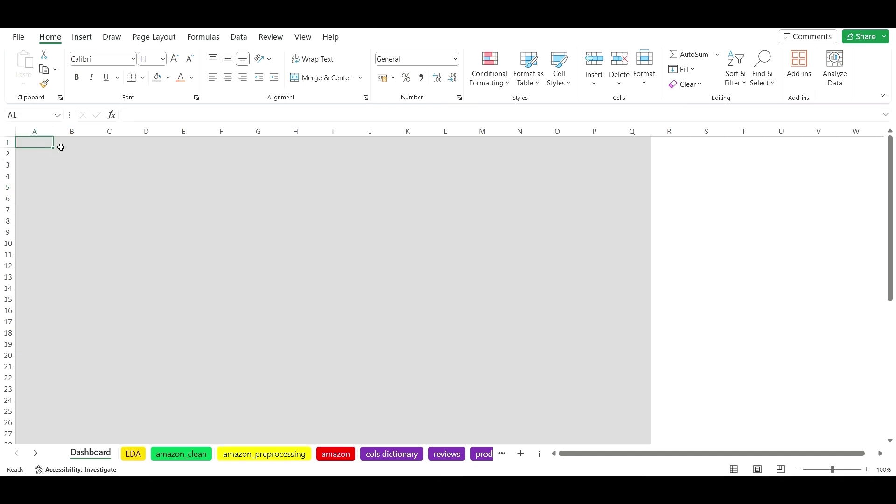
- Insert a text box spanning columns A to Q over about rows 1 to 4 and enter the title "Amazon sales analysis"
{"action": "left_click", "coordinate": [82, 37]}
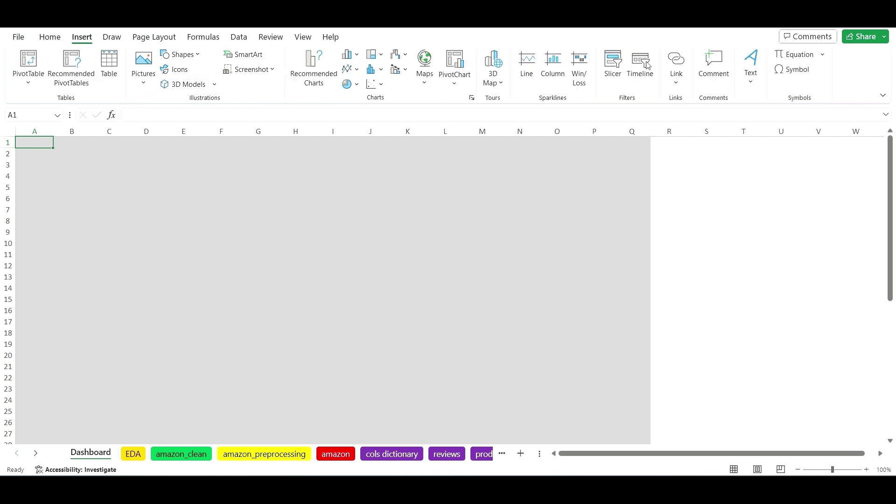
{"action": "left_click", "coordinate": [757, 63]}
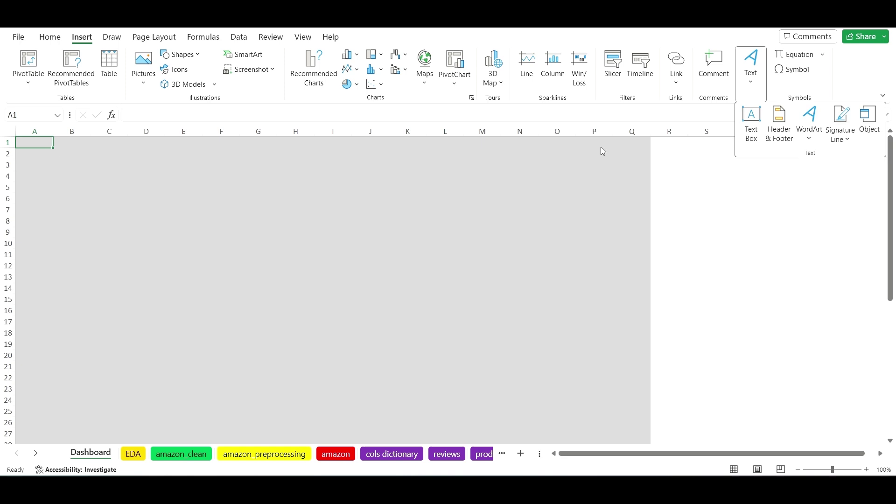
{"action": "left_click", "coordinate": [760, 120]}
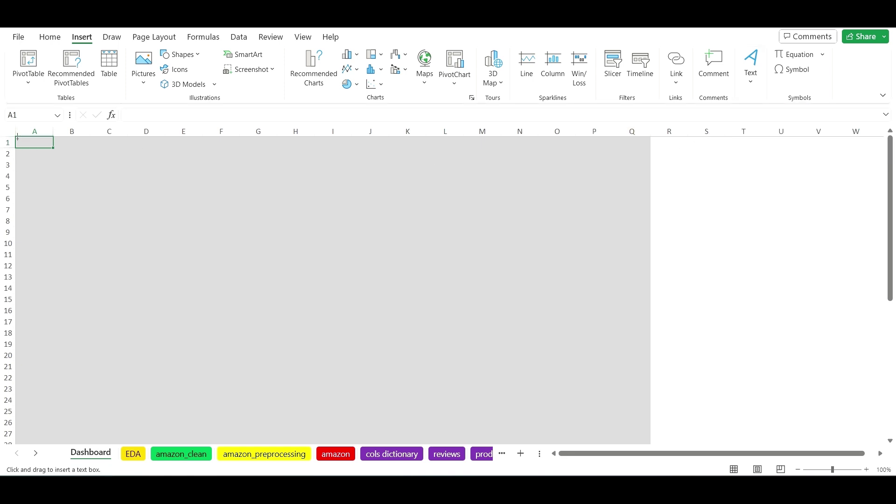
{"action": "left_click_drag", "start_coordinate": [18, 138], "coordinate": [649, 176]}
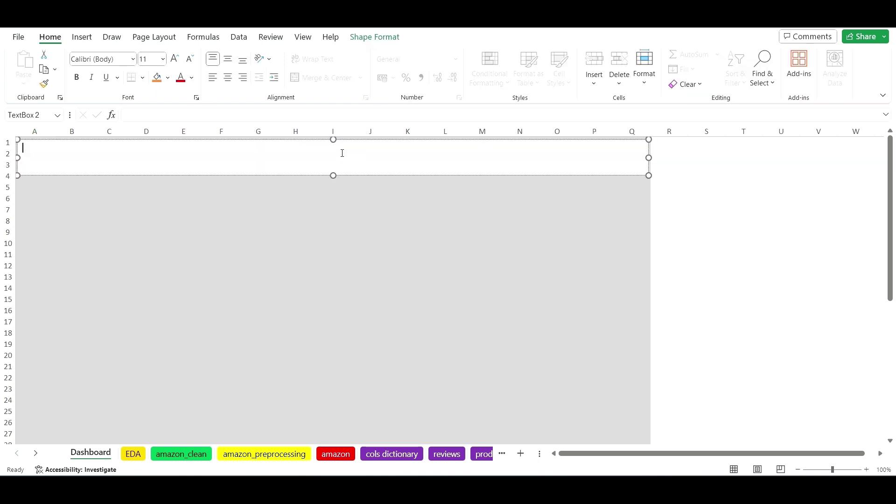
{"action": "key", "text": "Caps_Lock"}
{"action": "type", "text": "Amao"}
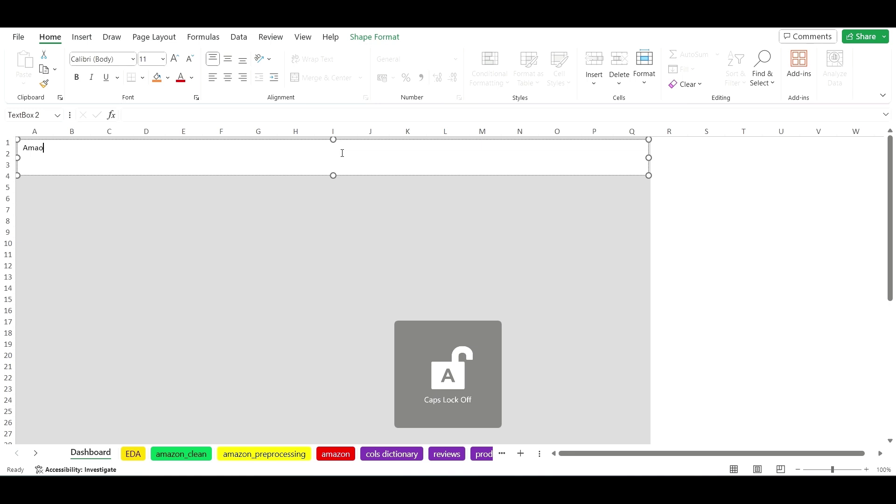
{"action": "key", "text": "BackSpace"}
{"action": "type", "text": "zon sales"}
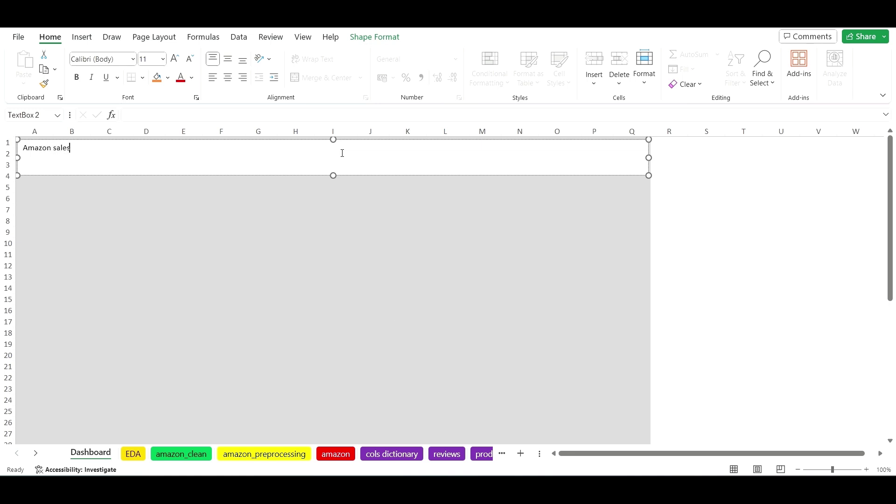
{"action": "type", "text": " analysis"}
- Center the title text horizontally in the text box and set its font color to the orange theme color
{"action": "left_click_drag", "start_coordinate": [108, 148], "coordinate": [21, 147]}
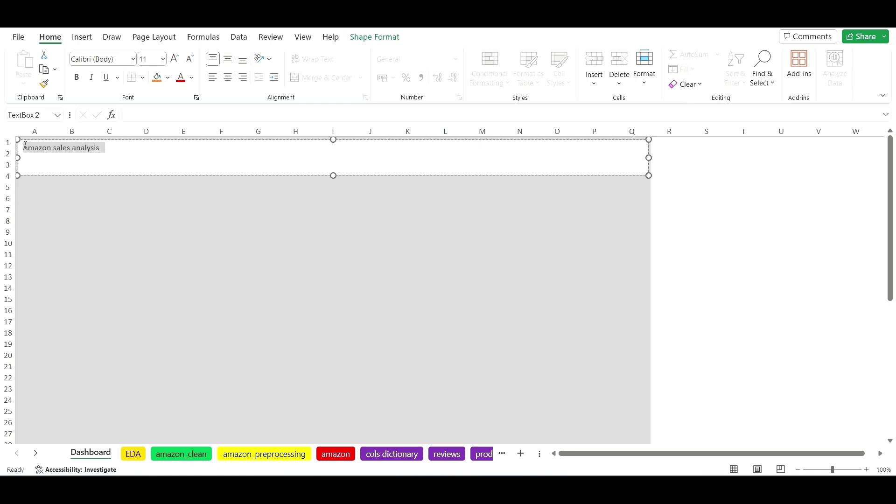
{"action": "left_click", "coordinate": [228, 77]}
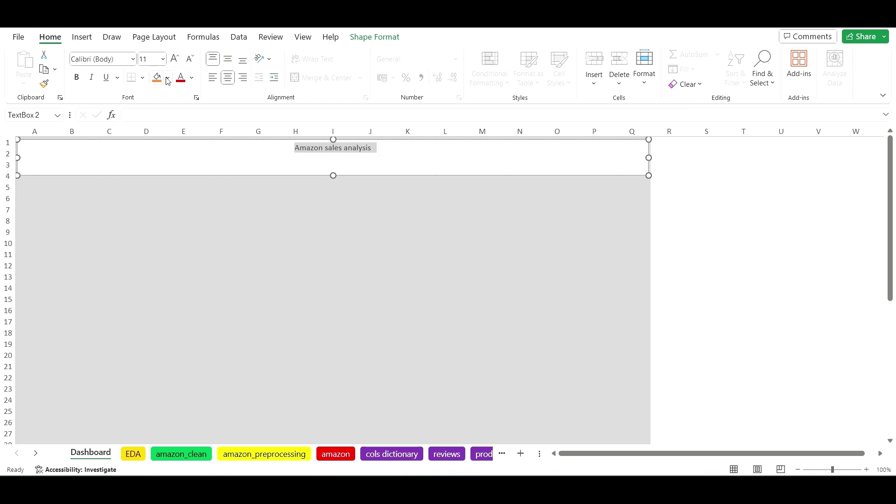
{"action": "left_click", "coordinate": [169, 80]}
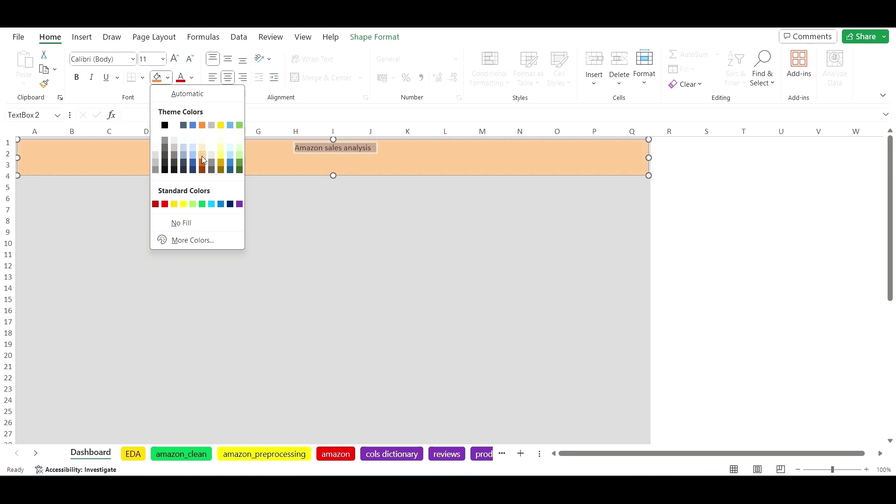
{"action": "key", "text": "Escape"}
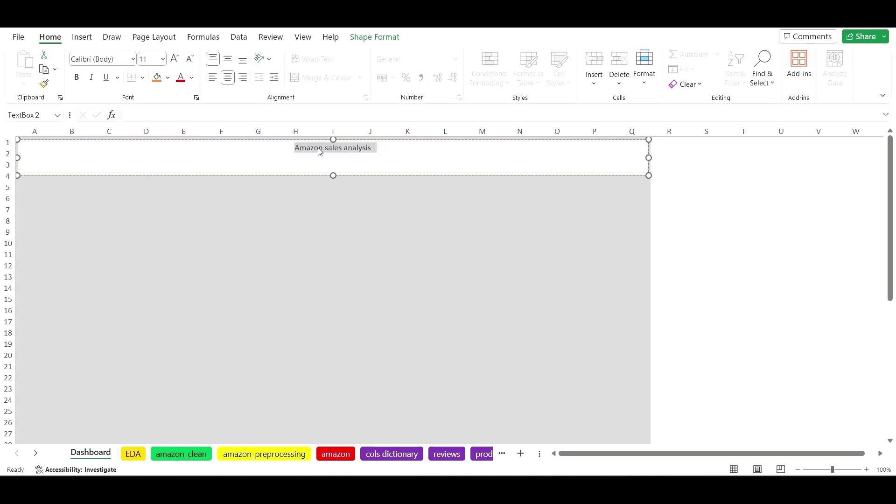
{"action": "left_click", "coordinate": [192, 77]}
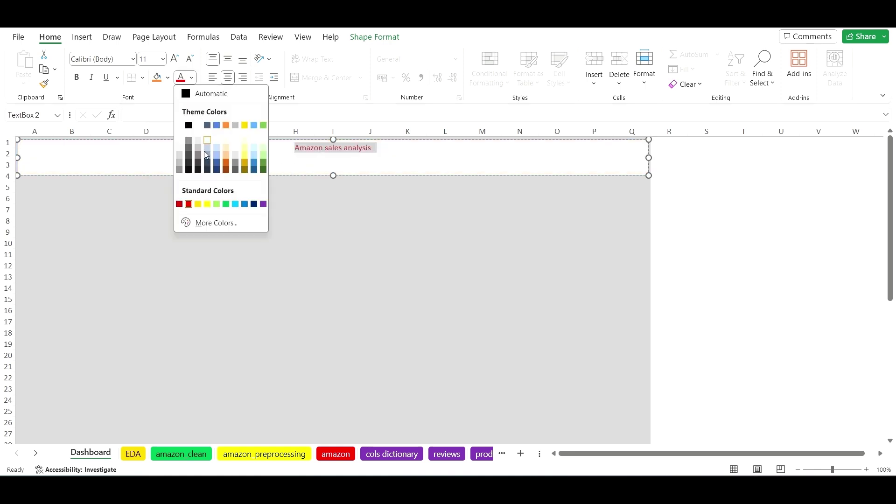
{"action": "left_click", "coordinate": [228, 157]}
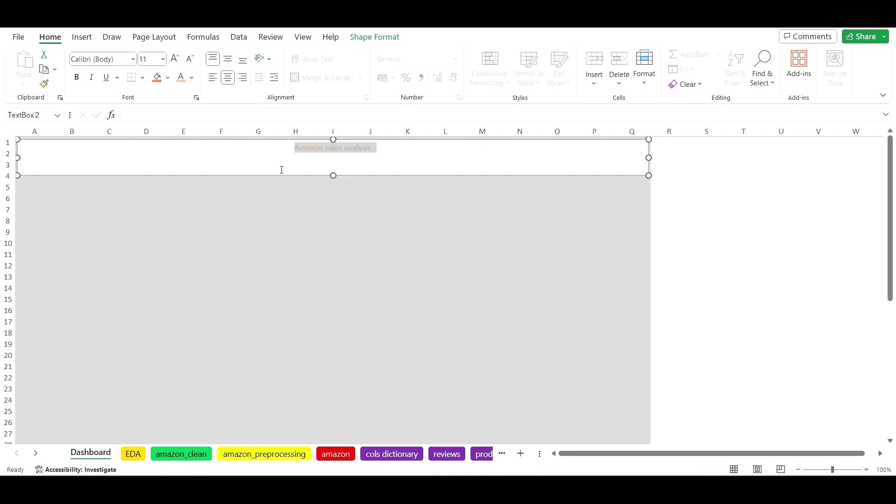
{"action": "left_click", "coordinate": [193, 79]}
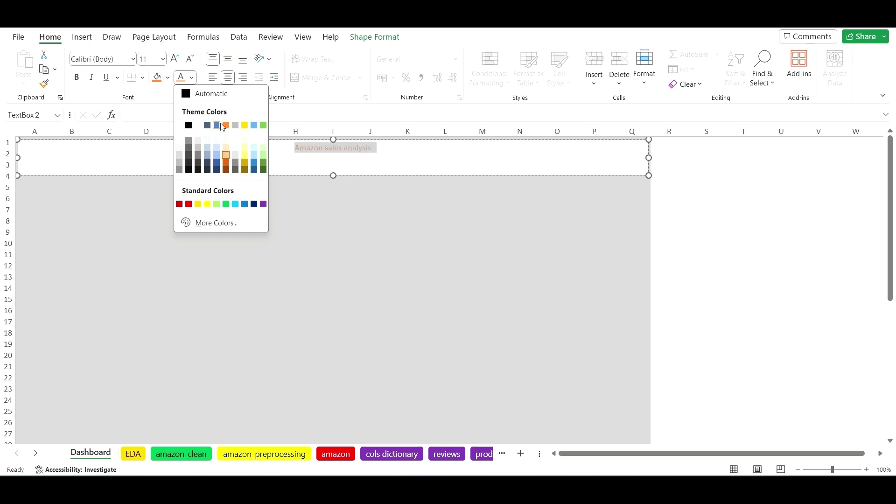
{"action": "left_click", "coordinate": [226, 126]}
{"action": "left_click", "coordinate": [333, 155]}
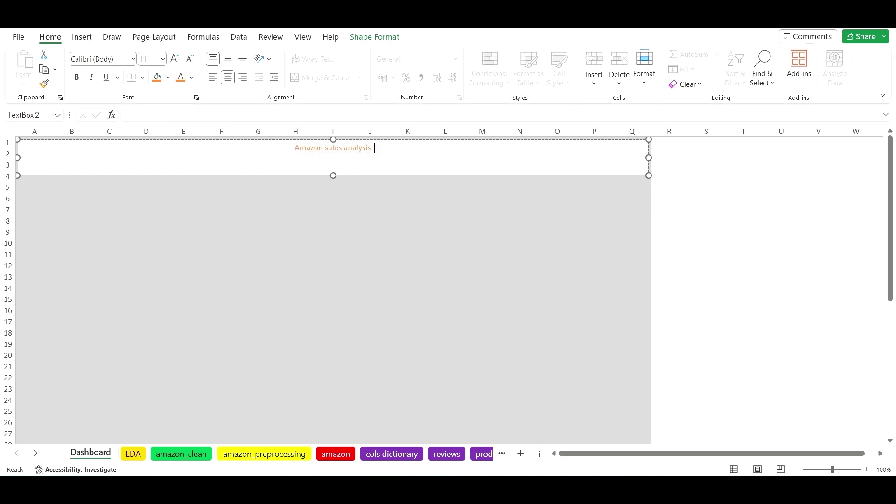
- Set the font size of the "Amazon sales analysis" title to 24
{"action": "left_click_drag", "start_coordinate": [376, 149], "coordinate": [304, 143]}
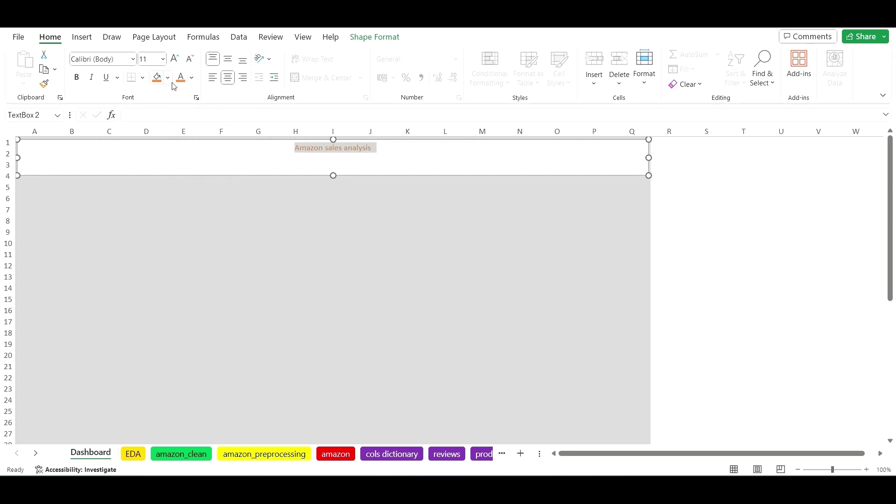
{"action": "left_click", "coordinate": [163, 59]}
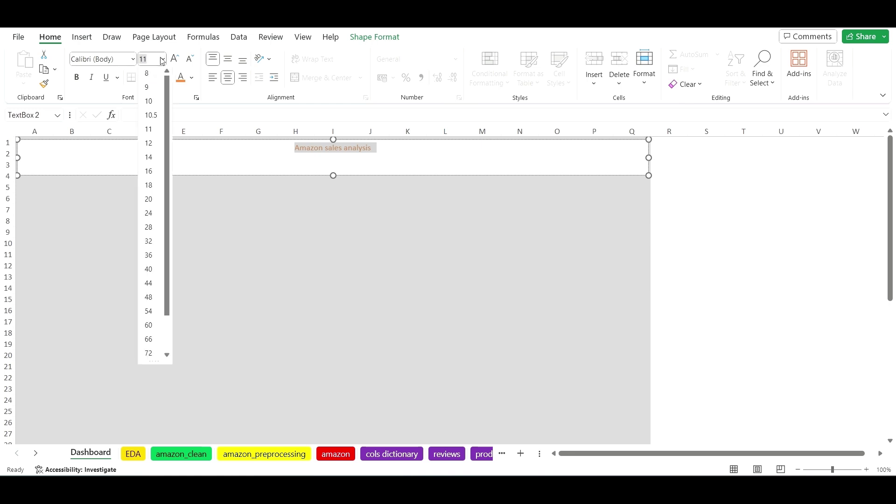
{"action": "left_click", "coordinate": [157, 215]}
- Add a second line "week report" under the title in the text box and set its font size to 11
{"action": "left_click", "coordinate": [372, 159]}
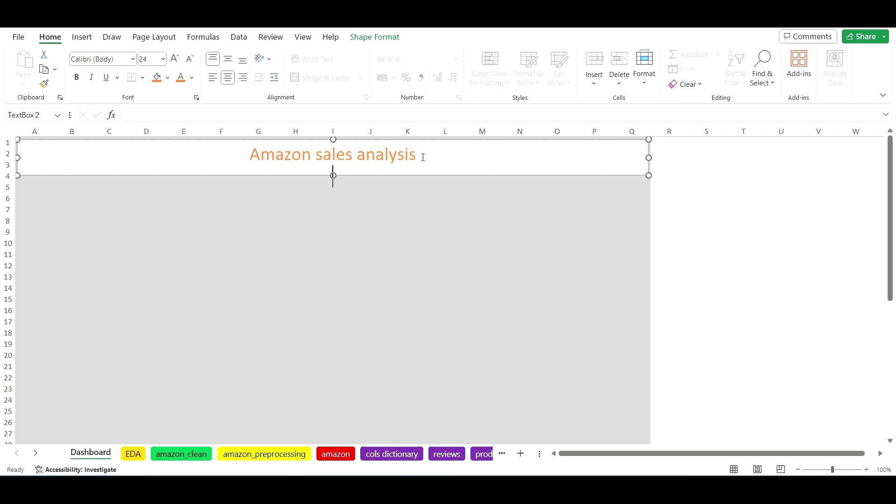
{"action": "type", "text": "week report"}
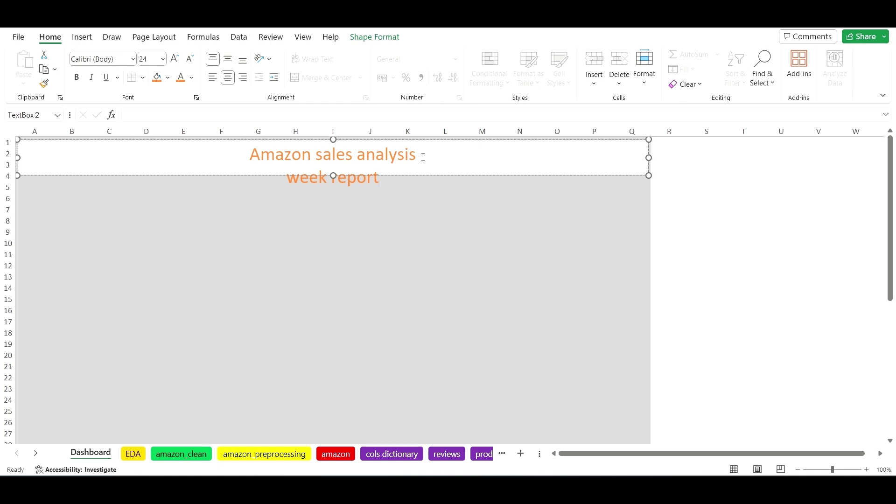
{"action": "left_click_drag", "start_coordinate": [400, 170], "coordinate": [285, 178]}
{"action": "left_click", "coordinate": [163, 59]}
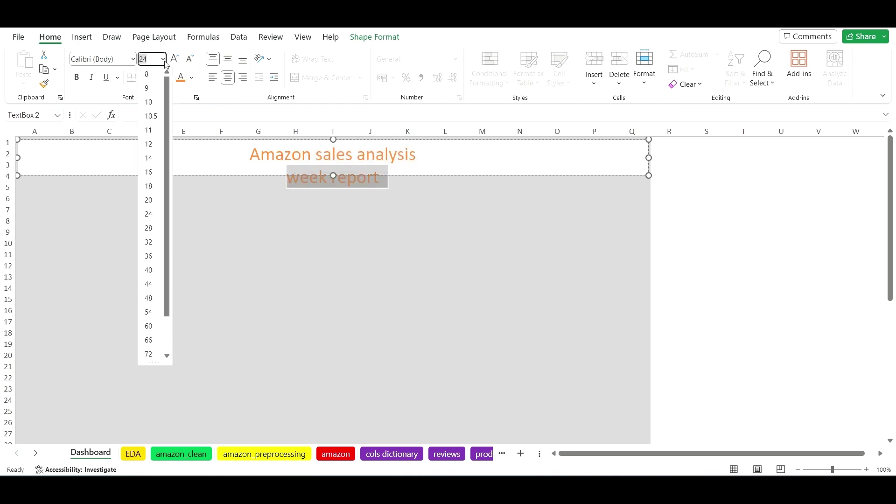
{"action": "left_click", "coordinate": [148, 132]}
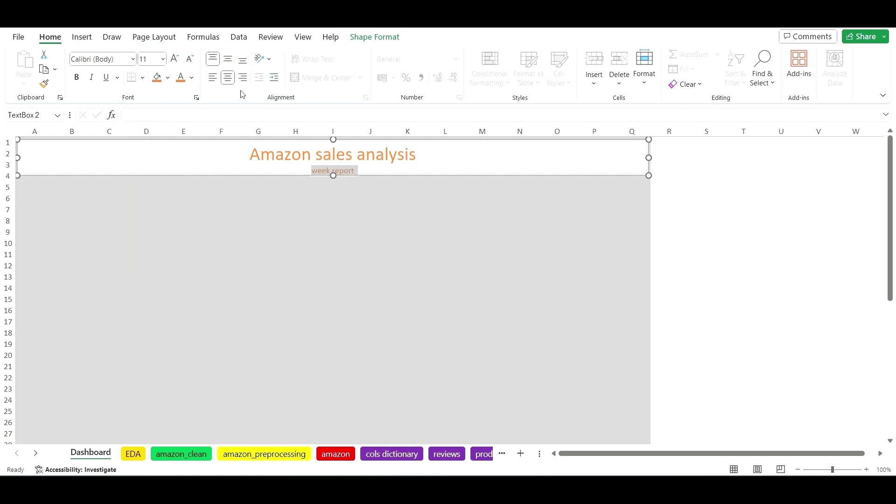
- Italicize the "week report" subtitle in the title text box and set its font color to Automatic
{"action": "left_click", "coordinate": [192, 78]}
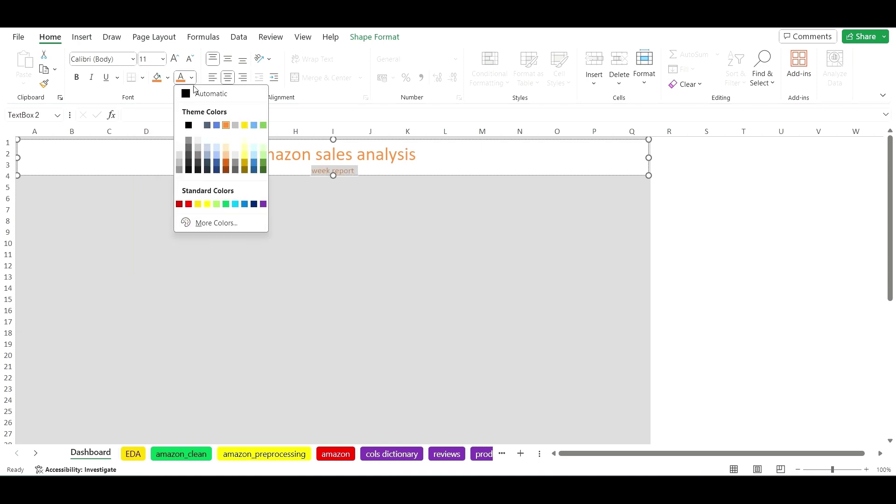
{"action": "left_click", "coordinate": [198, 126]}
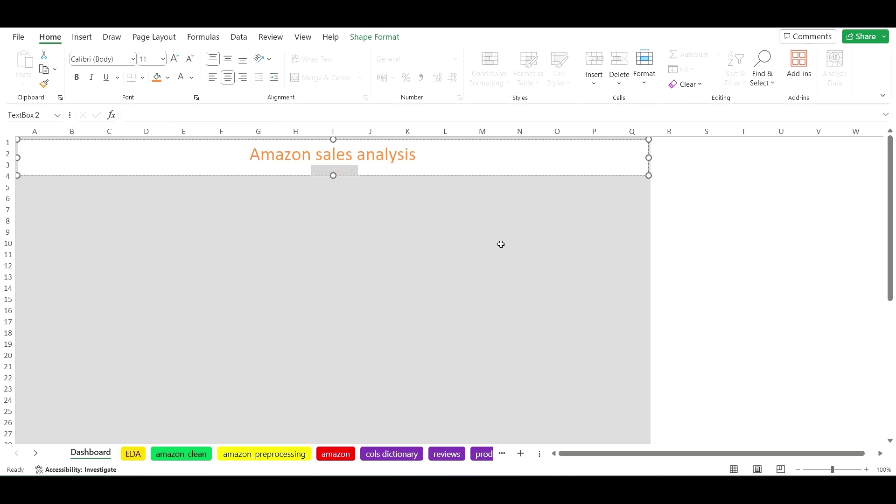
{"action": "left_click", "coordinate": [93, 77]}
{"action": "left_click", "coordinate": [399, 191]}
{"action": "left_click", "coordinate": [340, 168]}
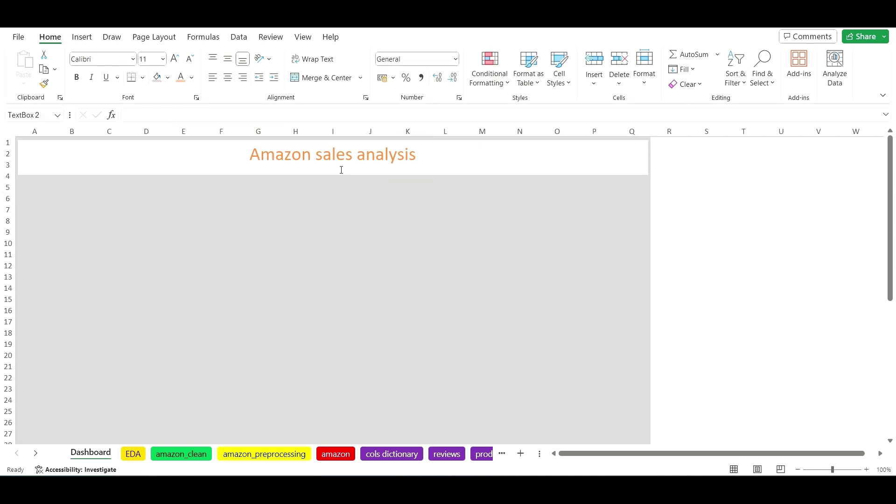
{"action": "left_click_drag", "start_coordinate": [354, 172], "coordinate": [337, 172]}
{"action": "triple_click", "coordinate": [336, 172]}
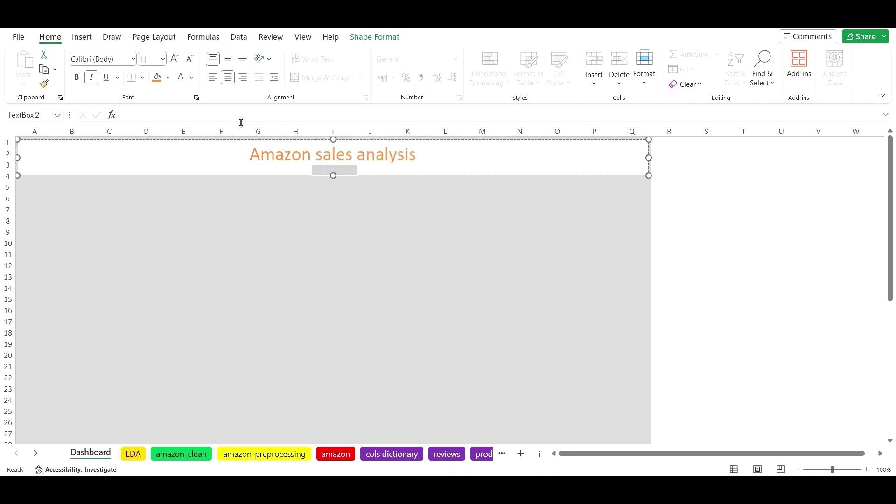
{"action": "left_click", "coordinate": [192, 78]}
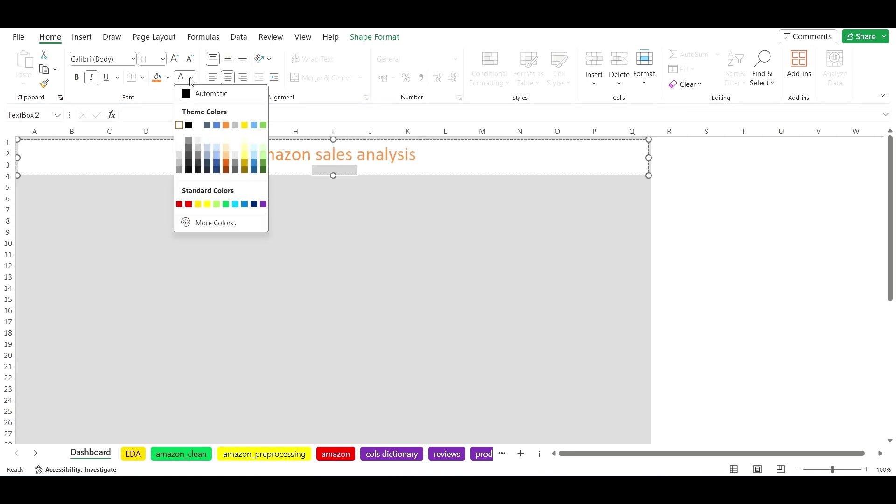
{"action": "left_click", "coordinate": [196, 93]}
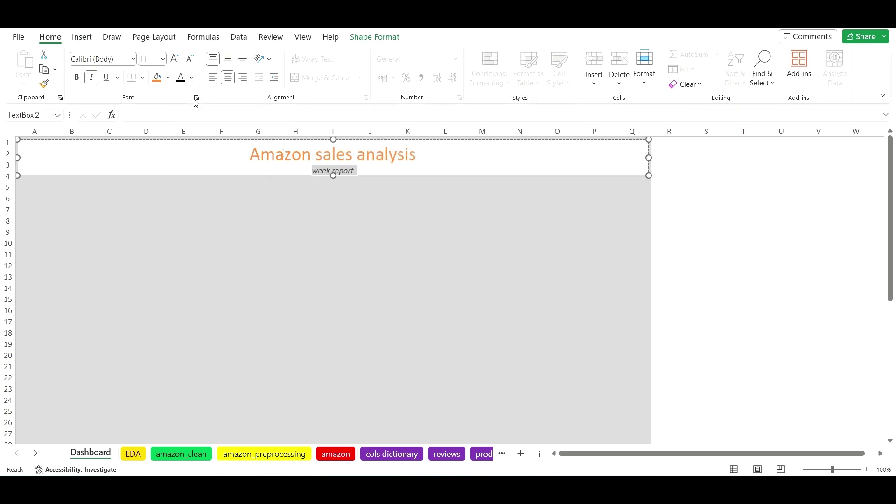
{"action": "left_click", "coordinate": [468, 178]}
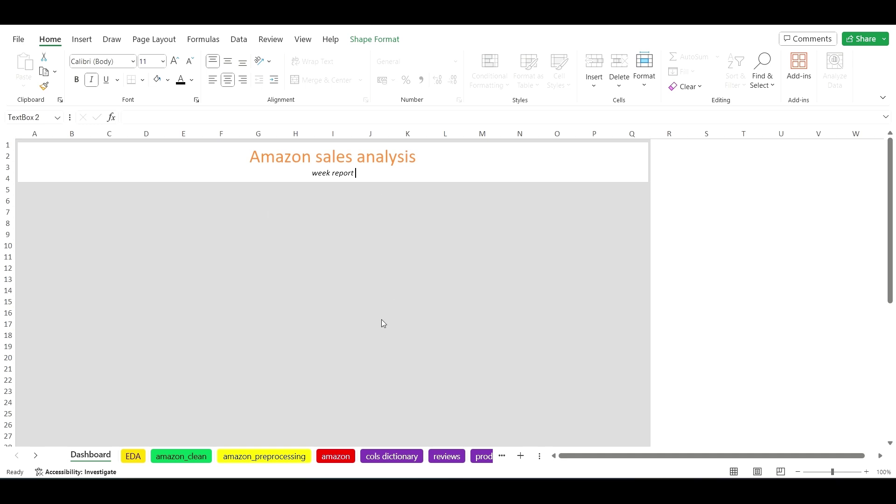
- Widen column F on the EDA sheet to about the width of a large chart
{"action": "left_click", "coordinate": [139, 460]}
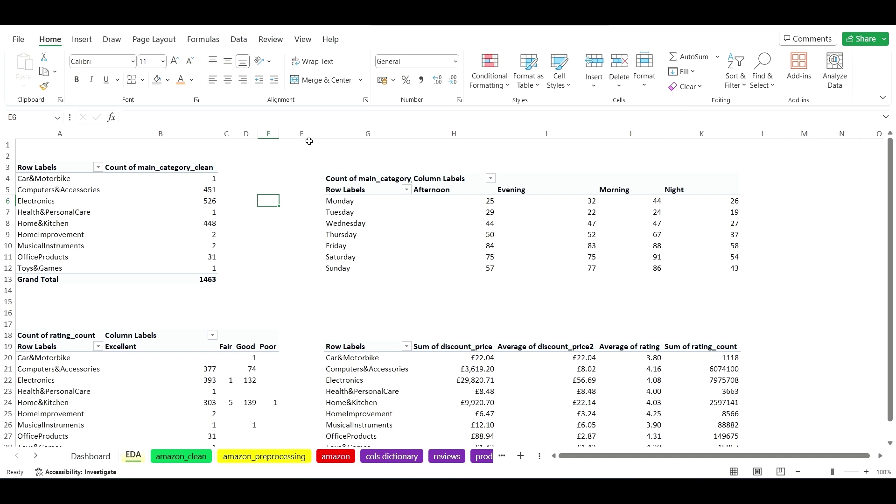
{"action": "left_click_drag", "start_coordinate": [325, 136], "coordinate": [669, 144]}
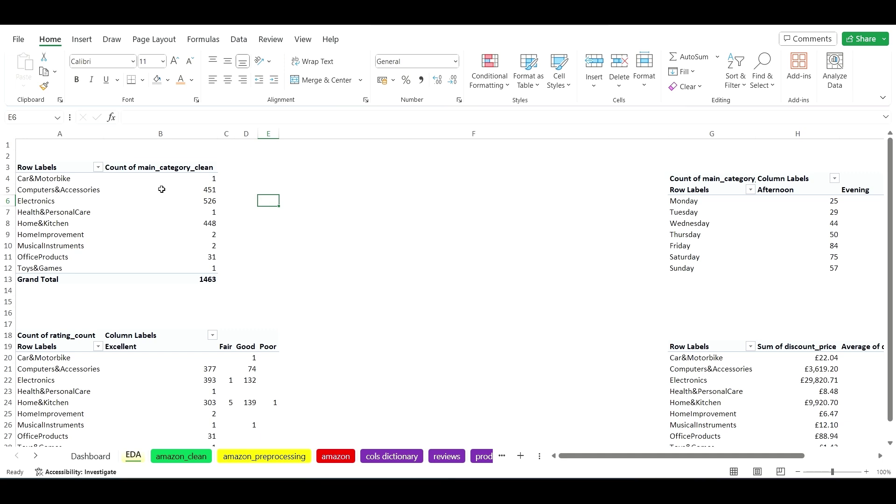
{"action": "left_click", "coordinate": [83, 182]}
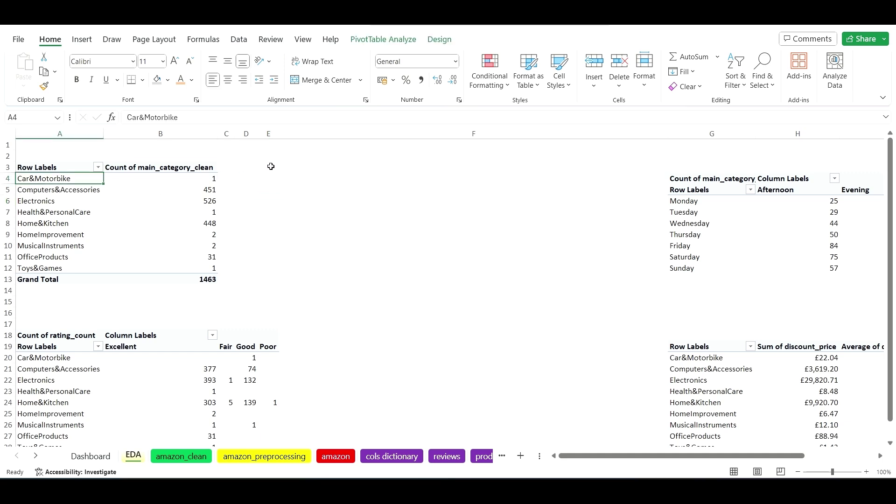
{"action": "left_click", "coordinate": [271, 166]}
- Insert a 2-D clustered column chart from the category count pivot table in A3:B12 and place it in column F beside the table
{"action": "left_click_drag", "start_coordinate": [47, 169], "coordinate": [211, 267]}
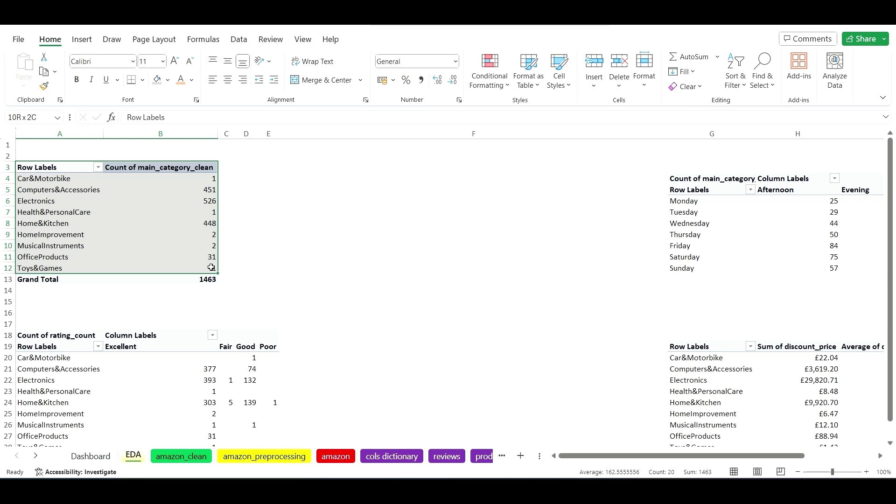
{"action": "left_click", "coordinate": [83, 41]}
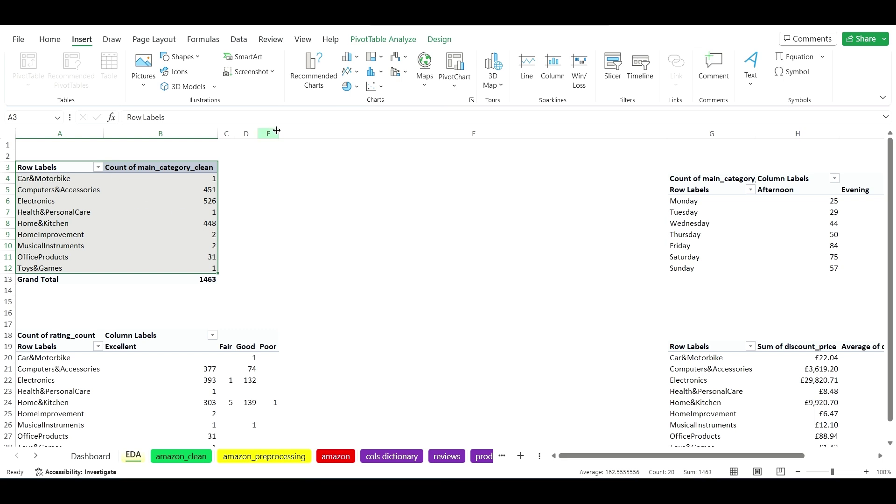
{"action": "left_click", "coordinate": [348, 56]}
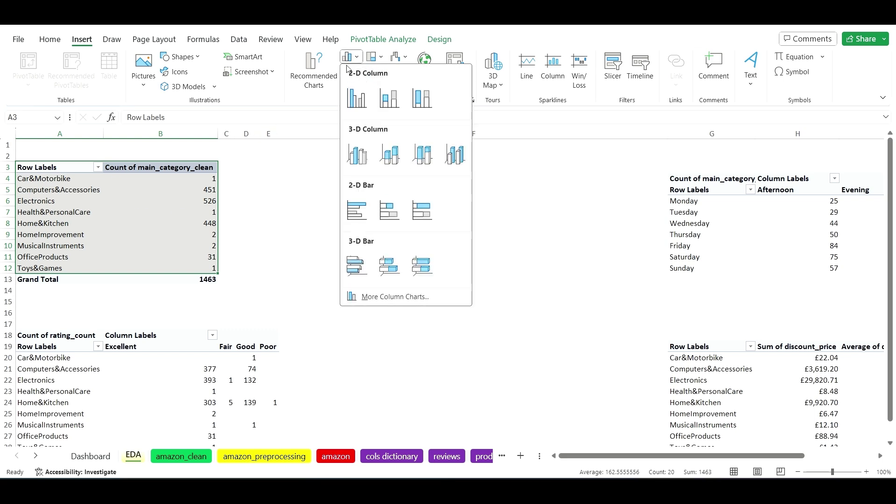
{"action": "left_click", "coordinate": [356, 98]}
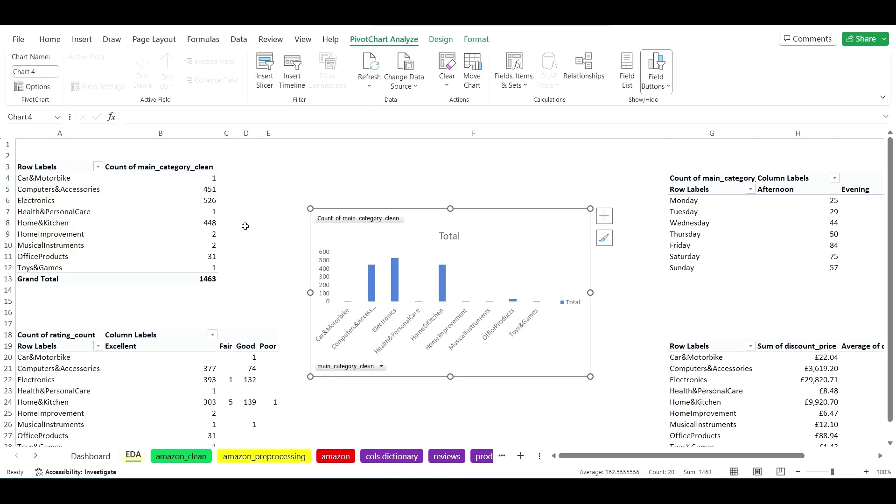
{"action": "left_click_drag", "start_coordinate": [431, 235], "coordinate": [420, 178]}
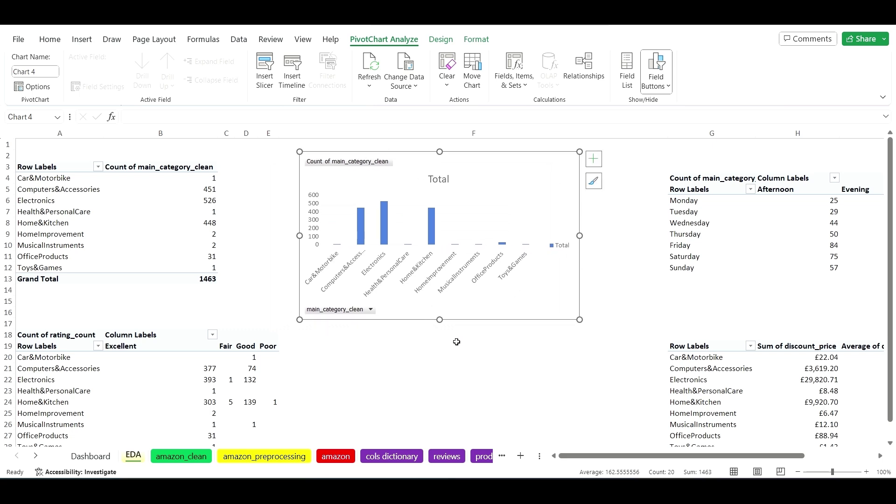
- Remove the legend from the category count chart and hide all of its field buttons
{"action": "left_click", "coordinate": [593, 161]}
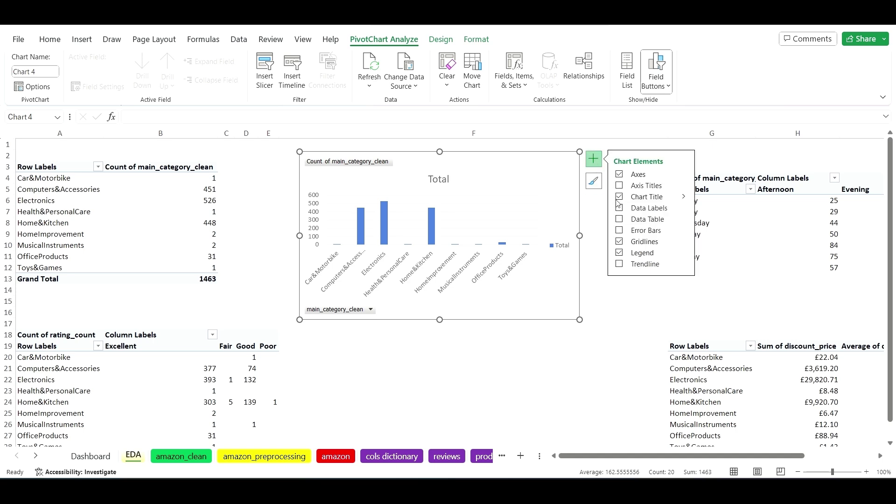
{"action": "left_click", "coordinate": [619, 264]}
{"action": "left_click", "coordinate": [620, 253]}
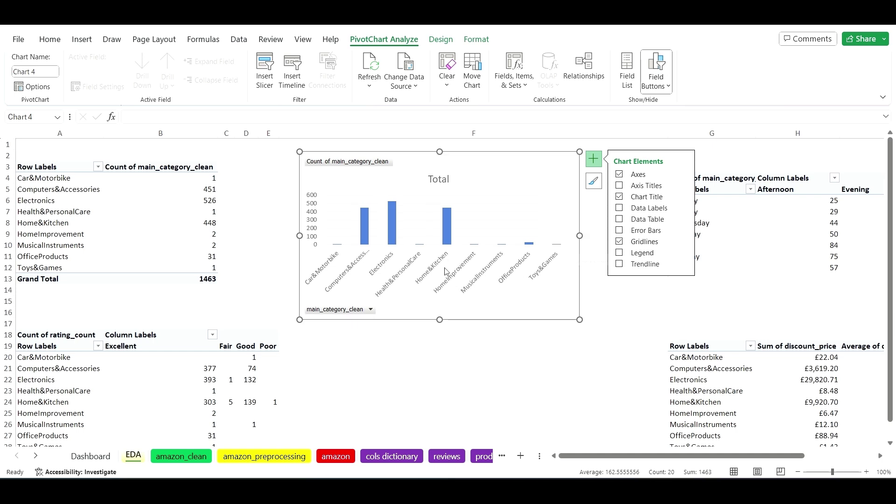
{"action": "left_click", "coordinate": [383, 167]}
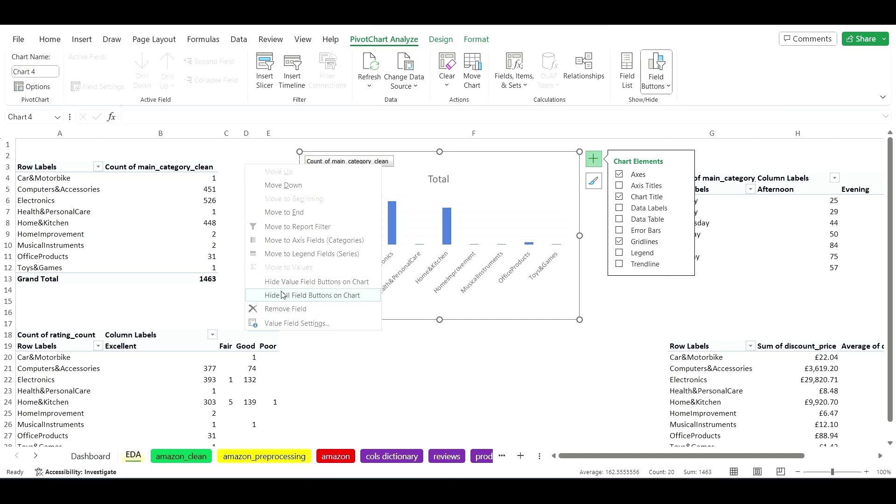
{"action": "left_click", "coordinate": [341, 297]}
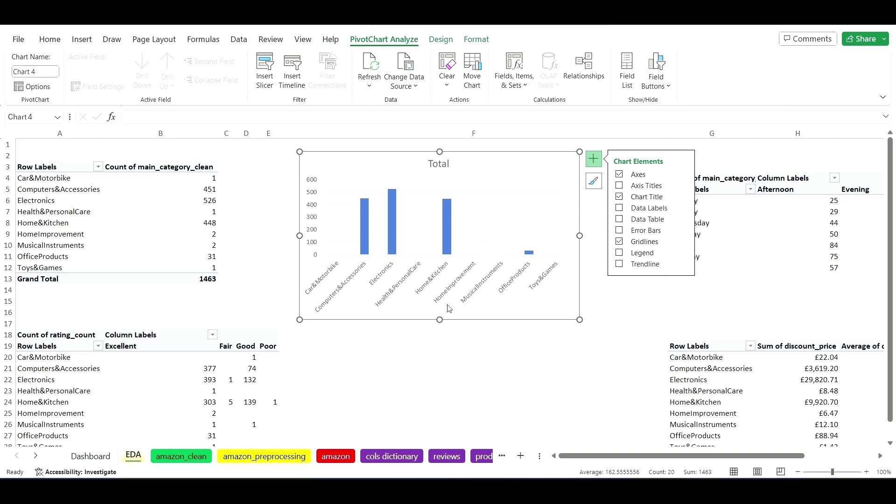
- Change the title of the category count chart to "Count per category"
{"action": "left_click", "coordinate": [445, 161]}
{"action": "left_click", "coordinate": [449, 165]}
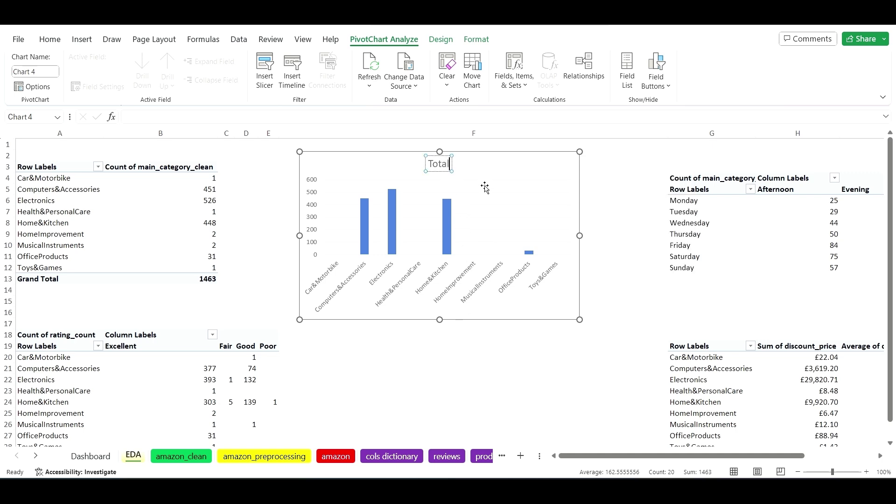
{"action": "key", "text": "BackSpace"}
{"action": "key", "text": "BackSpace"}
{"action": "key", "text": "BackSpace"}
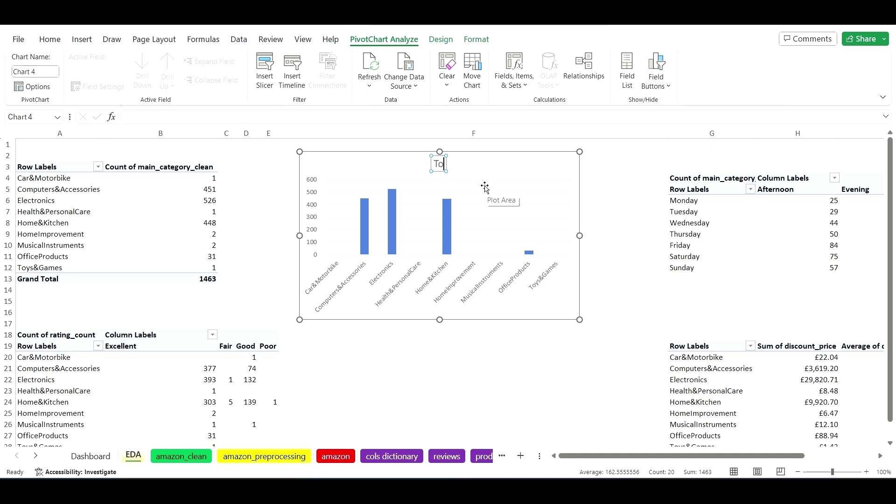
{"action": "key", "text": "BackSpace"}
{"action": "key", "text": "BackSpace"}
{"action": "key", "text": "Caps_Lock"}
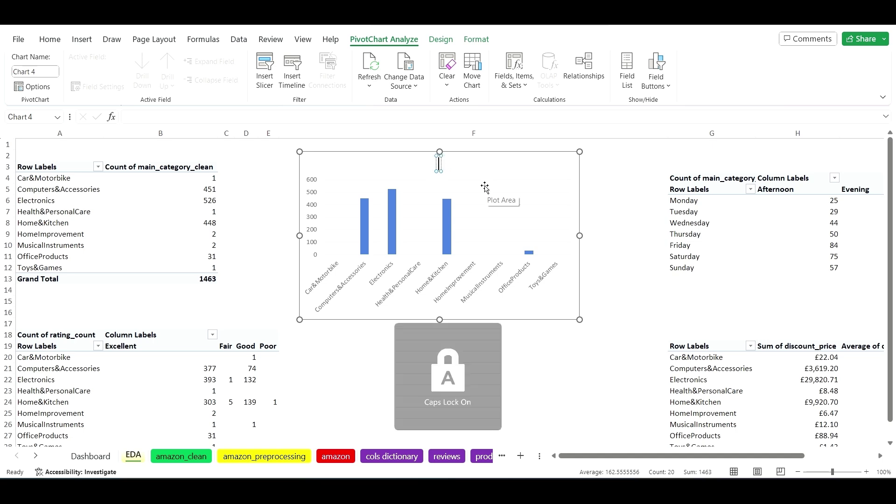
{"action": "type", "text": "C"}
{"action": "key", "text": "Caps_Lock"}
{"action": "type", "text": "ount"}
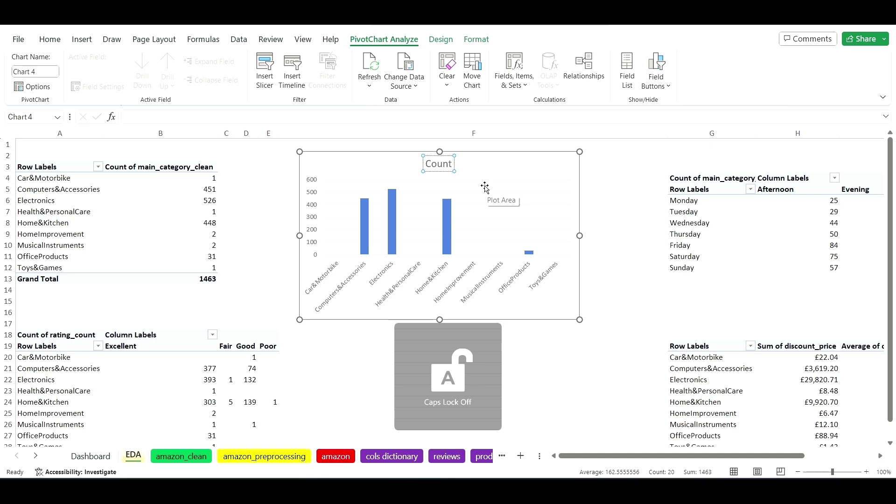
{"action": "type", "text": " per"}
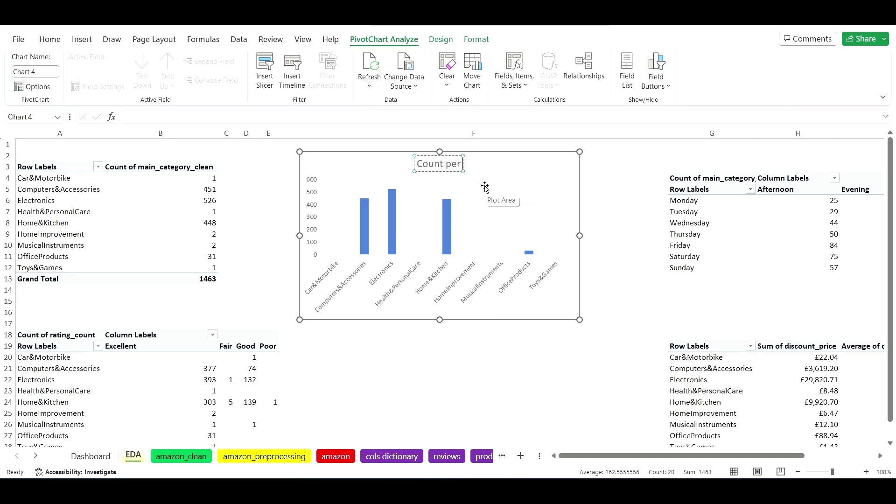
{"action": "type", "text": " cat"}
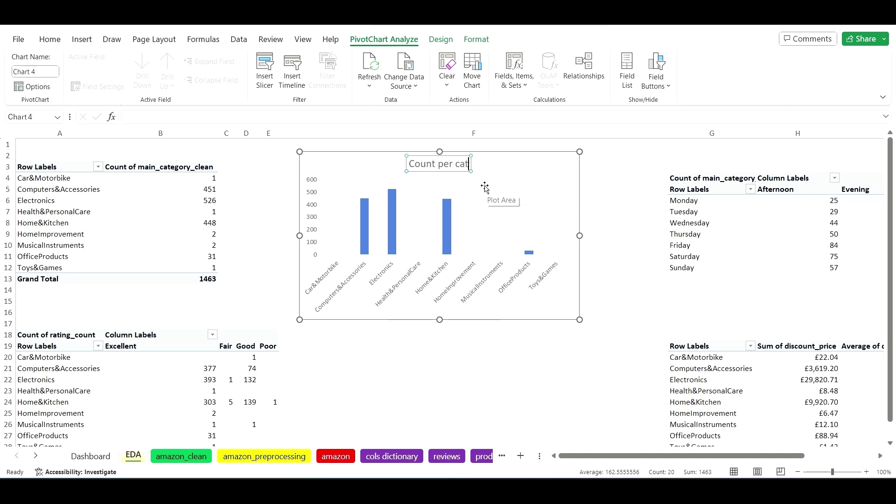
{"action": "type", "text": "egory"}
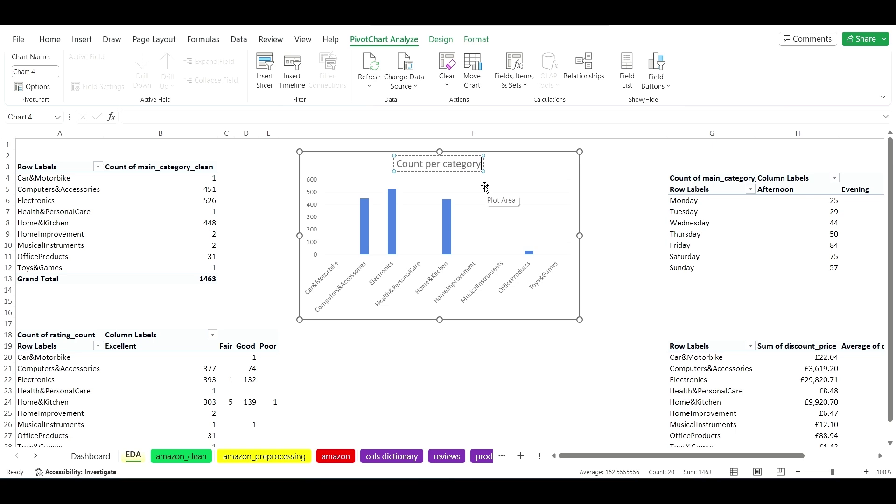
{"action": "left_click", "coordinate": [497, 343]}
- Give the columns of the "Count per category" chart a solid fill in the orange theme color with 1% transparency
{"action": "left_click", "coordinate": [530, 225]}
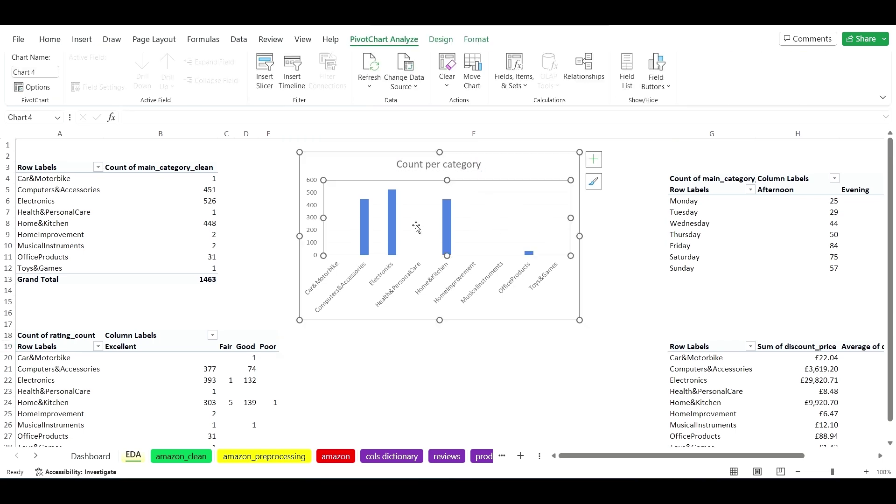
{"action": "left_click", "coordinate": [391, 214]}
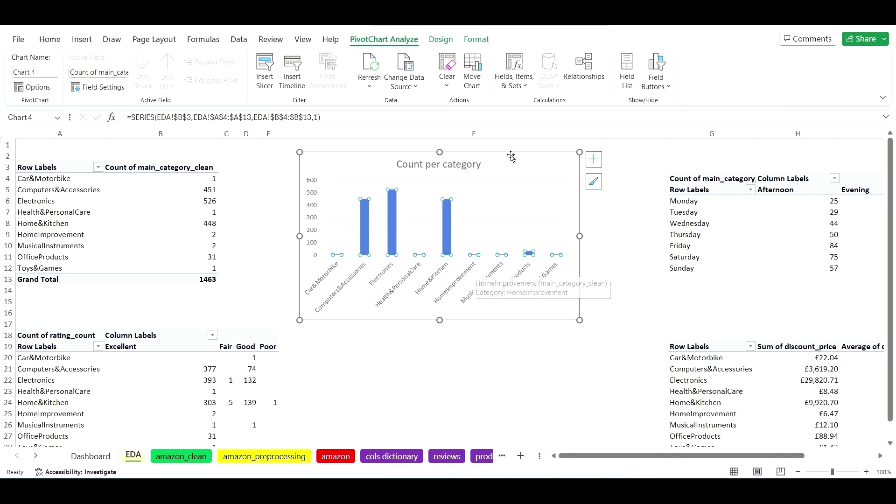
{"action": "left_click", "coordinate": [525, 165]}
{"action": "double_click", "coordinate": [526, 165]}
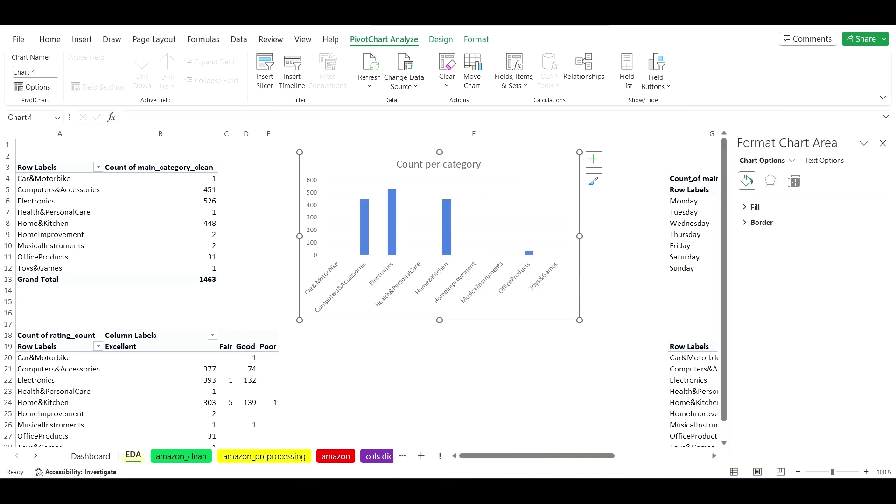
{"action": "left_click", "coordinate": [770, 208]}
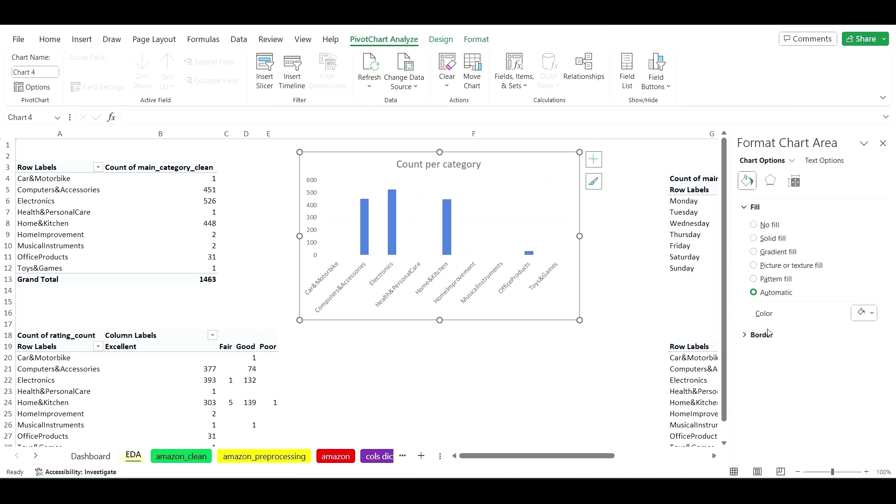
{"action": "left_click", "coordinate": [448, 235]}
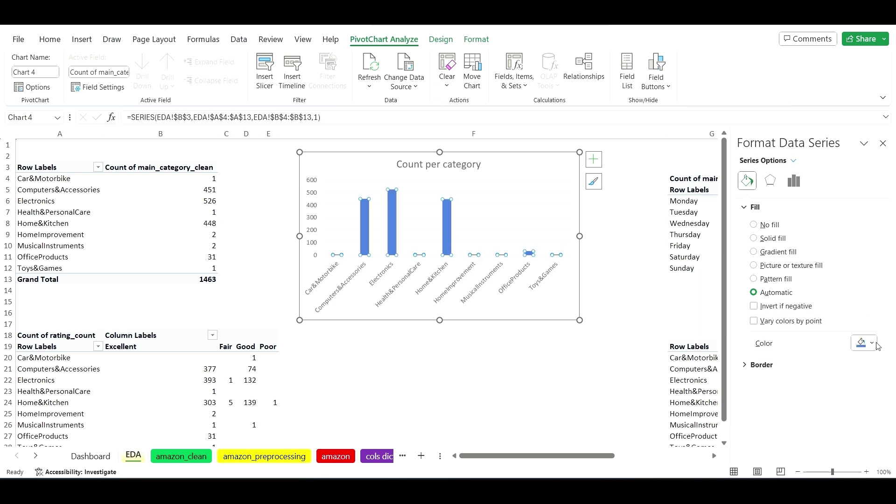
{"action": "left_click", "coordinate": [873, 344]}
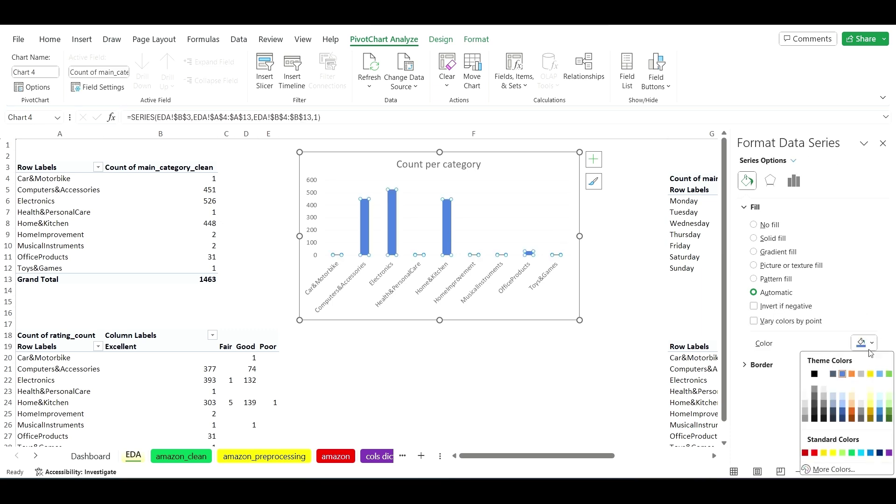
{"action": "left_click", "coordinate": [852, 373]}
{"action": "left_click", "coordinate": [810, 363]}
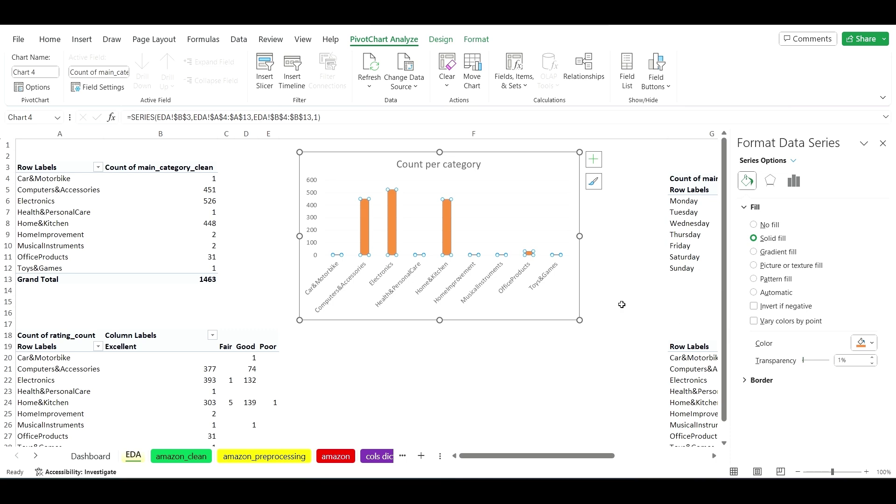
{"action": "left_click", "coordinate": [415, 314]}
{"action": "left_click", "coordinate": [422, 345]}
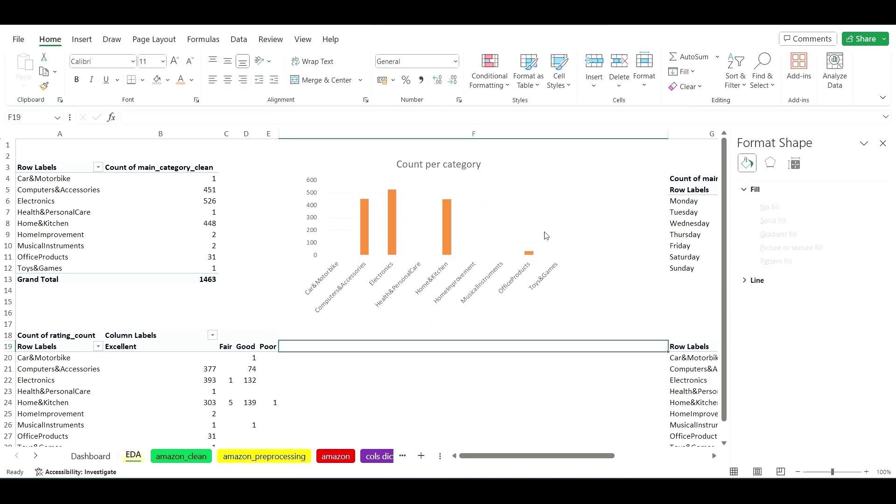
{"action": "left_click", "coordinate": [516, 228]}
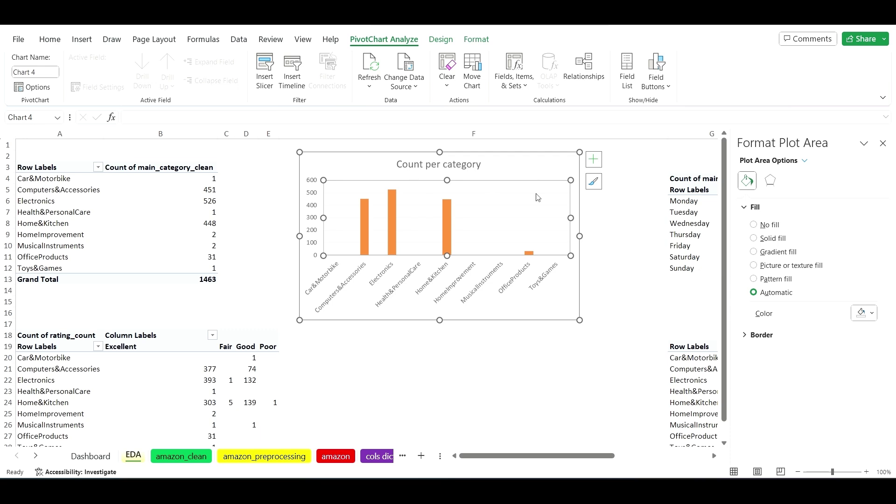
- Remove the gridlines from the "Count per category" chart and resize it to be slightly wider and shorter
{"action": "left_click", "coordinate": [593, 160]}
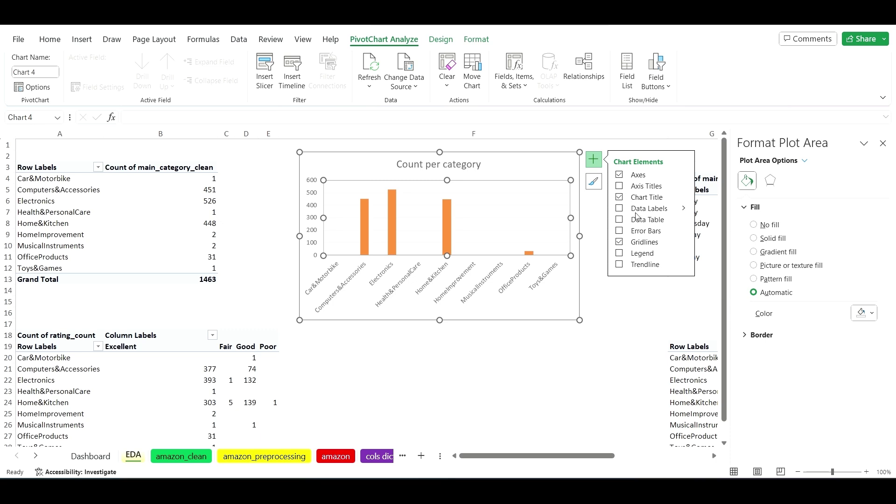
{"action": "left_click", "coordinate": [640, 243]}
{"action": "left_click_drag", "start_coordinate": [580, 321], "coordinate": [588, 302]}
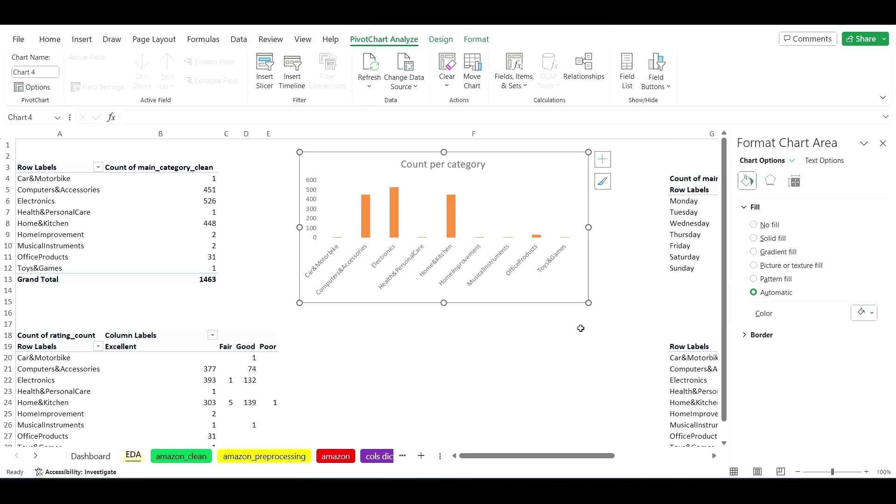
{"action": "left_click", "coordinate": [591, 313]}
{"action": "left_click", "coordinate": [496, 415]}
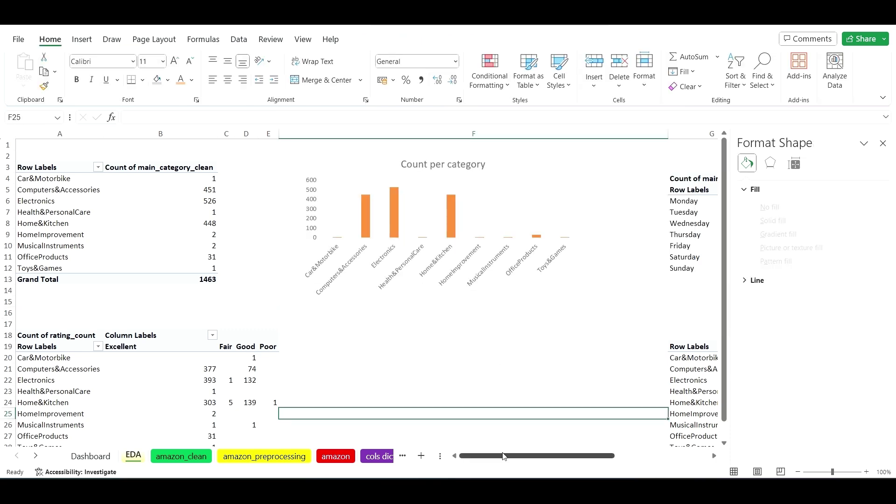
- Insert a 2-D clustered column chart from the weekday by time-of-day pivot table in G4:K12
{"action": "left_click_drag", "start_coordinate": [500, 456], "coordinate": [621, 454]}
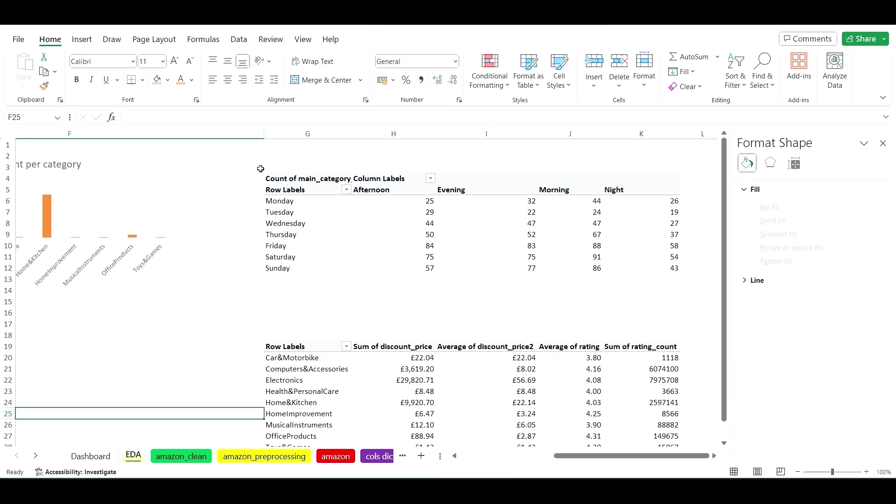
{"action": "left_click", "coordinate": [284, 179]}
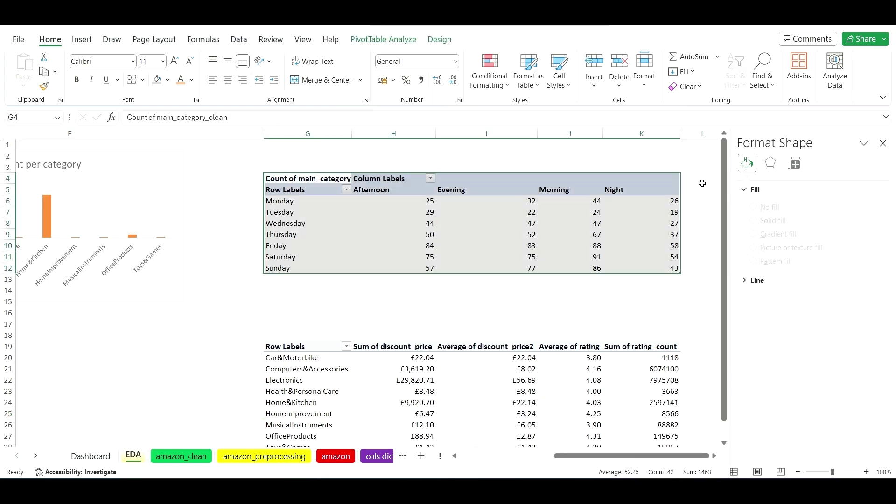
{"action": "left_click", "coordinate": [89, 40]}
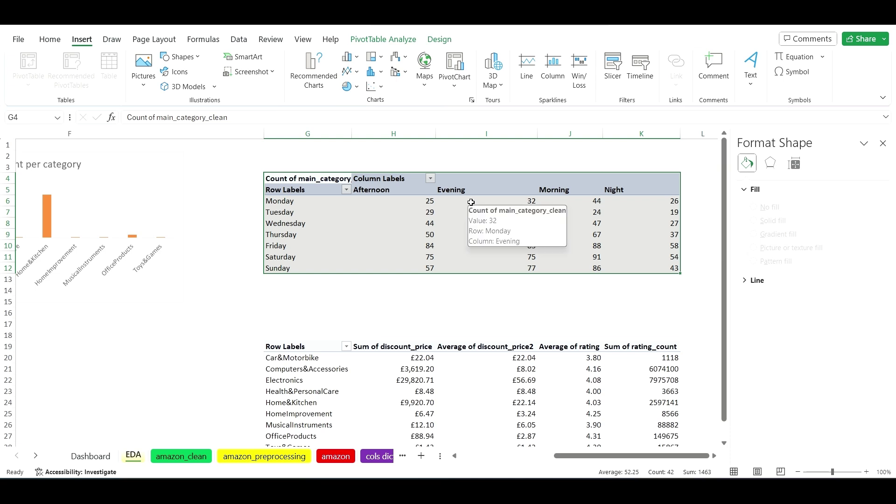
{"action": "left_click", "coordinate": [356, 61]}
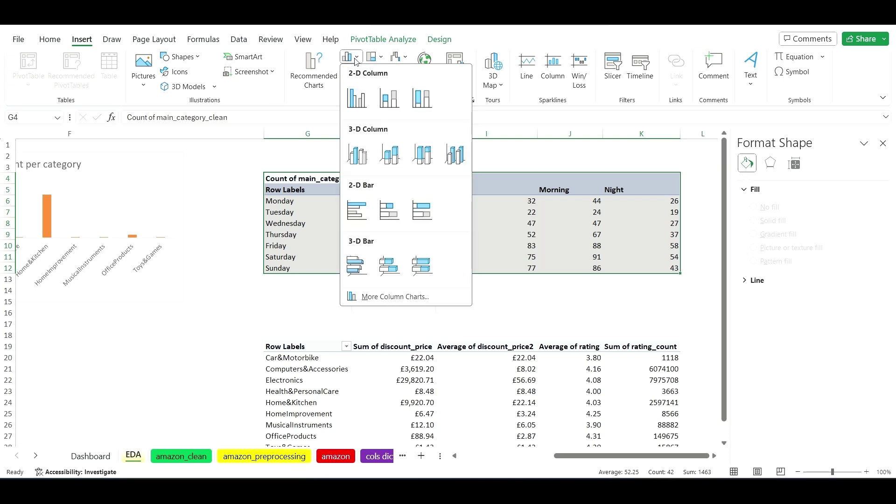
{"action": "left_click", "coordinate": [361, 99]}
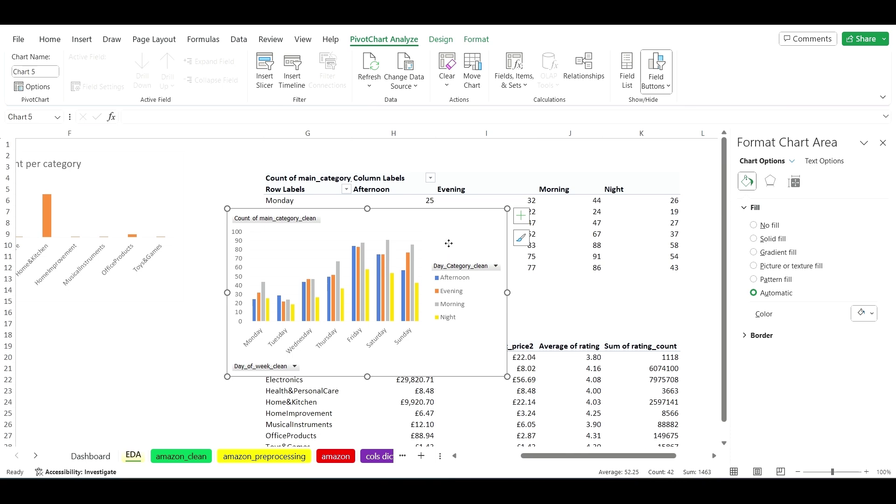
- Move the weekday chart off the pivot tables into the empty area beside them, starting at about column M
{"action": "left_click_drag", "start_coordinate": [438, 260], "coordinate": [488, 243]}
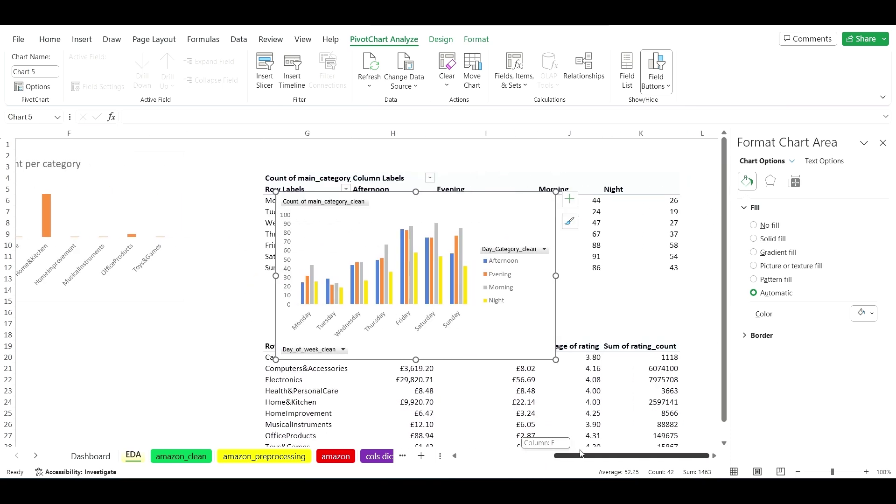
{"action": "left_click", "coordinate": [697, 183]}
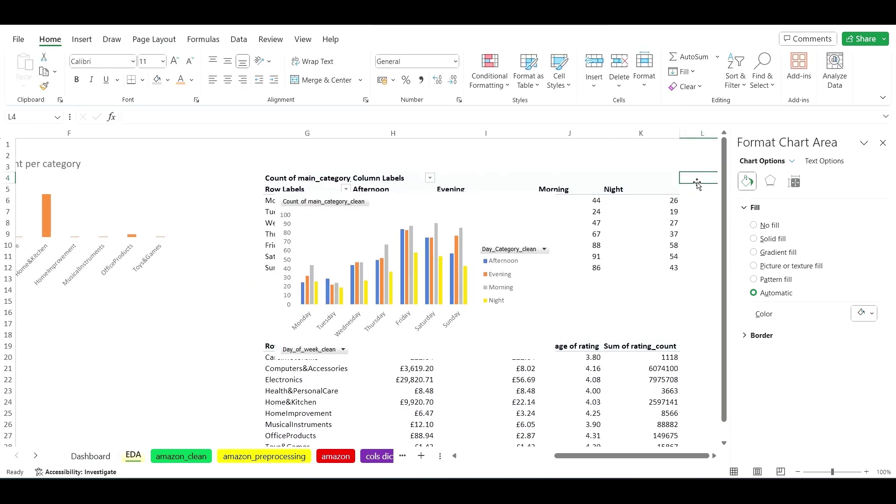
{"action": "key", "text": "Right"}
{"action": "key", "text": "Right"}
{"action": "key", "text": "Right"}
{"action": "key", "text": "Right"}
{"action": "key", "text": "Right"}
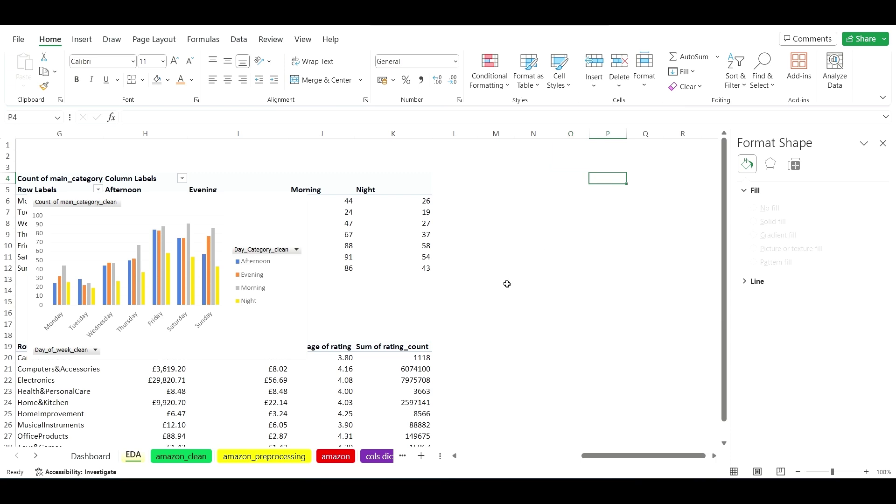
{"action": "left_click_drag", "start_coordinate": [671, 456], "coordinate": [666, 468]}
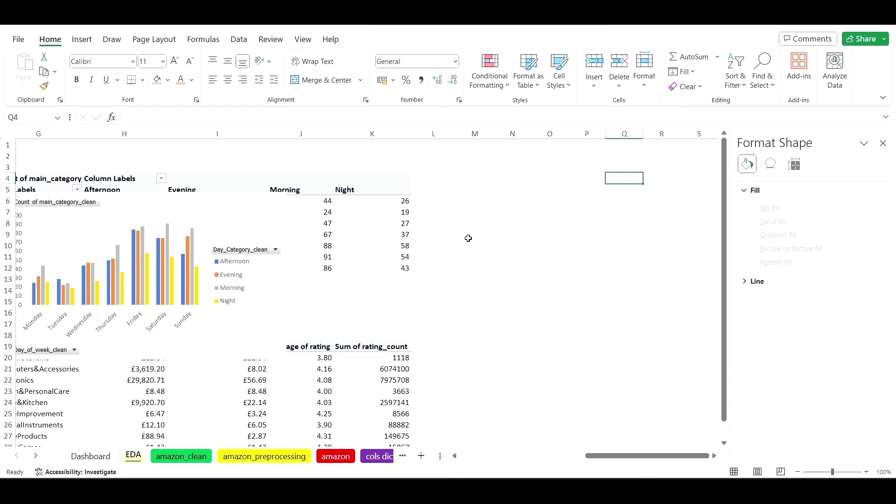
{"action": "key", "text": "Right"}
{"action": "key", "text": "Right"}
{"action": "key", "text": "Right"}
{"action": "key", "text": "Right"}
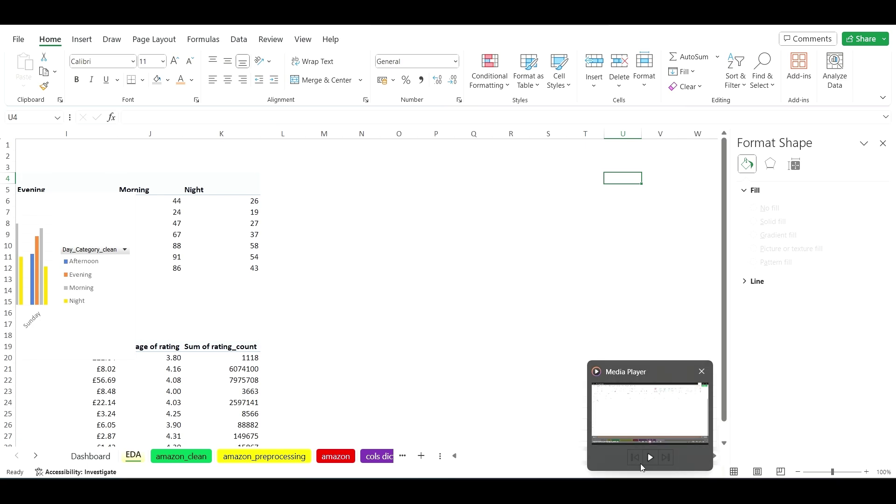
{"action": "left_click_drag", "start_coordinate": [609, 459], "coordinate": [594, 459]}
{"action": "left_click_drag", "start_coordinate": [264, 212], "coordinate": [667, 190]}
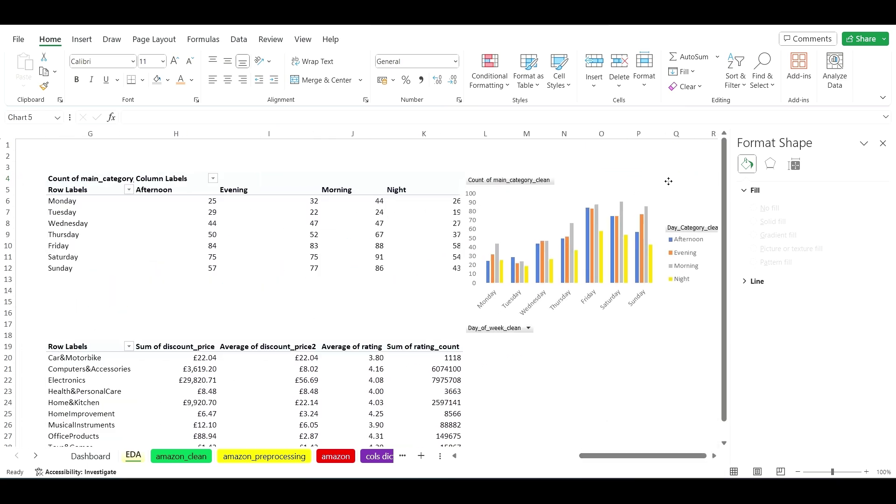
{"action": "left_click", "coordinate": [610, 392]}
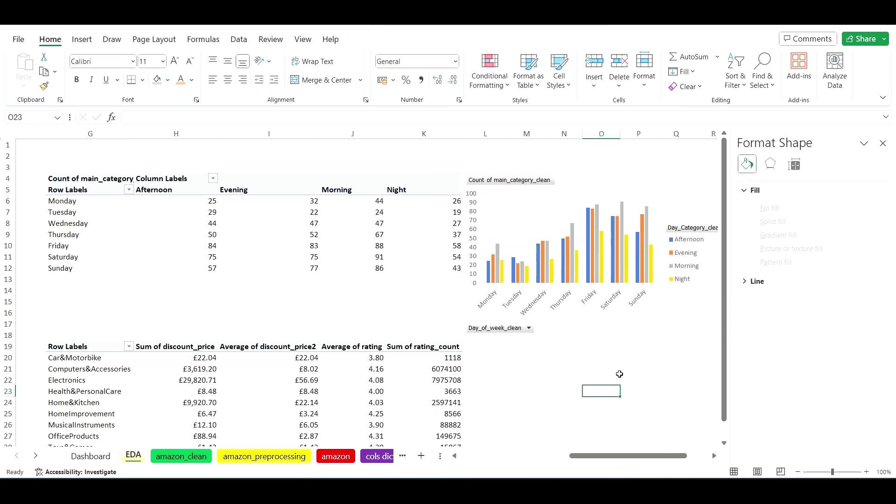
{"action": "key", "text": "Right"}
{"action": "key", "text": "Right"}
{"action": "key", "text": "Right"}
{"action": "key", "text": "Right"}
{"action": "key", "text": "Right"}
{"action": "key", "text": "Right"}
{"action": "key", "text": "Right"}
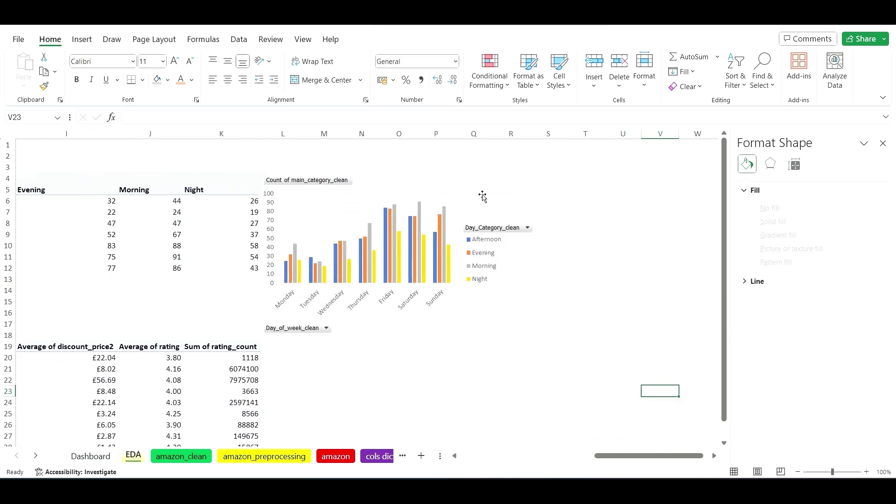
{"action": "left_click_drag", "start_coordinate": [483, 196], "coordinate": [526, 196]}
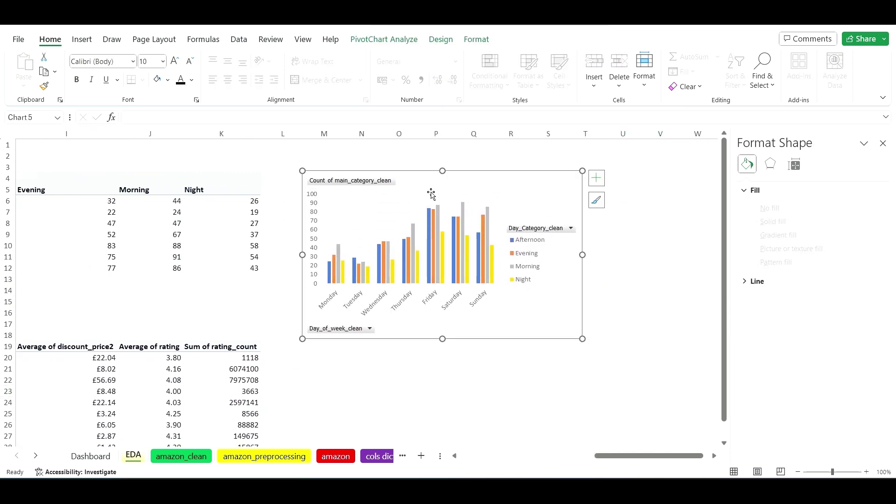
- Hide all field buttons on the weekday chart and add a chart title element
{"action": "right_click", "coordinate": [387, 183]}
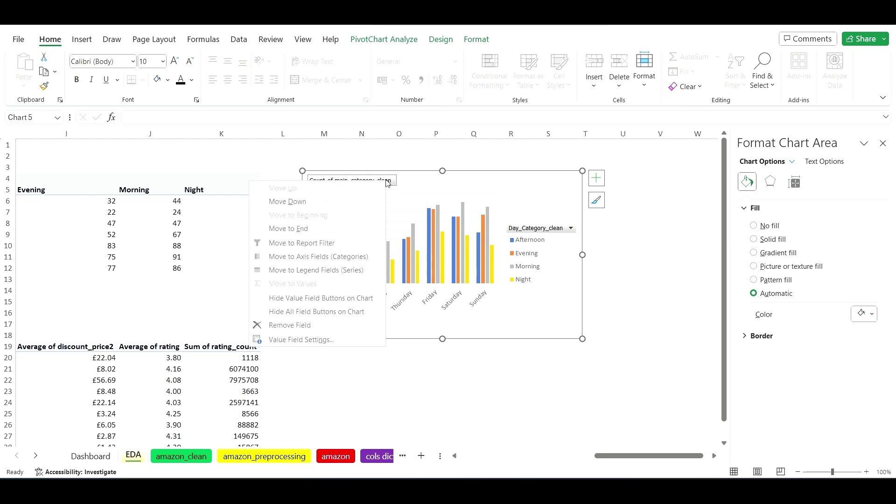
{"action": "left_click", "coordinate": [350, 312]}
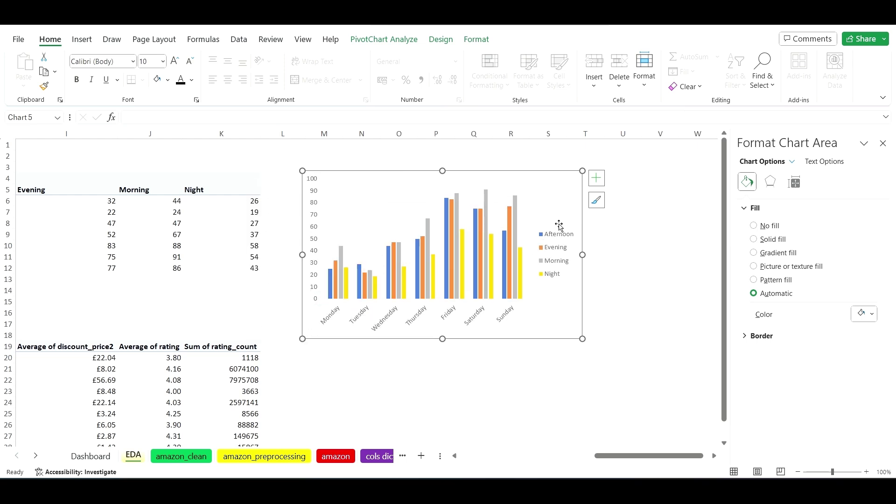
{"action": "left_click", "coordinate": [595, 184]}
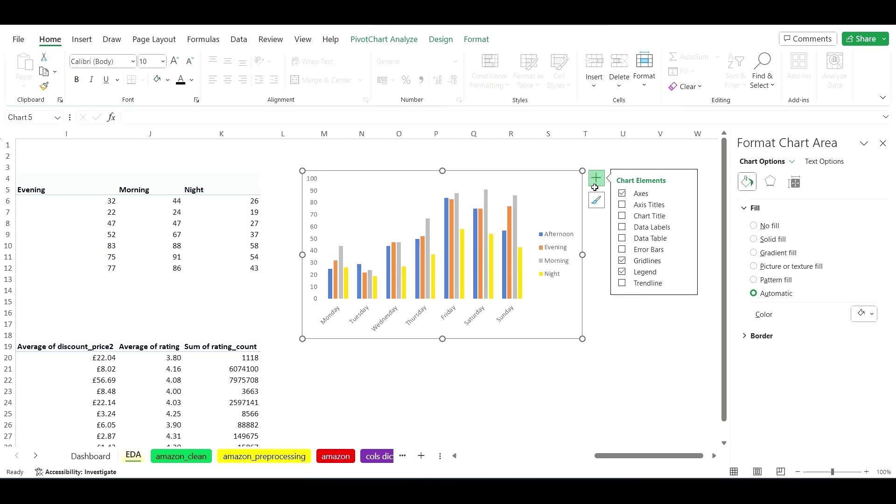
{"action": "left_click", "coordinate": [623, 216]}
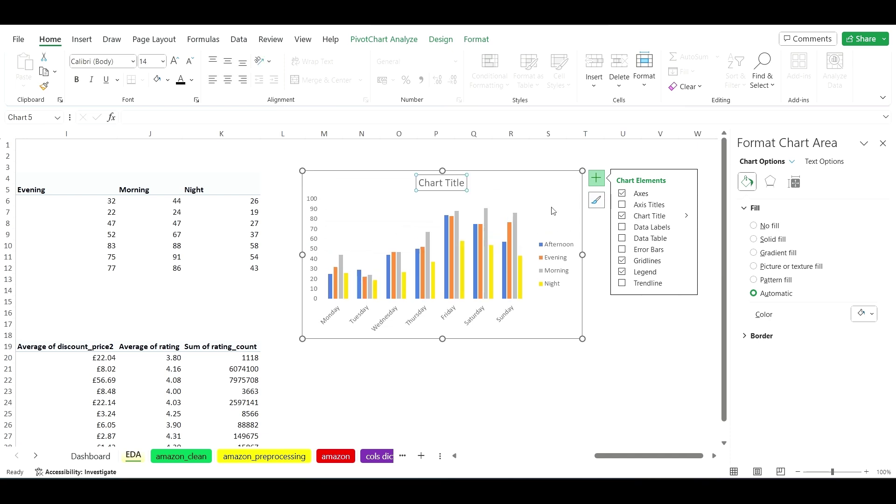
- Change the weekday chart's title to "Sales Per Day"
{"action": "left_click", "coordinate": [461, 184]}
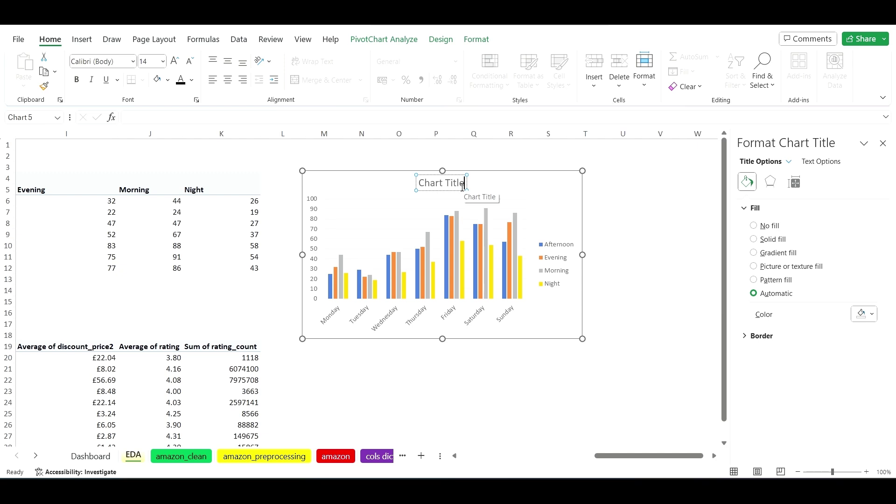
{"action": "key", "text": "BackSpace"}
{"action": "key", "text": "BackSpace"}
{"action": "key", "text": "BackSpace"}
{"action": "key", "text": "BackSpace"}
{"action": "key", "text": "BackSpace"}
{"action": "key", "text": "BackSpace"}
{"action": "key", "text": "BackSpace"}
{"action": "key", "text": "BackSpace"}
{"action": "key", "text": "BackSpace"}
{"action": "key", "text": "BackSpace"}
{"action": "key", "text": "BackSpace"}
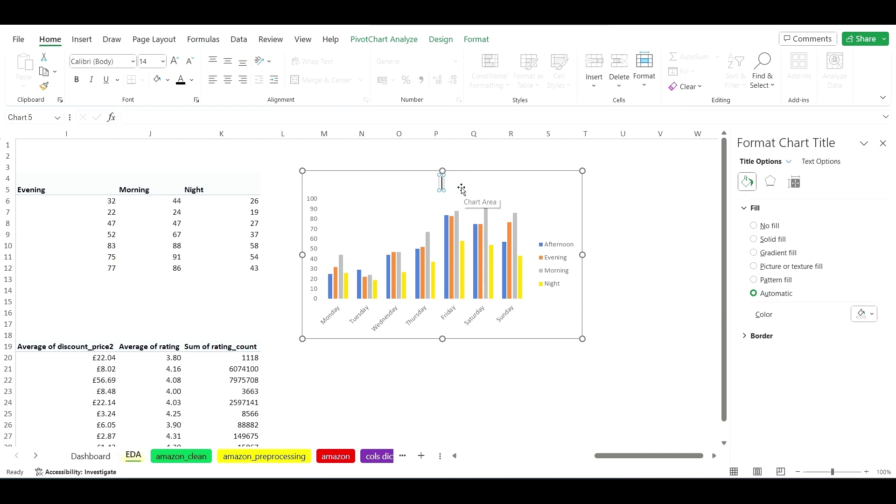
{"action": "key", "text": "Caps_Lock"}
{"action": "type", "text": "S"}
{"action": "key", "text": "Caps_Lock"}
{"action": "type", "text": "a"}
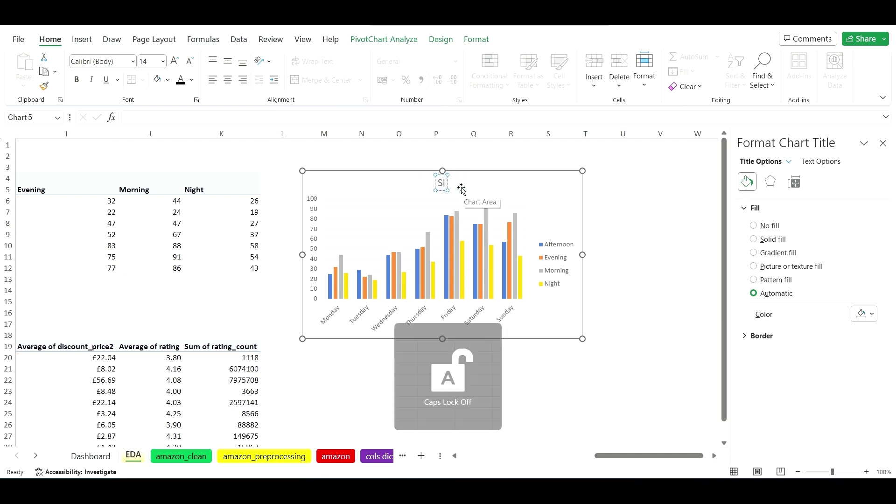
{"action": "type", "text": "les"}
{"action": "key", "text": "Caps_Lock"}
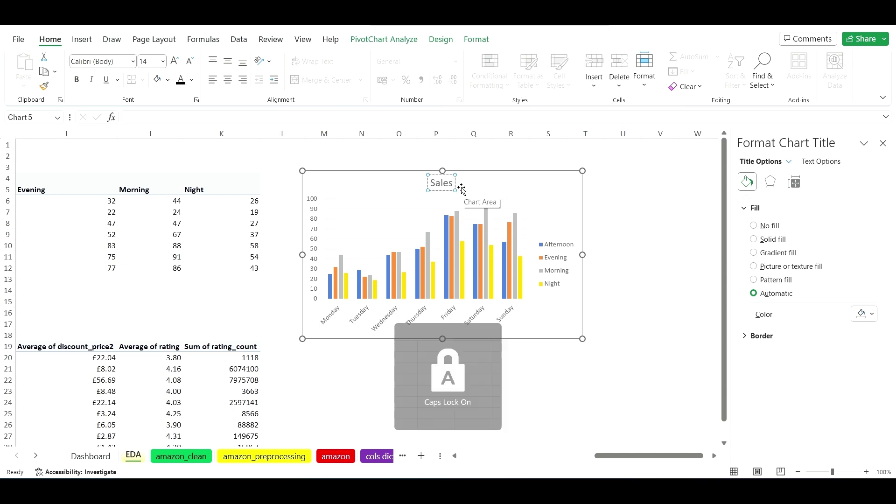
{"action": "type", "text": "P"}
{"action": "key", "text": "Caps_Lock"}
{"action": "type", "text": "er"}
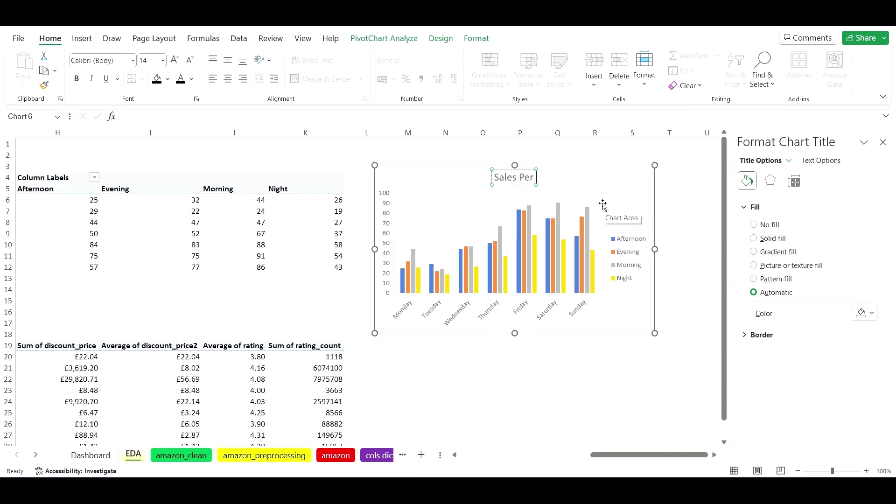
{"action": "key", "text": "Caps_Lock"}
{"action": "type", "text": "Day"}
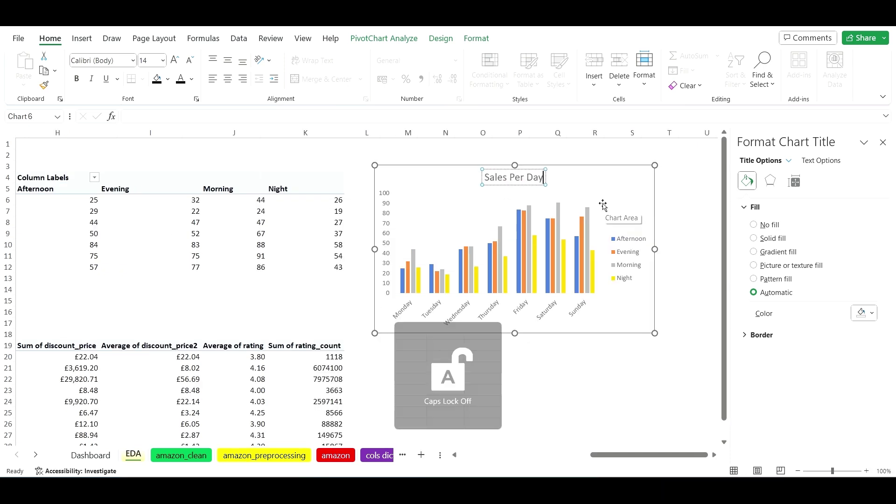
{"action": "left_click", "coordinate": [578, 372]}
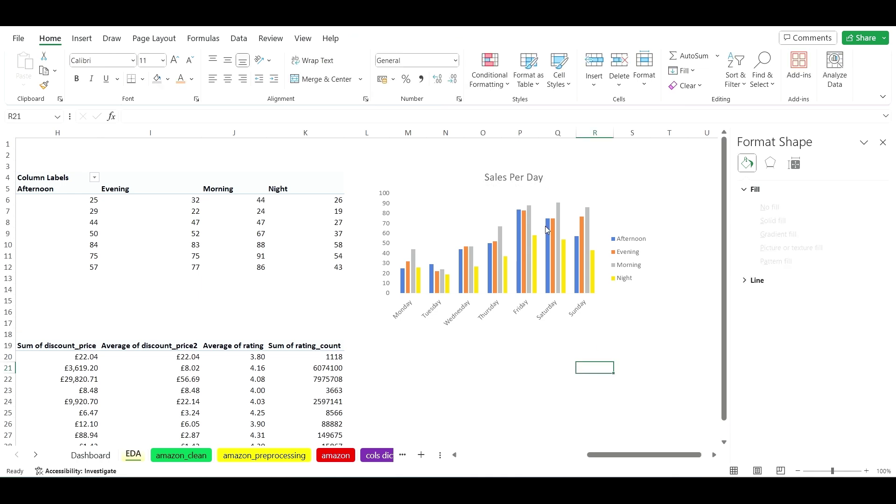
- Set the fill color of the Afternoon series in the "Sales Per Day" chart to Orange, Accent 2, Lighter 40%
{"action": "left_click", "coordinate": [461, 276]}
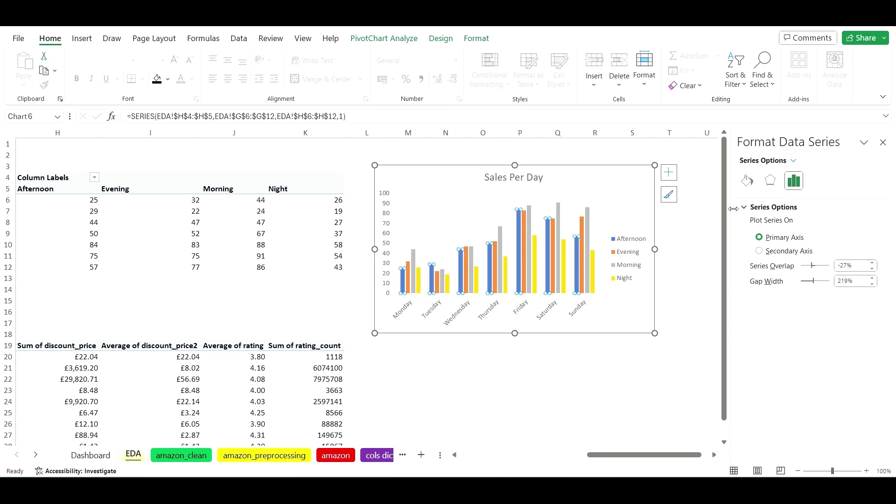
{"action": "left_click", "coordinate": [747, 181]}
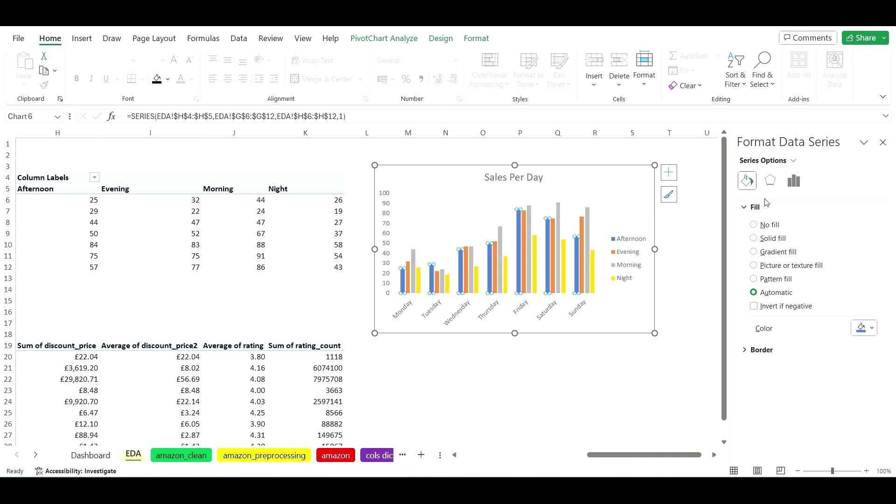
{"action": "left_click", "coordinate": [873, 329]}
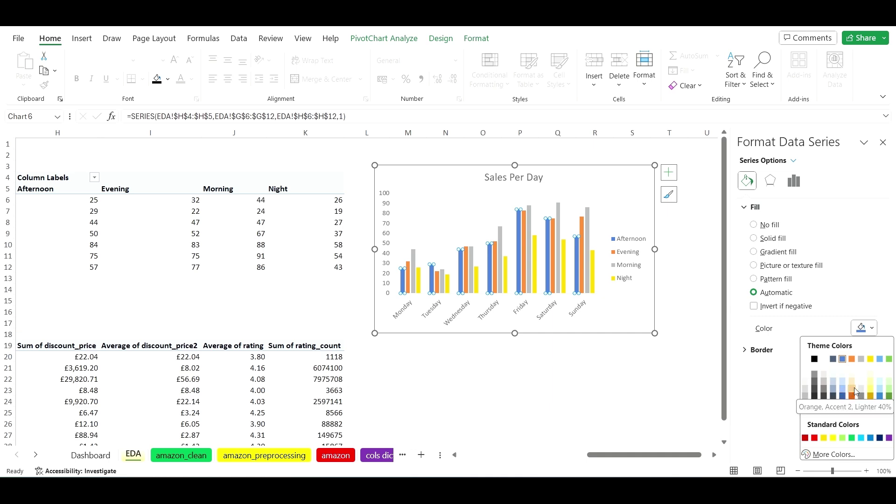
{"action": "left_click", "coordinate": [854, 390]}
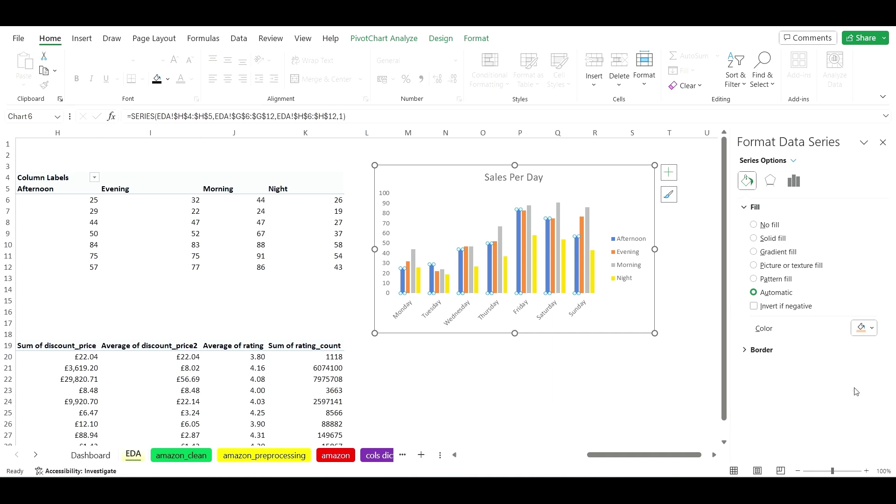
- Set the fill color of the Morning series in the "Sales Per Day" chart to Orange, Accent 2, Darker 25%
{"action": "left_click", "coordinate": [409, 281]}
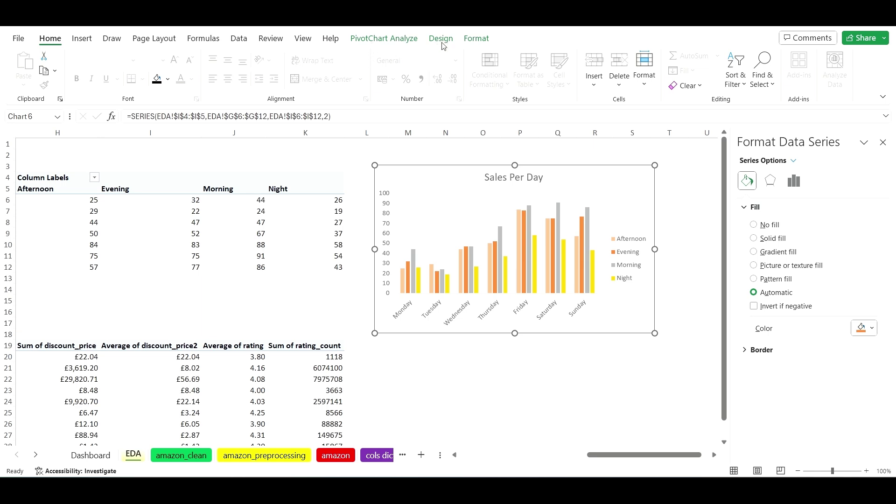
{"action": "left_click", "coordinate": [410, 288]}
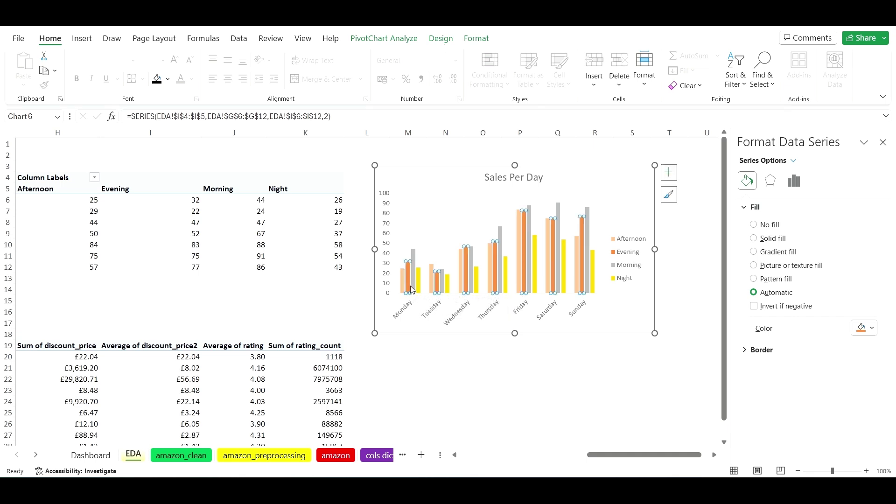
{"action": "left_click", "coordinate": [412, 288]}
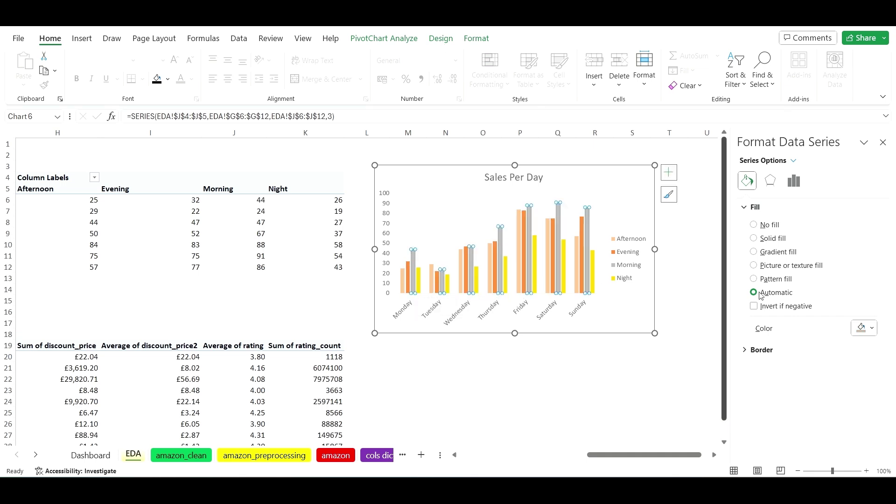
{"action": "left_click", "coordinate": [872, 328]}
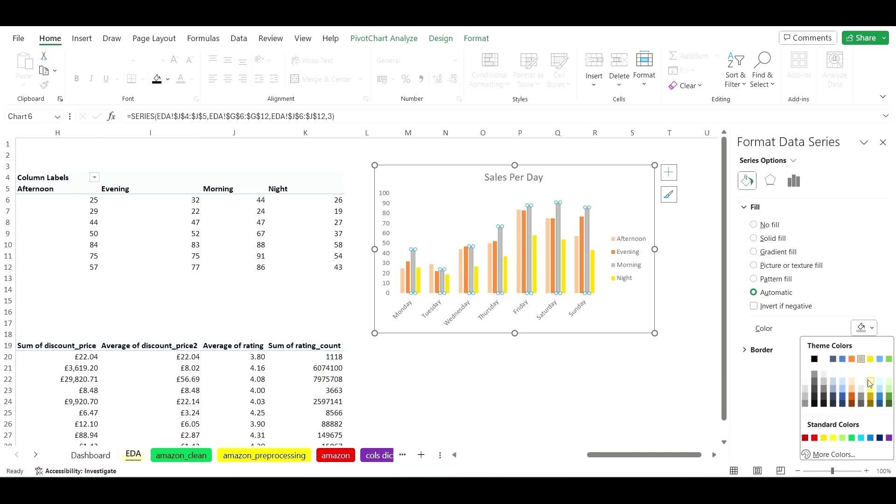
{"action": "left_click", "coordinate": [852, 359]}
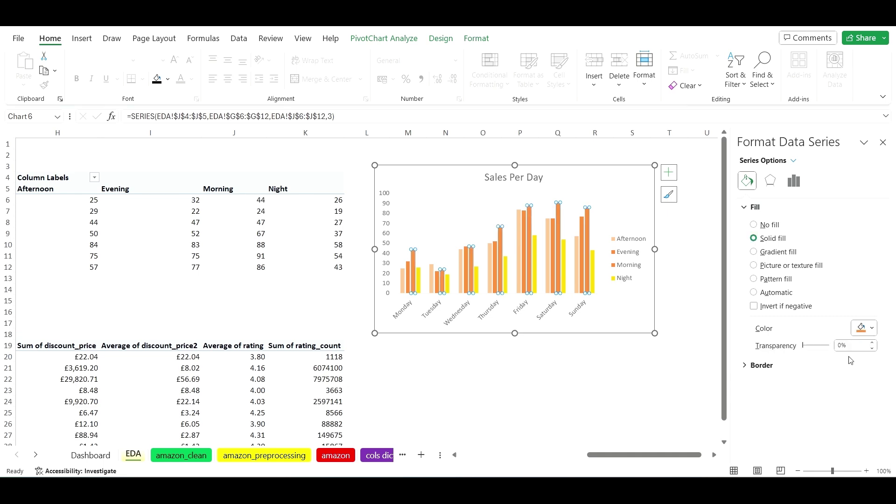
{"action": "left_click", "coordinate": [871, 329]}
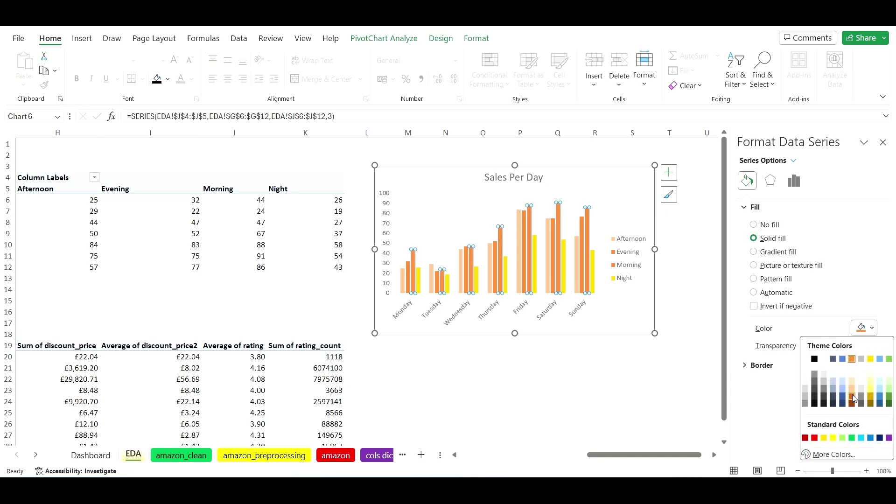
{"action": "left_click", "coordinate": [852, 397]}
- Set the fill color of the Night series in the "Sales Per Day" chart to Orange, Accent 2, Darker 50%
{"action": "left_click", "coordinate": [420, 286]}
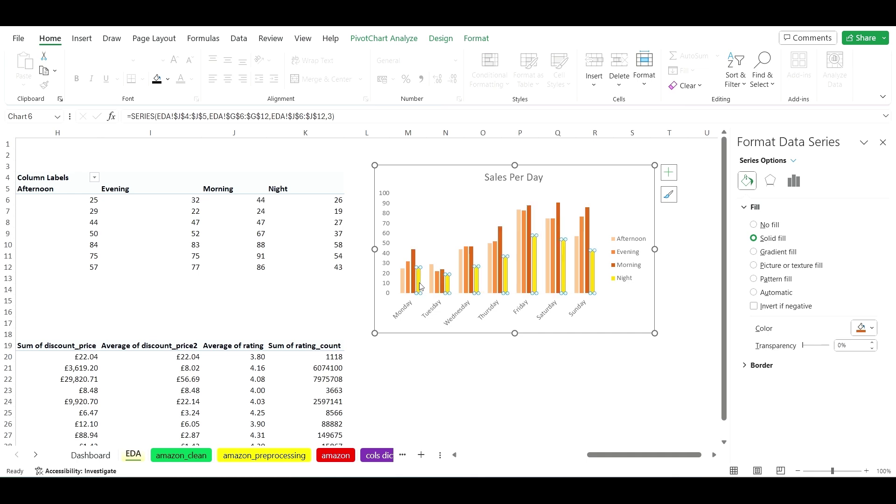
{"action": "left_click", "coordinate": [863, 328]}
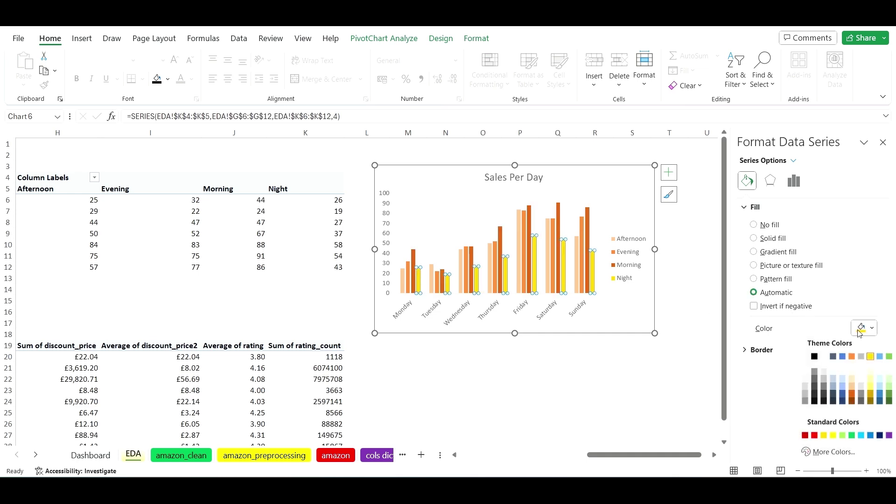
{"action": "left_click", "coordinate": [852, 402]}
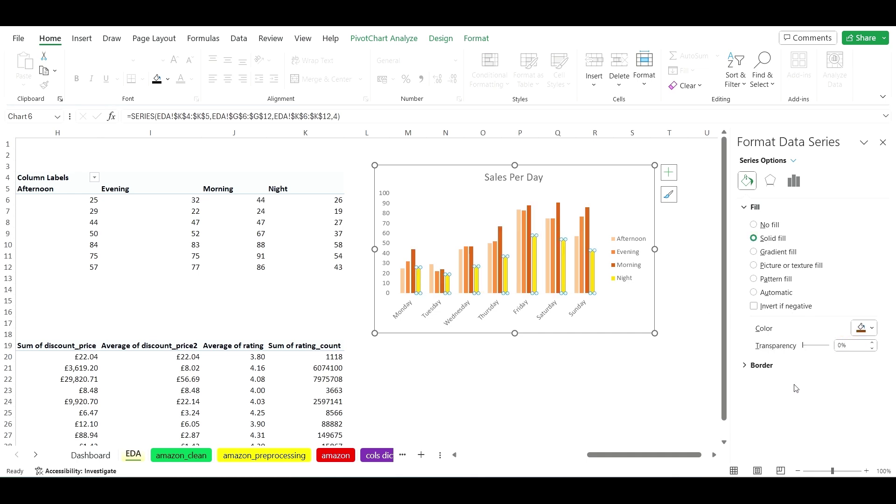
{"action": "left_click", "coordinate": [630, 366]}
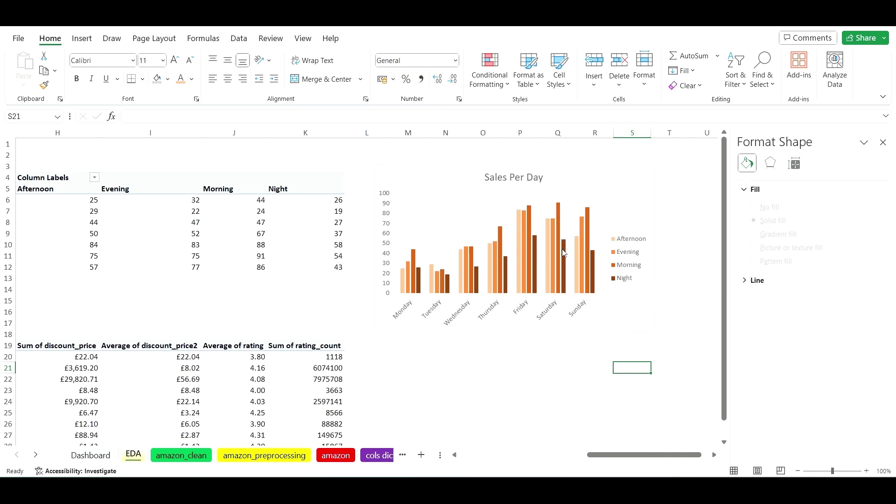
- Draw a rectangle about 6.3 cm high and 3 cm wide over the Friday and Saturday columns of the "Sales Per Day" chart
{"action": "mouse_move", "coordinate": [547, 250]}
{"action": "left_click", "coordinate": [82, 39]}
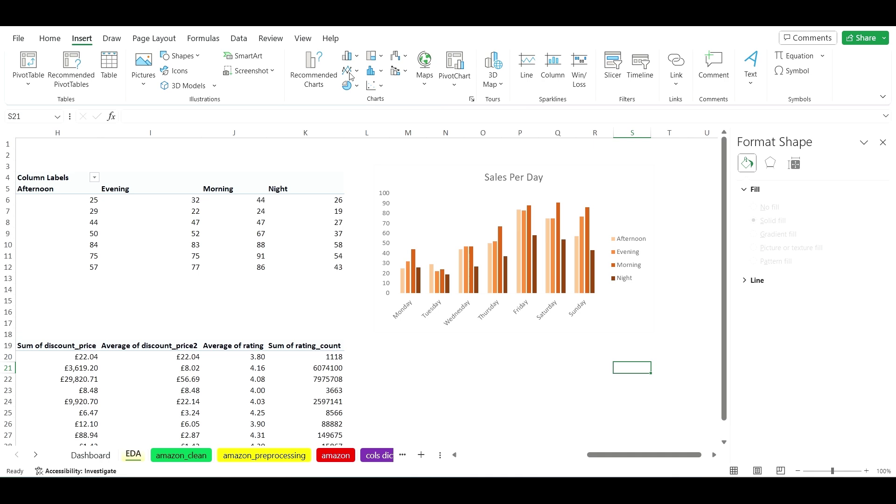
{"action": "key", "text": "Right"}
{"action": "key", "text": "Right"}
{"action": "key", "text": "Down"}
{"action": "key", "text": "Down"}
{"action": "key", "text": "Down"}
{"action": "left_click", "coordinate": [181, 56]}
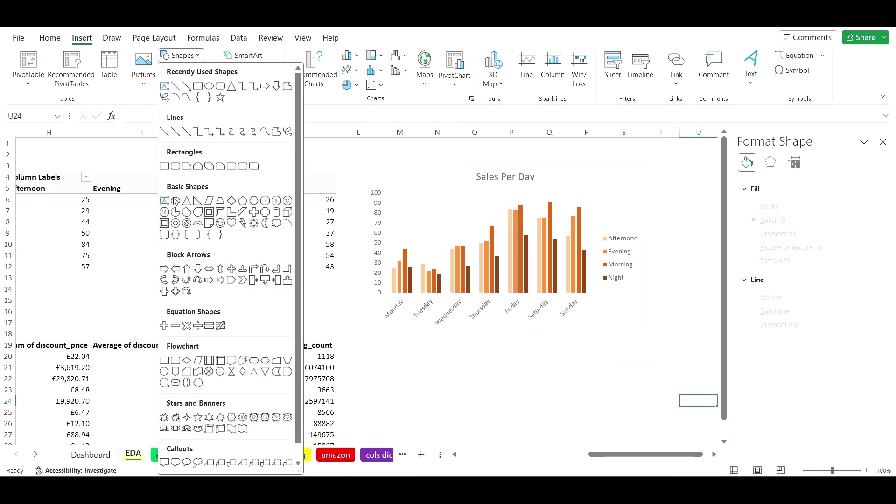
{"action": "left_click", "coordinate": [165, 166]}
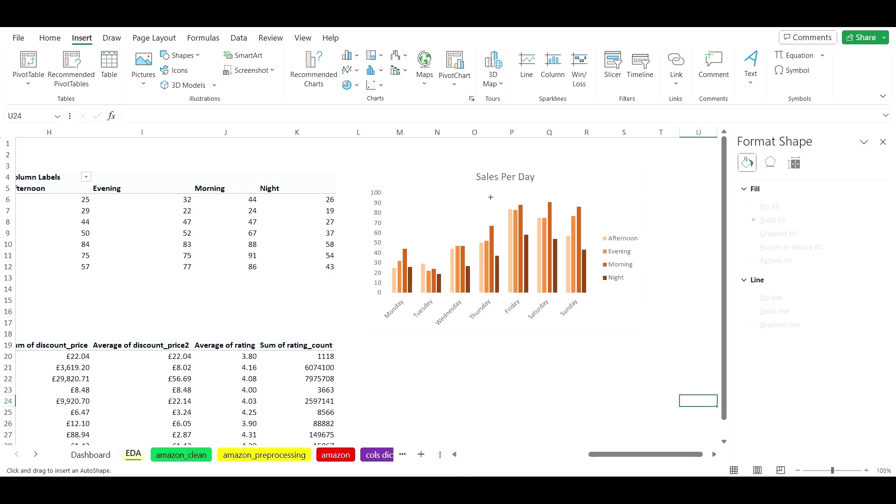
{"action": "left_click_drag", "start_coordinate": [496, 194], "coordinate": [563, 332]}
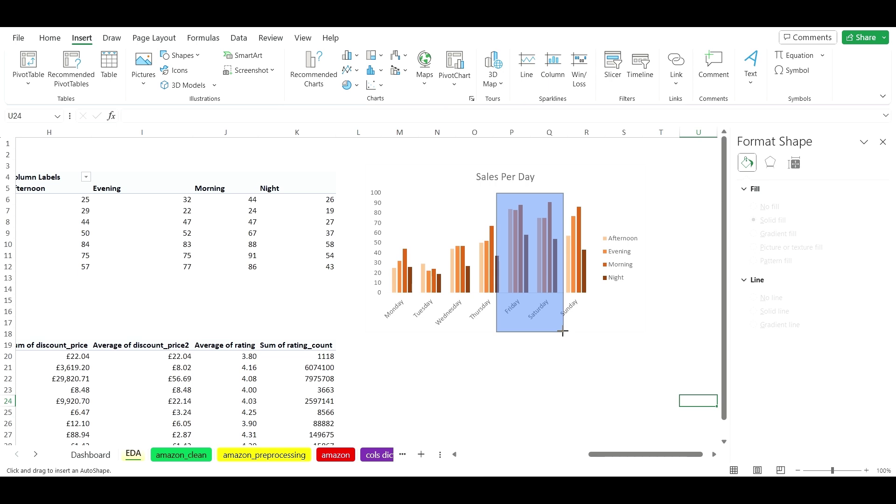
{"action": "left_click_drag", "start_coordinate": [563, 331], "coordinate": [563, 331]}
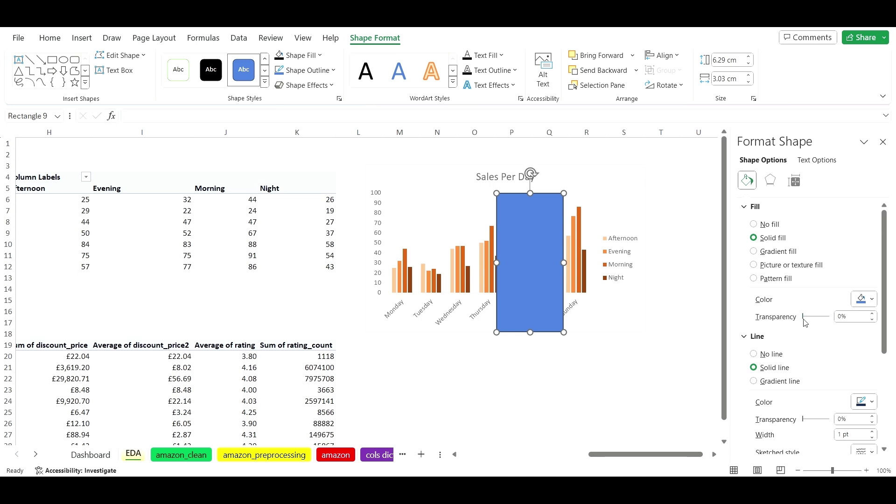
- Set the rectangle's fill to 100% transparency and its fill color to orange
{"action": "left_click_drag", "start_coordinate": [803, 317], "coordinate": [829, 317]}
{"action": "scroll", "coordinate": [845, 359], "scroll_direction": "down", "scroll_amount": 3}
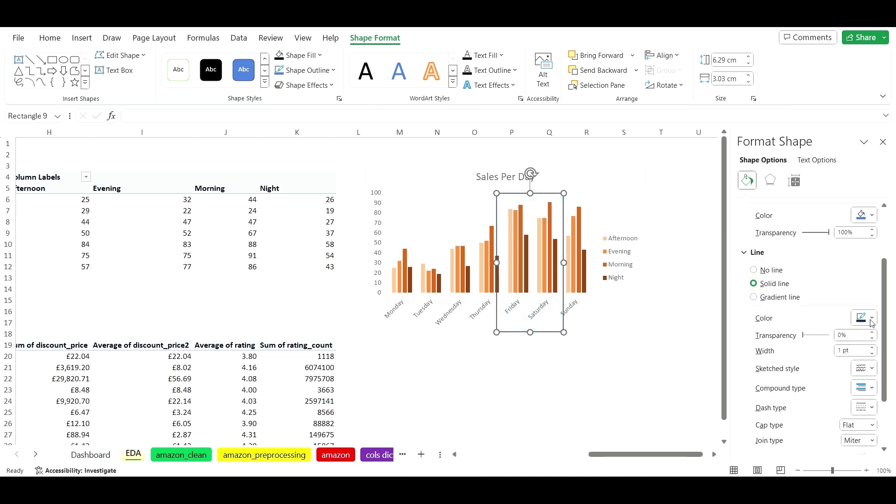
{"action": "left_click", "coordinate": [873, 215]}
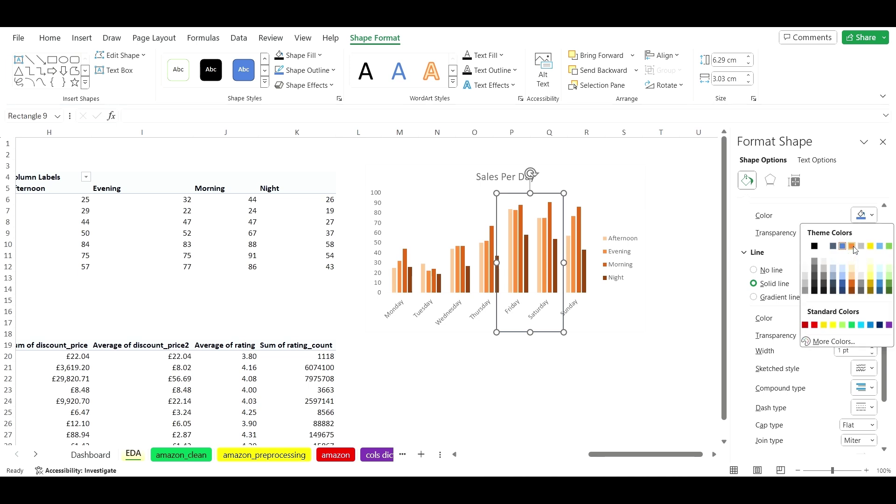
{"action": "left_click", "coordinate": [852, 247]}
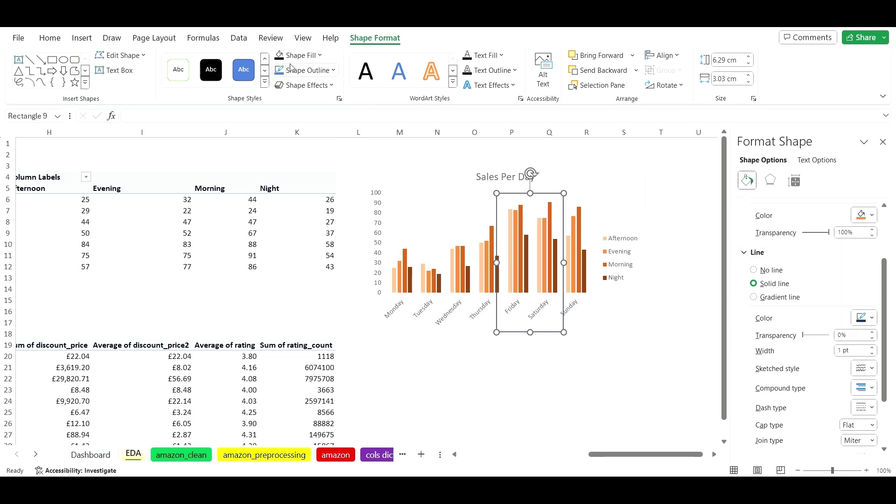
- Apply the Colored Outline - Orange, Accent 2 style to the rectangle, with 100% fill transparency and a 3 pt line width
{"action": "left_click", "coordinate": [263, 66]}
{"action": "left_click", "coordinate": [264, 70]}
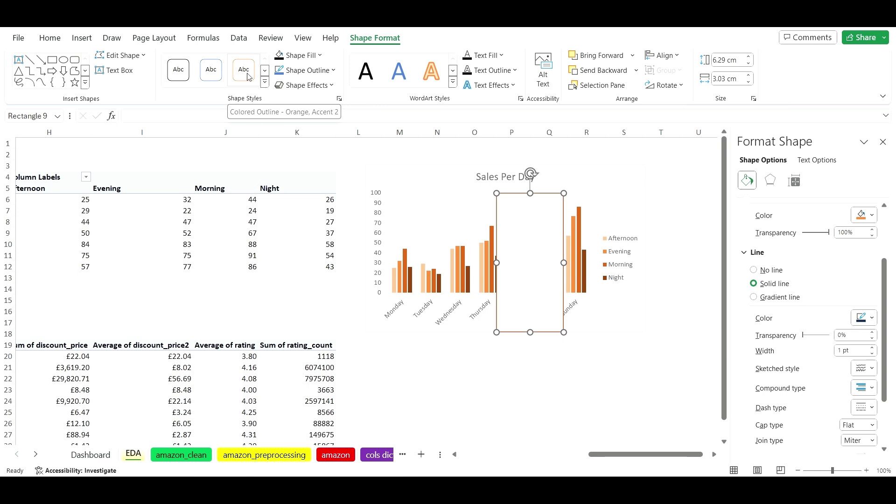
{"action": "left_click", "coordinate": [249, 77]}
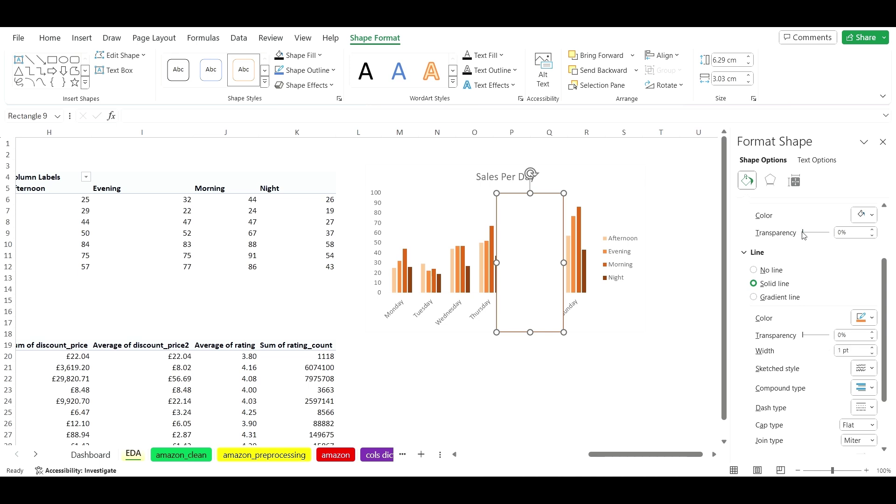
{"action": "left_click_drag", "start_coordinate": [803, 234], "coordinate": [832, 232]}
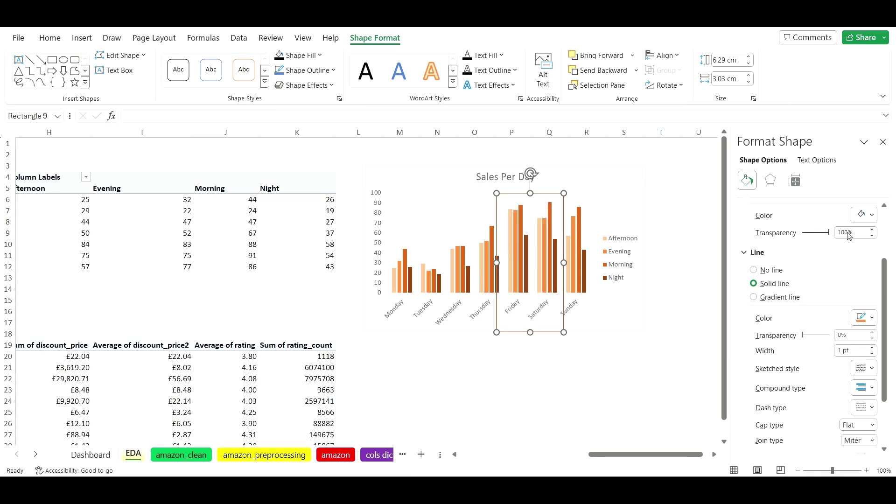
{"action": "left_click", "coordinate": [873, 348]}
{"action": "left_click", "coordinate": [873, 347]}
{"action": "left_click", "coordinate": [873, 348]}
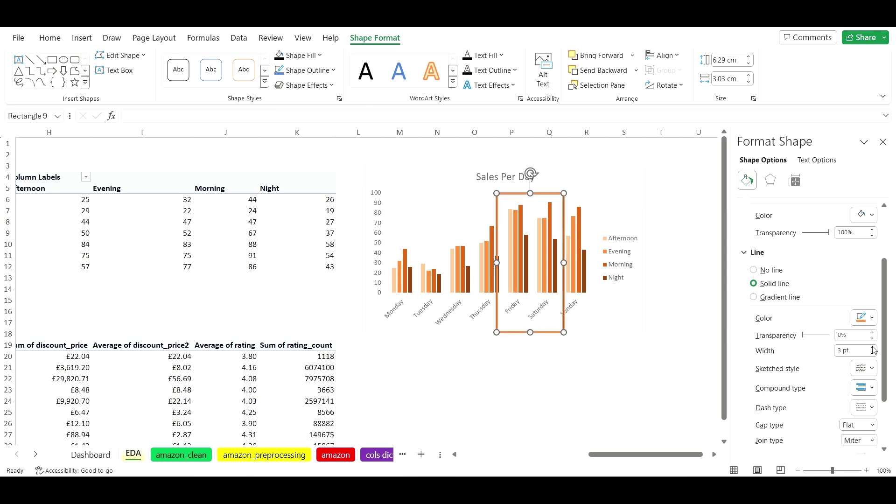
{"action": "left_click", "coordinate": [624, 390]}
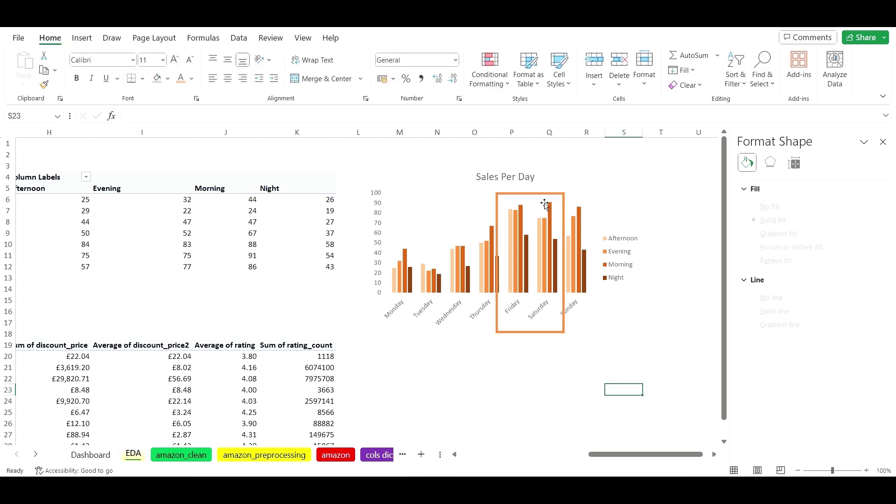
- Reposition the rectangle and narrow it to about 2.7 cm so it frames only the Friday and Saturday columns
{"action": "left_click_drag", "start_coordinate": [543, 199], "coordinate": [547, 194]}
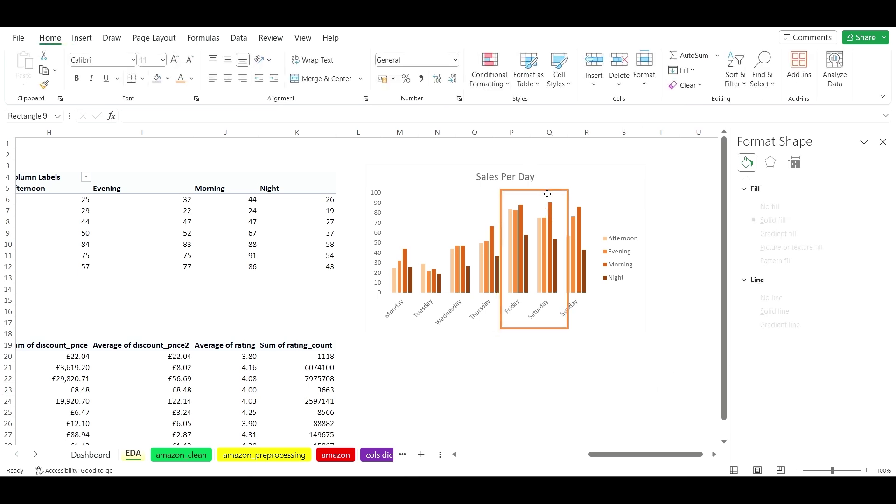
{"action": "left_click_drag", "start_coordinate": [568, 260], "coordinate": [559, 258]}
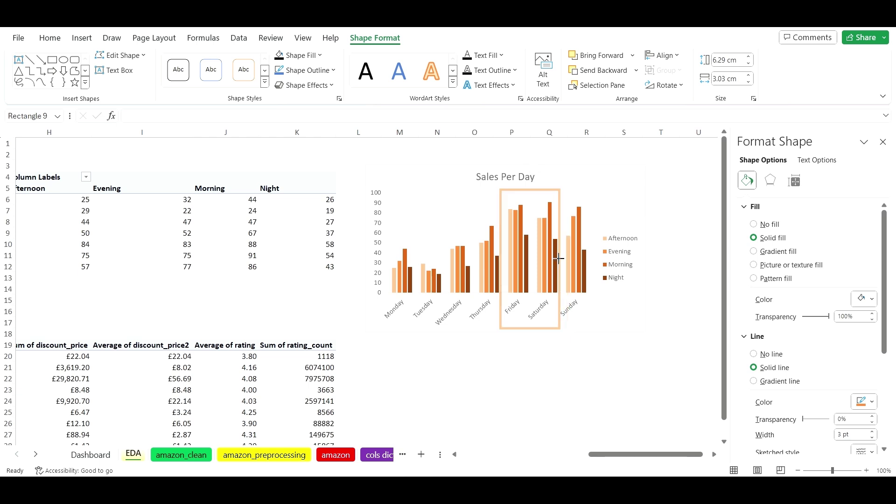
{"action": "left_click_drag", "start_coordinate": [499, 258], "coordinate": [500, 259]}
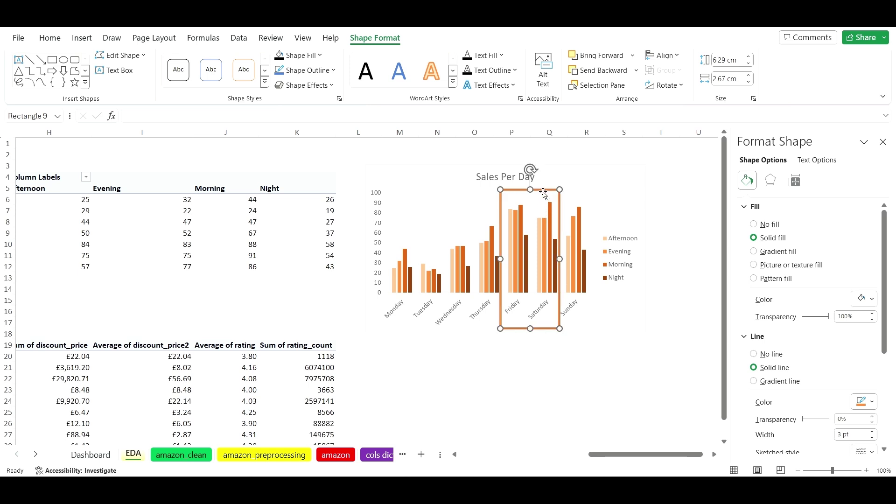
{"action": "left_click_drag", "start_coordinate": [545, 191], "coordinate": [549, 194]}
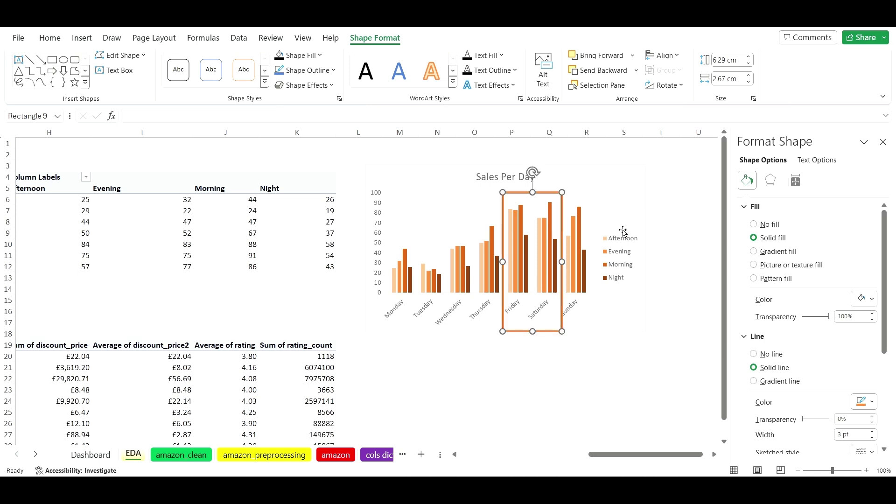
{"action": "left_click", "coordinate": [654, 246]}
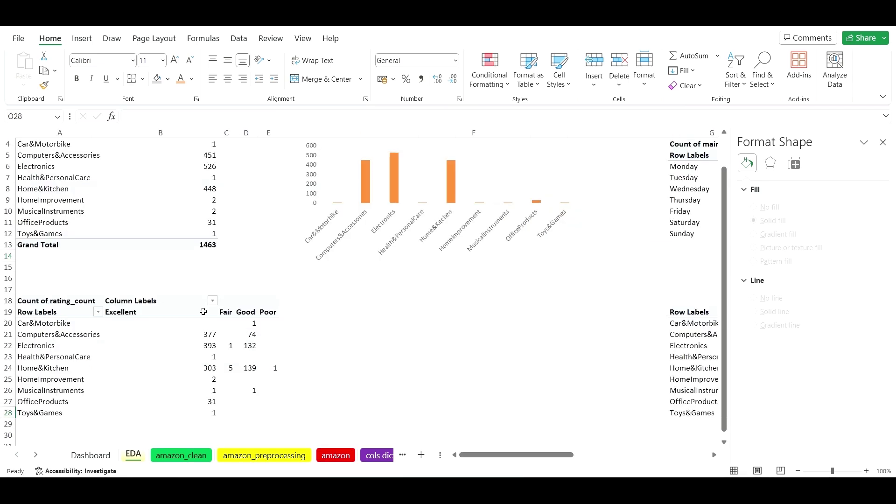
- Apply orange gradient-fill data bars to the Sum of discount_price values in H20:H28
{"action": "left_click_drag", "start_coordinate": [475, 456], "coordinate": [562, 464]}
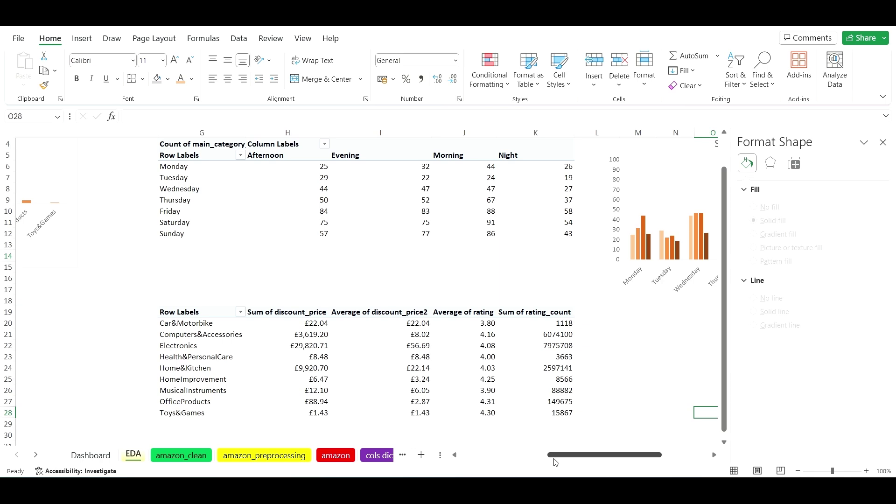
{"action": "left_click_drag", "start_coordinate": [563, 459], "coordinate": [571, 461]}
{"action": "left_click", "coordinate": [295, 344]}
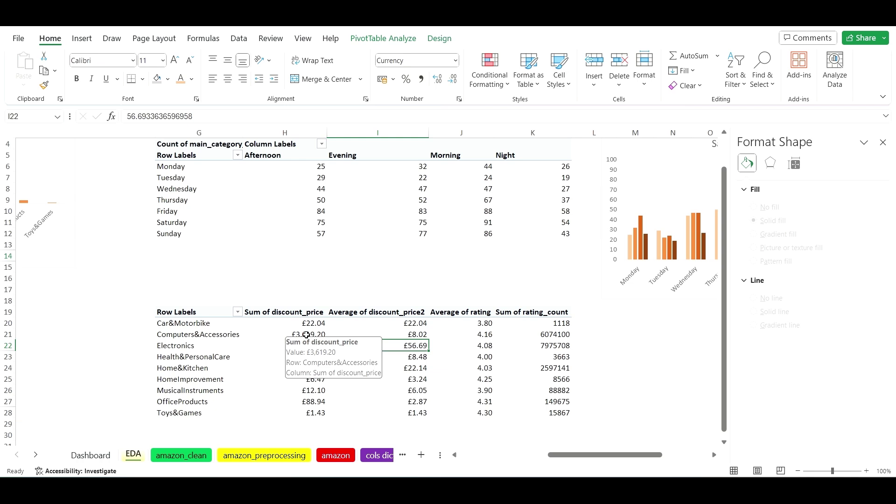
{"action": "left_click_drag", "start_coordinate": [313, 323], "coordinate": [321, 412]}
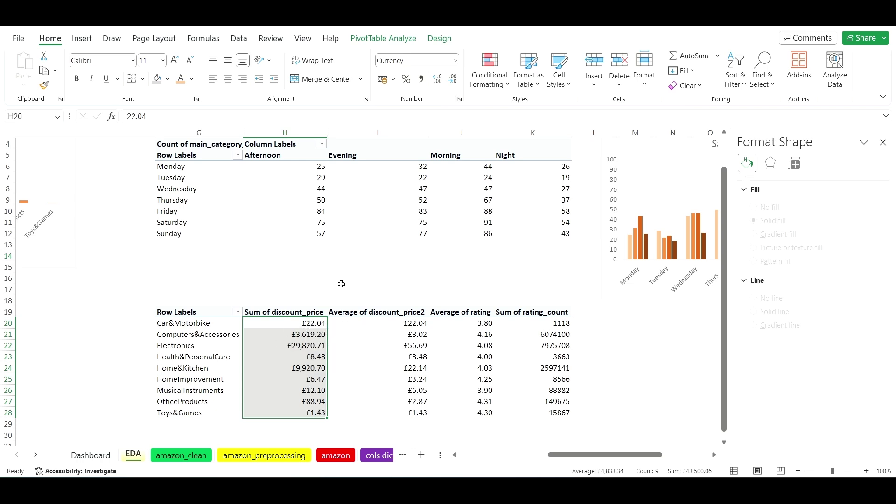
{"action": "left_click", "coordinate": [484, 83]}
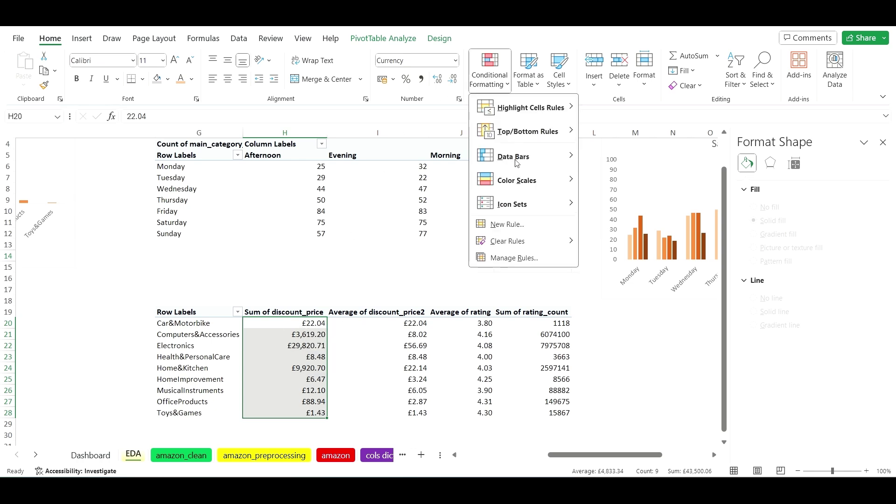
{"action": "mouse_move", "coordinate": [517, 164]}
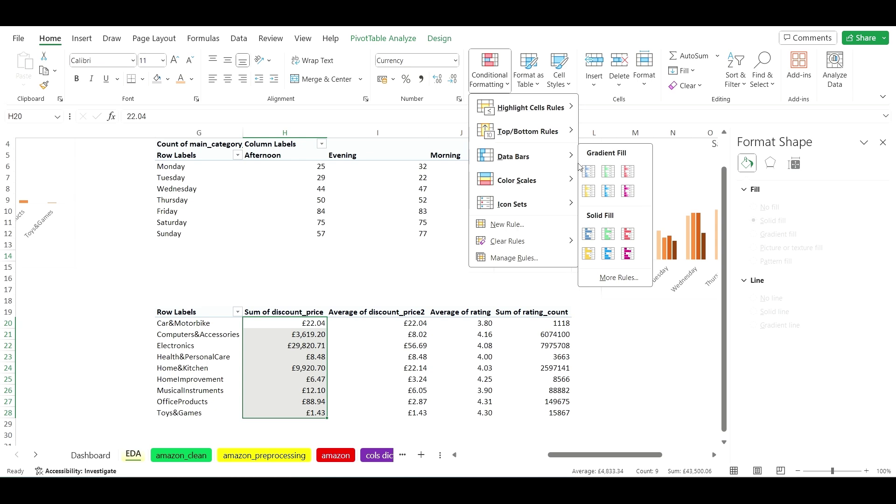
{"action": "left_click", "coordinate": [591, 193]}
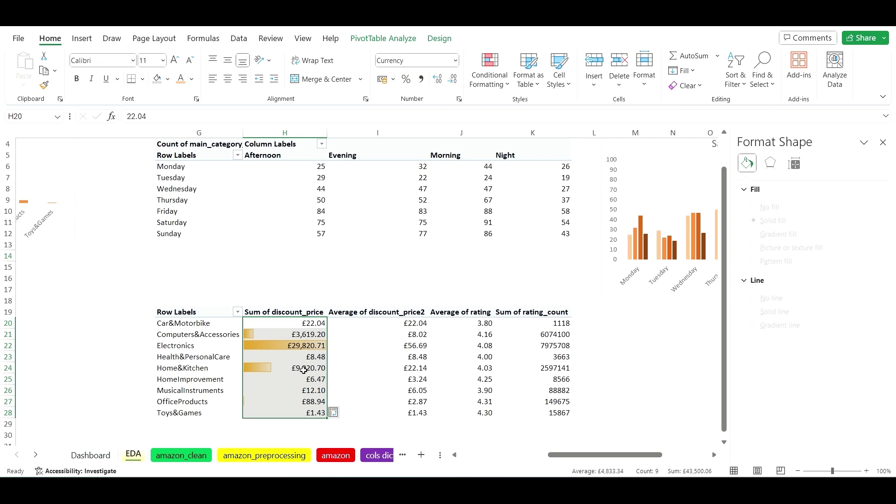
{"action": "left_click", "coordinate": [304, 370]}
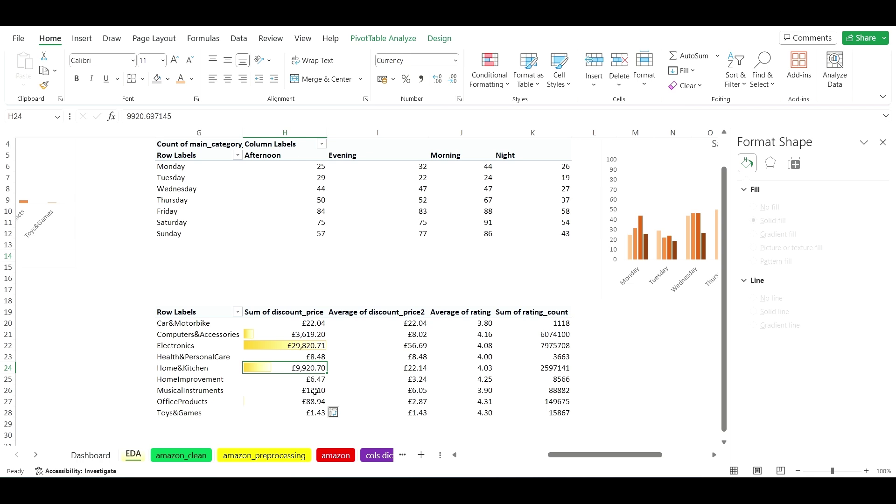
- Apply orange solid-fill data bars to the Average of discount_price2 values in I20:I28
{"action": "left_click", "coordinate": [366, 357]}
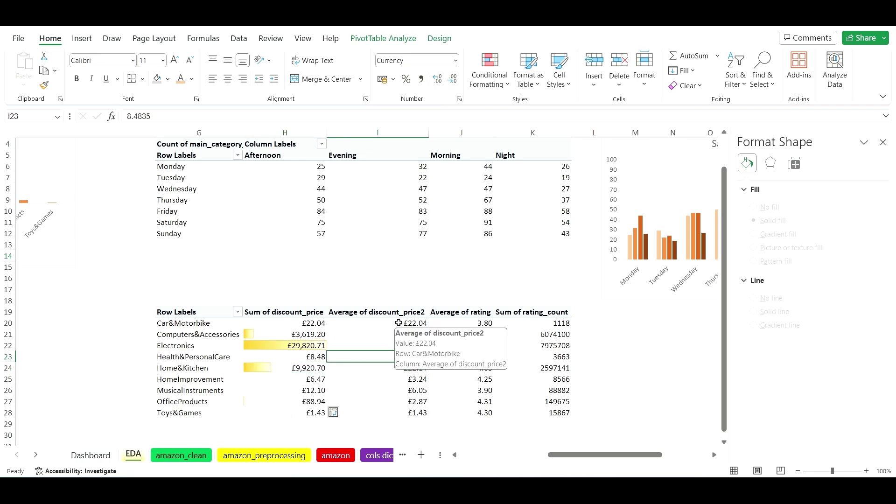
{"action": "left_click_drag", "start_coordinate": [398, 324], "coordinate": [413, 409]}
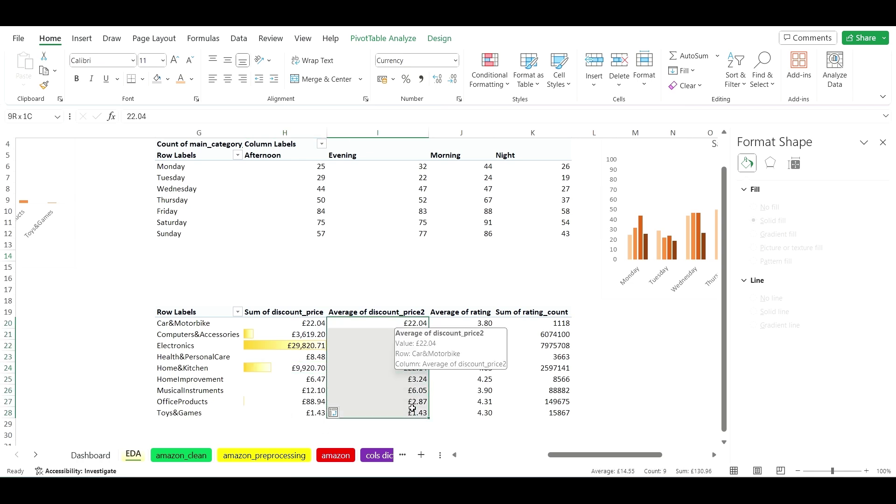
{"action": "left_click", "coordinate": [503, 84]}
{"action": "mouse_move", "coordinate": [538, 169]}
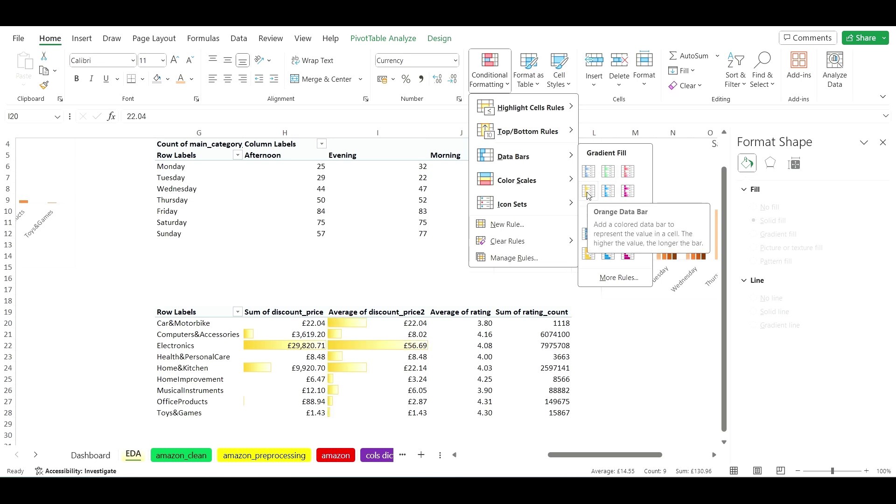
{"action": "left_click", "coordinate": [591, 258]}
{"action": "left_click_drag", "start_coordinate": [428, 354], "coordinate": [461, 330]}
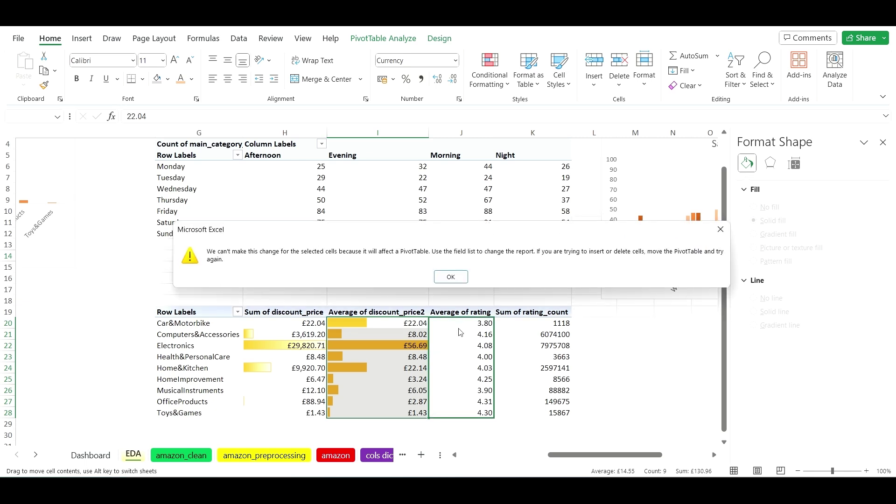
{"action": "left_click", "coordinate": [450, 277]}
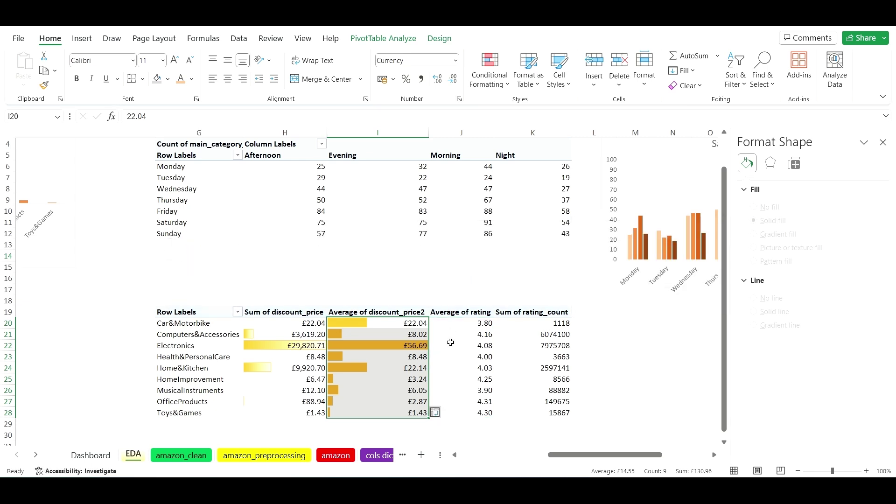
- Apply light blue gradient-fill data bars to the Sum of rating_count values in K20:K28
{"action": "left_click_drag", "start_coordinate": [458, 322], "coordinate": [464, 375]}
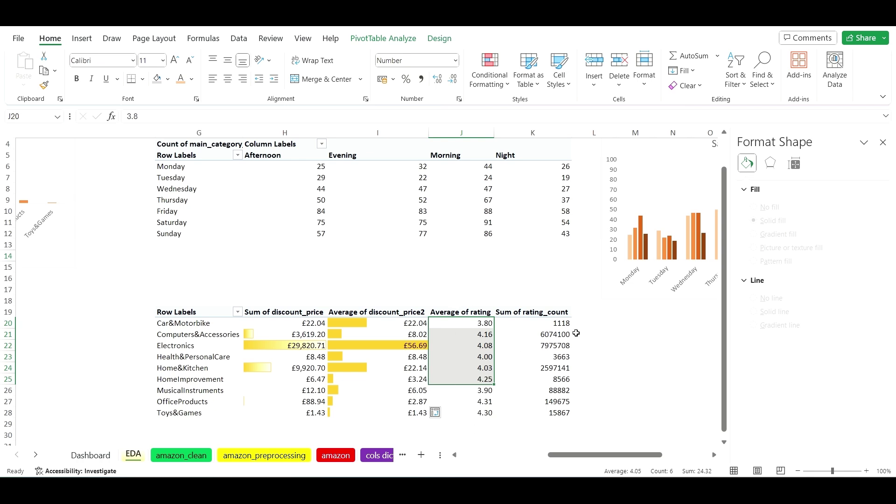
{"action": "left_click_drag", "start_coordinate": [559, 322], "coordinate": [567, 413]}
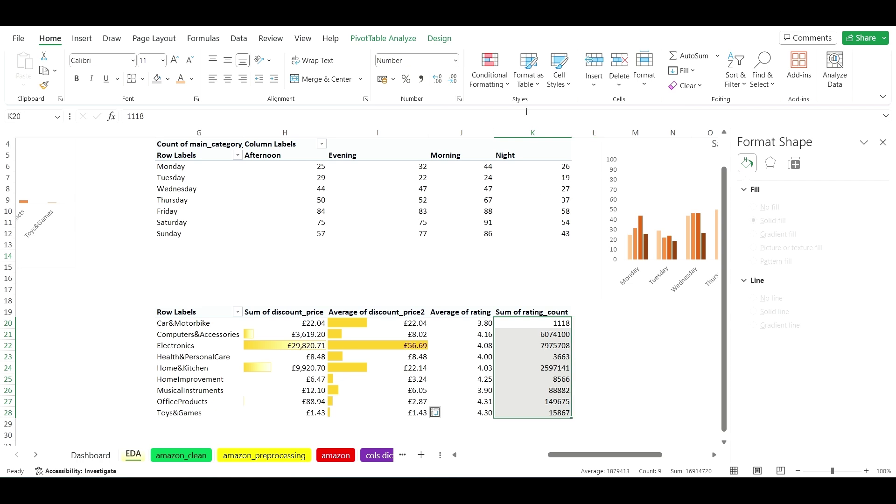
{"action": "left_click", "coordinate": [488, 59]}
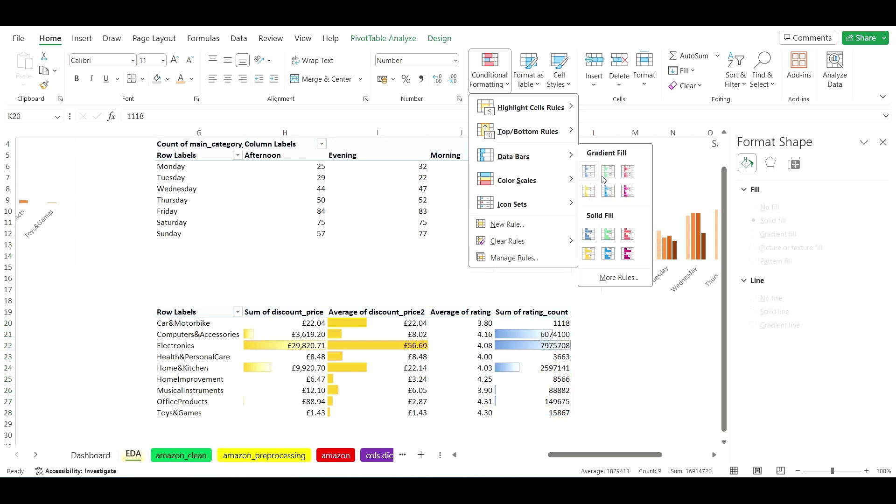
{"action": "left_click", "coordinate": [610, 195]}
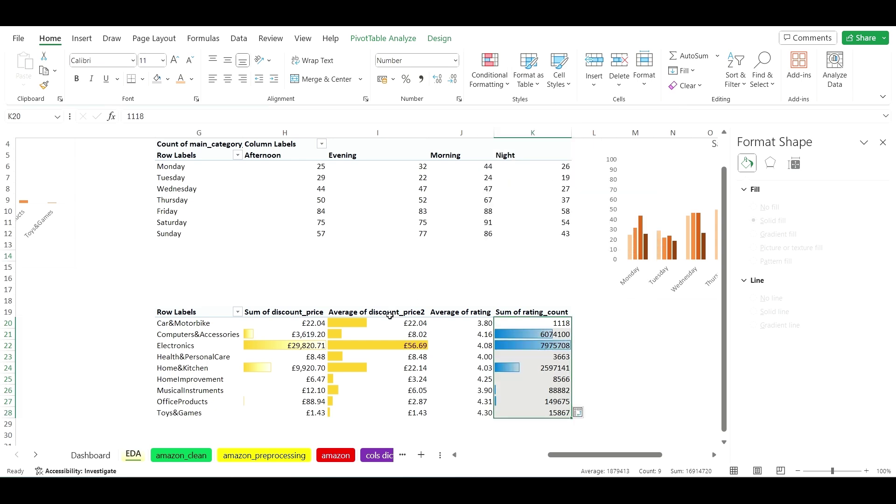
- Apply green gradient-fill data bars to the Average of discount_price2 values in I20:I28
{"action": "left_click_drag", "start_coordinate": [387, 319], "coordinate": [405, 409]}
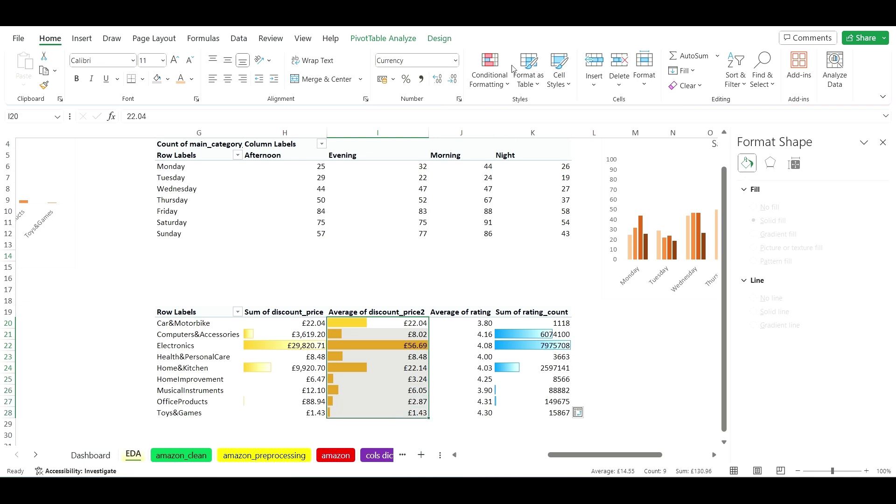
{"action": "left_click", "coordinate": [500, 63]}
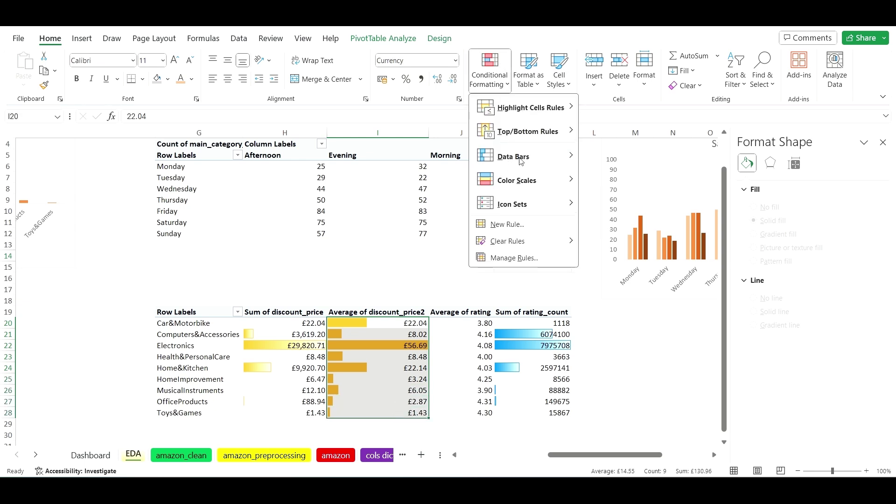
{"action": "mouse_move", "coordinate": [539, 159]}
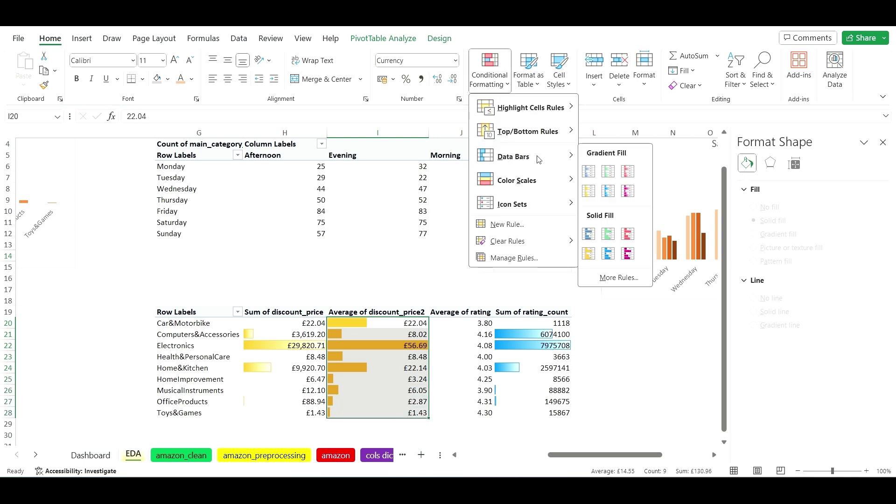
{"action": "left_click", "coordinate": [608, 172]}
{"action": "left_click", "coordinate": [625, 334]}
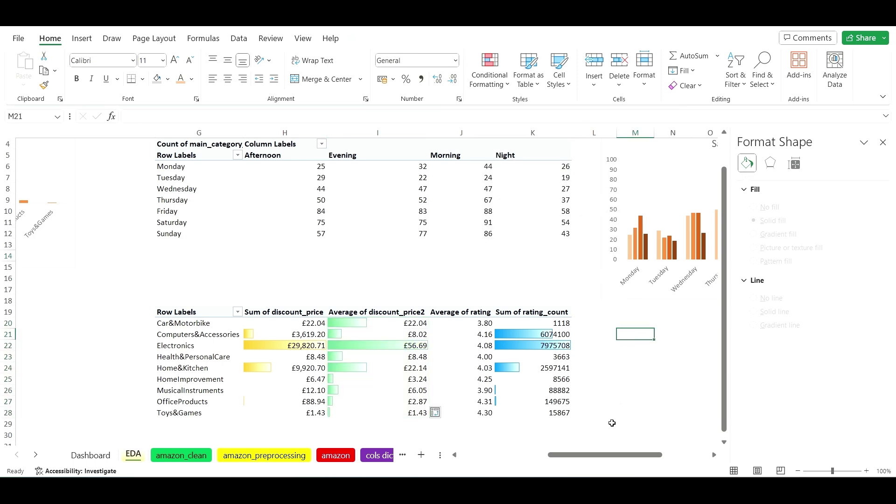
- Narrow column B to make the Count of rating_count pivot table more compact
{"action": "left_click_drag", "start_coordinate": [612, 457], "coordinate": [523, 457]}
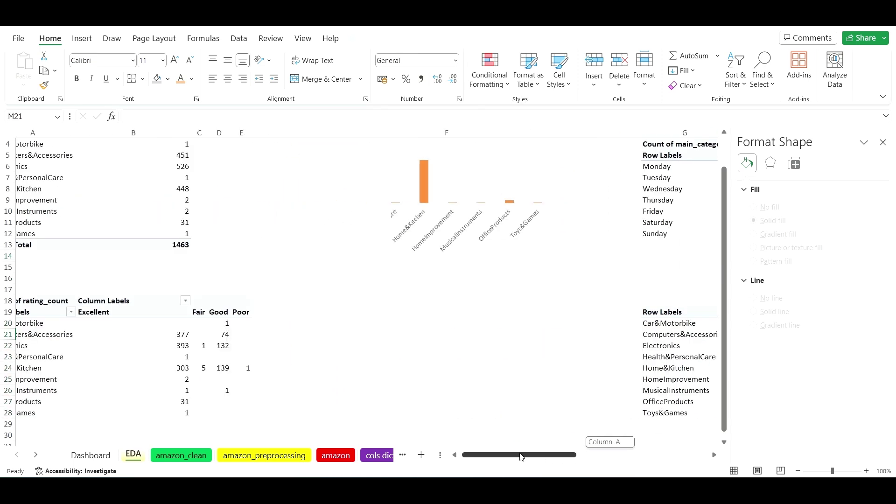
{"action": "left_click", "coordinate": [268, 334]}
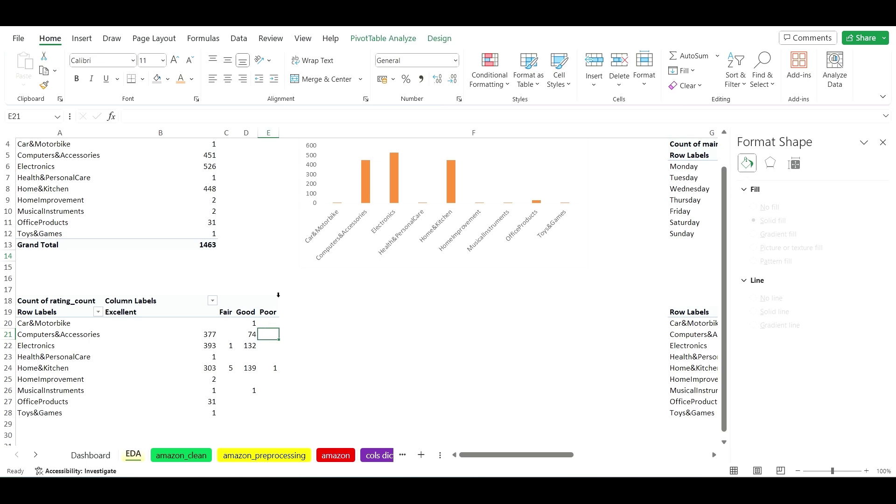
{"action": "left_click_drag", "start_coordinate": [215, 129], "coordinate": [173, 125]}
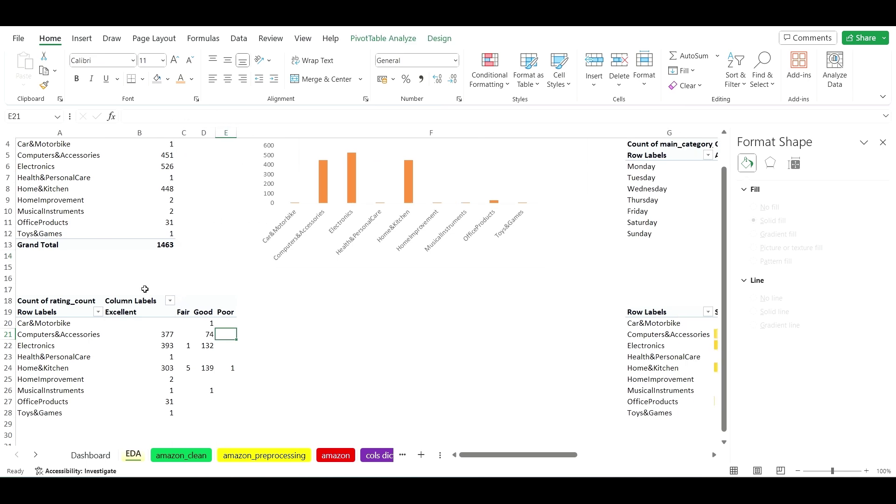
{"action": "left_click", "coordinate": [257, 324]}
- Add a custom data bar rule with a dark blue solid fill to the Excellent rating counts in B20:B28
{"action": "left_click", "coordinate": [142, 333]}
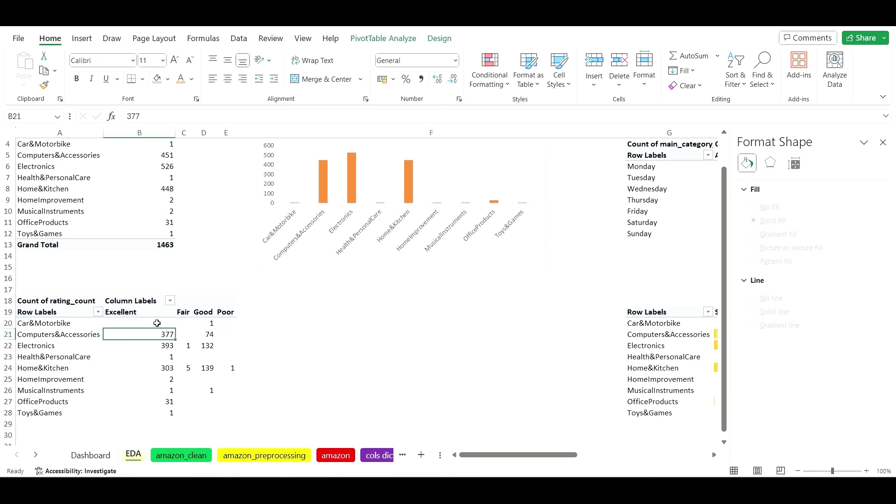
{"action": "left_click_drag", "start_coordinate": [157, 323], "coordinate": [150, 414]}
{"action": "left_click", "coordinate": [485, 95]}
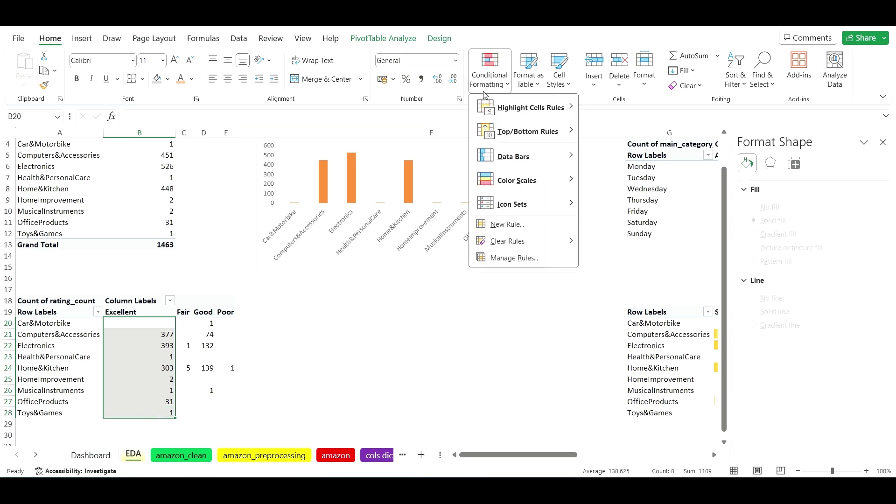
{"action": "mouse_move", "coordinate": [520, 156]}
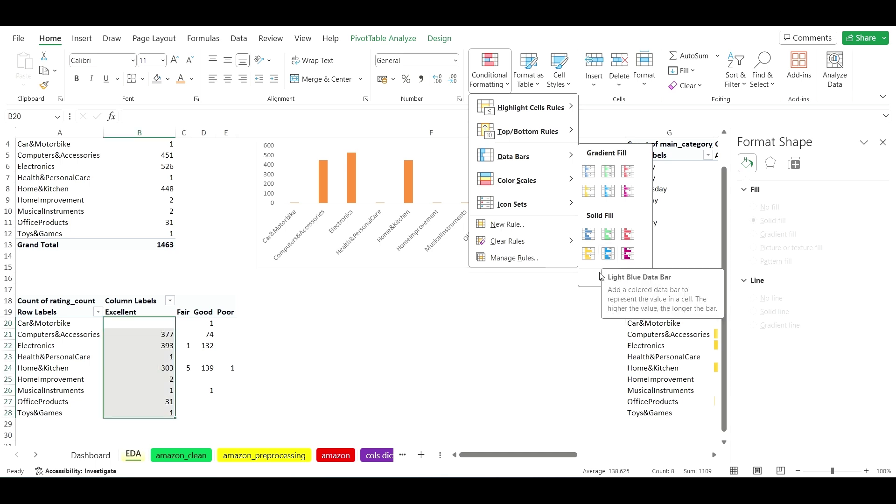
{"action": "left_click", "coordinate": [614, 277]}
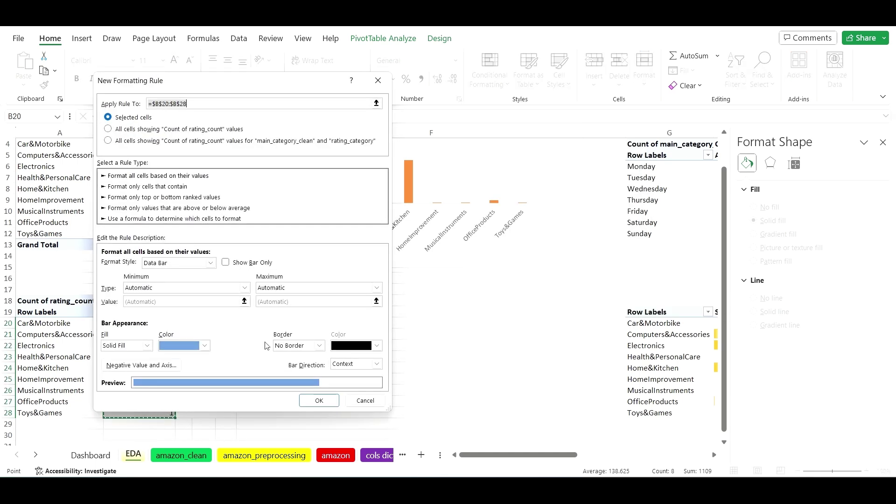
{"action": "left_click", "coordinate": [206, 348]}
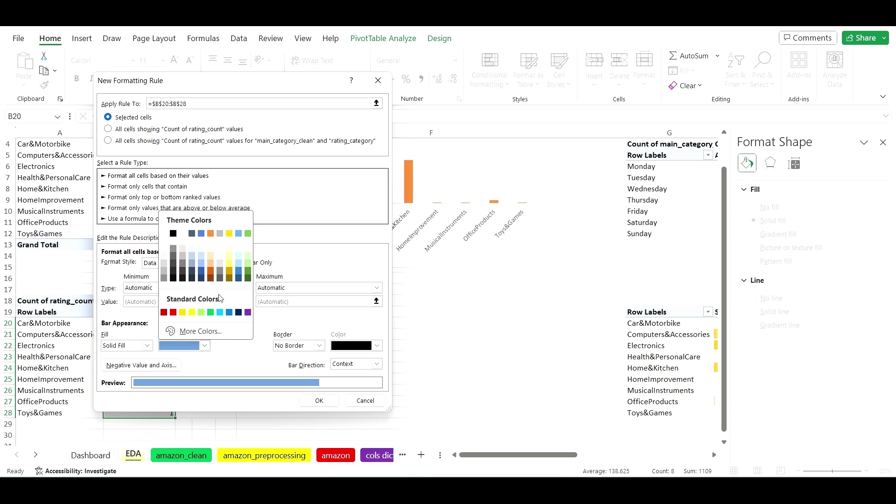
{"action": "left_click", "coordinate": [205, 274]}
{"action": "left_click", "coordinate": [319, 400]}
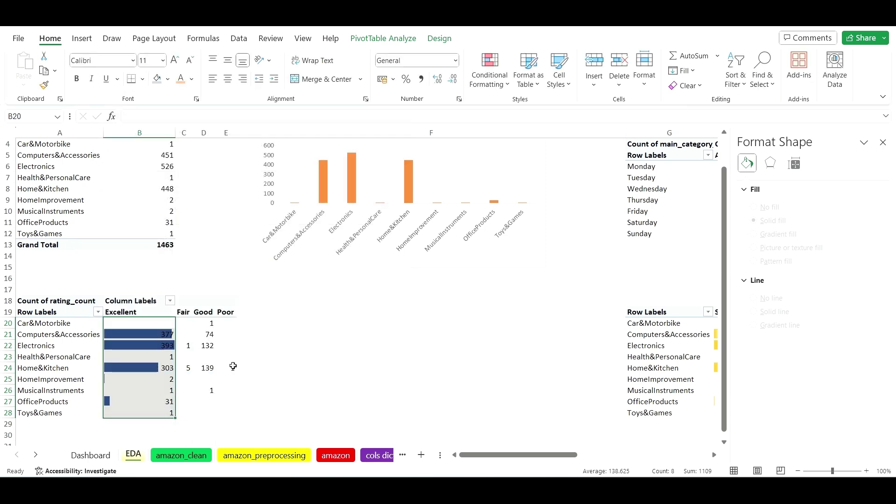
{"action": "left_click", "coordinate": [222, 359]}
- Add a custom data bar rule with a light blue solid fill to the Fair rating counts in C20:C28
{"action": "left_click_drag", "start_coordinate": [199, 324], "coordinate": [206, 379]}
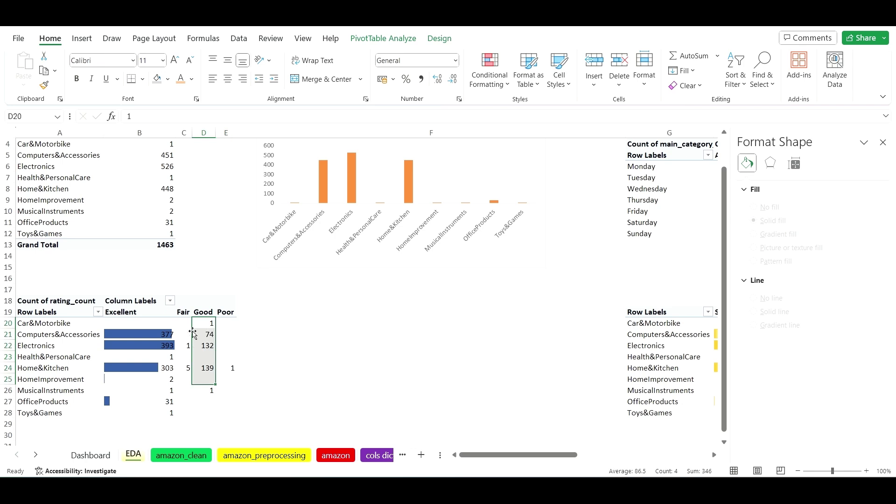
{"action": "left_click_drag", "start_coordinate": [186, 323], "coordinate": [183, 409]}
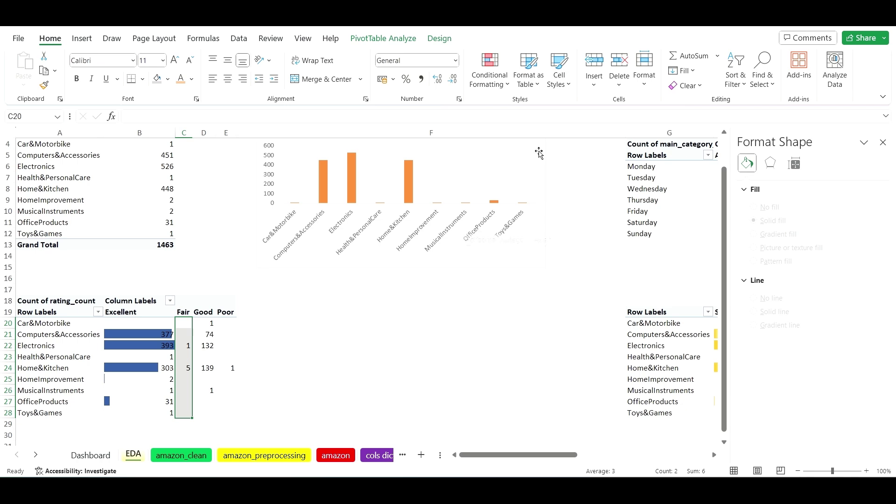
{"action": "left_click", "coordinate": [498, 82]}
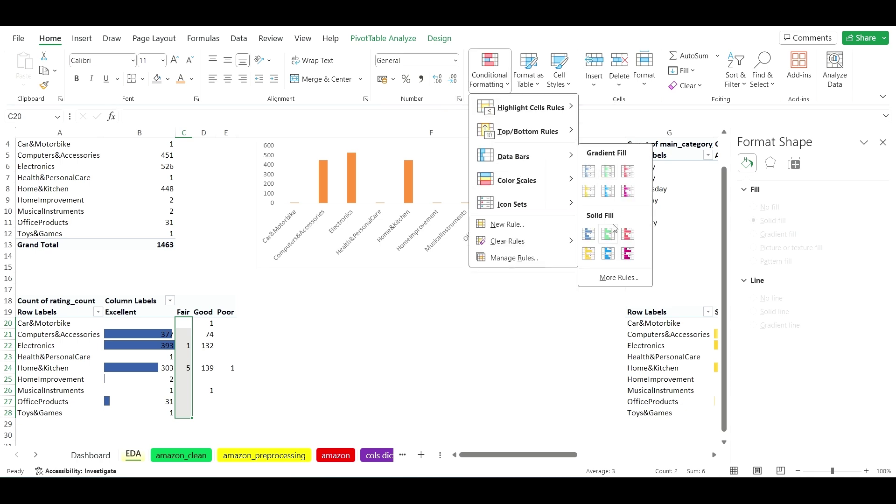
{"action": "left_click", "coordinate": [619, 278]}
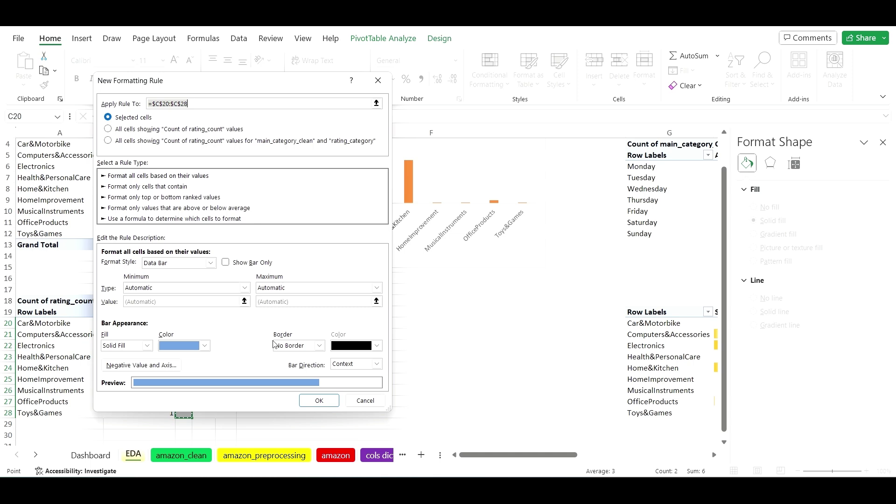
{"action": "left_click", "coordinate": [206, 346]}
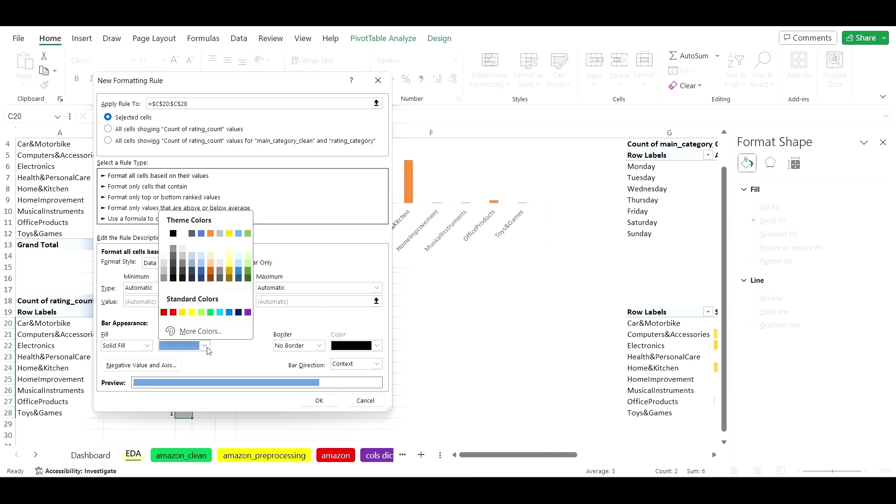
{"action": "left_click", "coordinate": [202, 264]}
{"action": "left_click", "coordinate": [317, 400]}
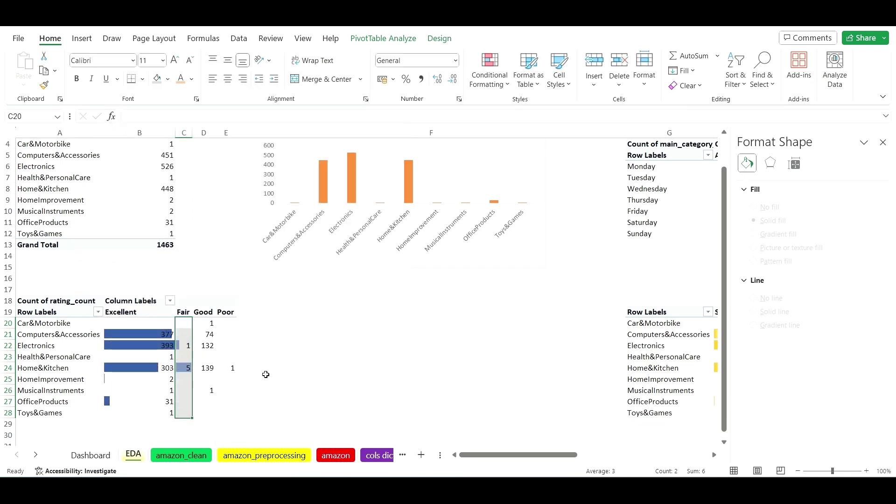
{"action": "left_click", "coordinate": [229, 358]}
- Add a custom data bar rule with a very pale blue solid fill to the Good rating counts in D20:D28
{"action": "left_click_drag", "start_coordinate": [210, 320], "coordinate": [210, 410]}
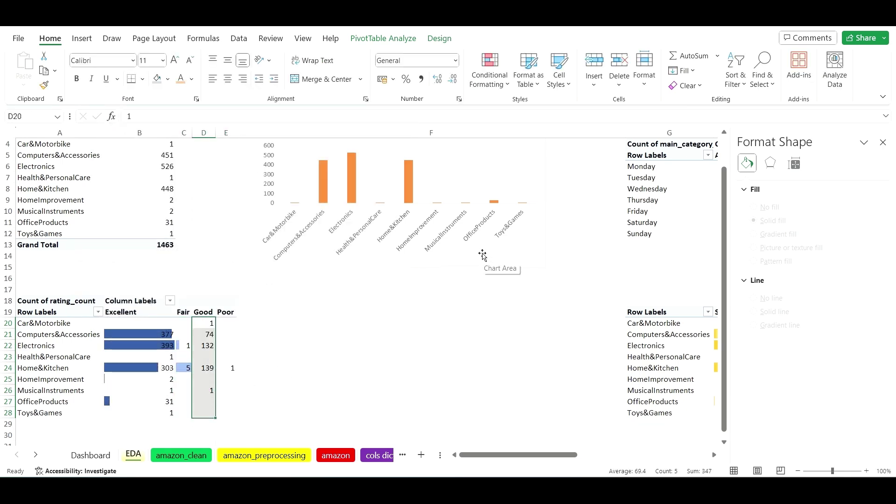
{"action": "left_click", "coordinate": [489, 78]}
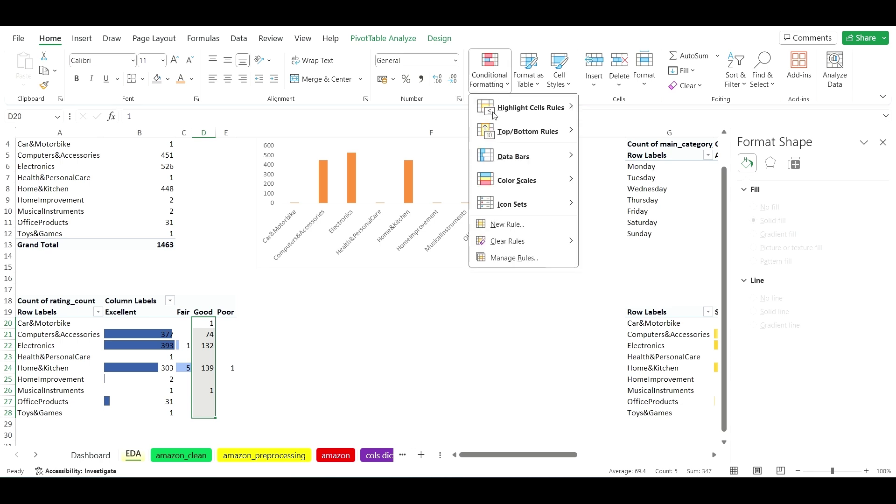
{"action": "mouse_move", "coordinate": [516, 161]}
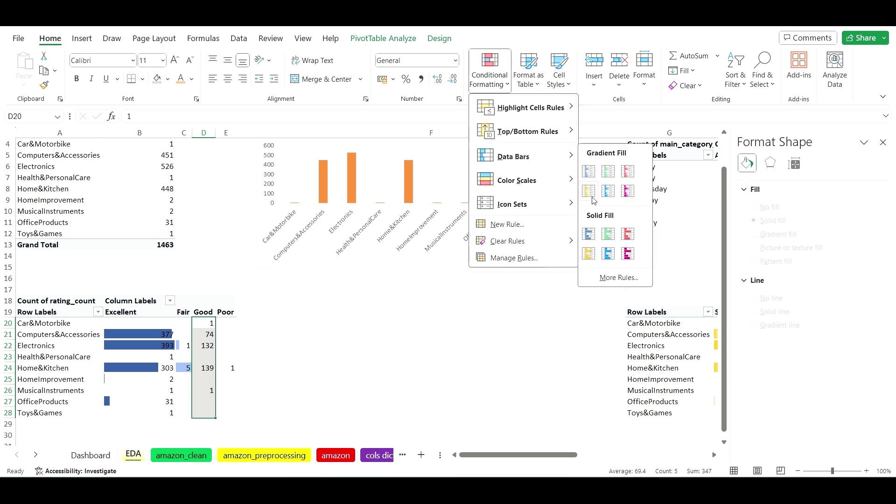
{"action": "left_click", "coordinate": [619, 277]}
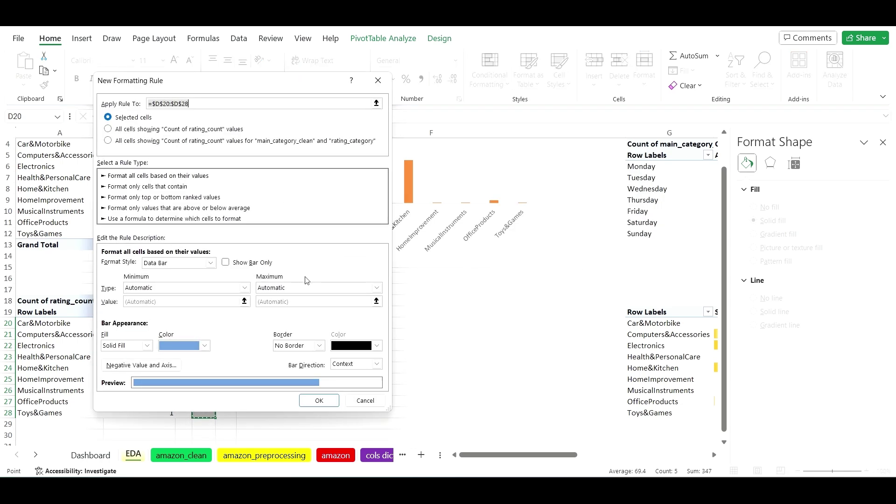
{"action": "left_click", "coordinate": [205, 346]}
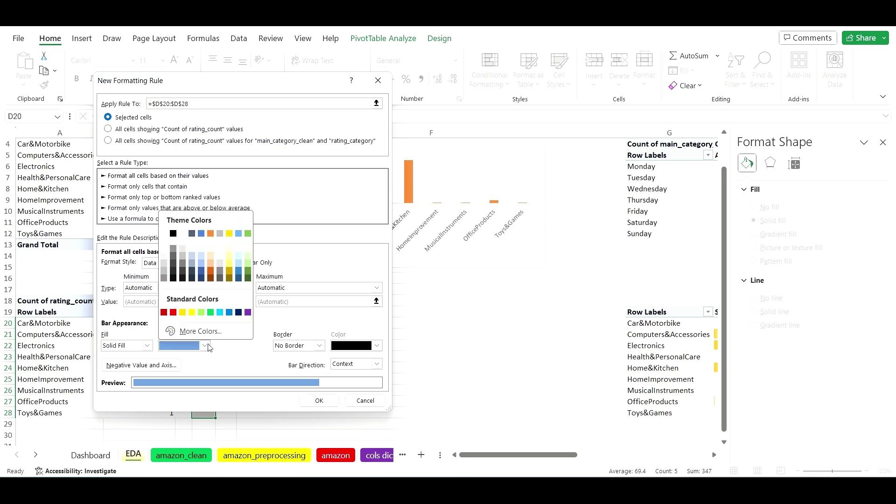
{"action": "left_click", "coordinate": [204, 257]}
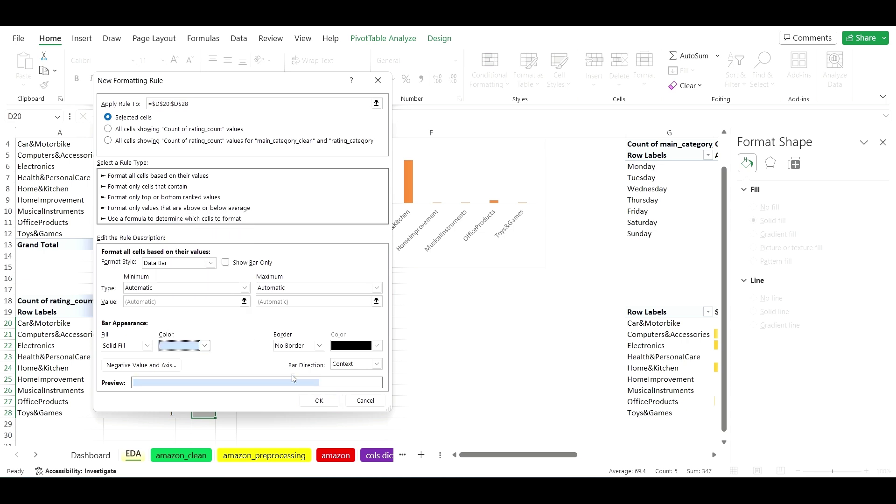
{"action": "left_click", "coordinate": [312, 400]}
{"action": "left_click", "coordinate": [251, 355]}
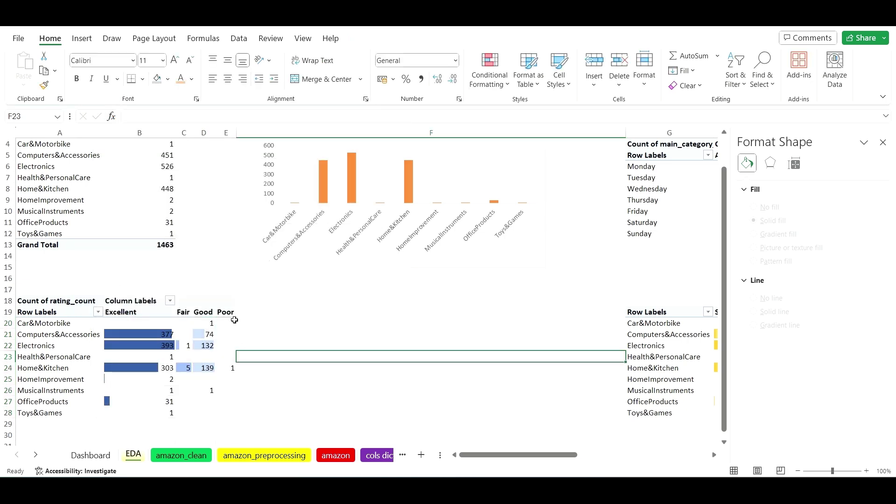
- Add a custom data bar rule with a near-white palest blue solid fill to the Poor rating counts in E20:E28
{"action": "left_click_drag", "start_coordinate": [225, 321], "coordinate": [227, 413]}
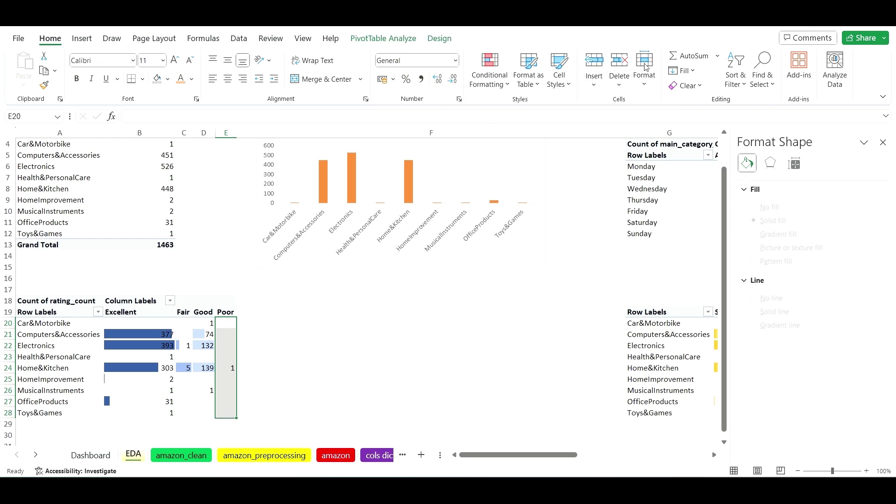
{"action": "left_click", "coordinate": [503, 60]}
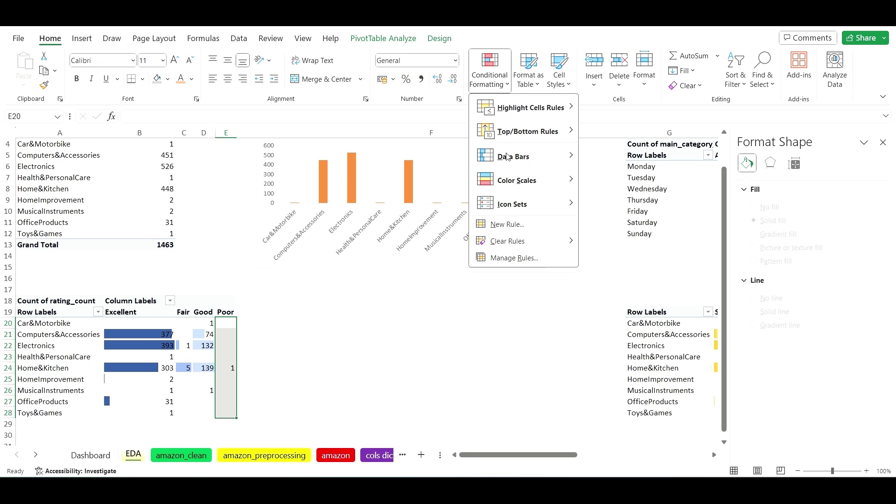
{"action": "mouse_move", "coordinate": [508, 156]}
{"action": "left_click", "coordinate": [609, 278]}
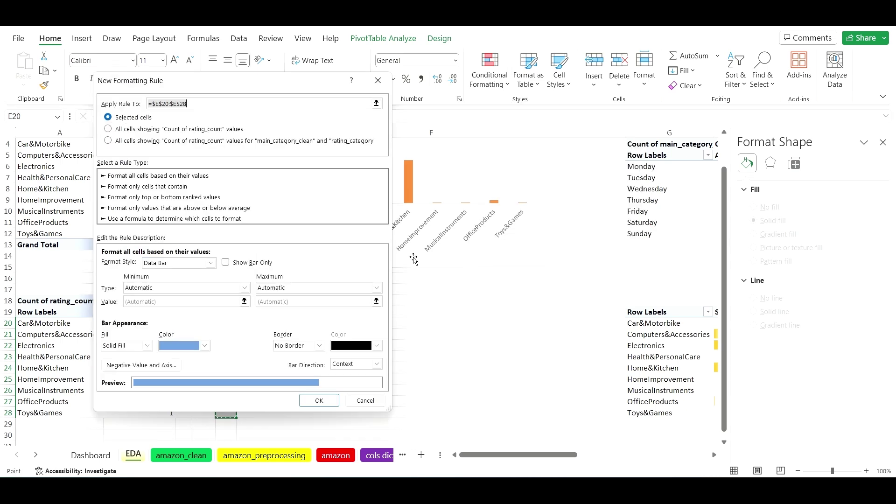
{"action": "left_click", "coordinate": [205, 345]}
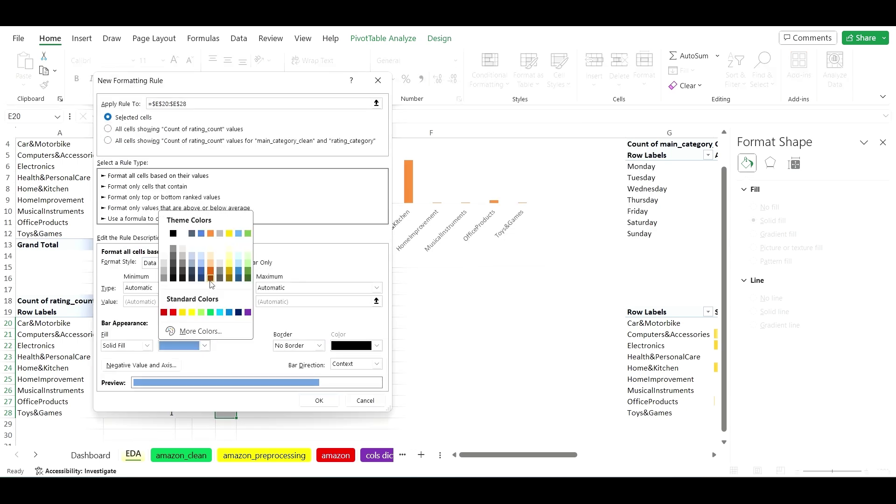
{"action": "left_click", "coordinate": [202, 248]}
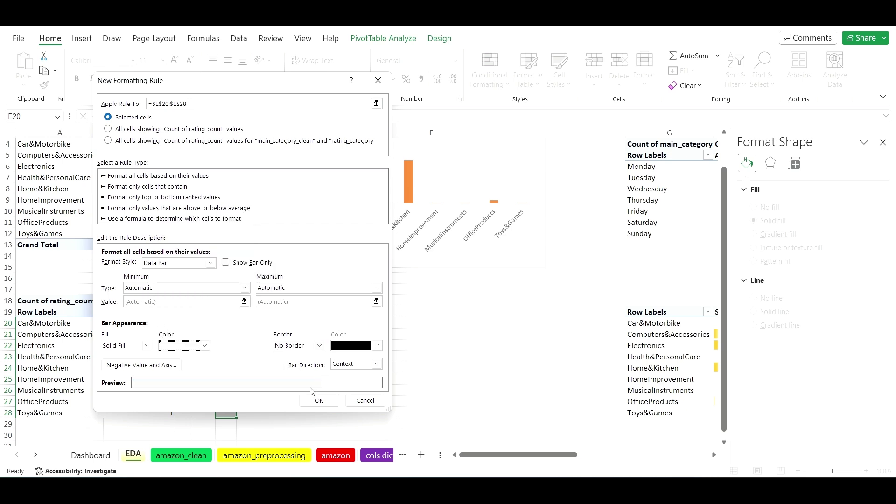
{"action": "left_click", "coordinate": [318, 400]}
{"action": "left_click", "coordinate": [238, 370]}
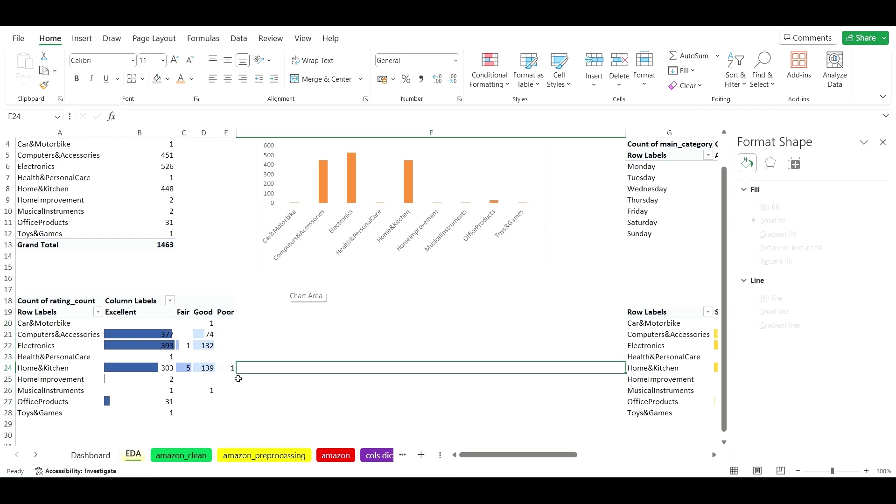
- Examine the weekday sales pivot table, the Sales Per Day chart and the data bars in the discount price and rating summary
{"action": "left_click_drag", "start_coordinate": [534, 455], "coordinate": [621, 461]}
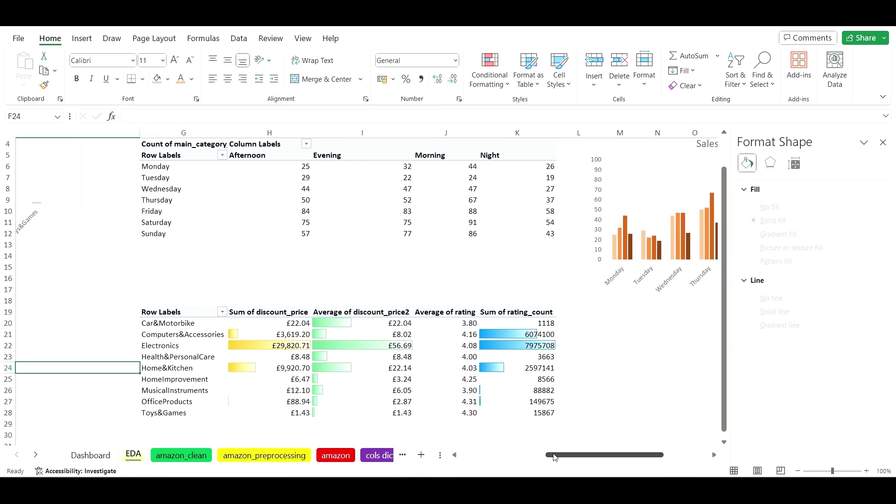
{"action": "left_click_drag", "start_coordinate": [556, 458], "coordinate": [568, 458]}
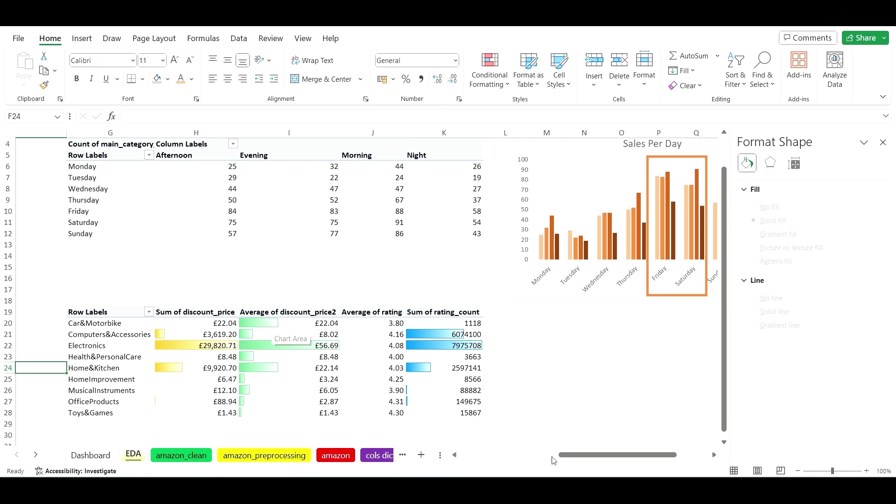
{"action": "left_click_drag", "start_coordinate": [579, 456], "coordinate": [529, 454]}
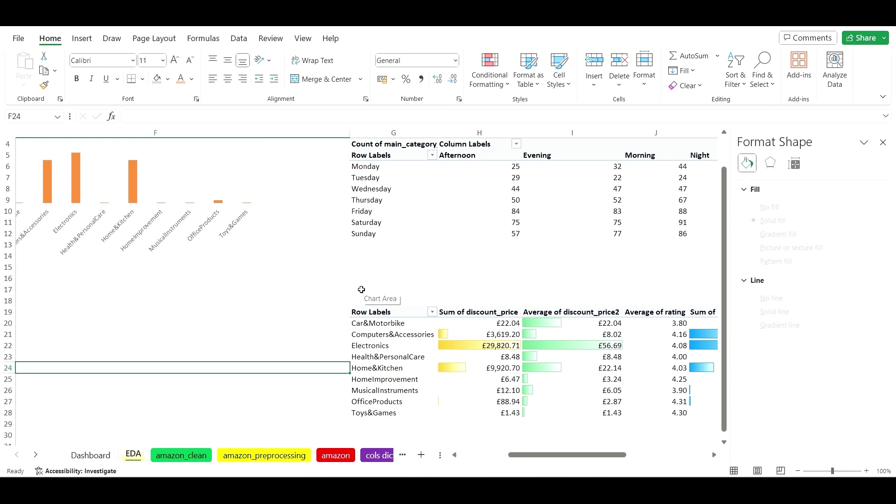
{"action": "scroll", "coordinate": [161, 228], "scroll_direction": "up", "scroll_amount": 1}
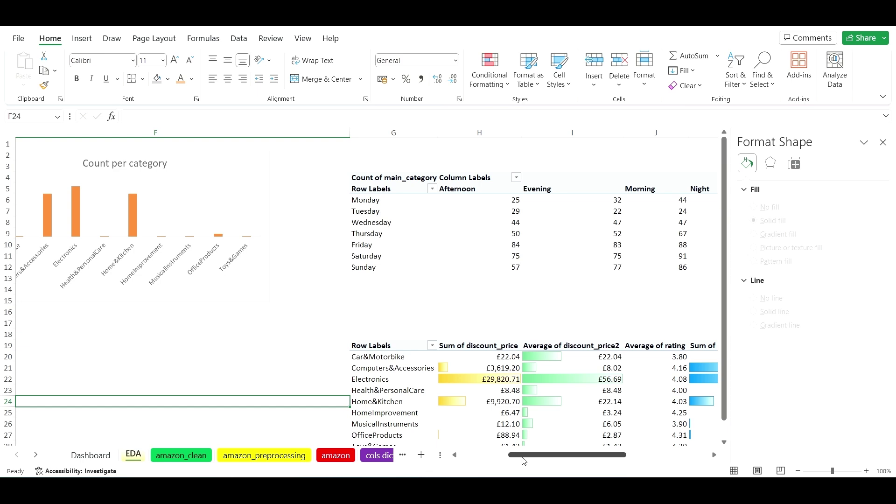
{"action": "left_click_drag", "start_coordinate": [524, 461], "coordinate": [578, 467]}
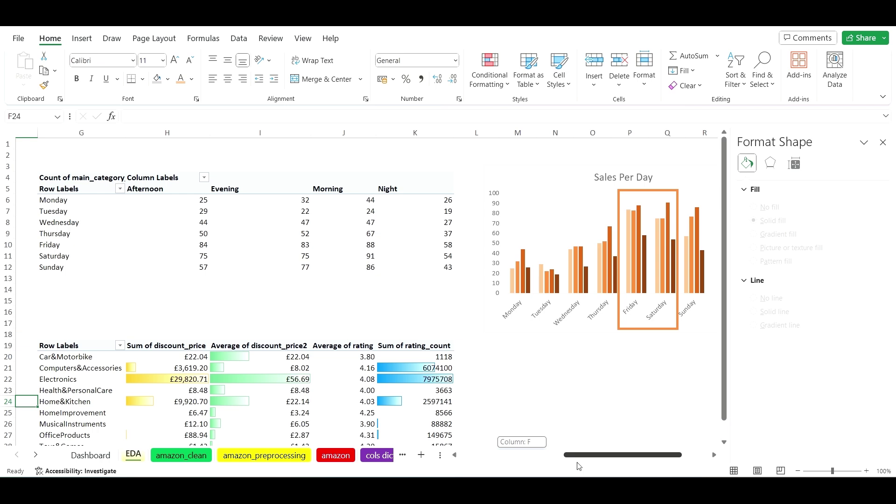
{"action": "left_click_drag", "start_coordinate": [538, 462], "coordinate": [533, 462]}
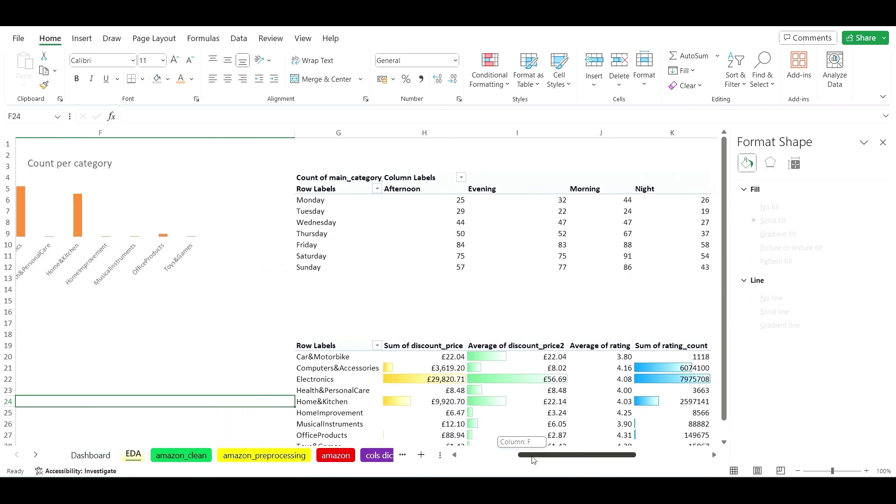
{"action": "scroll", "coordinate": [559, 337], "scroll_direction": "down", "scroll_amount": 3}
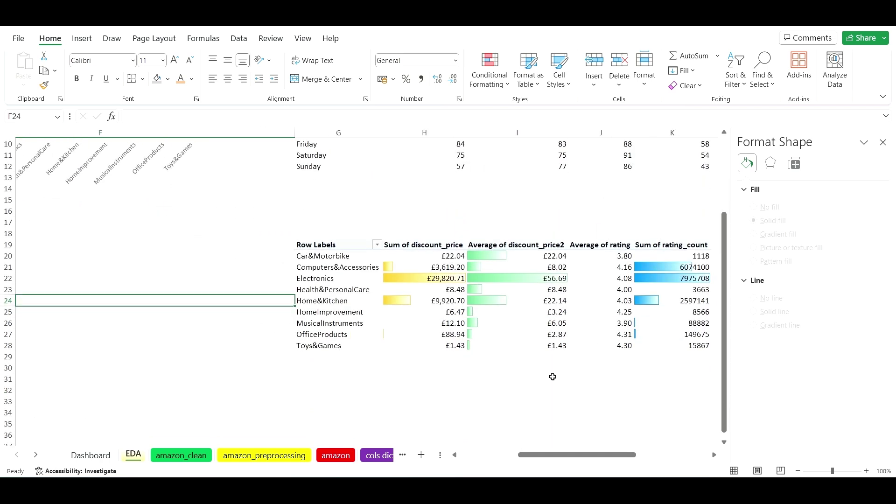
{"action": "scroll", "coordinate": [553, 377], "scroll_direction": "up", "scroll_amount": 2}
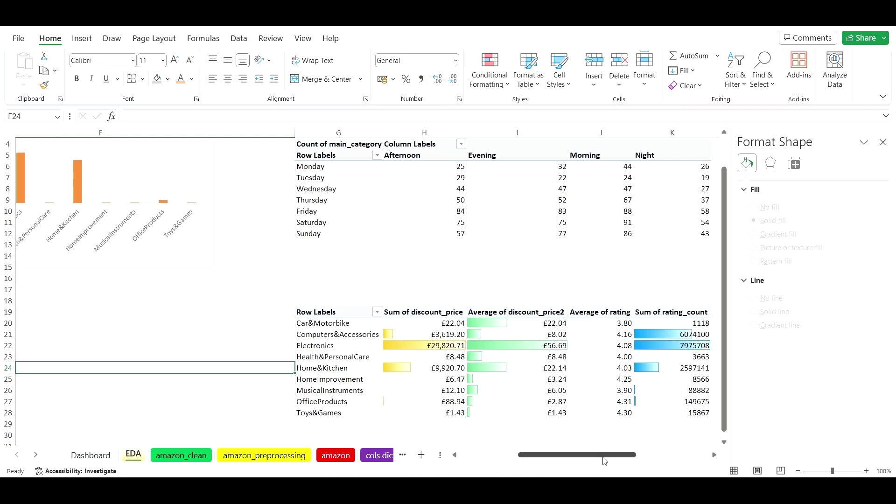
{"action": "left_click_drag", "start_coordinate": [604, 461], "coordinate": [651, 461]}
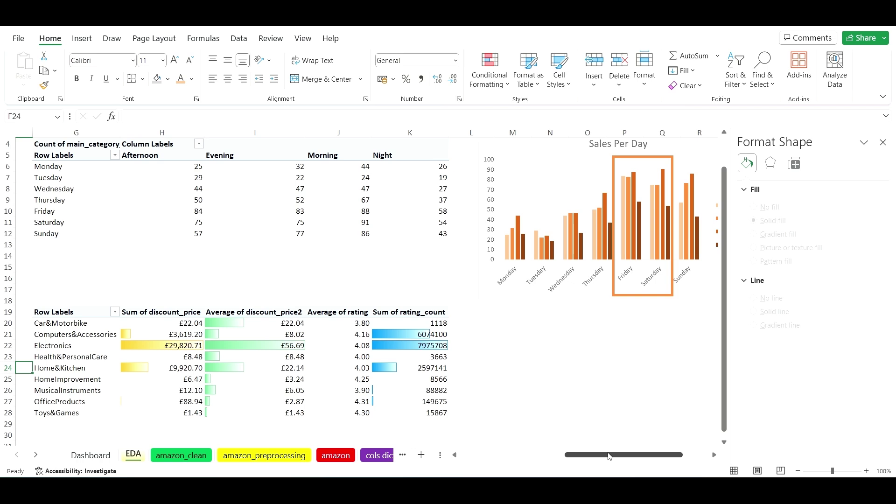
{"action": "left_click_drag", "start_coordinate": [610, 456], "coordinate": [583, 456]}
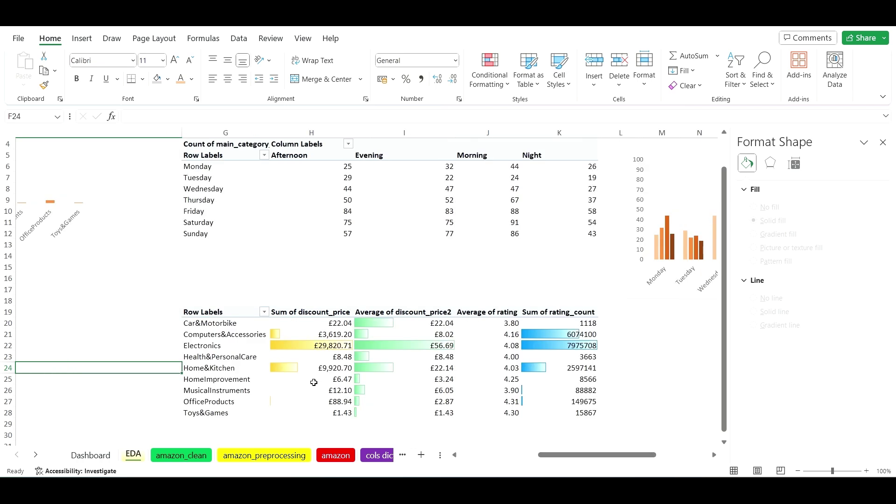
- Add a custom data bar rule with an orange solid fill to the Sum of discount_price values in H20:H28
{"action": "left_click_drag", "start_coordinate": [328, 322], "coordinate": [332, 412]}
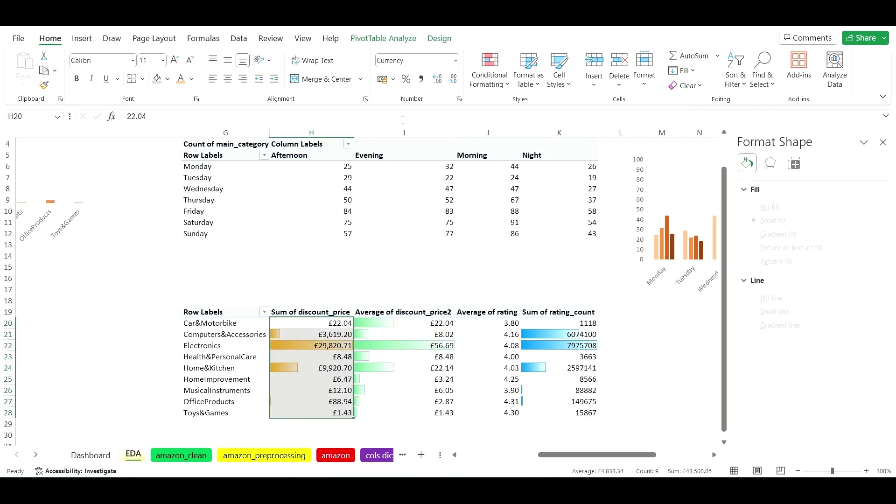
{"action": "left_click", "coordinate": [487, 78]}
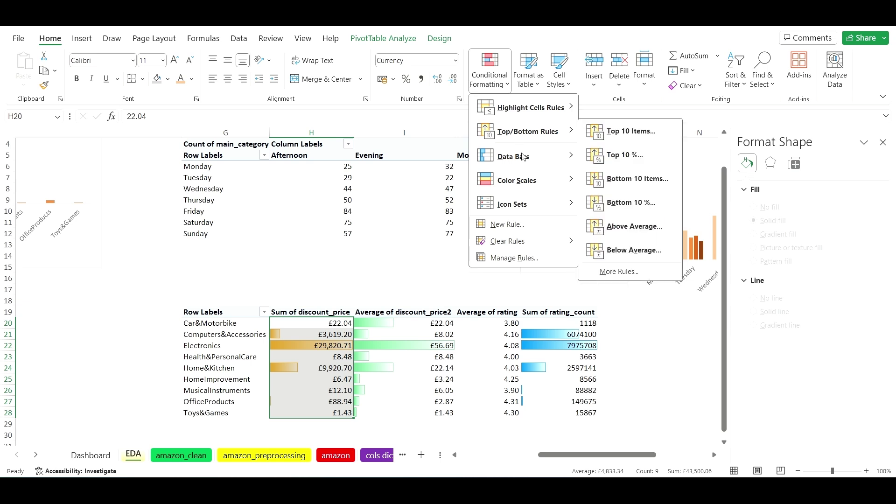
{"action": "mouse_move", "coordinate": [546, 156]}
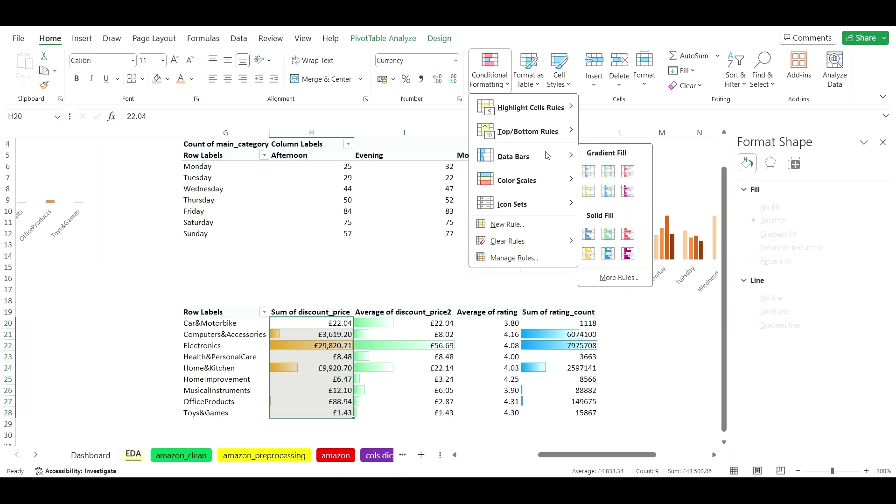
{"action": "left_click", "coordinate": [619, 278]}
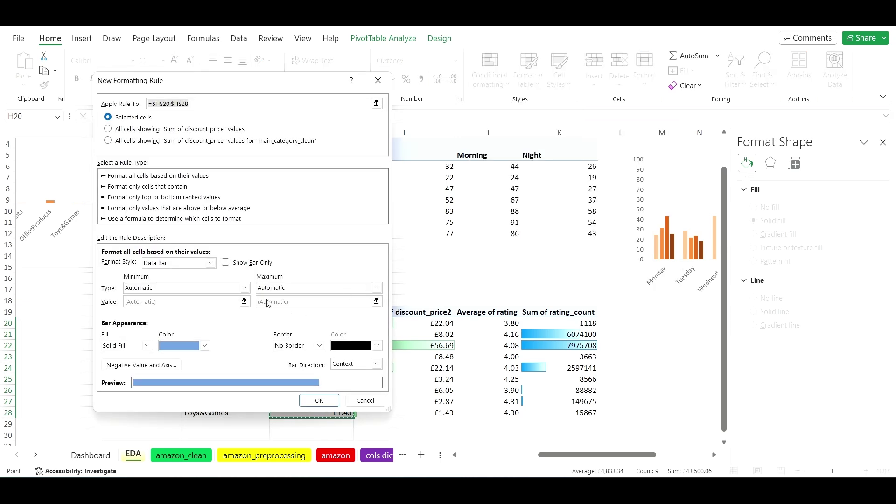
{"action": "left_click", "coordinate": [205, 349]}
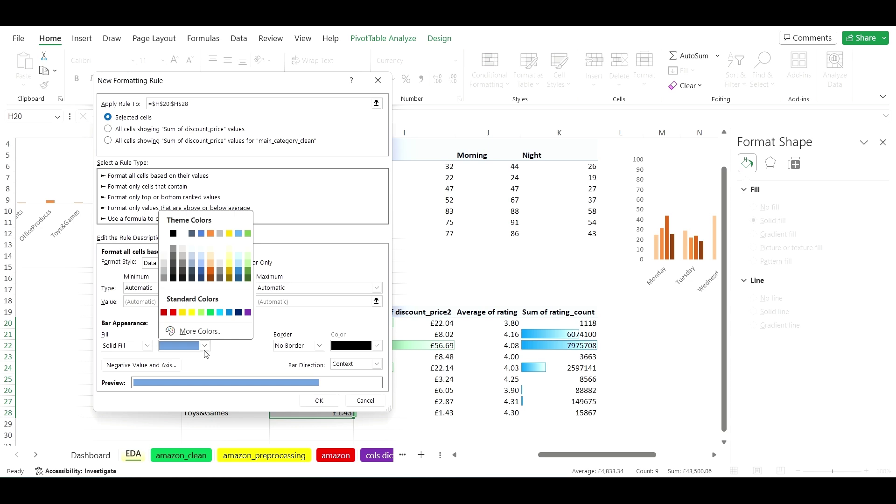
{"action": "left_click", "coordinate": [210, 233]}
{"action": "left_click", "coordinate": [320, 401]}
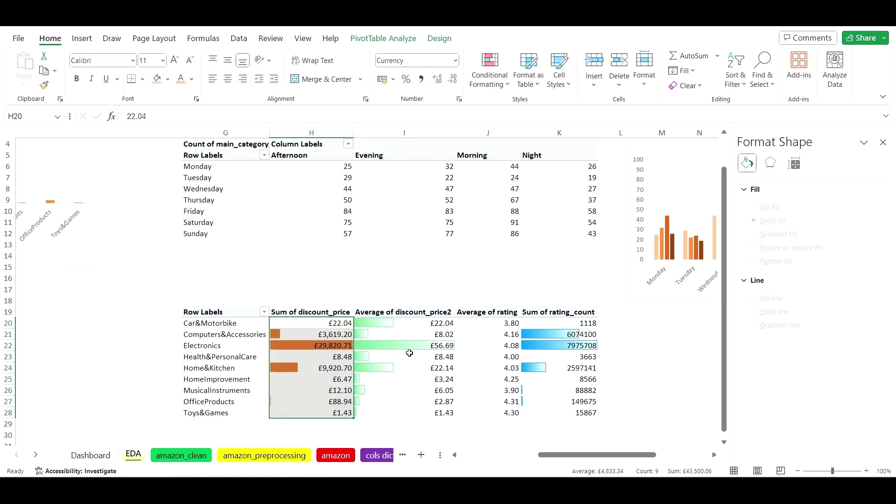
- Apply yellow gradient-fill data bars to the Average of discount_price2 values in I20:I28
{"action": "left_click_drag", "start_coordinate": [419, 323], "coordinate": [443, 412]}
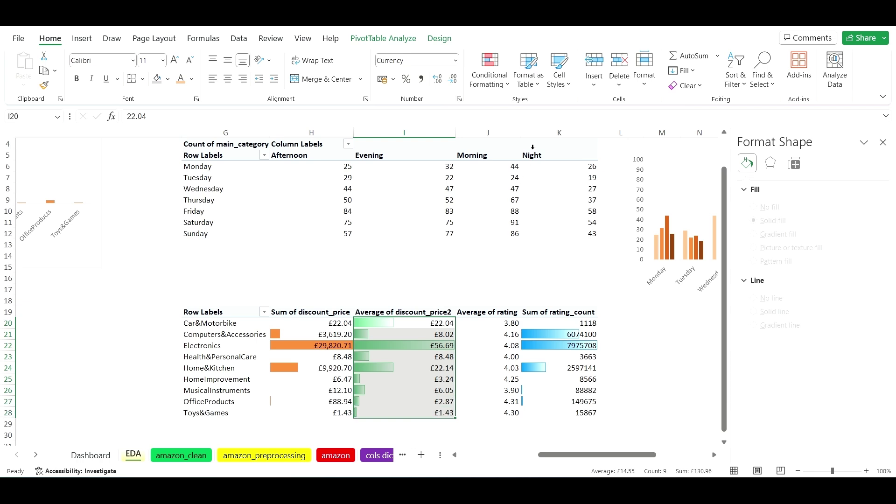
{"action": "left_click", "coordinate": [490, 85]}
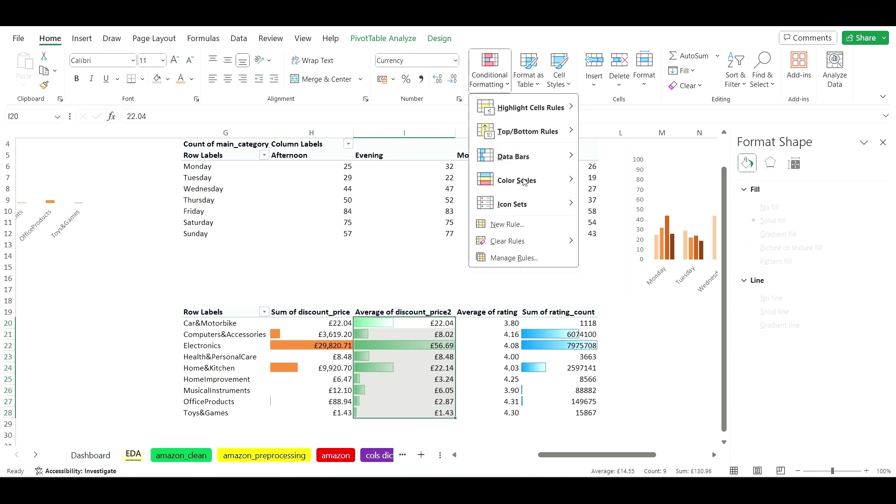
{"action": "mouse_move", "coordinate": [525, 182]}
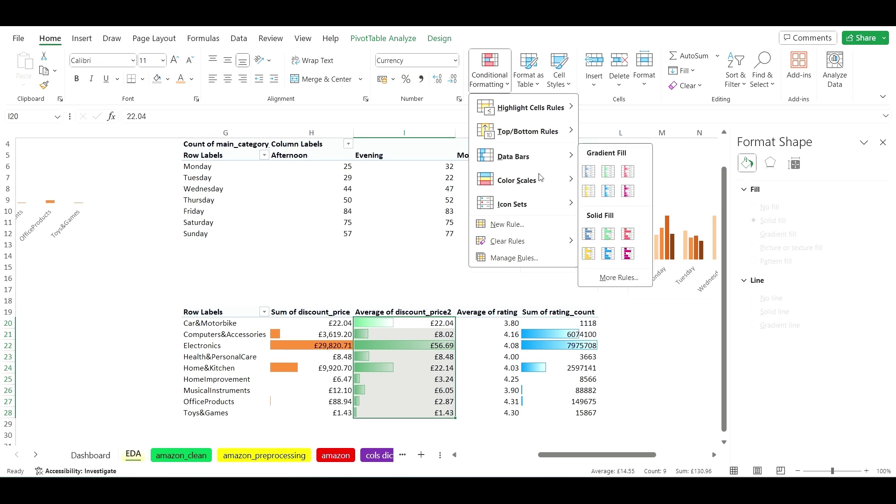
{"action": "left_click", "coordinate": [588, 190]}
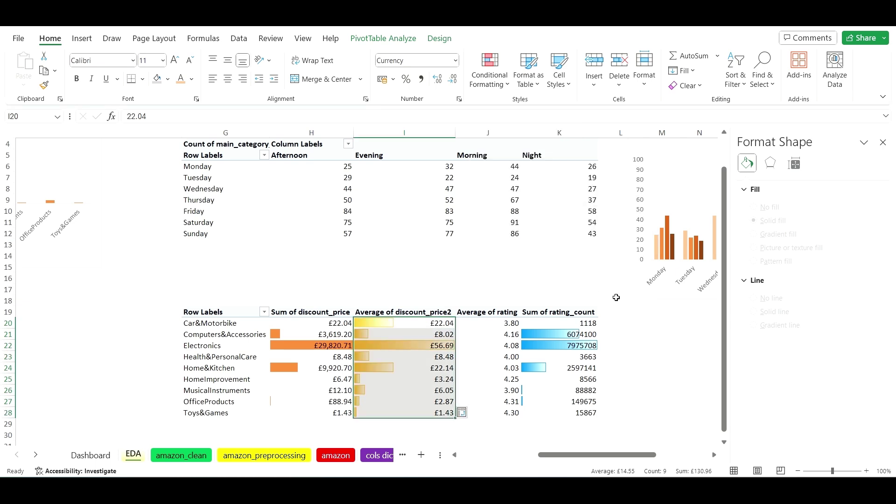
{"action": "left_click", "coordinate": [612, 321]}
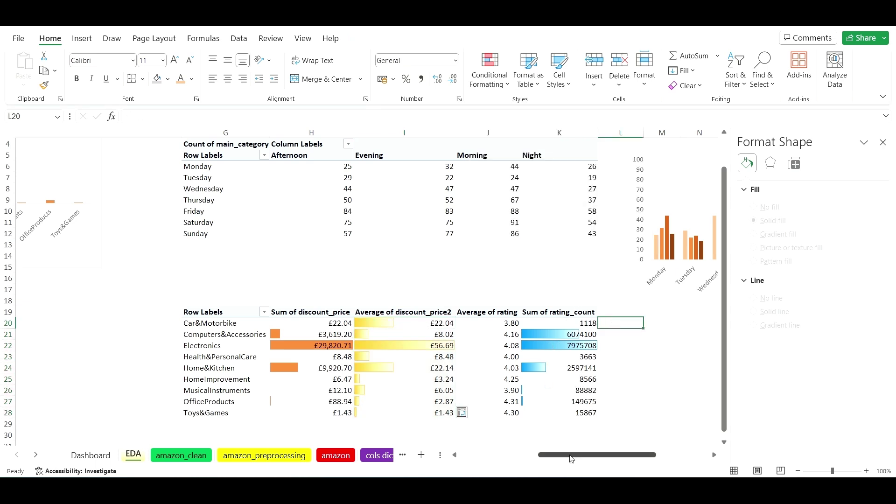
- Review the formatted rating count table, the Count per category chart and the discount price summary across the EDA sheet
{"action": "left_click_drag", "start_coordinate": [574, 455], "coordinate": [452, 454]}
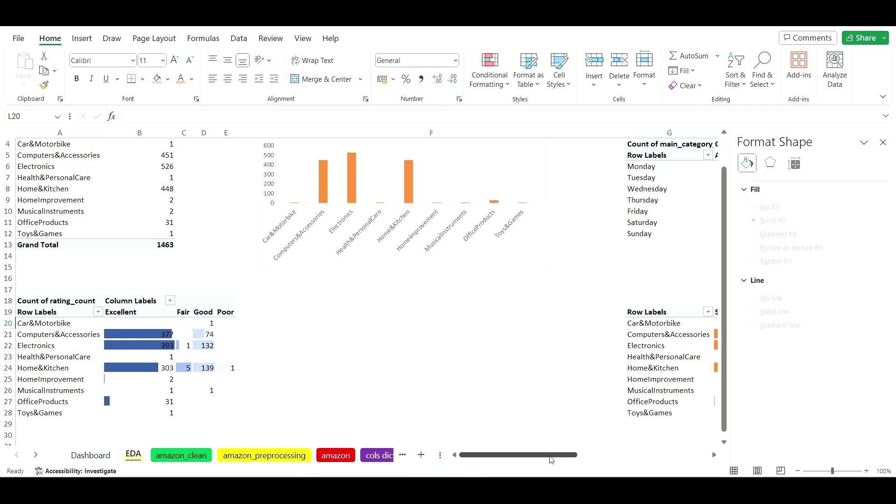
{"action": "mouse_move", "coordinate": [550, 460]}
{"action": "left_mouse_down"}
{"action": "mouse_move", "coordinate": [627, 460]}
{"action": "mouse_move", "coordinate": [552, 459]}
{"action": "left_mouse_up"}
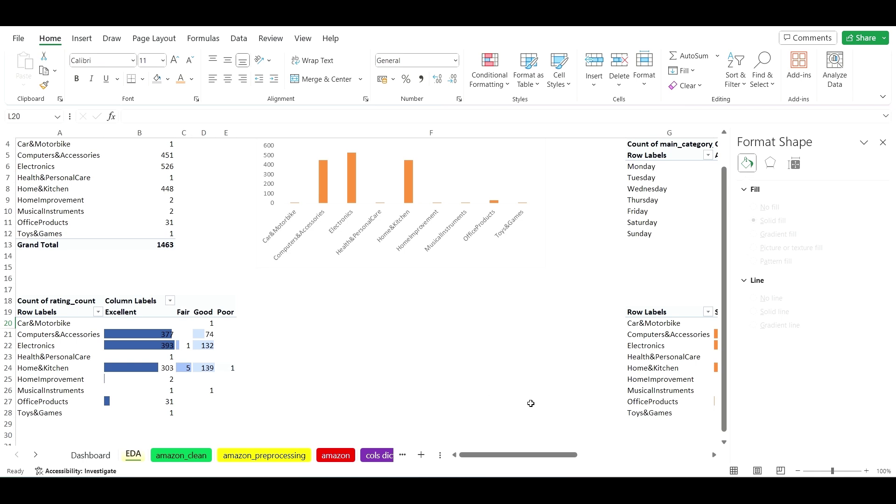
{"action": "scroll", "coordinate": [527, 388], "scroll_direction": "up", "scroll_amount": 1}
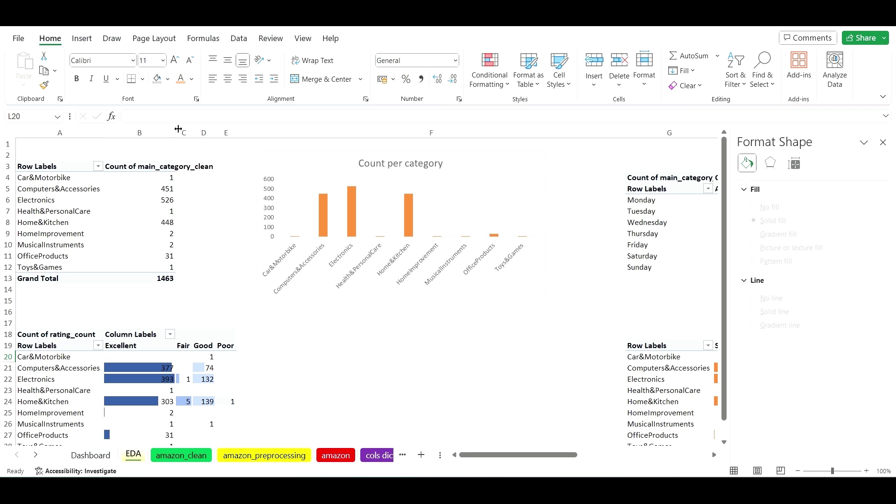
{"action": "scroll", "coordinate": [210, 312], "scroll_direction": "down", "scroll_amount": 3}
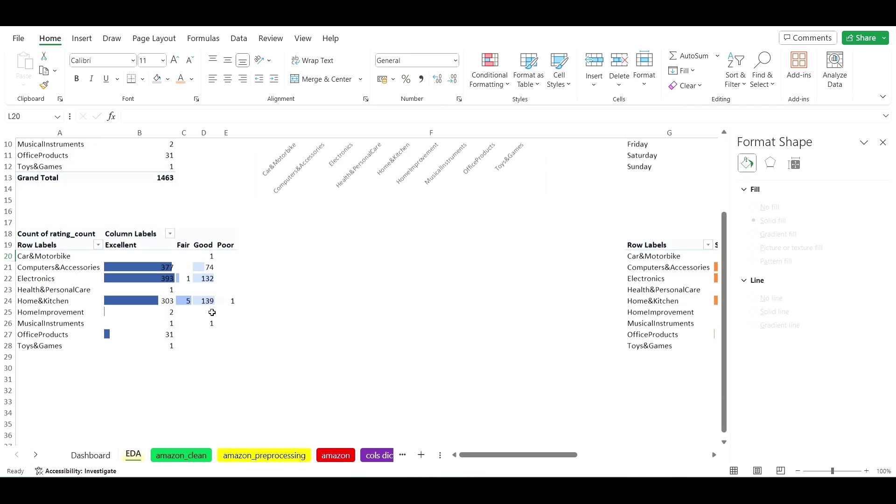
{"action": "scroll", "coordinate": [236, 306], "scroll_direction": "up", "scroll_amount": 3}
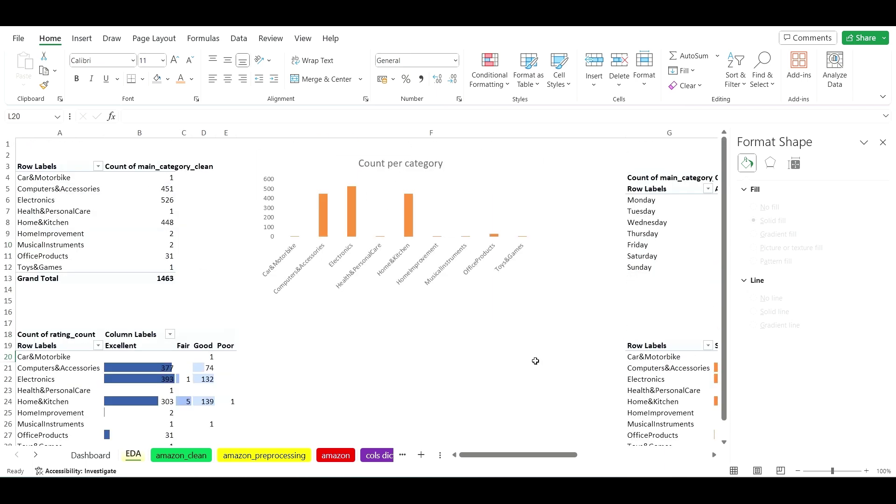
{"action": "left_click_drag", "start_coordinate": [531, 455], "coordinate": [594, 459]}
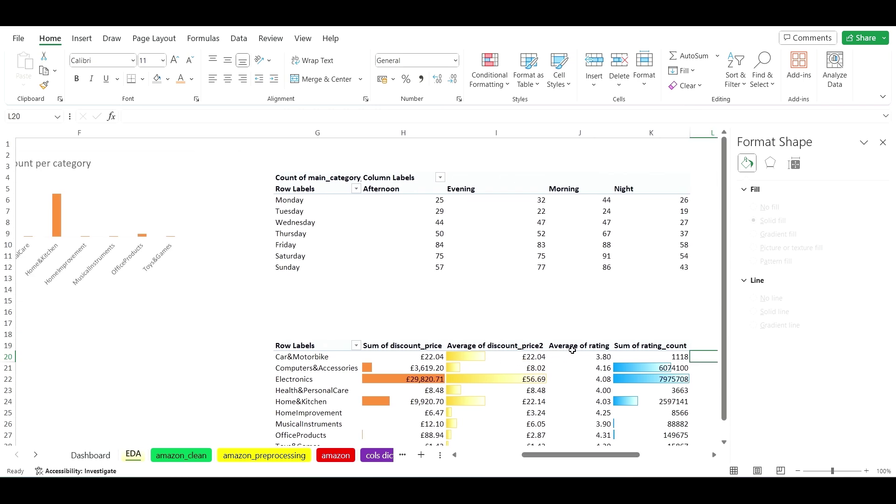
{"action": "scroll", "coordinate": [573, 404], "scroll_direction": "down", "scroll_amount": 1}
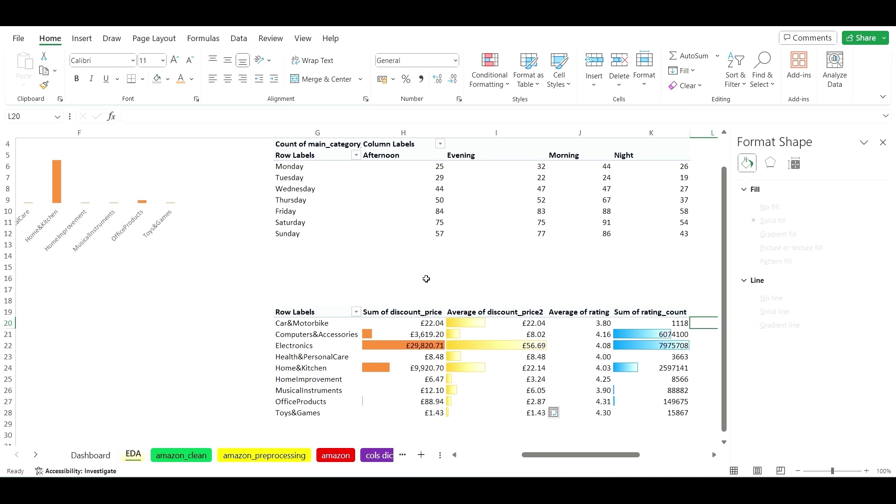
- Rename the Sum of discount_price header in the category pivot table as "Sum of Sales"
{"action": "scroll", "coordinate": [592, 320], "scroll_direction": "up", "scroll_amount": 1}
{"action": "mouse_move", "coordinate": [609, 456]}
{"action": "left_mouse_down"}
{"action": "mouse_move", "coordinate": [566, 457]}
{"action": "mouse_move", "coordinate": [673, 455]}
{"action": "mouse_move", "coordinate": [623, 454]}
{"action": "left_mouse_up"}
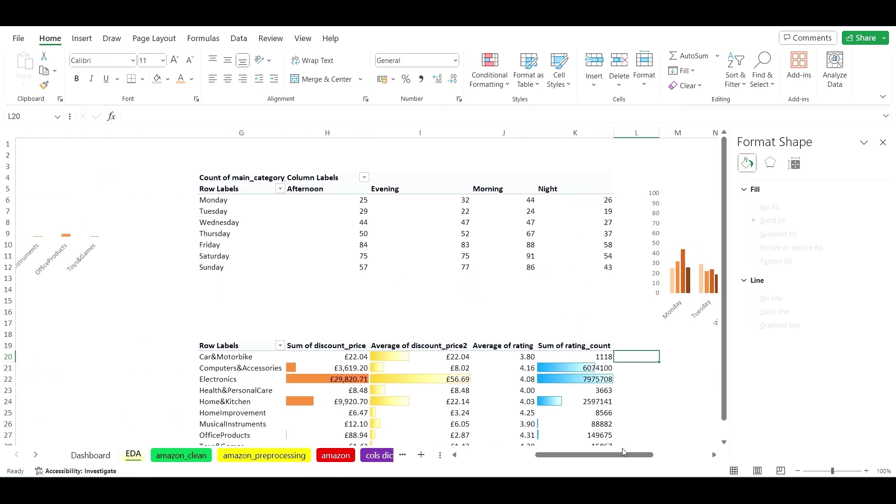
{"action": "scroll", "coordinate": [389, 301], "scroll_direction": "down", "scroll_amount": 2}
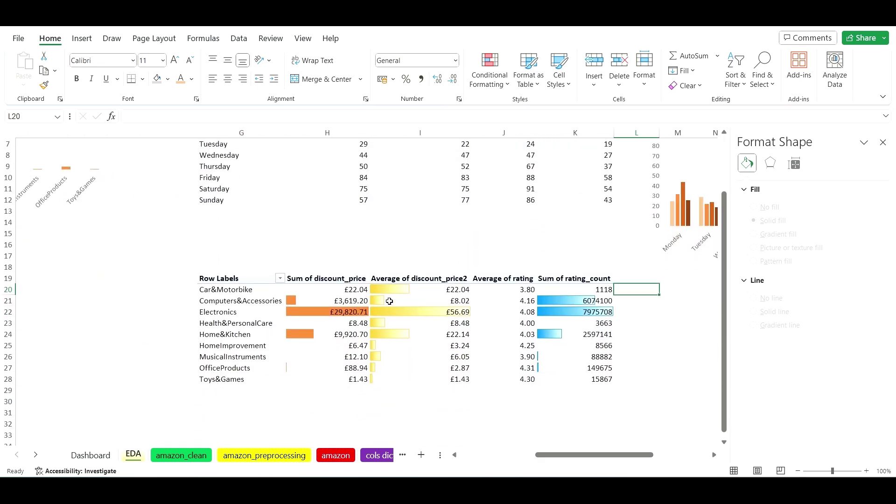
{"action": "left_click", "coordinate": [334, 280]}
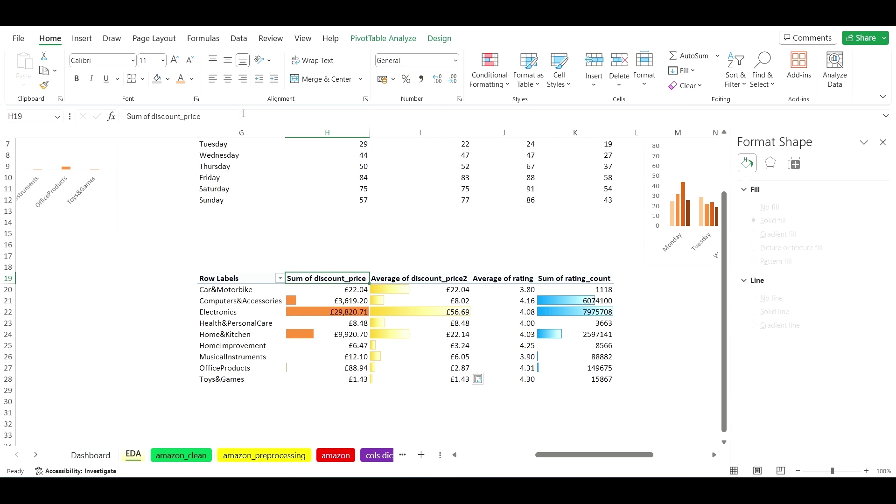
{"action": "left_click_drag", "start_coordinate": [244, 119], "coordinate": [130, 115]}
{"action": "key", "text": "BackSpace"}
{"action": "key", "text": "Caps_Lock"}
{"action": "type", "text": "Sum of"}
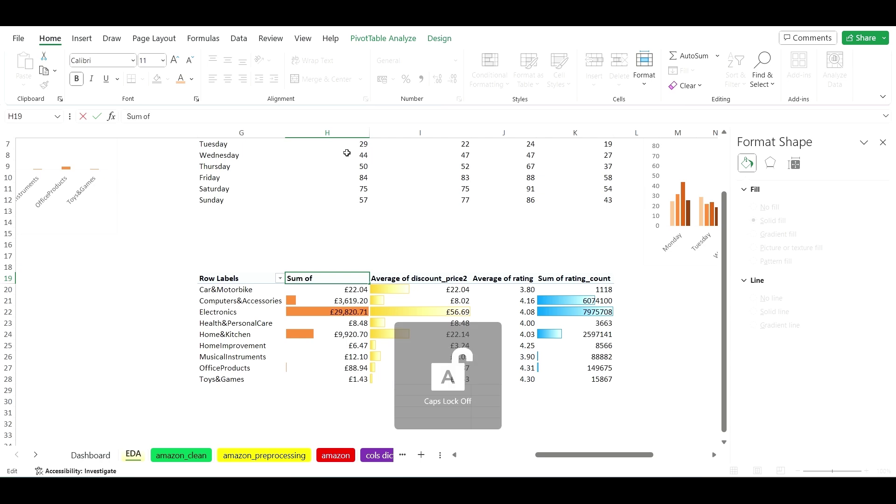
{"action": "key", "text": "Caps_Lock"}
{"action": "key", "text": "Caps_Lock"}
{"action": "type", "text": "Sales"}
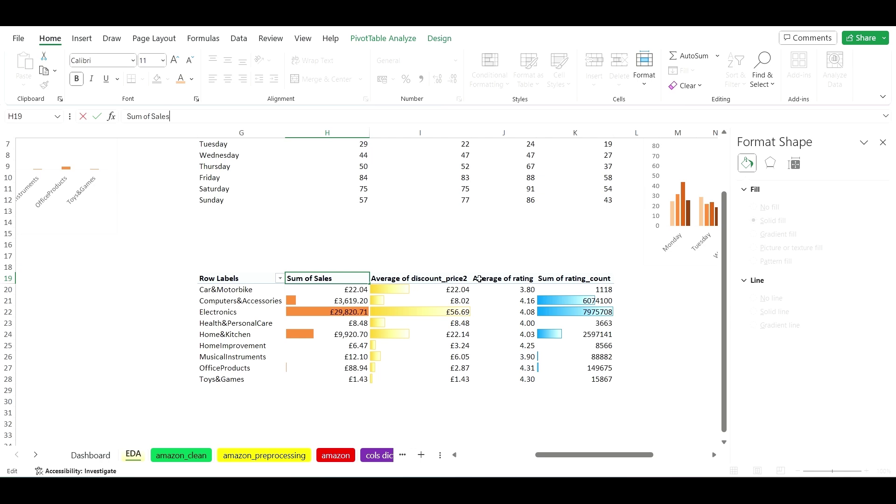
- Rename the Average of discount_price2 header in the category pivot table as "Average Discount"
{"action": "left_click", "coordinate": [447, 278]}
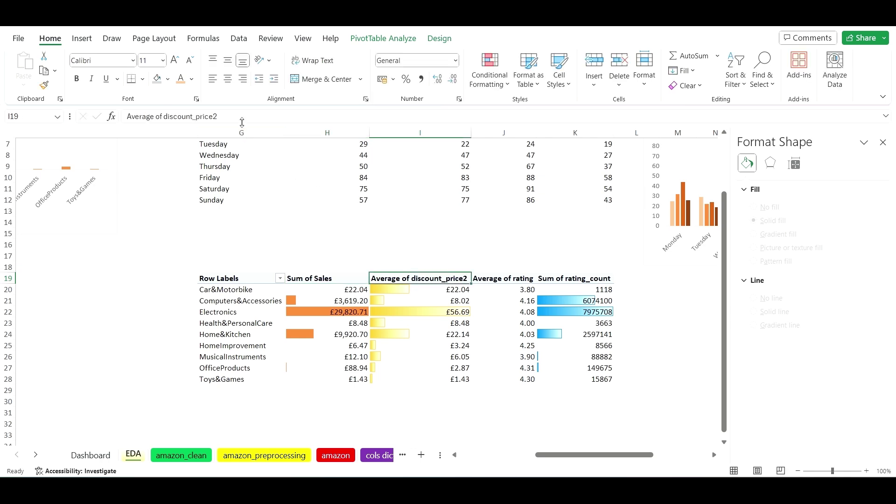
{"action": "left_click_drag", "start_coordinate": [242, 119], "coordinate": [124, 117]}
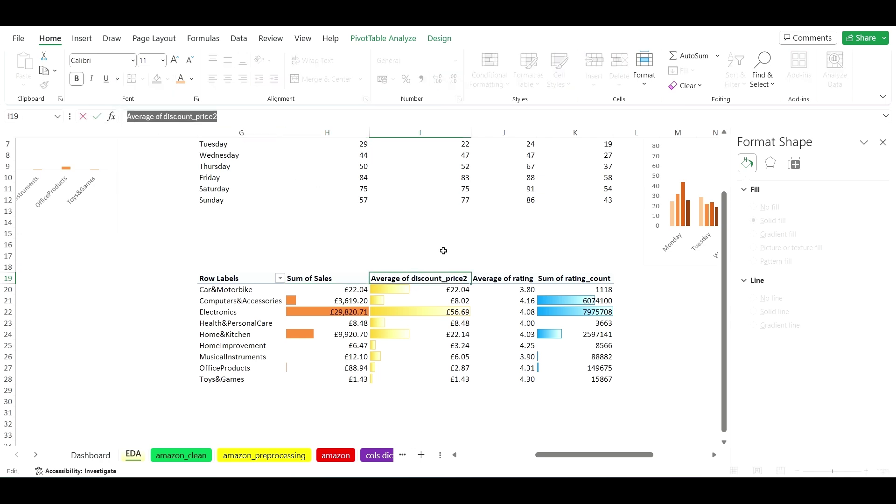
{"action": "key", "text": "BackSpace"}
{"action": "key", "text": "Caps_Lock"}
{"action": "type", "text": "A"}
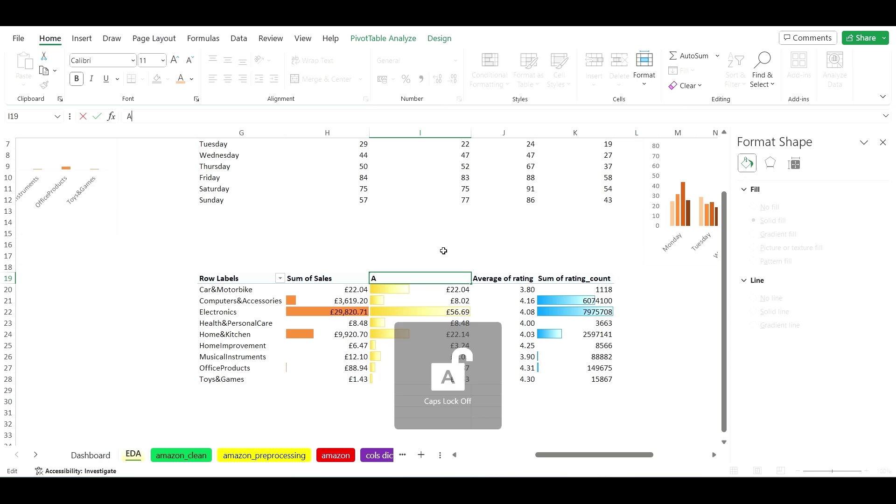
{"action": "type", "text": "verage Di"}
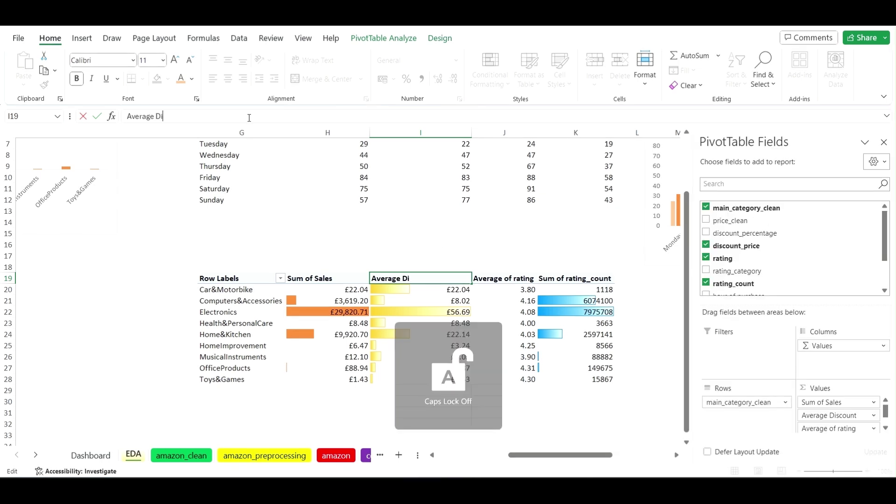
{"action": "key", "text": "BackSpace"}
{"action": "key", "text": "BackSpace"}
{"action": "key", "text": "BackSpace"}
{"action": "key", "text": "Caps_Lock"}
{"action": "type", "text": "D"}
{"action": "key", "text": "Caps_Lock"}
{"action": "type", "text": "iscount"}
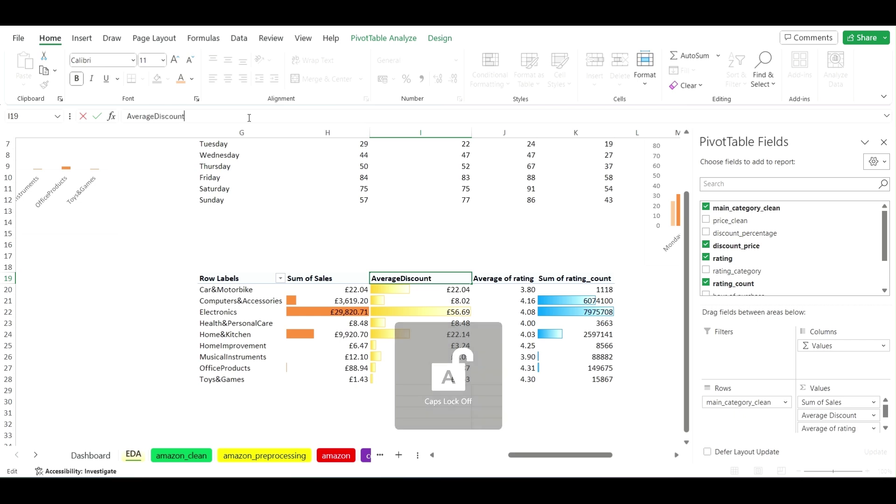
{"action": "left_click", "coordinate": [158, 117]}
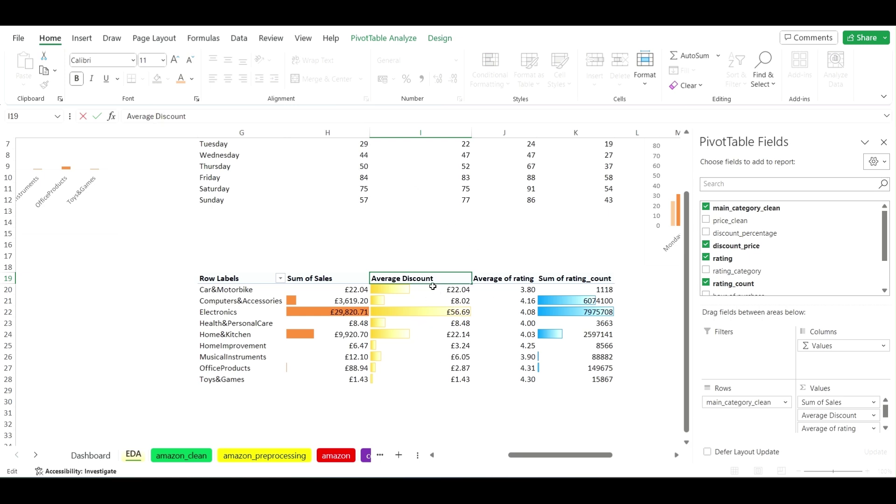
{"action": "left_click", "coordinate": [430, 353]}
{"action": "left_click", "coordinate": [451, 300]}
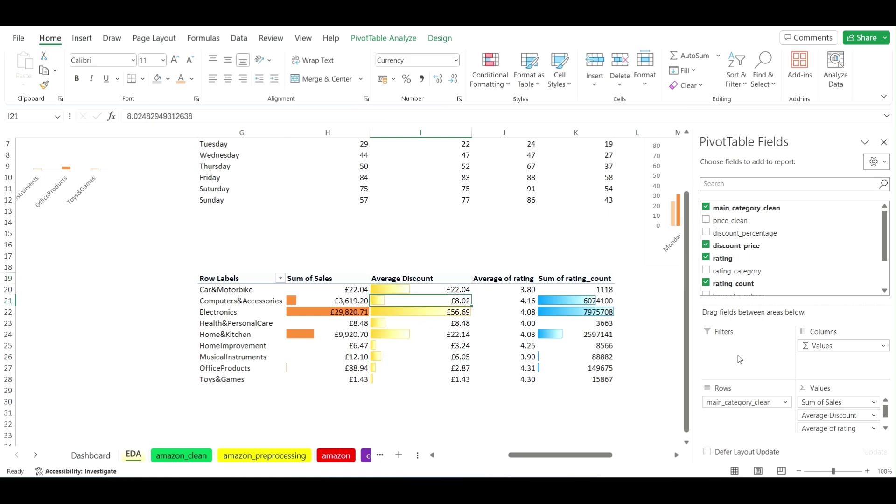
- Try removing the discount_price field from the category pivot table, and undo the removal
{"action": "scroll", "coordinate": [849, 415], "scroll_direction": "down", "scroll_amount": 1}
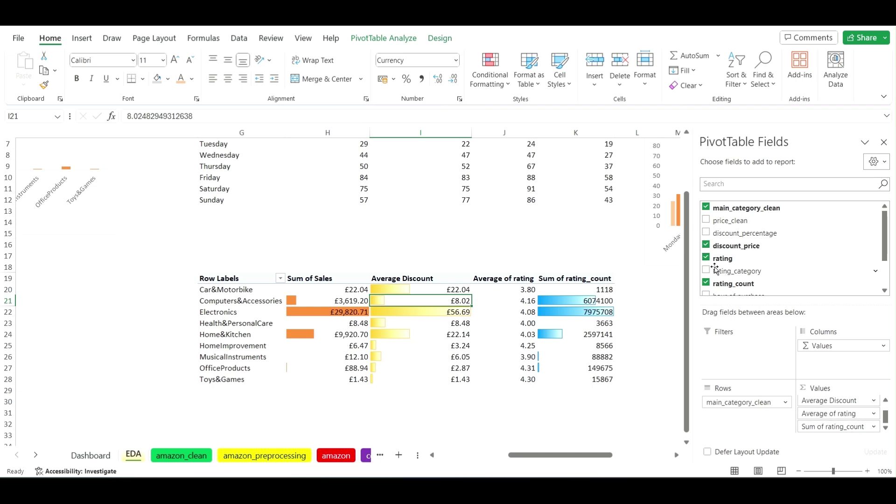
{"action": "scroll", "coordinate": [721, 280], "scroll_direction": "down", "scroll_amount": 3}
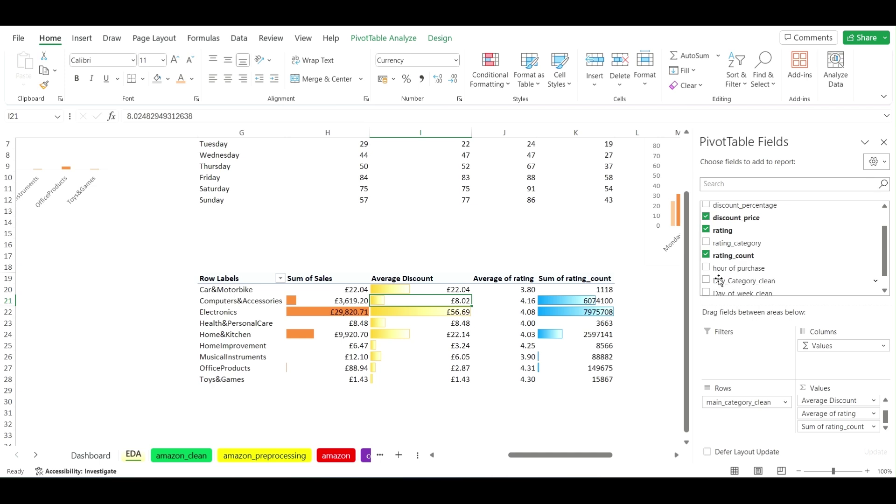
{"action": "scroll", "coordinate": [728, 284], "scroll_direction": "up", "scroll_amount": 3}
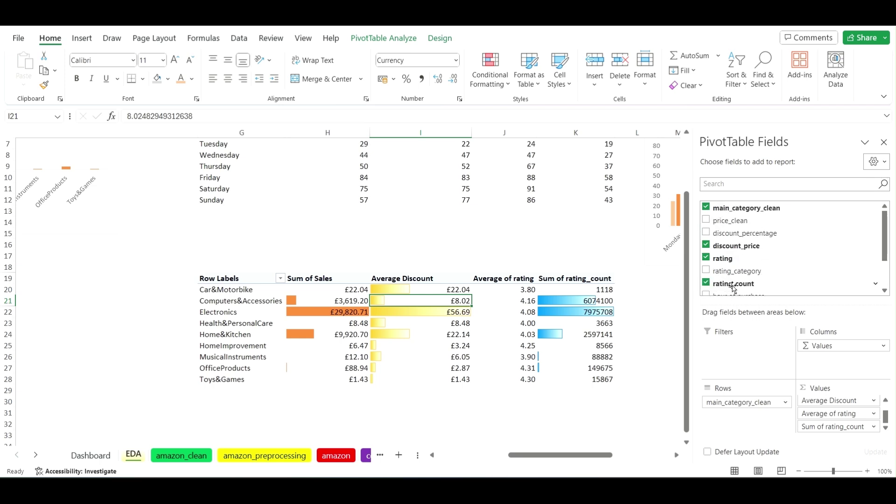
{"action": "left_click", "coordinate": [706, 248]}
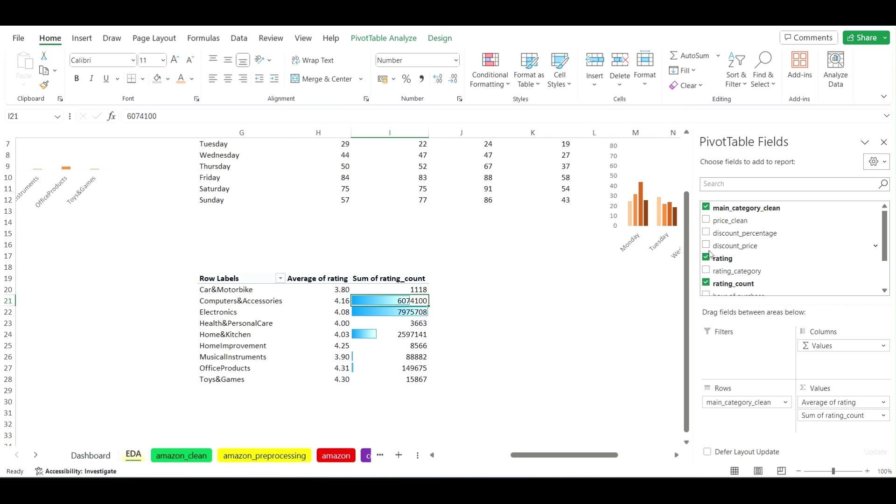
{"action": "key", "text": "ctrl+z"}
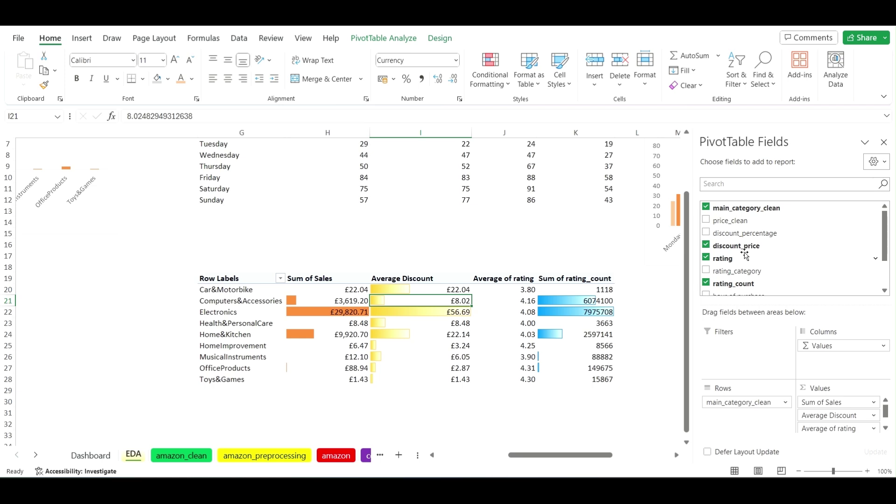
- Remove the Average Discount field from the category pivot table's values and add discount_percentage in its place
{"action": "scroll", "coordinate": [845, 407], "scroll_direction": "down", "scroll_amount": 1}
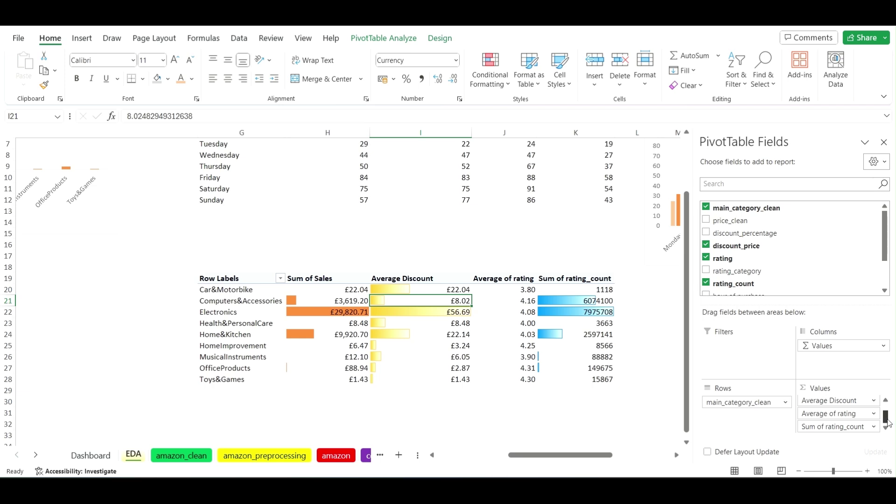
{"action": "scroll", "coordinate": [888, 422], "scroll_direction": "up", "scroll_amount": 1}
{"action": "left_click", "coordinate": [864, 421]}
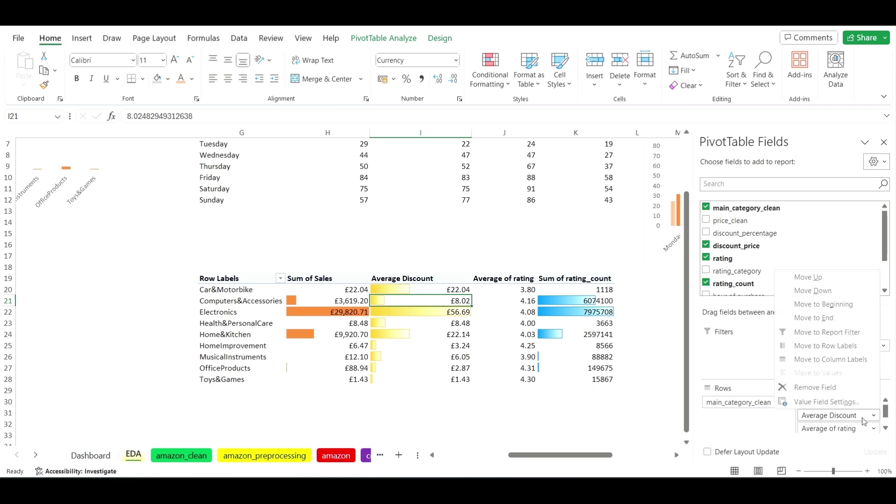
{"action": "left_click", "coordinate": [810, 387]}
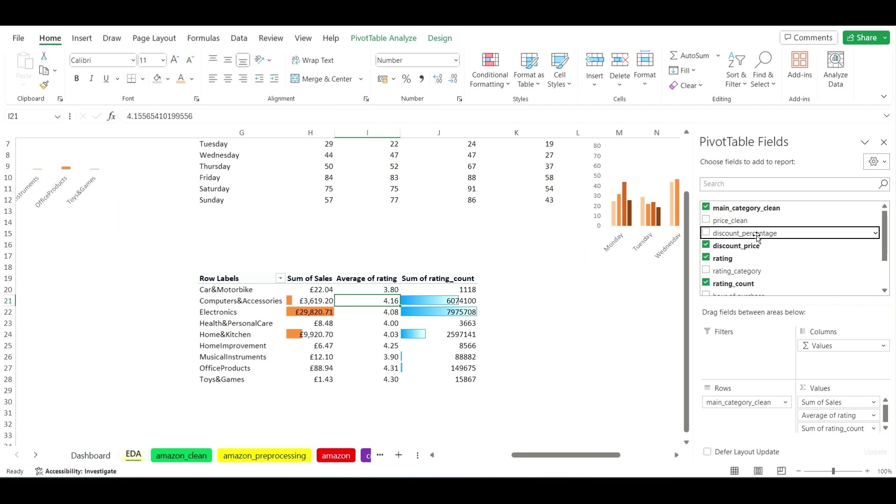
{"action": "left_click_drag", "start_coordinate": [759, 238], "coordinate": [846, 425]}
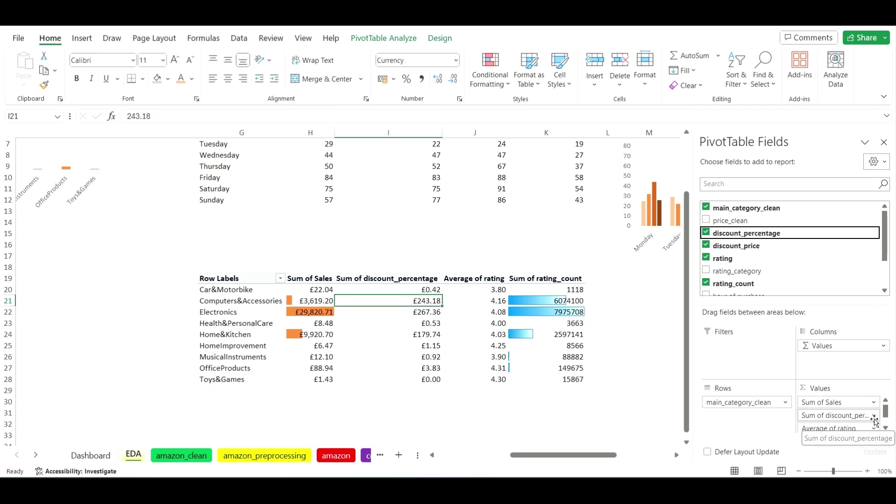
- Summarize the discount_percentage value field by Average
{"action": "left_click", "coordinate": [875, 419]}
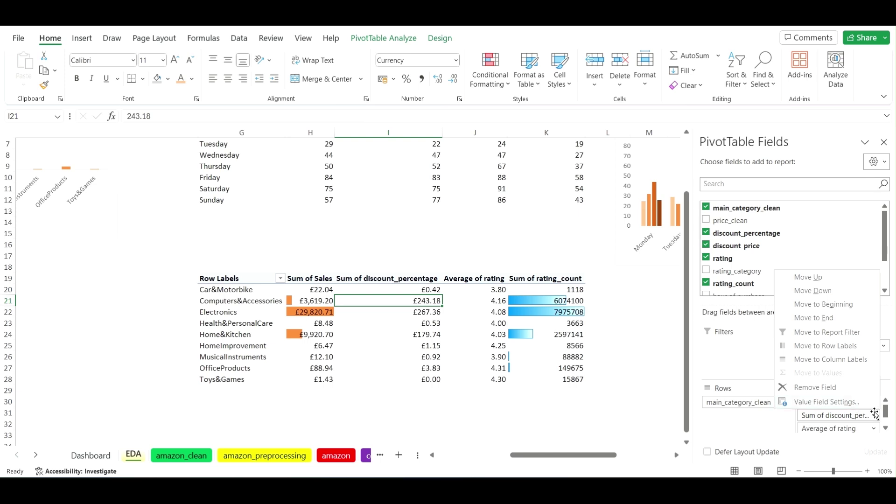
{"action": "left_click", "coordinate": [876, 419]}
{"action": "left_click", "coordinate": [875, 419]}
{"action": "left_click", "coordinate": [824, 402]}
{"action": "left_click", "coordinate": [214, 250]}
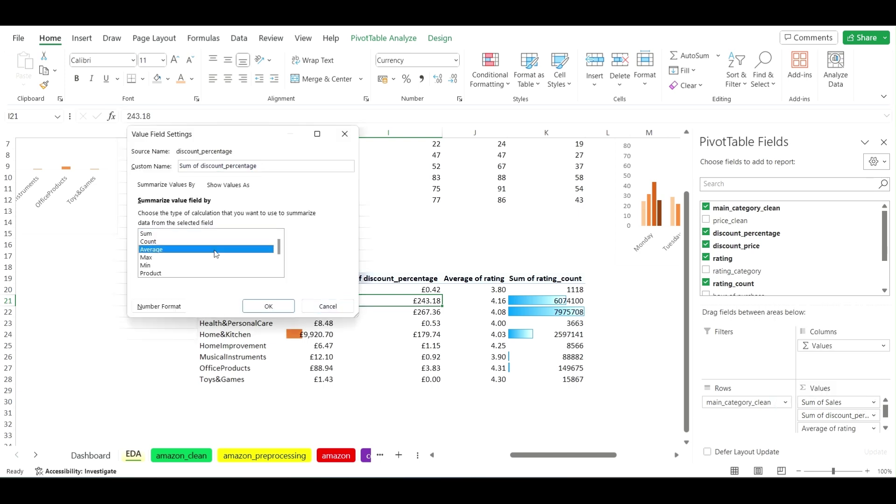
{"action": "left_click", "coordinate": [269, 306]}
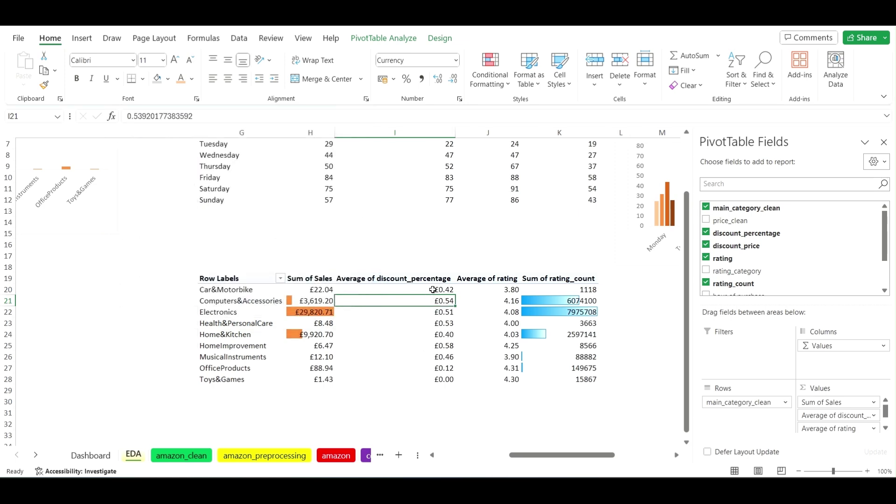
- Format the average discount_percentage values in I20:I28 as Percentage
{"action": "left_click_drag", "start_coordinate": [433, 293], "coordinate": [433, 381]}
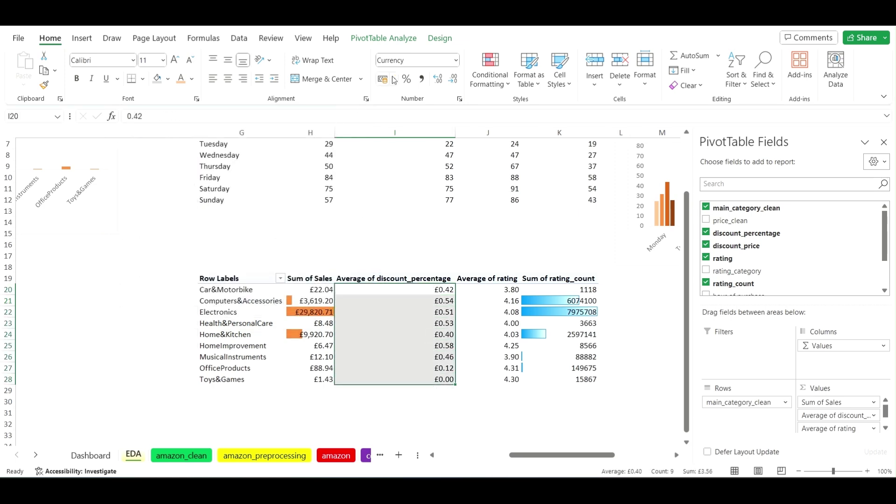
{"action": "left_click", "coordinate": [456, 61]}
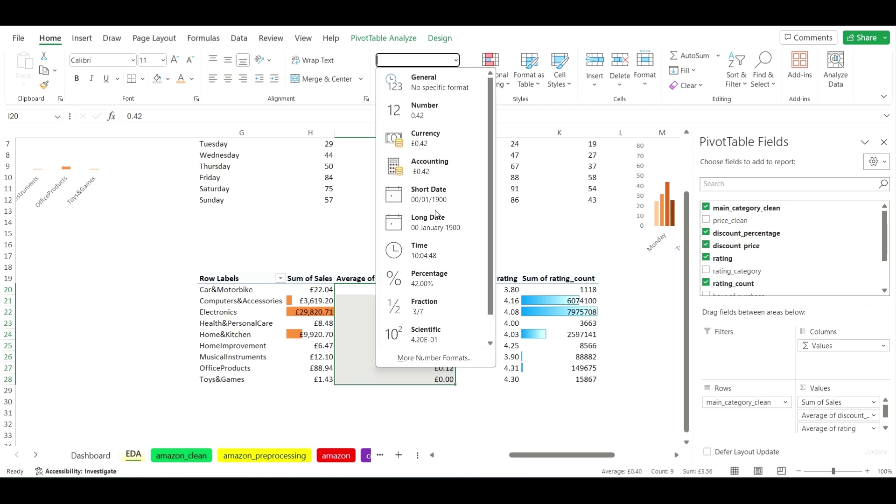
{"action": "left_click", "coordinate": [433, 277]}
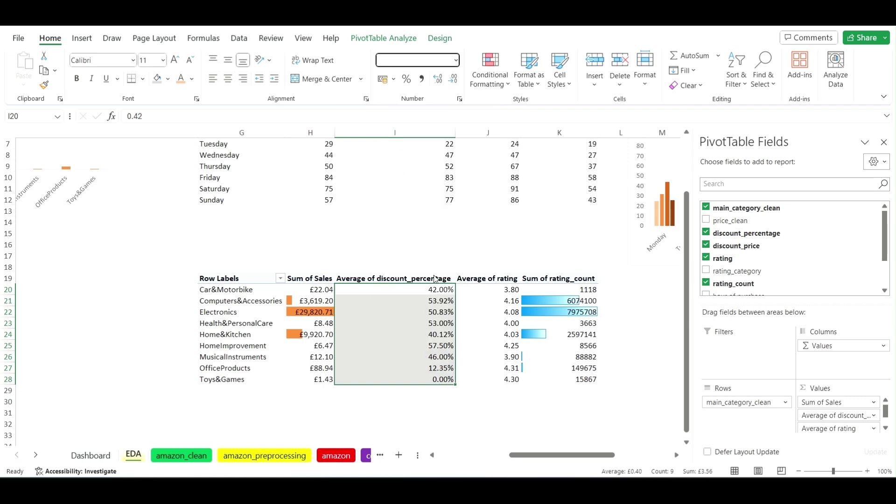
{"action": "left_click", "coordinate": [419, 398]}
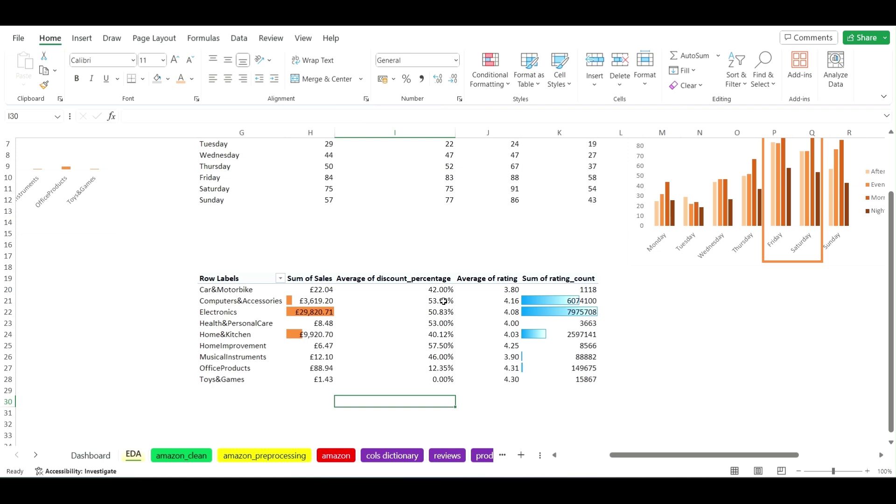
{"action": "left_click", "coordinate": [443, 301]}
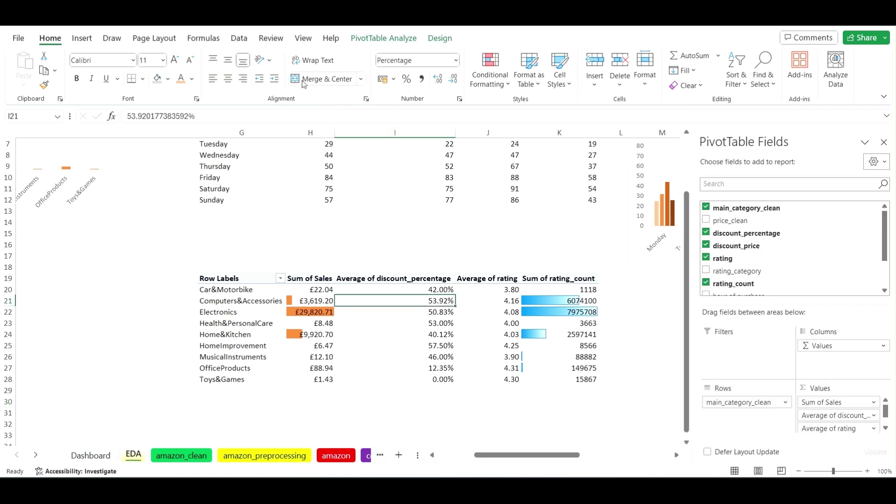
- Reduce the average discount_percentage values in I20:I28 to zero decimal places
{"action": "left_click_drag", "start_coordinate": [392, 289], "coordinate": [397, 380]}
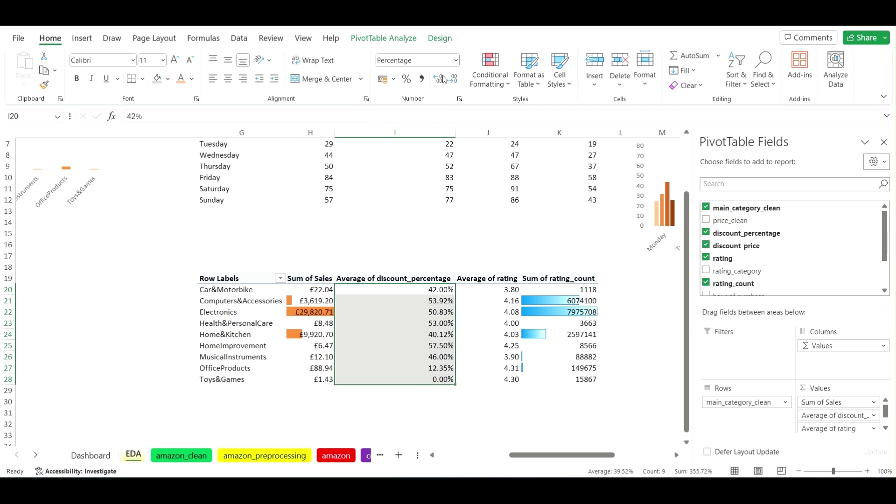
{"action": "left_click", "coordinate": [452, 80]}
{"action": "left_click", "coordinate": [451, 79]}
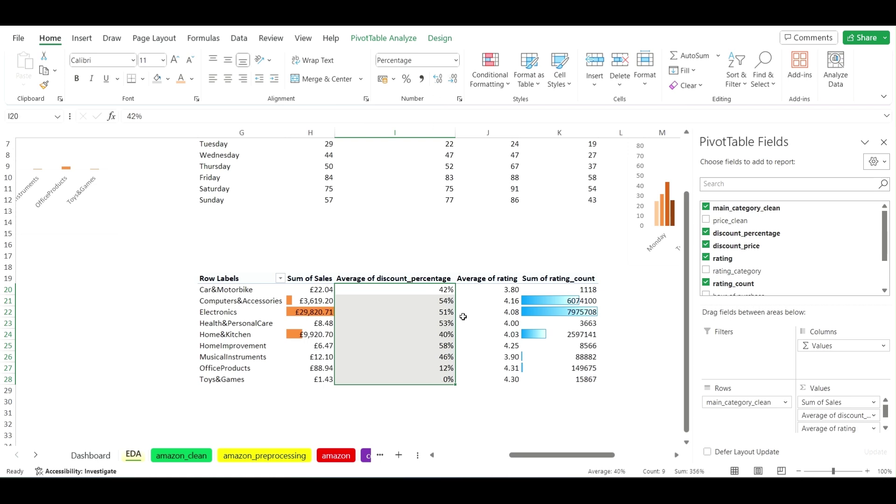
{"action": "left_click", "coordinate": [444, 398]}
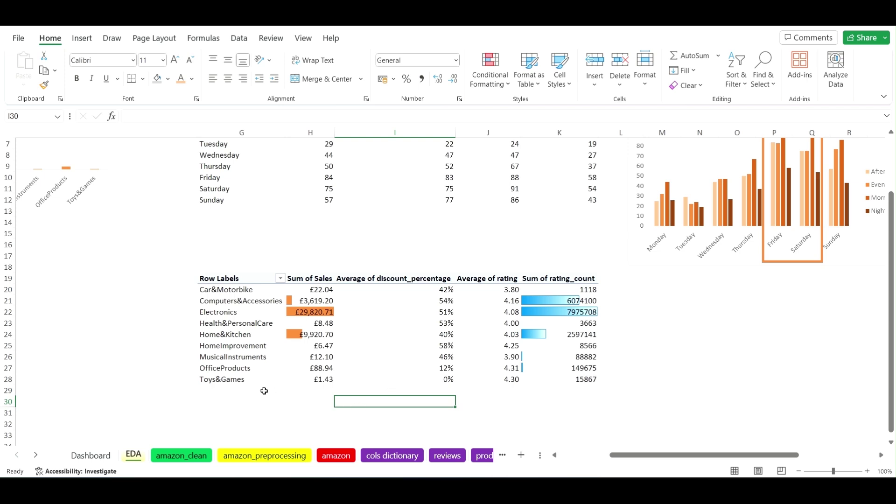
- Filter main_category_clean in the amazon_clean sheet to show only Toys&Games
{"action": "left_click_drag", "start_coordinate": [226, 378], "coordinate": [540, 377]}
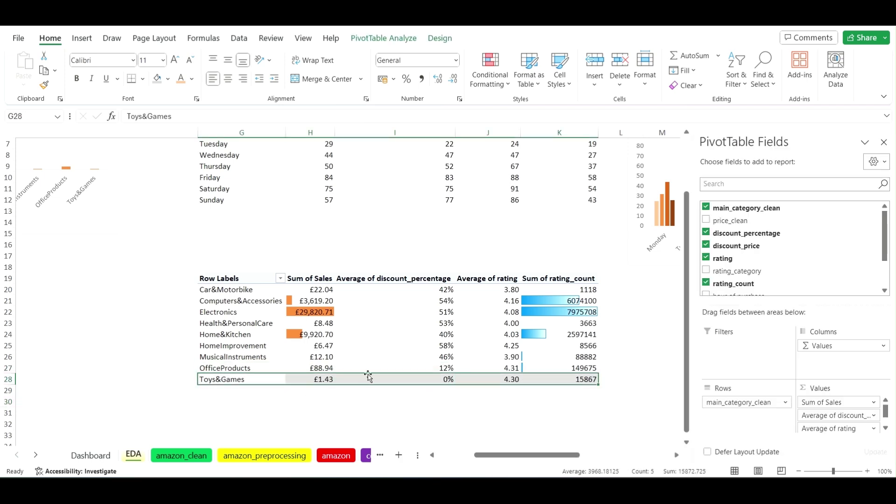
{"action": "left_click", "coordinate": [201, 457]}
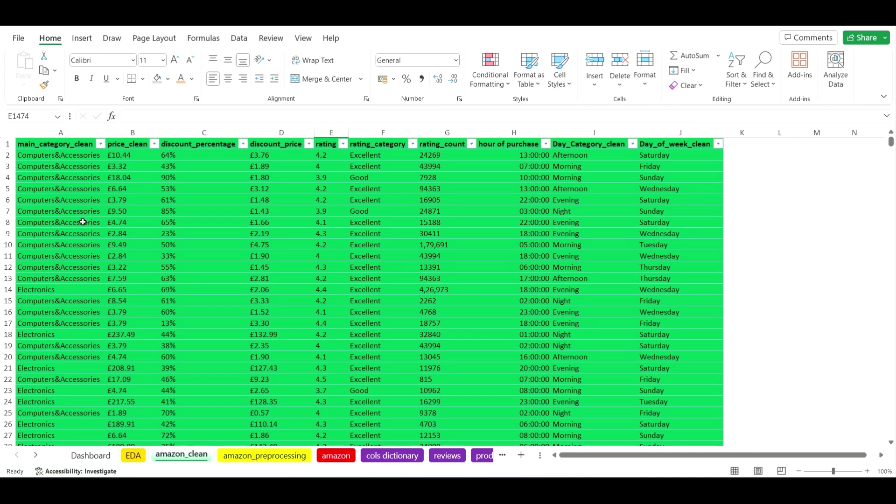
{"action": "left_click", "coordinate": [101, 144]}
{"action": "scroll", "coordinate": [56, 332], "scroll_direction": "down", "scroll_amount": 1}
{"action": "scroll", "coordinate": [56, 320], "scroll_direction": "up", "scroll_amount": 1}
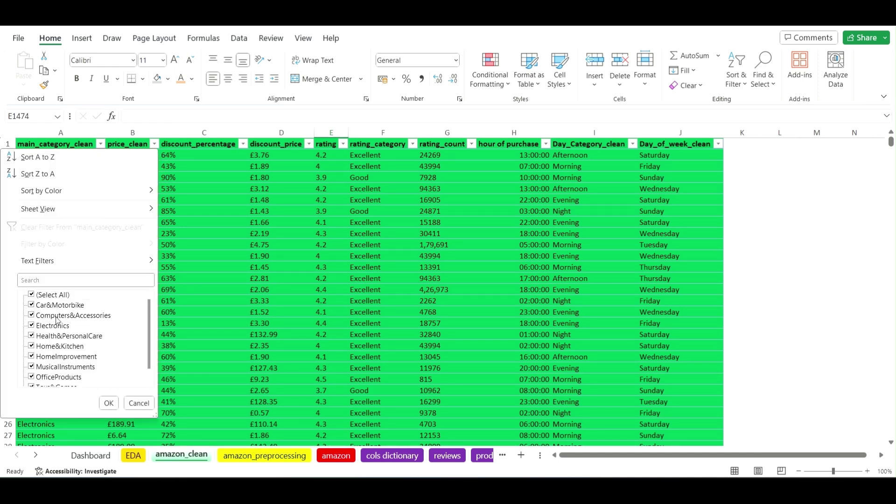
{"action": "left_click", "coordinate": [37, 297]}
{"action": "scroll", "coordinate": [31, 373], "scroll_direction": "down", "scroll_amount": 1}
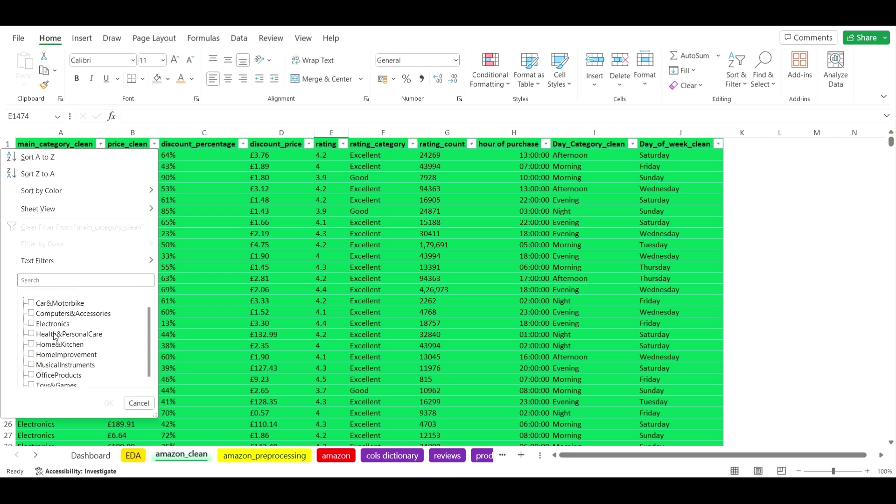
{"action": "left_click", "coordinate": [34, 377]}
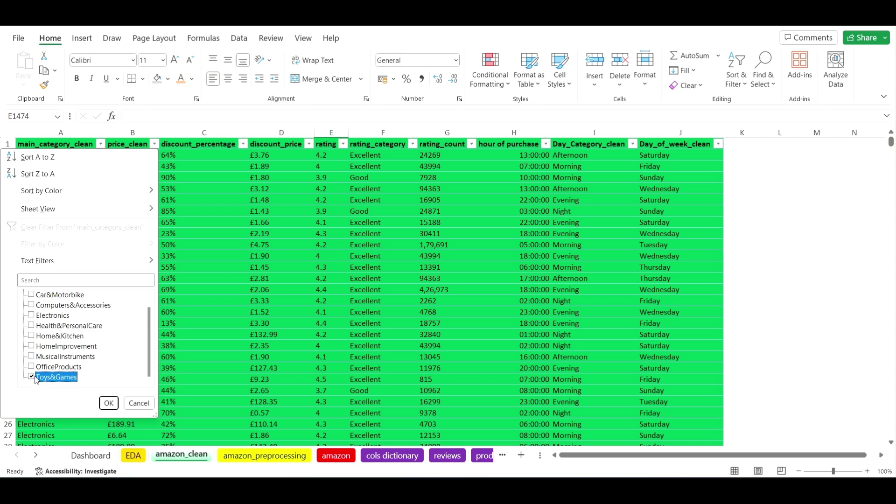
{"action": "left_click", "coordinate": [109, 403]}
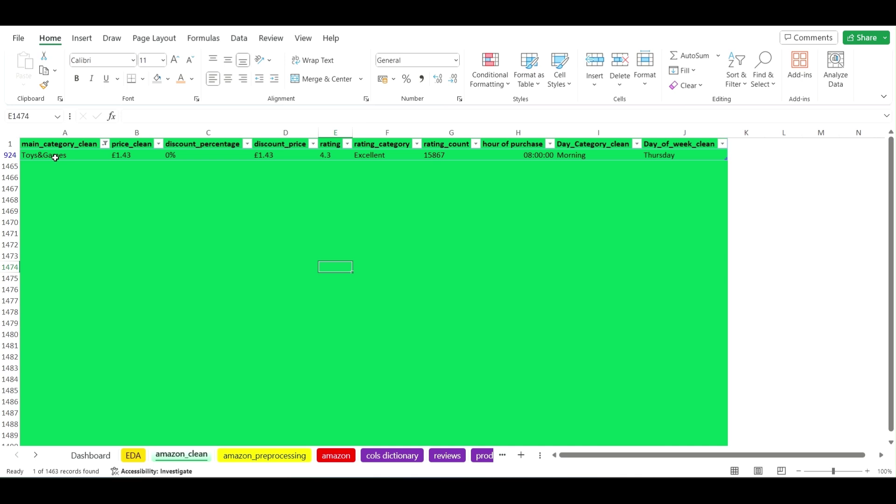
- Compare the filtered Toys&Games record in amazon_clean with the Toys&Games row of the EDA category pivot table
{"action": "left_click_drag", "start_coordinate": [55, 157], "coordinate": [661, 154]}
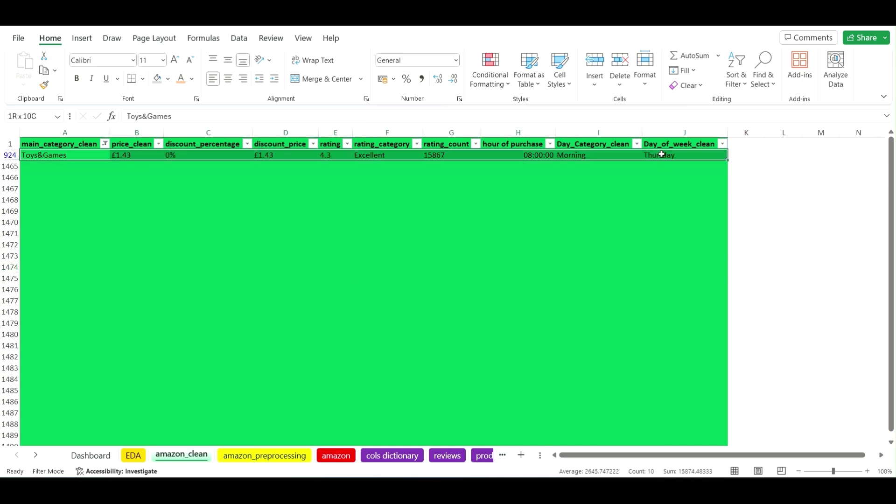
{"action": "left_click", "coordinate": [258, 188]}
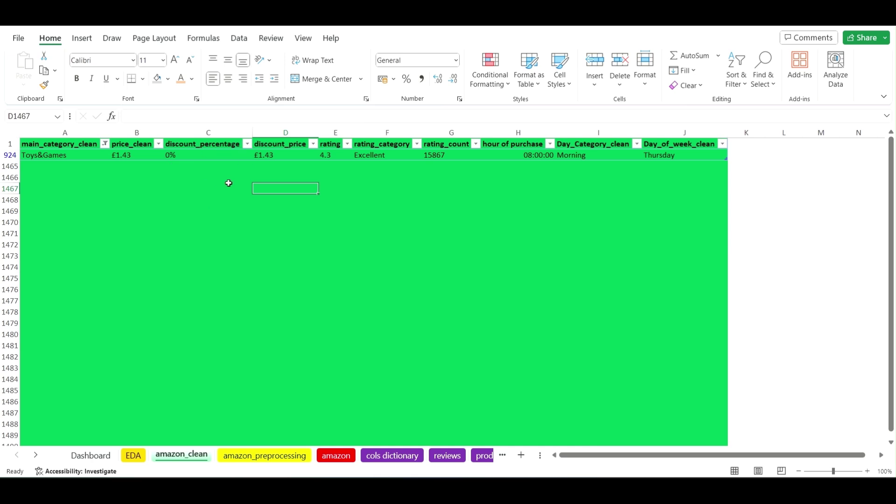
{"action": "left_click", "coordinate": [133, 455]}
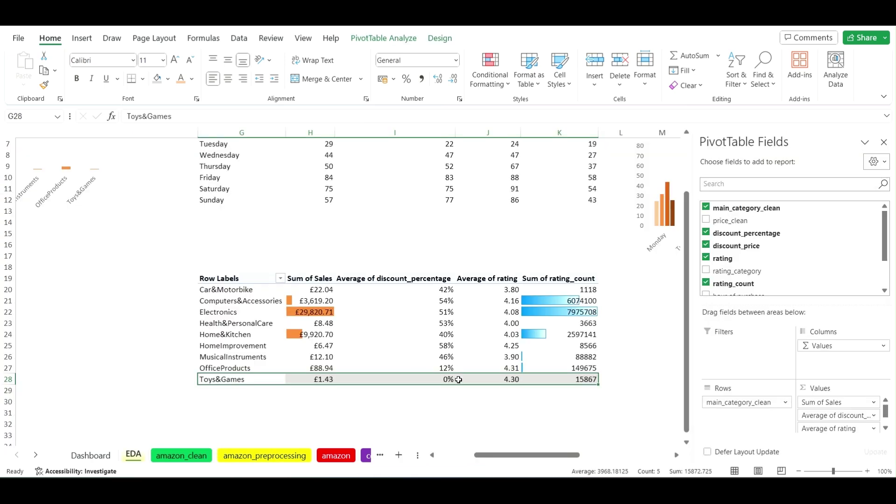
{"action": "left_click", "coordinate": [476, 399]}
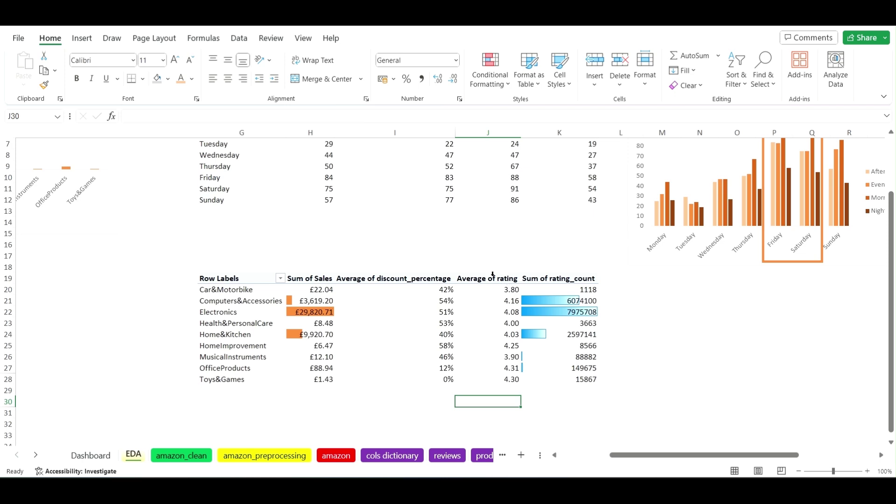
- Apply orange gradient-fill data bars to the average discount percentages in I20:I28
{"action": "left_click_drag", "start_coordinate": [418, 289], "coordinate": [419, 381]}
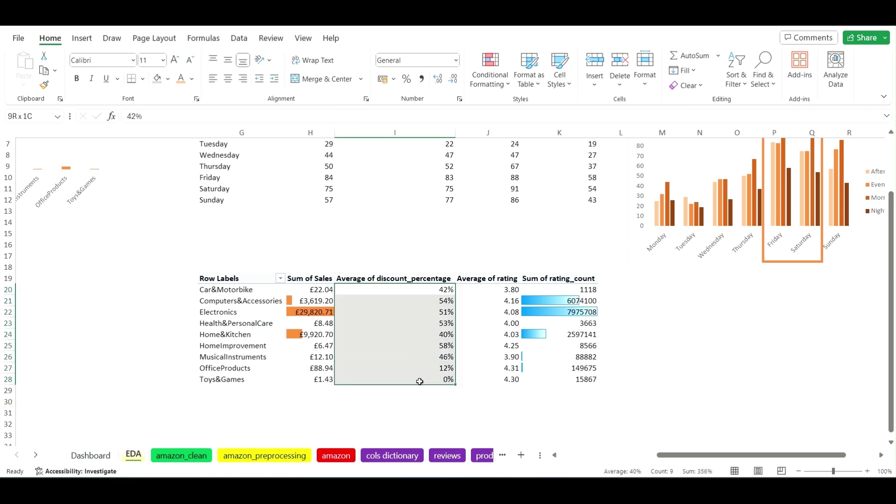
{"action": "left_click", "coordinate": [482, 71]}
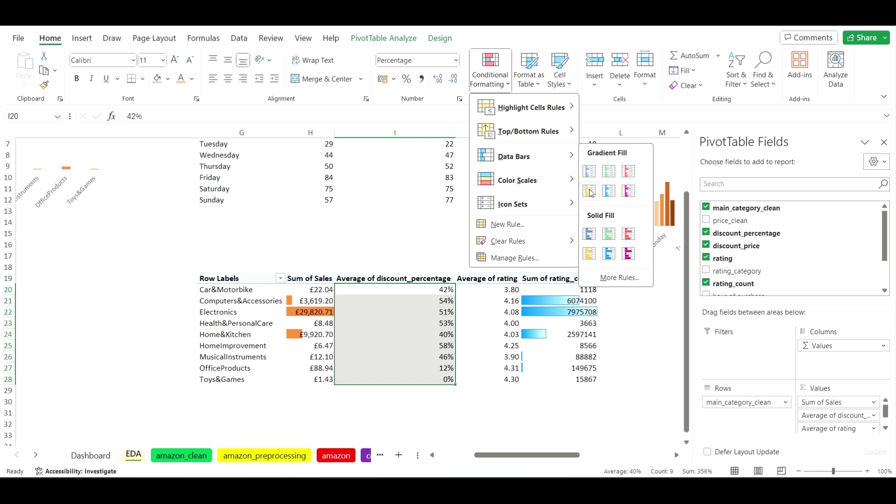
{"action": "left_click", "coordinate": [589, 198]}
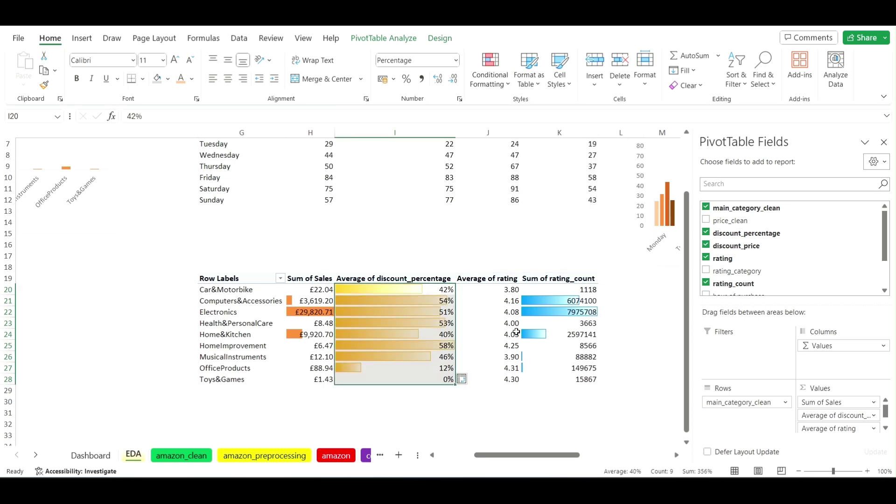
{"action": "left_click", "coordinate": [472, 405]}
- Rename the pivot table header in I19 as Avg Discount
{"action": "left_click", "coordinate": [395, 278]}
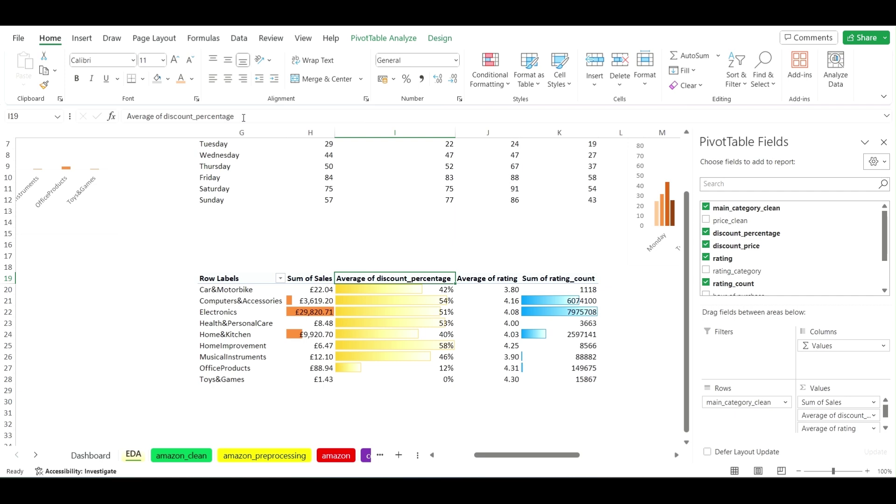
{"action": "left_click_drag", "start_coordinate": [244, 117], "coordinate": [119, 120]}
{"action": "key", "text": "BackSpace"}
{"action": "type", "text": "A"}
{"action": "key", "text": "Caps_Lock"}
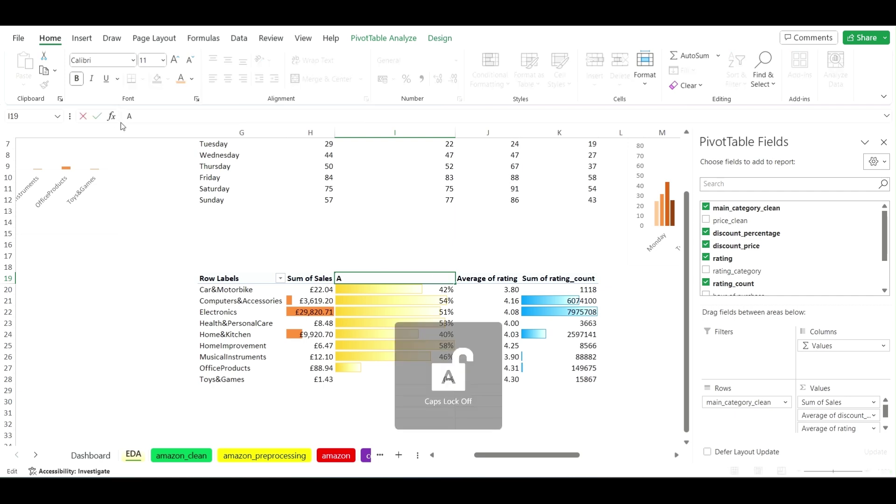
{"action": "type", "text": "vg"}
{"action": "key", "text": "Caps_Lock"}
{"action": "type", "text": "D"}
{"action": "key", "text": "Caps_Lock"}
{"action": "type", "text": "iscon"}
{"action": "key", "text": "BackSpace"}
{"action": "key", "text": "BackSpace"}
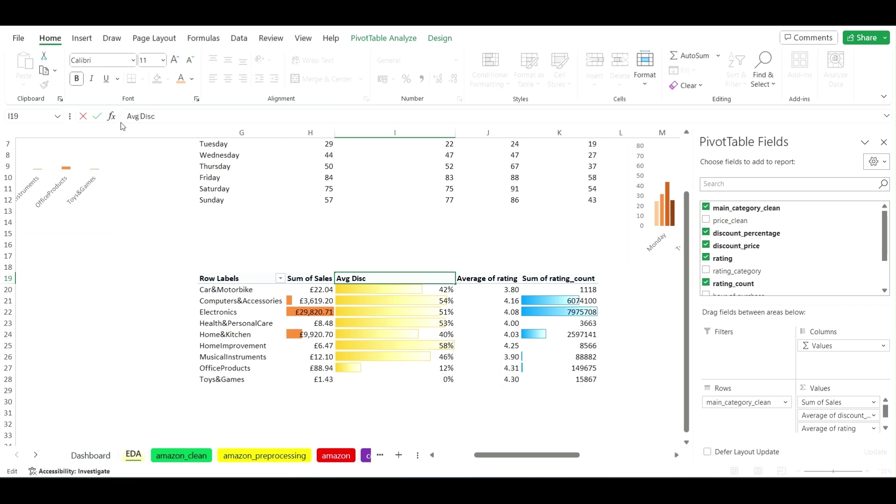
{"action": "type", "text": "ount"}
- Rename the pivot table header in J19 as Average Rating
{"action": "left_click", "coordinate": [492, 279]}
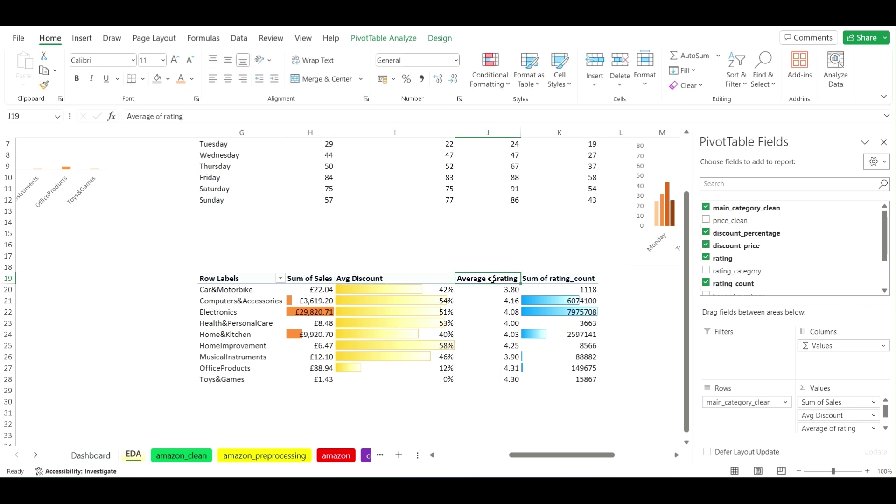
{"action": "left_click", "coordinate": [162, 116]}
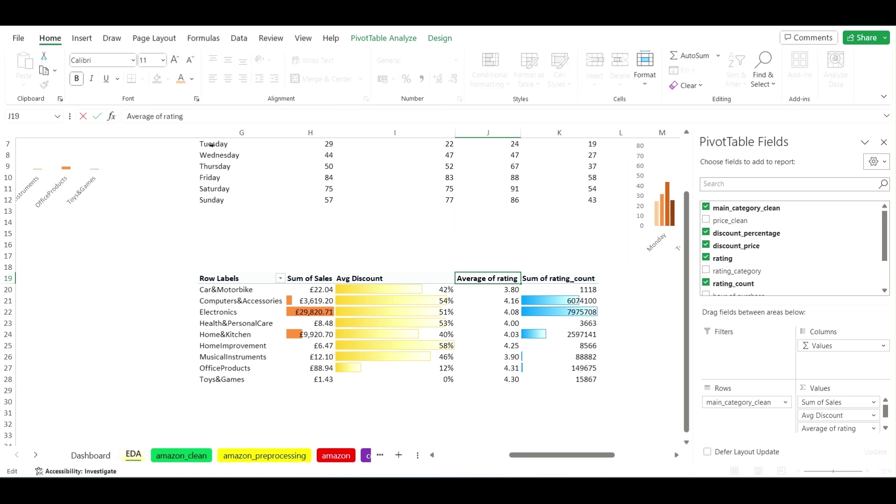
{"action": "key", "text": "BackSpace"}
{"action": "key", "text": "BackSpace"}
{"action": "key", "text": "BackSpace"}
{"action": "key", "text": "Caps_Lock"}
{"action": "key", "text": "Delete"}
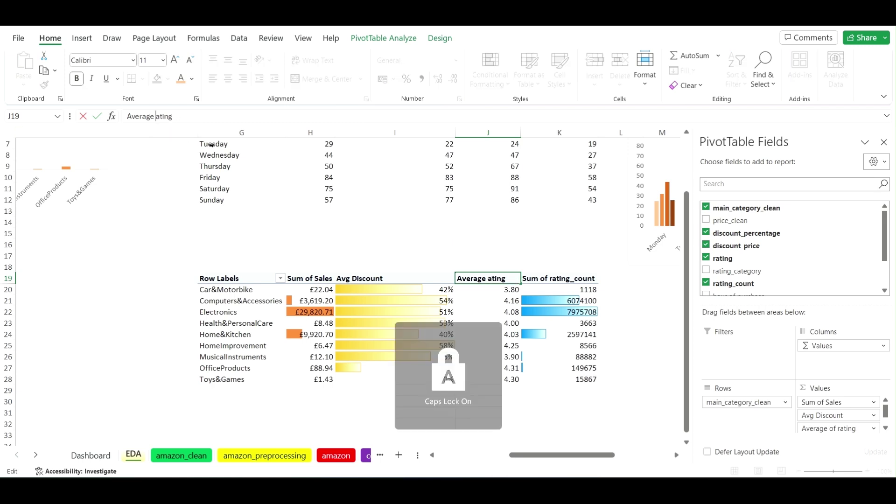
{"action": "type", "text": "R"}
{"action": "key", "text": "Caps_Lock"}
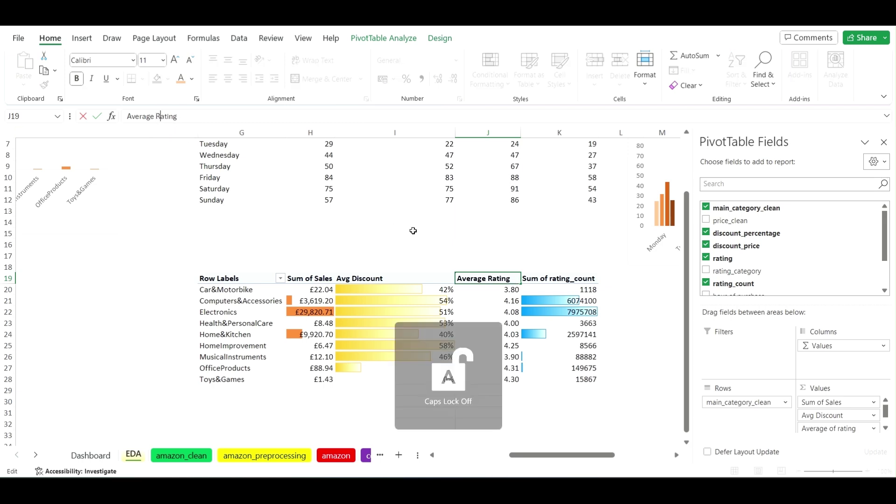
- Rename the pivot table header in K19 as Rating Count
{"action": "left_click", "coordinate": [557, 280]}
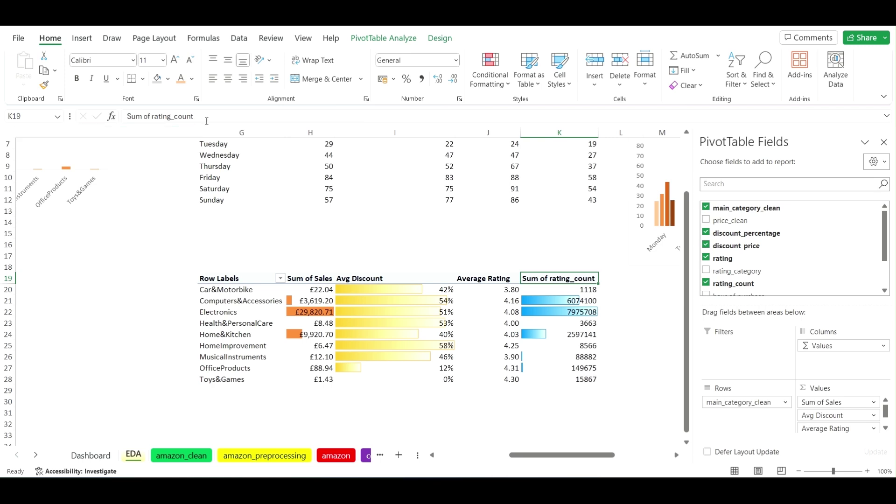
{"action": "left_click_drag", "start_coordinate": [192, 116], "coordinate": [92, 114]}
{"action": "key", "text": "BackSpace"}
{"action": "key", "text": "Caps_Lock"}
{"action": "type", "text": "R"}
{"action": "key", "text": "Caps_Lock"}
{"action": "type", "text": "ati"}
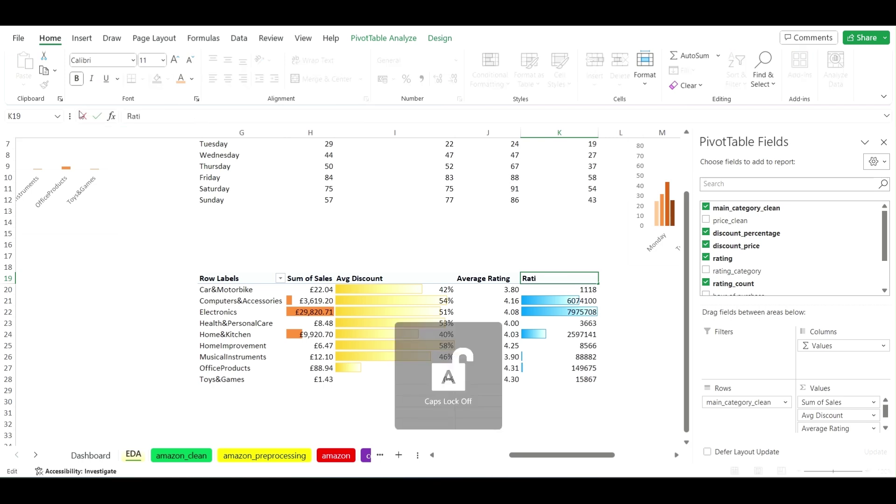
{"action": "type", "text": "ng Count"}
{"action": "left_click", "coordinate": [362, 230]}
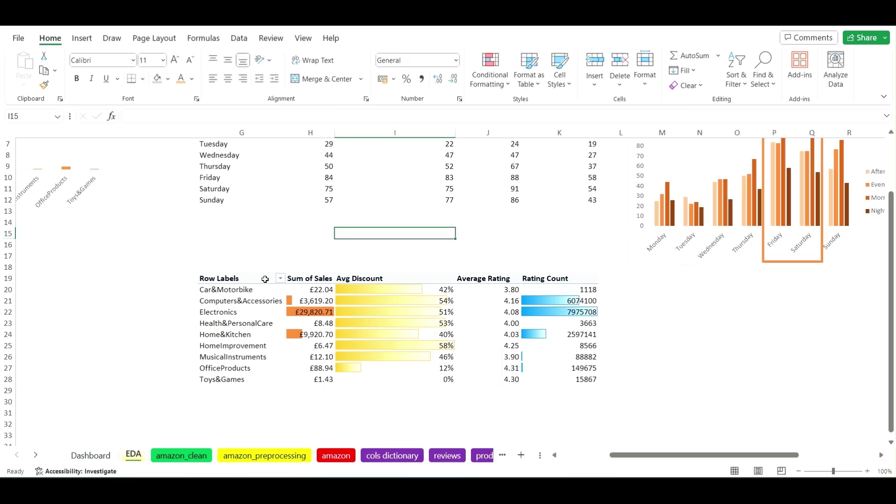
- Left-align the whole category pivot table in G19:K28
{"action": "left_click_drag", "start_coordinate": [265, 279], "coordinate": [574, 379]}
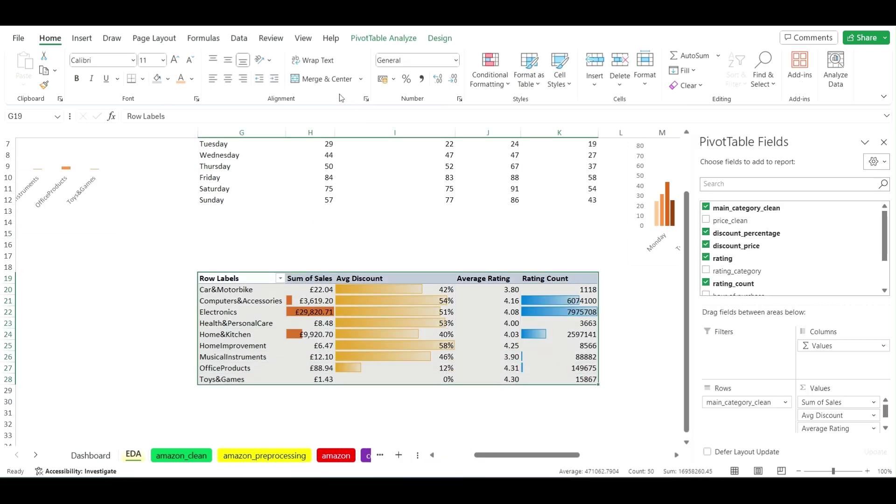
{"action": "left_click", "coordinate": [213, 79]}
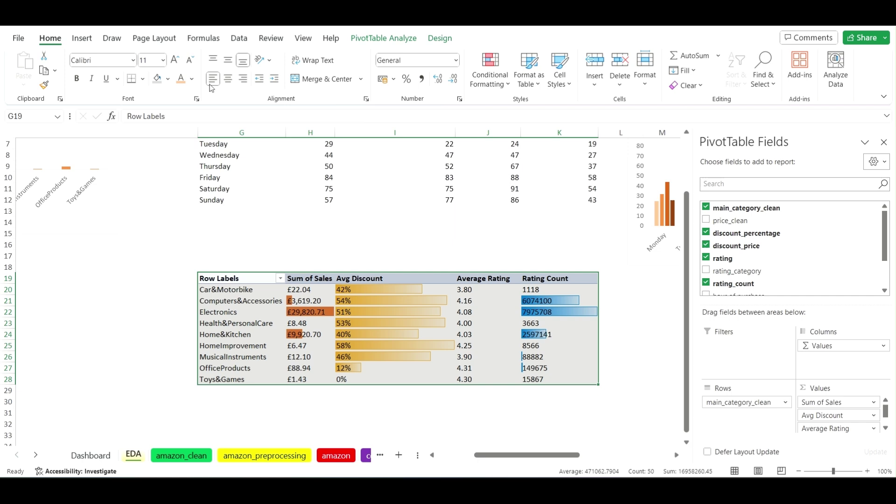
{"action": "left_click", "coordinate": [286, 243]}
- Left-align the rating category pivot table in A18:E28
{"action": "left_click_drag", "start_coordinate": [617, 455], "coordinate": [544, 454]}
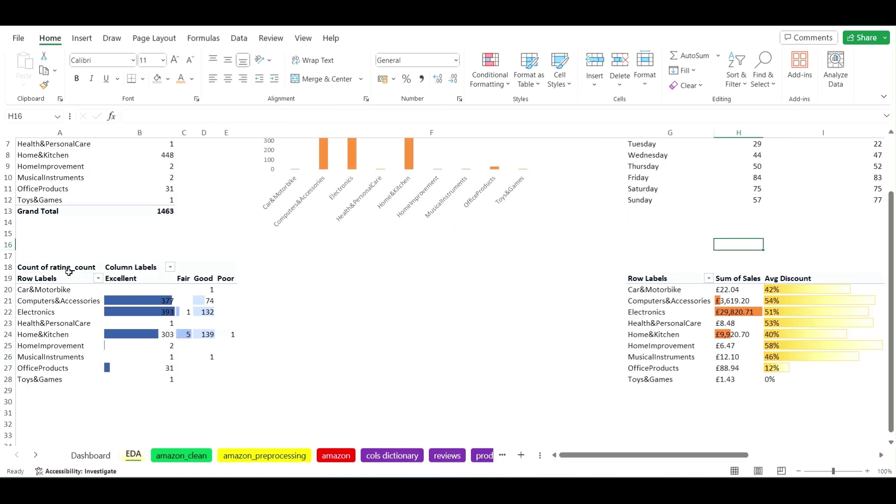
{"action": "left_click_drag", "start_coordinate": [69, 273], "coordinate": [220, 378]}
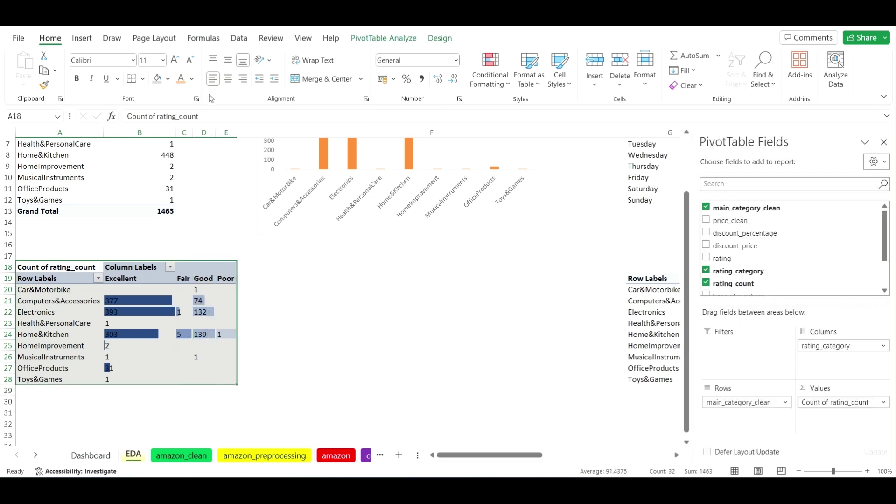
{"action": "left_click", "coordinate": [298, 342]}
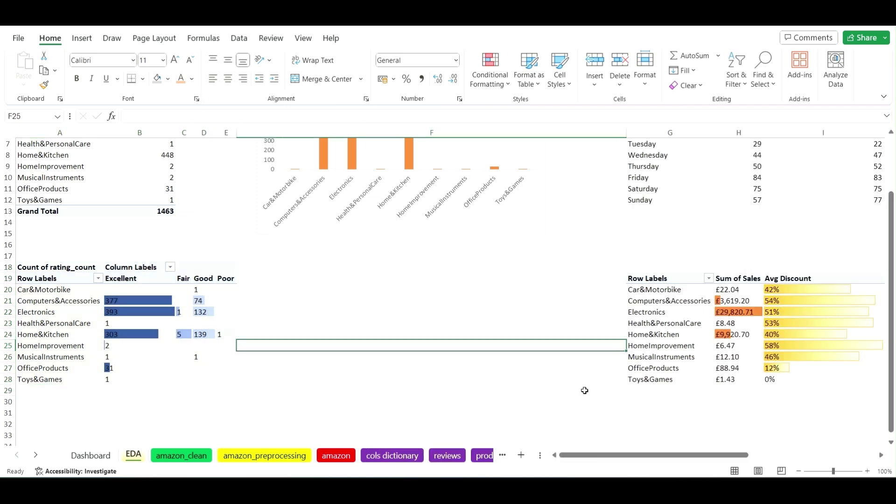
- Examine the rating category counts together with the category count table and chart on the EDA sheet
{"action": "scroll", "coordinate": [403, 354], "scroll_direction": "up", "scroll_amount": 2}
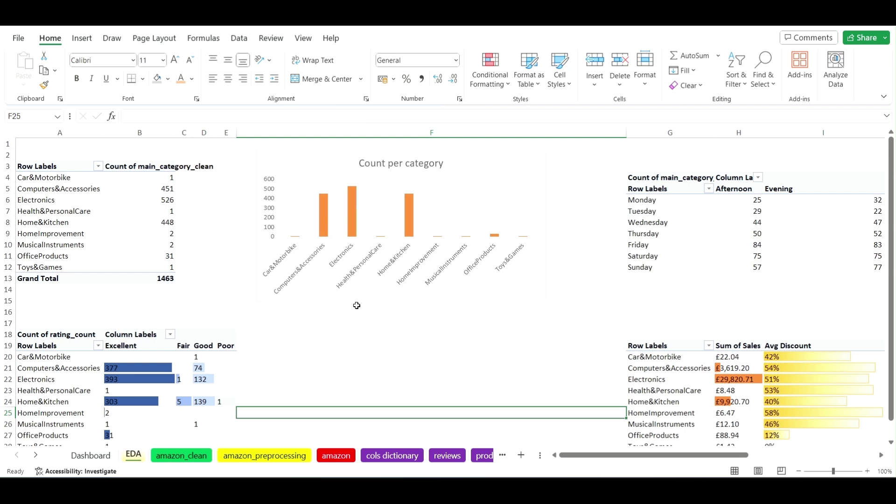
{"action": "scroll", "coordinate": [210, 232], "scroll_direction": "down", "scroll_amount": 2}
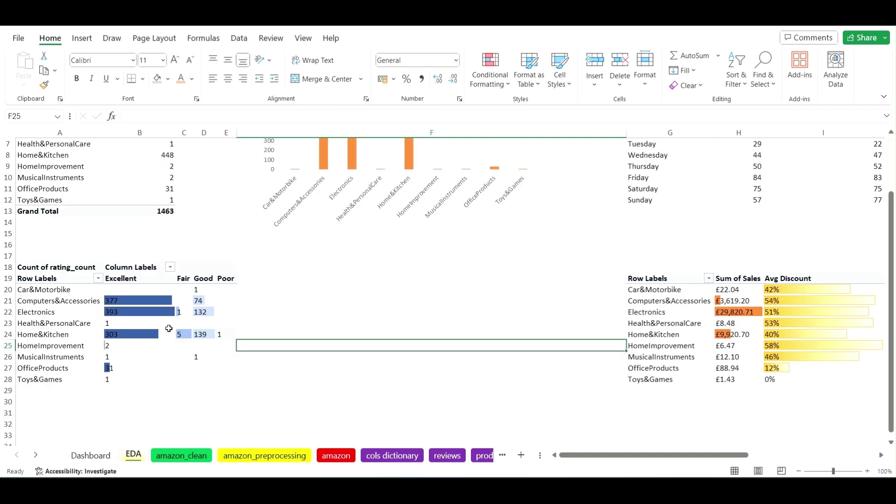
{"action": "mouse_move", "coordinate": [135, 341]}
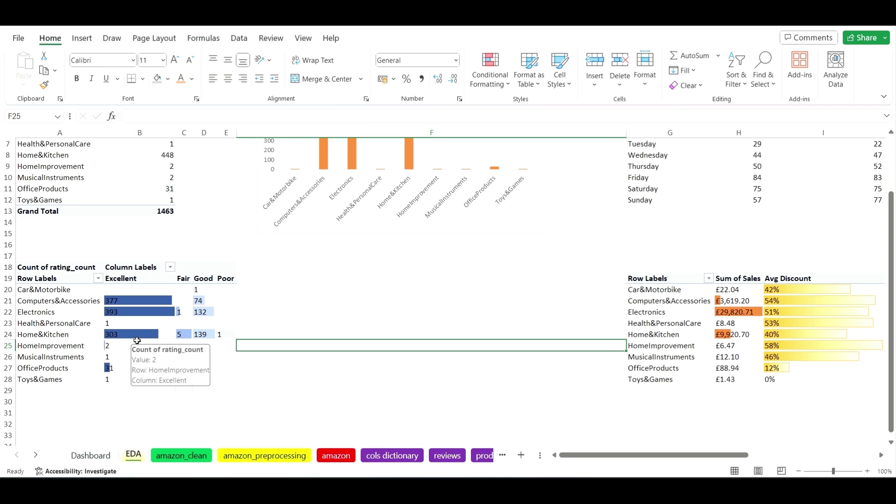
{"action": "scroll", "coordinate": [136, 341], "scroll_direction": "up", "scroll_amount": 2}
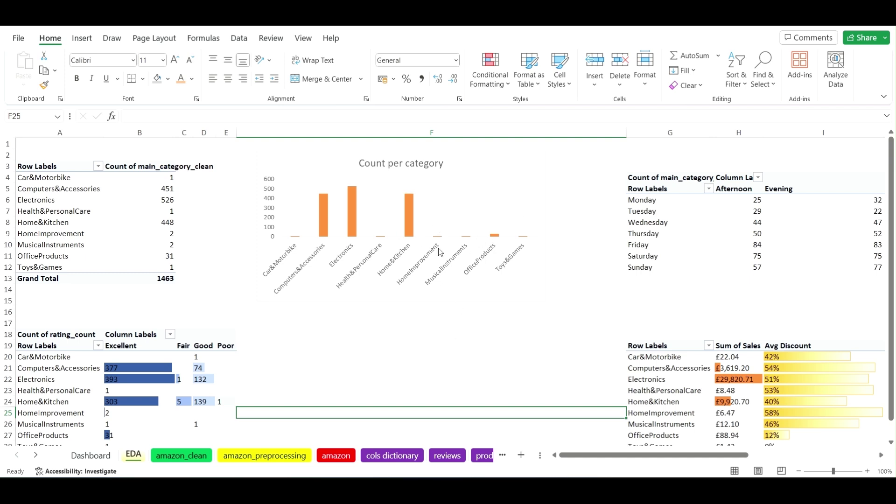
{"action": "scroll", "coordinate": [225, 371], "scroll_direction": "down", "scroll_amount": 1}
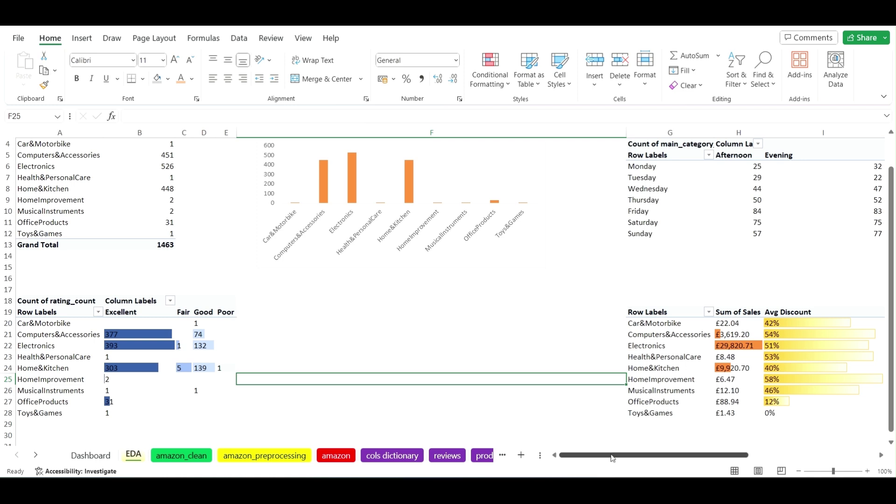
{"action": "mouse_move", "coordinate": [614, 455]}
{"action": "left_mouse_down"}
{"action": "mouse_move", "coordinate": [632, 454]}
{"action": "mouse_move", "coordinate": [616, 454]}
{"action": "left_mouse_up"}
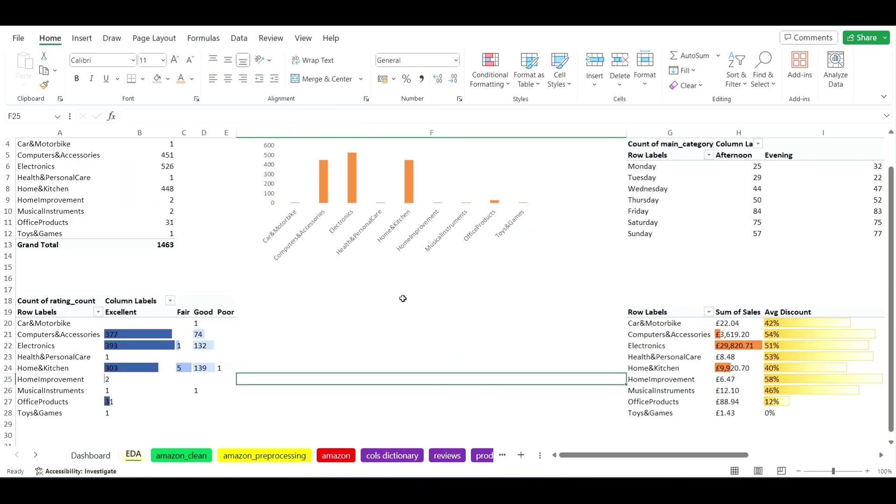
{"action": "left_click", "coordinate": [403, 299]}
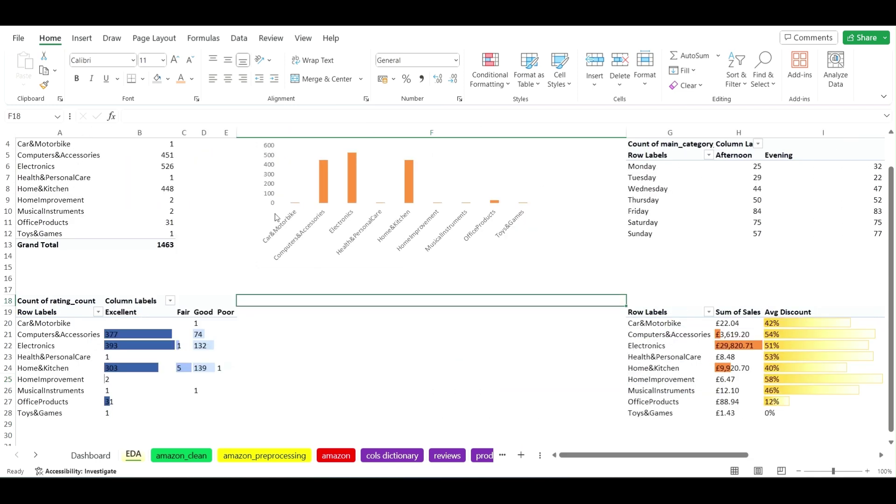
{"action": "left_click", "coordinate": [82, 39]}
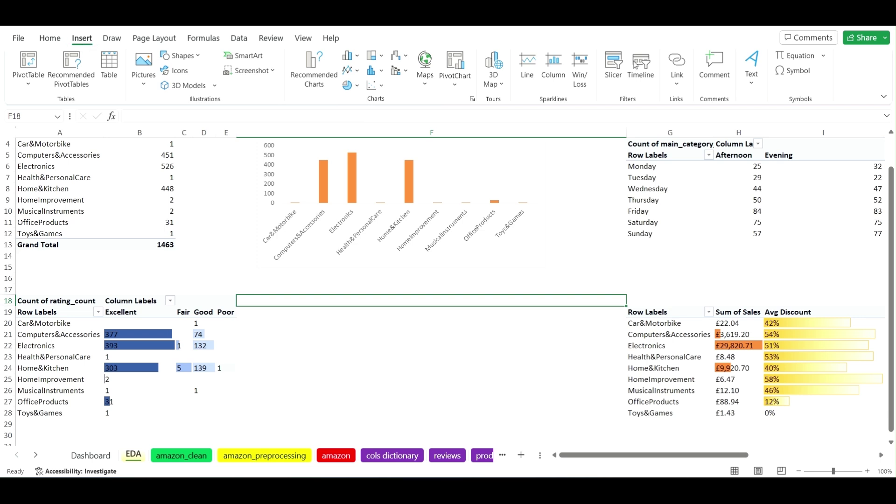
{"action": "left_click", "coordinate": [616, 63]}
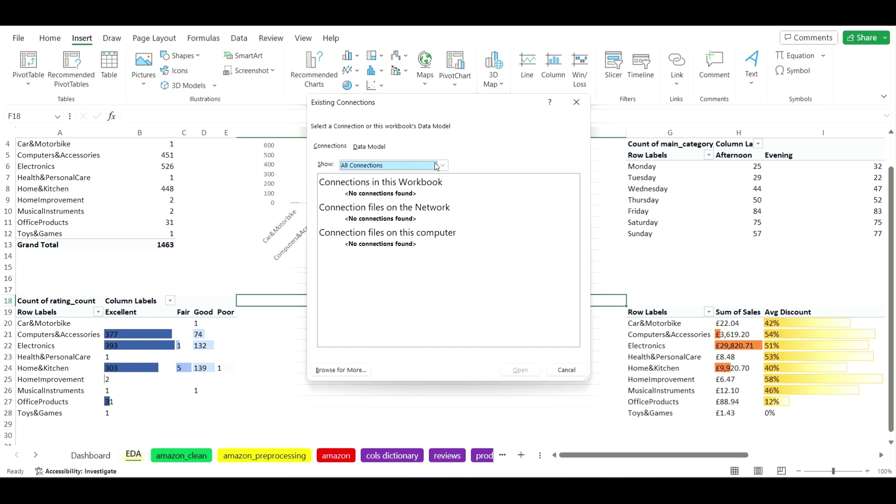
{"action": "left_click", "coordinate": [576, 102]}
- Insert a main_category_clean slicer for the rating category pivot table starting in A18
{"action": "scroll", "coordinate": [450, 340], "scroll_direction": "up", "scroll_amount": 1}
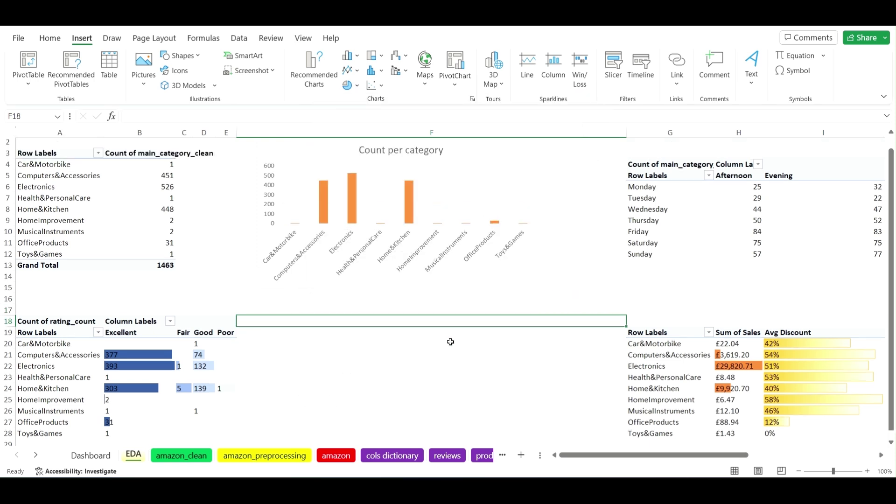
{"action": "scroll", "coordinate": [268, 320], "scroll_direction": "down", "scroll_amount": 2}
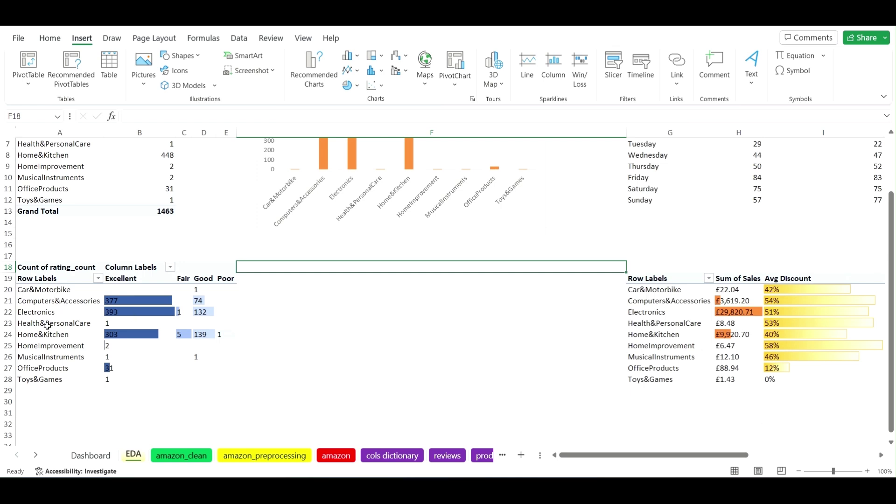
{"action": "left_click", "coordinate": [34, 267]}
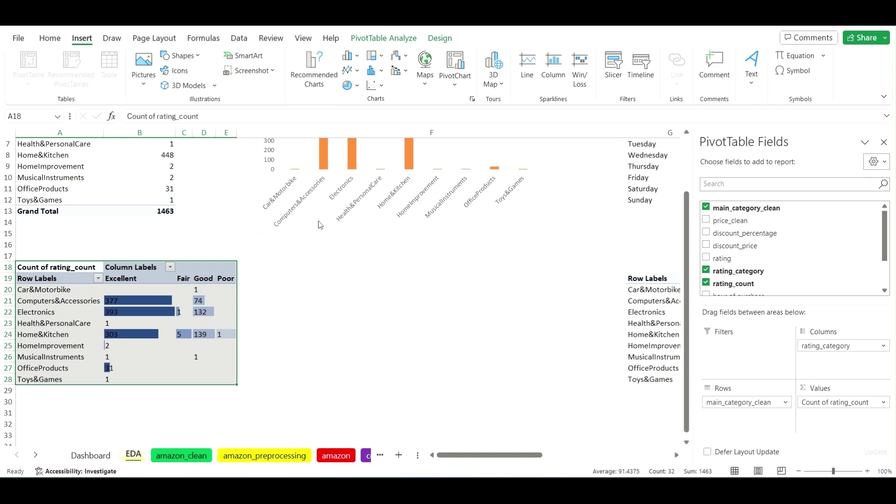
{"action": "left_click", "coordinate": [611, 65]}
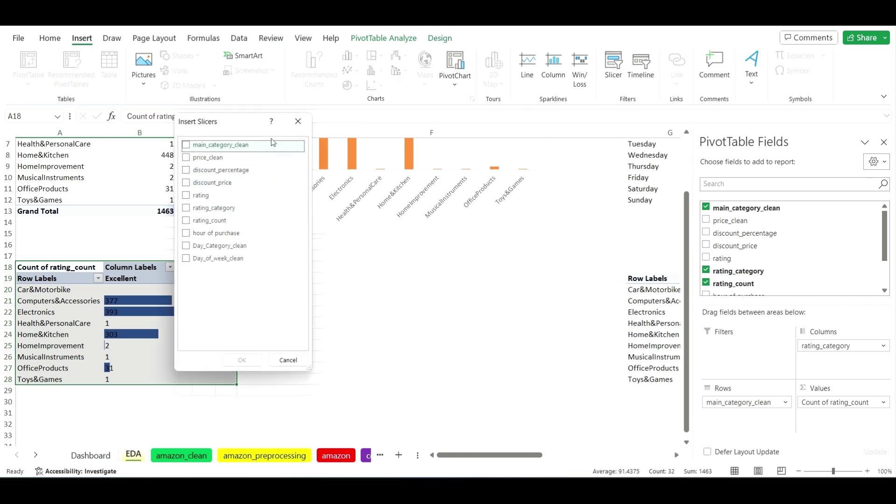
{"action": "left_click", "coordinate": [191, 146]}
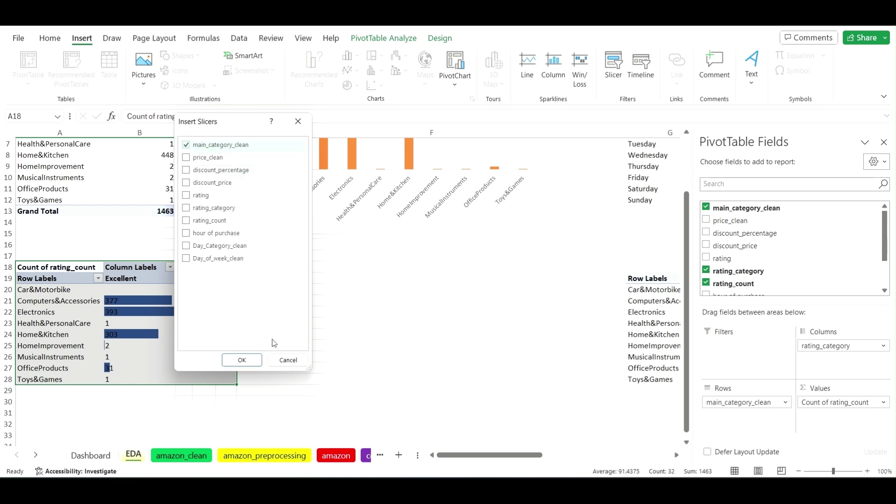
{"action": "left_click", "coordinate": [241, 359]}
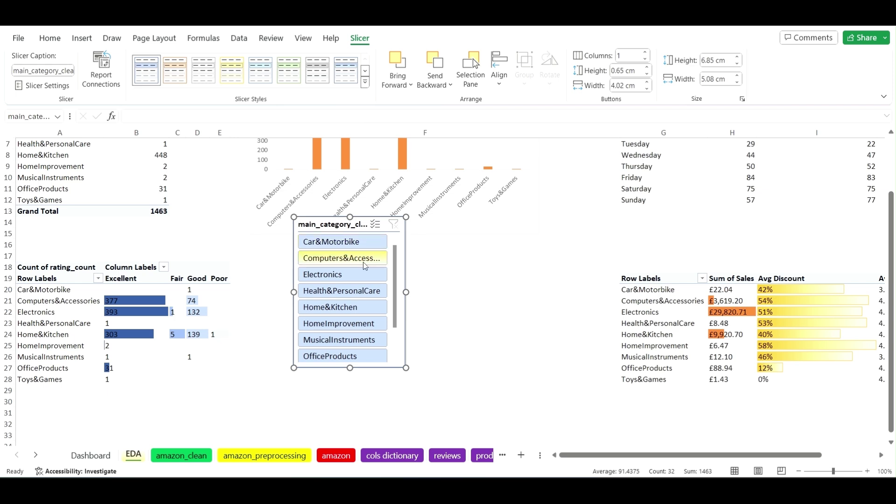
- Try the slicer by filtering the rating category pivot table to Health&PersonalCare and to Electronics, one at a time
{"action": "scroll", "coordinate": [368, 268], "scroll_direction": "down", "scroll_amount": 2}
{"action": "scroll", "coordinate": [359, 322], "scroll_direction": "up", "scroll_amount": 2}
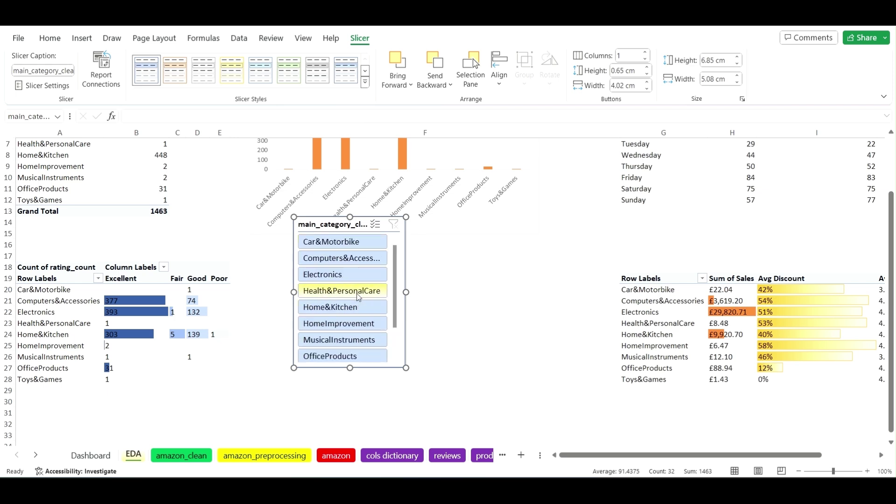
{"action": "left_click", "coordinate": [347, 289]}
{"action": "left_click", "coordinate": [345, 274]}
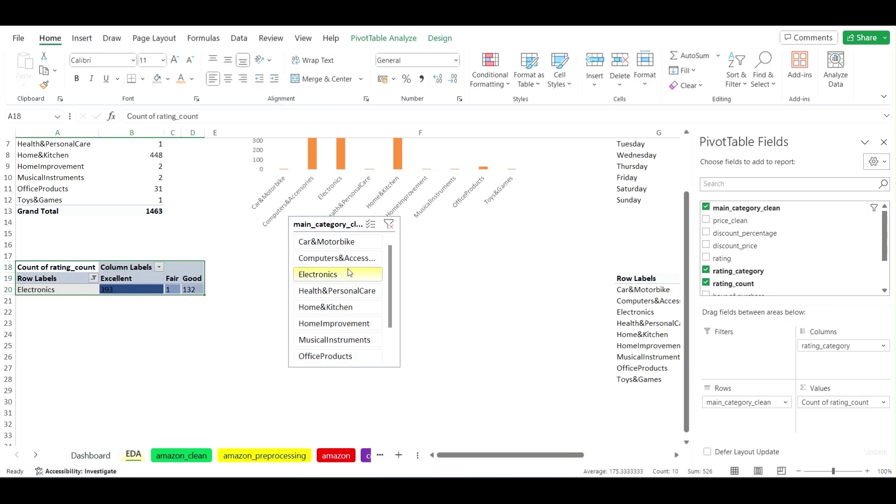
- Filter the slicer to Computers&Accessories, Electronics, Health&PersonalCare and Home&Kitchen together, and move it clear of the count chart
{"action": "left_click", "coordinate": [343, 258]}
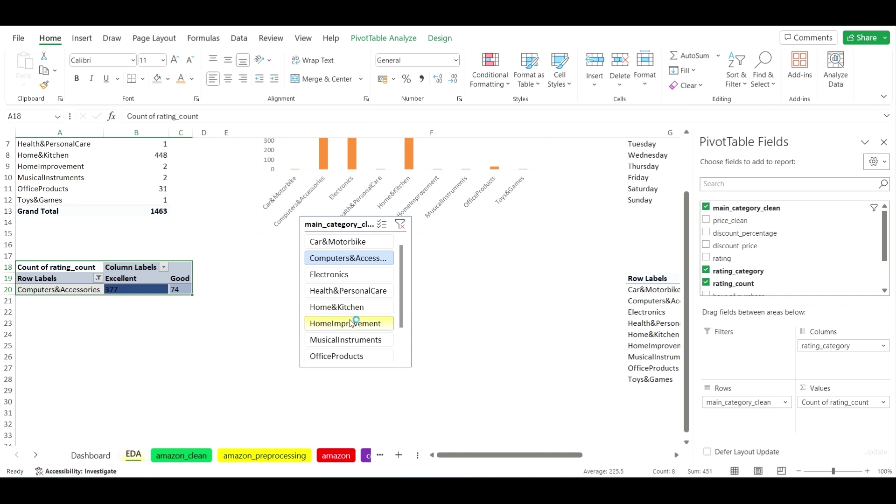
{"action": "left_click", "coordinate": [360, 277], "text": "ctrl"}
{"action": "left_click", "coordinate": [356, 294], "text": "ctrl"}
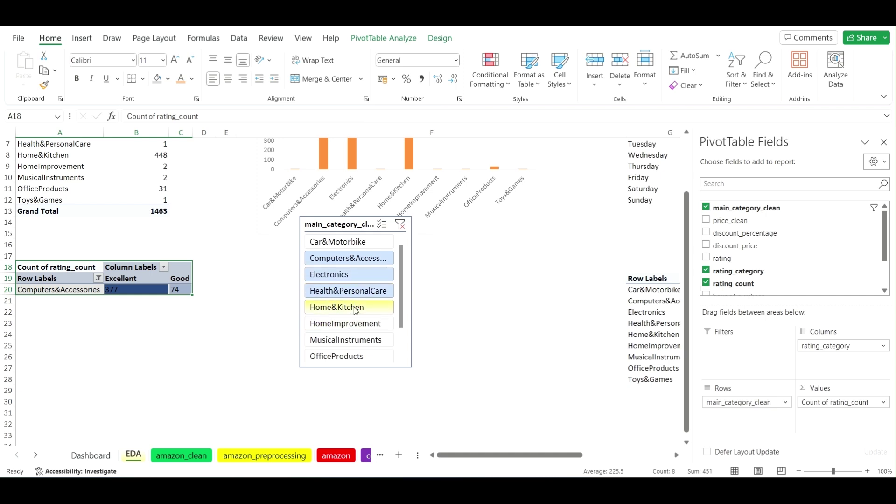
{"action": "left_click", "coordinate": [357, 308], "text": "ctrl"}
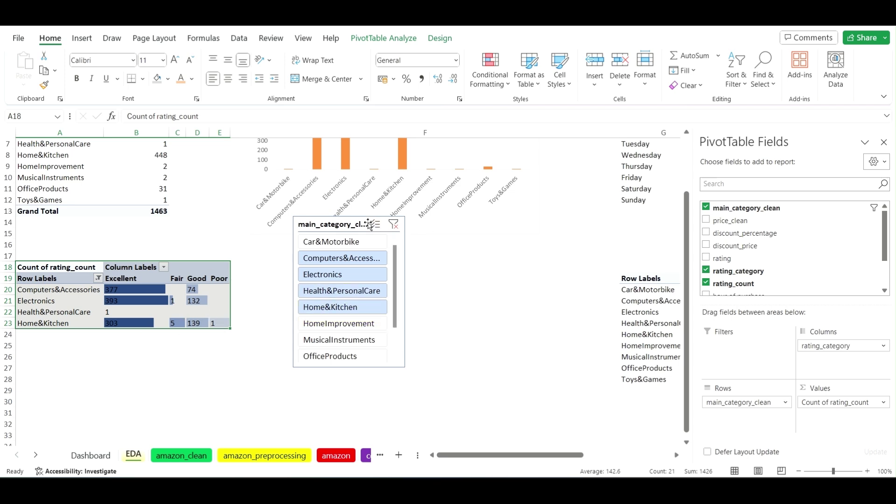
{"action": "left_click_drag", "start_coordinate": [352, 225], "coordinate": [365, 253]}
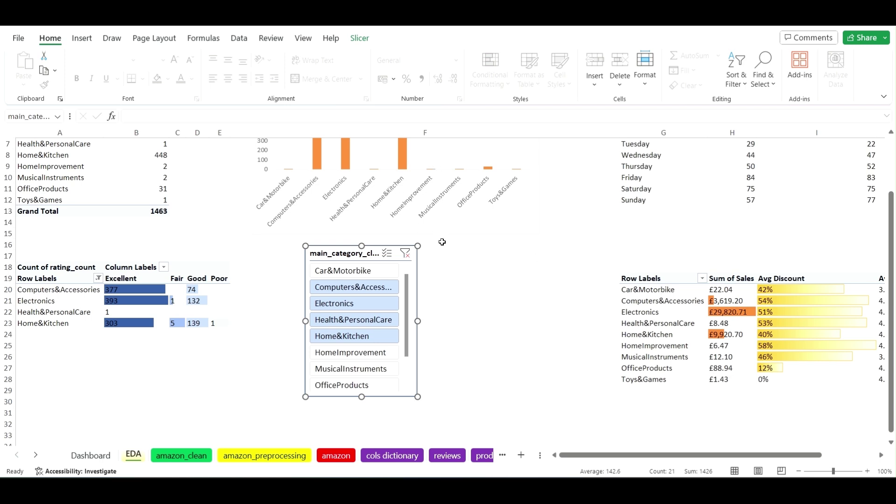
- Examine the sales summary table, the weekday table and the Sales Per Day chart alongside the slicer's current filter
{"action": "left_click_drag", "start_coordinate": [581, 456], "coordinate": [713, 456]}
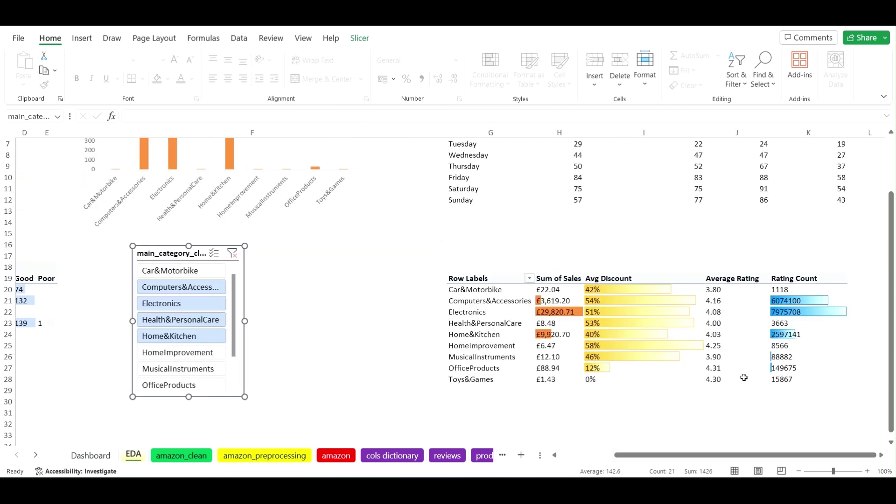
{"action": "left_click_drag", "start_coordinate": [890, 346], "coordinate": [890, 286]}
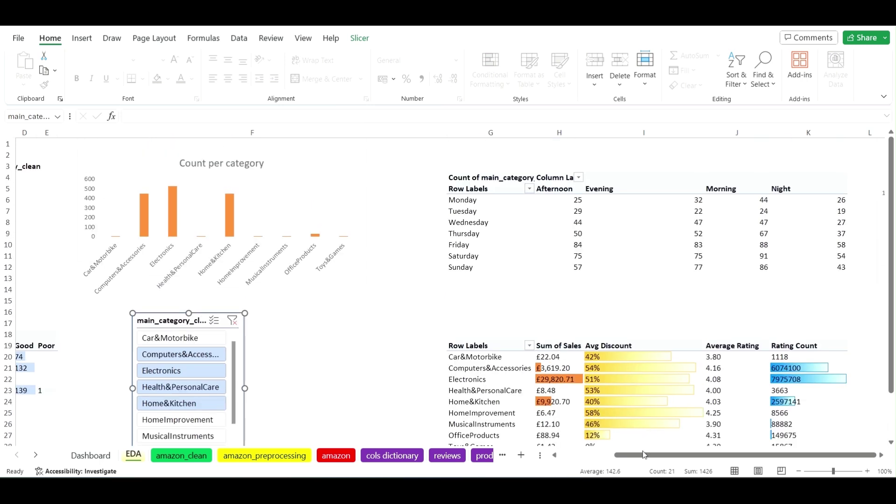
{"action": "left_click", "coordinate": [857, 322]}
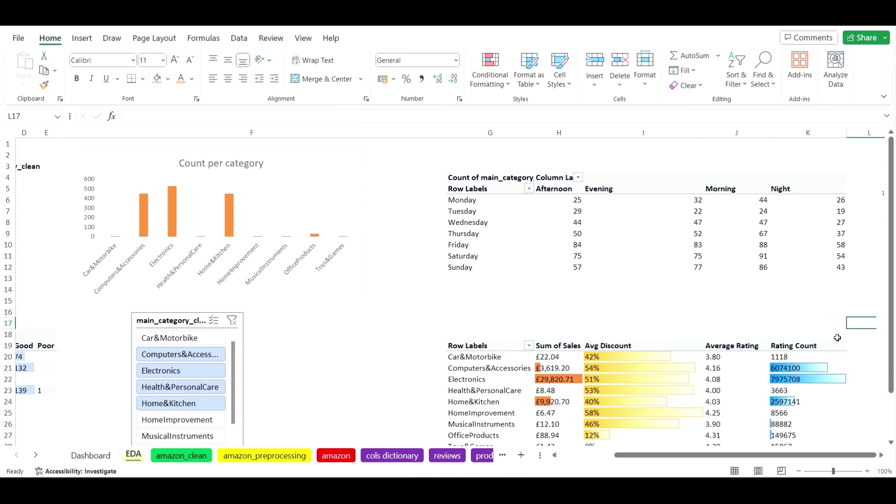
{"action": "key", "text": "Right"}
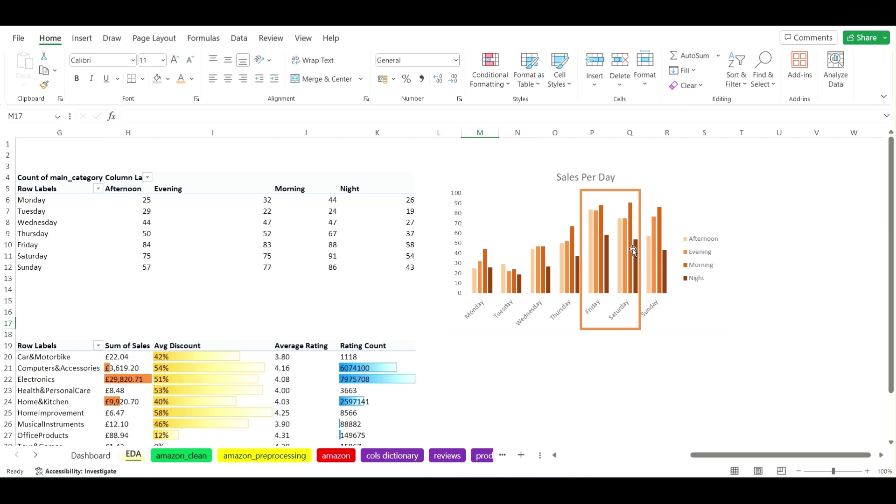
{"action": "left_click_drag", "start_coordinate": [739, 455], "coordinate": [580, 450]}
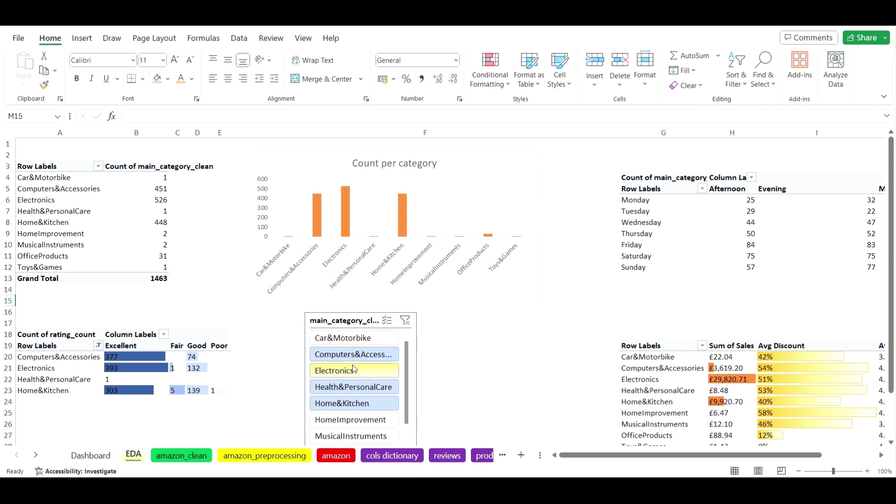
- Name the category count pivot table in A3 countpercat
{"action": "left_click", "coordinate": [56, 167]}
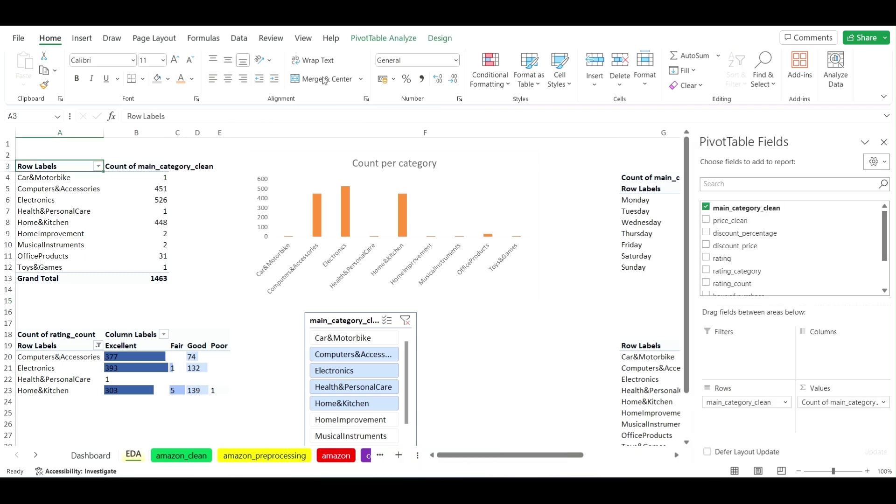
{"action": "left_click", "coordinate": [440, 38]}
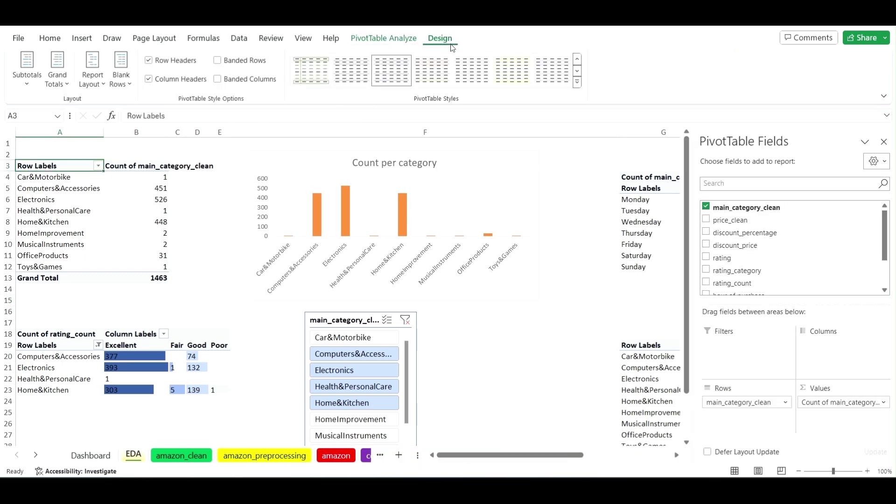
{"action": "left_click", "coordinate": [377, 44]}
{"action": "left_click", "coordinate": [60, 71]}
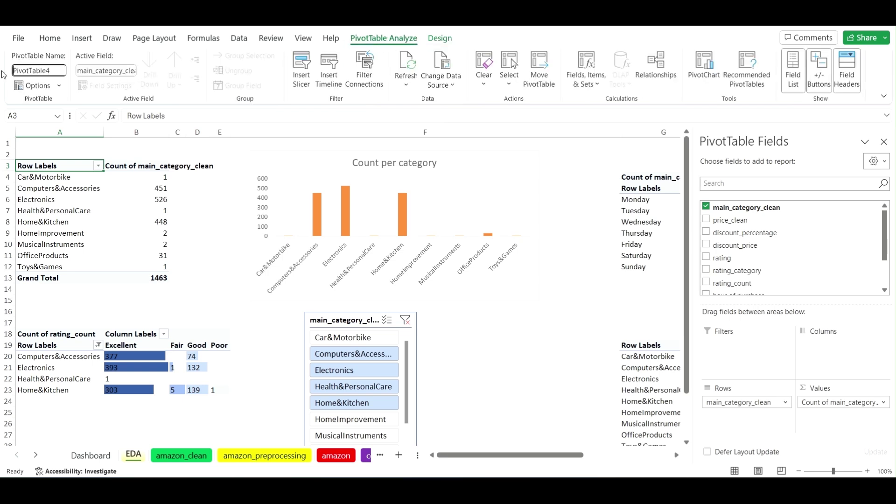
{"action": "left_click_drag", "start_coordinate": [56, 71], "coordinate": [9, 71]}
{"action": "type", "text": "countpercat"}
{"action": "left_click", "coordinate": [602, 287]}
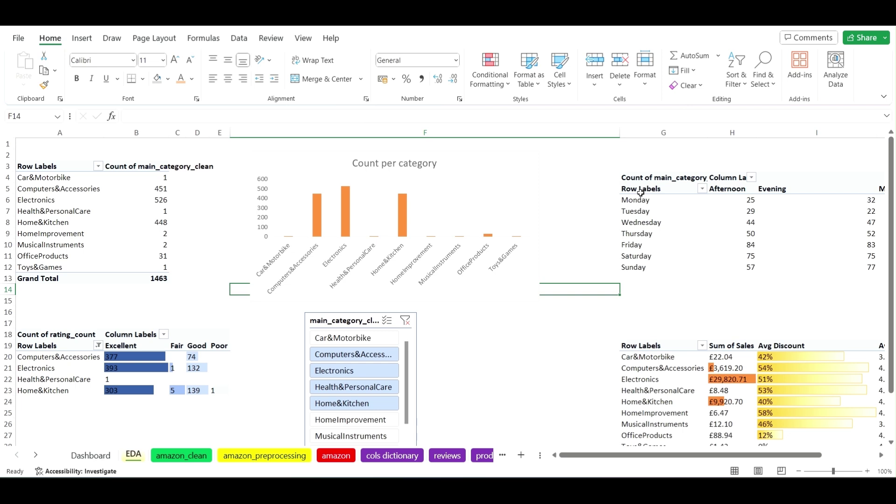
- Name the rating category pivot table in A18 ratingcat
{"action": "left_click", "coordinate": [69, 334]}
{"action": "left_click", "coordinate": [52, 71]}
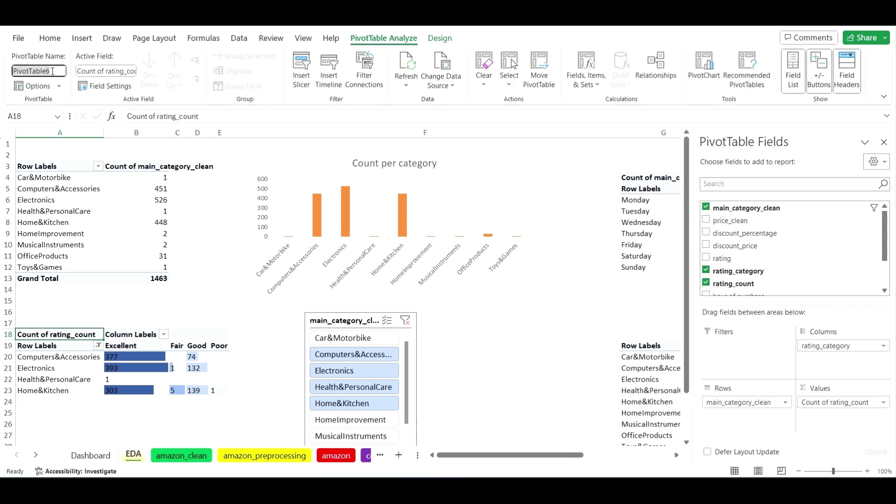
{"action": "key", "text": "BackSpace"}
{"action": "type", "text": "ratingcat"}
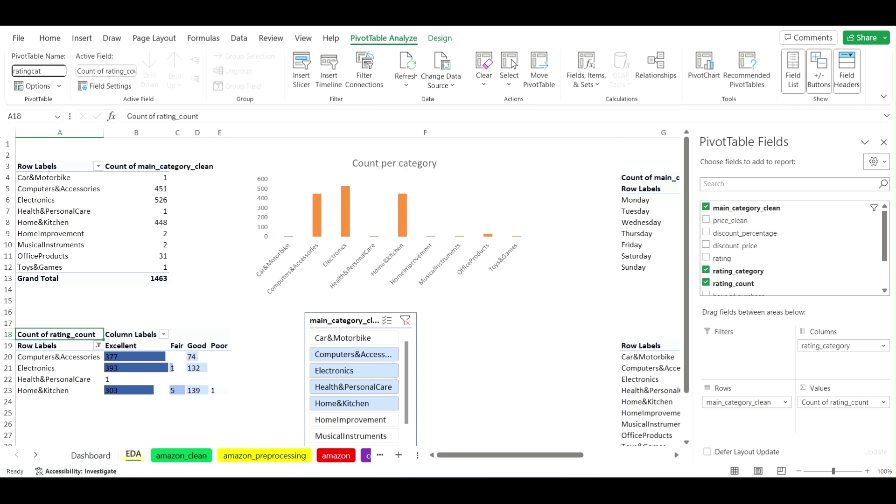
{"action": "left_click", "coordinate": [451, 334]}
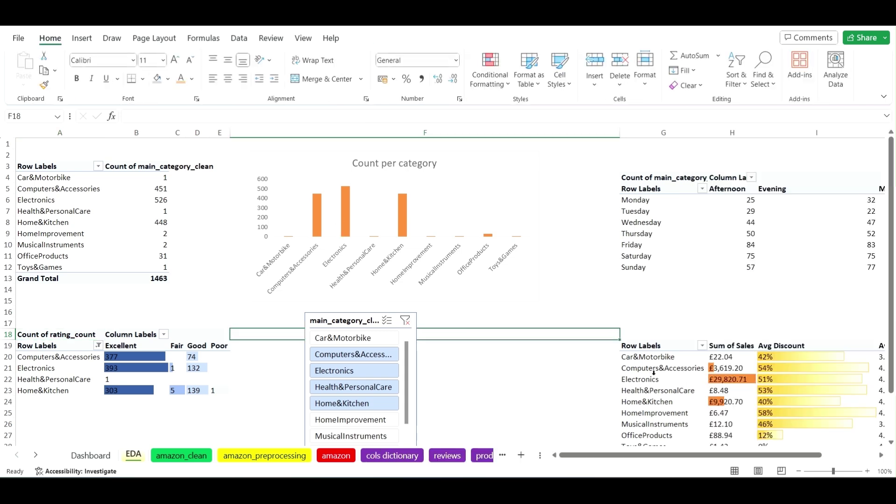
- Name the sales and discount pivot table in G19 salessummary
{"action": "left_click", "coordinate": [661, 346]}
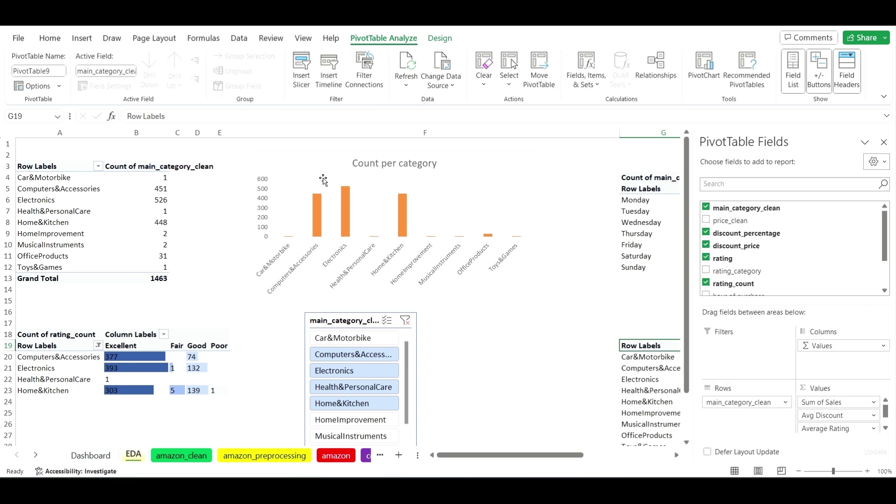
{"action": "left_click", "coordinate": [53, 71]}
{"action": "key", "text": "BackSpace"}
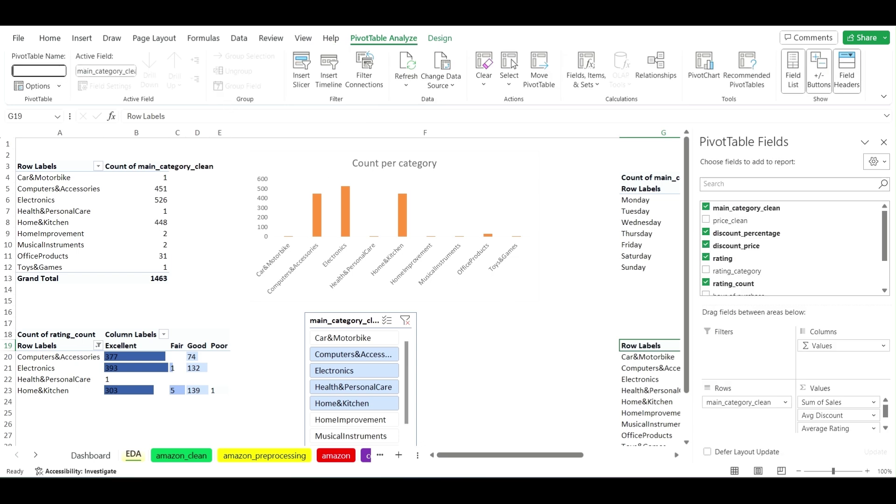
{"action": "type", "text": "salessummary"}
{"action": "left_click", "coordinate": [468, 345]}
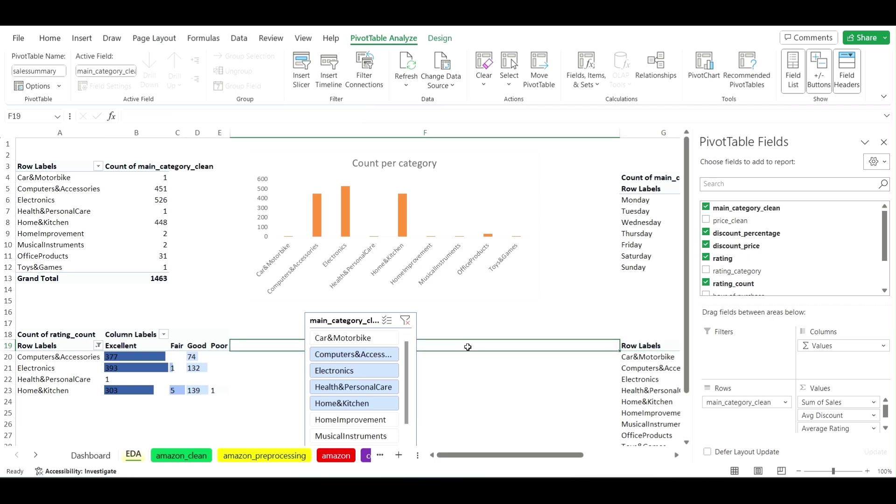
- Connect the main_category_clean slicer to the countpercat and salessummary pivot tables in addition to ratingcat
{"action": "left_click", "coordinate": [322, 319]}
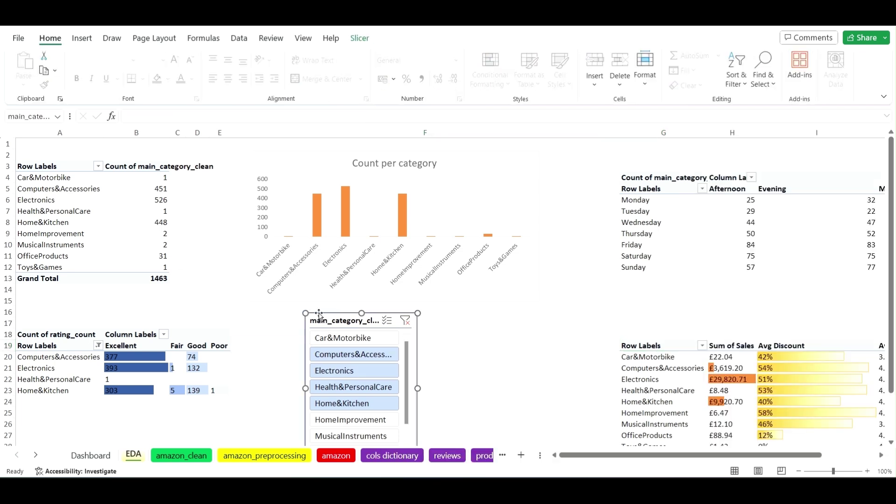
{"action": "left_click", "coordinate": [363, 46]}
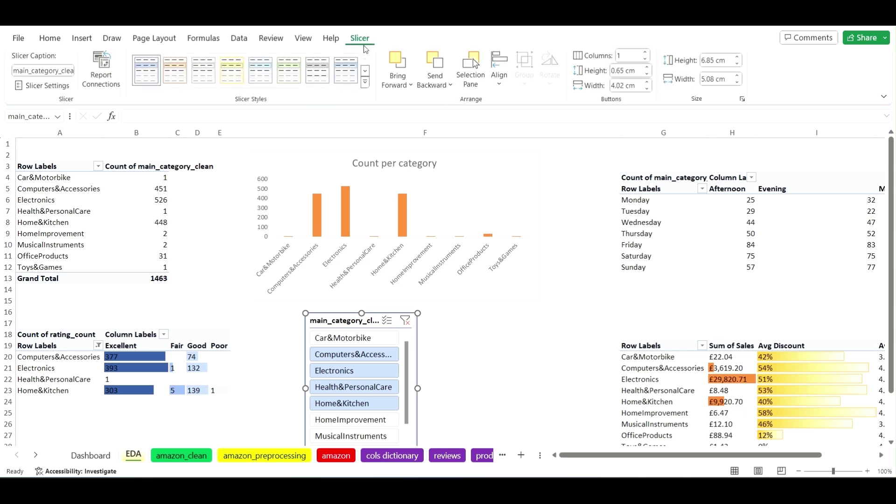
{"action": "left_click", "coordinate": [88, 70]}
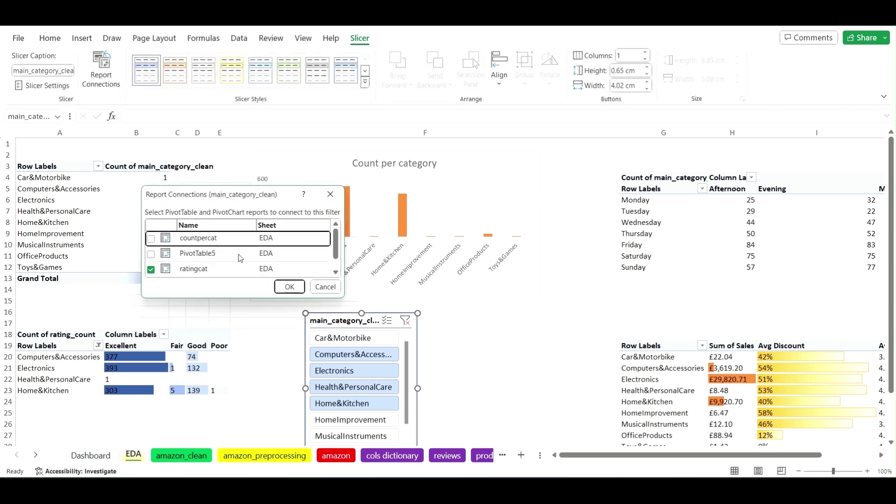
{"action": "scroll", "coordinate": [240, 257], "scroll_direction": "down", "scroll_amount": 1}
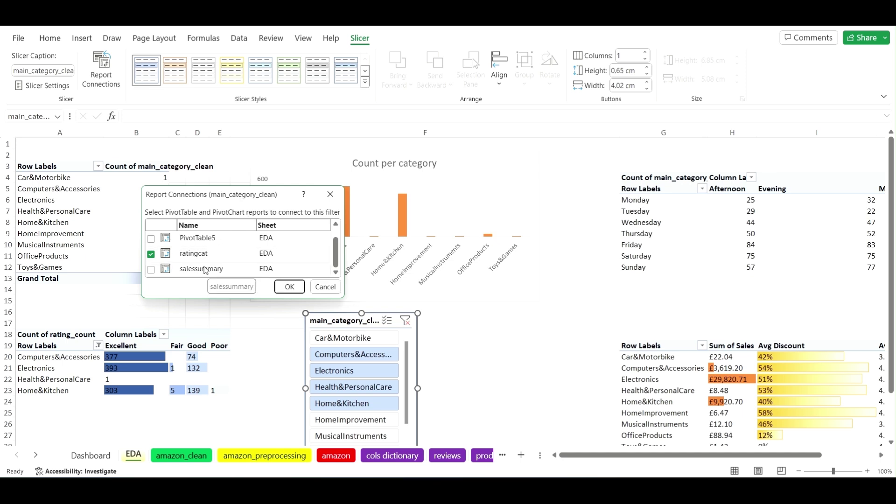
{"action": "scroll", "coordinate": [198, 254], "scroll_direction": "up", "scroll_amount": 1}
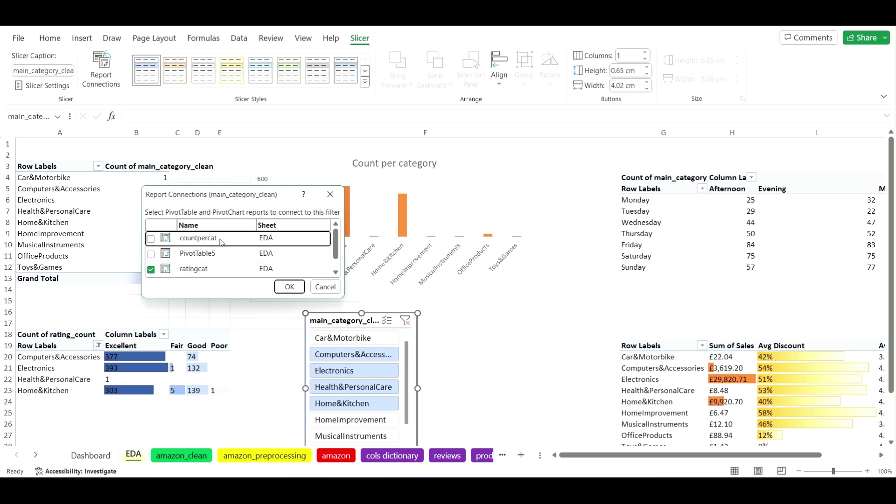
{"action": "scroll", "coordinate": [221, 247], "scroll_direction": "down", "scroll_amount": 1}
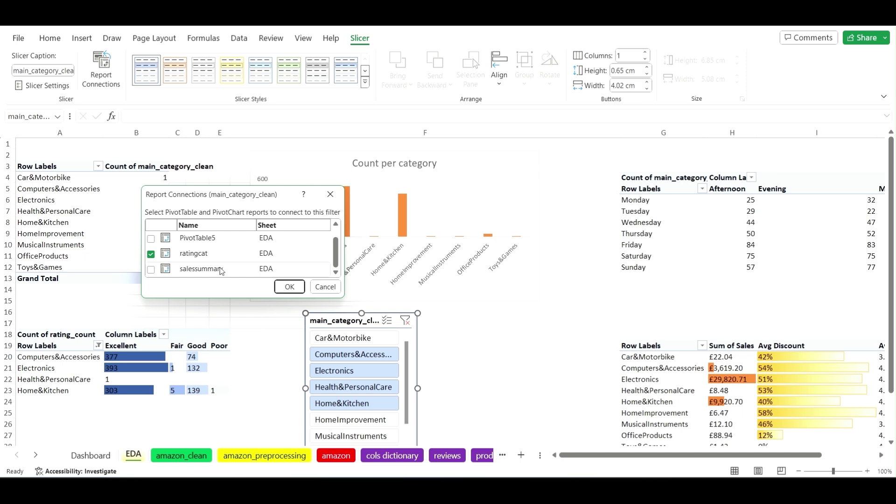
{"action": "left_click", "coordinate": [221, 270]}
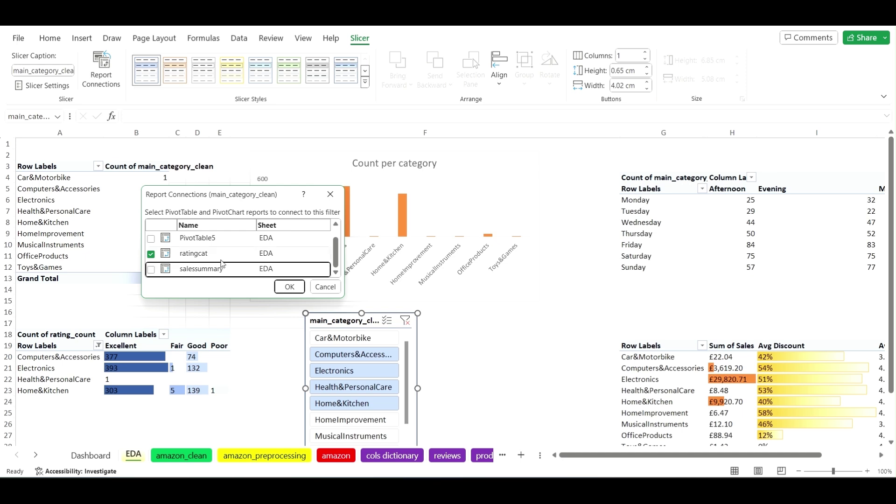
{"action": "left_click", "coordinate": [151, 270]}
{"action": "scroll", "coordinate": [249, 258], "scroll_direction": "up", "scroll_amount": 1}
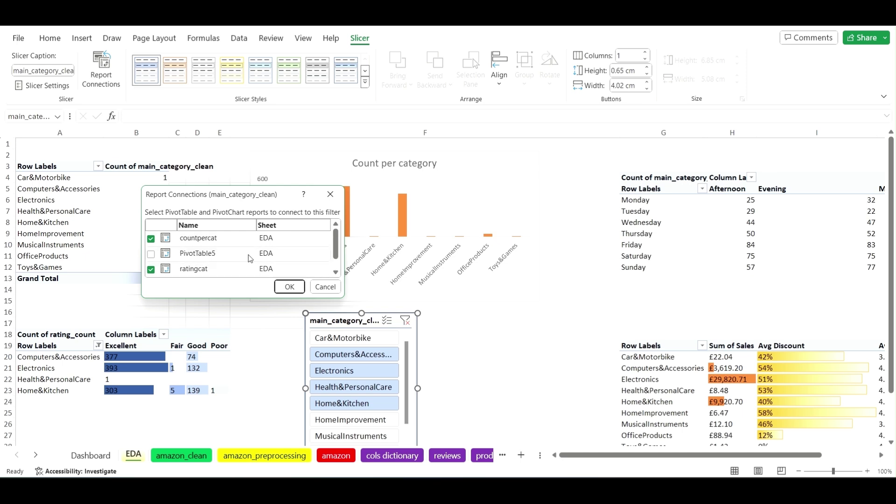
{"action": "scroll", "coordinate": [249, 258], "scroll_direction": "down", "scroll_amount": 1}
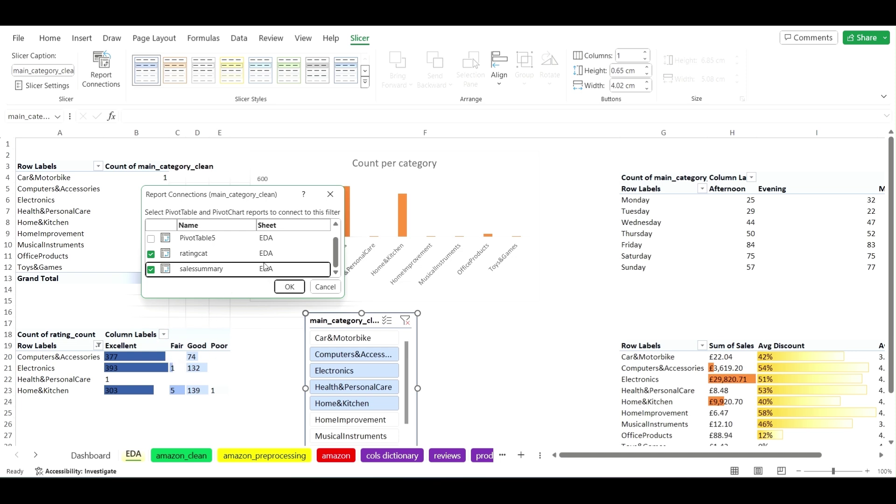
{"action": "left_click", "coordinate": [289, 287]}
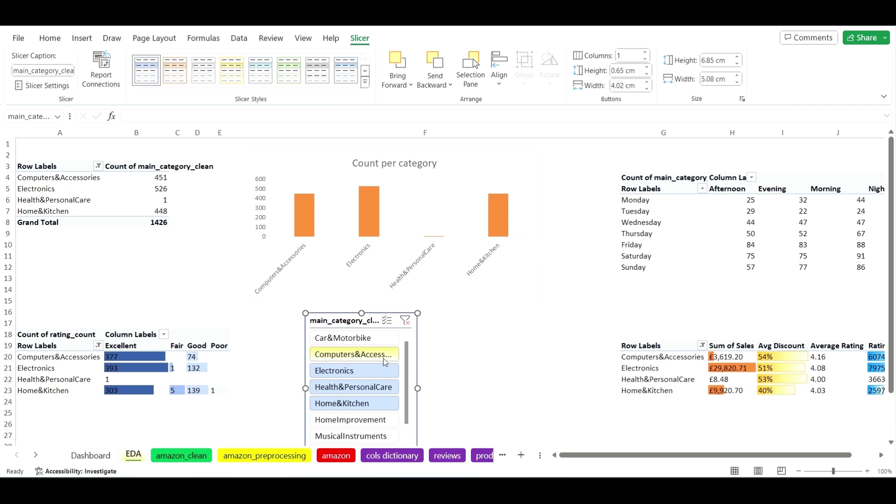
- Clear the slicer filter and exclude Computers&Accessories, Electronics, Home&Kitchen and OfficeProducts from the selection
{"action": "left_click", "coordinate": [405, 321]}
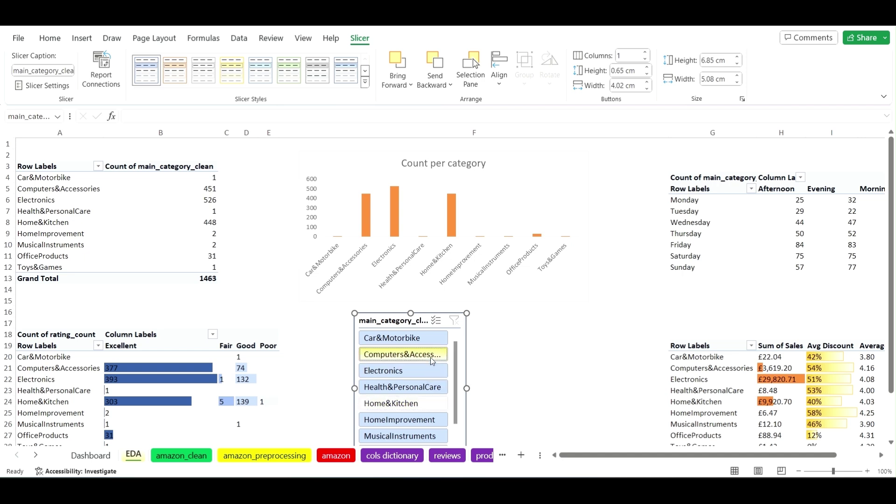
{"action": "left_click", "coordinate": [424, 375]}
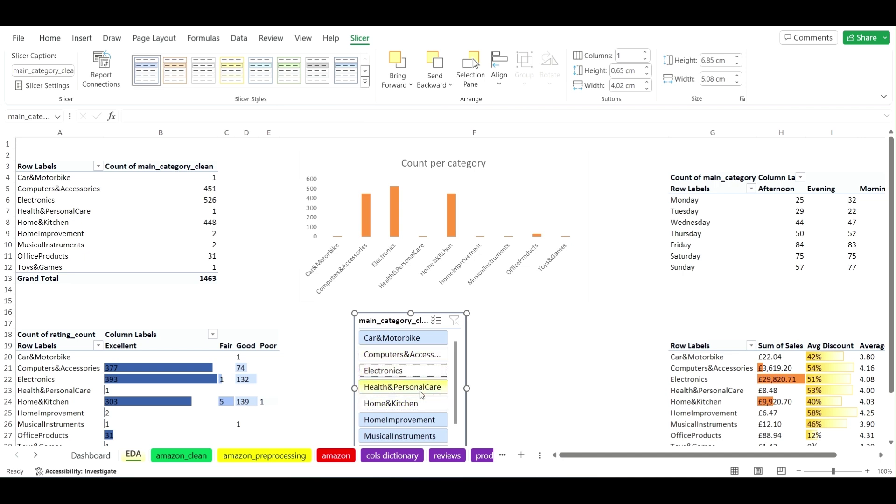
{"action": "scroll", "coordinate": [419, 391], "scroll_direction": "down", "scroll_amount": 2}
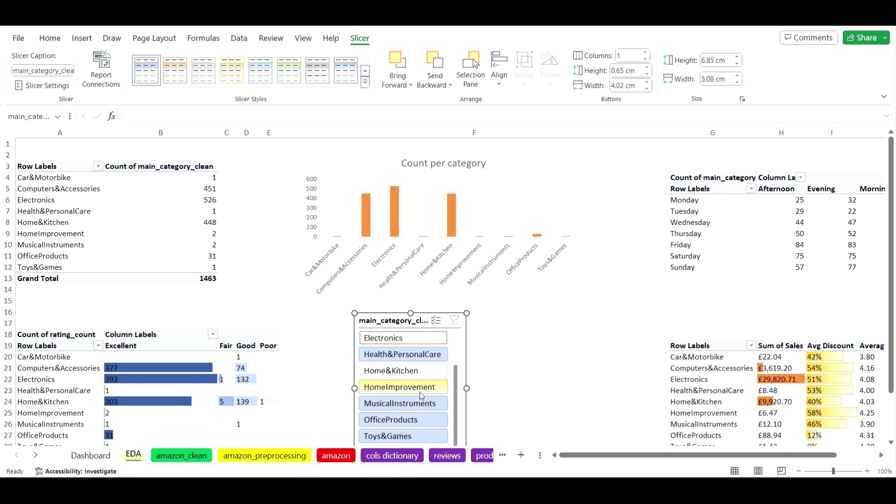
{"action": "left_click", "coordinate": [423, 424]}
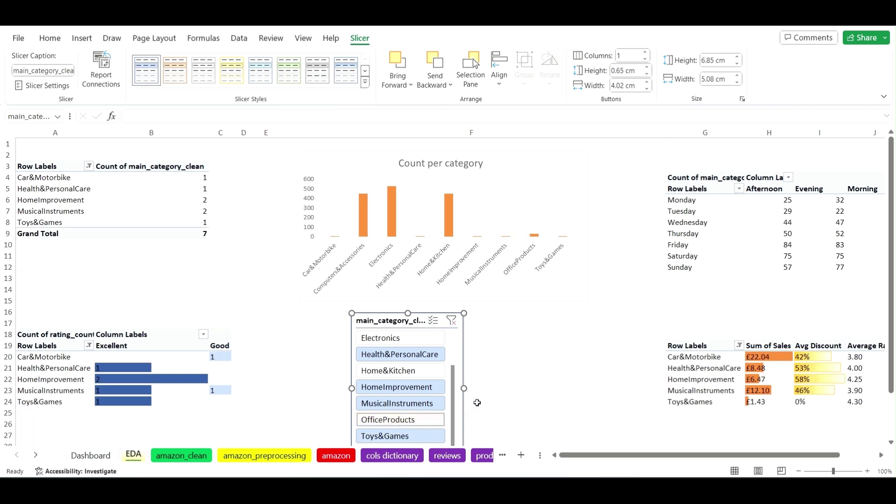
- Filter the connected pivot tables to Toys&Games only, then clear the slicer filter
{"action": "left_click", "coordinate": [420, 438]}
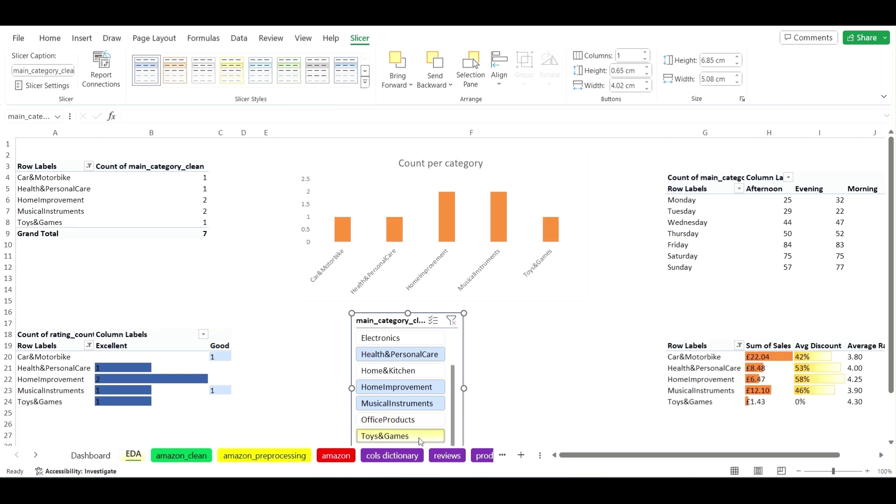
{"action": "left_click", "coordinate": [422, 436]}
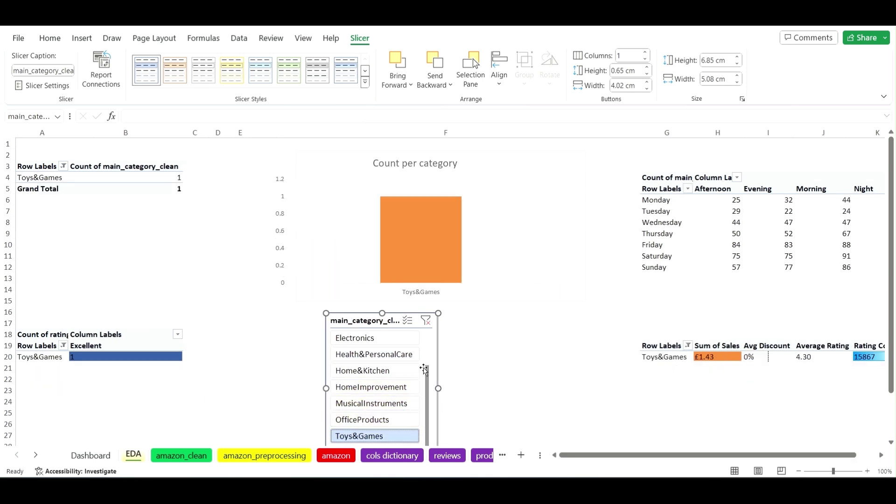
{"action": "left_click", "coordinate": [425, 321]}
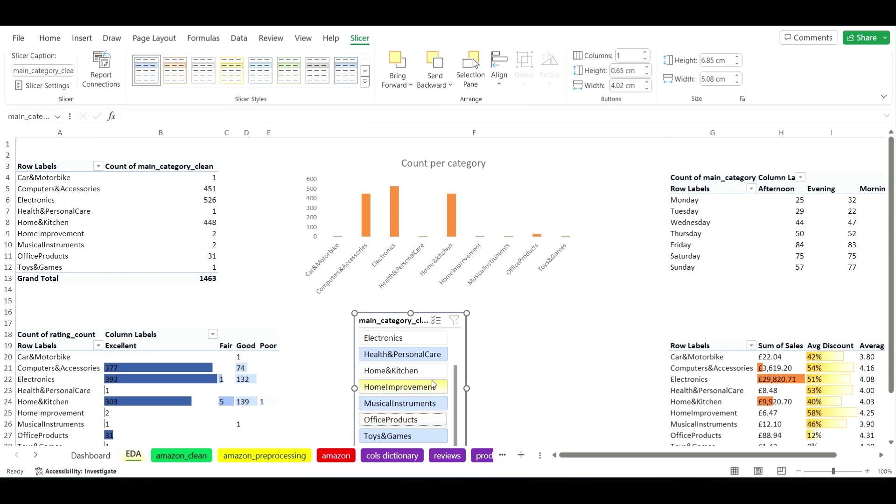
- Filter the main_category_clean slicer to Computers&Accessories, Electronics, Home&Kitchen and OfficeProducts
{"action": "left_click", "coordinate": [433, 400]}
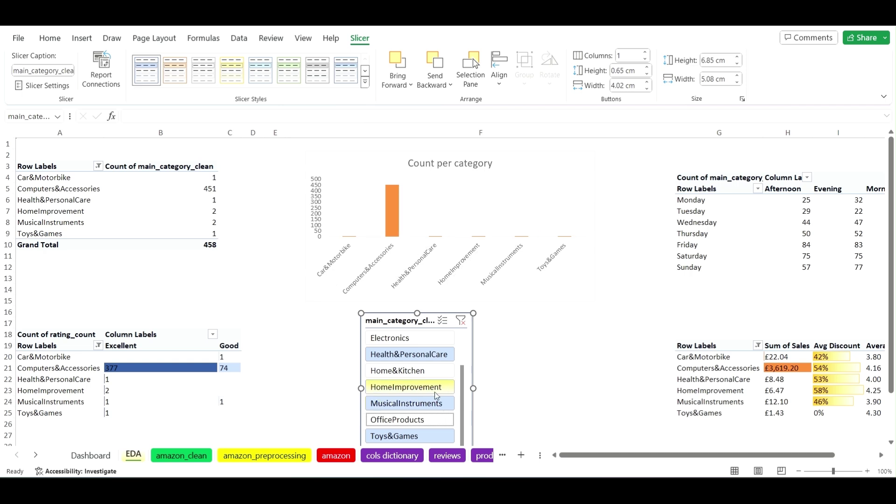
{"action": "scroll", "coordinate": [435, 392], "scroll_direction": "up", "scroll_amount": 2}
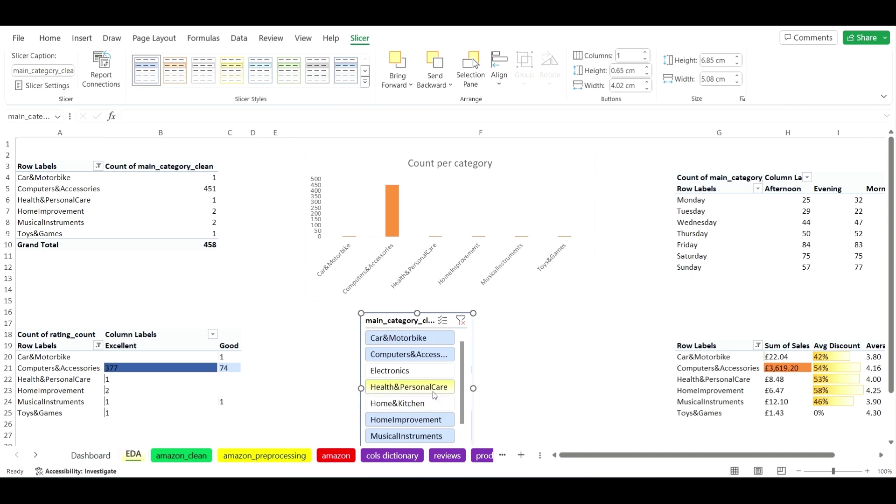
{"action": "left_click", "coordinate": [433, 360]}
{"action": "left_click", "coordinate": [419, 371], "text": "ctrl"}
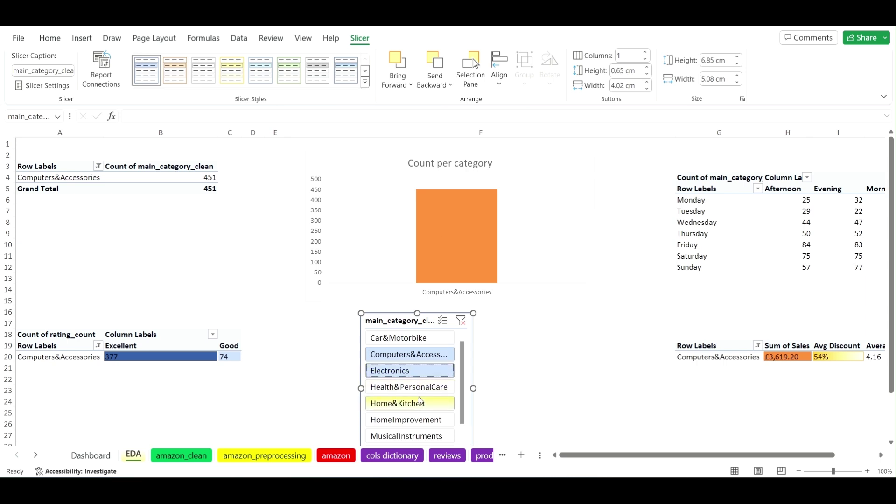
{"action": "left_click", "coordinate": [421, 404], "text": "ctrl"}
{"action": "scroll", "coordinate": [420, 404], "scroll_direction": "down", "scroll_amount": 2}
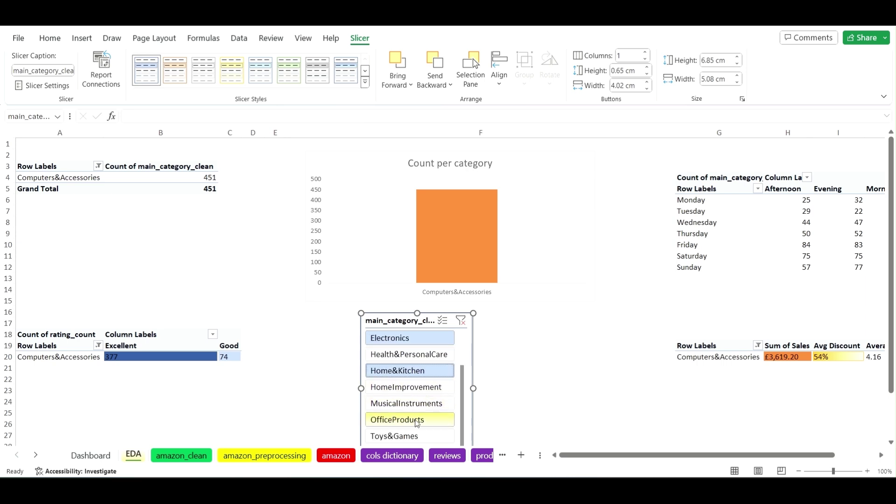
{"action": "left_click", "coordinate": [418, 420], "text": "ctrl"}
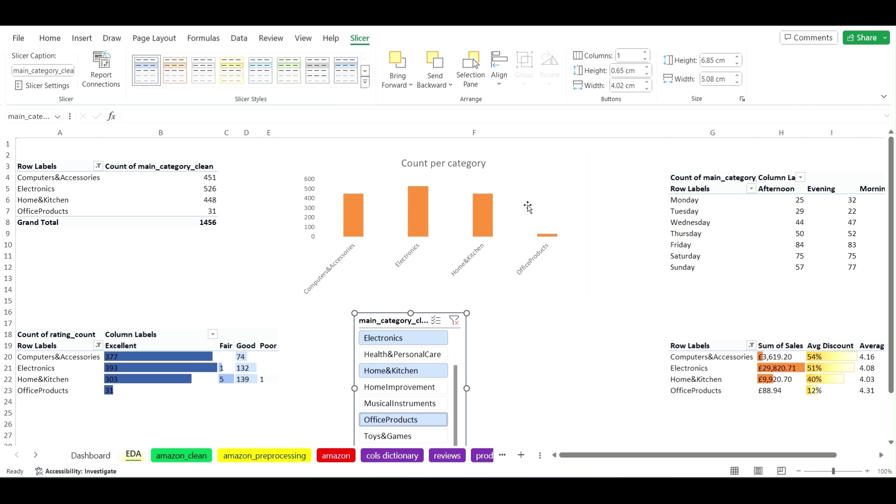
- Examine how the slicer selection affects the sales summary table, the weekday table and the weekday sales chart across the EDA sheet
{"action": "left_click_drag", "start_coordinate": [598, 455], "coordinate": [671, 455]}
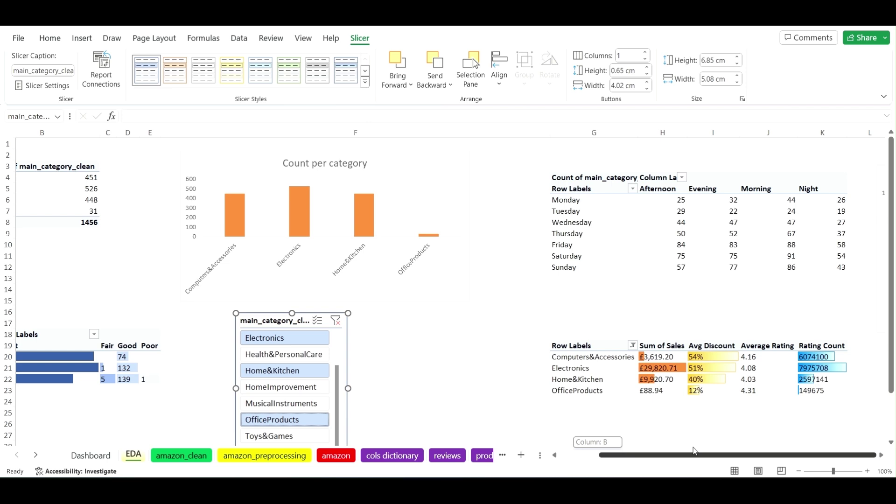
{"action": "left_click_drag", "start_coordinate": [694, 451], "coordinate": [694, 451]}
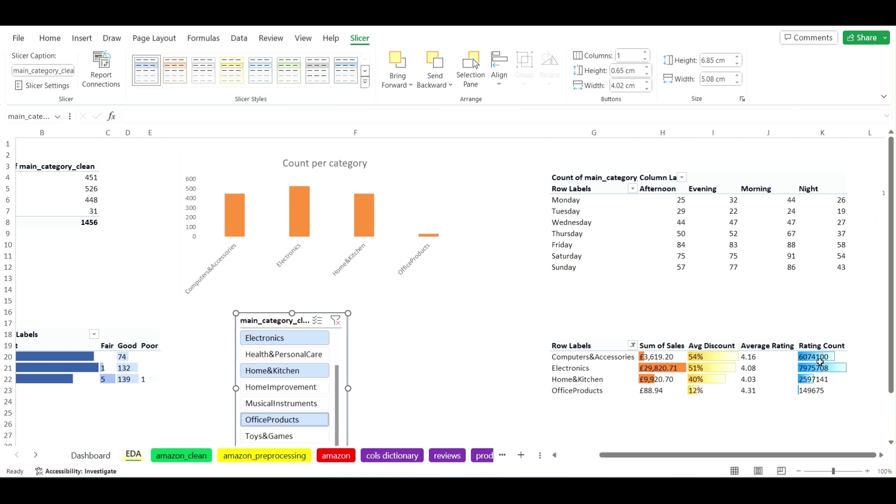
{"action": "left_click_drag", "start_coordinate": [737, 452], "coordinate": [696, 451]}
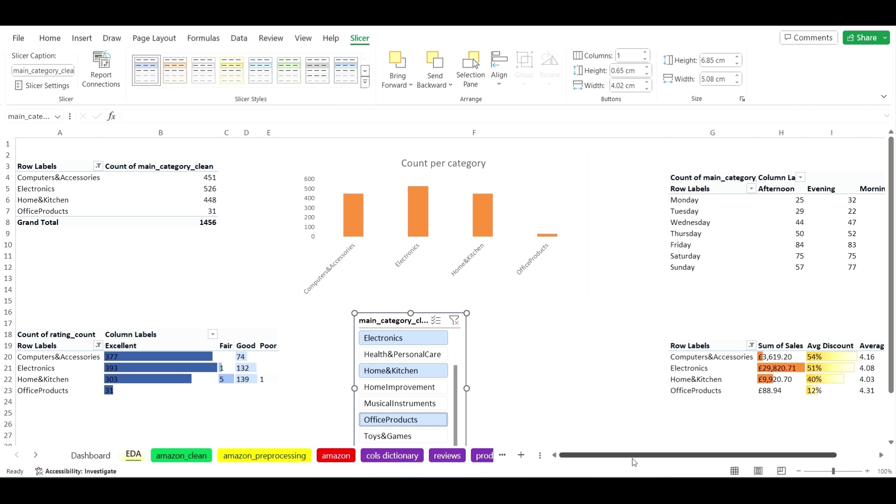
{"action": "scroll", "coordinate": [636, 461], "scroll_direction": "right", "scroll_amount": 3}
{"action": "left_click", "coordinate": [862, 300]}
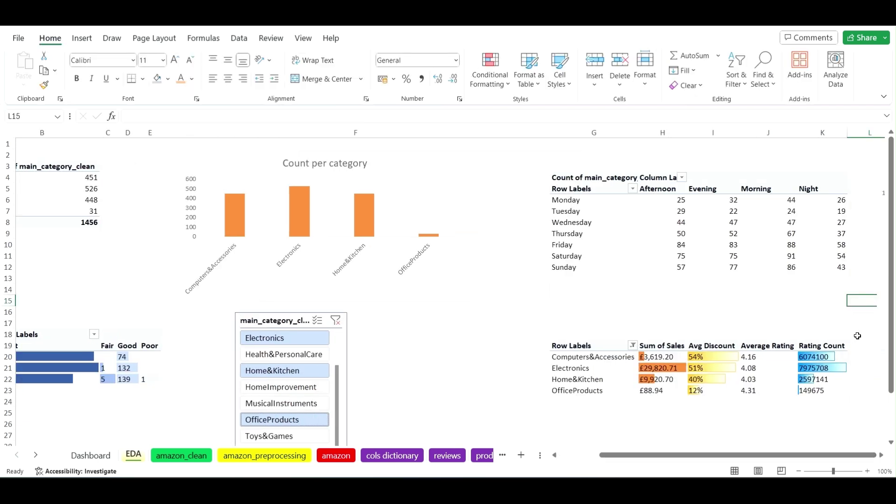
{"action": "scroll", "coordinate": [858, 336], "scroll_direction": "right", "scroll_amount": 3}
{"action": "left_click", "coordinate": [784, 401]}
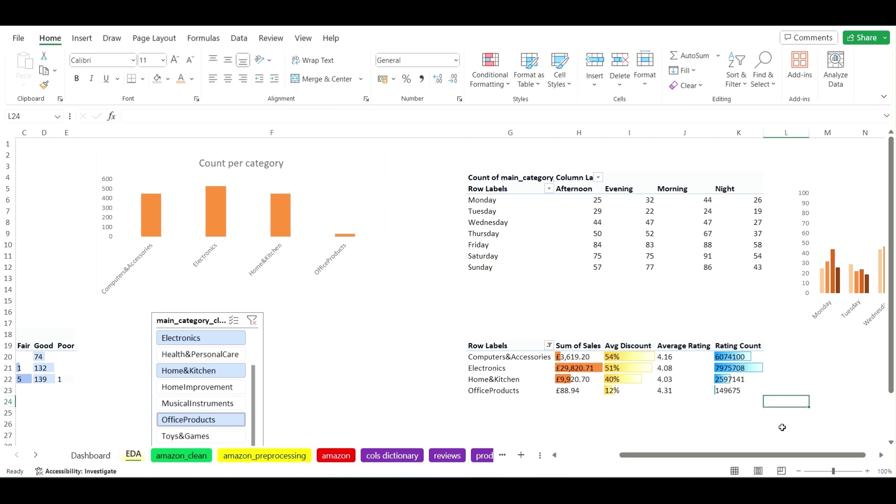
{"action": "left_click_drag", "start_coordinate": [783, 451], "coordinate": [847, 452]}
{"action": "left_click", "coordinate": [855, 414]}
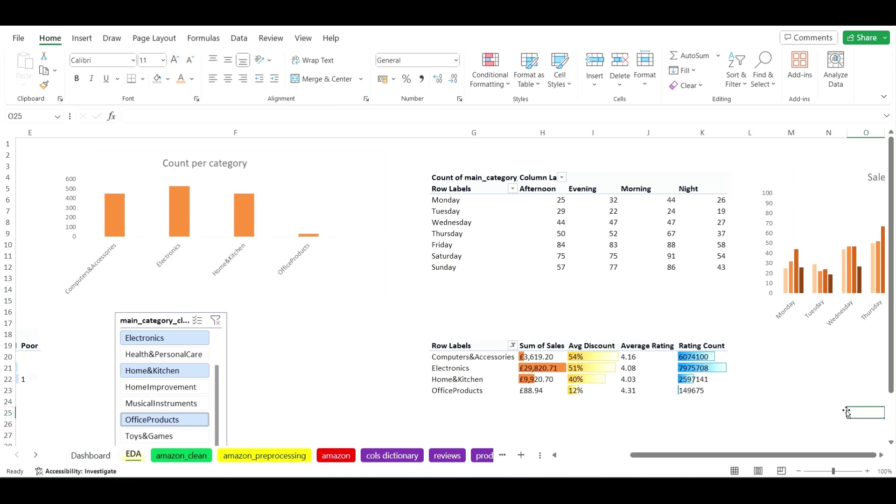
{"action": "left_click_drag", "start_coordinate": [788, 456], "coordinate": [592, 445]}
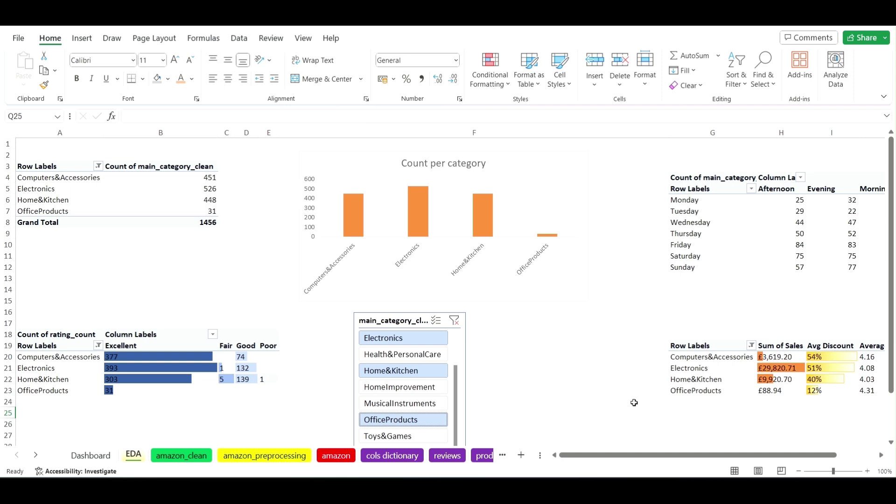
- Move the Count per category chart from the EDA sheet to the Dashboard sheet as an object
{"action": "left_click", "coordinate": [346, 172]}
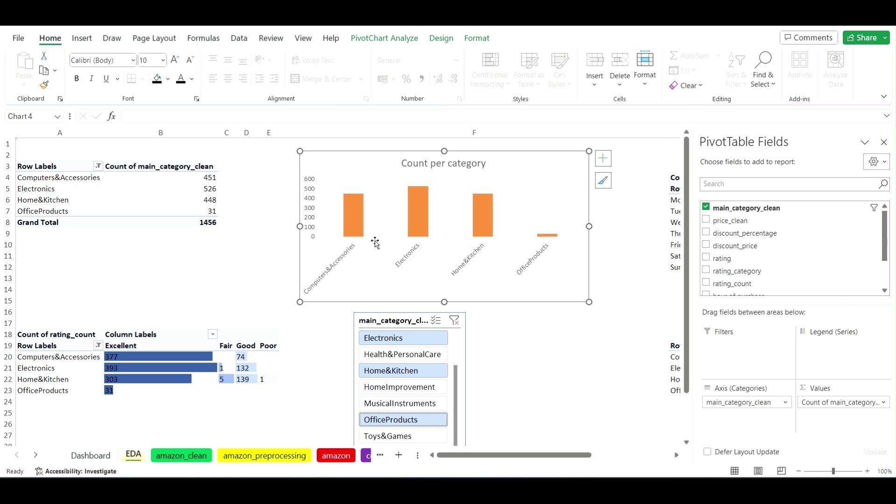
{"action": "right_click", "coordinate": [382, 175]}
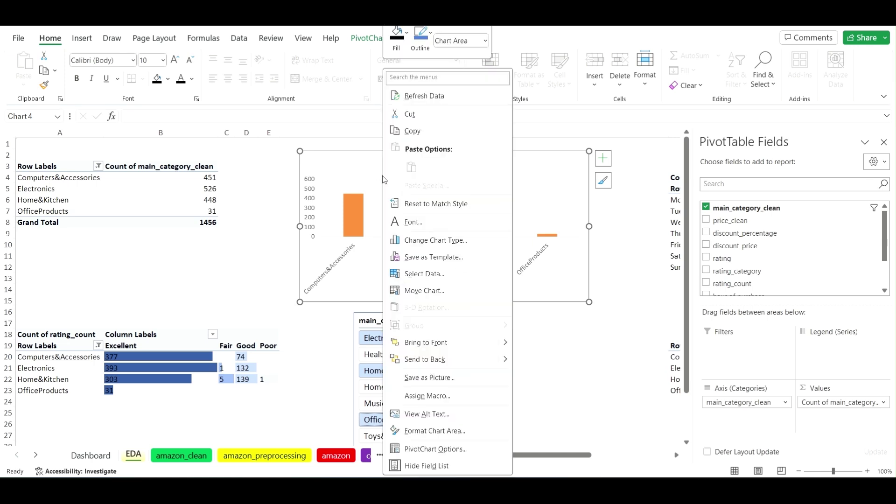
{"action": "left_click", "coordinate": [421, 291]}
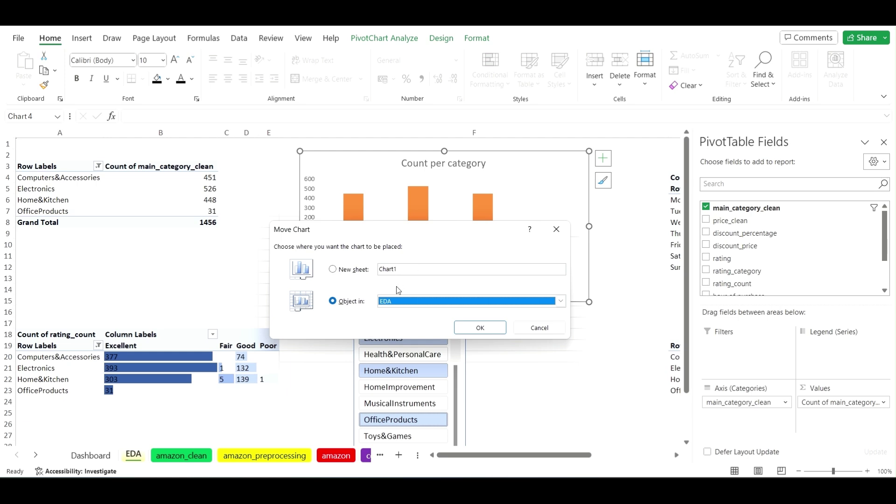
{"action": "left_click", "coordinate": [561, 301]}
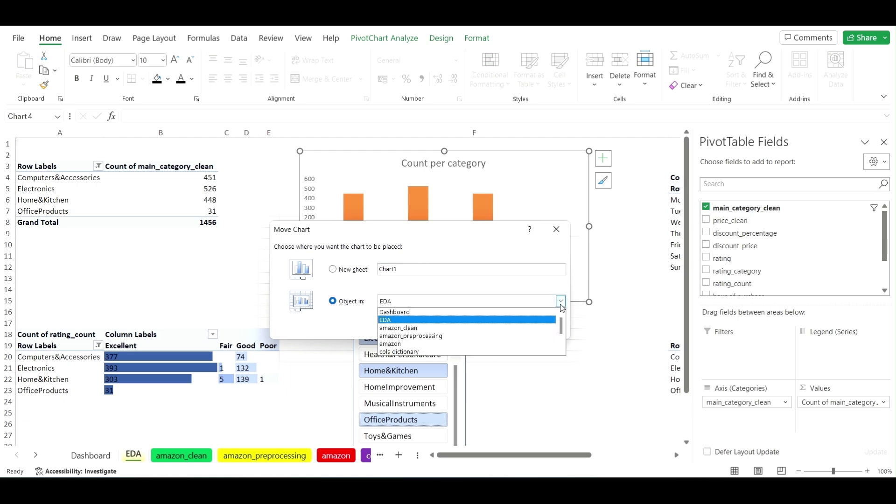
{"action": "left_click", "coordinate": [520, 313]}
{"action": "left_click", "coordinate": [472, 332]}
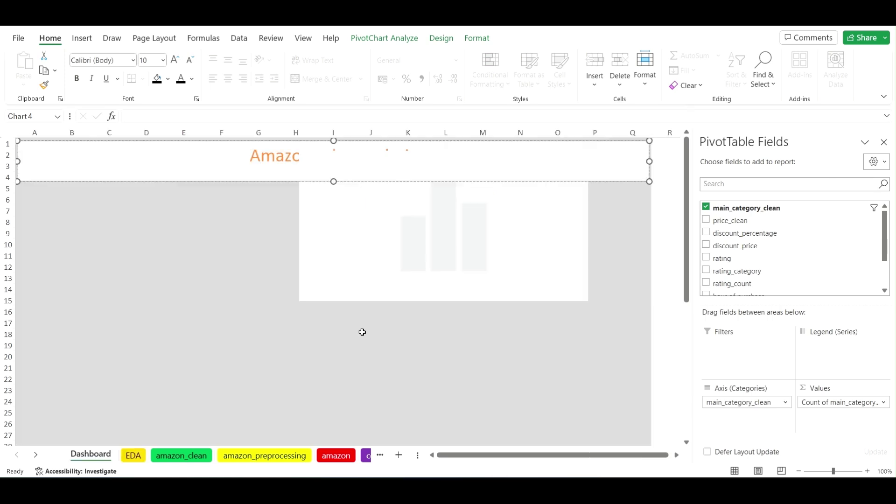
{"action": "left_click", "coordinate": [512, 180]}
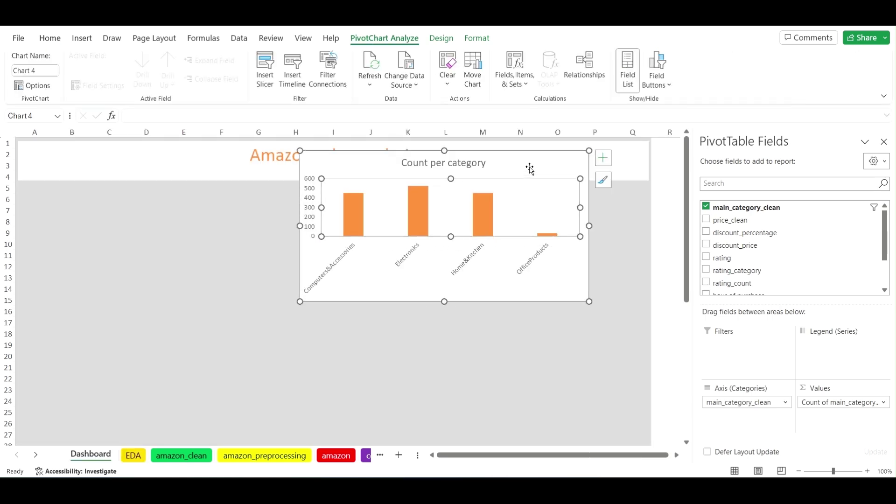
- Shrink the Count per category chart and place it directly below the dashboard title, spanning about columns A to G
{"action": "left_click_drag", "start_coordinate": [530, 168], "coordinate": [327, 226]}
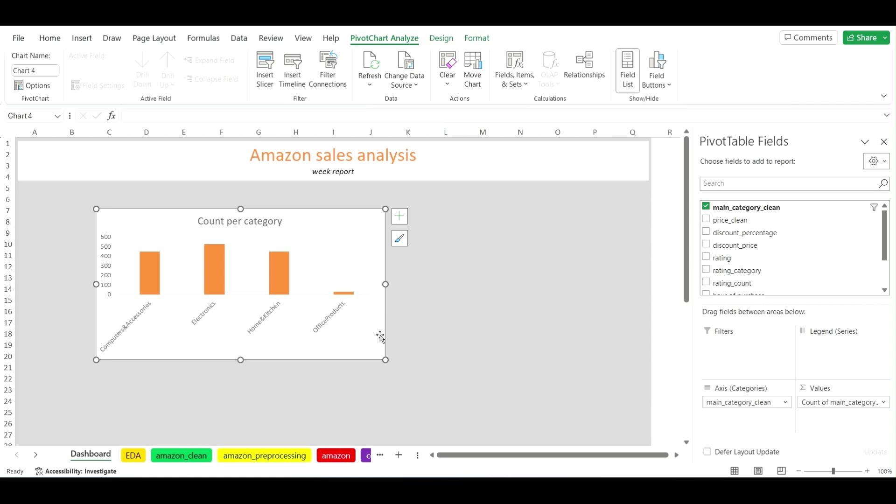
{"action": "left_click_drag", "start_coordinate": [386, 360], "coordinate": [340, 318]}
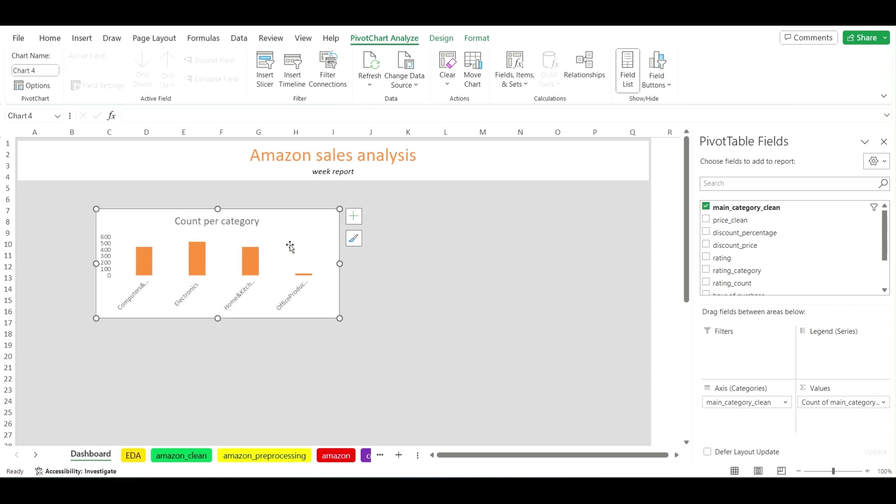
{"action": "left_click_drag", "start_coordinate": [341, 264], "coordinate": [358, 264]}
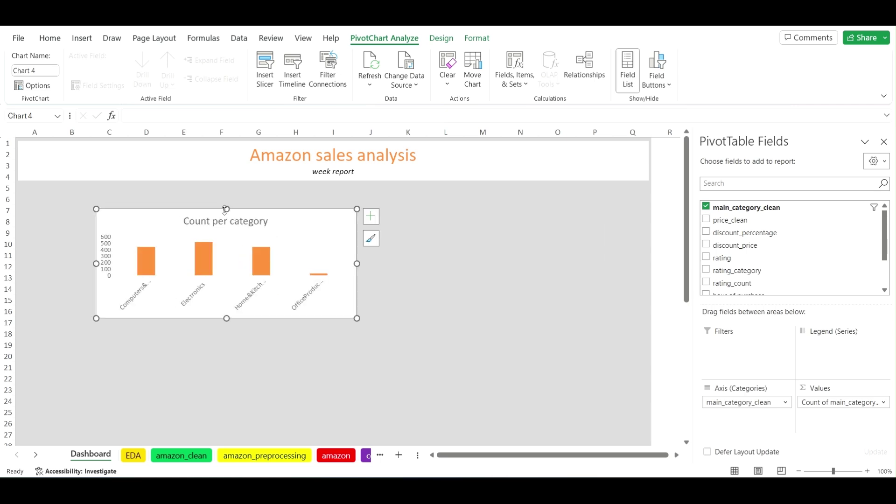
{"action": "left_click_drag", "start_coordinate": [227, 209], "coordinate": [197, 196]}
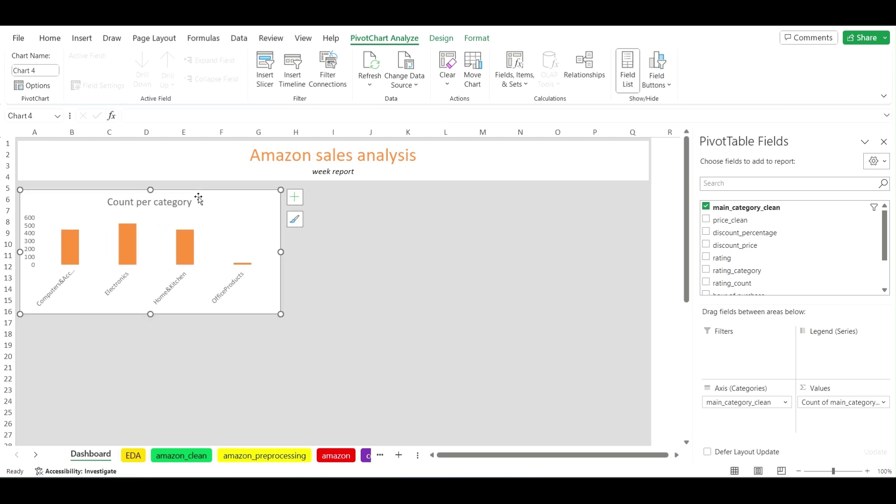
- Move the Sales Per Day chart from the EDA sheet to the Dashboard sheet as an object
{"action": "left_click", "coordinate": [133, 455]}
{"action": "left_click", "coordinate": [795, 427]}
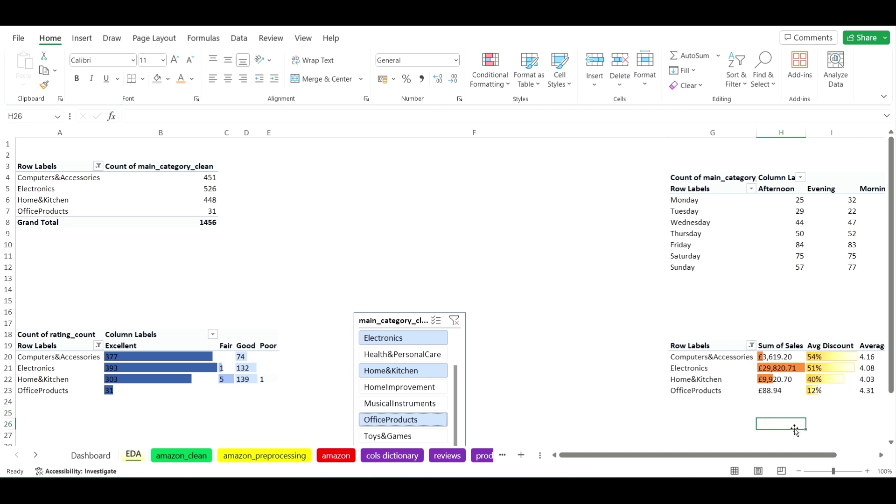
{"action": "key", "text": "Right"}
{"action": "key", "text": "Right"}
{"action": "key", "text": "Right"}
{"action": "key", "text": "Right"}
{"action": "key", "text": "Right"}
{"action": "key", "text": "Right"}
{"action": "key", "text": "Right"}
{"action": "key", "text": "Right"}
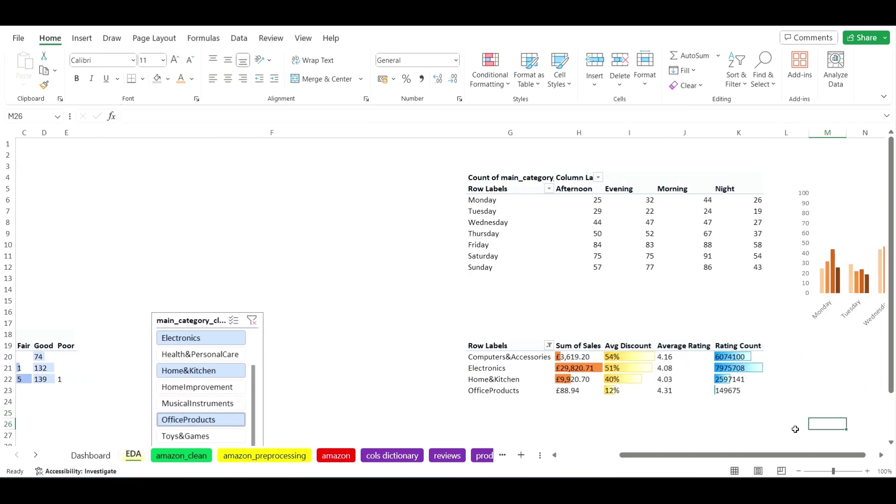
{"action": "left_click", "coordinate": [427, 177]}
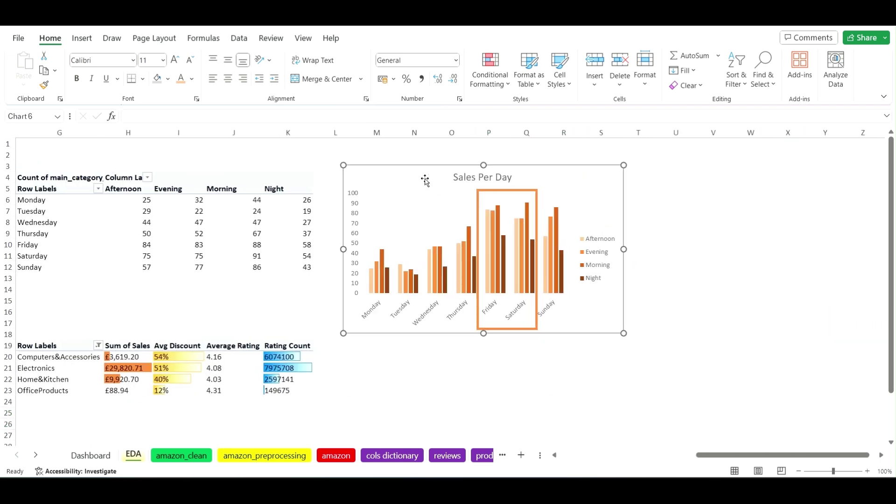
{"action": "right_click", "coordinate": [427, 177]}
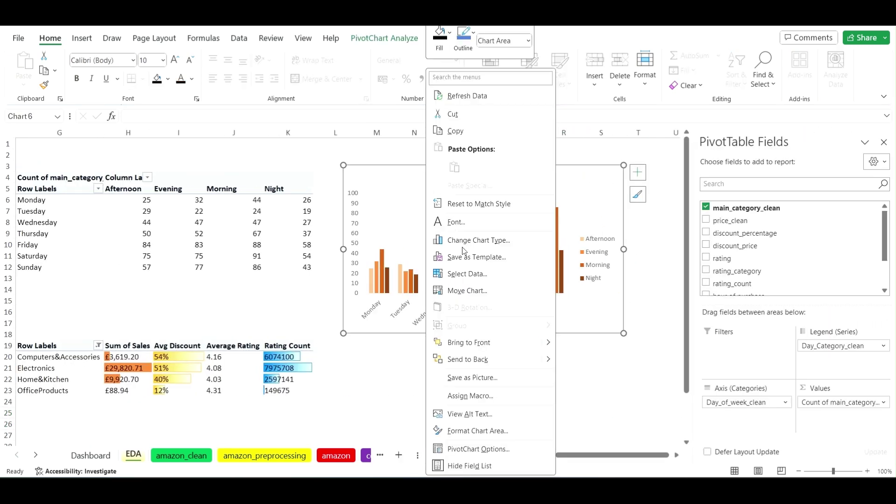
{"action": "left_click", "coordinate": [478, 290]}
{"action": "left_click", "coordinate": [617, 300]}
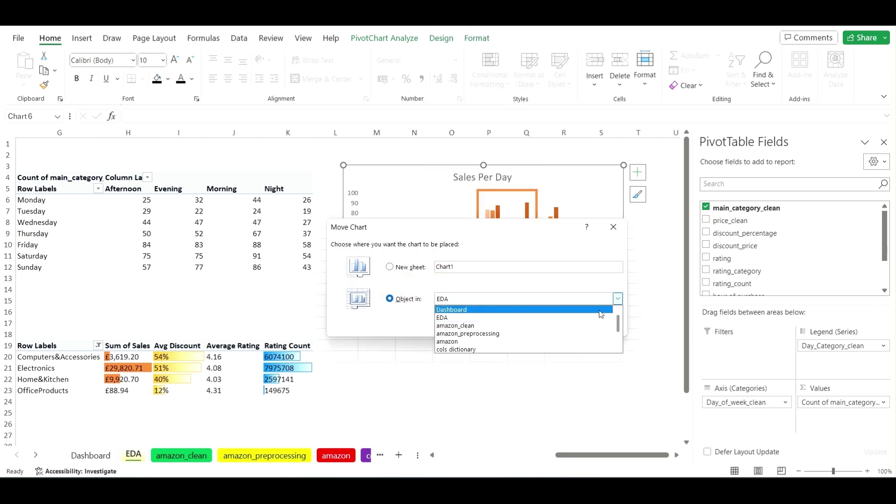
{"action": "left_click", "coordinate": [523, 309]}
{"action": "left_click", "coordinate": [532, 324]}
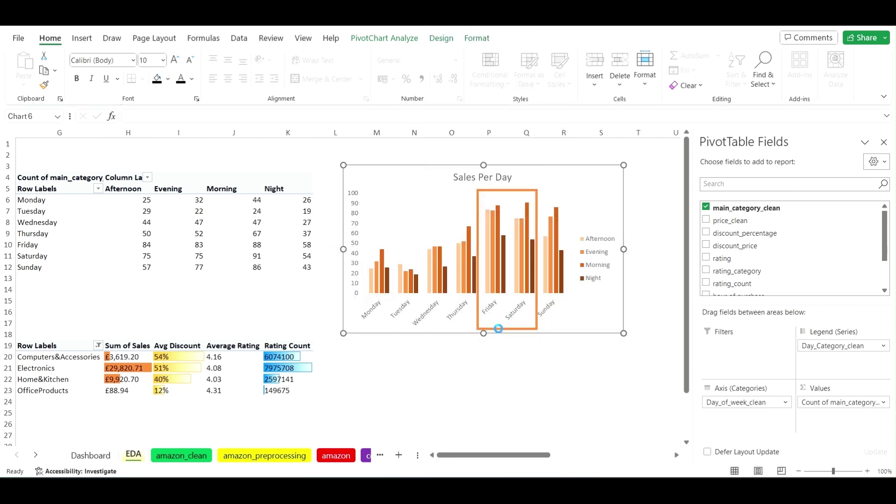
- Reposition the Sales Per Day chart below the dashboard title, beside the Count per category chart
{"action": "scroll", "coordinate": [461, 342], "scroll_direction": "down", "scroll_amount": 10}
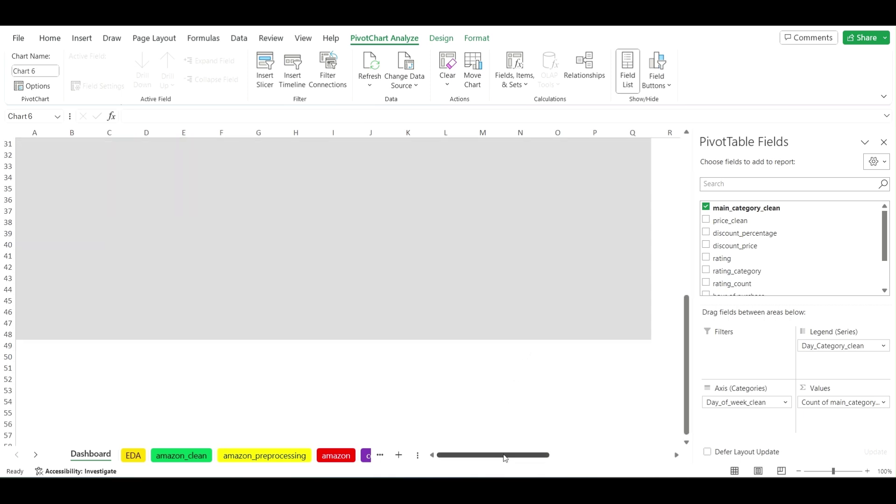
{"action": "left_click_drag", "start_coordinate": [504, 456], "coordinate": [596, 380]}
{"action": "scroll", "coordinate": [596, 380], "scroll_direction": "up", "scroll_amount": 10}
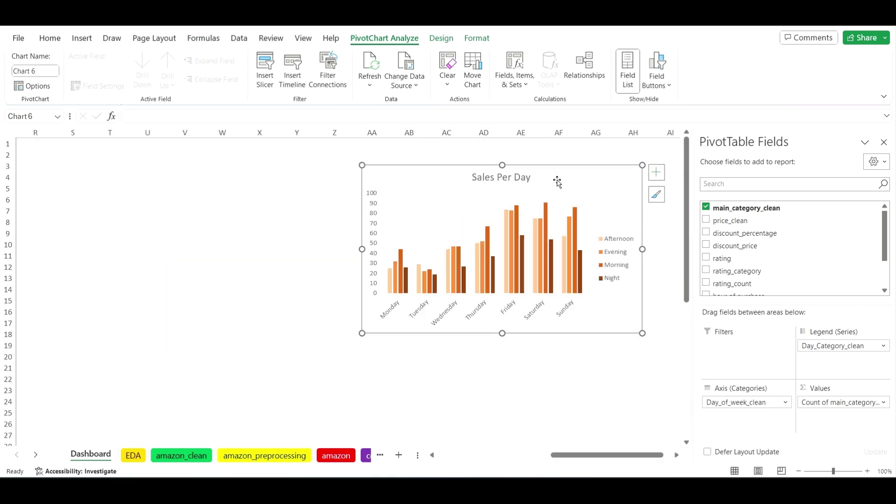
{"action": "left_click_drag", "start_coordinate": [558, 180], "coordinate": [120, 192]}
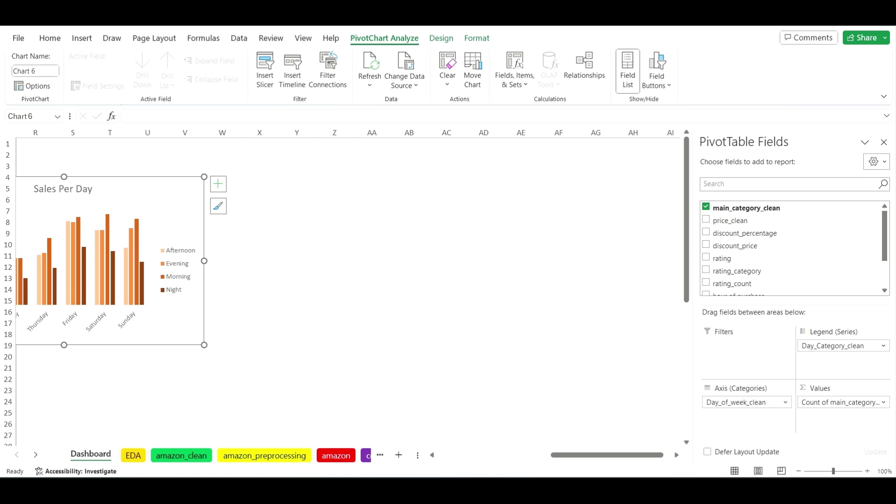
{"action": "left_click_drag", "start_coordinate": [600, 455], "coordinate": [511, 456]}
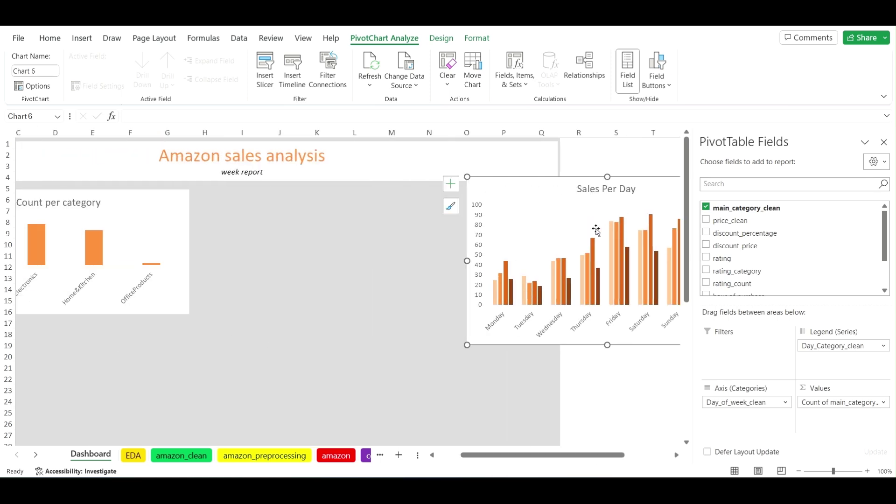
{"action": "left_click", "coordinate": [550, 206]}
{"action": "mouse_move", "coordinate": [409, 222]}
{"action": "left_mouse_down"}
{"action": "mouse_move", "coordinate": [525, 214]}
{"action": "mouse_move", "coordinate": [459, 192]}
{"action": "mouse_move", "coordinate": [322, 198]}
{"action": "left_mouse_up"}
{"action": "key", "text": "ctrl+z"}
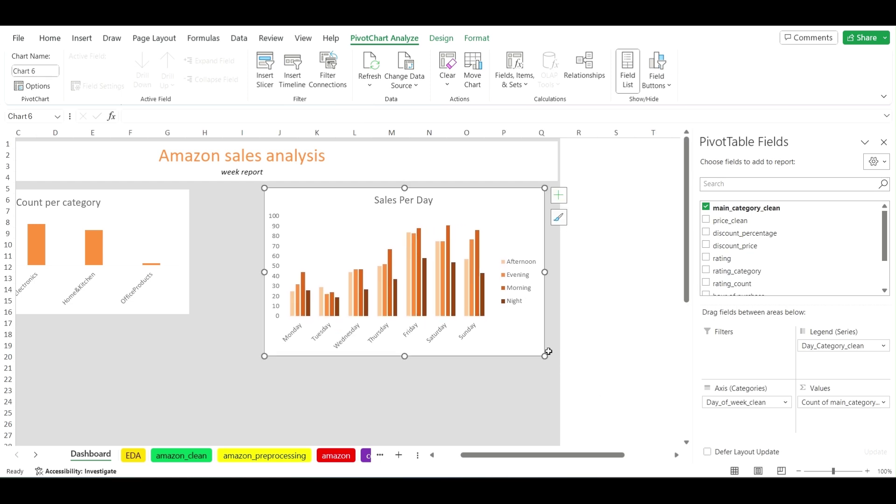
- Enlarge the Count per category chart to roughly match the height of the Sales Per Day chart
{"action": "left_click", "coordinate": [181, 315]}
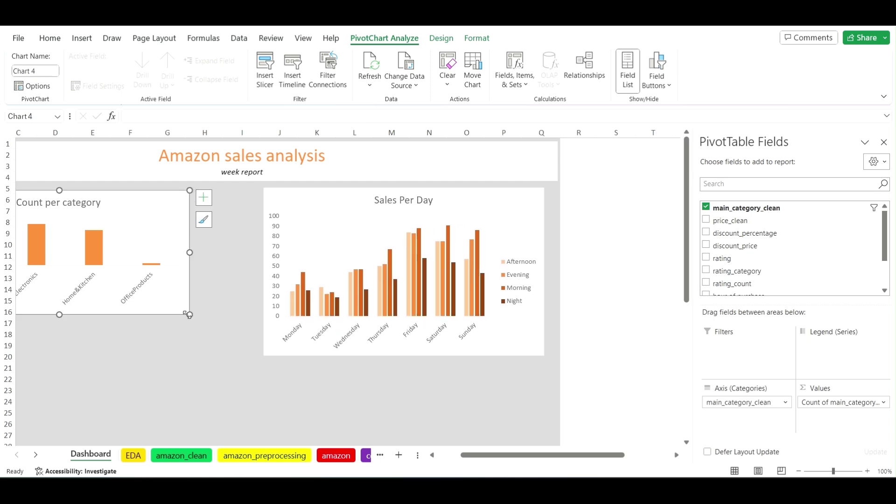
{"action": "left_click_drag", "start_coordinate": [190, 315], "coordinate": [200, 354]}
{"action": "left_click", "coordinate": [271, 360]}
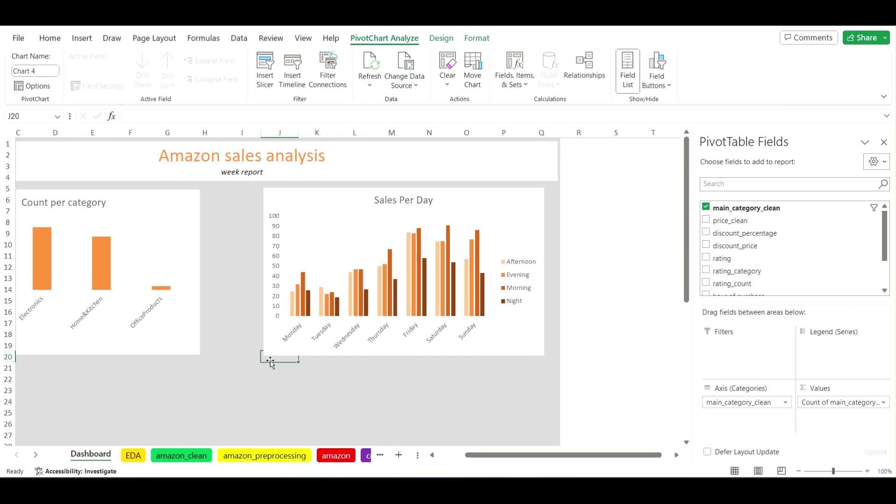
{"action": "scroll", "coordinate": [270, 363], "scroll_direction": "down", "scroll_amount": 3}
{"action": "left_click_drag", "start_coordinate": [628, 462], "coordinate": [482, 446]}
{"action": "scroll", "coordinate": [416, 374], "scroll_direction": "up", "scroll_amount": 3}
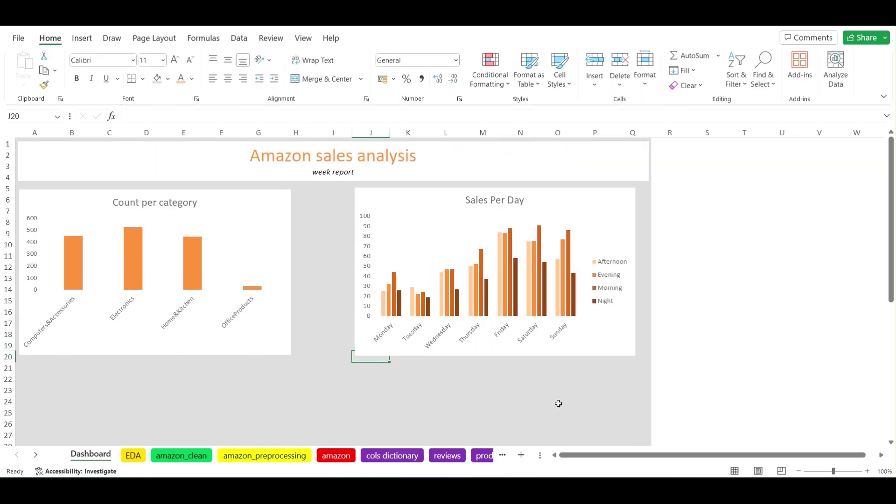
- Reduce the height of both the Count per category and Sales Per Day charts so they end at about row 17
{"action": "left_click", "coordinate": [286, 328]}
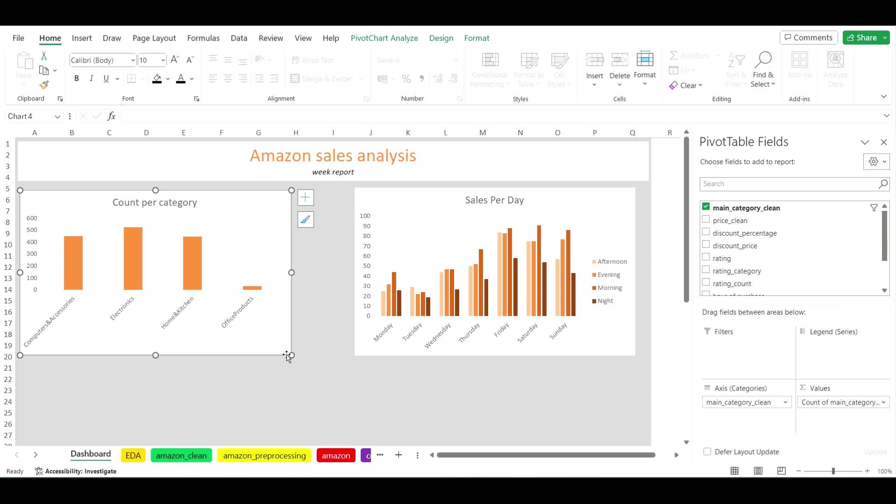
{"action": "left_click_drag", "start_coordinate": [290, 355], "coordinate": [294, 327]}
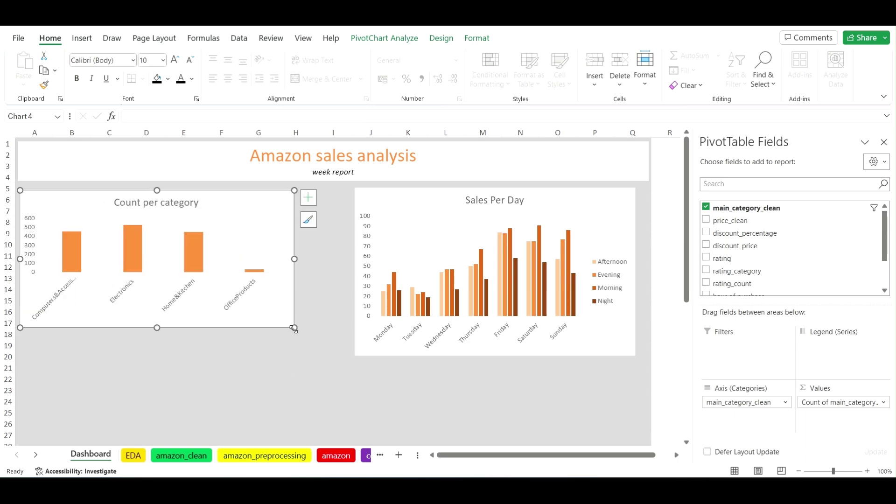
{"action": "left_click", "coordinate": [365, 353]}
{"action": "mouse_move", "coordinate": [356, 356]}
{"action": "left_mouse_down"}
{"action": "mouse_move", "coordinate": [346, 320]}
{"action": "mouse_move", "coordinate": [357, 330]}
{"action": "left_mouse_up"}
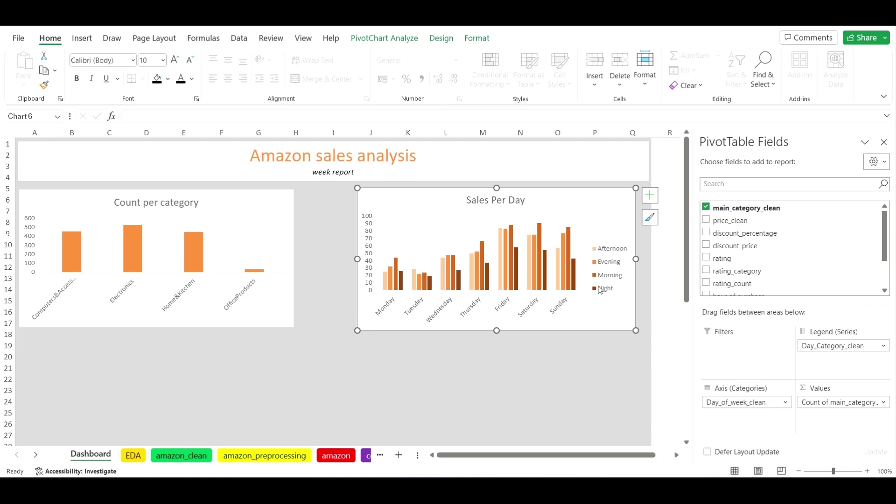
{"action": "left_click", "coordinate": [488, 398]}
- Copy the sales summary pivot table G19:K23 from the EDA sheet to cell A22 of the Dashboard sheet
{"action": "scroll", "coordinate": [440, 362], "scroll_direction": "down", "scroll_amount": 2}
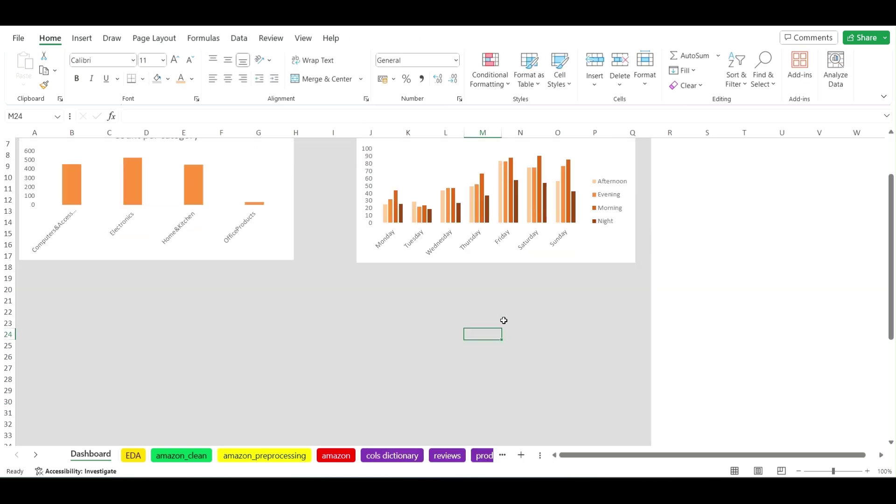
{"action": "left_click", "coordinate": [136, 456]}
{"action": "left_click_drag", "start_coordinate": [50, 347], "coordinate": [272, 389]}
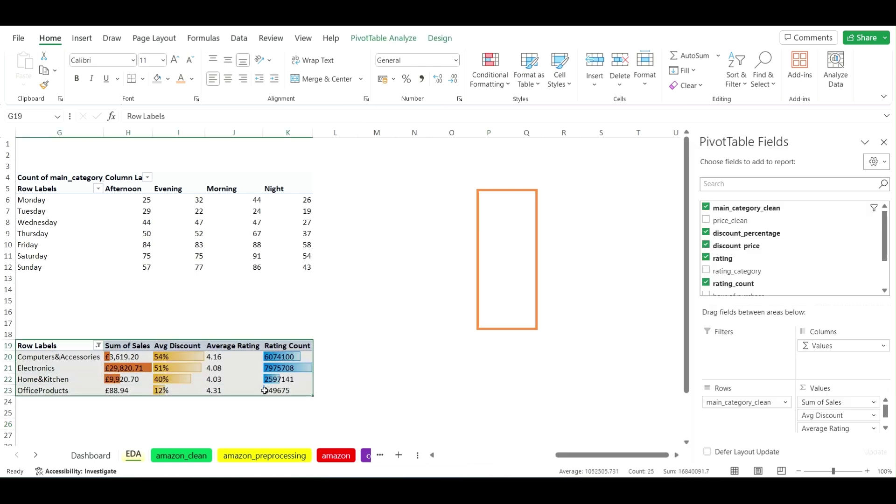
{"action": "key", "text": "ctrl+c"}
{"action": "left_click", "coordinate": [91, 455]}
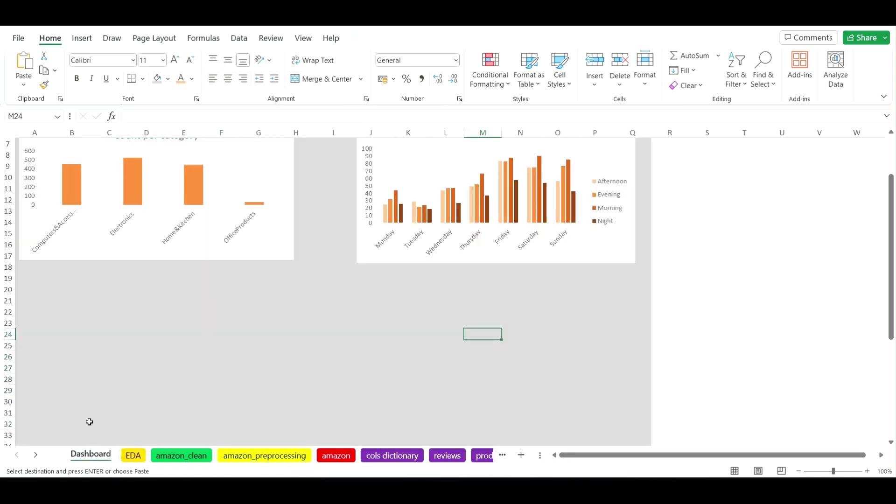
{"action": "left_click", "coordinate": [80, 323]}
{"action": "left_click", "coordinate": [47, 312]}
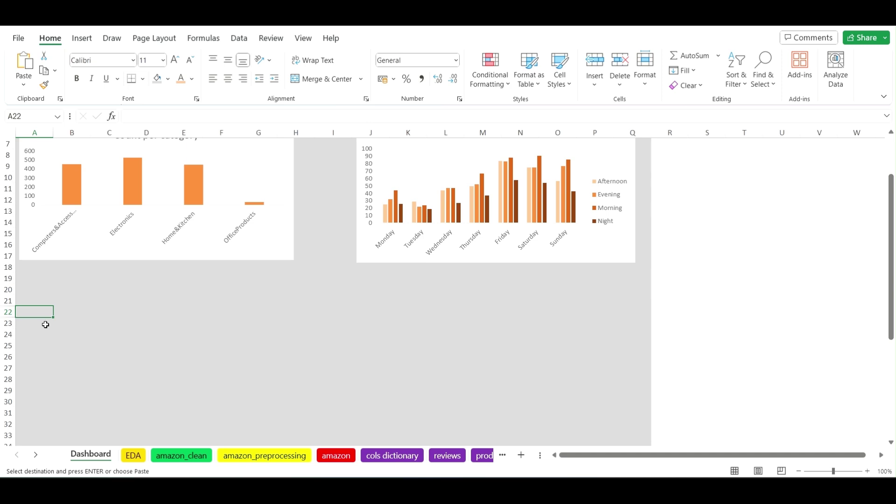
{"action": "key", "text": "ctrl+v"}
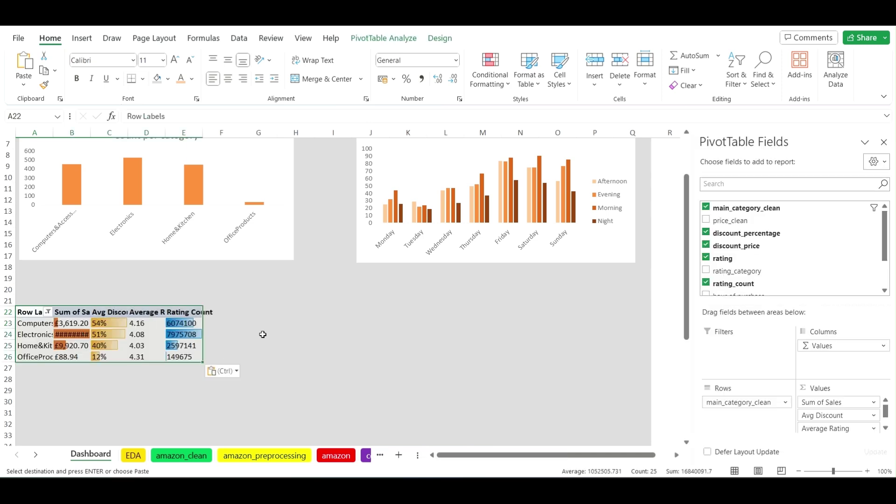
{"action": "left_click", "coordinate": [263, 334]}
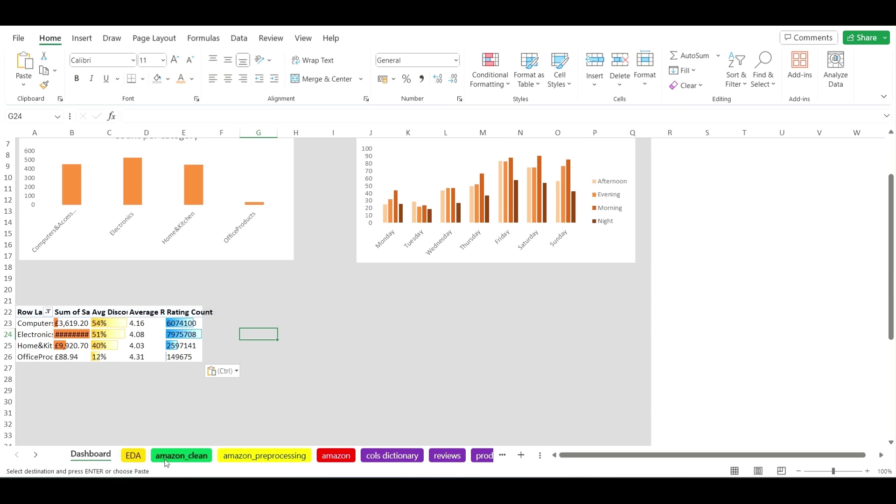
- Copy the Count of rating_count pivot table A18:E23 from the EDA sheet to cell K23 of the Dashboard sheet
{"action": "left_click", "coordinate": [133, 455]}
{"action": "left_click", "coordinate": [451, 356]}
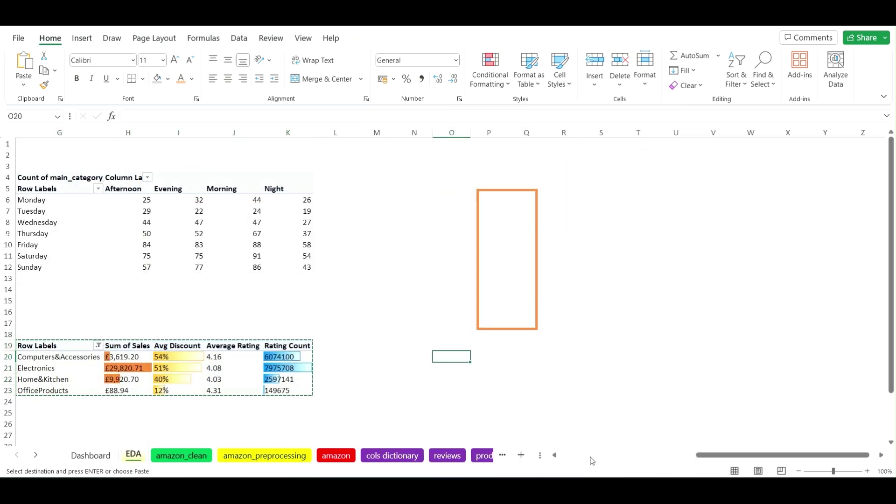
{"action": "left_click_drag", "start_coordinate": [768, 455], "coordinate": [583, 456]}
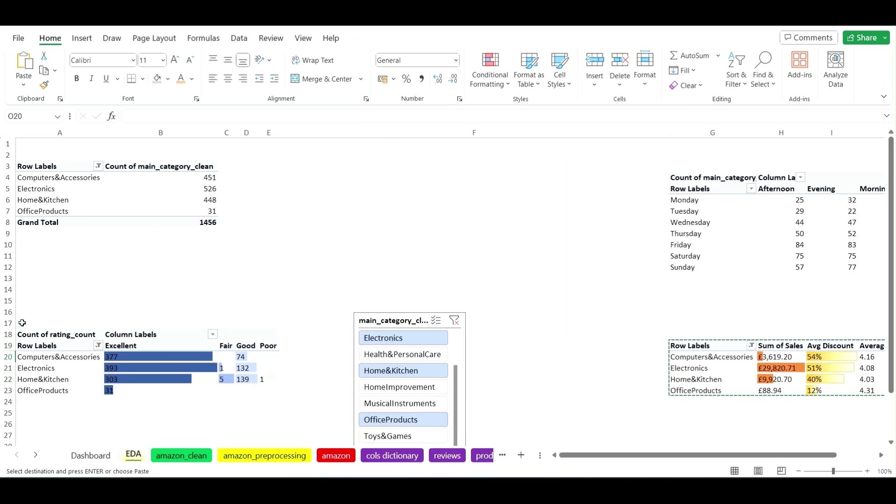
{"action": "left_click_drag", "start_coordinate": [44, 334], "coordinate": [259, 390]}
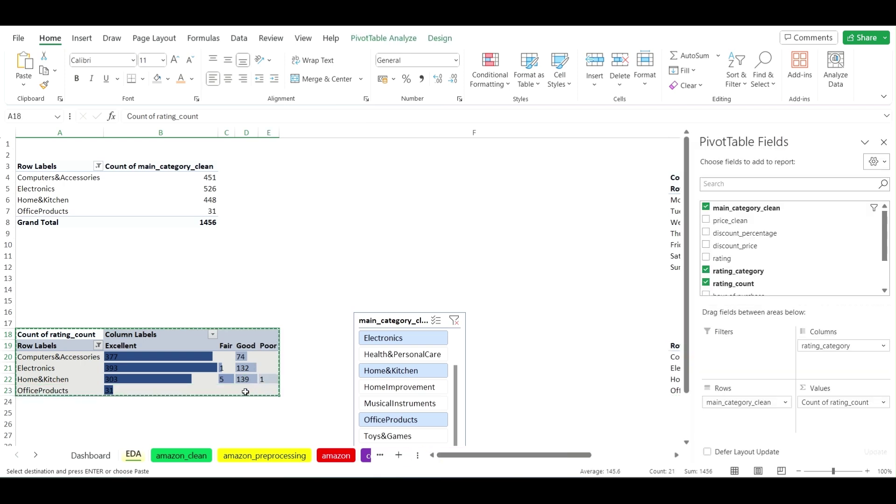
{"action": "left_click", "coordinate": [91, 455]}
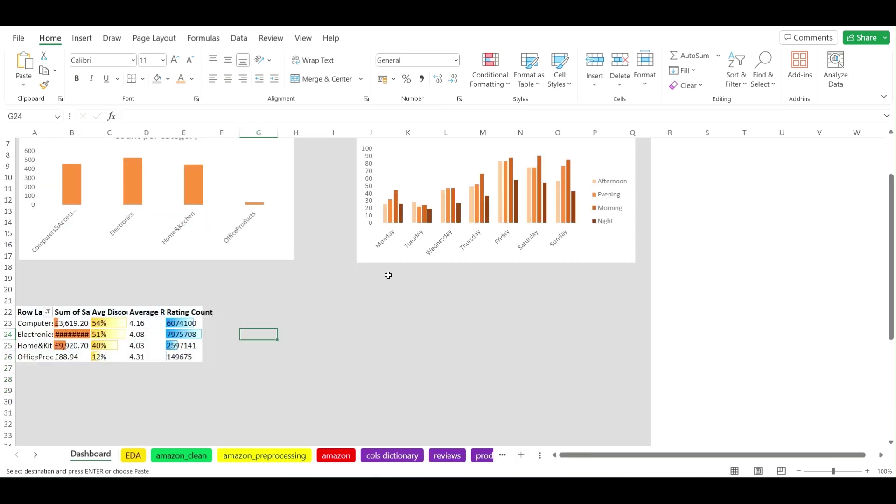
{"action": "left_click", "coordinate": [390, 322]}
{"action": "key", "text": "ctrl+v"}
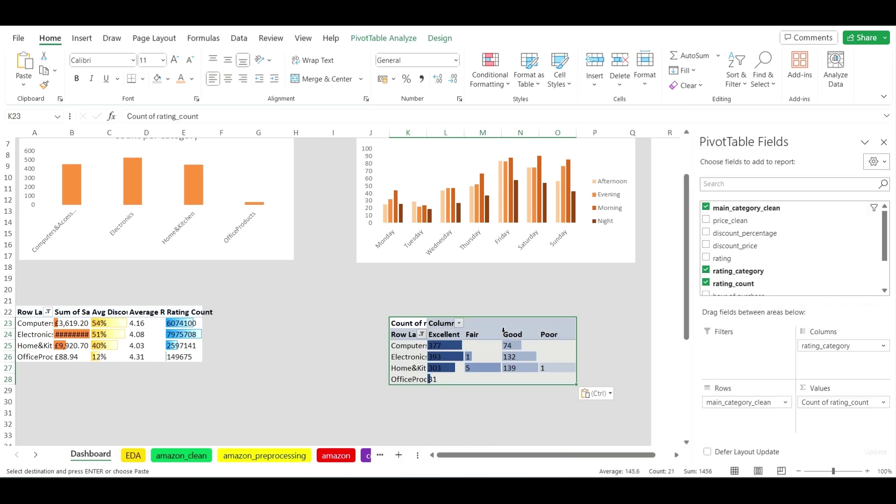
{"action": "left_click", "coordinate": [408, 300]}
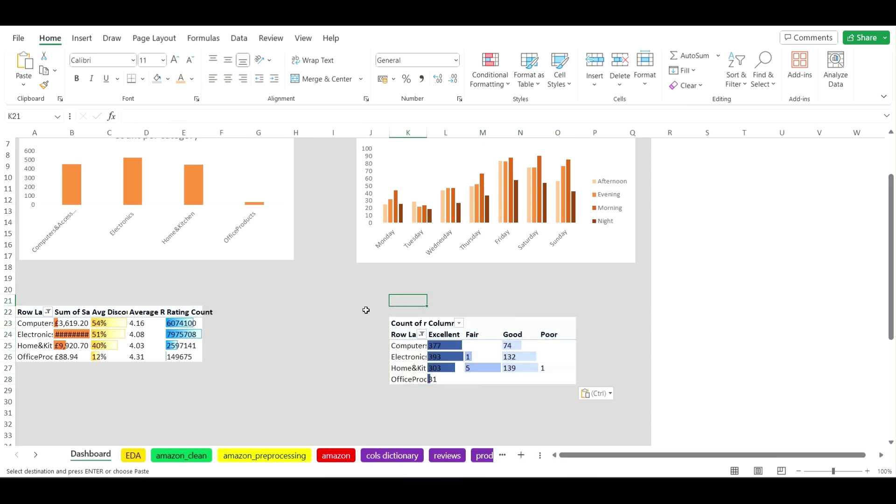
{"action": "left_click", "coordinate": [78, 313]}
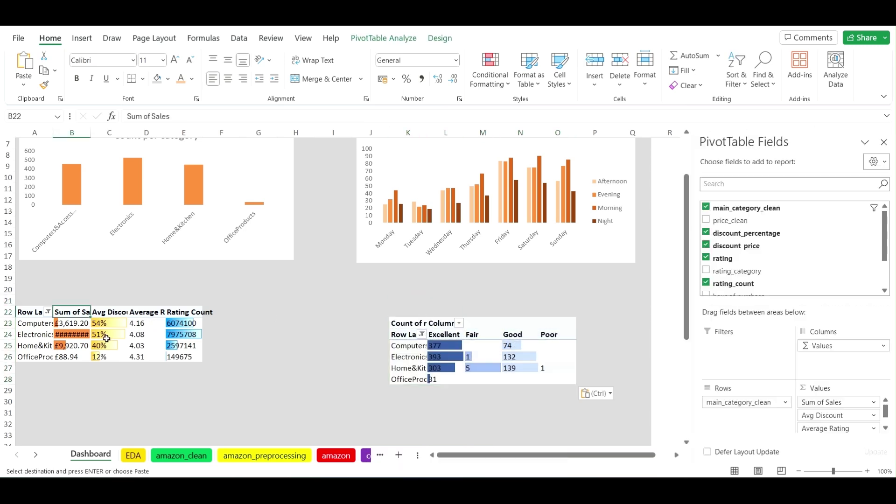
{"action": "left_click", "coordinate": [477, 291]}
{"action": "scroll", "coordinate": [405, 311], "scroll_direction": "up", "scroll_amount": 2}
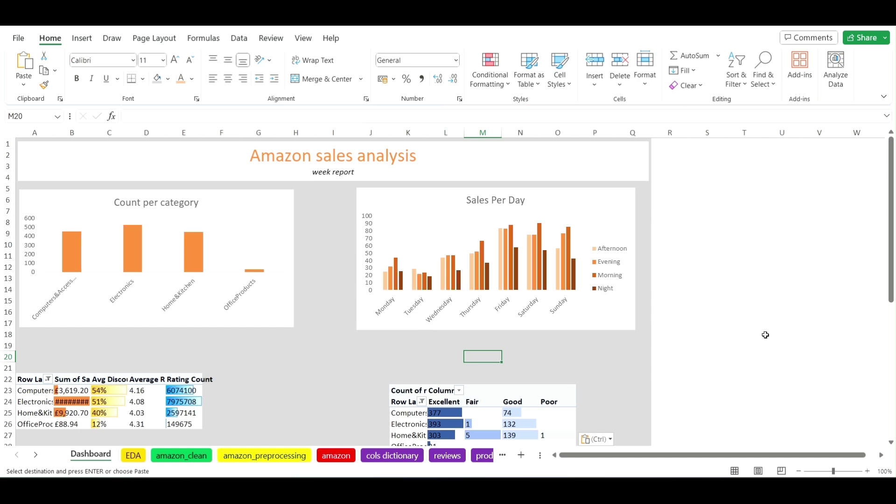
- Copy the main_category_clean slicer from the EDA sheet to cell P20 of the Dashboard sheet
{"action": "scroll", "coordinate": [734, 292], "scroll_direction": "down", "scroll_amount": 1}
{"action": "scroll", "coordinate": [734, 292], "scroll_direction": "down", "scroll_amount": 1}
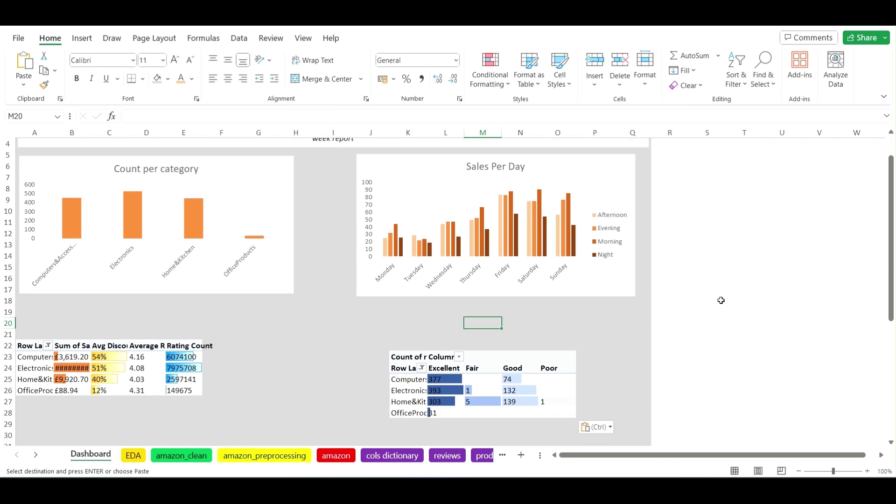
{"action": "scroll", "coordinate": [714, 296], "scroll_direction": "up", "scroll_amount": 1}
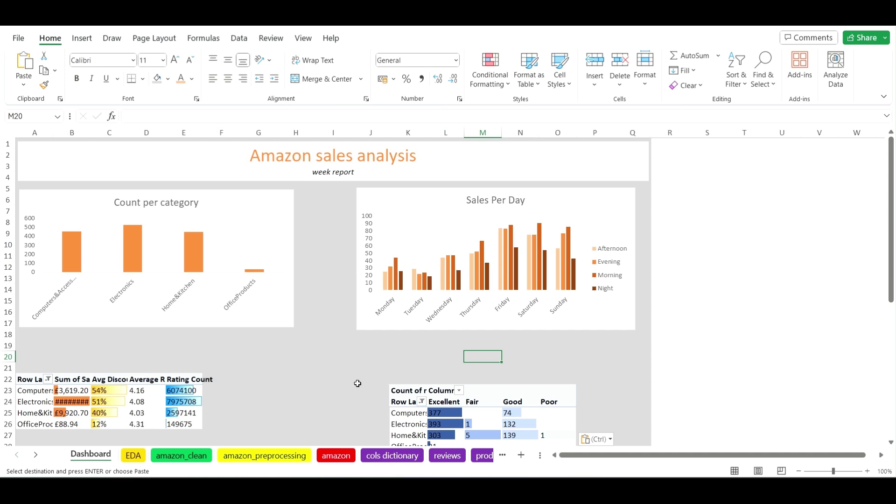
{"action": "left_click", "coordinate": [133, 455]}
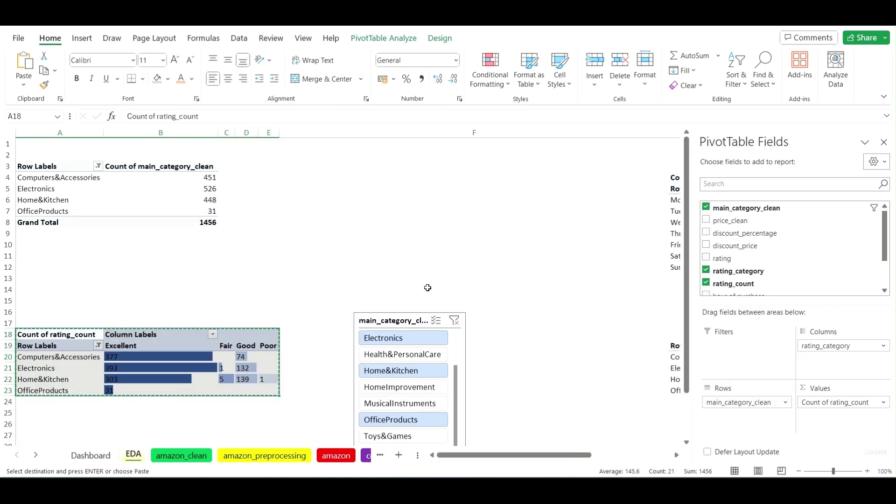
{"action": "right_click", "coordinate": [398, 322]}
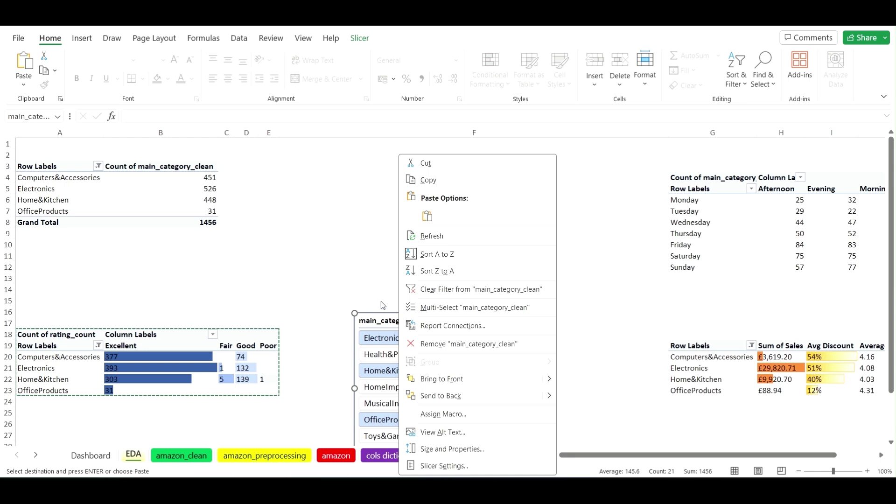
{"action": "key", "text": "Escape"}
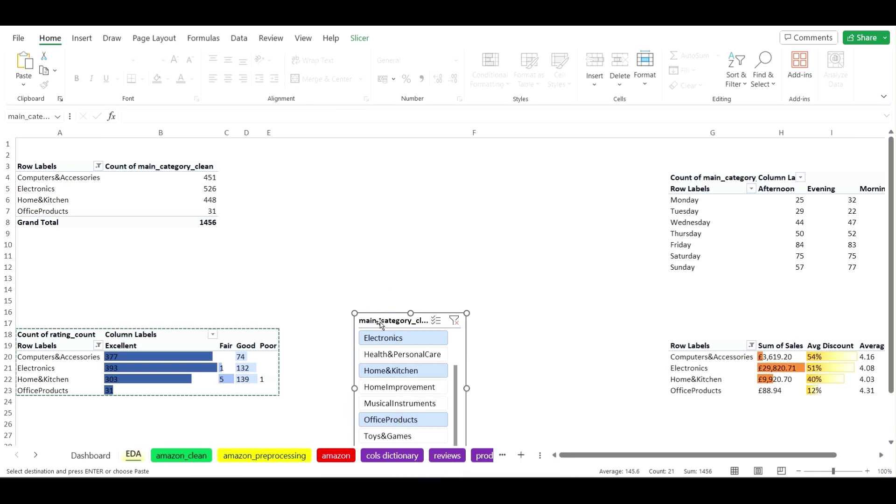
{"action": "key", "text": "Escape"}
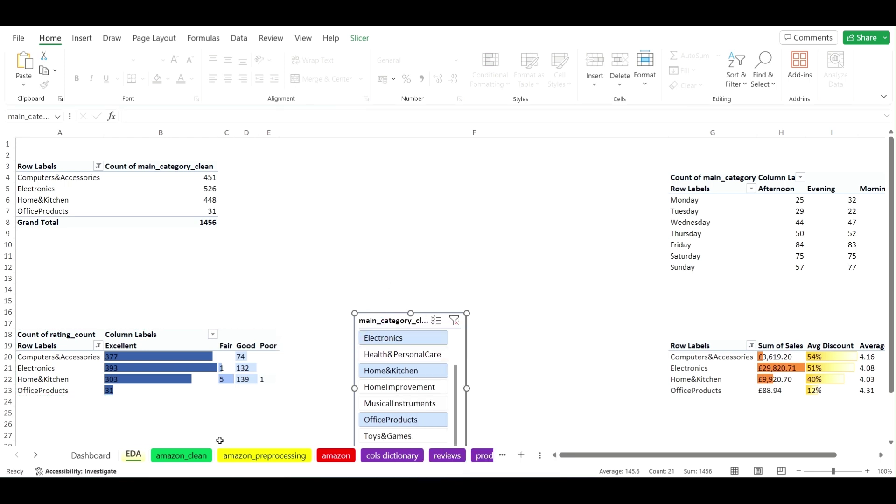
{"action": "left_click", "coordinate": [106, 455]}
{"action": "left_click", "coordinate": [612, 359]}
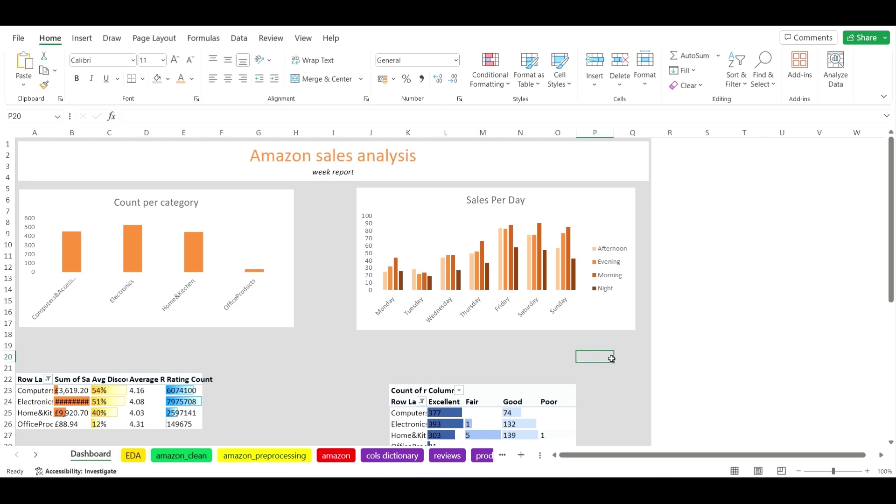
{"action": "key", "text": "ctrl+v"}
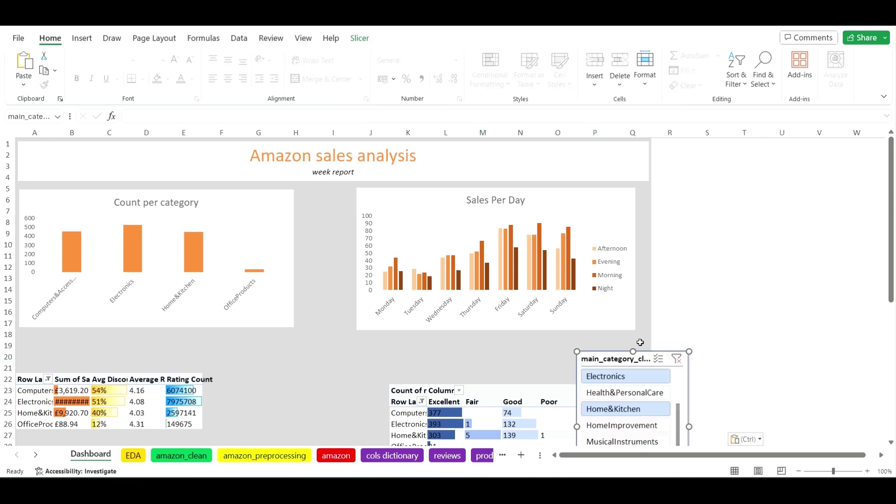
- Try filtering the dashboard to Health&PersonalCare with the pasted slicer and undo the filter
{"action": "left_click", "coordinate": [624, 392]}
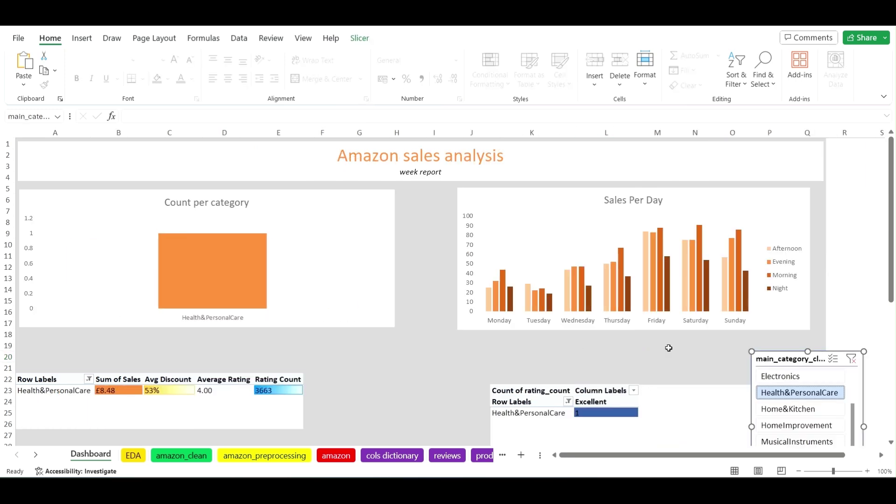
{"action": "key", "text": "ctrl+z"}
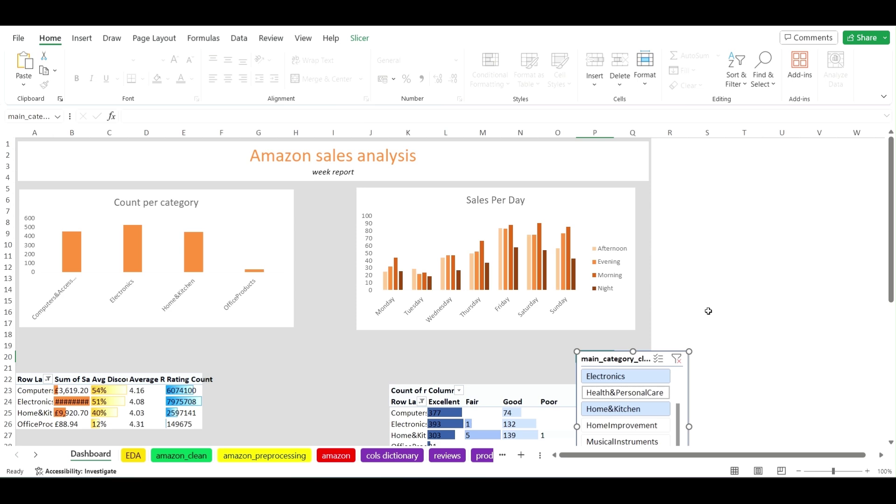
- Move the sales summary pivot table down the Dashboard sheet so it starts at cell A31
{"action": "left_click_drag", "start_coordinate": [891, 219], "coordinate": [890, 283]}
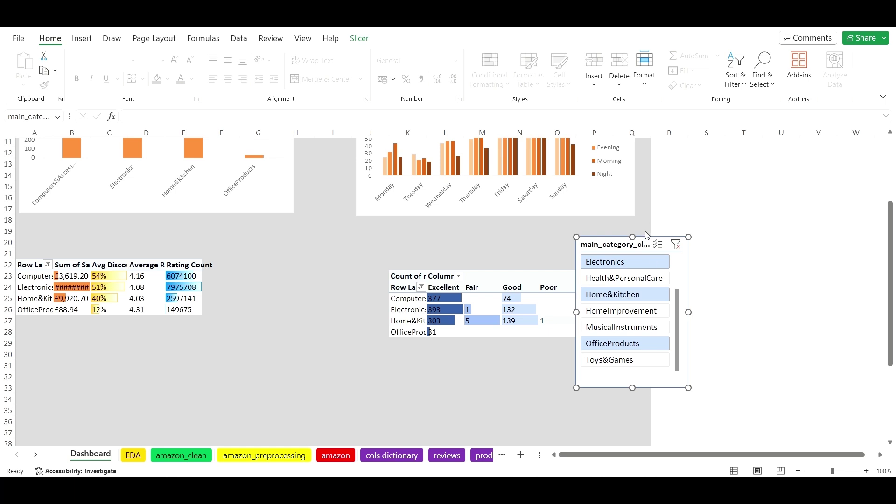
{"action": "scroll", "coordinate": [483, 281], "scroll_direction": "up", "scroll_amount": 2}
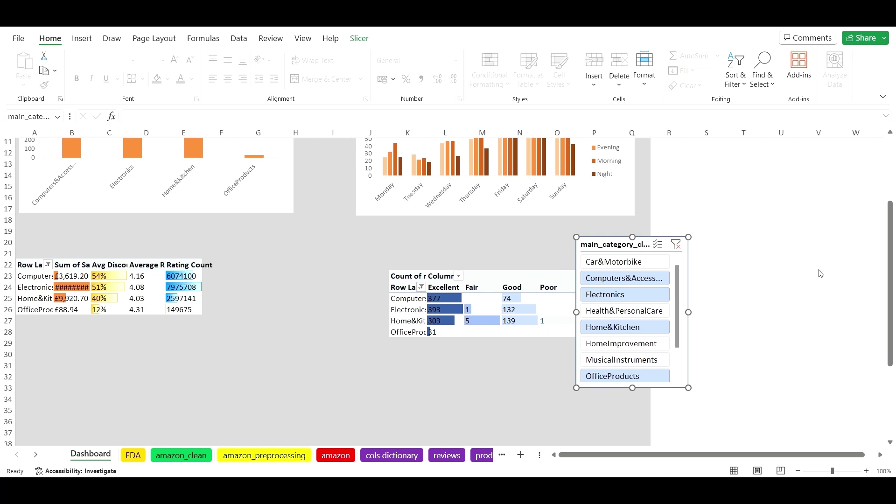
{"action": "left_click_drag", "start_coordinate": [886, 272], "coordinate": [885, 219]}
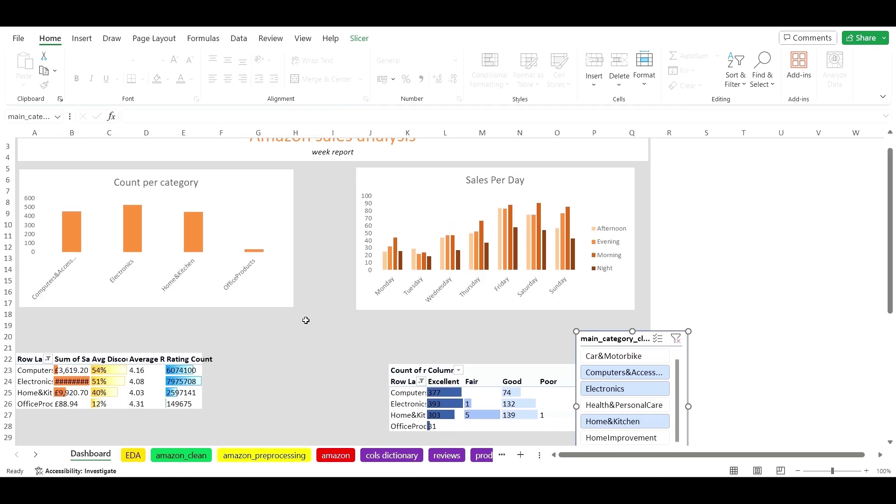
{"action": "left_click", "coordinate": [131, 355]}
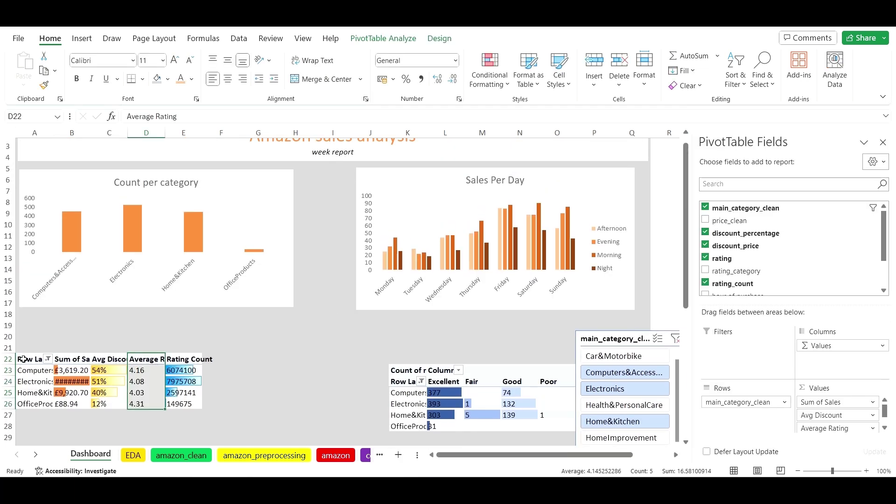
{"action": "left_click_drag", "start_coordinate": [23, 359], "coordinate": [183, 358]}
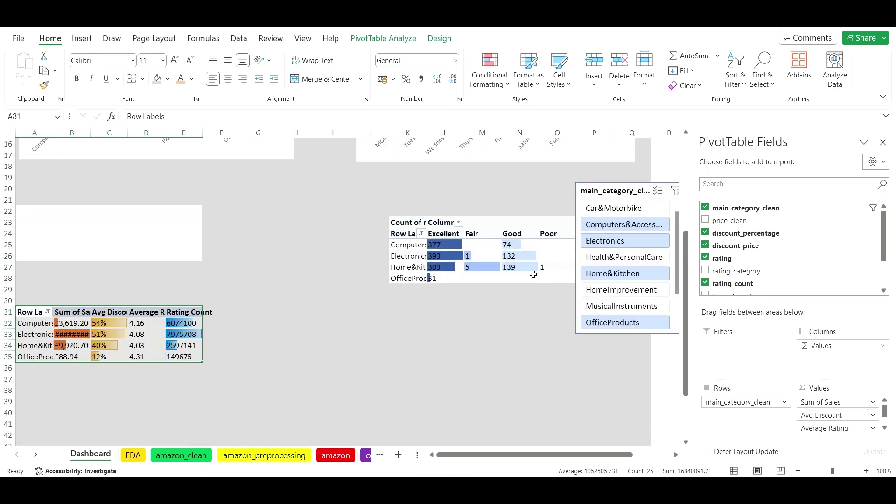
- Move the Count of rating_count pivot table to cell J31 and place the main_category_clean slicer beside it at about row 31
{"action": "left_click", "coordinate": [468, 256]}
{"action": "left_click_drag", "start_coordinate": [405, 223], "coordinate": [461, 336]}
{"action": "left_click", "coordinate": [483, 308]}
{"action": "left_click_drag", "start_coordinate": [405, 223], "coordinate": [528, 365]}
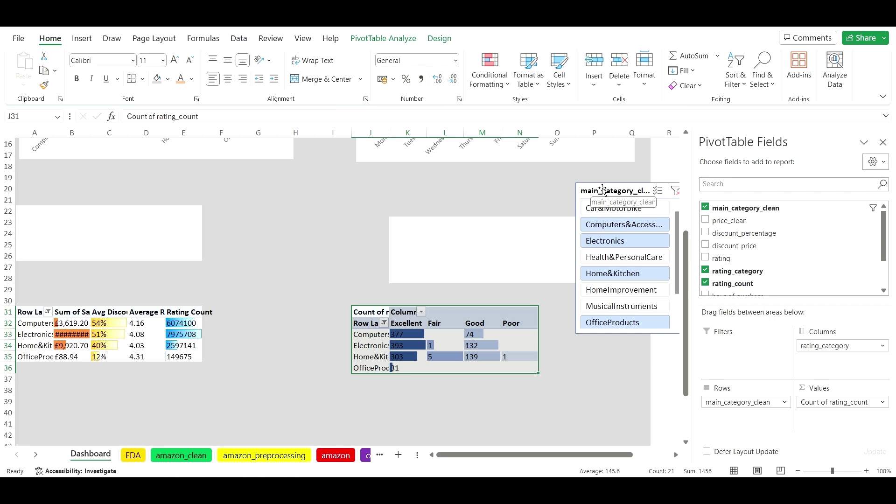
{"action": "left_click_drag", "start_coordinate": [603, 189], "coordinate": [585, 310]}
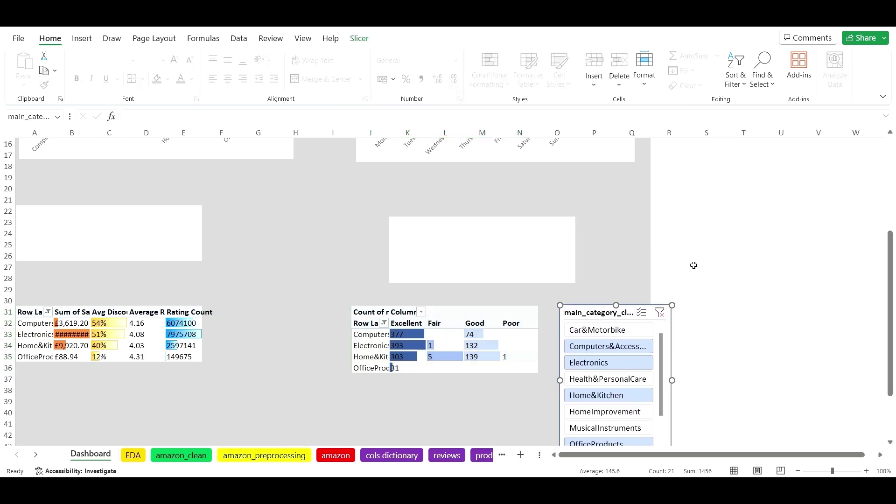
- Fill the range A19:O29 with the dashboard's grey background color to cover the white areas left by the moved tables
{"action": "left_click_drag", "start_coordinate": [891, 296], "coordinate": [867, 186]}
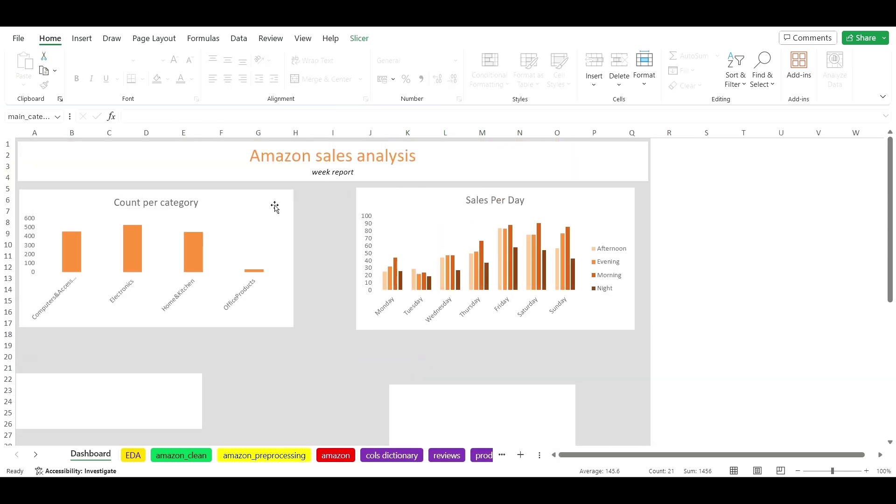
{"action": "left_click_drag", "start_coordinate": [29, 345], "coordinate": [604, 390]}
{"action": "left_click", "coordinate": [258, 356]}
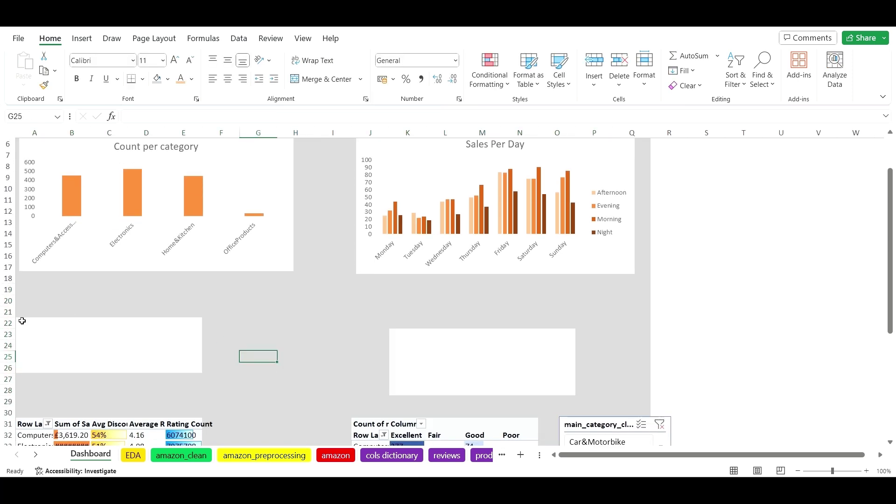
{"action": "left_click", "coordinate": [28, 309]}
{"action": "left_click_drag", "start_coordinate": [33, 294], "coordinate": [569, 398]}
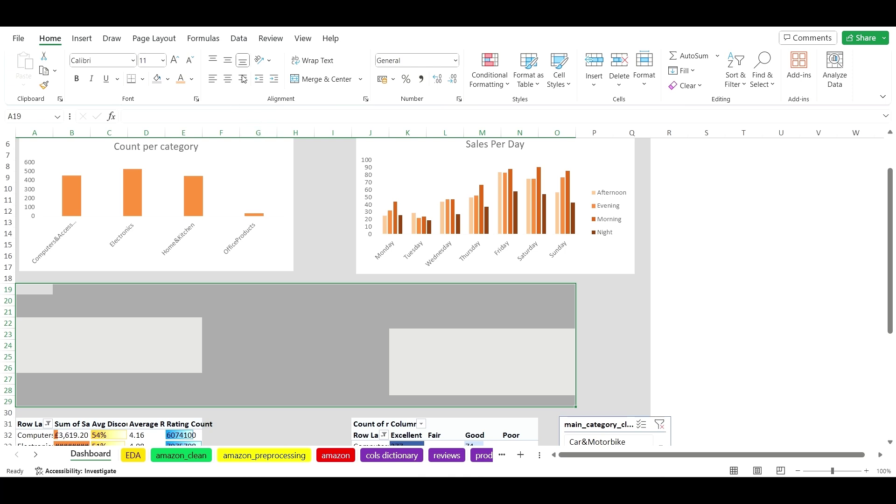
{"action": "left_click", "coordinate": [586, 308]}
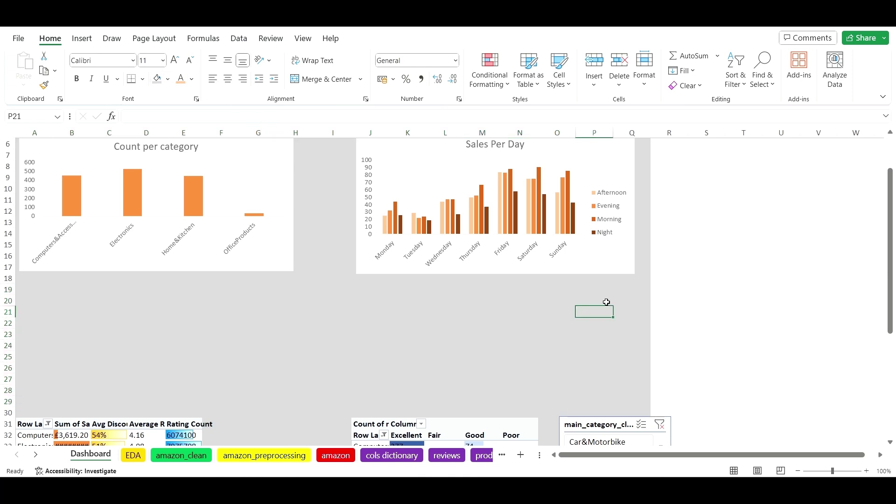
- Move the Count per category and Sales Per Day charts down so both start at about row 16
{"action": "scroll", "coordinate": [242, 208], "scroll_direction": "up", "scroll_amount": 1}
{"action": "left_click_drag", "start_coordinate": [236, 180], "coordinate": [220, 302]}
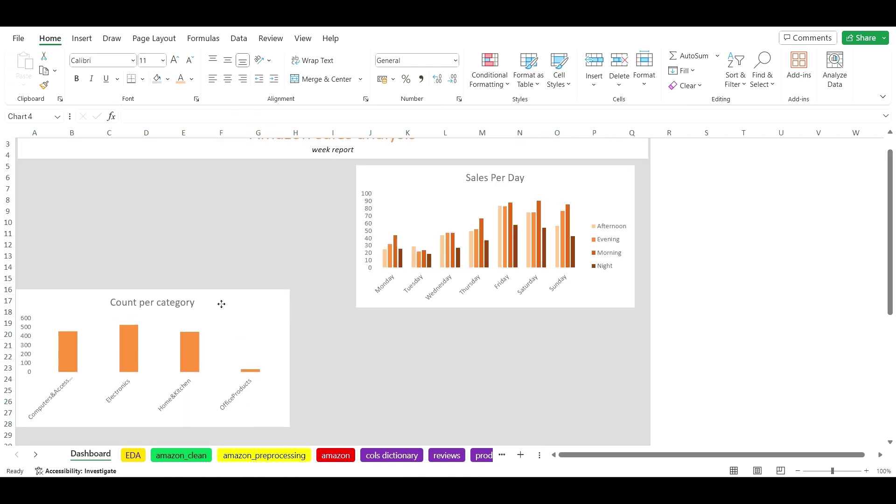
{"action": "left_click_drag", "start_coordinate": [455, 176], "coordinate": [451, 341]}
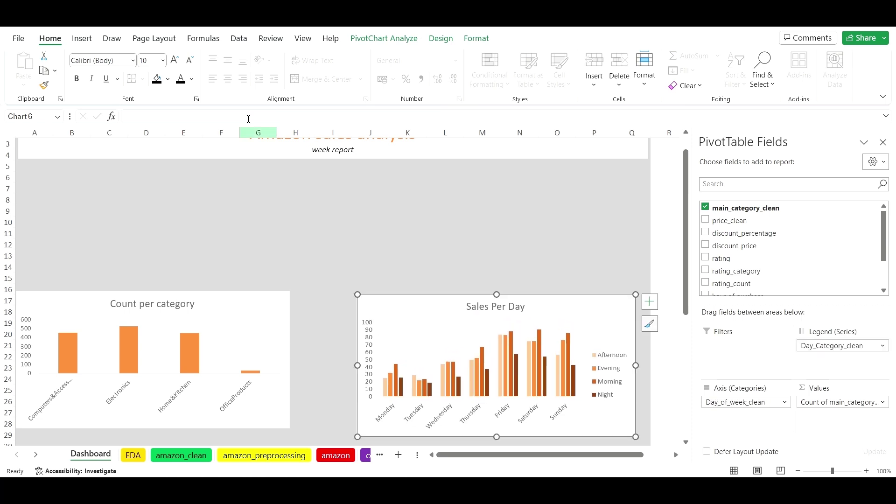
- Insert an empty text box over about columns A to D, rows 6 to 9, above the Count per category chart
{"action": "left_click", "coordinate": [80, 41]}
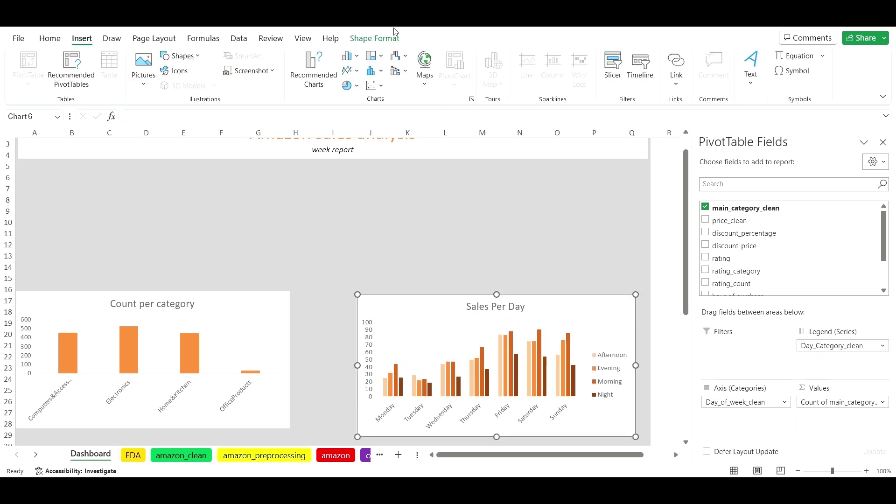
{"action": "left_click", "coordinate": [749, 75]}
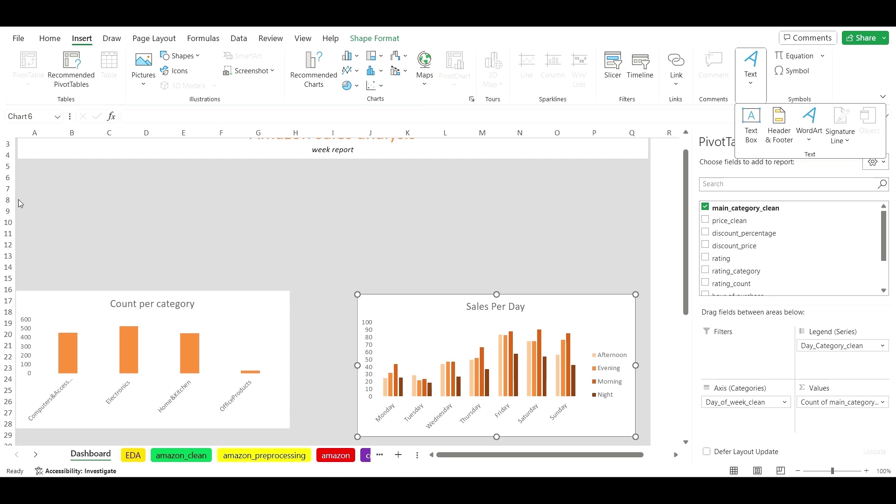
{"action": "left_click", "coordinate": [26, 179]}
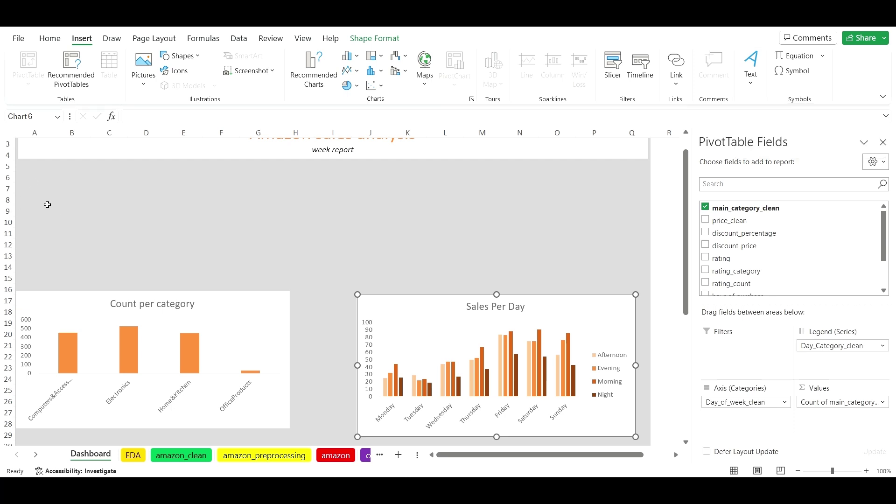
{"action": "left_click", "coordinate": [751, 70]}
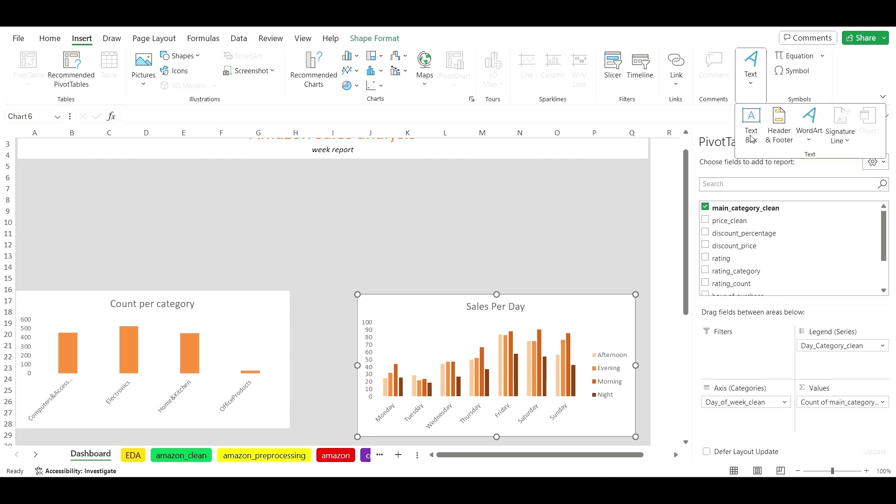
{"action": "left_click", "coordinate": [751, 136]}
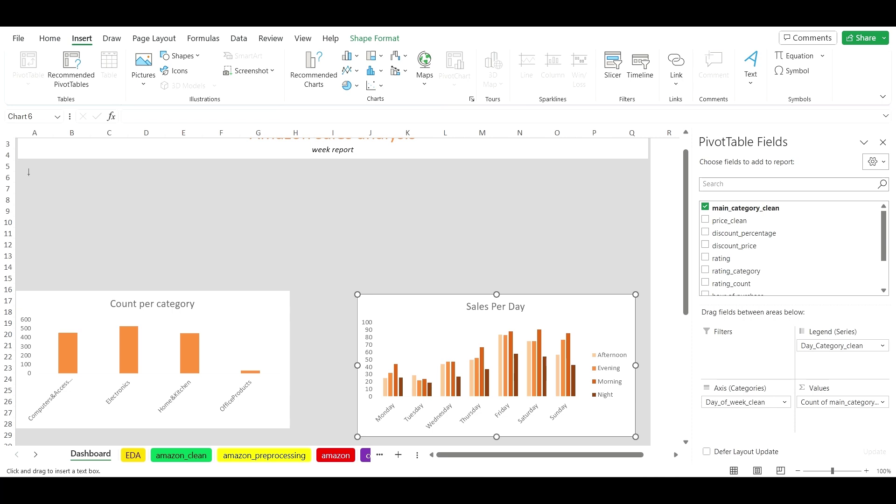
{"action": "left_click_drag", "start_coordinate": [29, 173], "coordinate": [142, 220]}
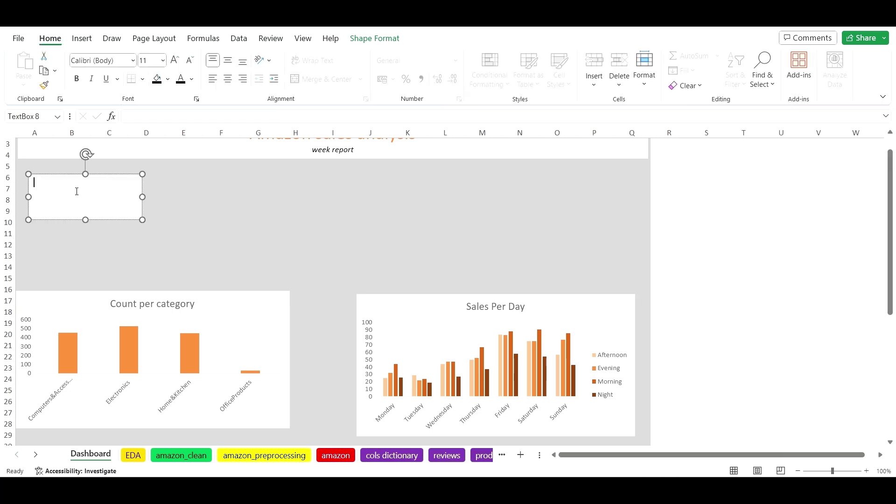
- On the EDA sheet, turn on grand totals for columns only in the pivot table containing Sum of Sales and Avg Discount
{"action": "left_click", "coordinate": [139, 459]}
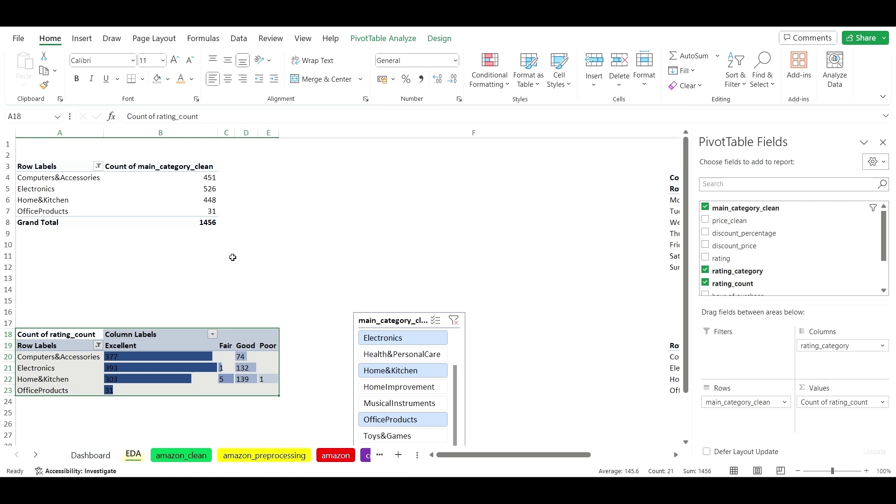
{"action": "left_click", "coordinate": [490, 346]}
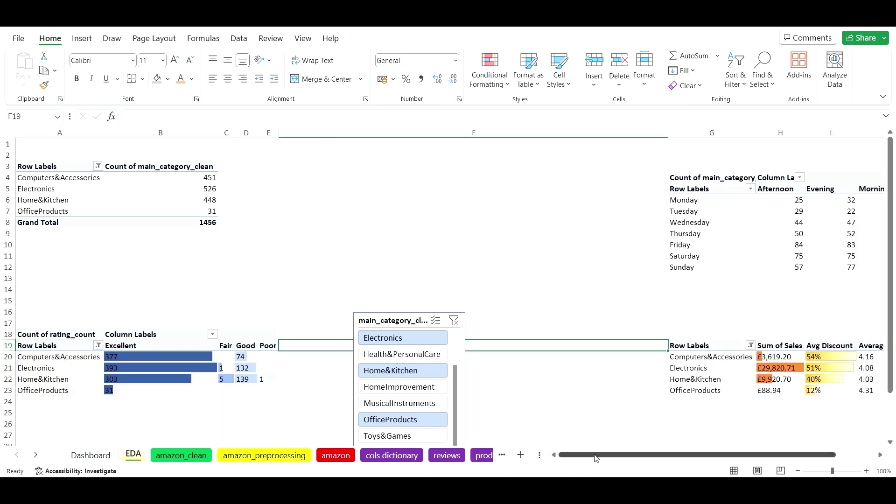
{"action": "scroll", "coordinate": [596, 458], "scroll_direction": "right", "scroll_amount": 1}
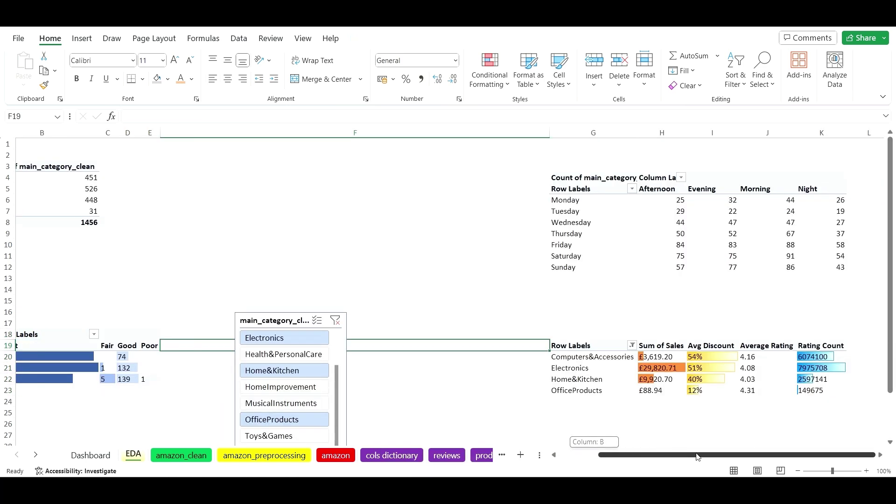
{"action": "left_click", "coordinate": [672, 367]}
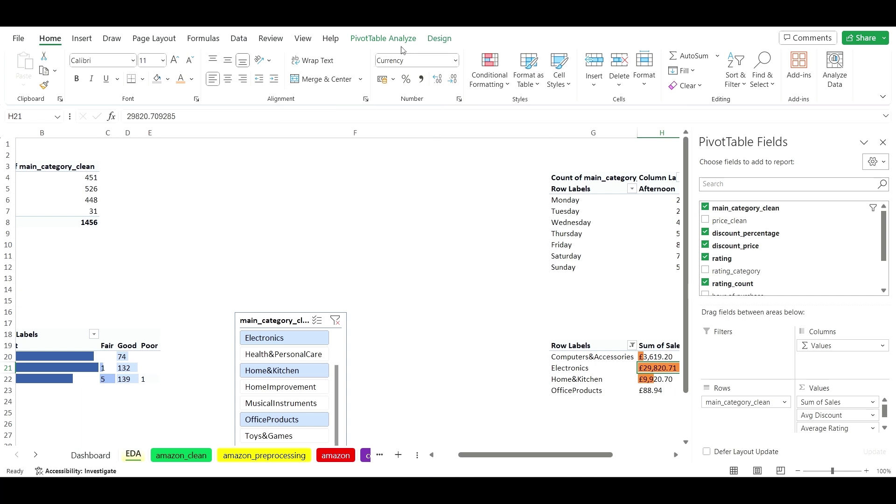
{"action": "left_click", "coordinate": [383, 40]}
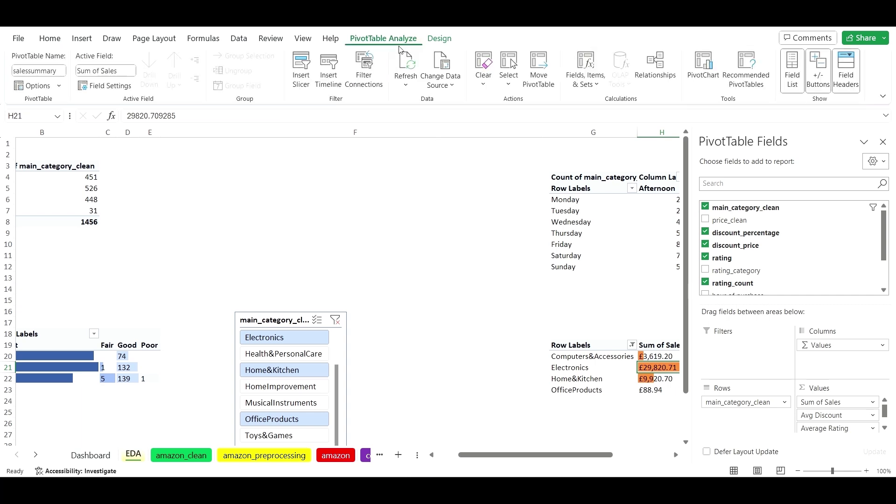
{"action": "left_click", "coordinate": [440, 42]}
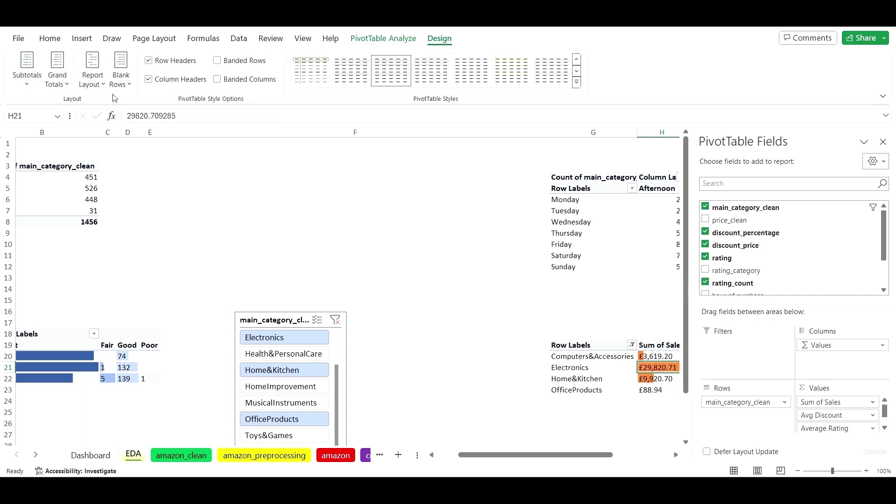
{"action": "left_click", "coordinate": [57, 85]}
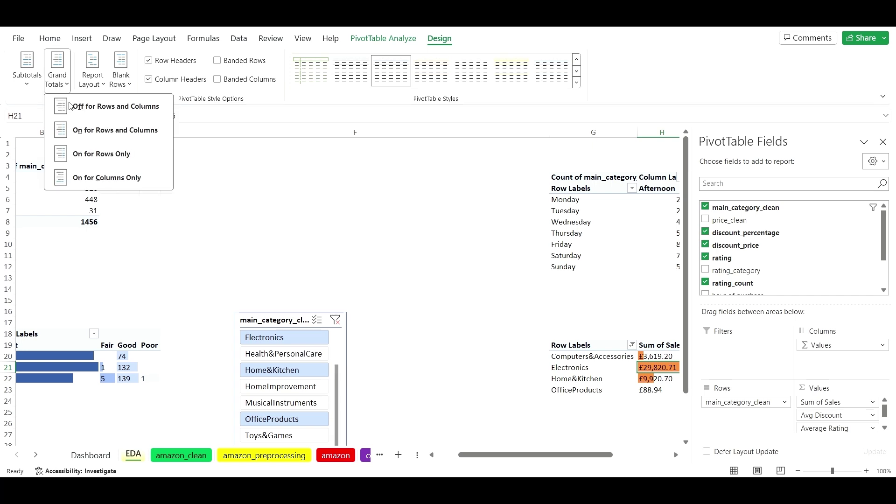
{"action": "left_click", "coordinate": [115, 177]}
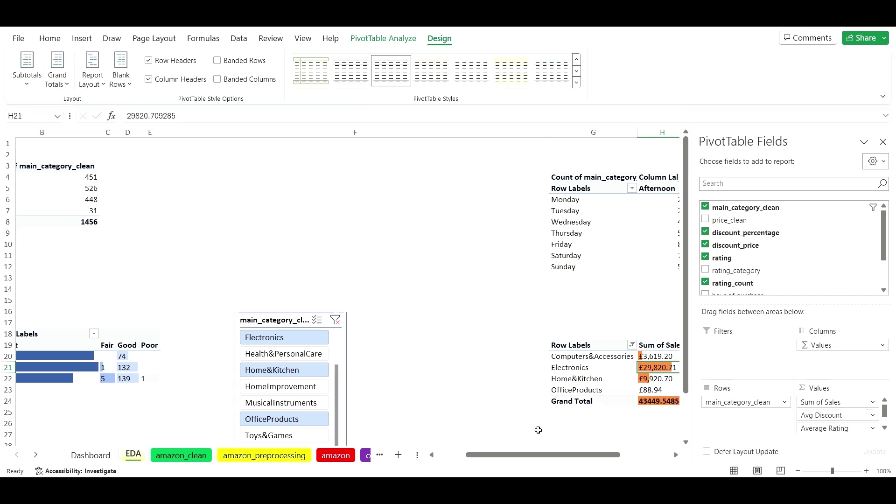
- Copy the Sum of Sales grand total from cell H24 of the EDA sheet into the empty text box on the Dashboard sheet
{"action": "left_click_drag", "start_coordinate": [535, 456], "coordinate": [580, 456]}
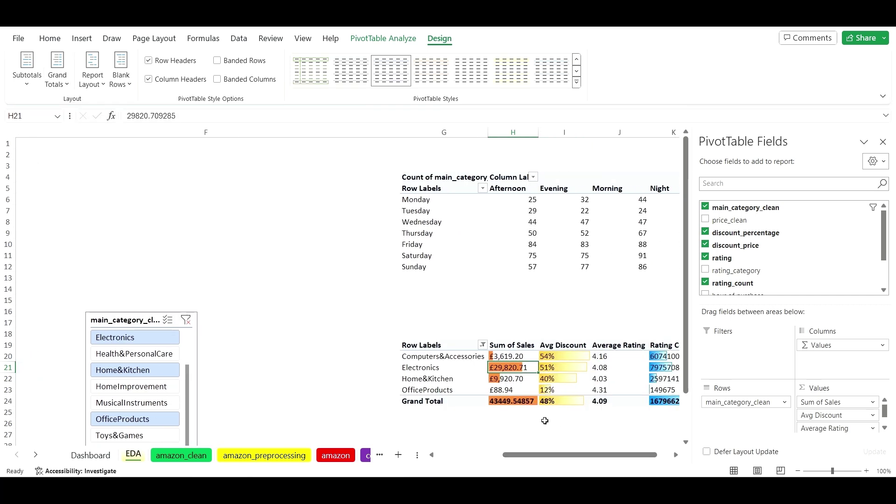
{"action": "left_click", "coordinate": [526, 405]}
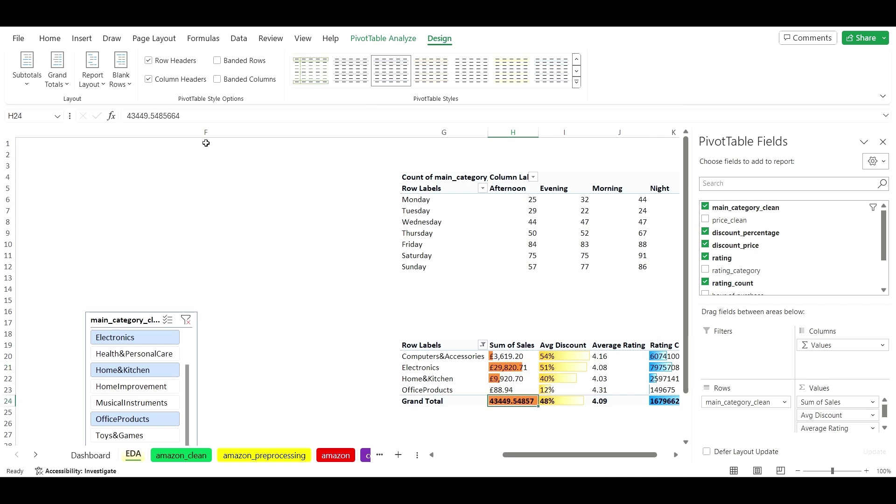
{"action": "left_click", "coordinate": [191, 118]}
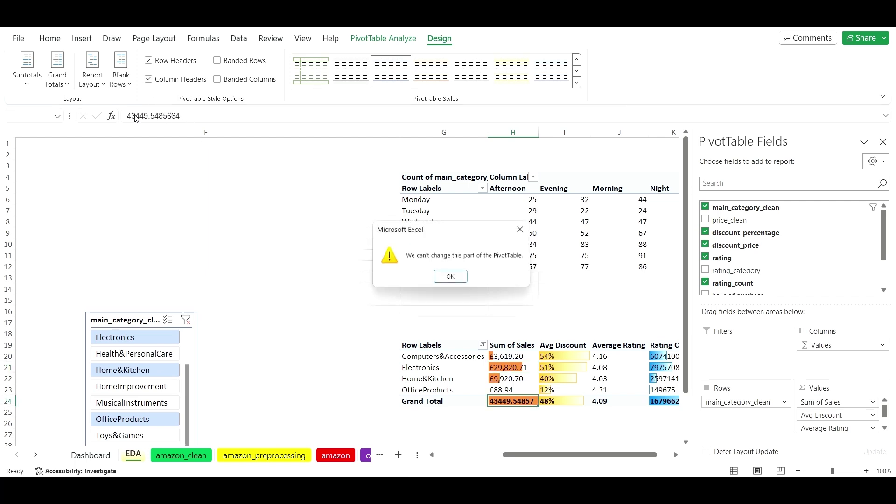
{"action": "left_click", "coordinate": [448, 277]}
{"action": "key", "text": "ctrl+c"}
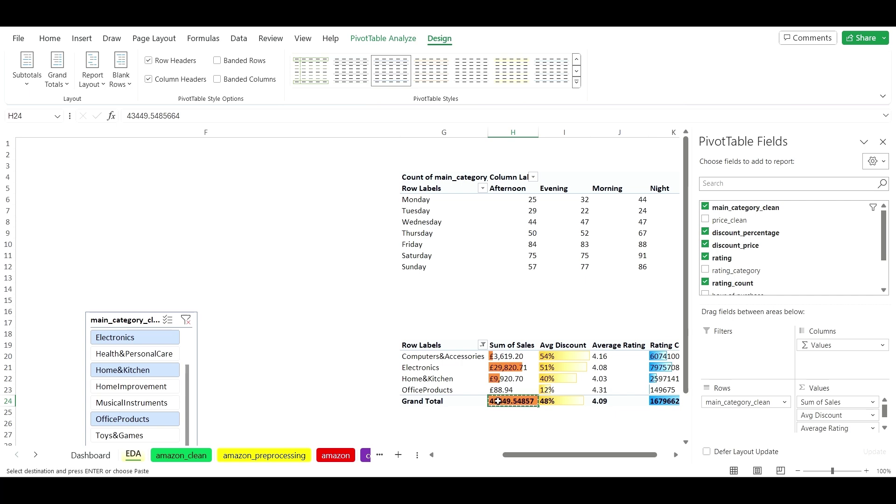
{"action": "left_click", "coordinate": [91, 455]}
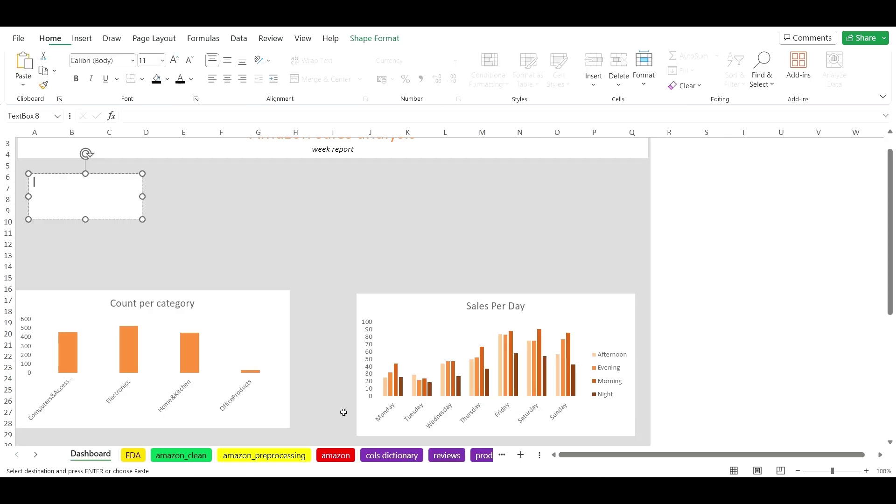
{"action": "key", "text": "ctrl+v"}
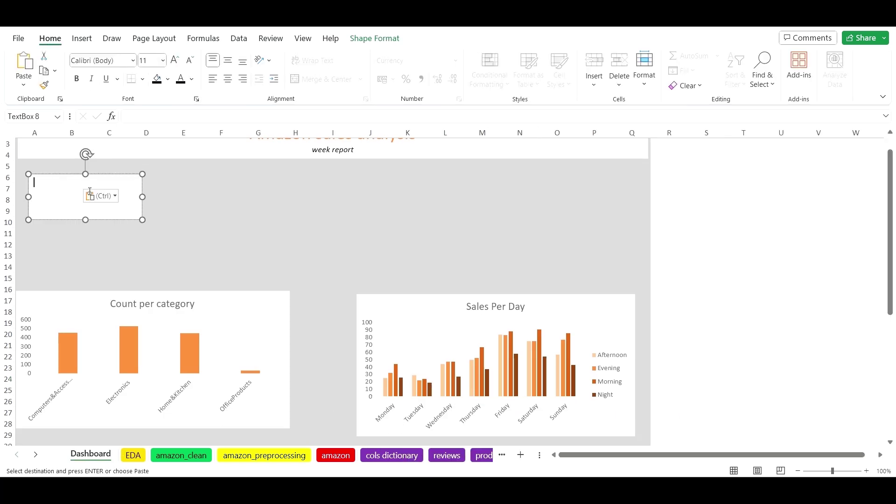
{"action": "left_click_drag", "start_coordinate": [89, 185], "coordinate": [36, 179]}
{"action": "key", "text": "ctrl+b"}
{"action": "key", "text": "Right"}
{"action": "left_click_drag", "start_coordinate": [82, 186], "coordinate": [27, 182]}
{"action": "scroll", "coordinate": [190, 343], "scroll_direction": "down", "scroll_amount": 3}
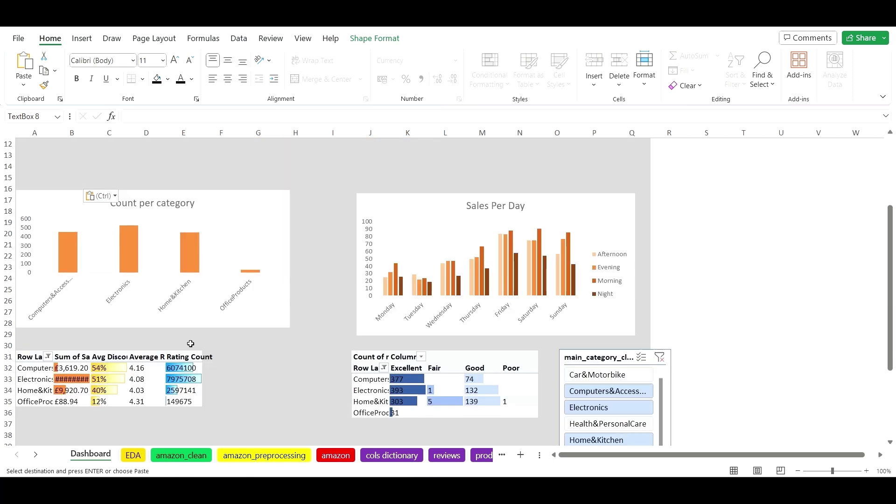
- Format the Sum of Sales grand total in cell H24 of the EDA sheet as Currency without decimals
{"action": "left_click", "coordinate": [134, 455]}
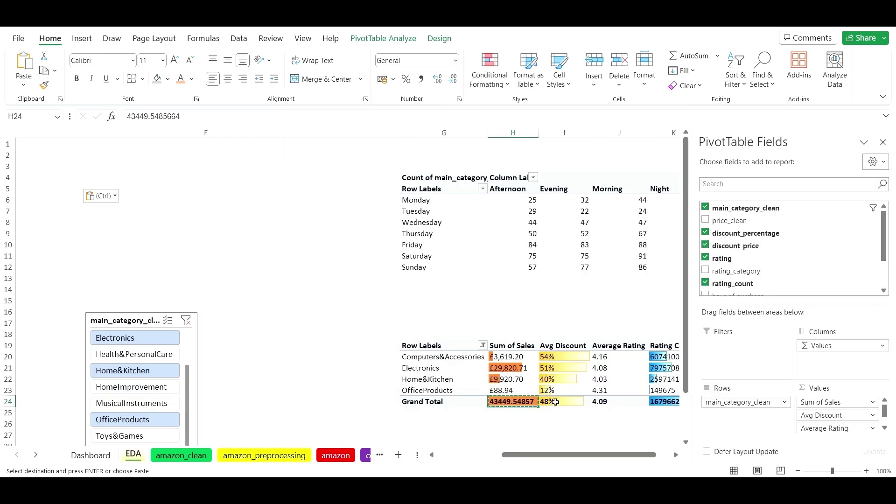
{"action": "left_click", "coordinate": [513, 412]}
{"action": "key", "text": "Return"}
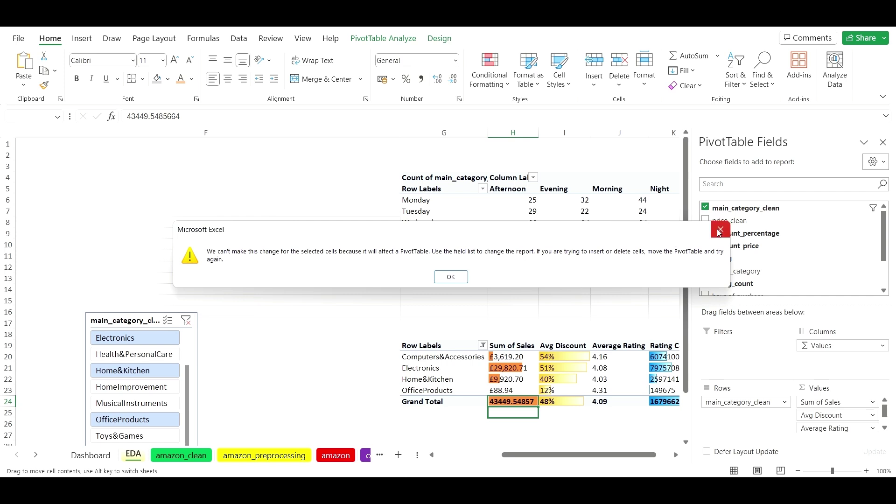
{"action": "left_click", "coordinate": [450, 277]}
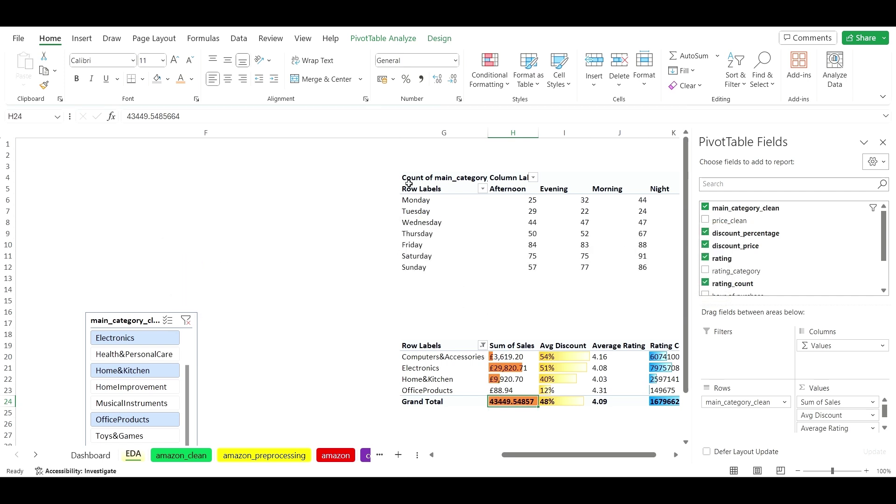
{"action": "left_click", "coordinate": [459, 64]}
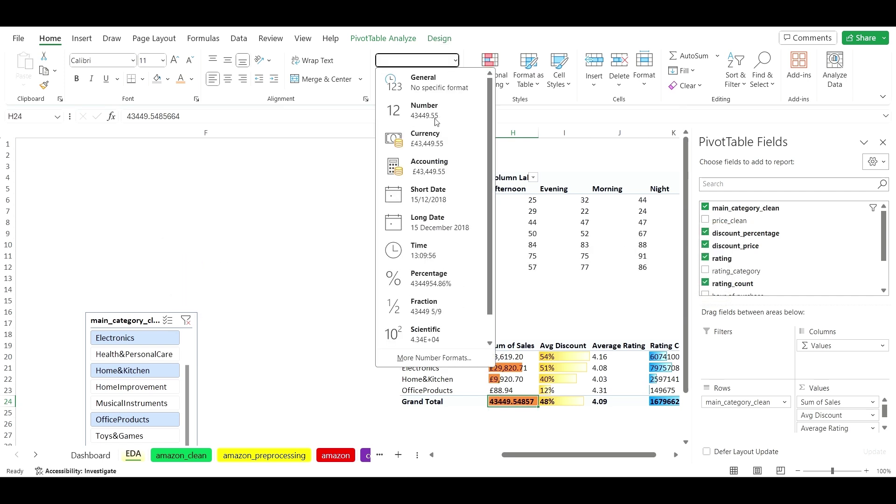
{"action": "left_click", "coordinate": [435, 144]}
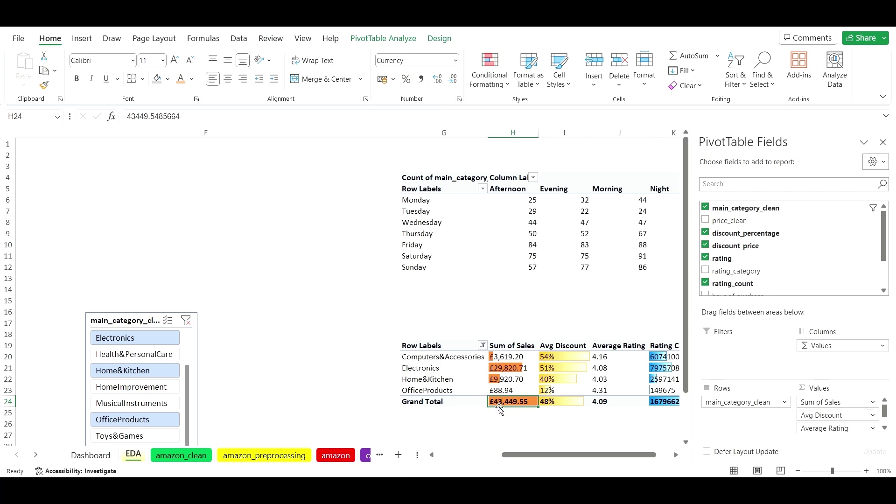
{"action": "left_click", "coordinate": [456, 85]}
- Replace the number in the Dashboard text box with the currency-formatted grand total £43,450 and set its font size to 20
{"action": "key", "text": "ctrl+c"}
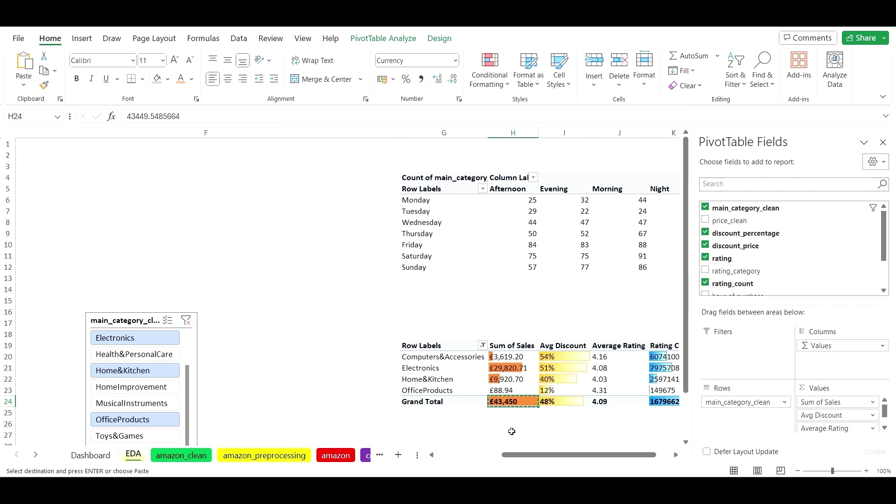
{"action": "left_click", "coordinate": [115, 456]}
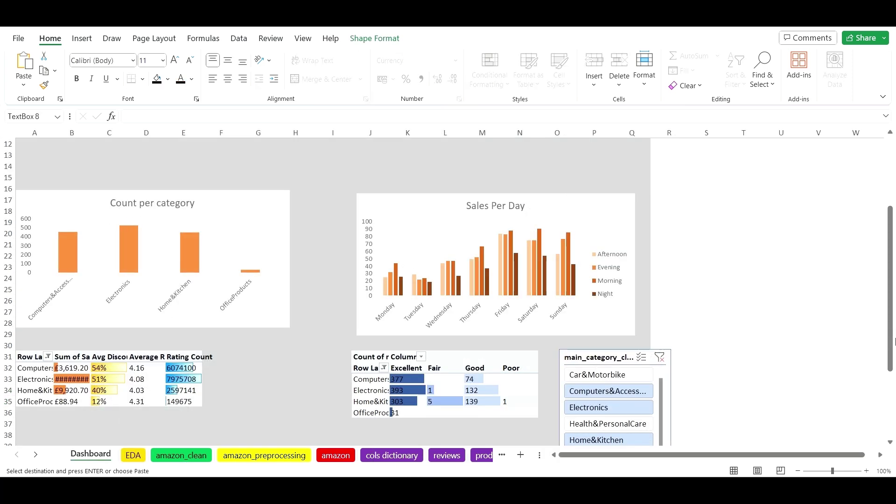
{"action": "left_click_drag", "start_coordinate": [893, 342], "coordinate": [892, 272]}
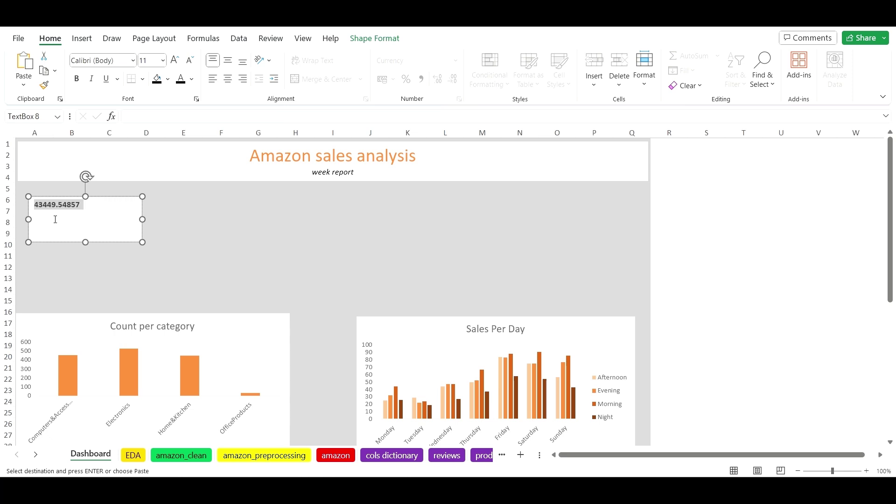
{"action": "key", "text": "ctrl+v"}
{"action": "left_click_drag", "start_coordinate": [79, 204], "coordinate": [32, 205]}
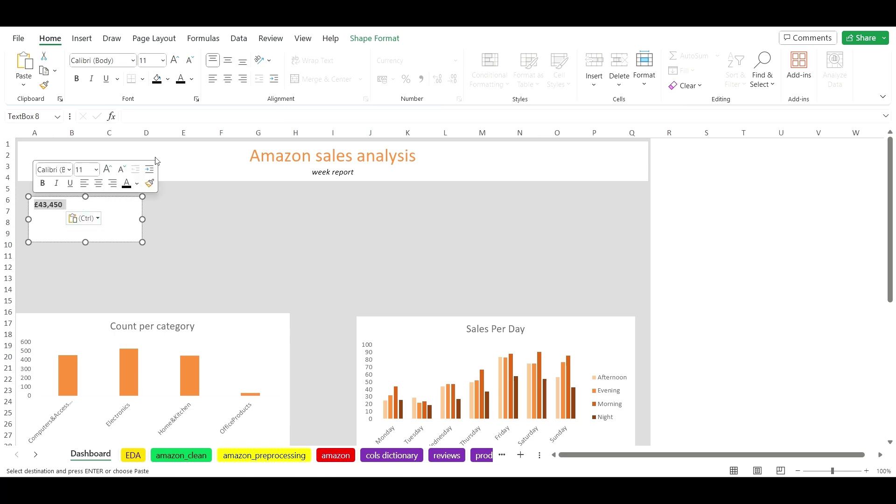
{"action": "left_click", "coordinate": [163, 61]}
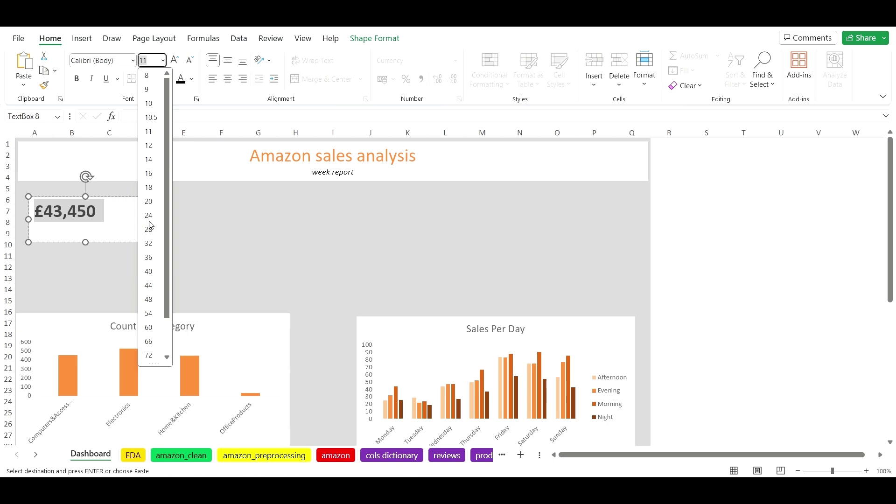
{"action": "left_click", "coordinate": [153, 207]}
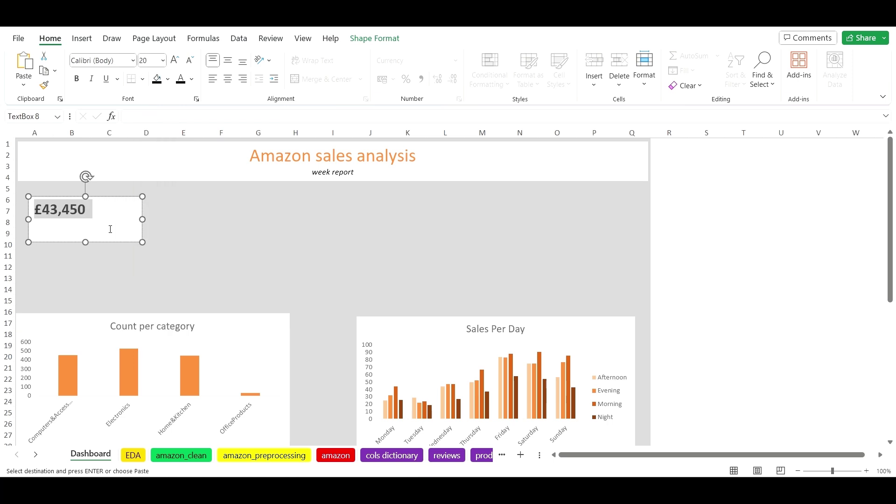
{"action": "left_click", "coordinate": [103, 224]}
{"action": "key", "text": "ctrl+v"}
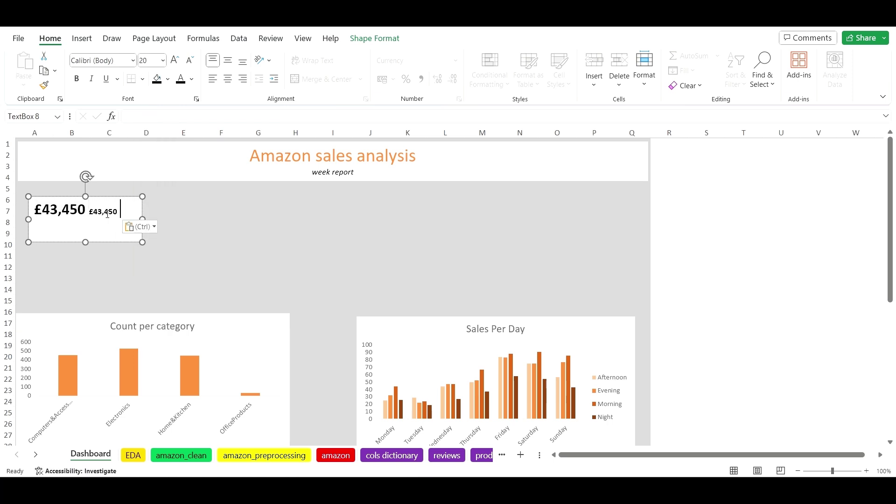
{"action": "key", "text": "BackSpace"}
{"action": "key", "text": "BackSpace"}
{"action": "key", "text": "BackSpace"}
{"action": "key", "text": "BackSpace"}
{"action": "key", "text": "BackSpace"}
{"action": "key", "text": "BackSpace"}
{"action": "key", "text": "BackSpace"}
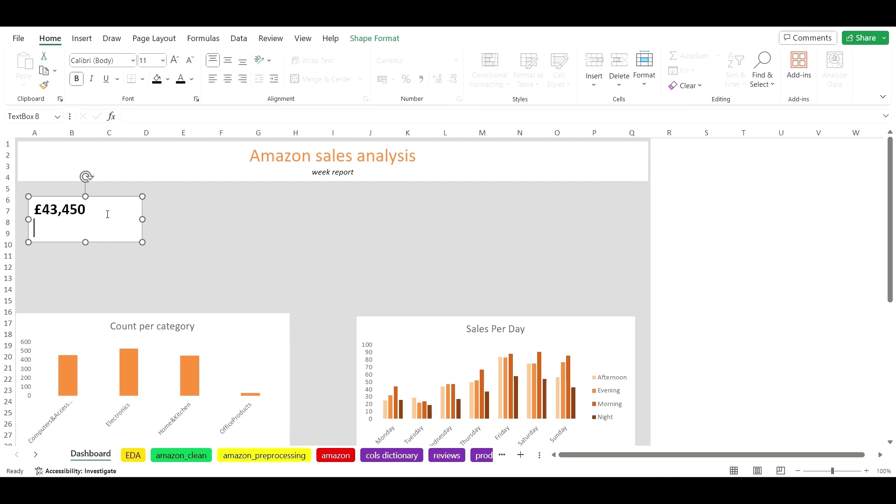
- Add the line "Sum of revenue" below £43,450 in the text box and select that line's text
{"action": "key", "text": "Caps_Lock"}
{"action": "type", "text": "S"}
{"action": "key", "text": "Caps_Lock"}
{"action": "type", "text": "um of"}
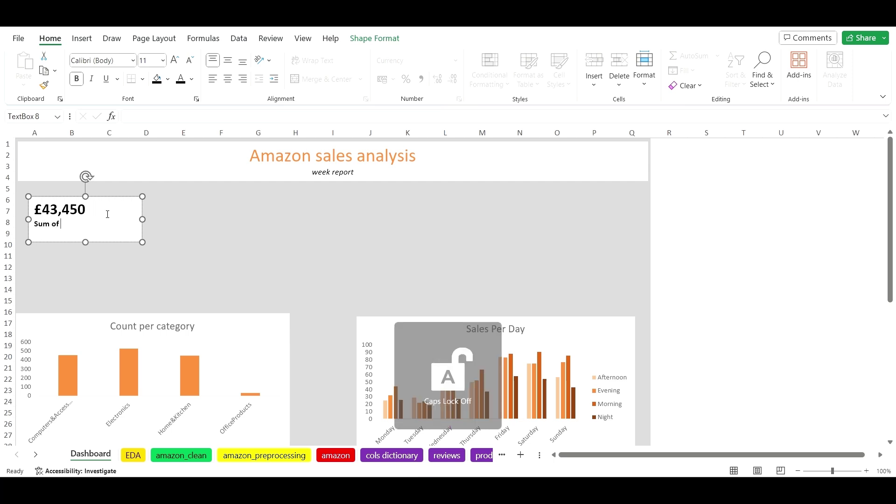
{"action": "type", "text": " revenue"}
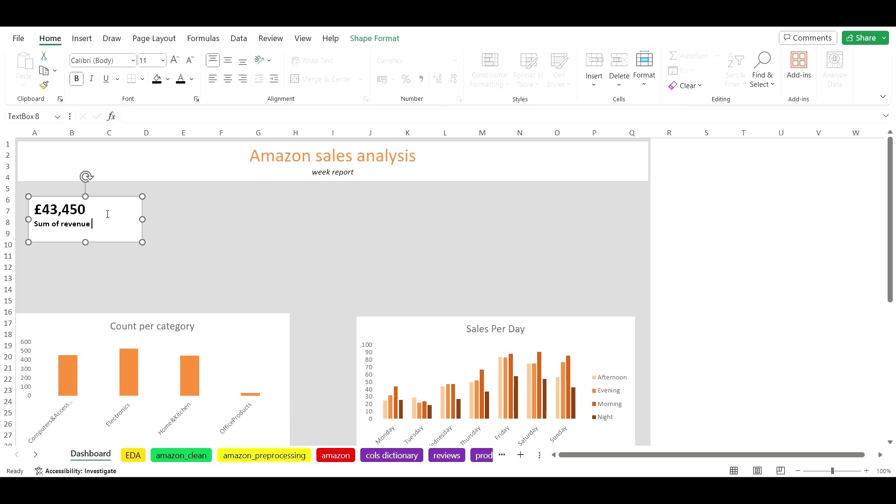
{"action": "key", "text": "shift+Home"}
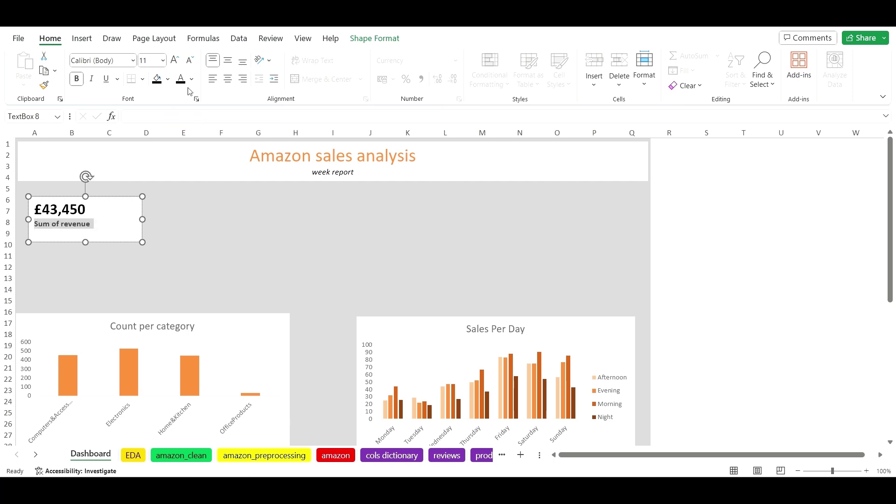
{"action": "left_click", "coordinate": [167, 83]}
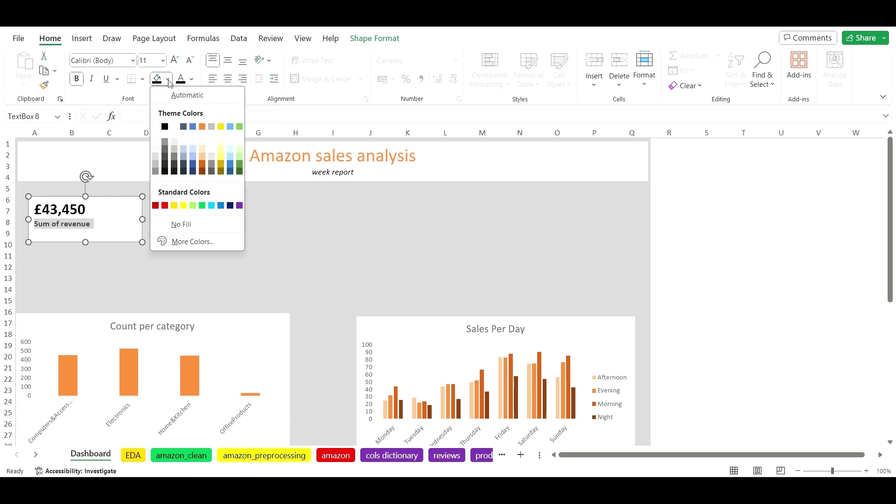
{"action": "left_click", "coordinate": [205, 128]}
{"action": "key", "text": "ctrl+z"}
{"action": "key", "text": "ctrl+z"}
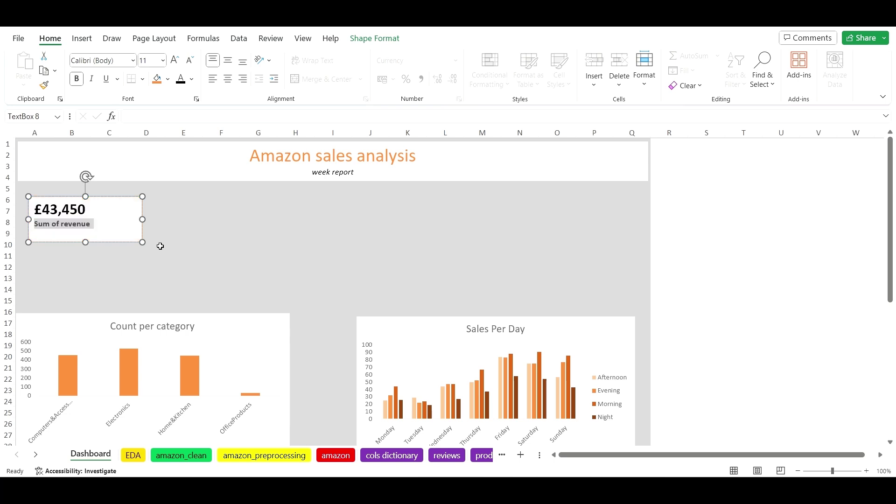
- Set the font color of the "Sum of revenue" line to the orange theme color
{"action": "left_click", "coordinate": [191, 79]}
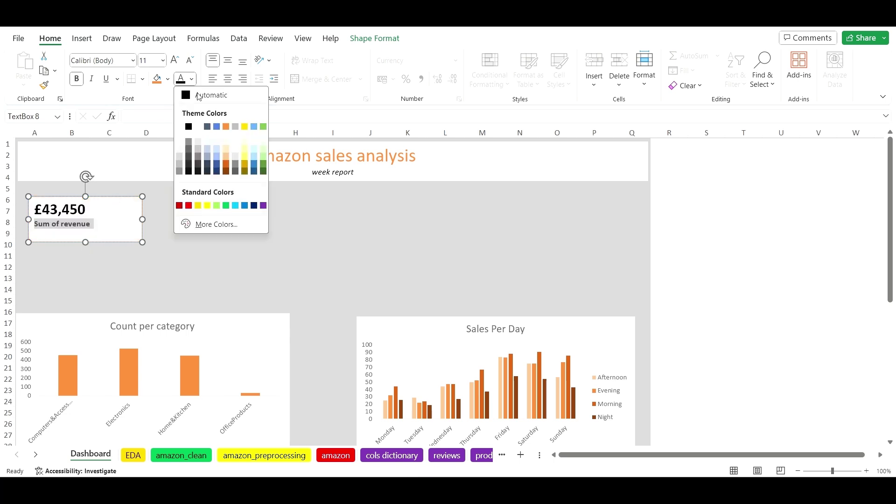
{"action": "left_click", "coordinate": [226, 127]}
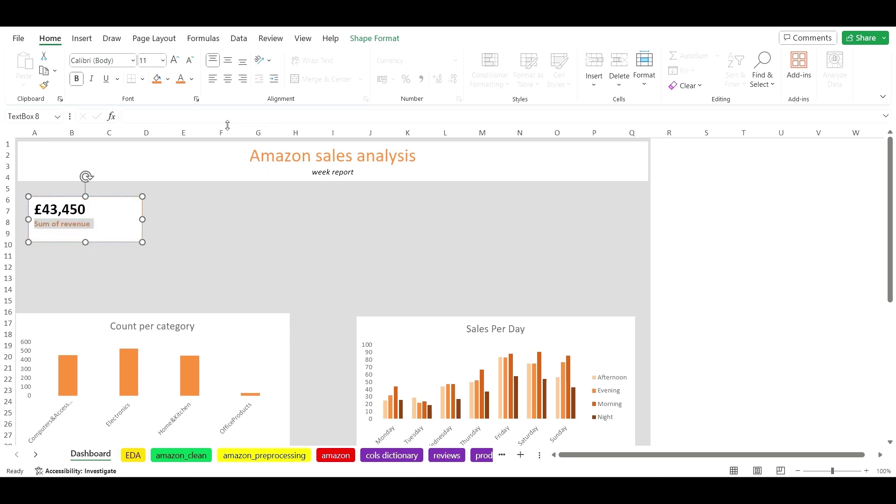
- Make the "Sum of revenue" text box on the Dashboard wider and shorter, and center both of its text lines horizontally
{"action": "left_click", "coordinate": [136, 239]}
{"action": "left_click", "coordinate": [172, 227]}
{"action": "left_click", "coordinate": [140, 216]}
{"action": "left_click_drag", "start_coordinate": [141, 219], "coordinate": [162, 216]}
{"action": "triple_click", "coordinate": [47, 219]}
{"action": "left_click_drag", "start_coordinate": [47, 219], "coordinate": [23, 209]}
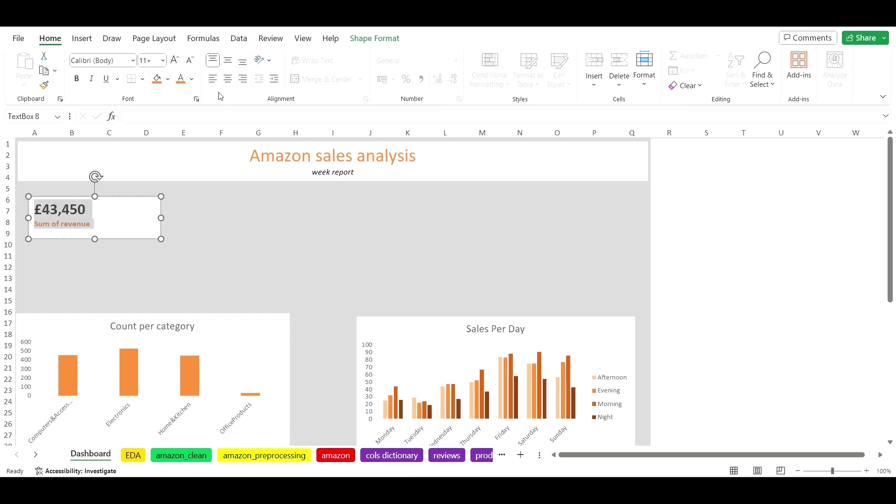
{"action": "left_click", "coordinate": [227, 82]}
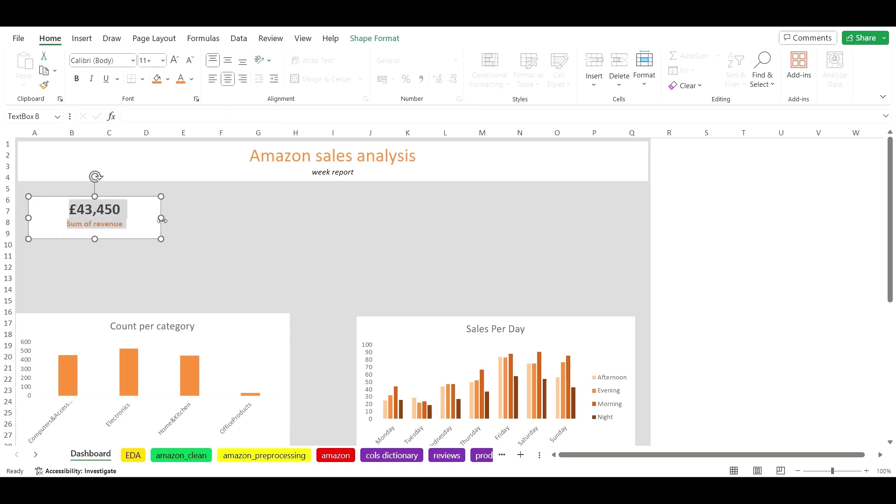
{"action": "left_click_drag", "start_coordinate": [96, 240], "coordinate": [96, 234]}
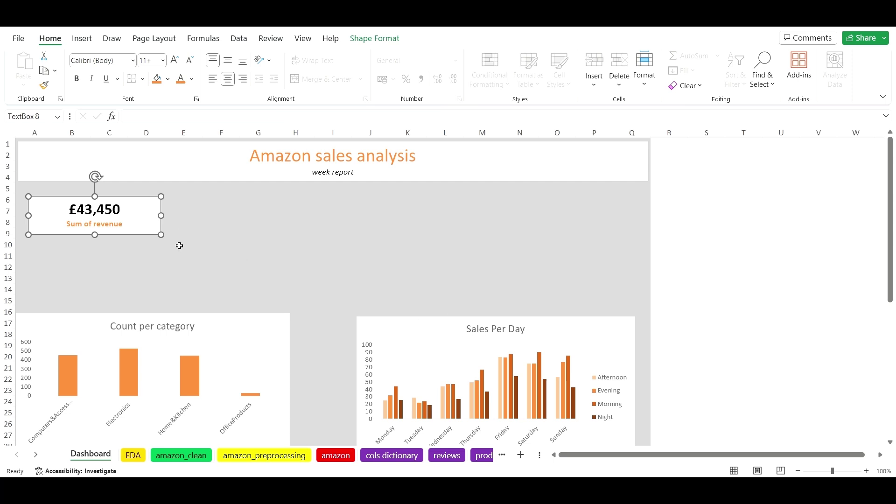
- Duplicate the "Sum of revenue" text box twice and arrange all three boxes in an evenly spaced row below the dashboard title
{"action": "key", "text": "ctrl+c"}
{"action": "key", "text": "ctrl+v"}
{"action": "key", "text": "ctrl+v"}
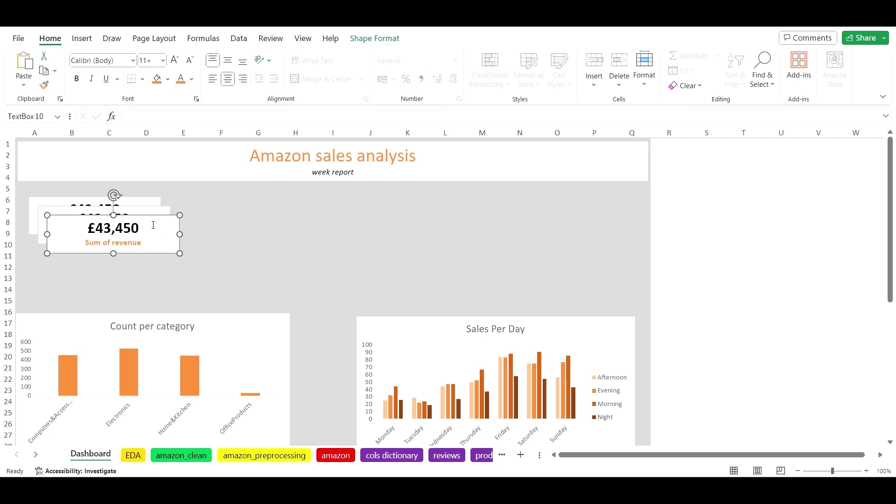
{"action": "left_click_drag", "start_coordinate": [156, 217], "coordinate": [604, 197]}
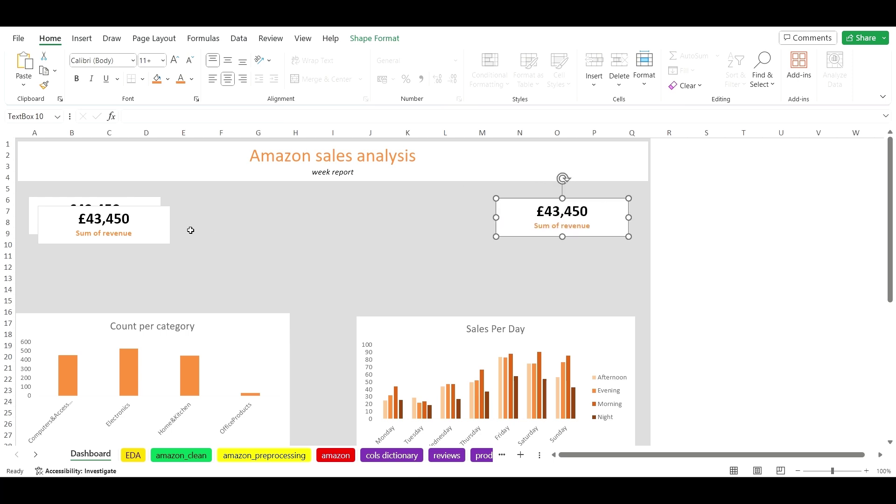
{"action": "left_click", "coordinate": [158, 222]}
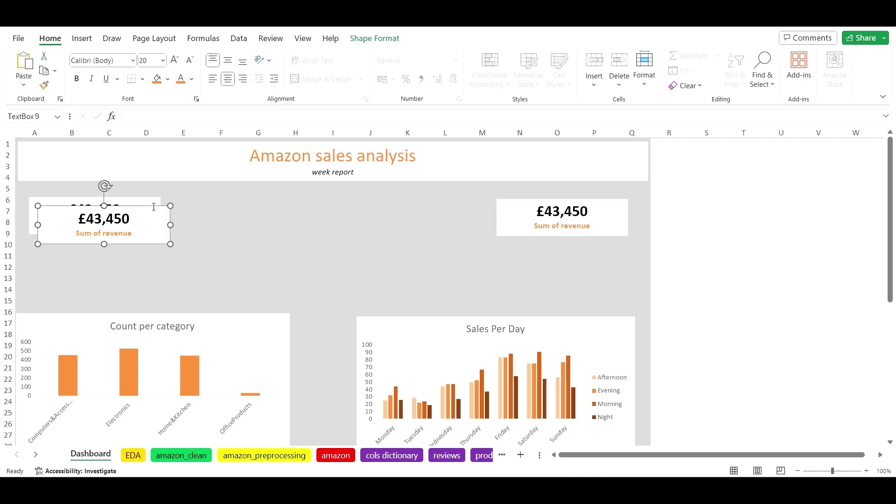
{"action": "left_click_drag", "start_coordinate": [154, 207], "coordinate": [384, 196]}
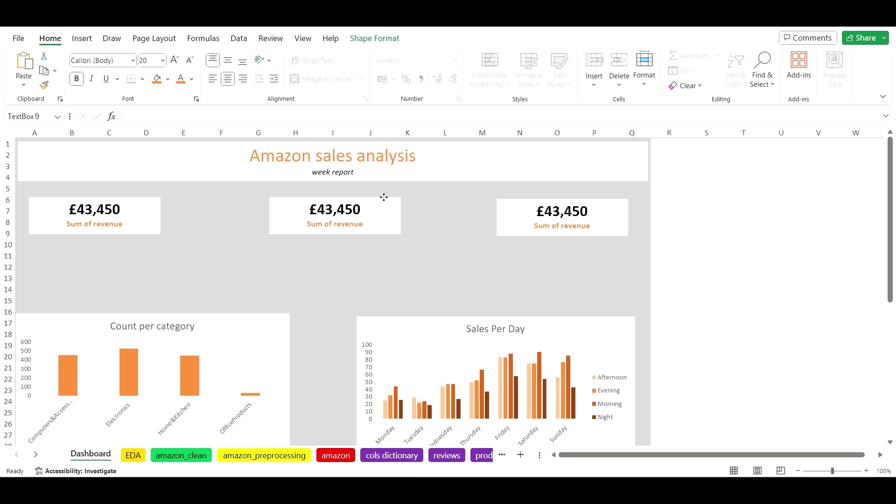
{"action": "left_click", "coordinate": [526, 203]}
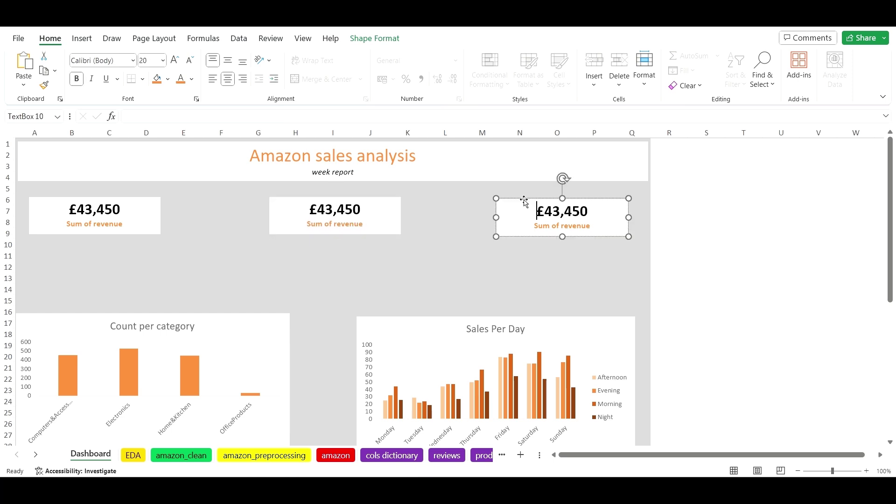
{"action": "left_click_drag", "start_coordinate": [525, 201], "coordinate": [525, 199]}
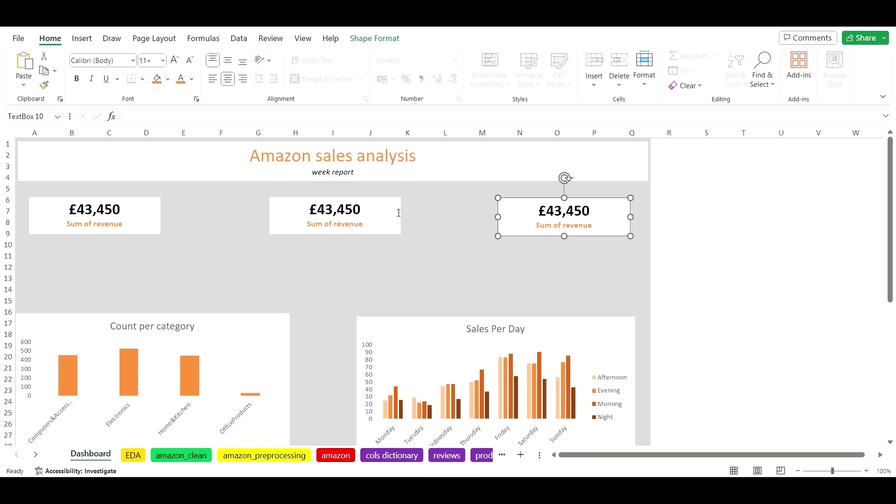
- Replace the "Sum of revenue" caption in the middle text box with "Total products sols"
{"action": "left_click", "coordinate": [364, 210]}
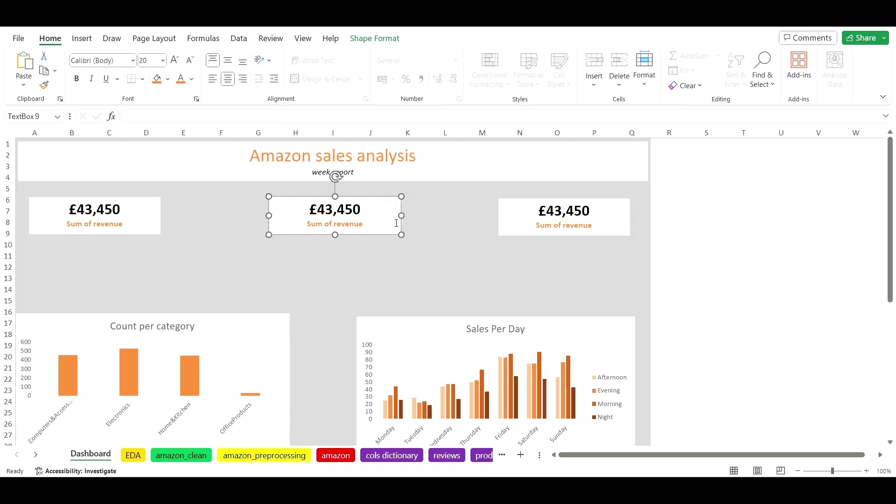
{"action": "left_click", "coordinate": [361, 225]}
{"action": "key", "text": "BackSpace"}
{"action": "key", "text": "BackSpace"}
{"action": "key", "text": "BackSpace"}
{"action": "key", "text": "BackSpace"}
{"action": "key", "text": "BackSpace"}
{"action": "key", "text": "BackSpace"}
{"action": "key", "text": "BackSpace"}
{"action": "key", "text": "BackSpace"}
{"action": "key", "text": "BackSpace"}
{"action": "key", "text": "BackSpace"}
{"action": "key", "text": "BackSpace"}
{"action": "key", "text": "BackSpace"}
{"action": "key", "text": "BackSpace"}
{"action": "key", "text": "Caps_Lock"}
{"action": "type", "text": "Total "}
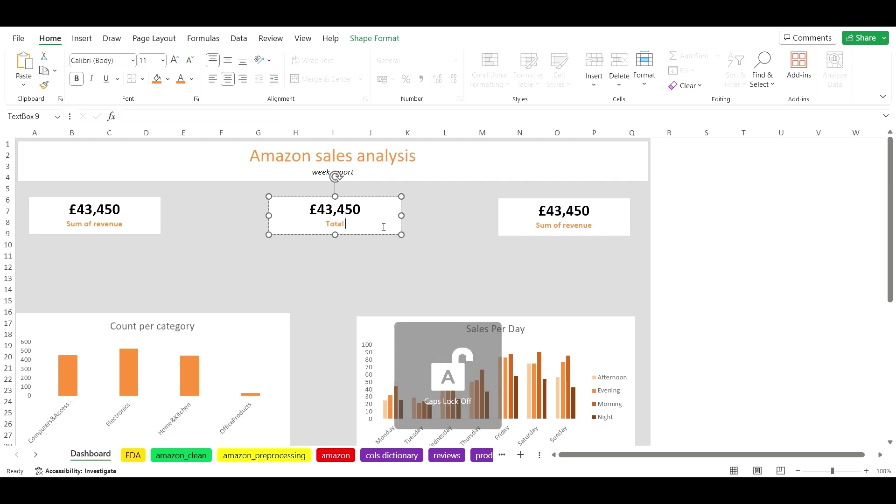
{"action": "type", "text": "prodc"}
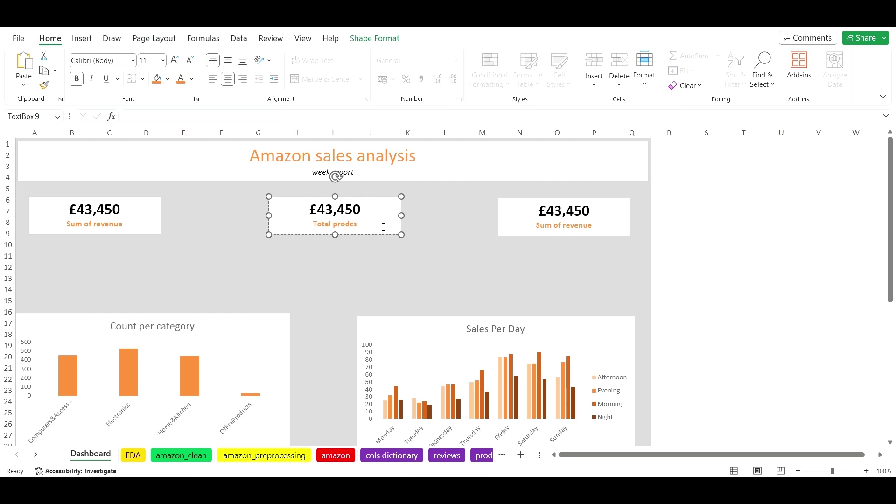
{"action": "key", "text": "BackSpace"}
{"action": "type", "text": "ucts sols"}
- Copy the Count of main_category_clean grand total from cell B8 of the EDA sheet
{"action": "left_click", "coordinate": [133, 455]}
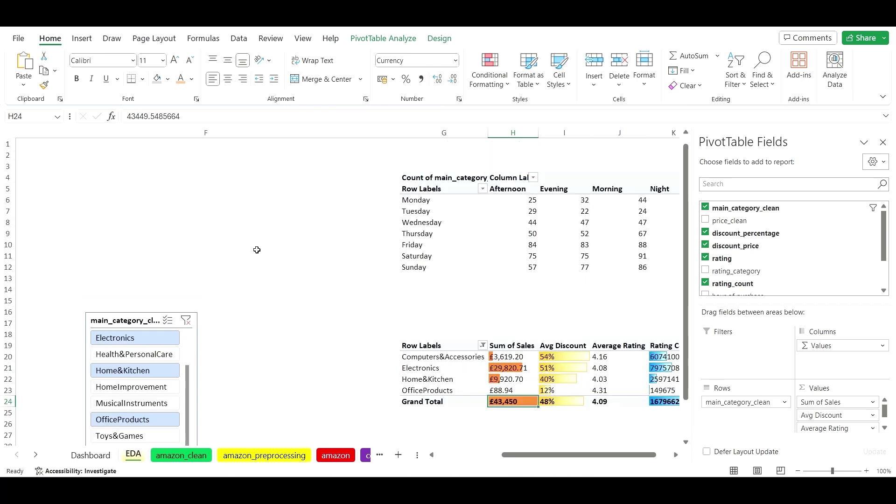
{"action": "left_click", "coordinate": [351, 346]}
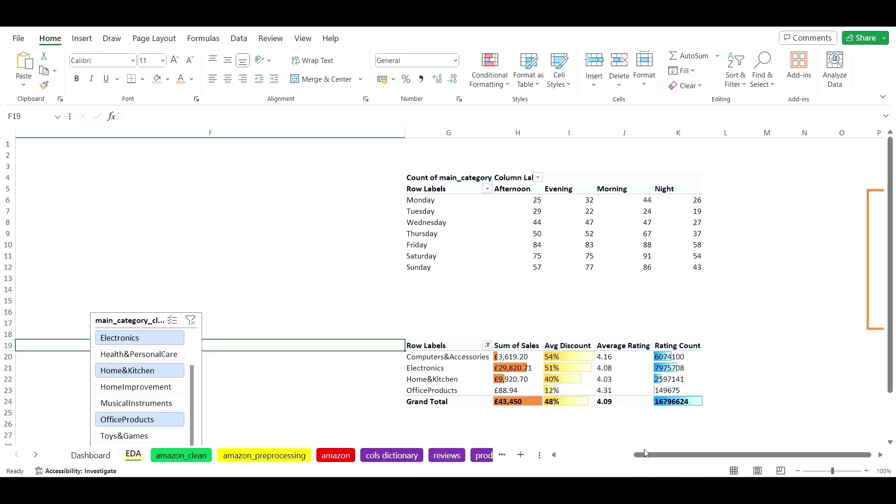
{"action": "key", "text": "ctrl+Home"}
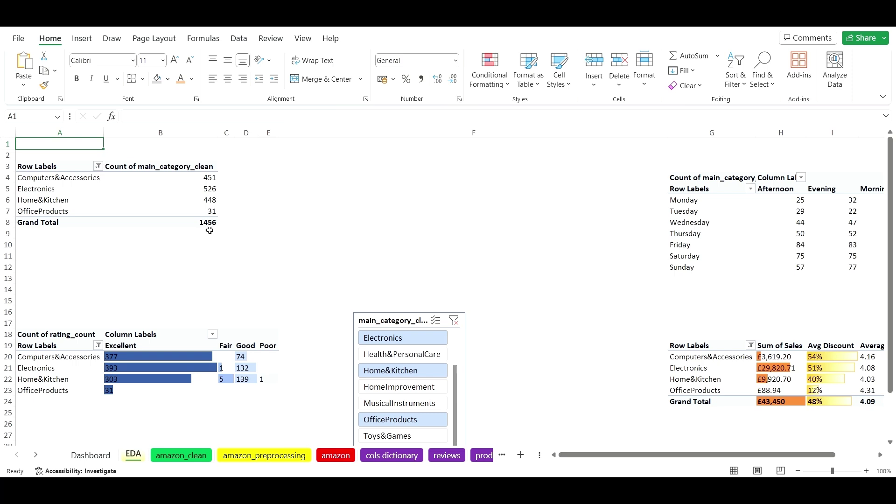
{"action": "left_click", "coordinate": [205, 223]}
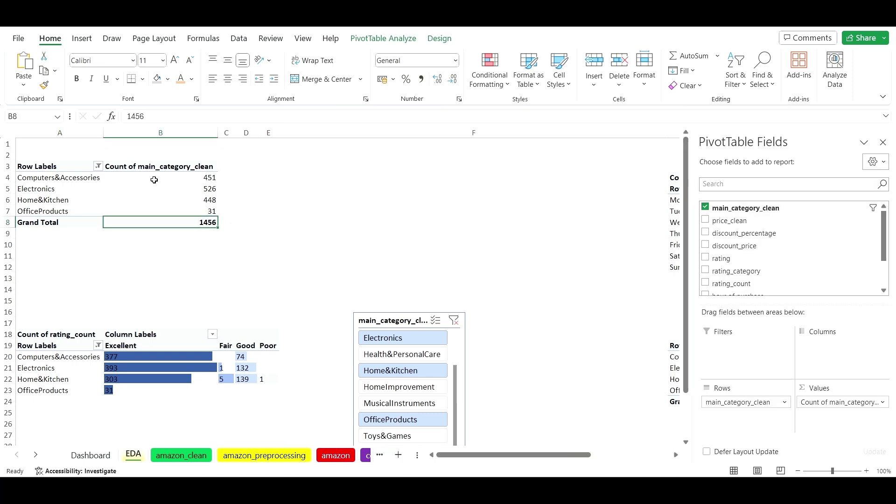
{"action": "left_click", "coordinate": [142, 117]}
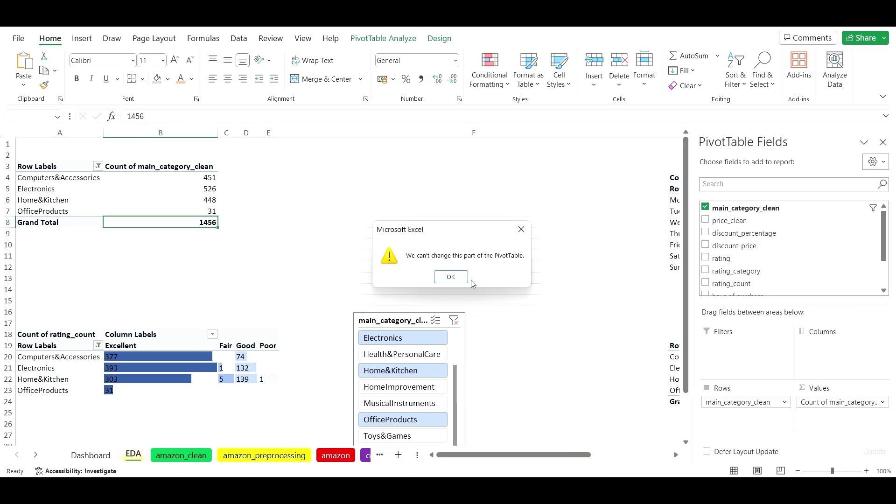
{"action": "left_click", "coordinate": [455, 275]}
{"action": "key", "text": "ctrl+c"}
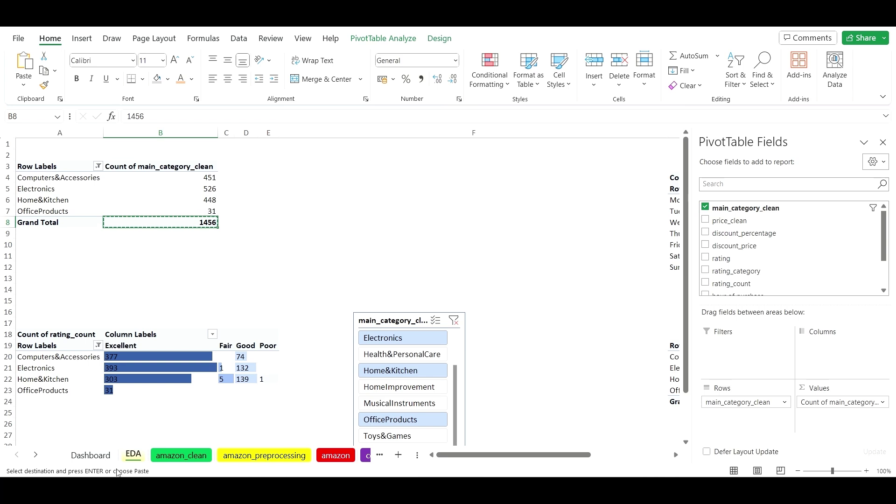
- Replace £43,450 in the Dashboard's middle text box with the copied total 1456 as text only, keeping the caption on its own line
{"action": "left_click", "coordinate": [107, 457]}
{"action": "left_click_drag", "start_coordinate": [361, 205], "coordinate": [319, 207]}
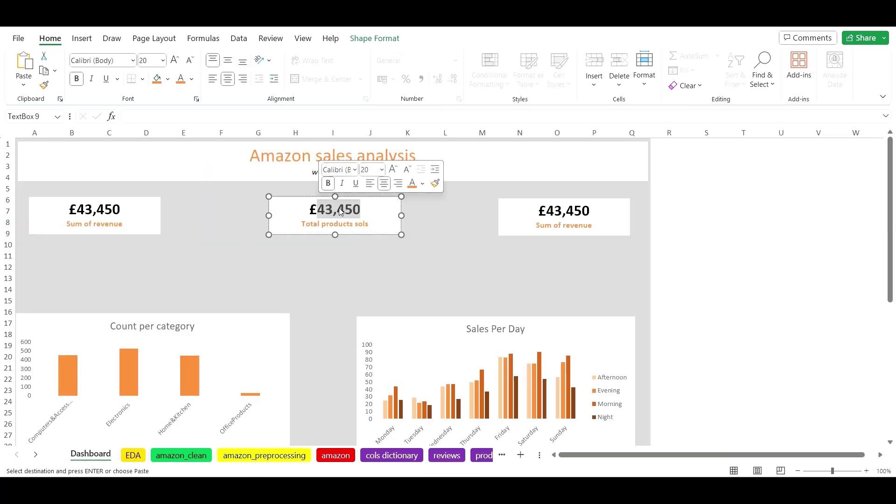
{"action": "left_click", "coordinate": [366, 209]}
{"action": "left_click_drag", "start_coordinate": [357, 205], "coordinate": [311, 208]}
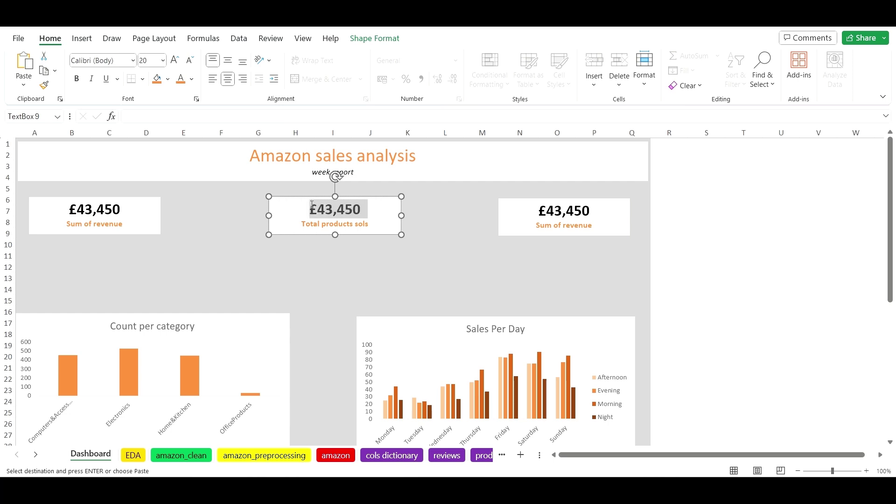
{"action": "right_click", "coordinate": [327, 207]}
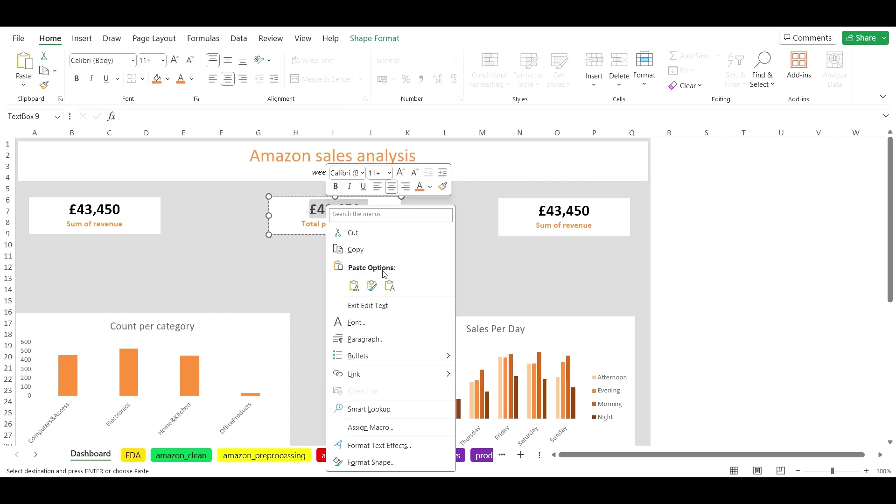
{"action": "left_click", "coordinate": [390, 285]}
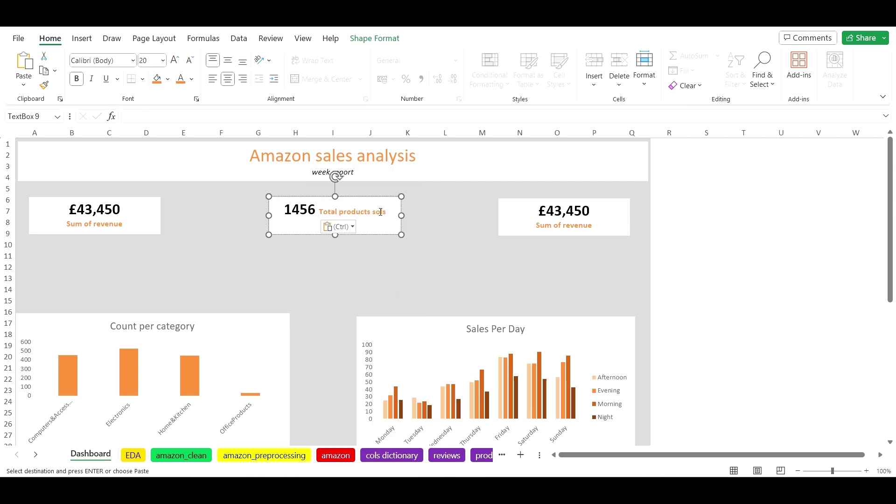
{"action": "key", "text": "ctrl+v"}
{"action": "key", "text": "BackSpace"}
{"action": "key", "text": "BackSpace"}
{"action": "key", "text": "BackSpace"}
{"action": "key", "text": "BackSpace"}
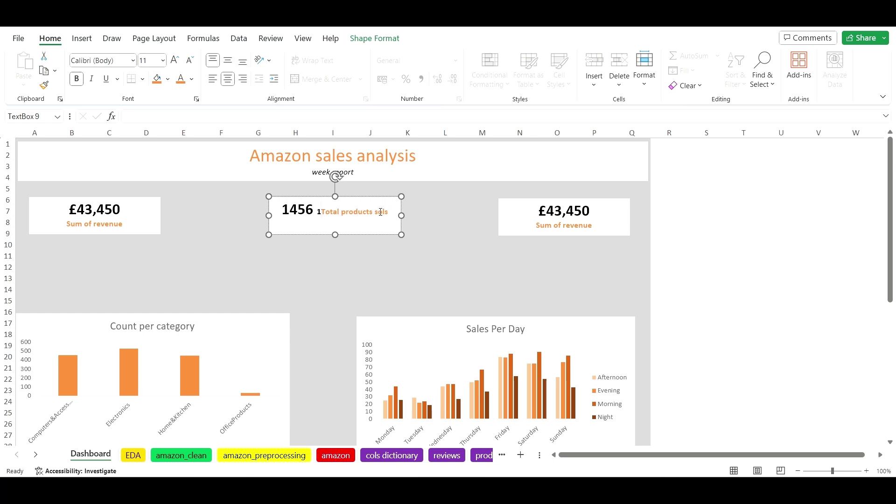
{"action": "key", "text": "Return"}
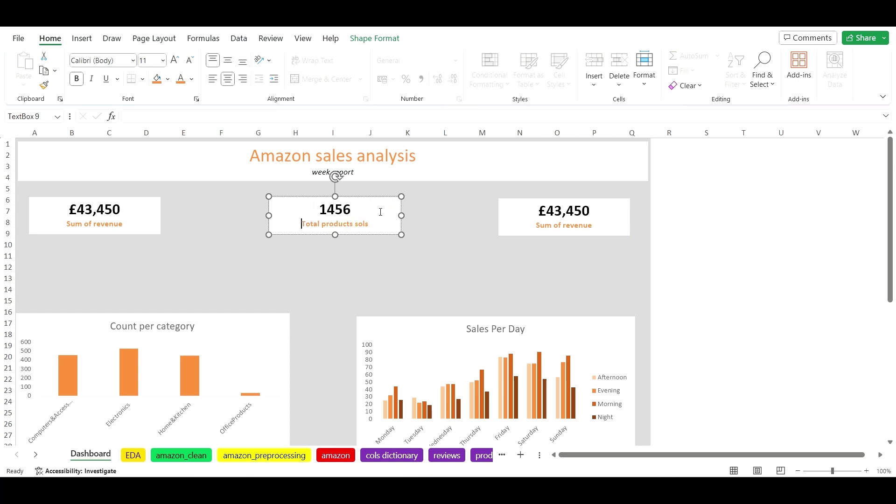
- Correct the middle text box's caption to read "Total products sold"
{"action": "left_click", "coordinate": [368, 227]}
{"action": "key", "text": "BackSpace"}
{"action": "type", "text": "d"}
{"action": "left_click", "coordinate": [463, 257]}
- Replace the "Sum of revenue" caption in the third text box, above the Sales Per Day chart, with "Average Discount"
{"action": "left_click", "coordinate": [571, 227]}
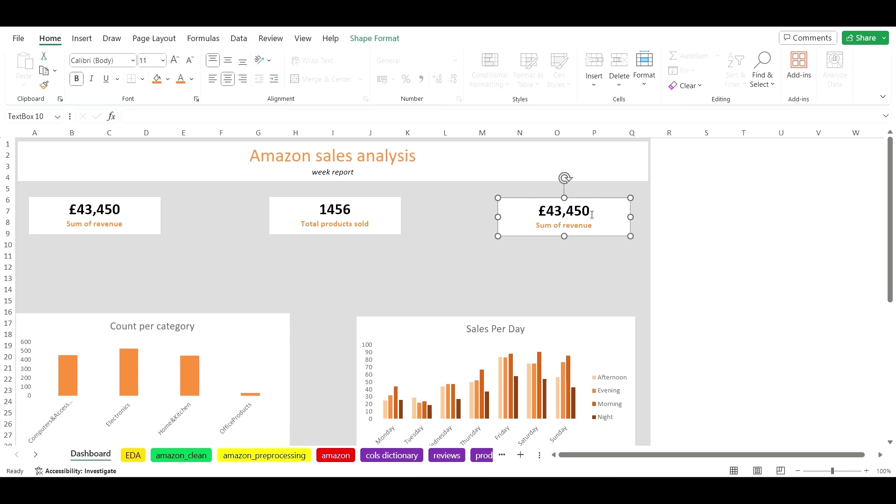
{"action": "left_click", "coordinate": [597, 228]}
{"action": "key", "text": "BackSpace"}
{"action": "key", "text": "BackSpace"}
{"action": "key", "text": "BackSpace"}
{"action": "key", "text": "BackSpace"}
{"action": "key", "text": "BackSpace"}
{"action": "key", "text": "BackSpace"}
{"action": "key", "text": "BackSpace"}
{"action": "key", "text": "BackSpace"}
{"action": "key", "text": "BackSpace"}
{"action": "key", "text": "BackSpace"}
{"action": "key", "text": "BackSpace"}
{"action": "key", "text": "BackSpace"}
{"action": "key", "text": "BackSpace"}
{"action": "key", "text": "BackSpace"}
{"action": "key", "text": "Caps_Lock"}
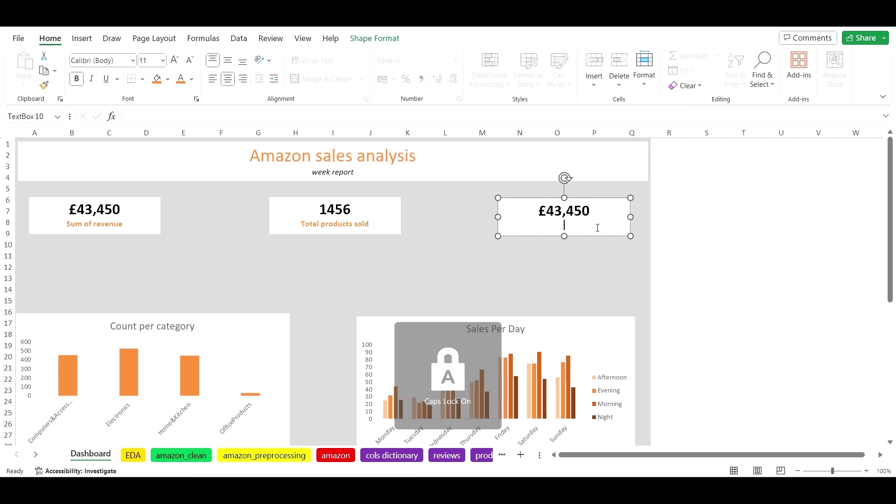
{"action": "type", "text": "A"}
{"action": "key", "text": "Caps_Lock"}
{"action": "type", "text": "verage"}
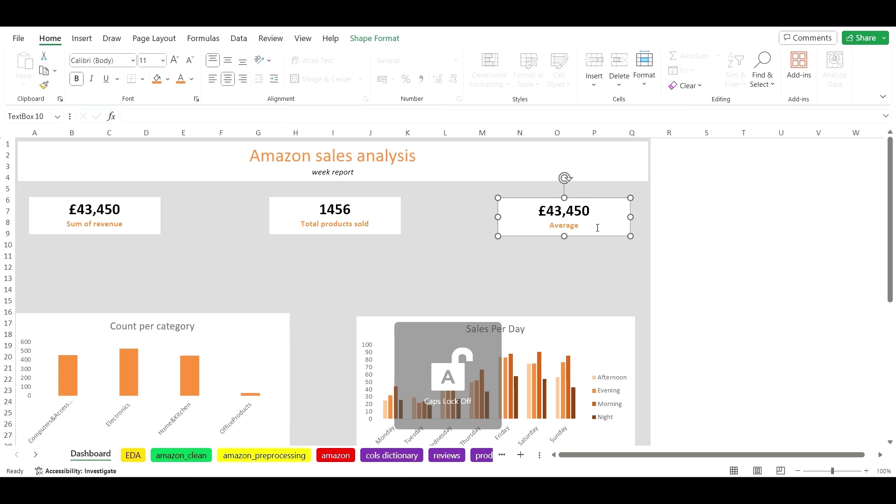
{"action": "type", "text": " Discount"}
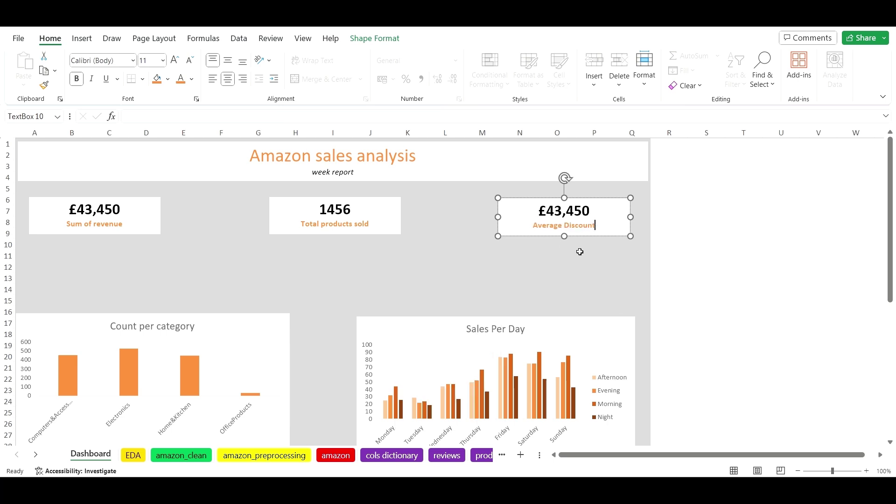
- Copy the Avg Discount grand total from cell I24 of the EDA sheet
{"action": "left_click", "coordinate": [590, 211]}
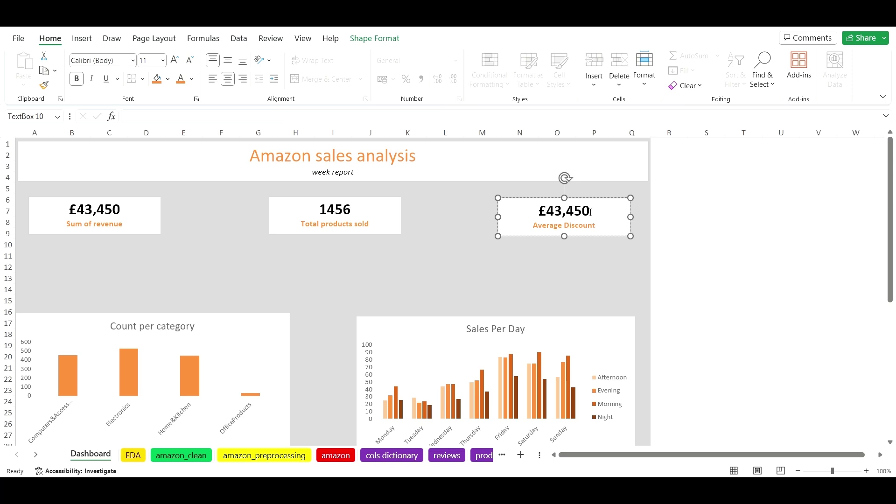
{"action": "left_click", "coordinate": [133, 456]}
{"action": "left_click_drag", "start_coordinate": [552, 454], "coordinate": [656, 460]}
{"action": "scroll", "coordinate": [603, 368], "scroll_direction": "down", "scroll_amount": 1}
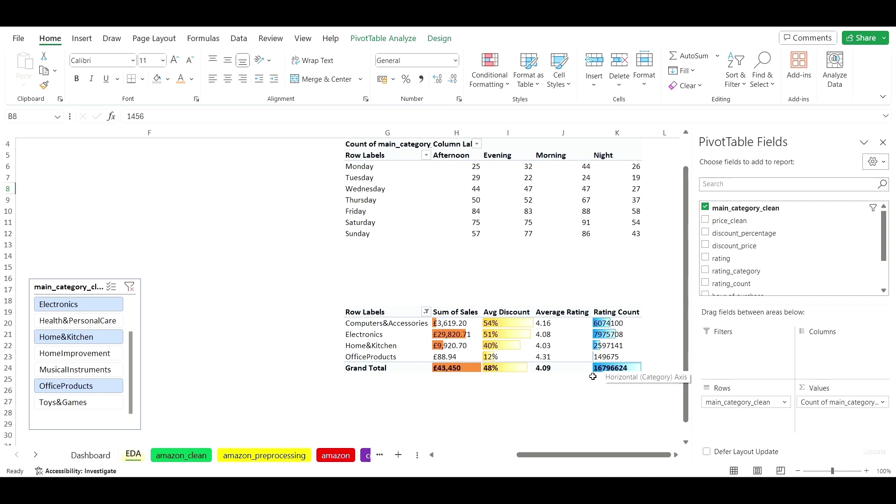
{"action": "scroll", "coordinate": [592, 373], "scroll_direction": "down", "scroll_amount": 1}
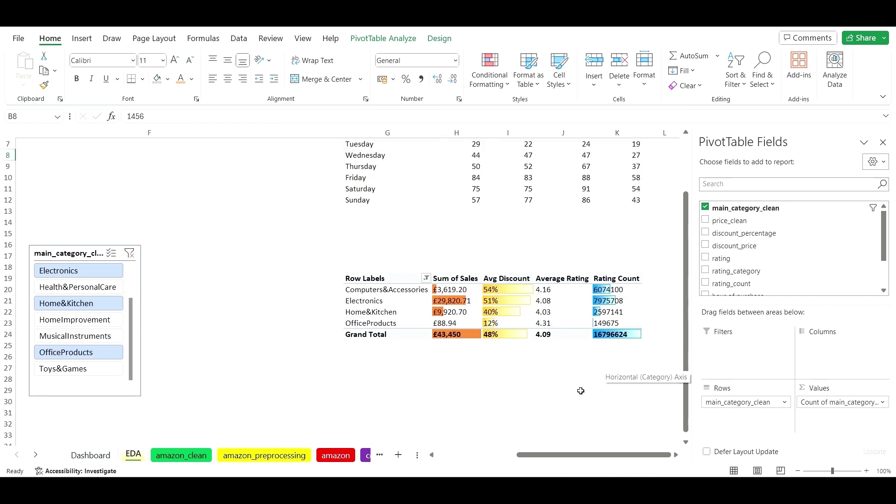
{"action": "left_click", "coordinate": [516, 381]}
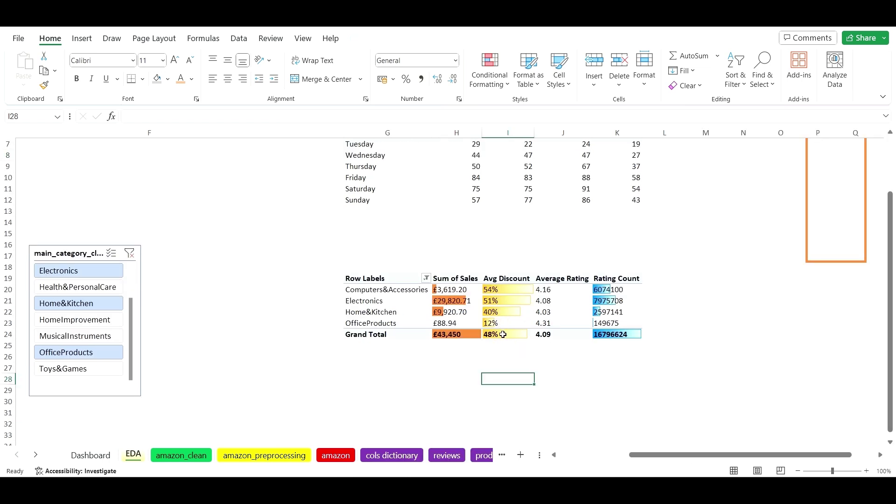
{"action": "left_click", "coordinate": [503, 335]}
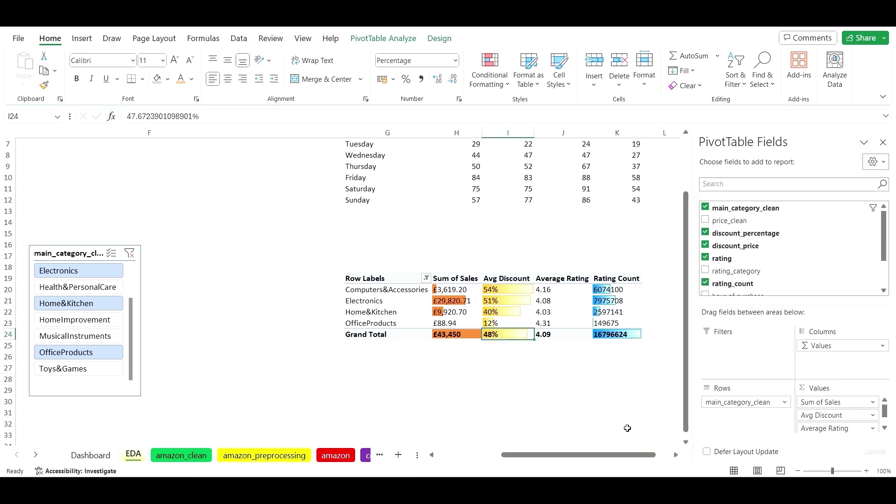
{"action": "key", "text": "ctrl+c"}
- Replace the revenue figure in the Dashboard's Average Discount text box with the copied 48% as text only, clearing the leftover characters
{"action": "left_click", "coordinate": [108, 455]}
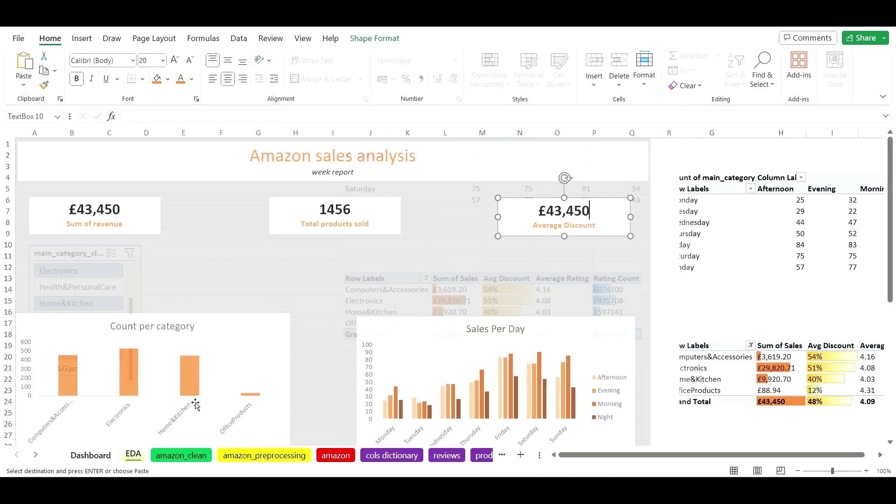
{"action": "left_click_drag", "start_coordinate": [591, 210], "coordinate": [540, 208]}
{"action": "right_click", "coordinate": [551, 209]}
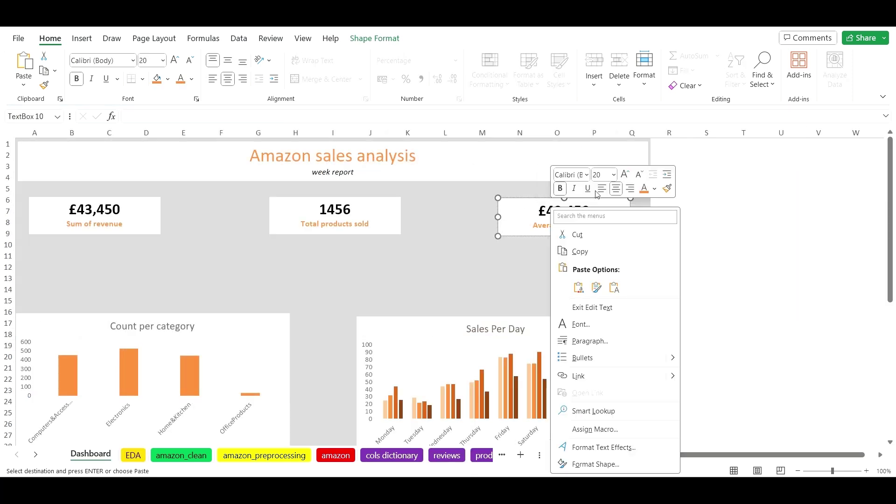
{"action": "left_click", "coordinate": [613, 288]}
{"action": "left_click_drag", "start_coordinate": [605, 211], "coordinate": [575, 210]}
{"action": "key", "text": "BackSpace"}
{"action": "key", "text": "BackSpace"}
{"action": "key", "text": "BackSpace"}
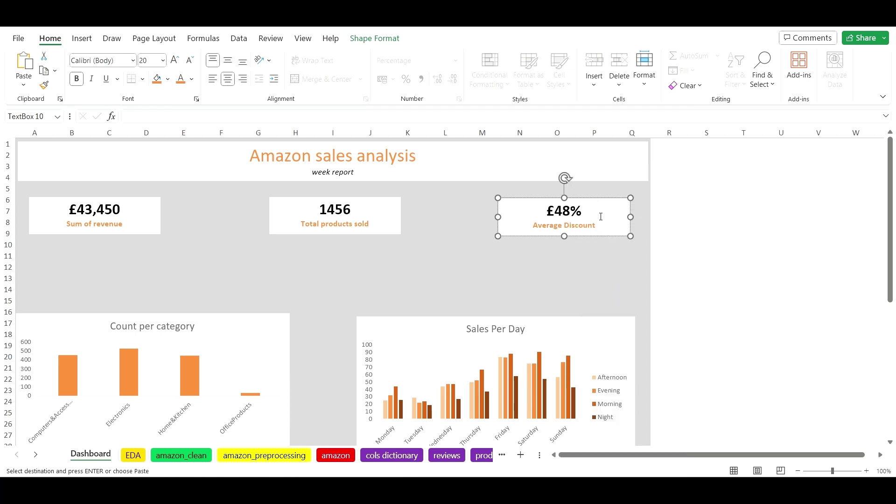
- Remove the pound sign in front of 48% in the Average Discount text box
{"action": "key", "text": "Left"}
{"action": "key", "text": "Left"}
{"action": "key", "text": "Left"}
{"action": "key", "text": "Left"}
{"action": "key", "text": "Delete"}
{"action": "left_click", "coordinate": [690, 245]}
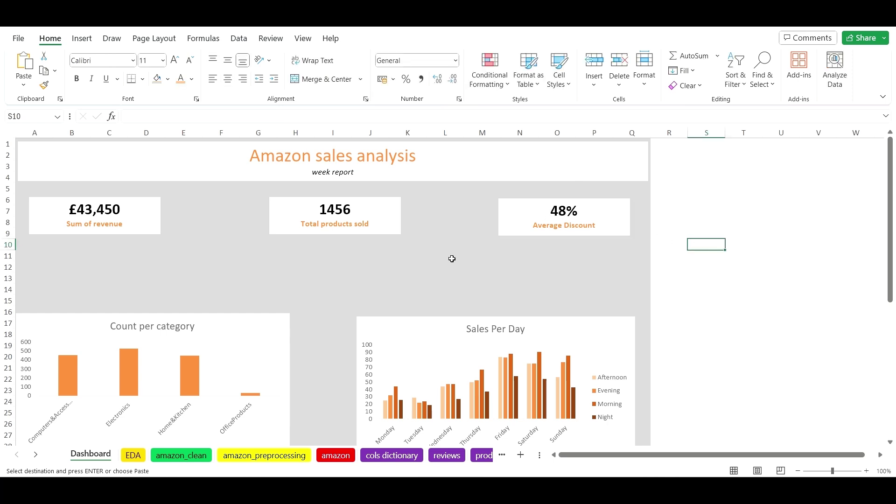
- Move the Count per category and Sales Per Day charts up, closer beneath the row of summary text boxes
{"action": "left_click", "coordinate": [249, 345]}
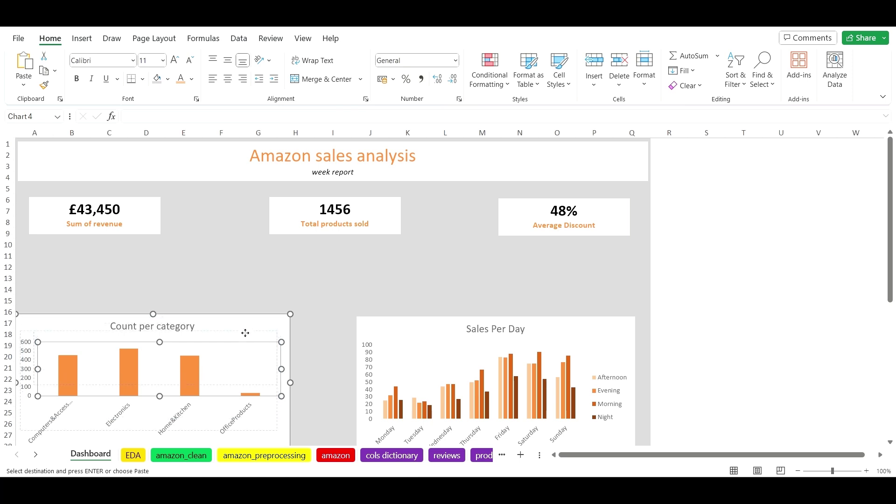
{"action": "key", "text": "ctrl+z"}
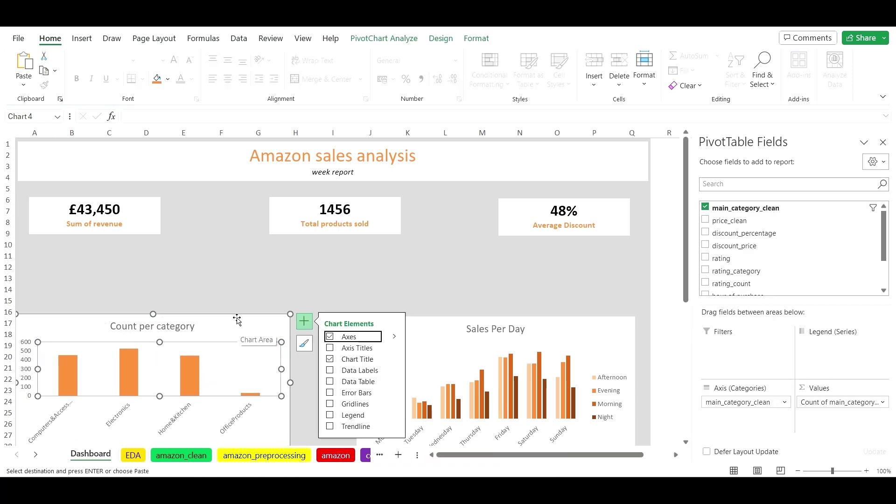
{"action": "left_click", "coordinate": [235, 321]}
{"action": "left_click_drag", "start_coordinate": [238, 328], "coordinate": [252, 266]}
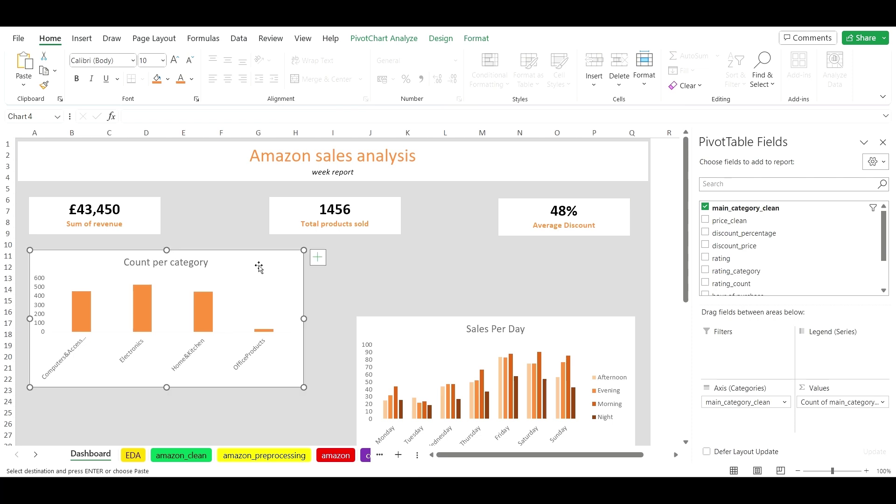
{"action": "left_click_drag", "start_coordinate": [358, 329], "coordinate": [380, 264]}
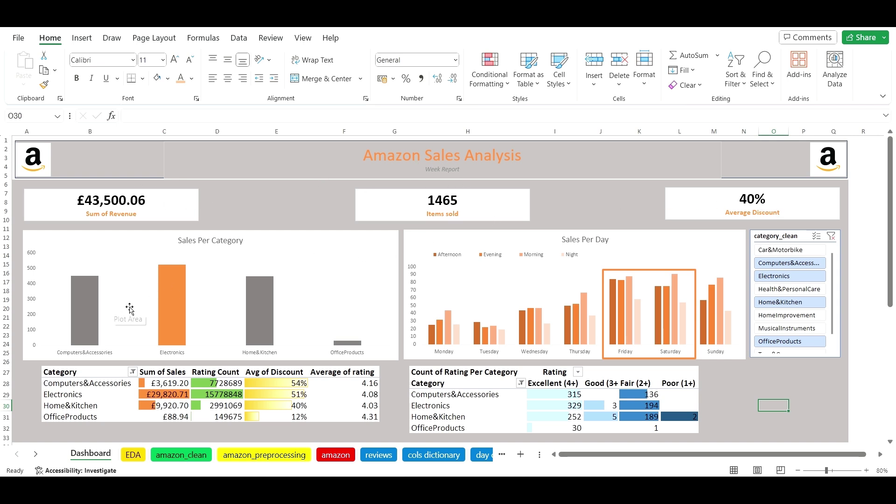
- Examine the finished dashboard's Sales Per Category columns and the Fair (2+) values in the Count of Rating Per Category table
{"action": "mouse_move", "coordinate": [87, 302]}
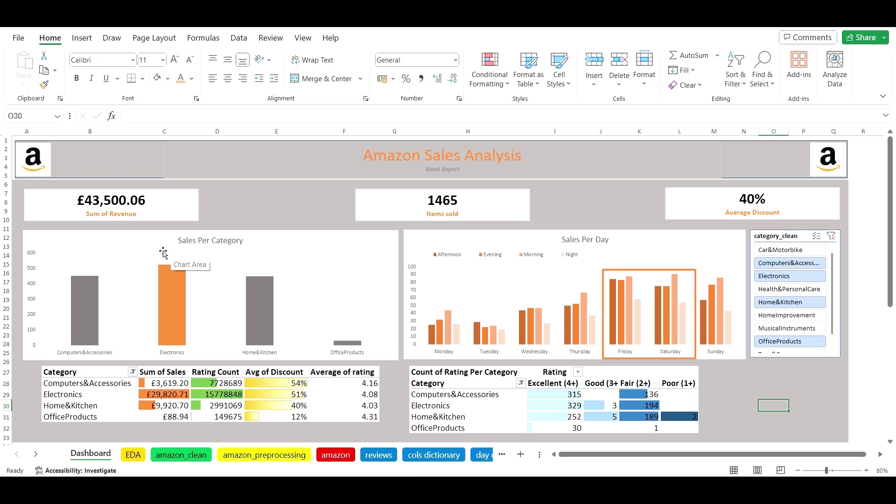
{"action": "mouse_move", "coordinate": [164, 274]}
{"action": "mouse_move", "coordinate": [643, 407]}
{"action": "mouse_move", "coordinate": [655, 394]}
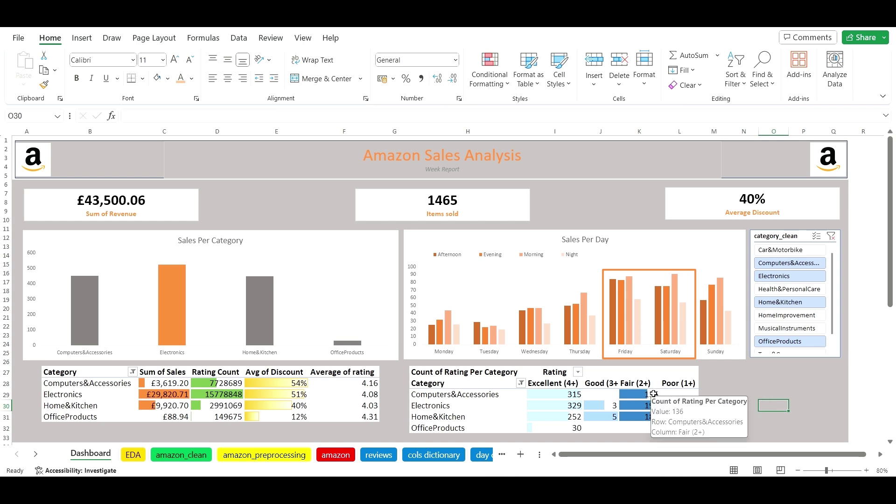